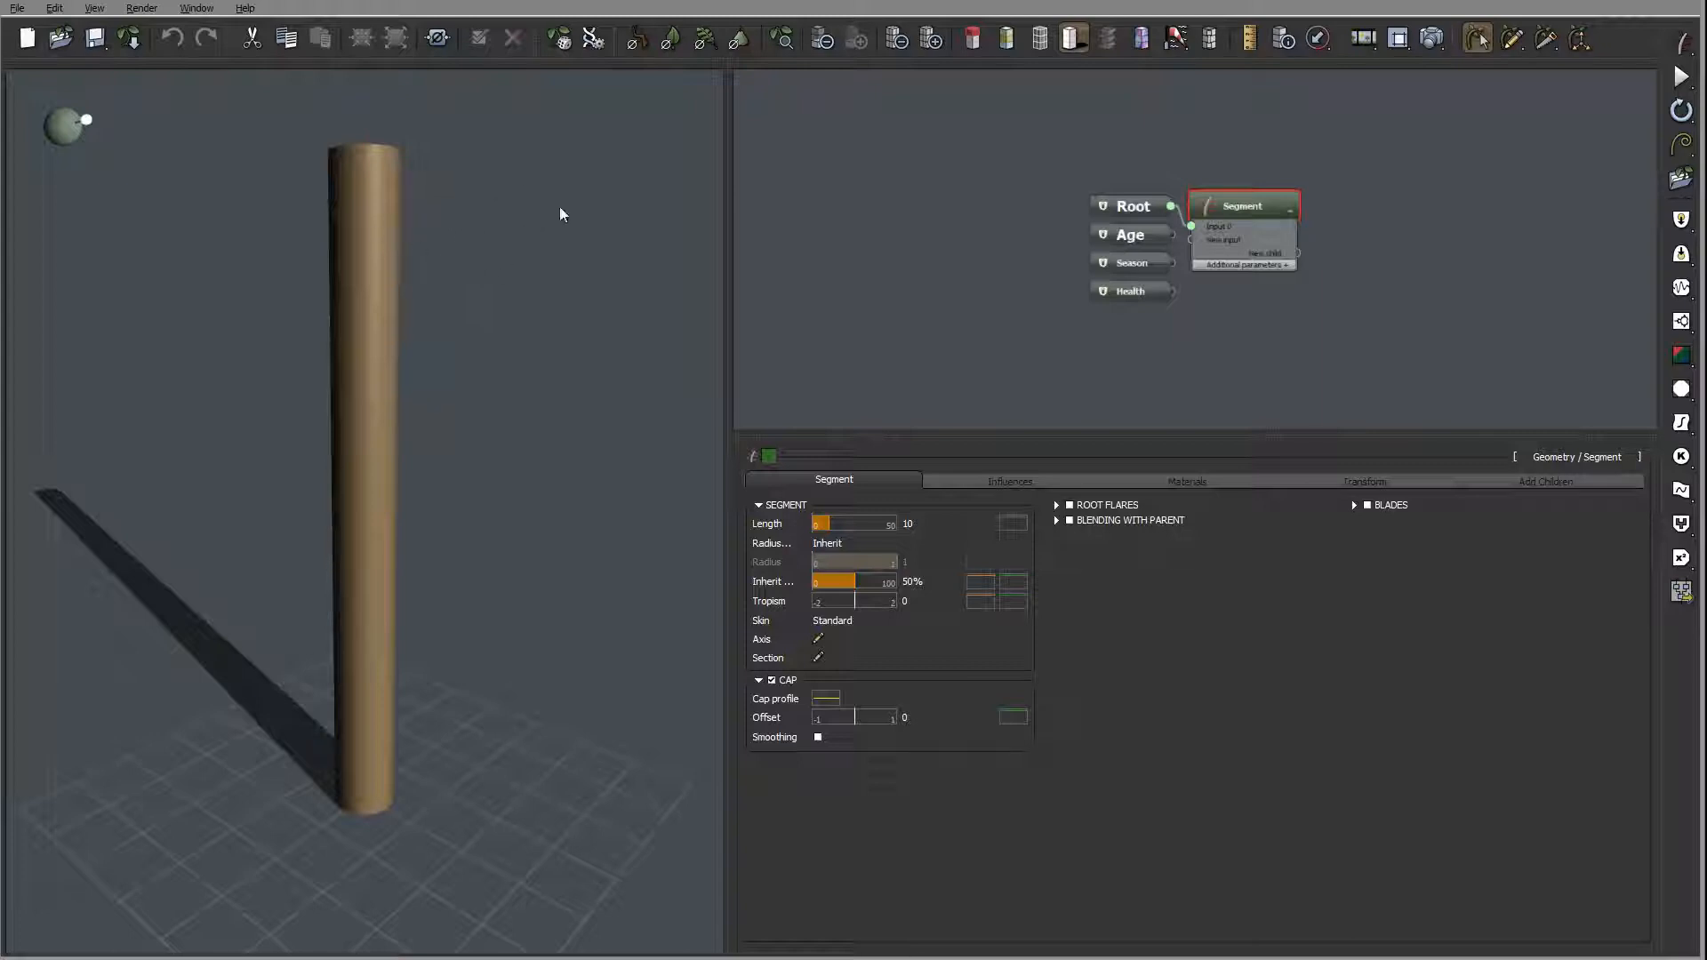
- Examine the plain cylindrical segment and its flat cap from several viewing angles
{"action": "left_click_drag", "start_coordinate": [466, 242], "coordinate": [421, 239]}
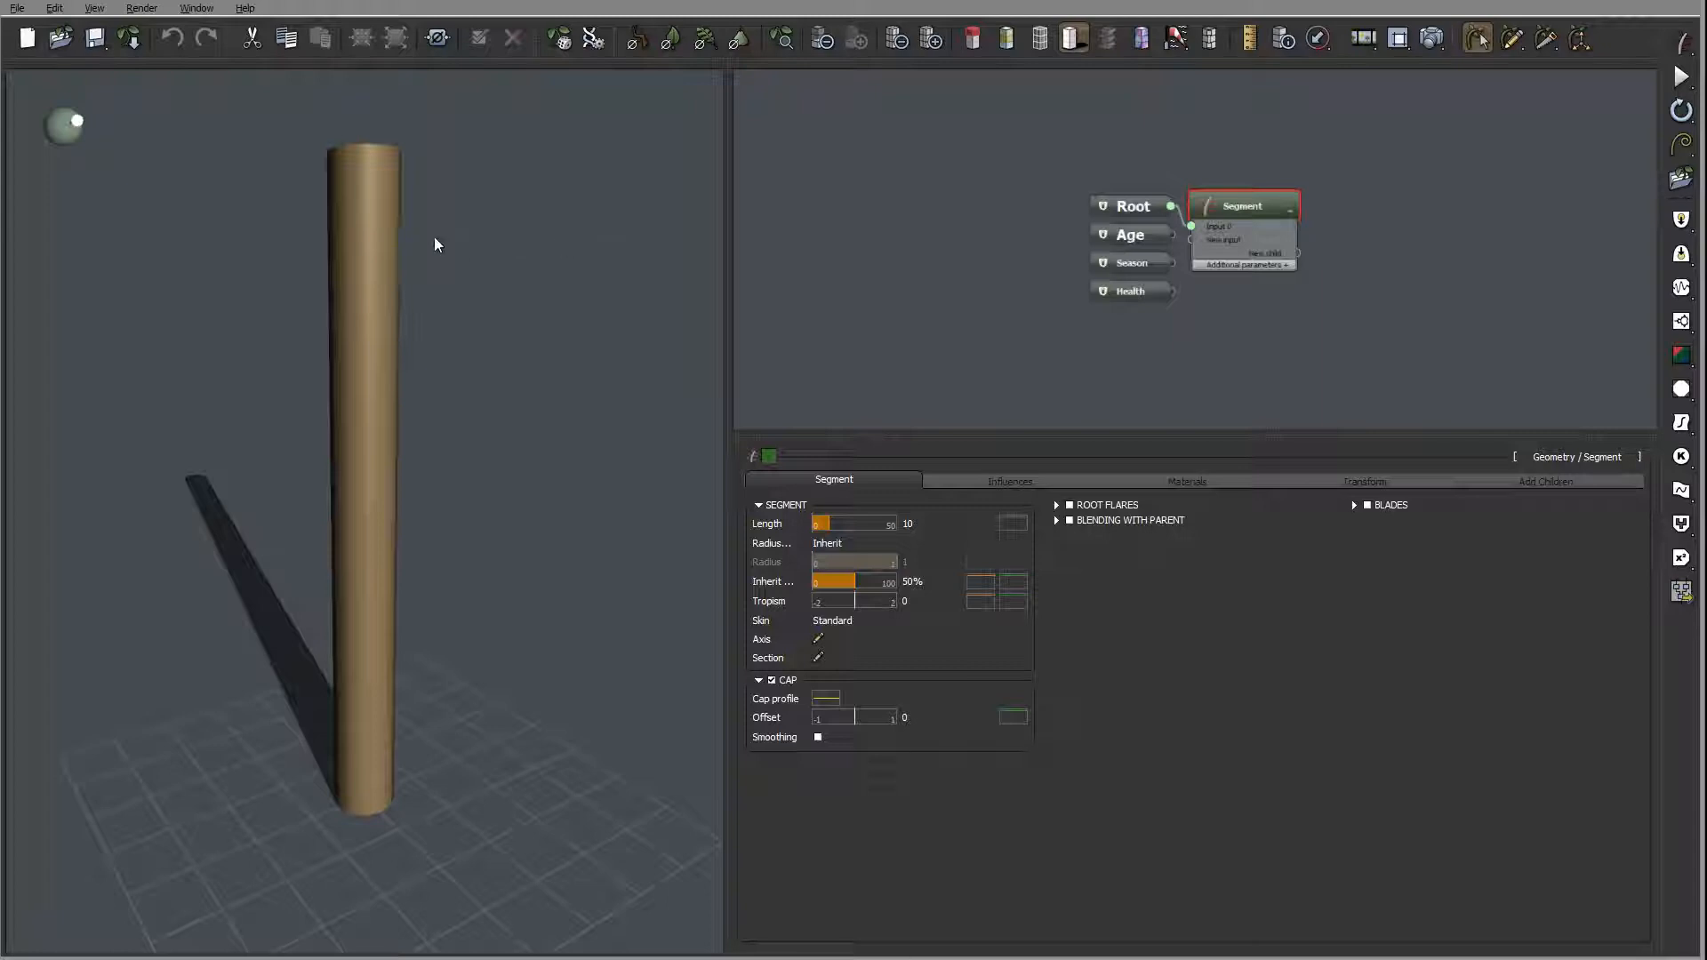
{"action": "left_click_drag", "start_coordinate": [404, 181], "coordinate": [484, 244]}
{"action": "left_click_drag", "start_coordinate": [464, 386], "coordinate": [512, 306]}
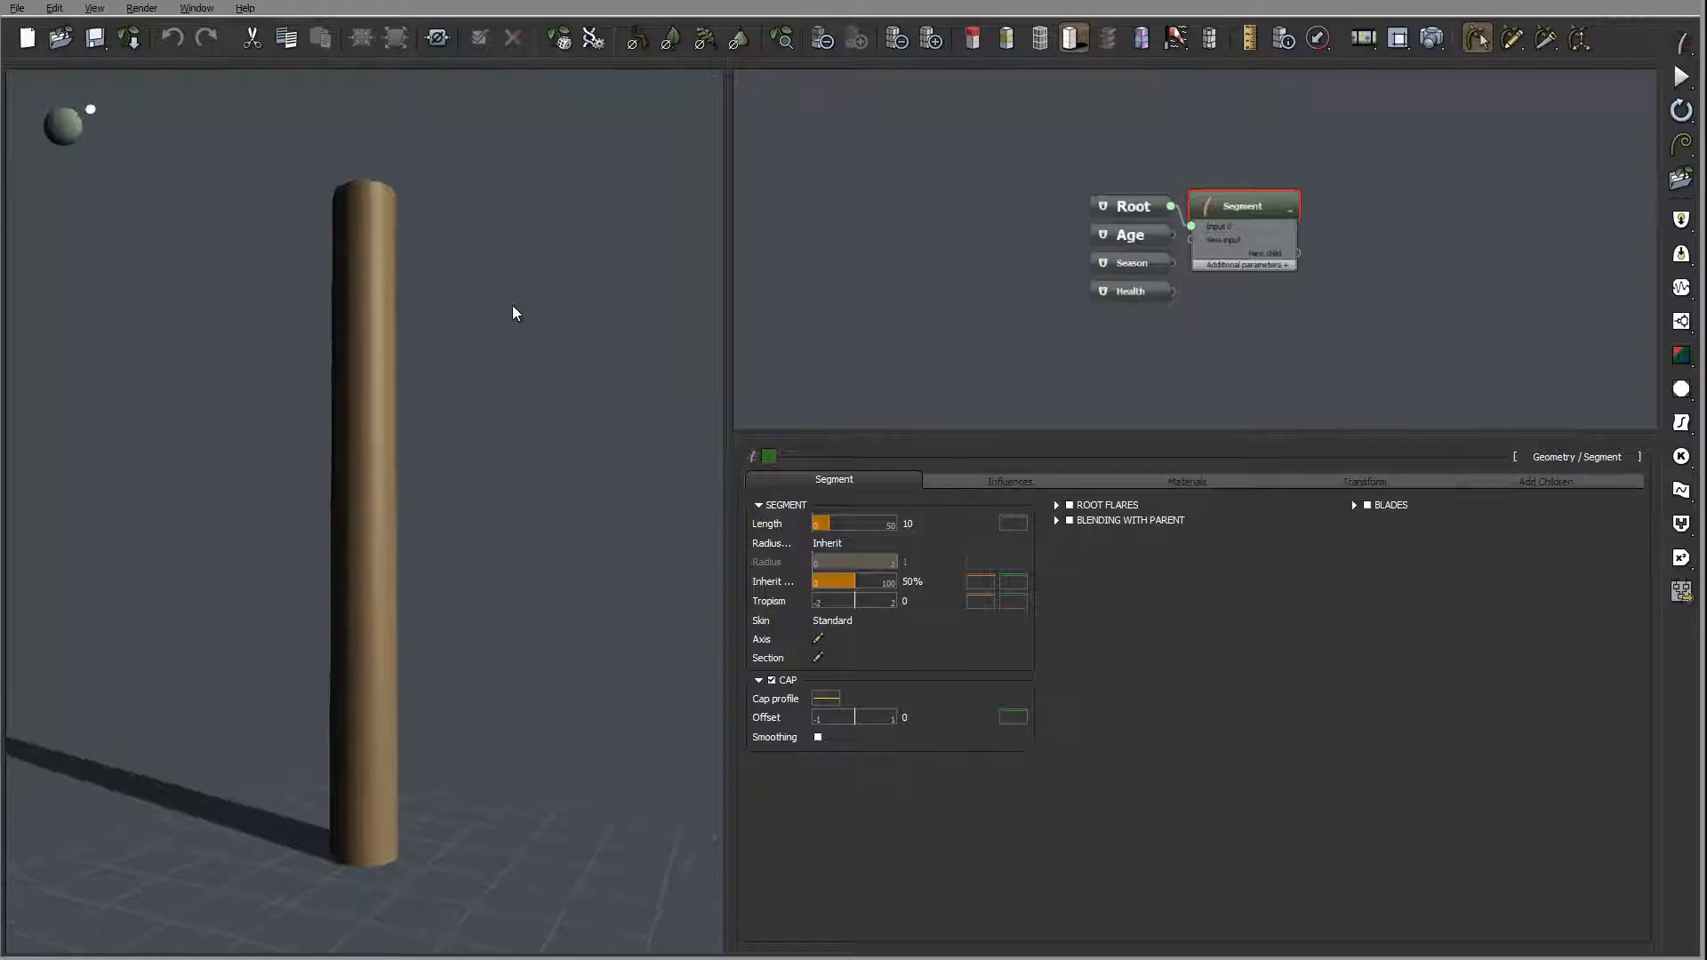
{"action": "left_click_drag", "start_coordinate": [481, 406], "coordinate": [300, 332]}
{"action": "left_click_drag", "start_coordinate": [461, 330], "coordinate": [441, 354]}
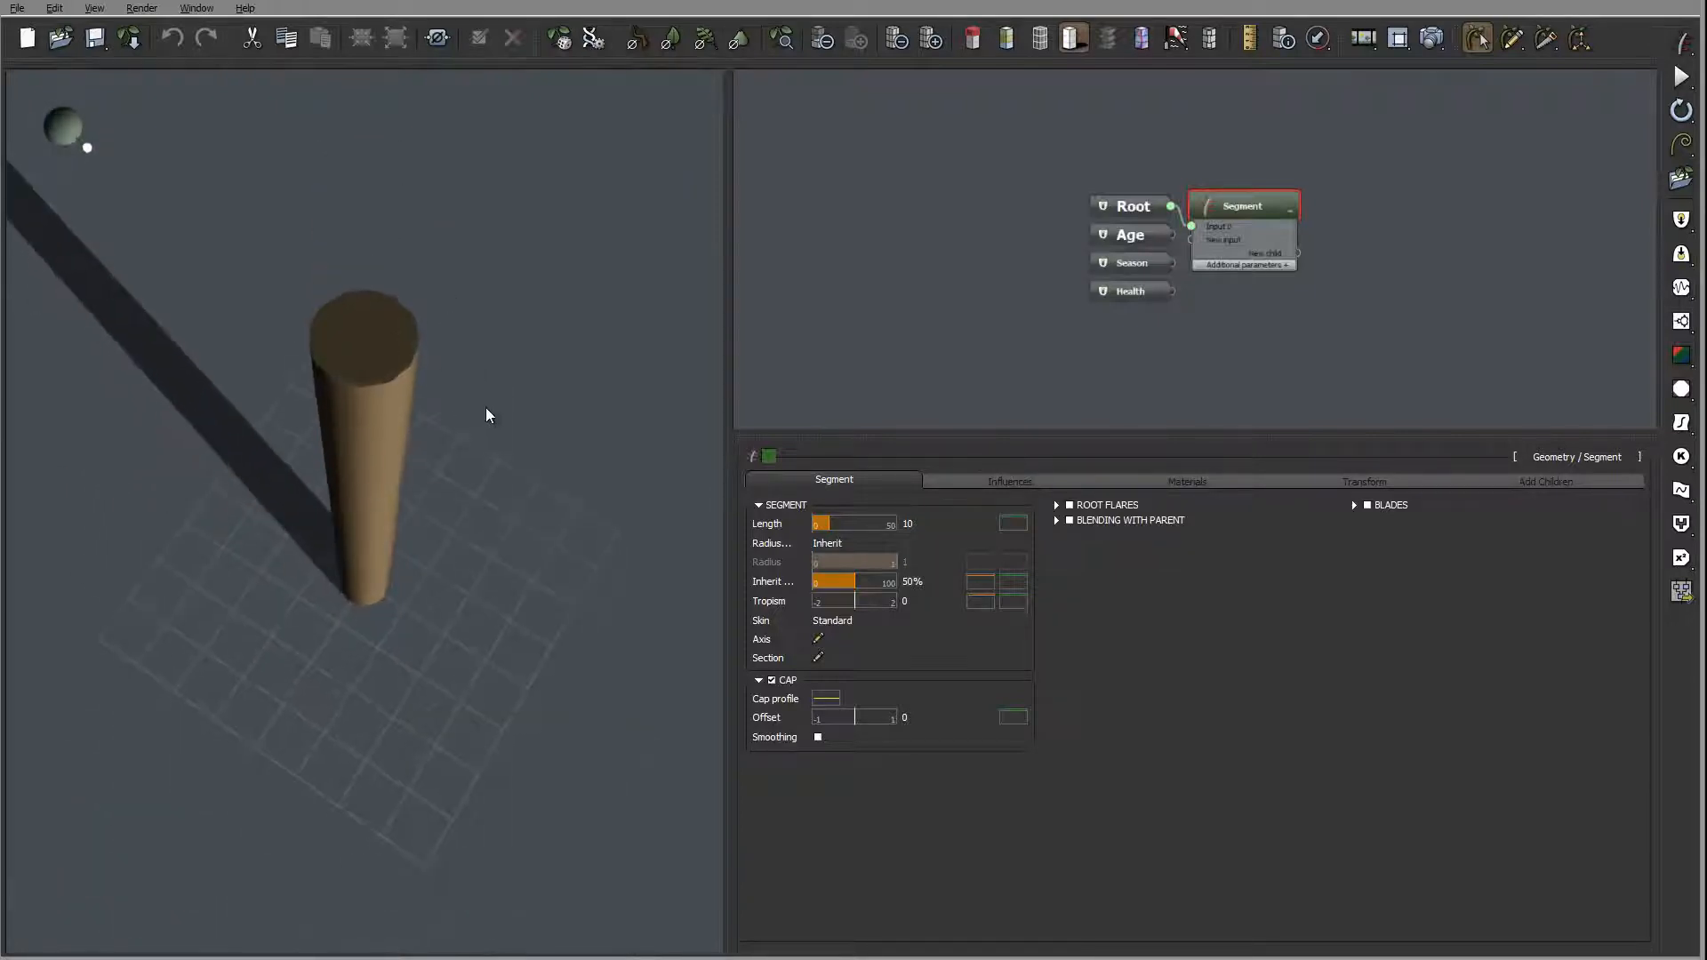
{"action": "left_click_drag", "start_coordinate": [486, 410], "coordinate": [308, 408]}
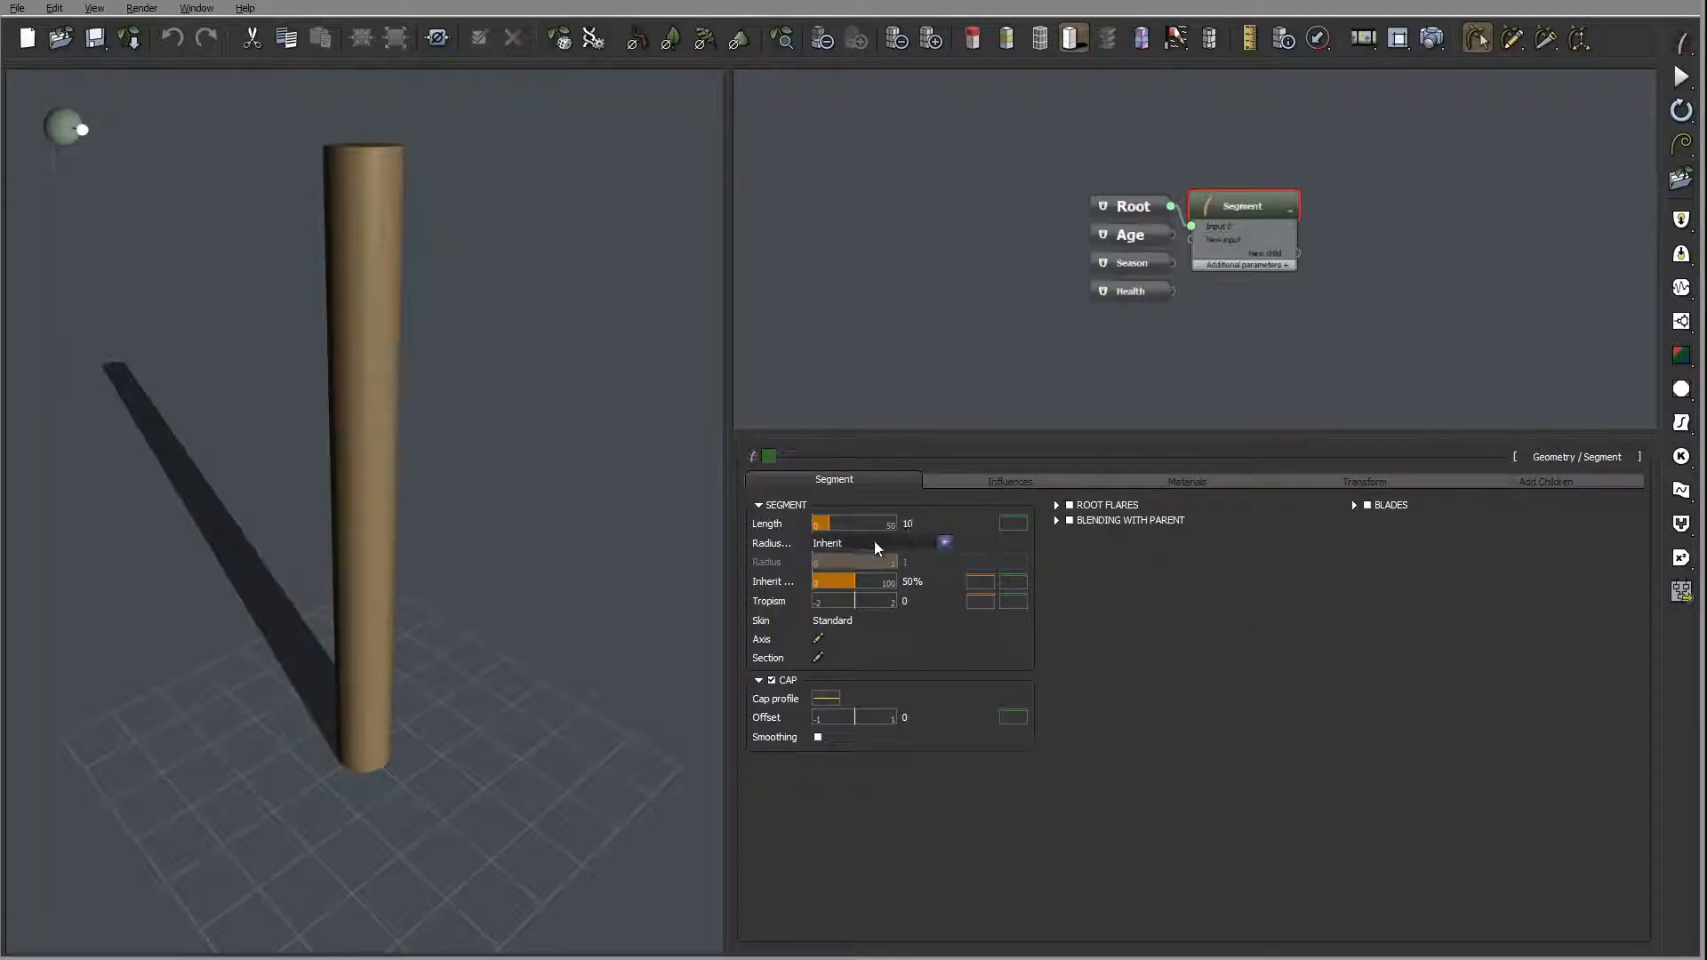
{"action": "left_click_drag", "start_coordinate": [495, 550], "coordinate": [560, 544]}
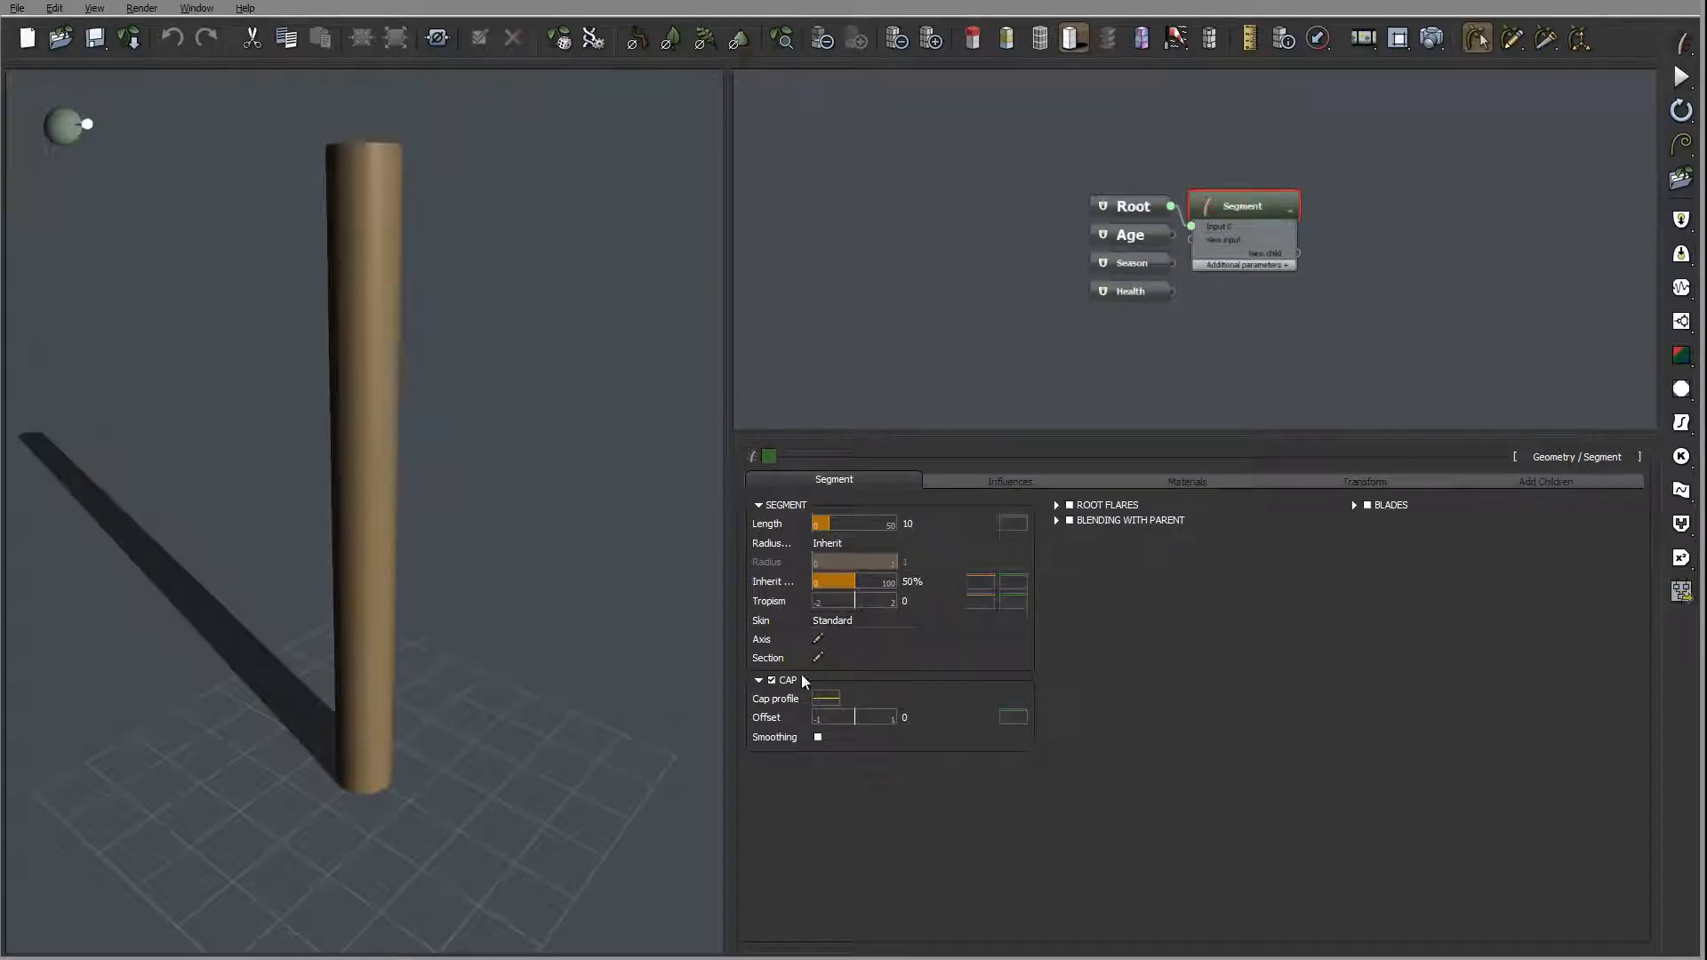
{"action": "left_click_drag", "start_coordinate": [494, 544], "coordinate": [475, 476]}
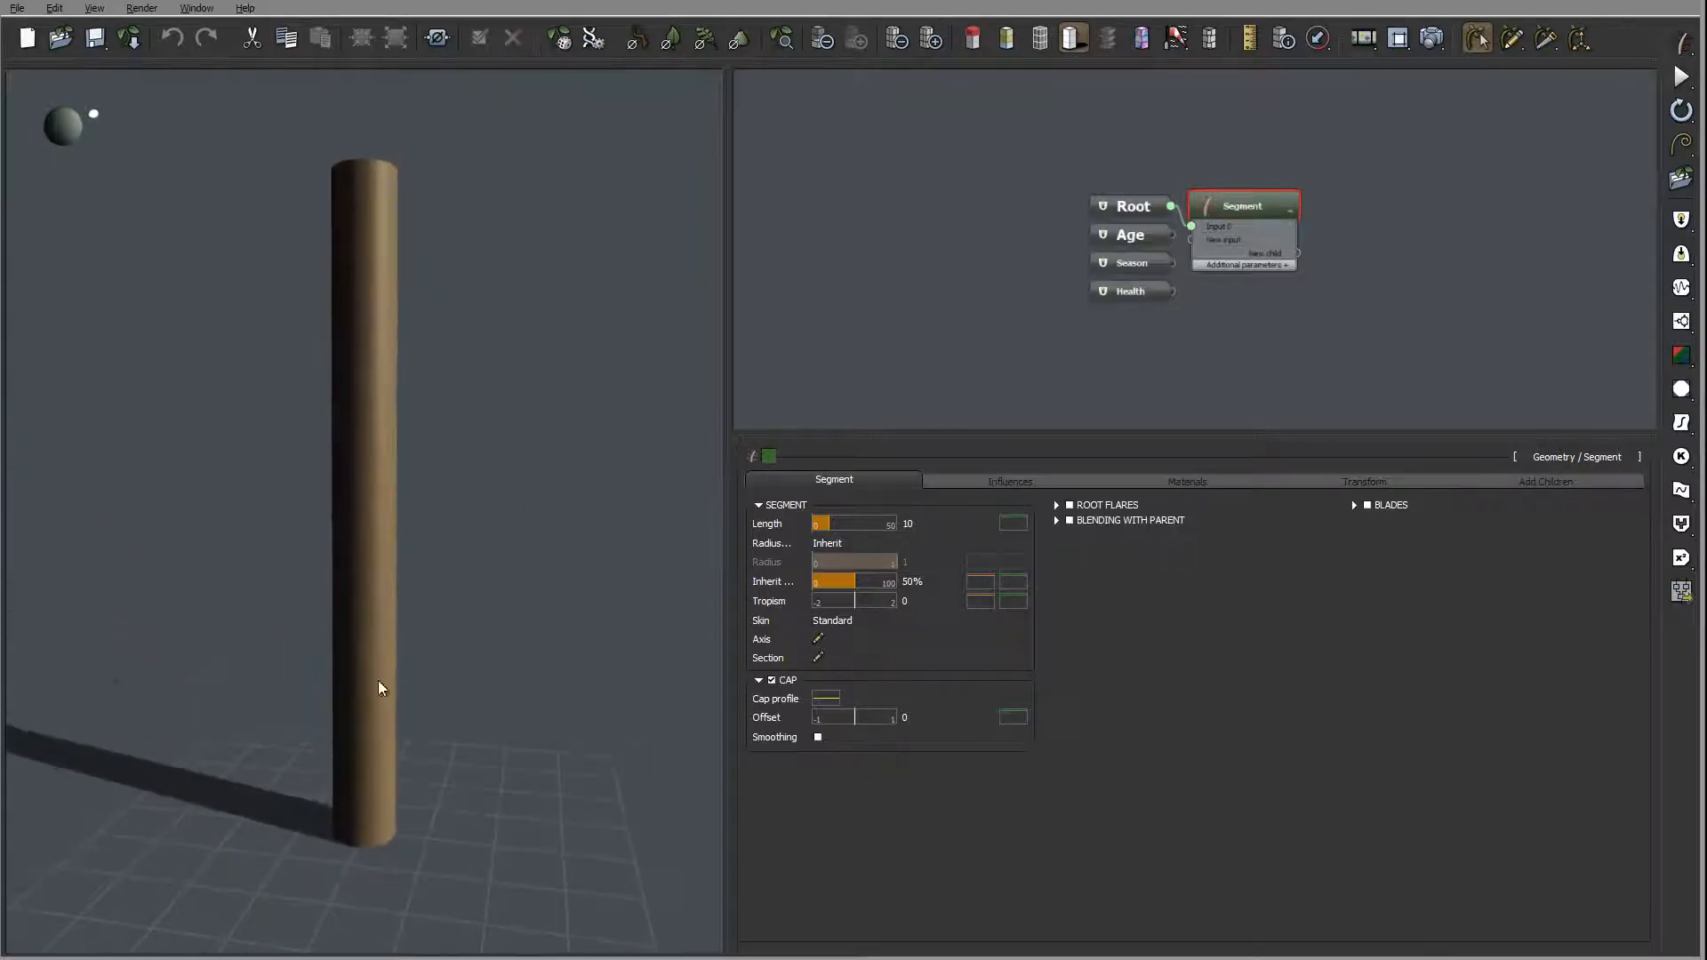
{"action": "left_click_drag", "start_coordinate": [493, 685], "coordinate": [565, 681]}
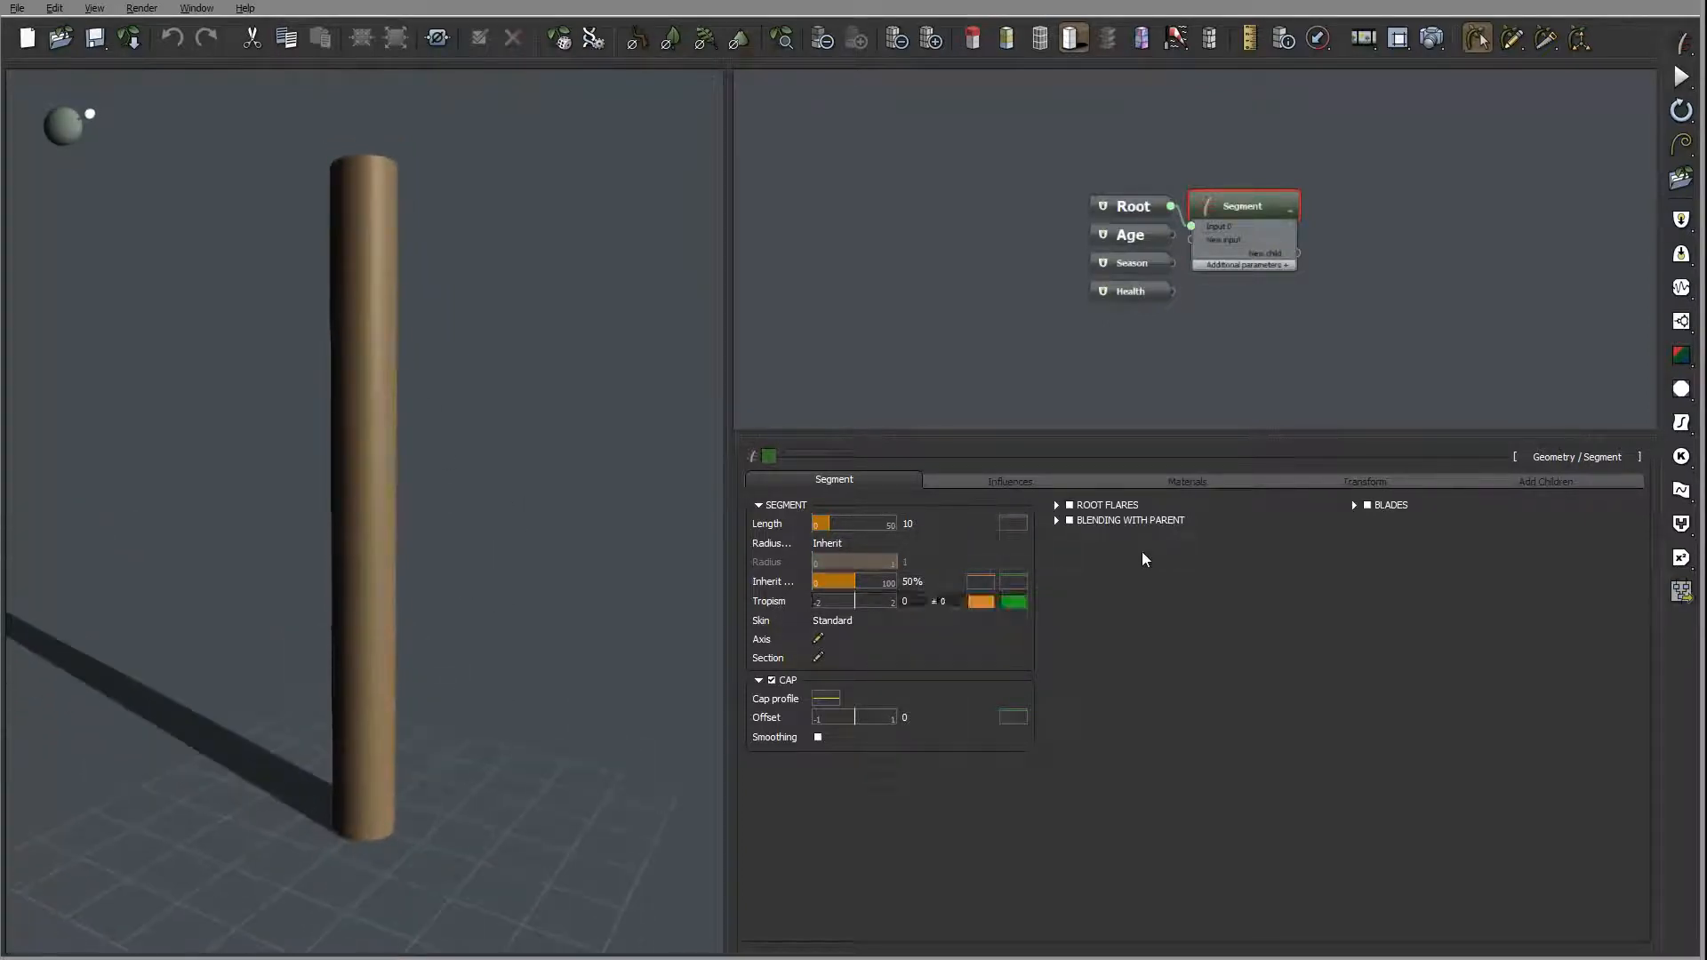
- Enable root flares on the segment and check the flared base from another side
{"action": "left_click", "coordinate": [1071, 505]}
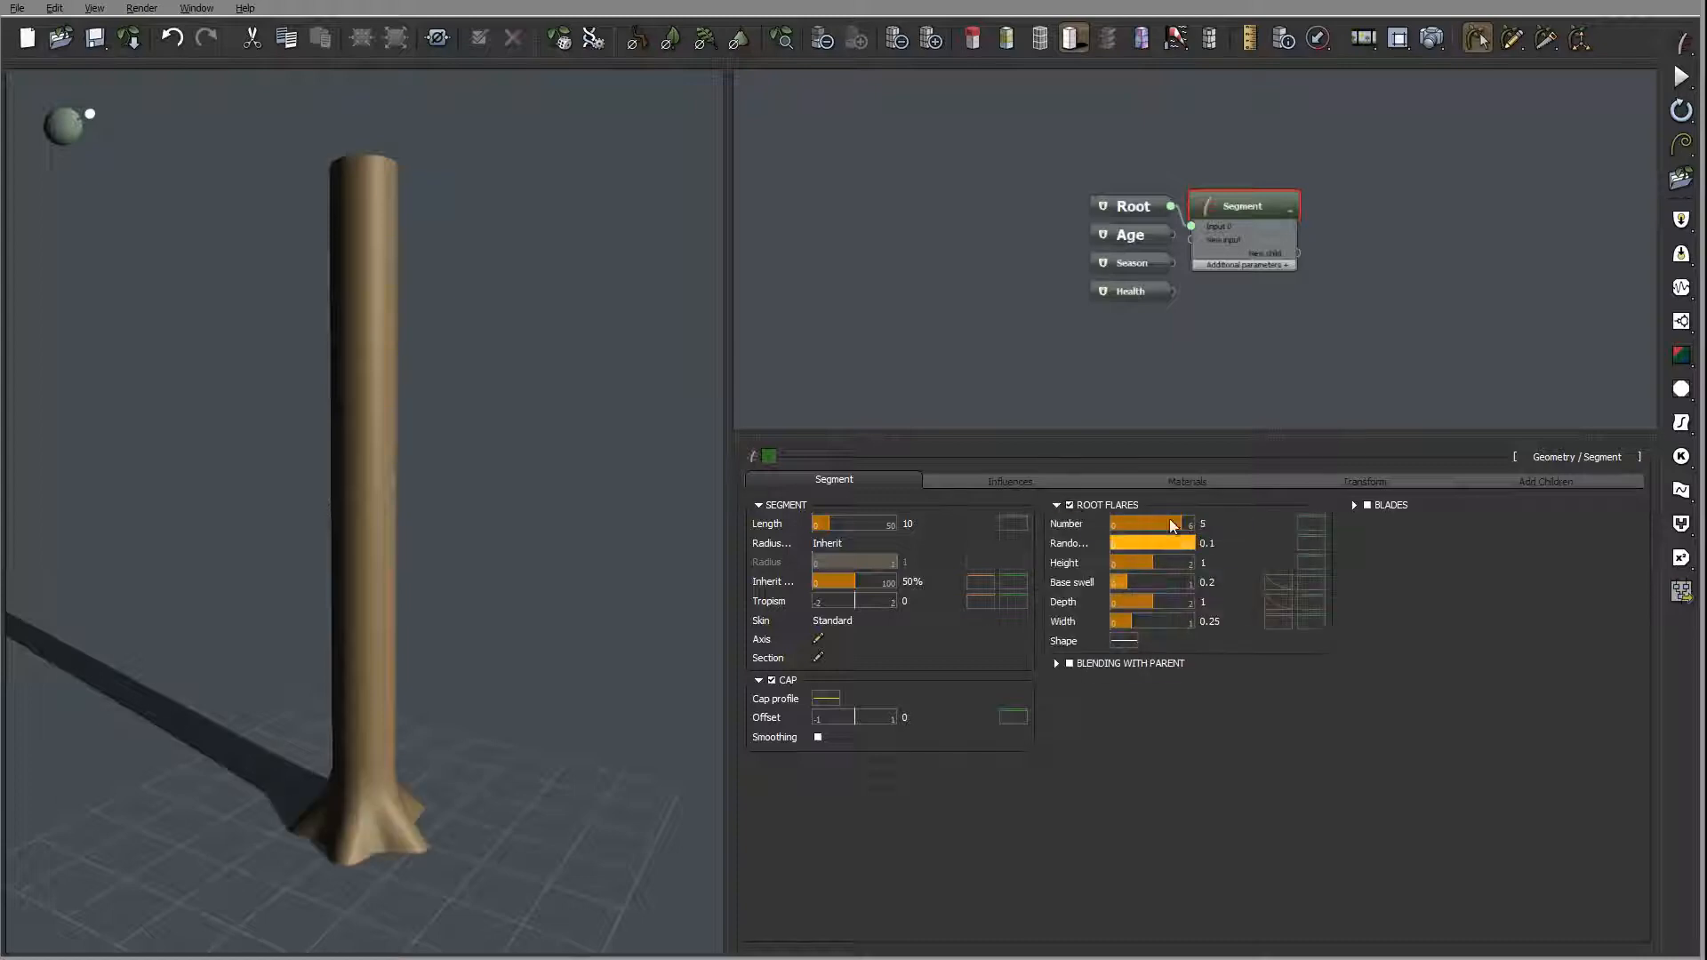
{"action": "left_click_drag", "start_coordinate": [396, 552], "coordinate": [427, 596]}
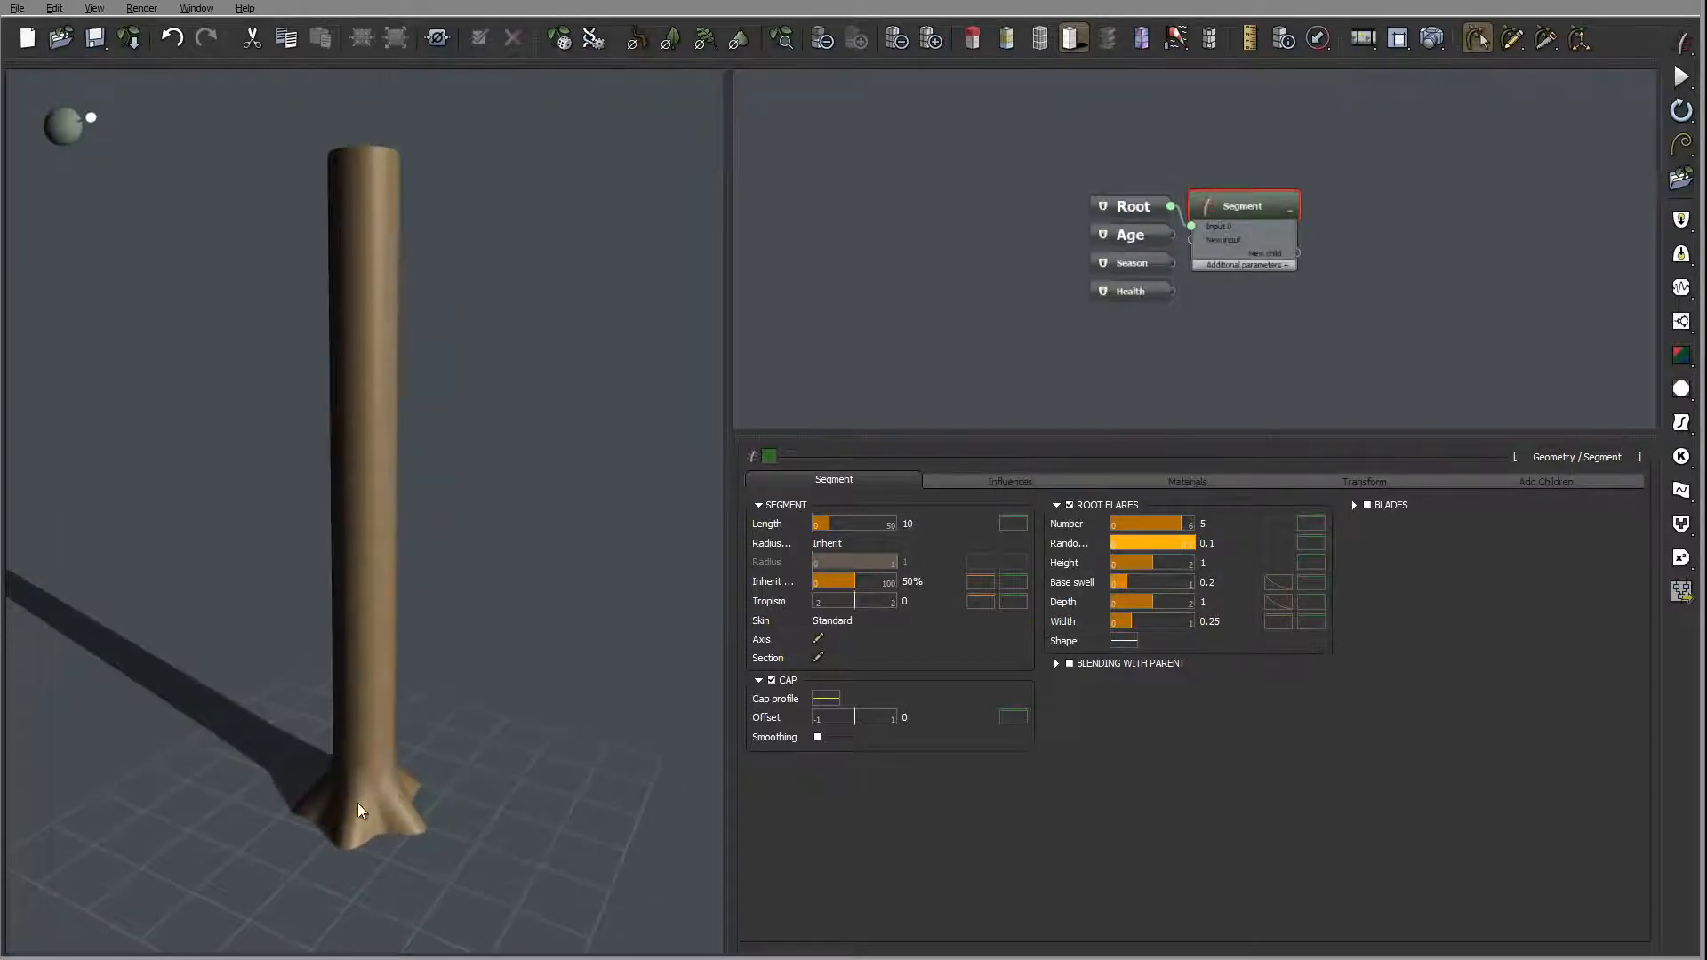
{"action": "left_click_drag", "start_coordinate": [480, 762], "coordinate": [381, 817]}
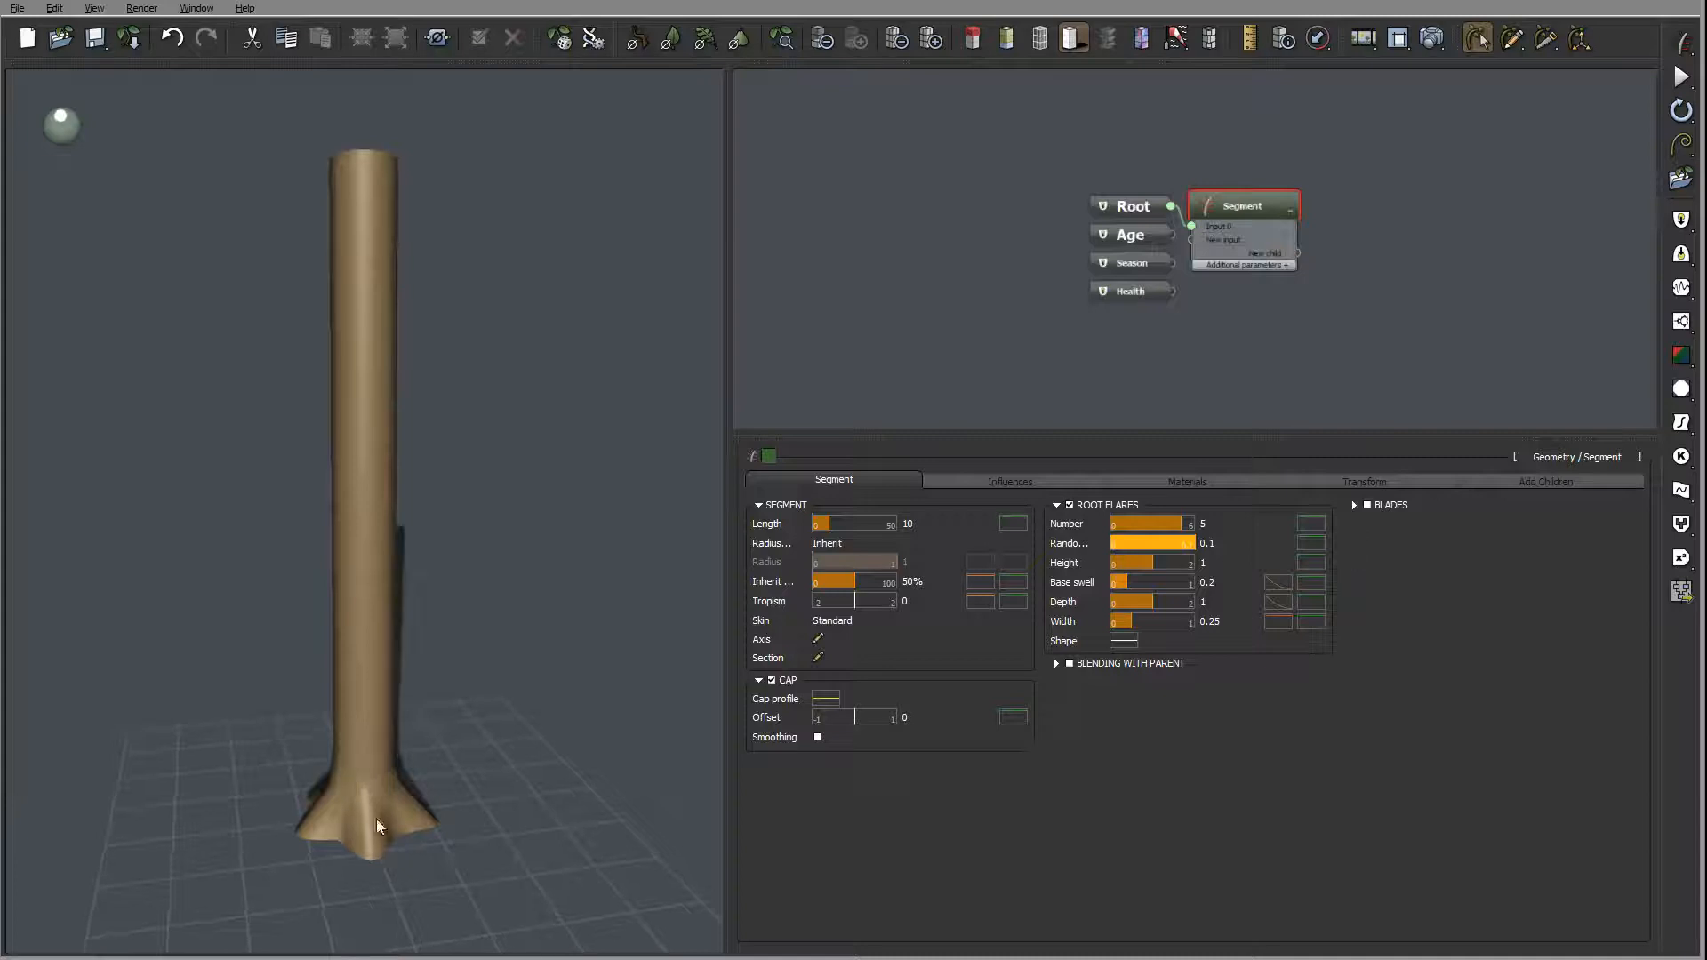
- Set the segment's length to 4
{"action": "left_click", "coordinate": [907, 524]}
{"action": "type", "text": "4"}
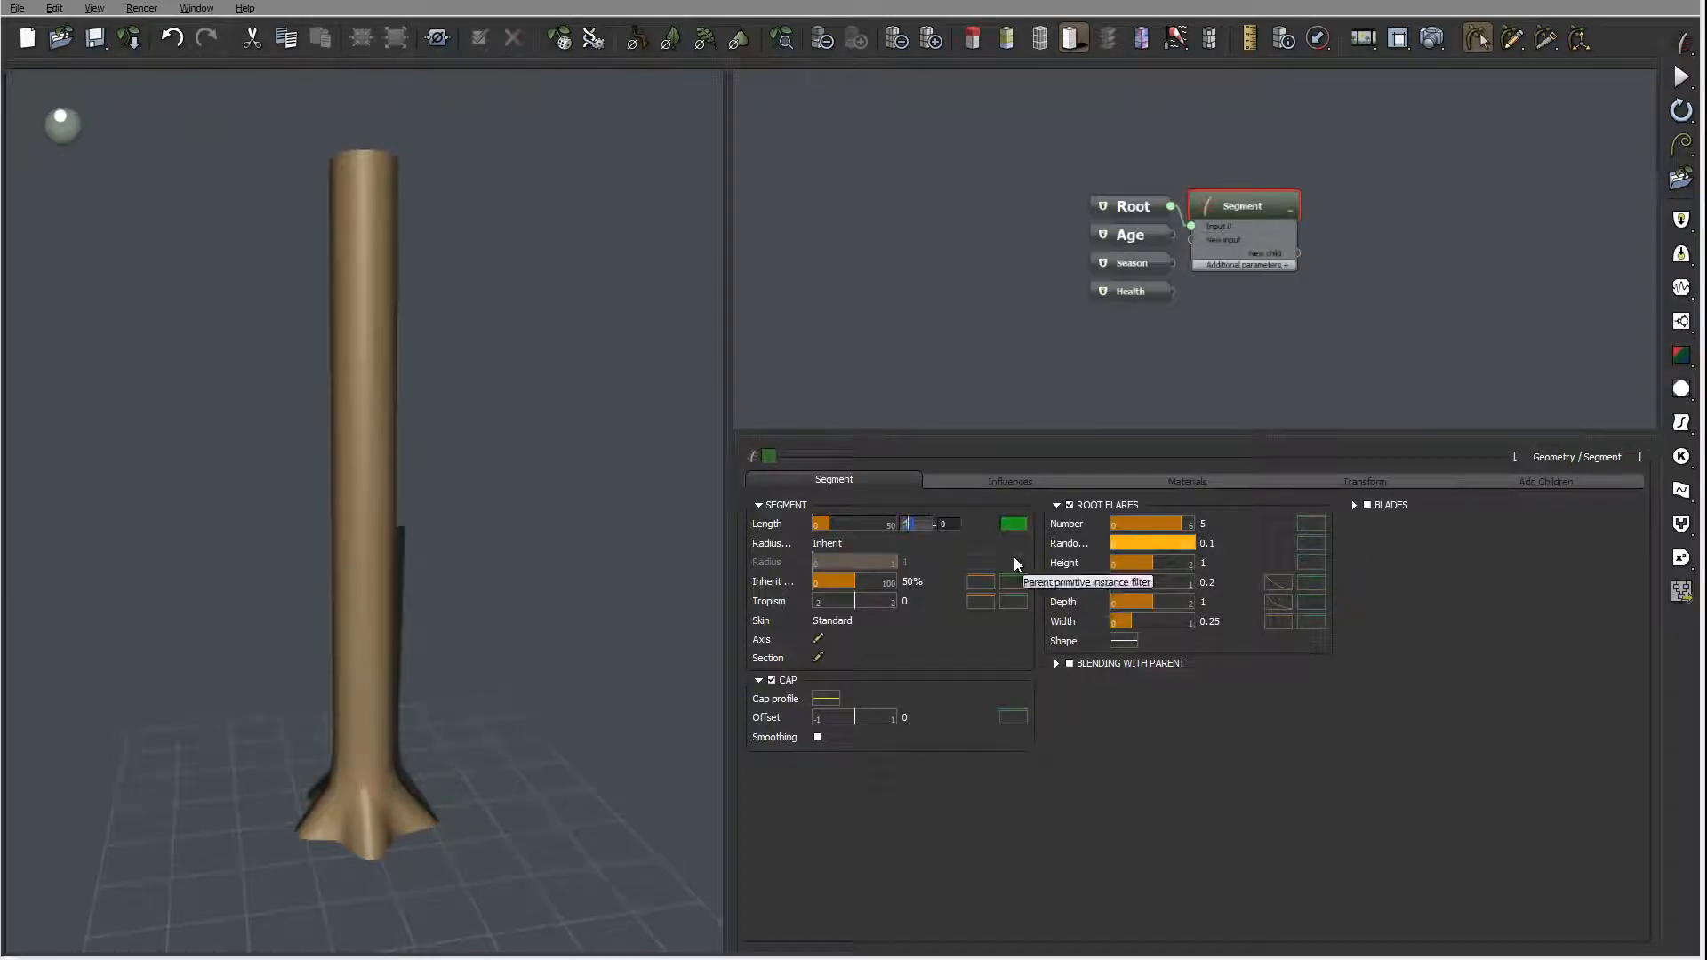
{"action": "key", "text": "Return"}
{"action": "left_click_drag", "start_coordinate": [305, 565], "coordinate": [438, 760]}
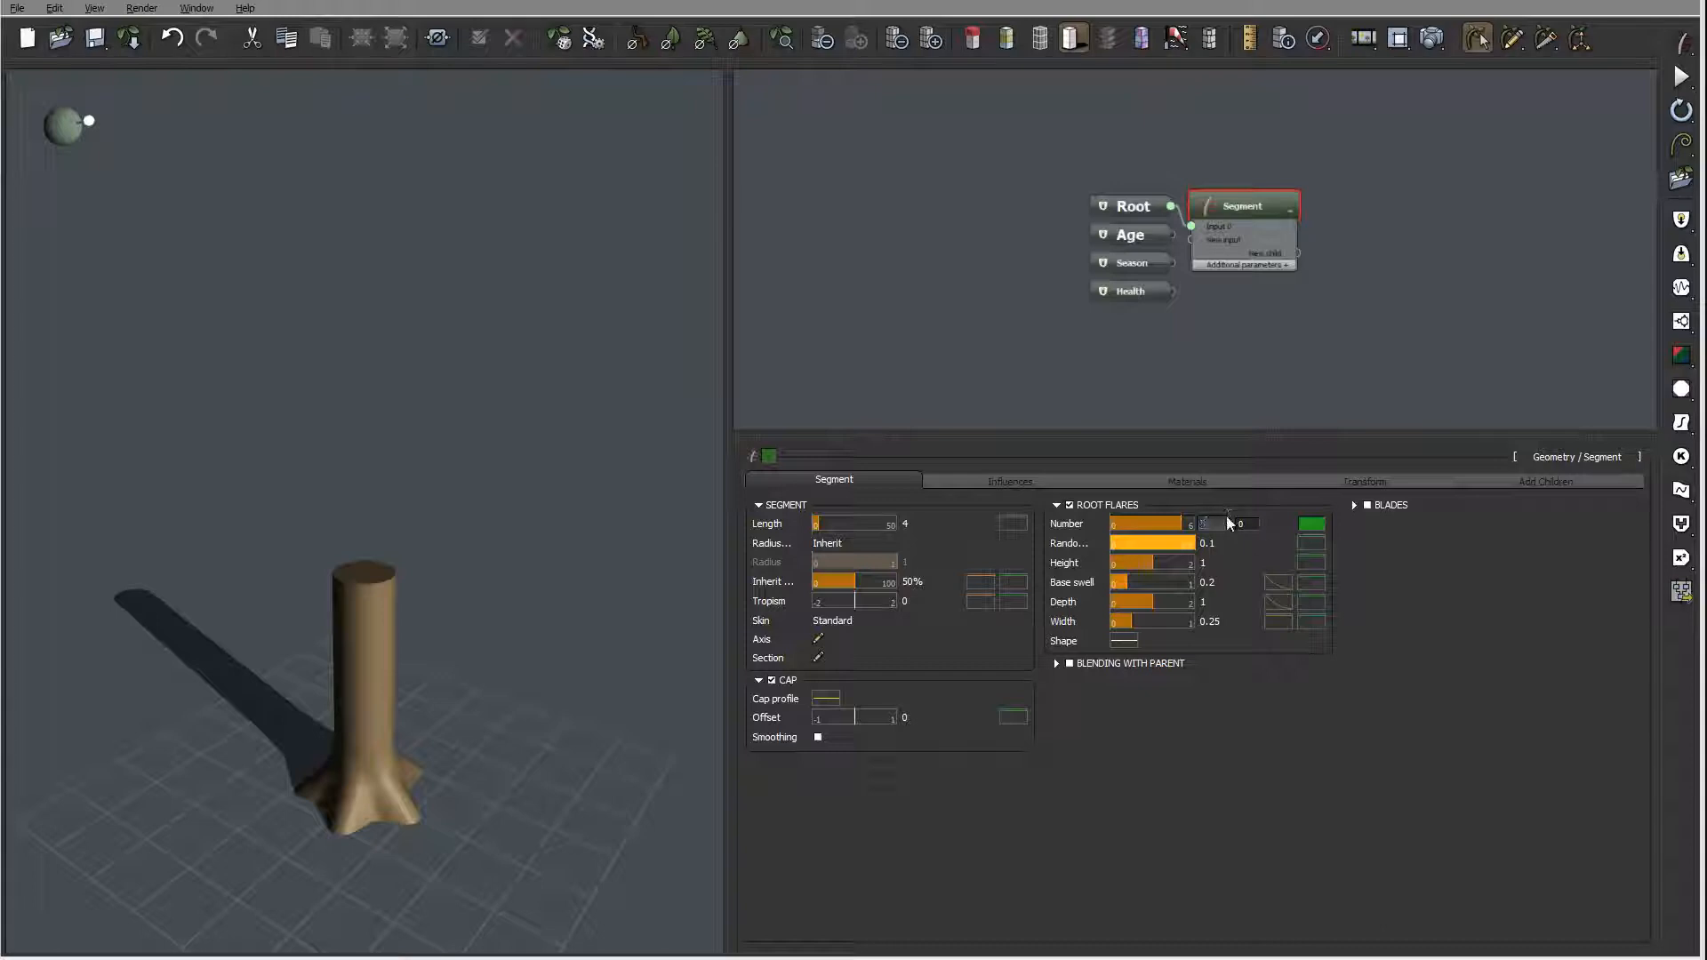
- Set the root flares' number to 4 and their height to 4, matching the segment's length
{"action": "left_click_drag", "start_coordinate": [484, 602], "coordinate": [498, 498]}
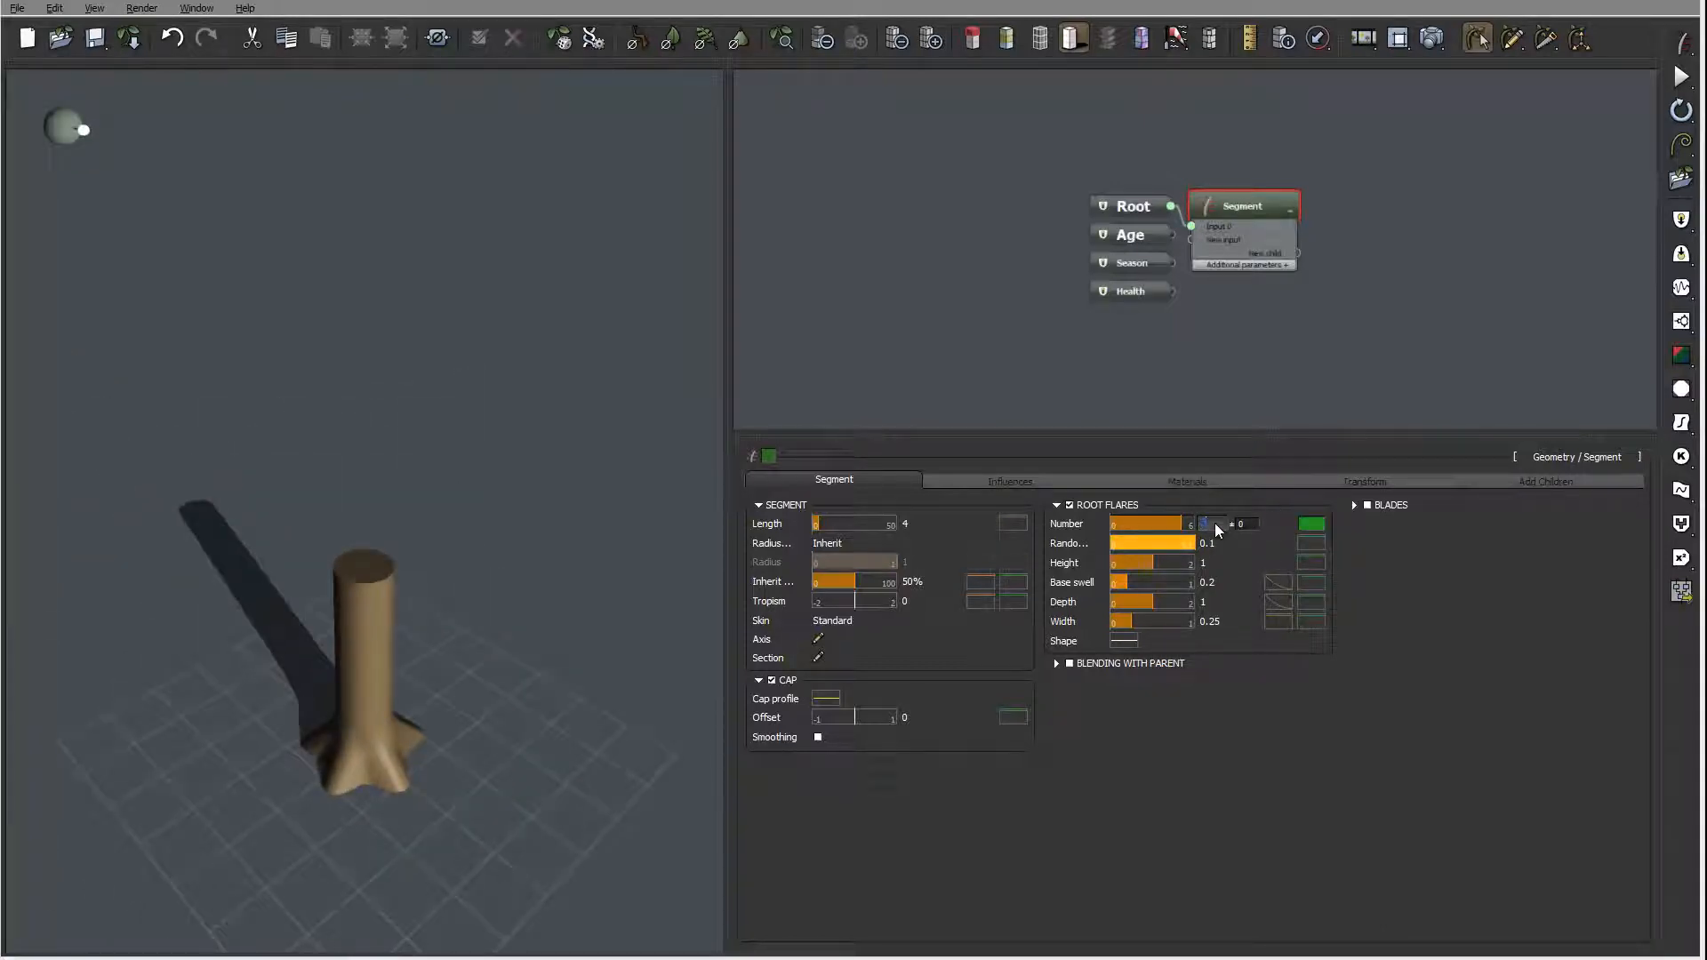
{"action": "type", "text": "4"}
{"action": "left_click", "coordinate": [1290, 754]}
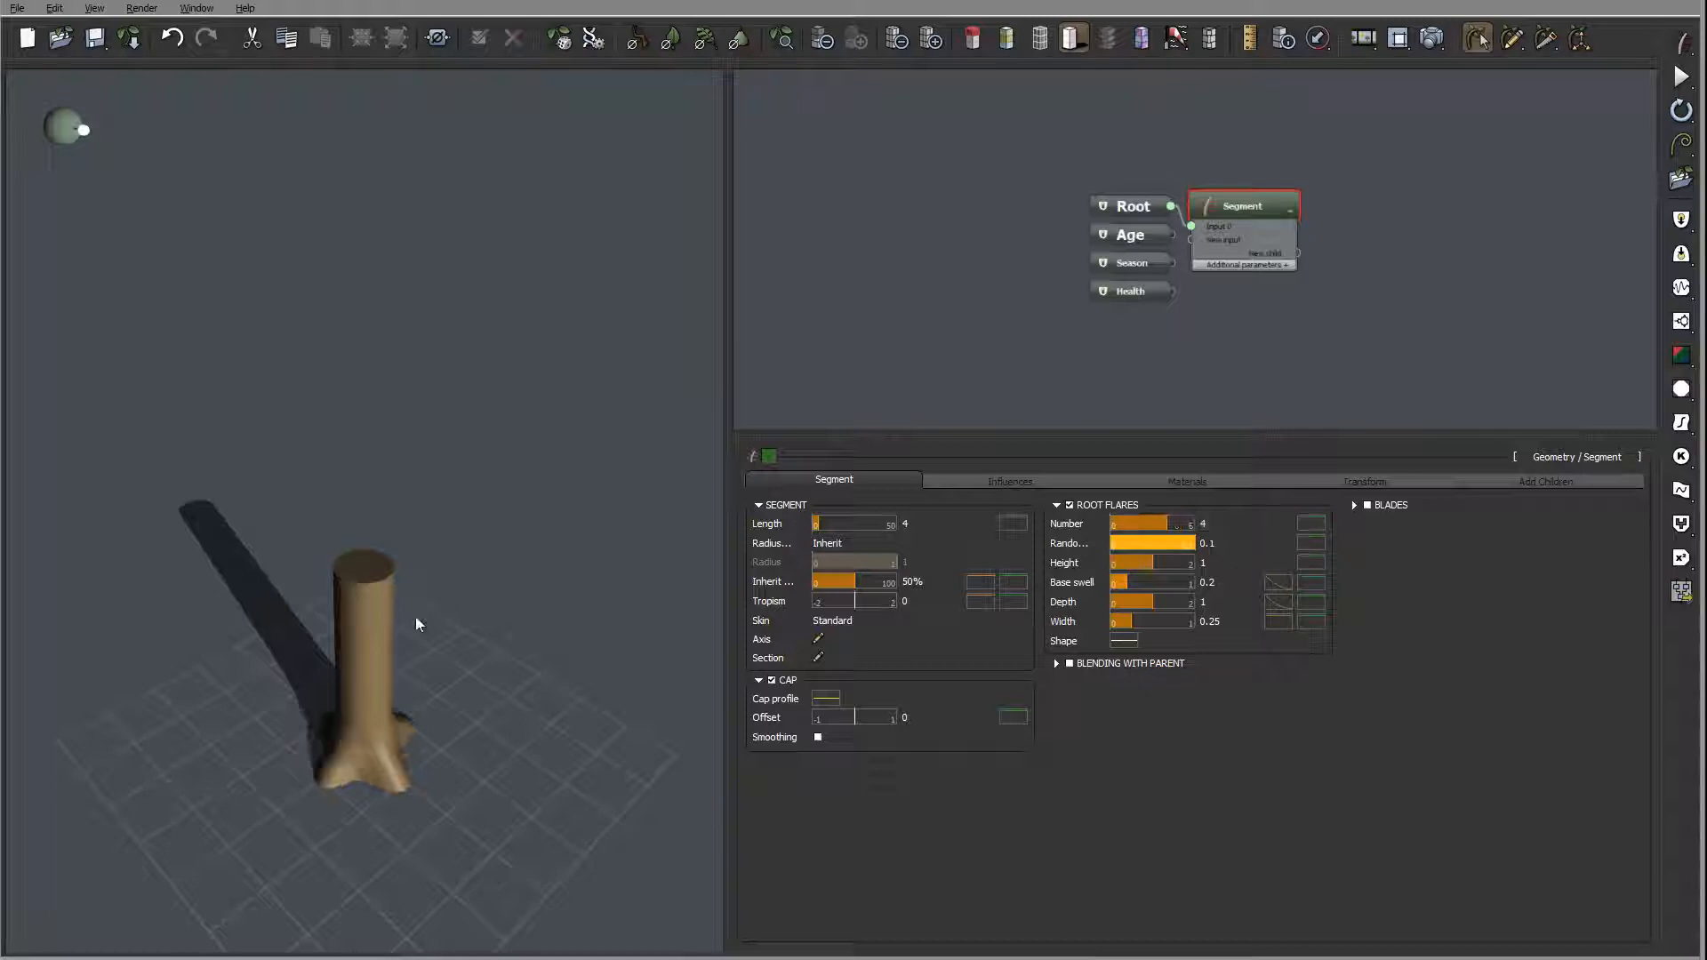
{"action": "right_click_drag", "start_coordinate": [416, 620], "coordinate": [396, 562]}
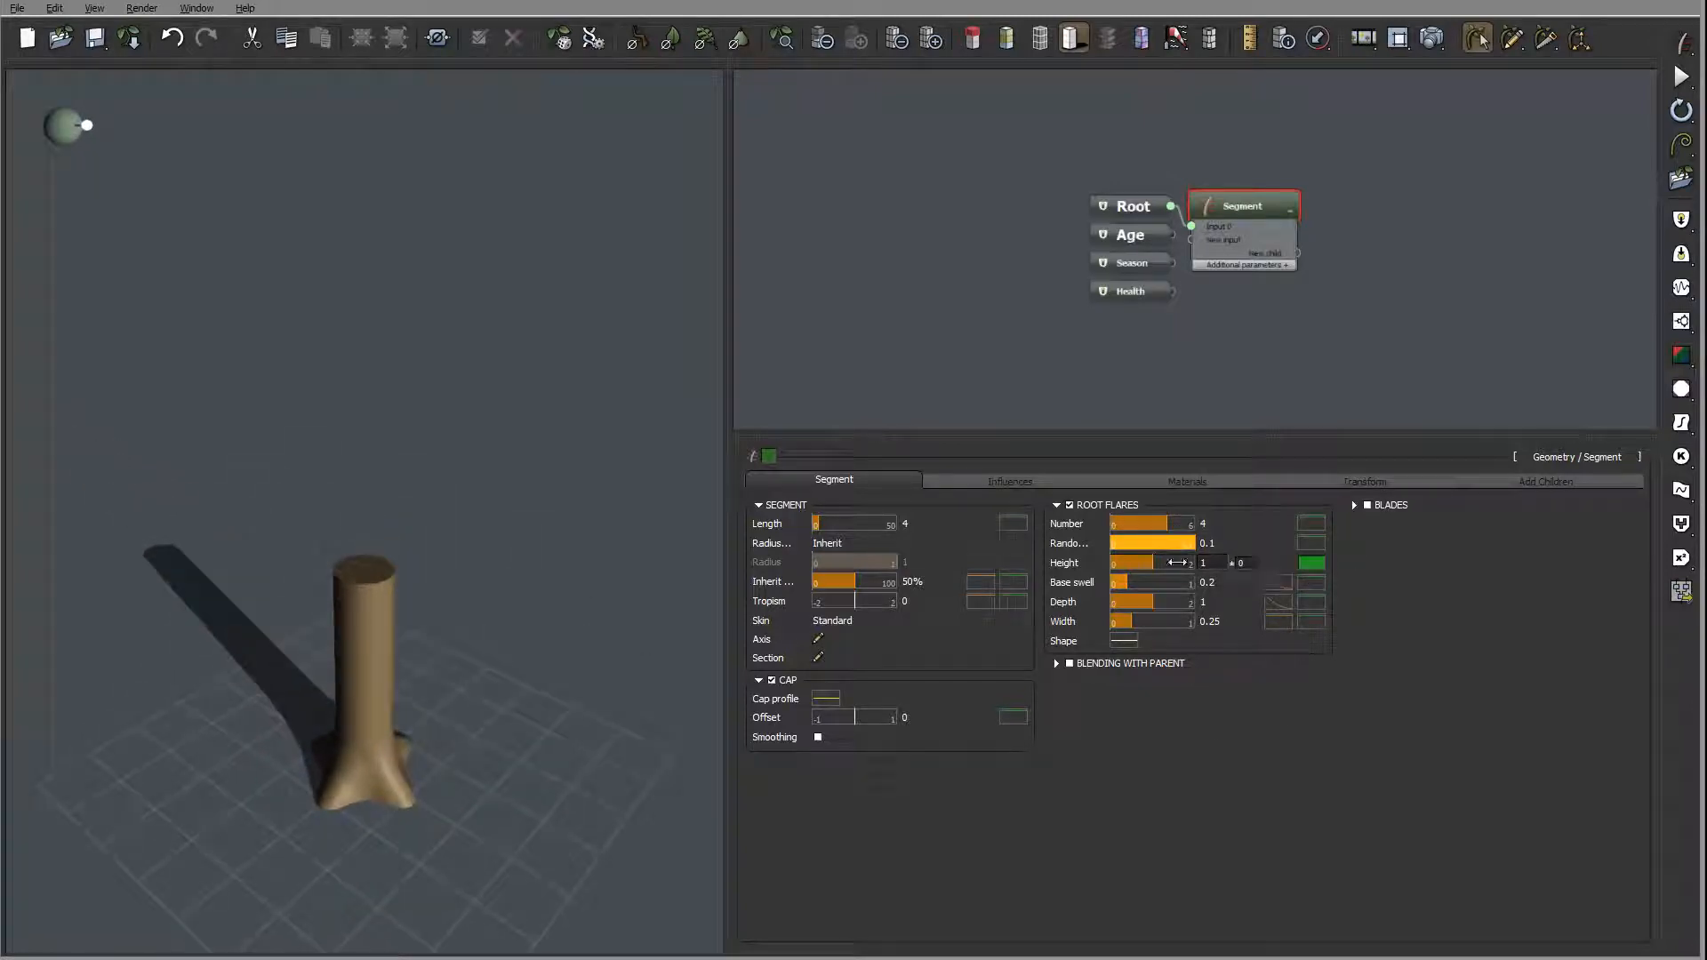
{"action": "double_click", "coordinate": [1212, 565]}
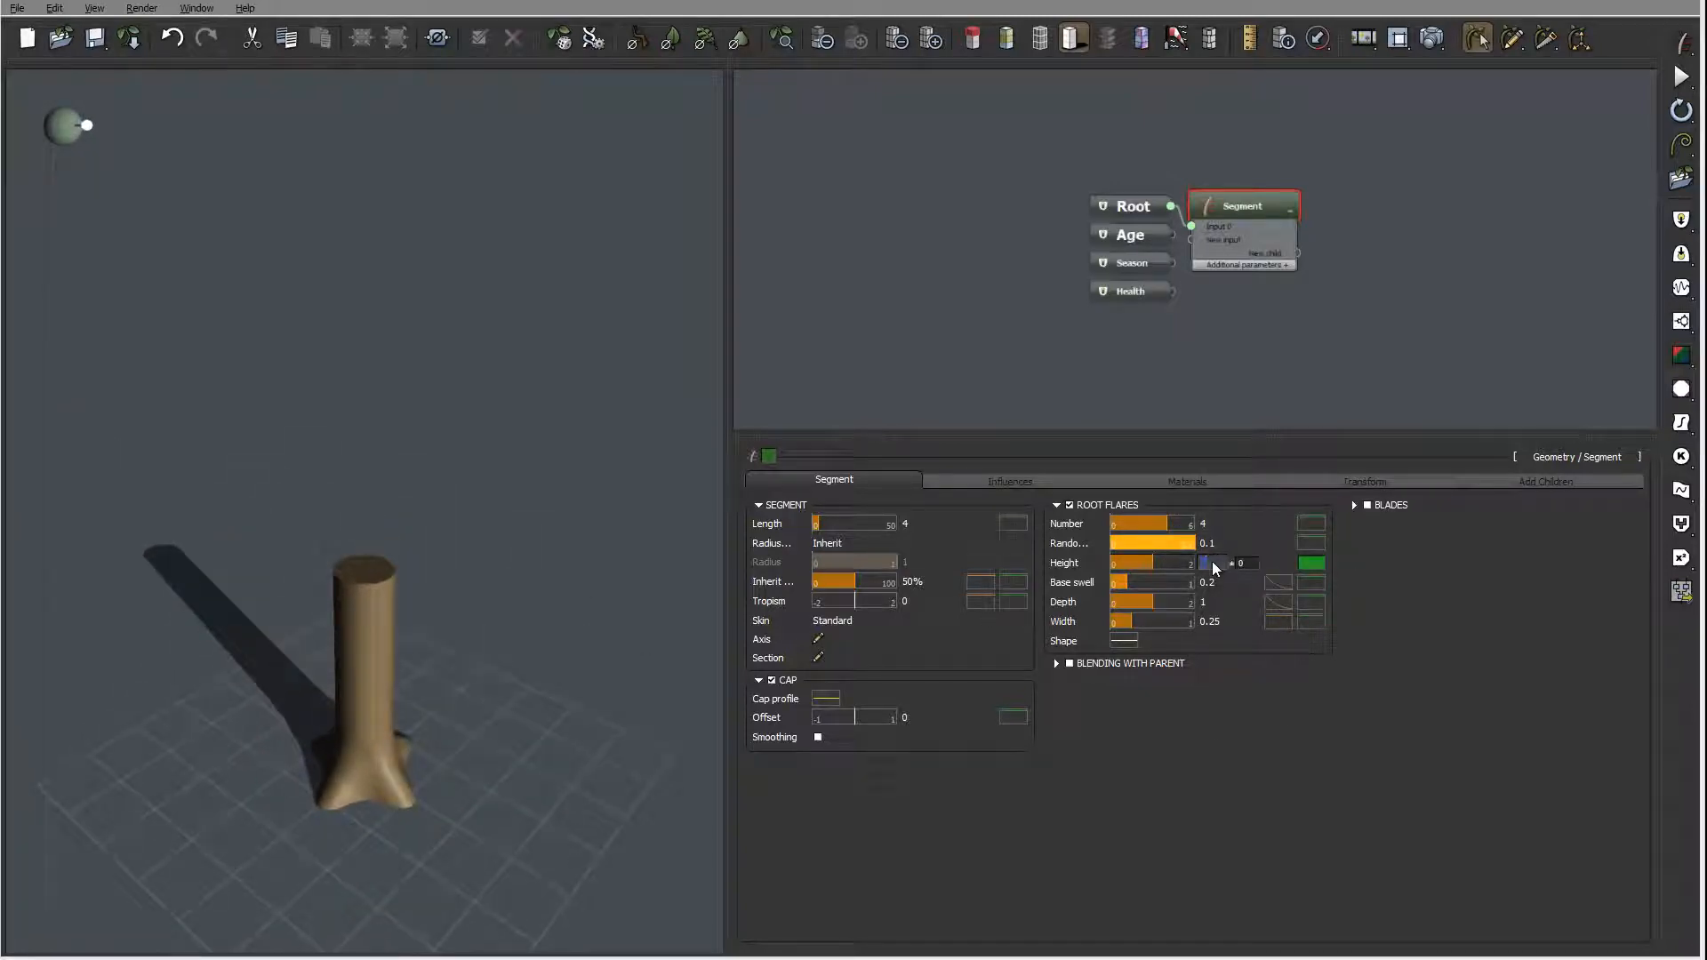
{"action": "type", "text": "4"}
{"action": "left_click", "coordinate": [1294, 770]}
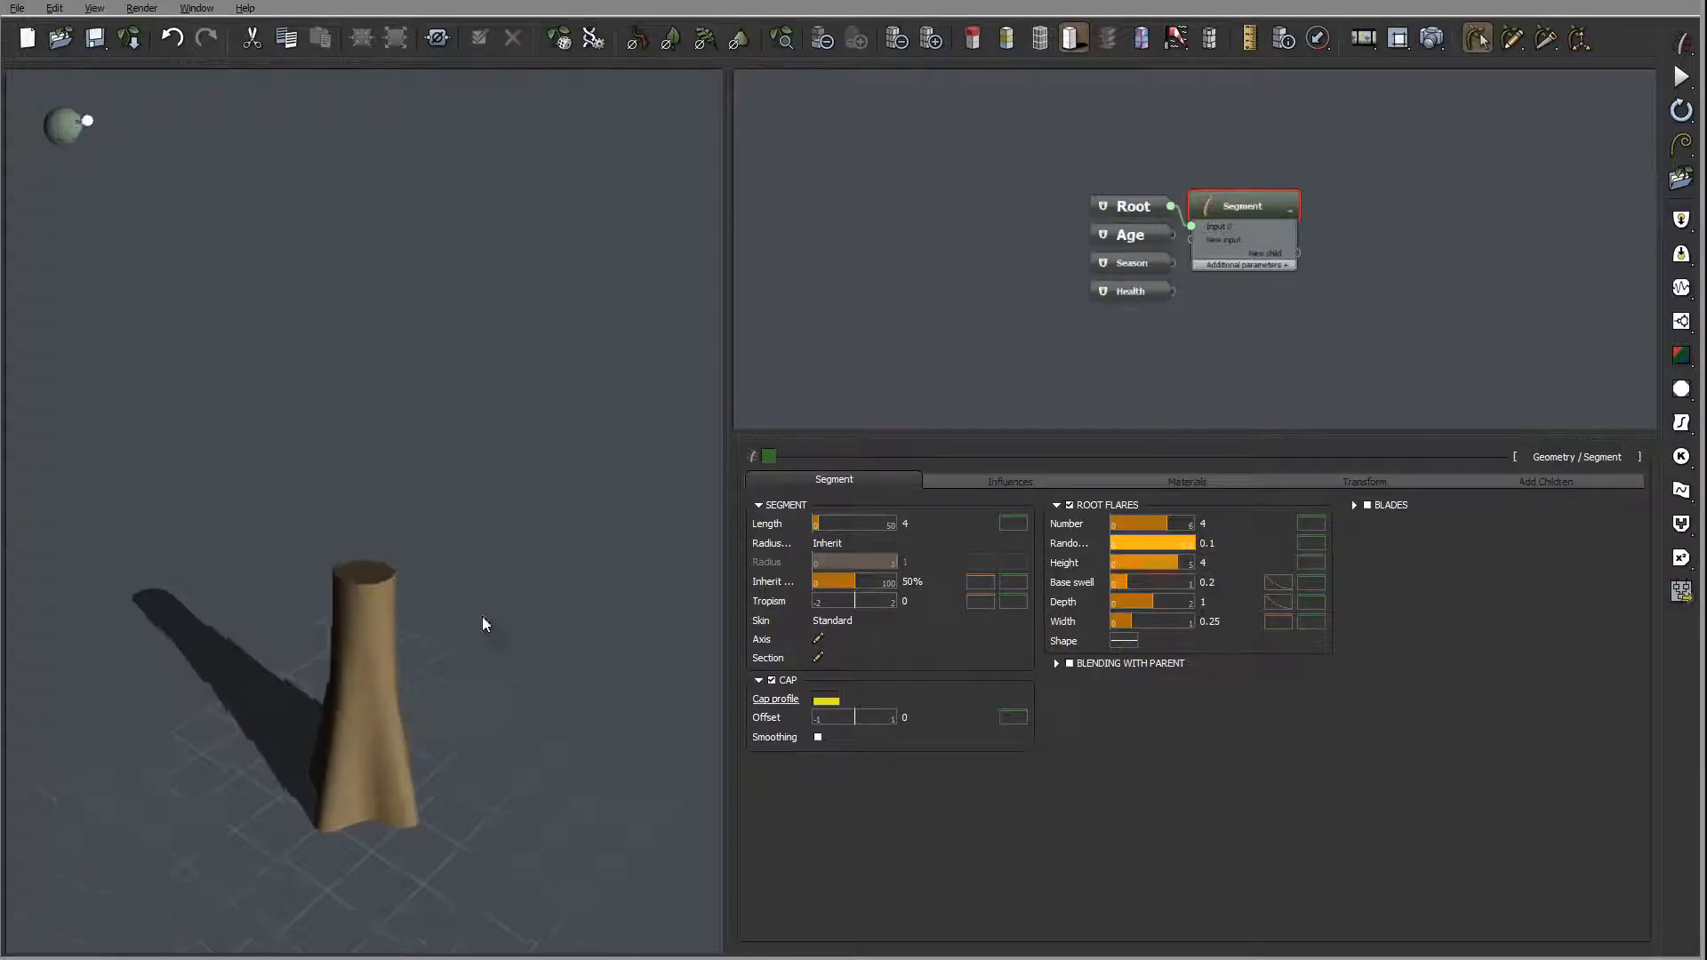
{"action": "right_click_drag", "start_coordinate": [483, 618], "coordinate": [390, 633]}
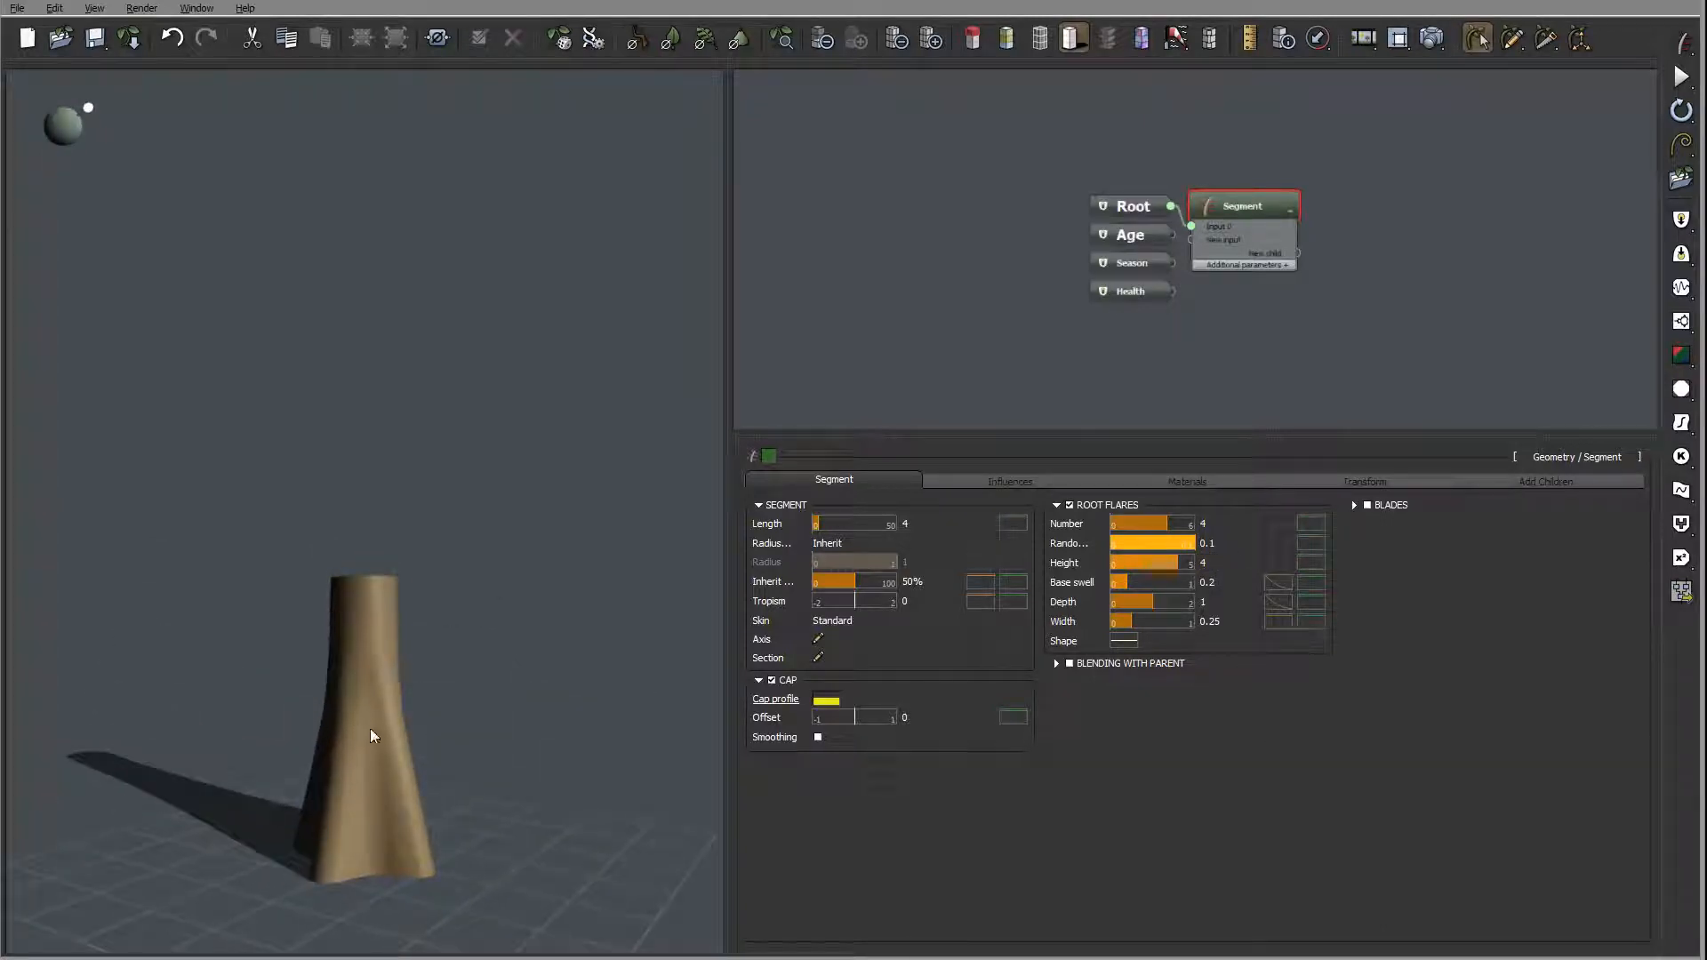
- Set both the randomness and the base swell of the root flares to 0
{"action": "left_click", "coordinate": [1209, 543]}
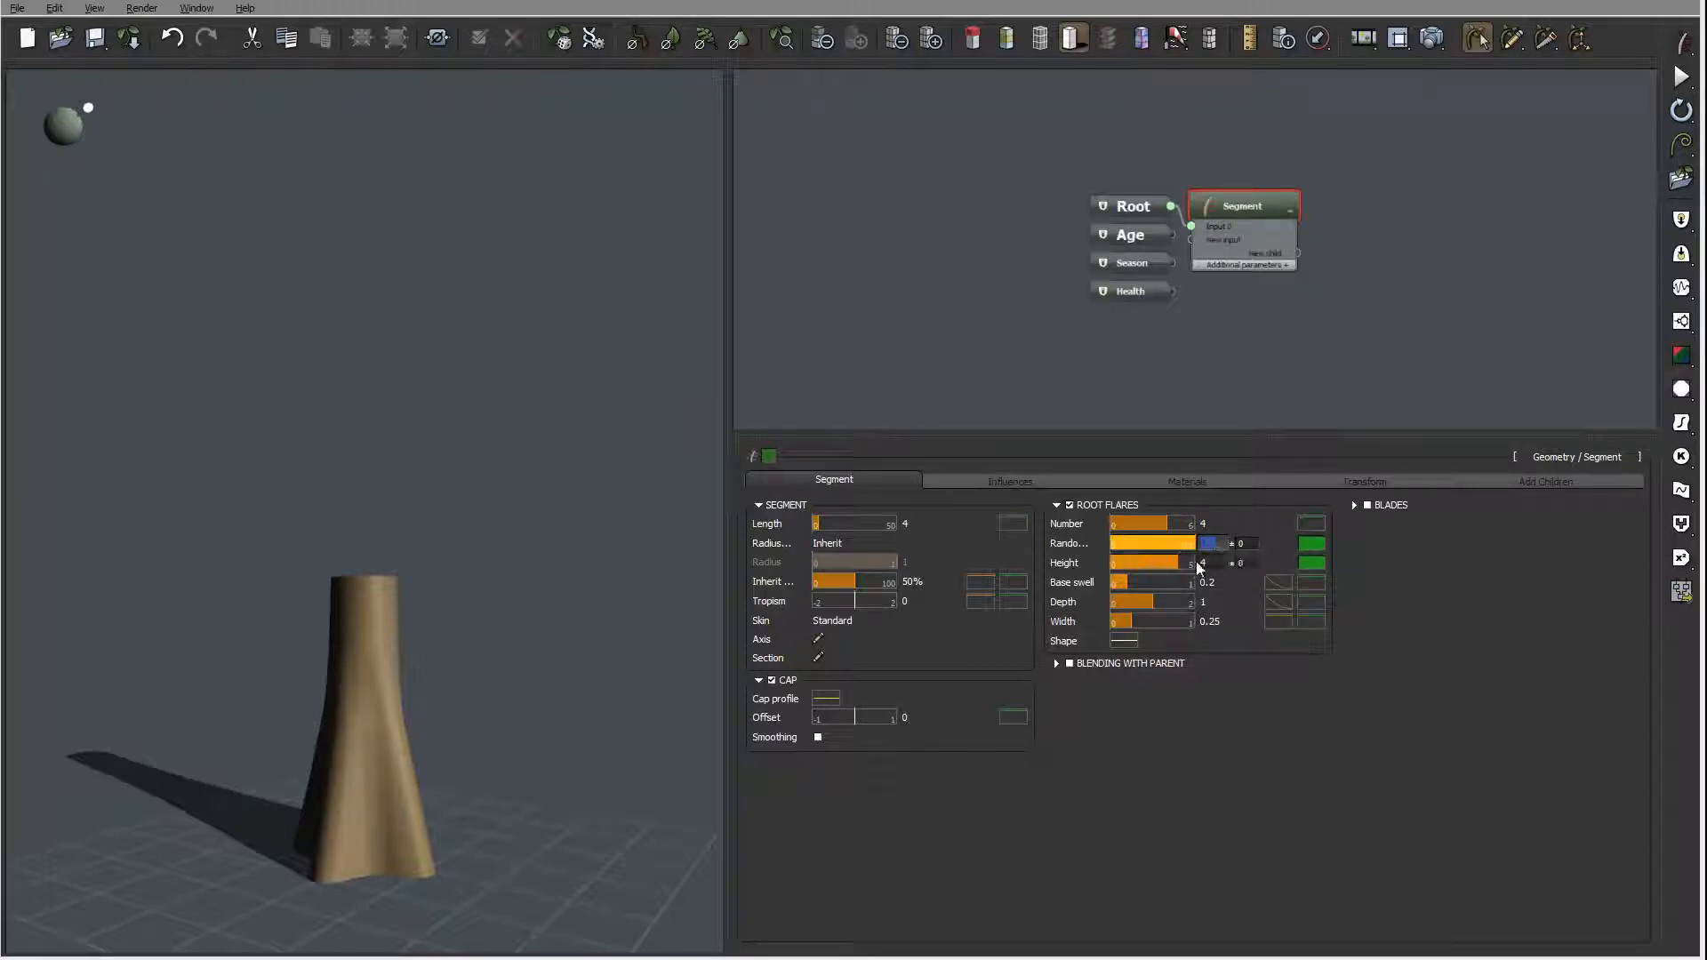
{"action": "type", "text": "0"}
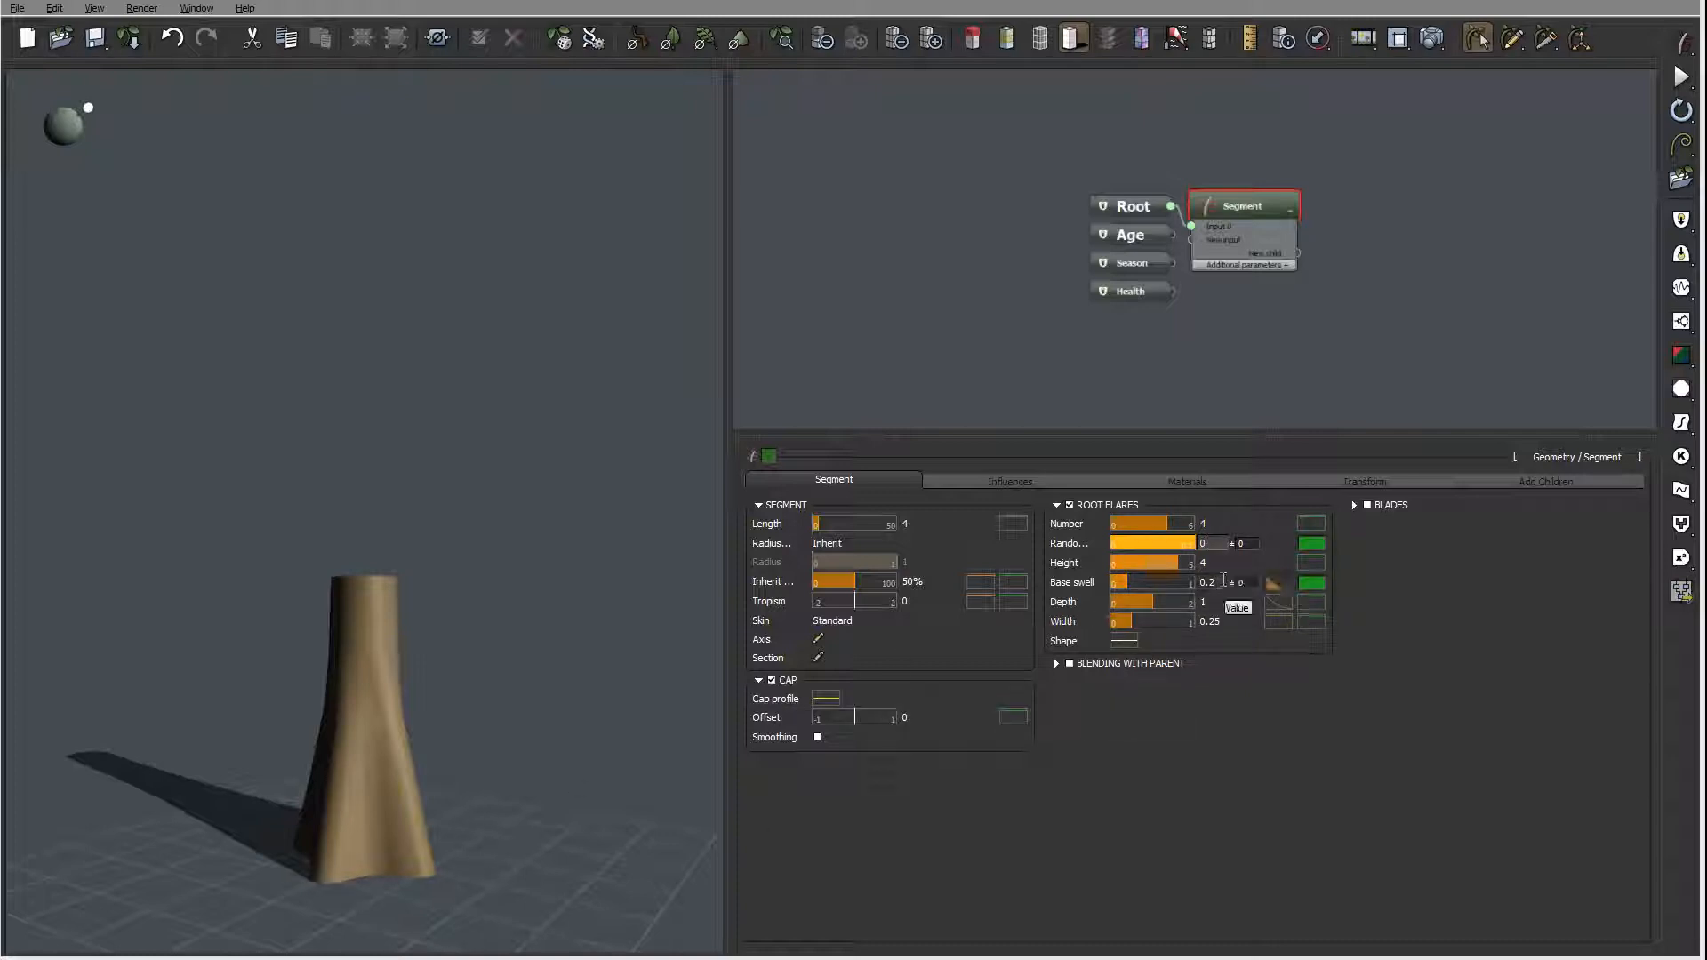
{"action": "left_click", "coordinate": [1224, 580]}
{"action": "type", "text": "0"}
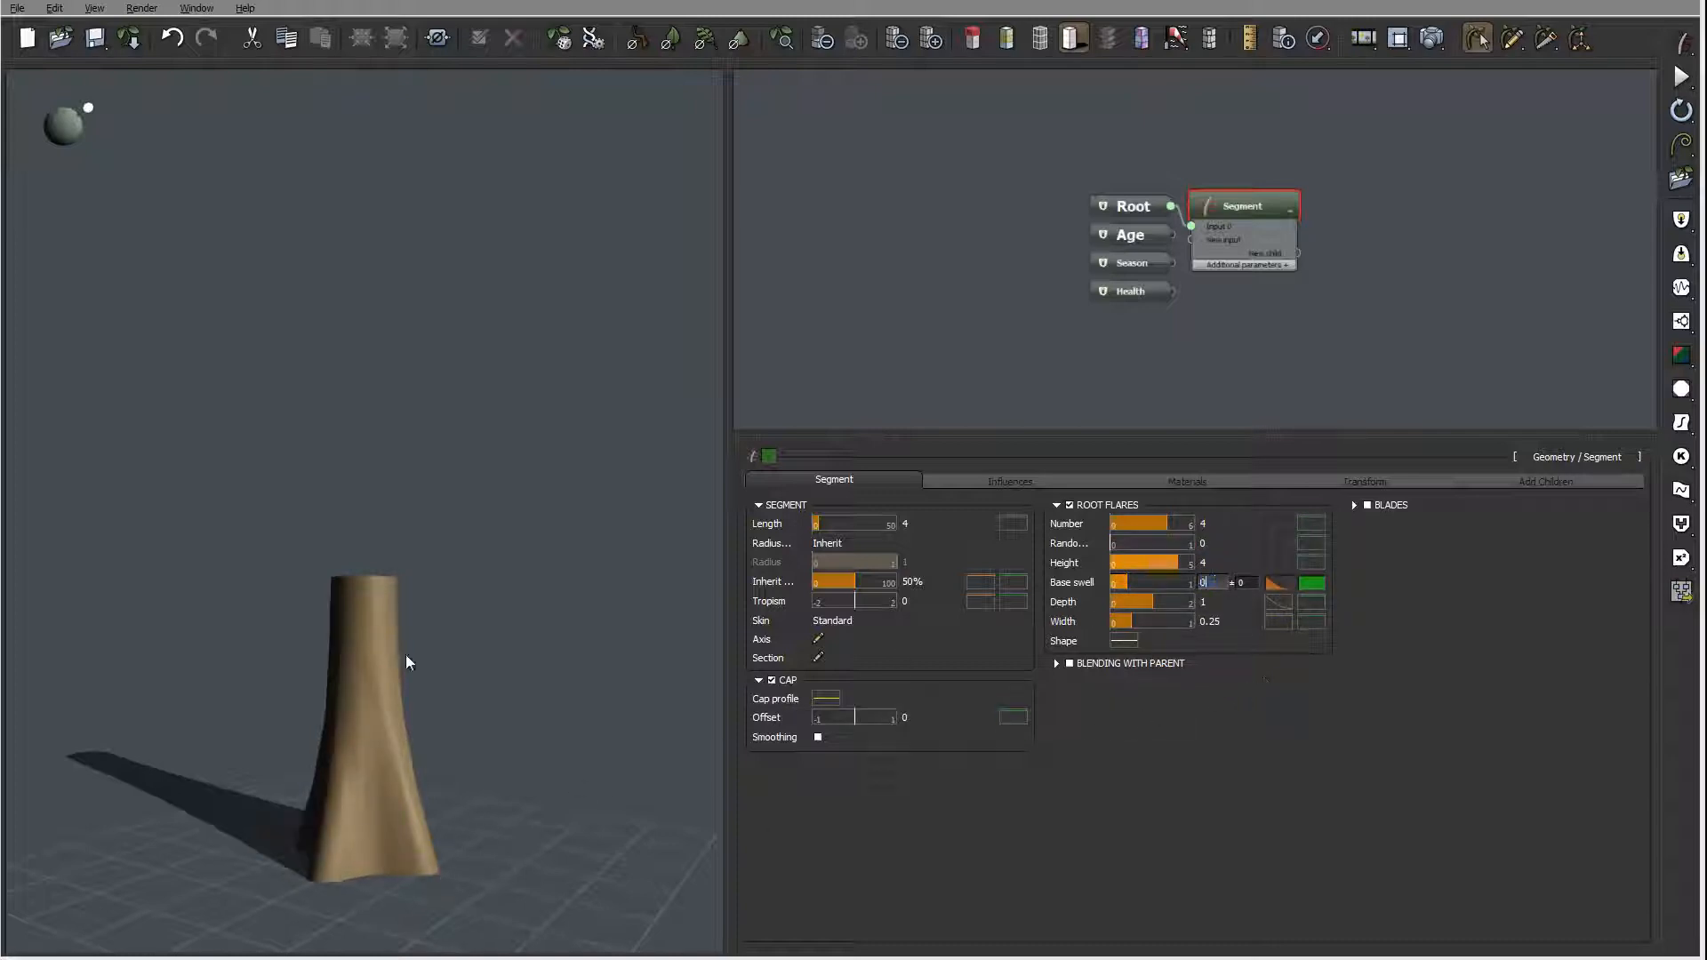
{"action": "left_click", "coordinate": [1294, 688]}
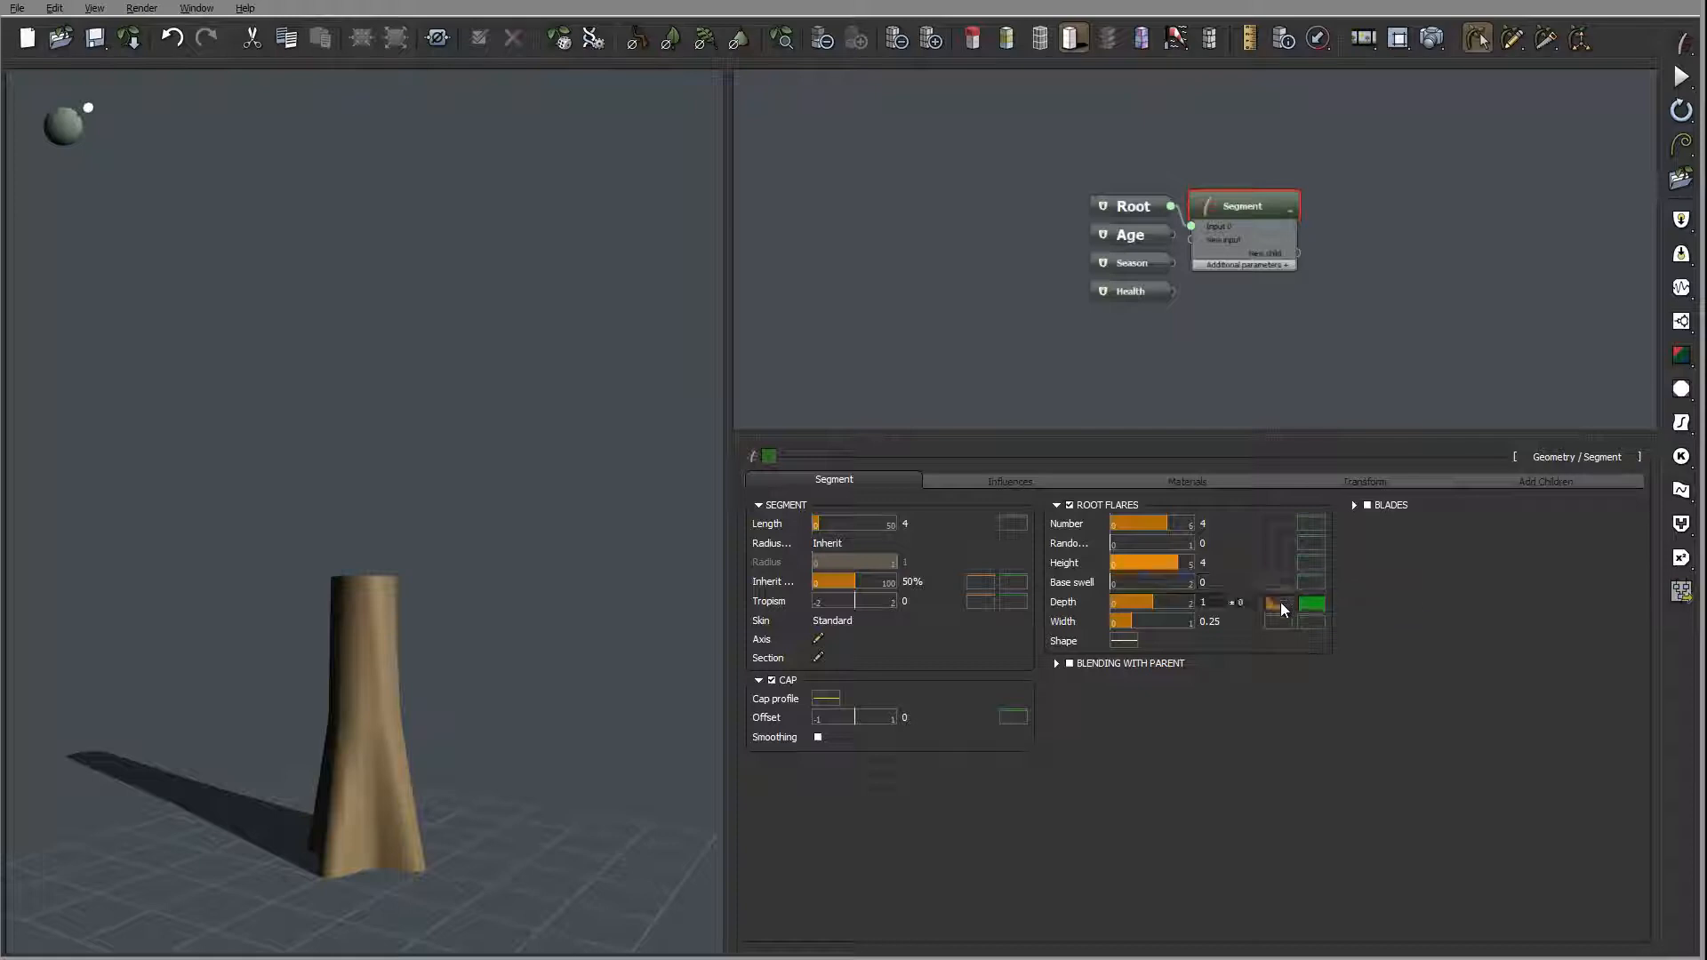
- Make the root flare depth profile linear and raise its end keypoint at X = 1 to about Y = 1.01, accepting the profile
{"action": "right_click", "coordinate": [1283, 606]}
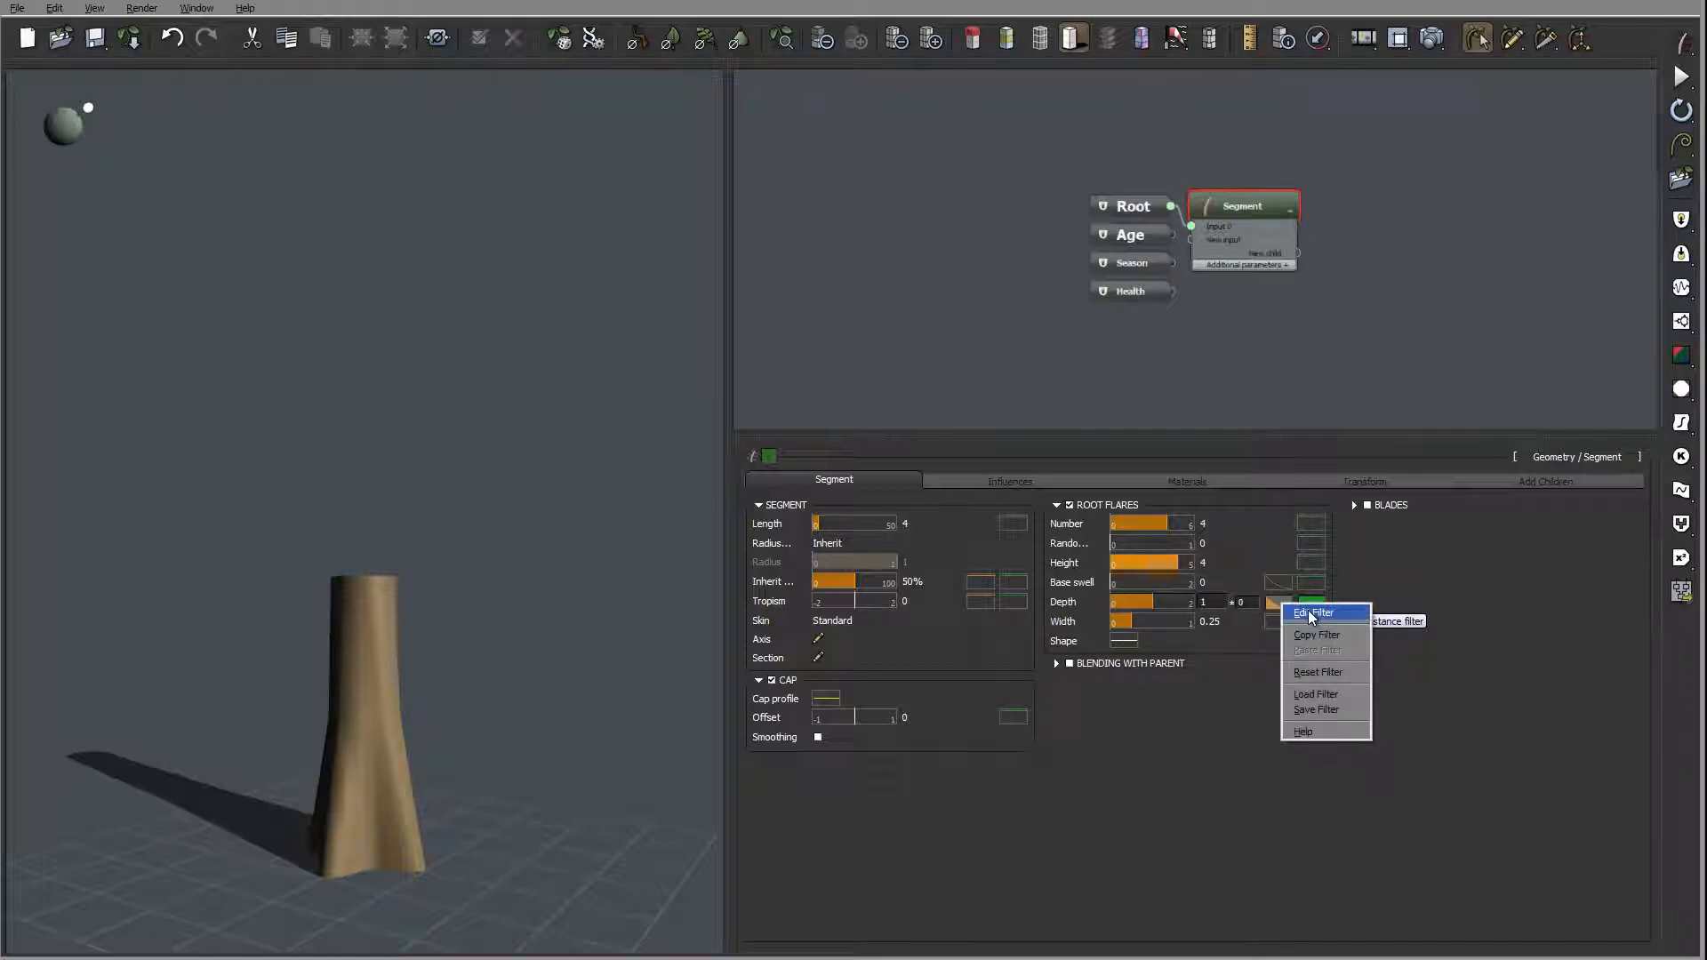
{"action": "left_click", "coordinate": [1312, 613]}
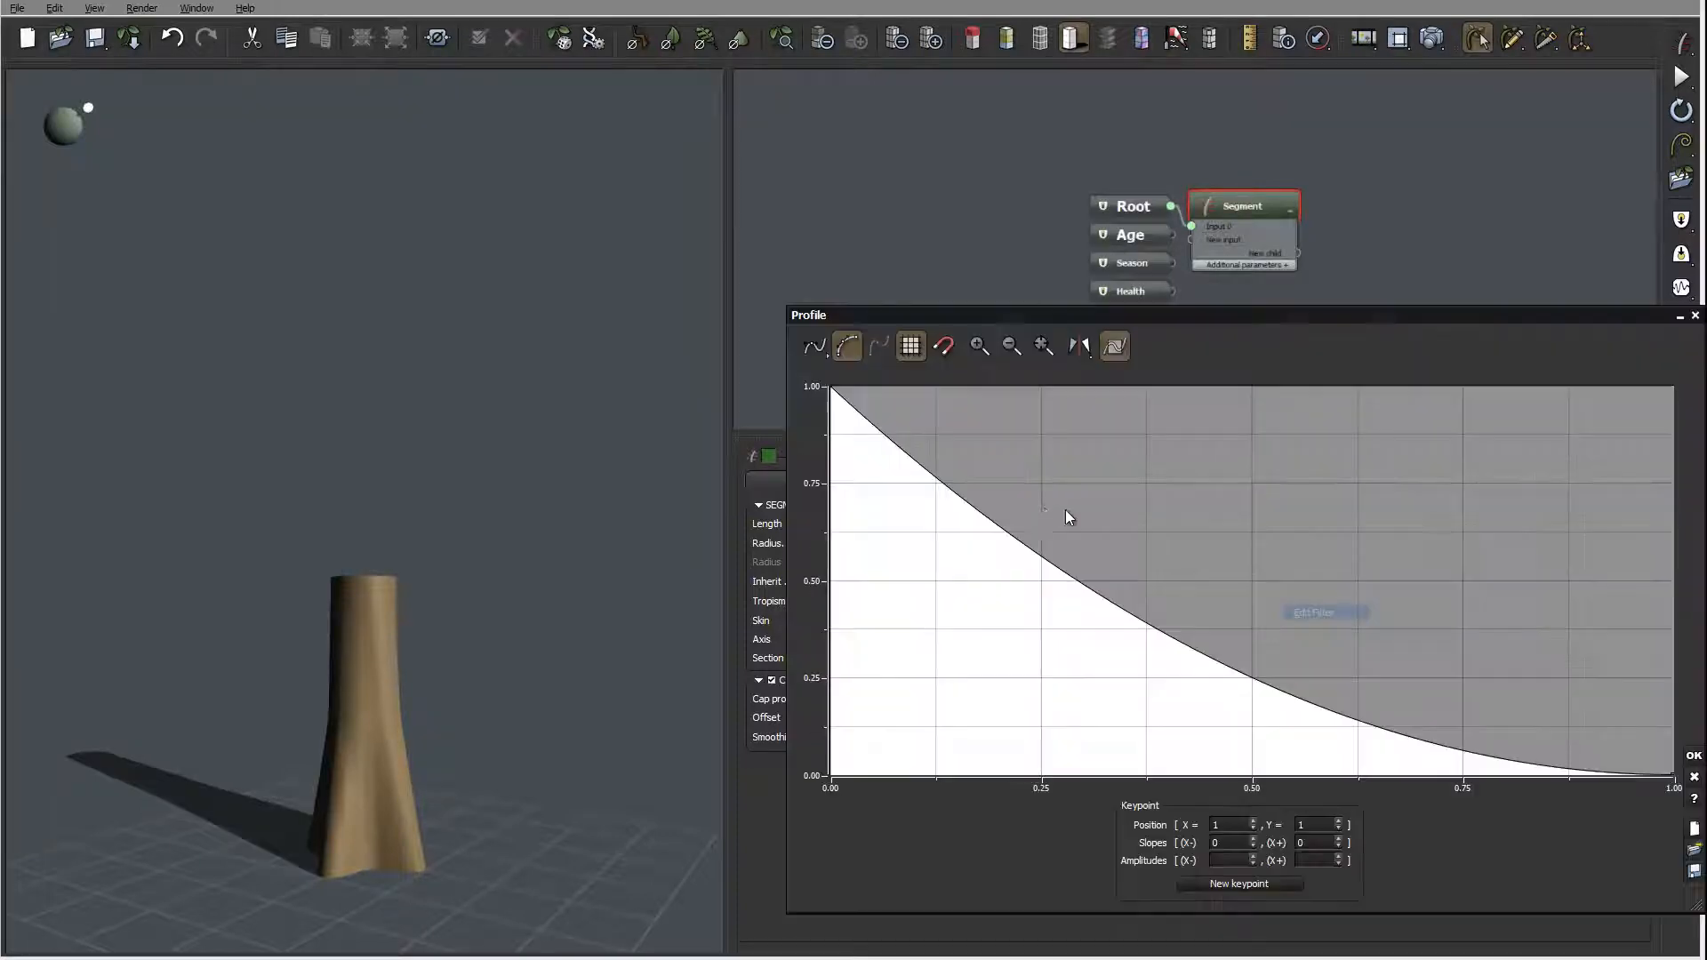
{"action": "left_click", "coordinate": [827, 356]}
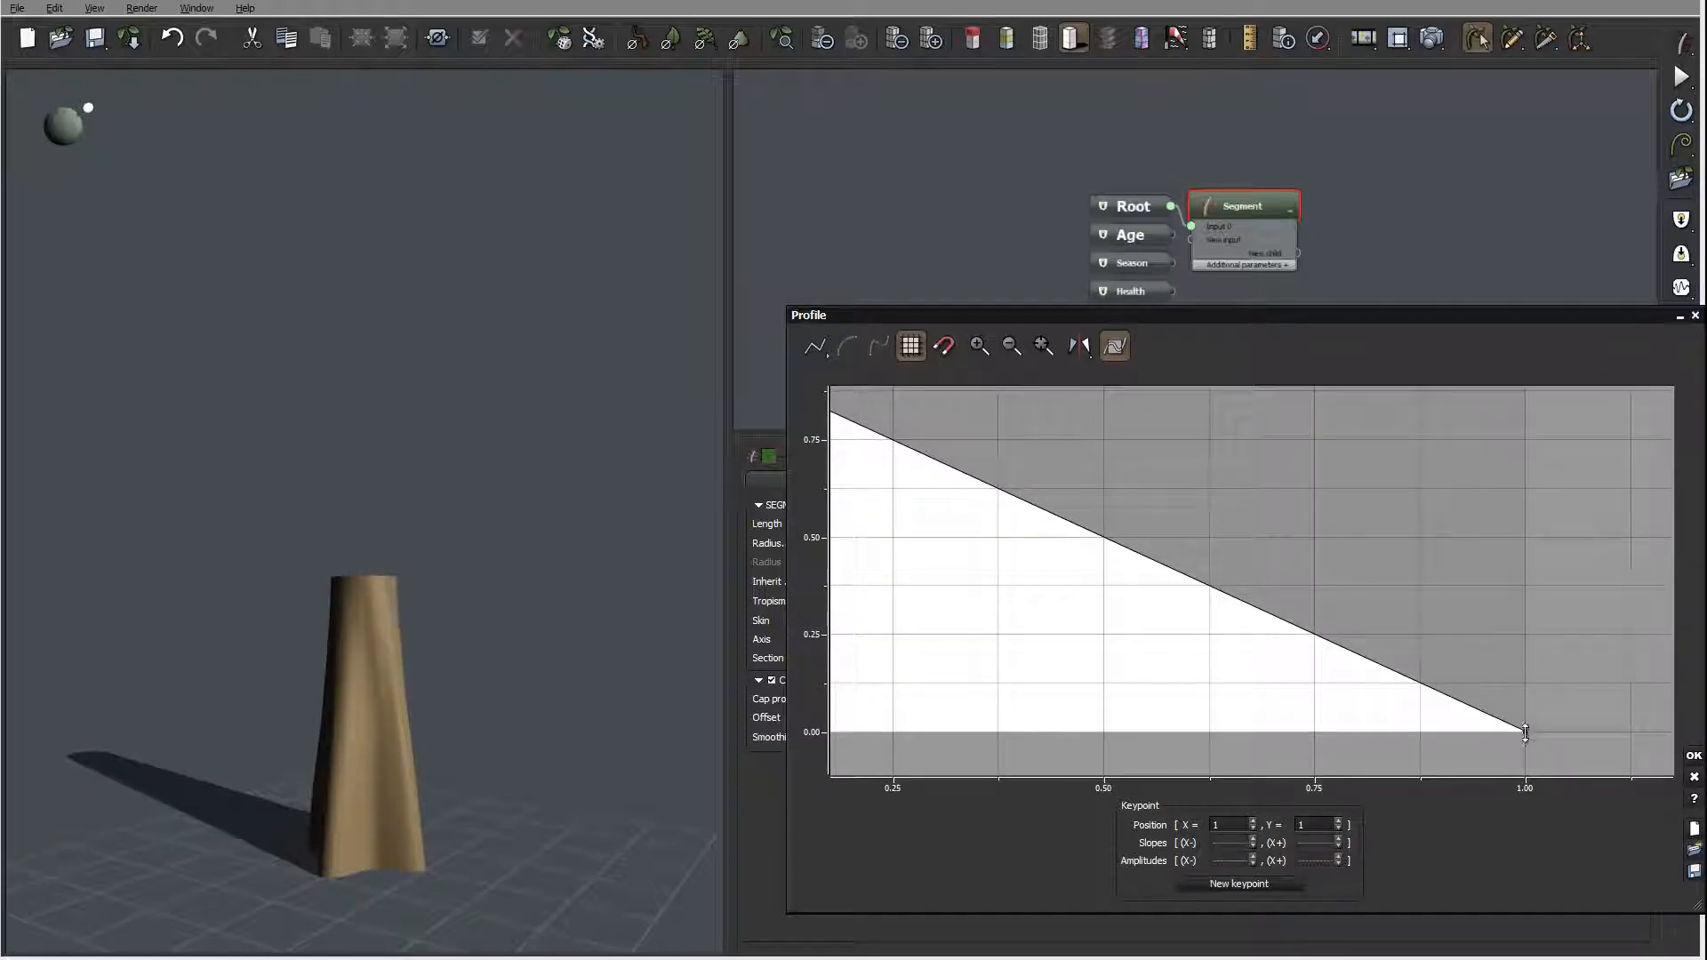
{"action": "left_click_drag", "start_coordinate": [1526, 730], "coordinate": [1544, 553]}
{"action": "mouse_move", "coordinate": [445, 727]}
{"action": "left_mouse_down"}
{"action": "mouse_move", "coordinate": [435, 610]}
{"action": "mouse_move", "coordinate": [496, 747]}
{"action": "mouse_move", "coordinate": [480, 724]}
{"action": "mouse_move", "coordinate": [526, 604]}
{"action": "mouse_move", "coordinate": [629, 698]}
{"action": "mouse_move", "coordinate": [320, 686]}
{"action": "mouse_move", "coordinate": [515, 573]}
{"action": "mouse_move", "coordinate": [403, 646]}
{"action": "mouse_move", "coordinate": [428, 582]}
{"action": "mouse_move", "coordinate": [435, 736]}
{"action": "left_mouse_up"}
{"action": "left_click_drag", "start_coordinate": [461, 648], "coordinate": [391, 645]}
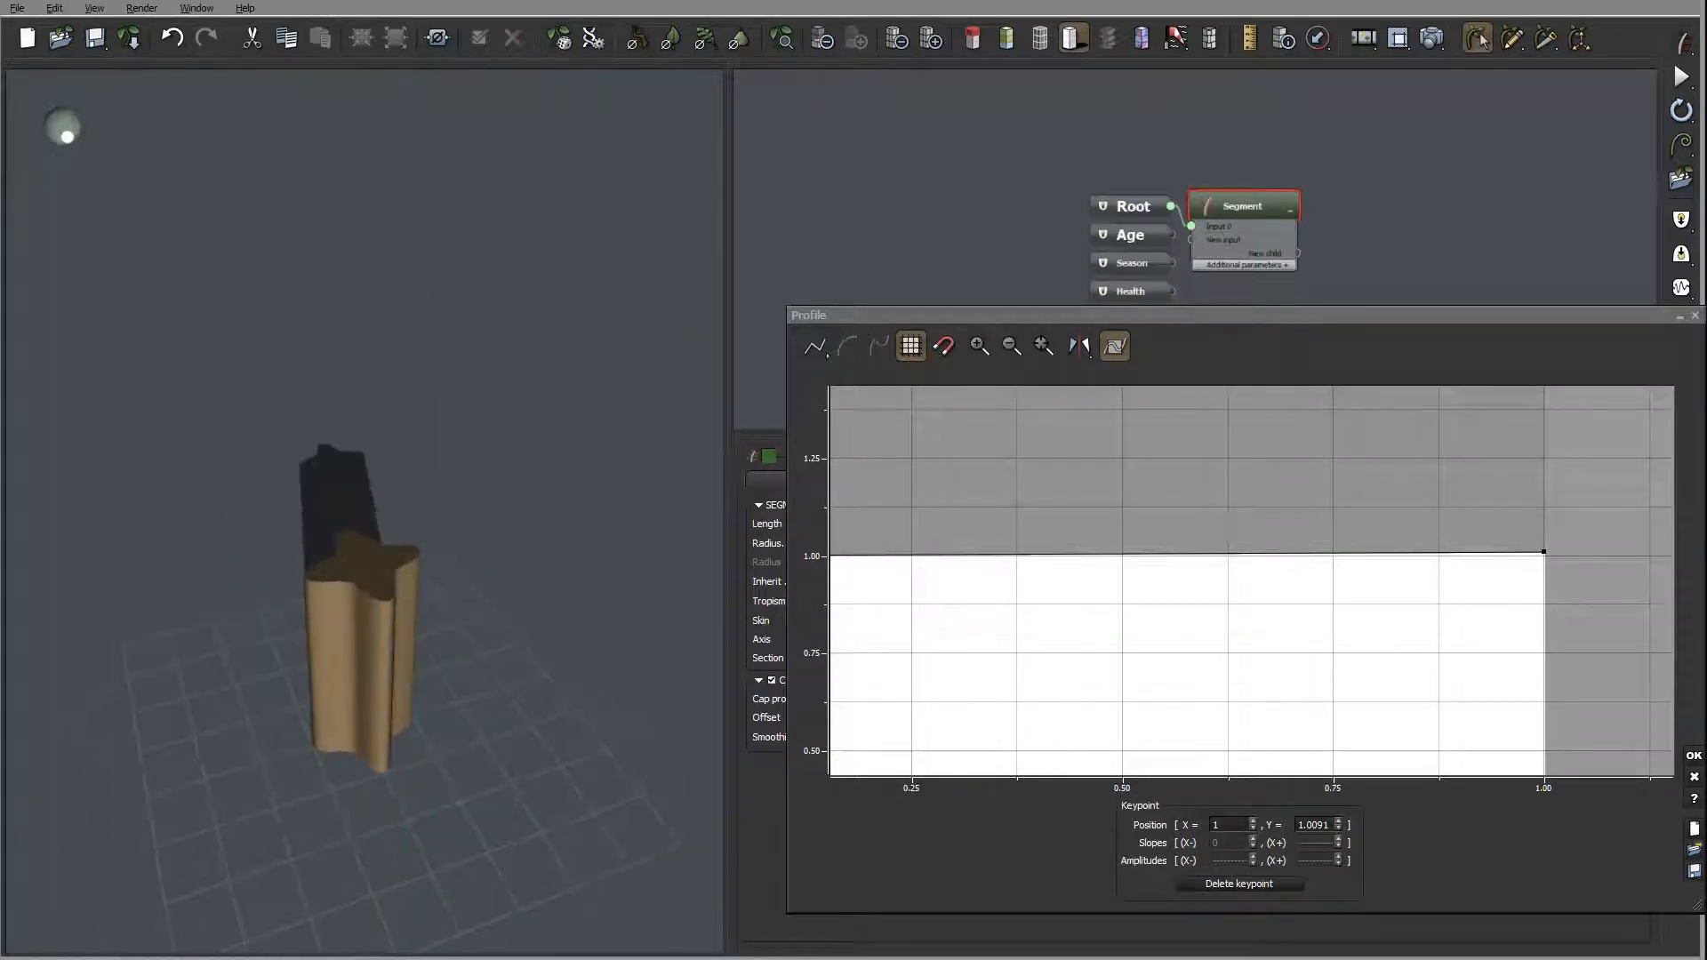
{"action": "left_click", "coordinate": [1694, 755]}
{"action": "left_click_drag", "start_coordinate": [590, 656], "coordinate": [495, 819]}
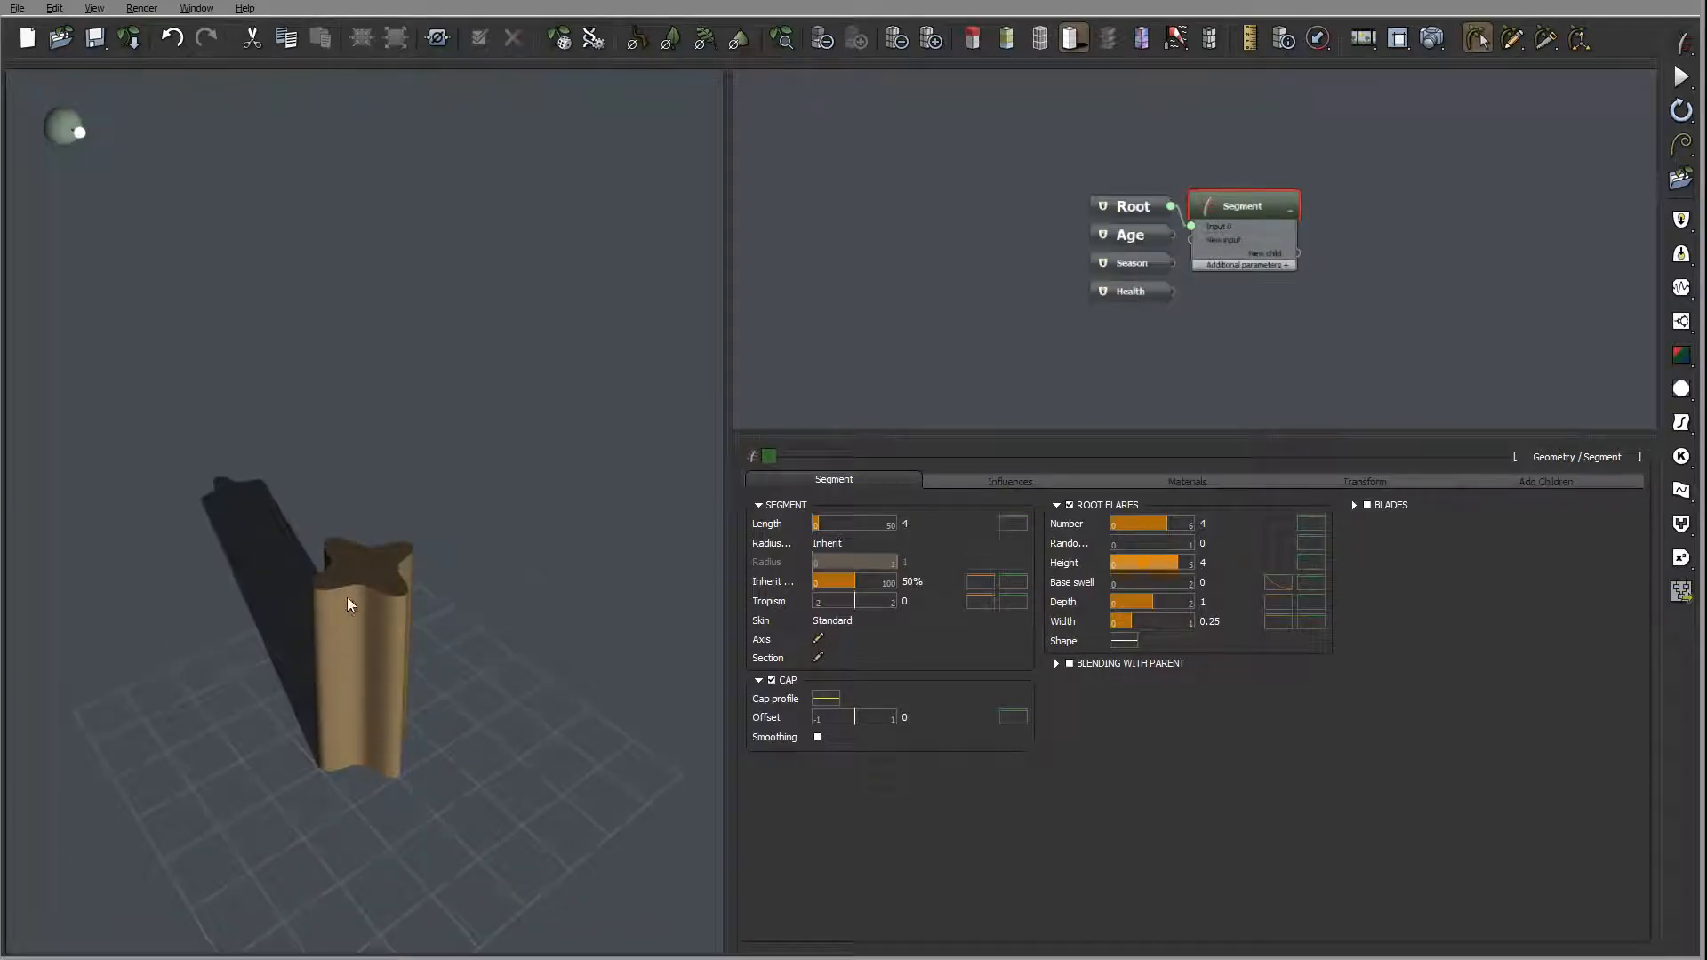
- Set the root flares' width to 0.5 and inspect the segment's cross-section and sides
{"action": "mouse_move", "coordinate": [347, 604]}
{"action": "left_mouse_down"}
{"action": "mouse_move", "coordinate": [408, 659]}
{"action": "mouse_move", "coordinate": [343, 600]}
{"action": "left_mouse_up"}
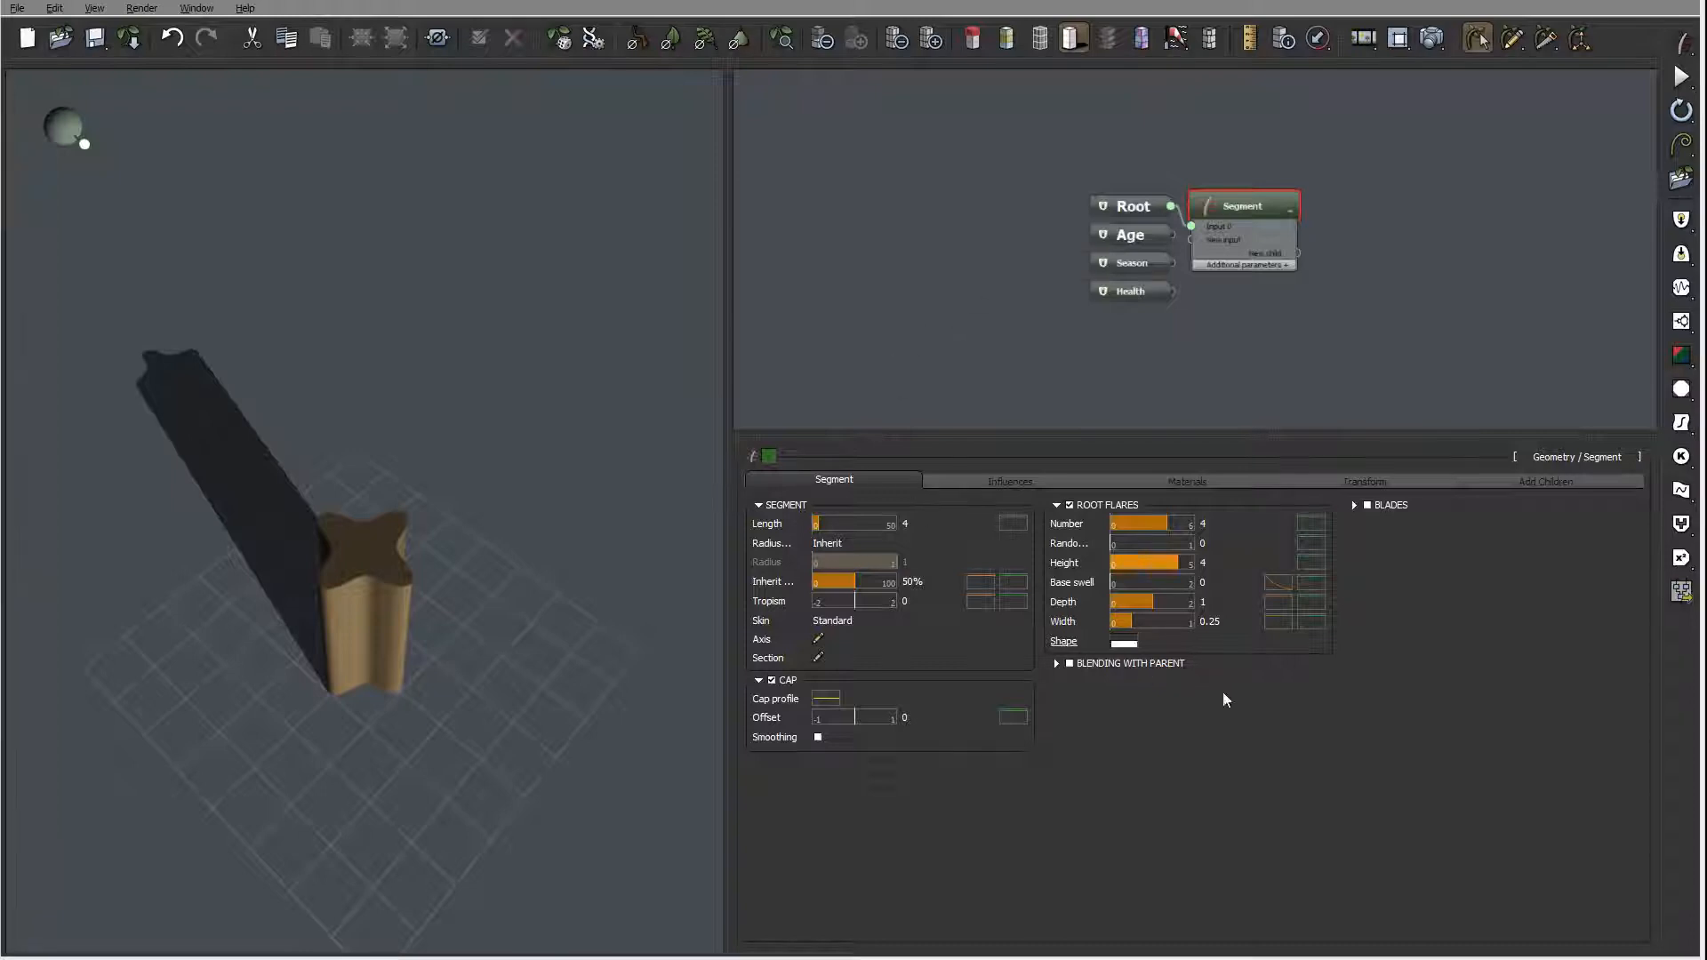
{"action": "double_click", "coordinate": [1219, 625]}
{"action": "type", "text": "5"}
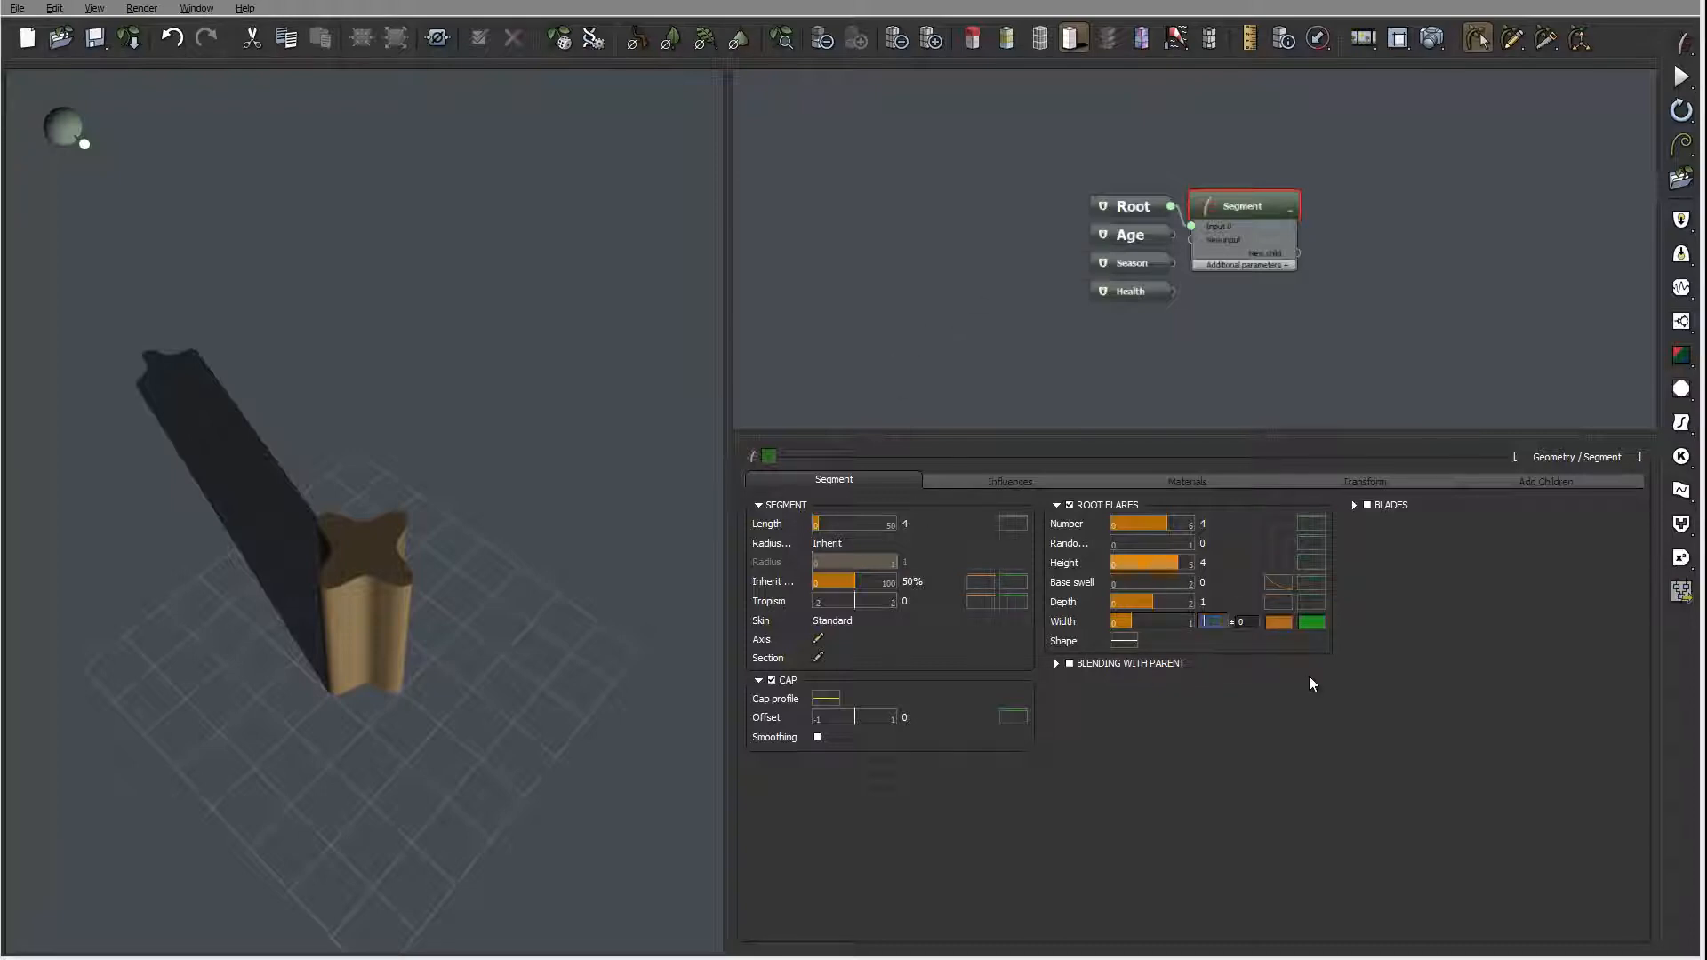
{"action": "key", "text": "Return"}
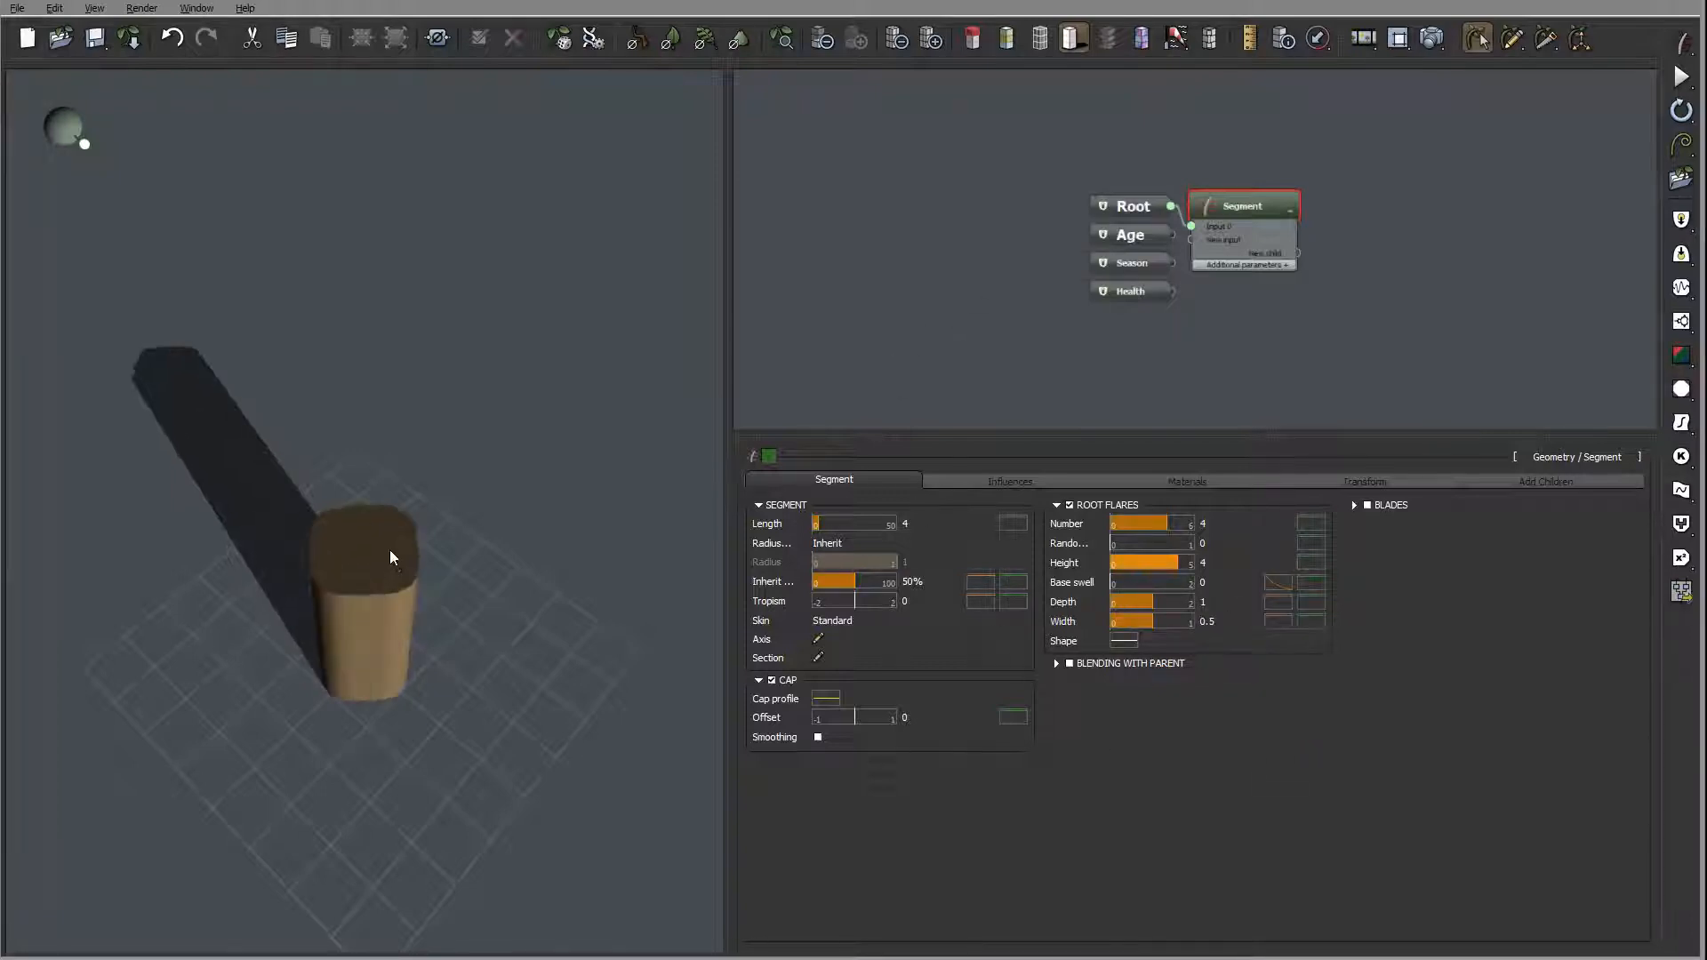
{"action": "mouse_move", "coordinate": [389, 553]}
{"action": "middle_mouse_down"}
{"action": "mouse_move", "coordinate": [480, 655]}
{"action": "mouse_move", "coordinate": [454, 682]}
{"action": "mouse_move", "coordinate": [354, 552]}
{"action": "mouse_move", "coordinate": [560, 454]}
{"action": "mouse_move", "coordinate": [603, 681]}
{"action": "mouse_move", "coordinate": [385, 560]}
{"action": "mouse_move", "coordinate": [486, 417]}
{"action": "mouse_move", "coordinate": [385, 530]}
{"action": "mouse_move", "coordinate": [525, 636]}
{"action": "mouse_move", "coordinate": [610, 583]}
{"action": "mouse_move", "coordinate": [608, 687]}
{"action": "mouse_move", "coordinate": [397, 708]}
{"action": "mouse_move", "coordinate": [472, 697]}
{"action": "mouse_move", "coordinate": [374, 679]}
{"action": "mouse_move", "coordinate": [508, 682]}
{"action": "mouse_move", "coordinate": [518, 667]}
{"action": "mouse_move", "coordinate": [372, 567]}
{"action": "middle_mouse_up"}
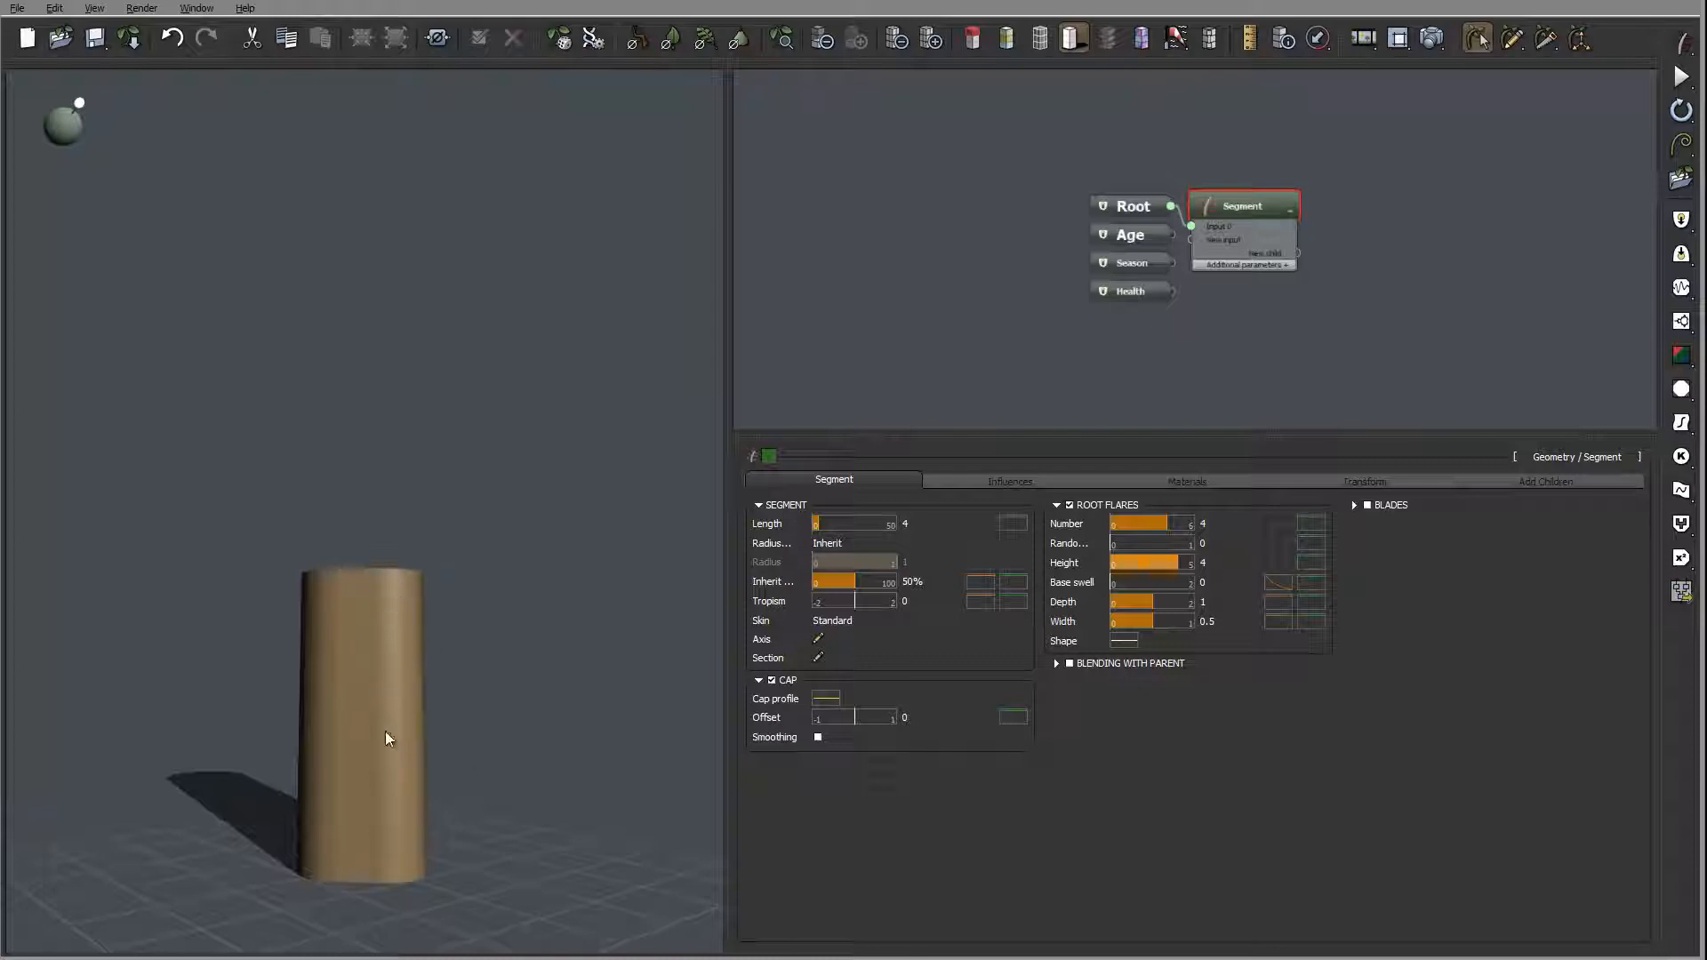
{"action": "left_click", "coordinate": [1073, 484]}
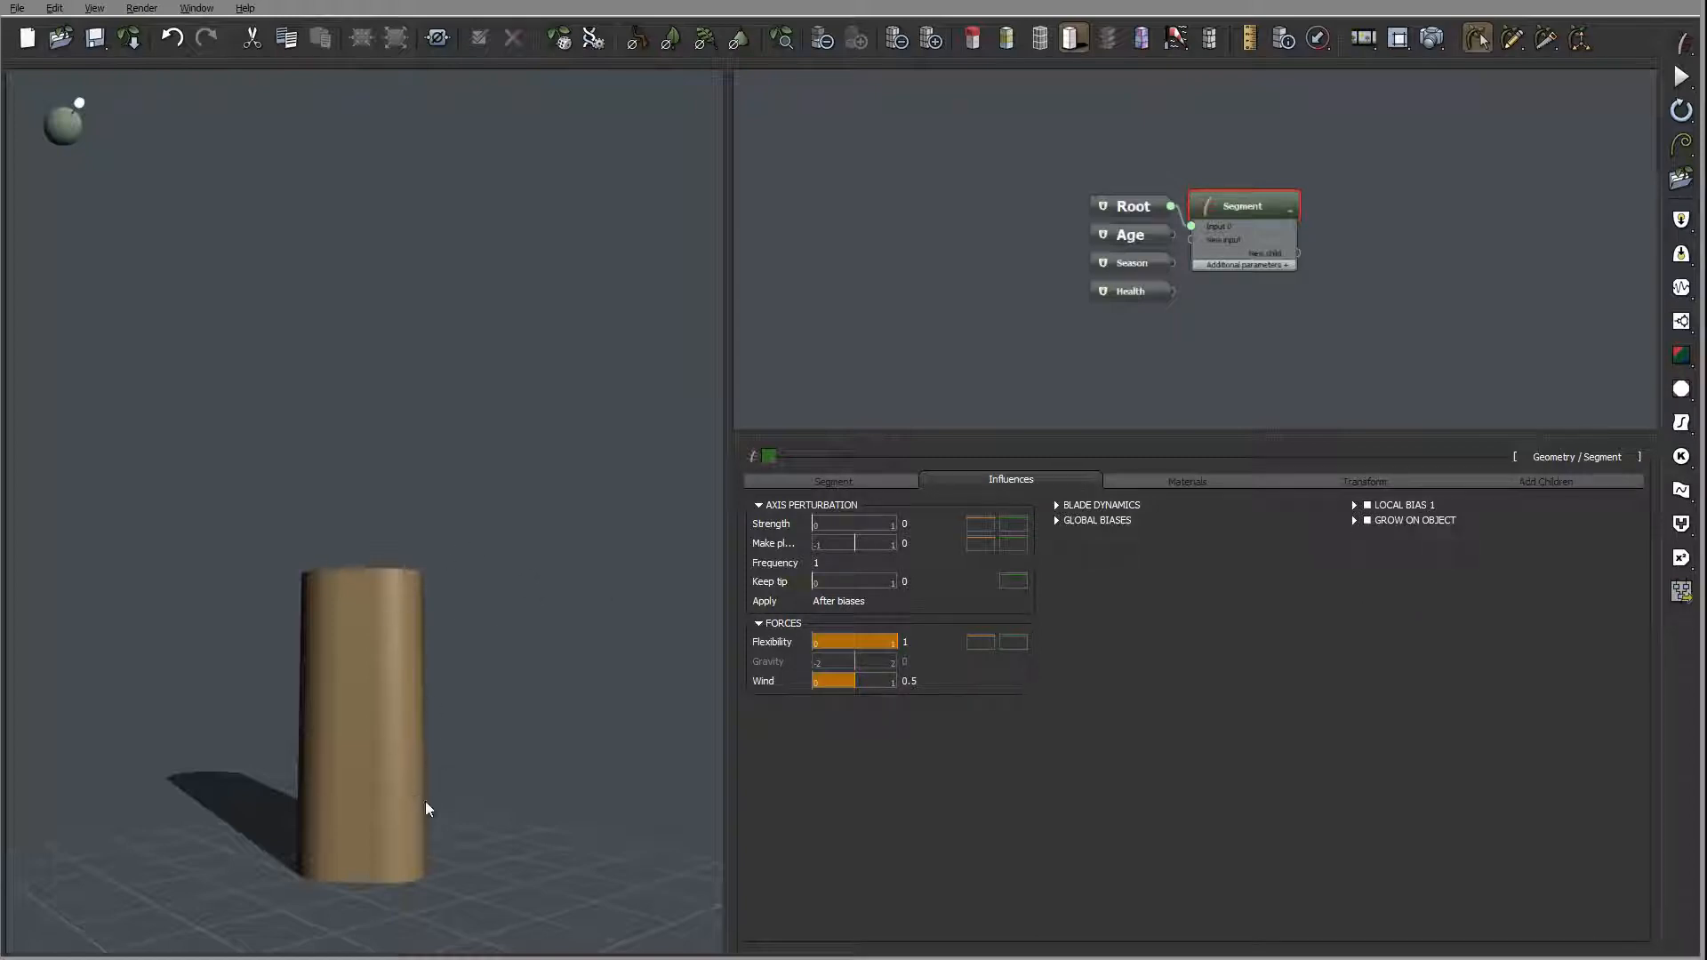
{"action": "left_click_drag", "start_coordinate": [479, 813], "coordinate": [444, 514]}
{"action": "left_click_drag", "start_coordinate": [477, 575], "coordinate": [480, 613]}
{"action": "left_click", "coordinate": [870, 485]}
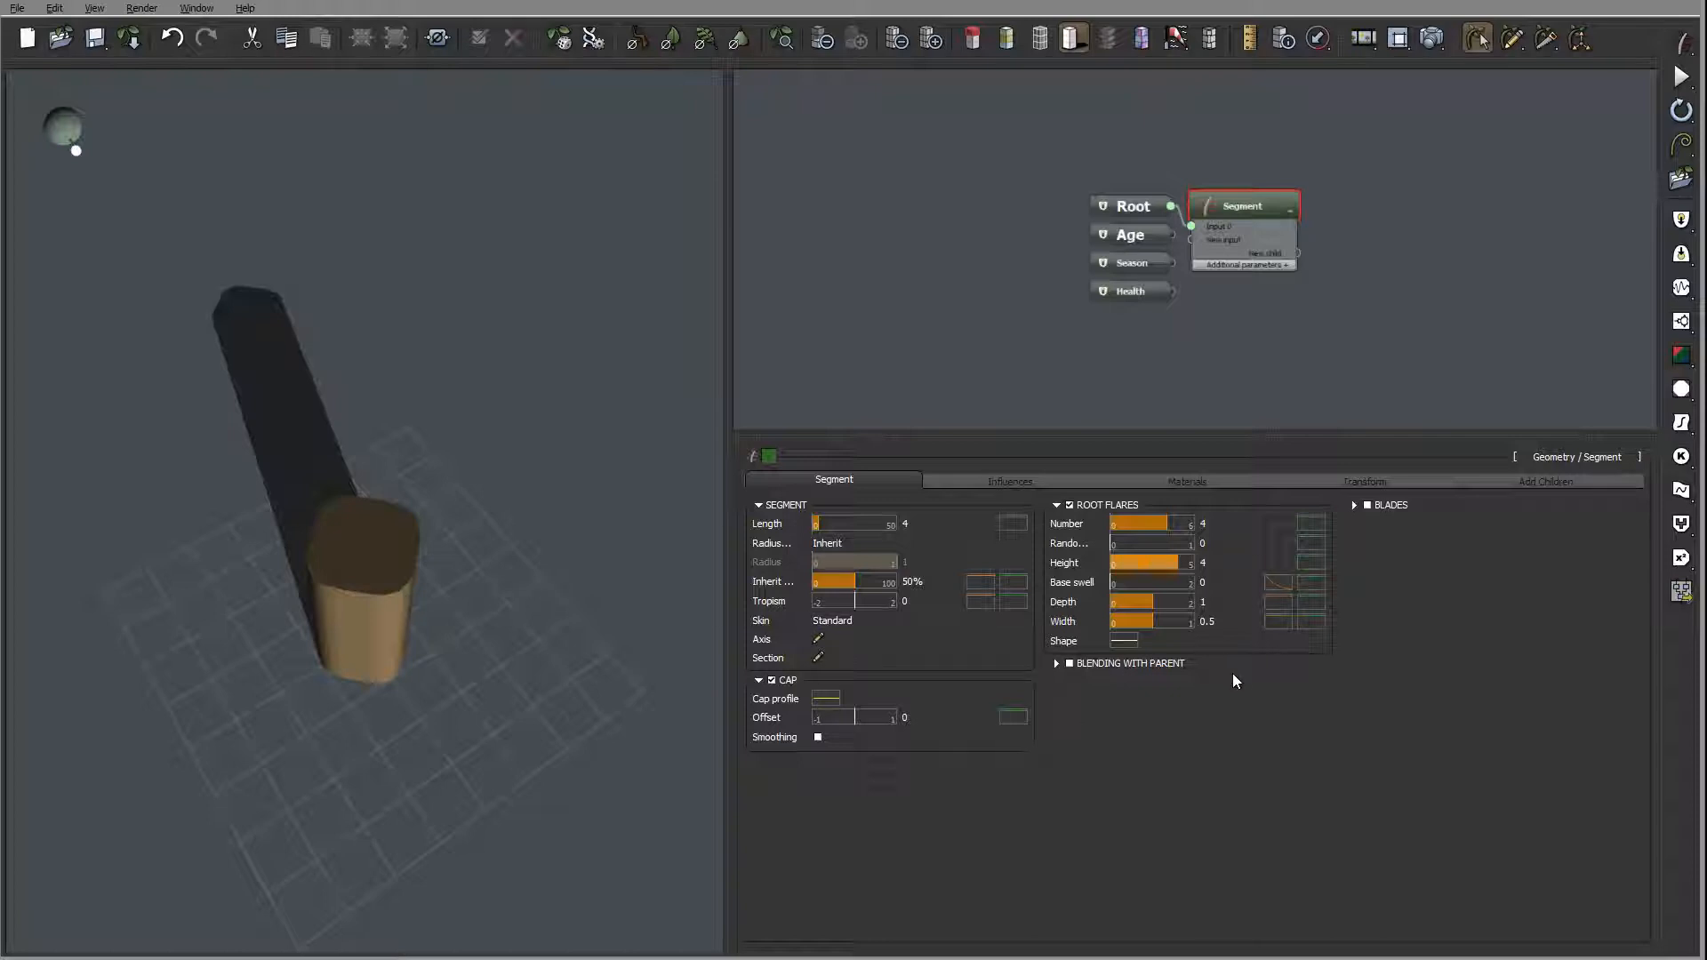
- Open the root flares' shape curve for editing, add a keypoint near X = 0.5 and raise it to Y = 1
{"action": "right_click", "coordinate": [1129, 641]}
{"action": "left_click", "coordinate": [1160, 651]}
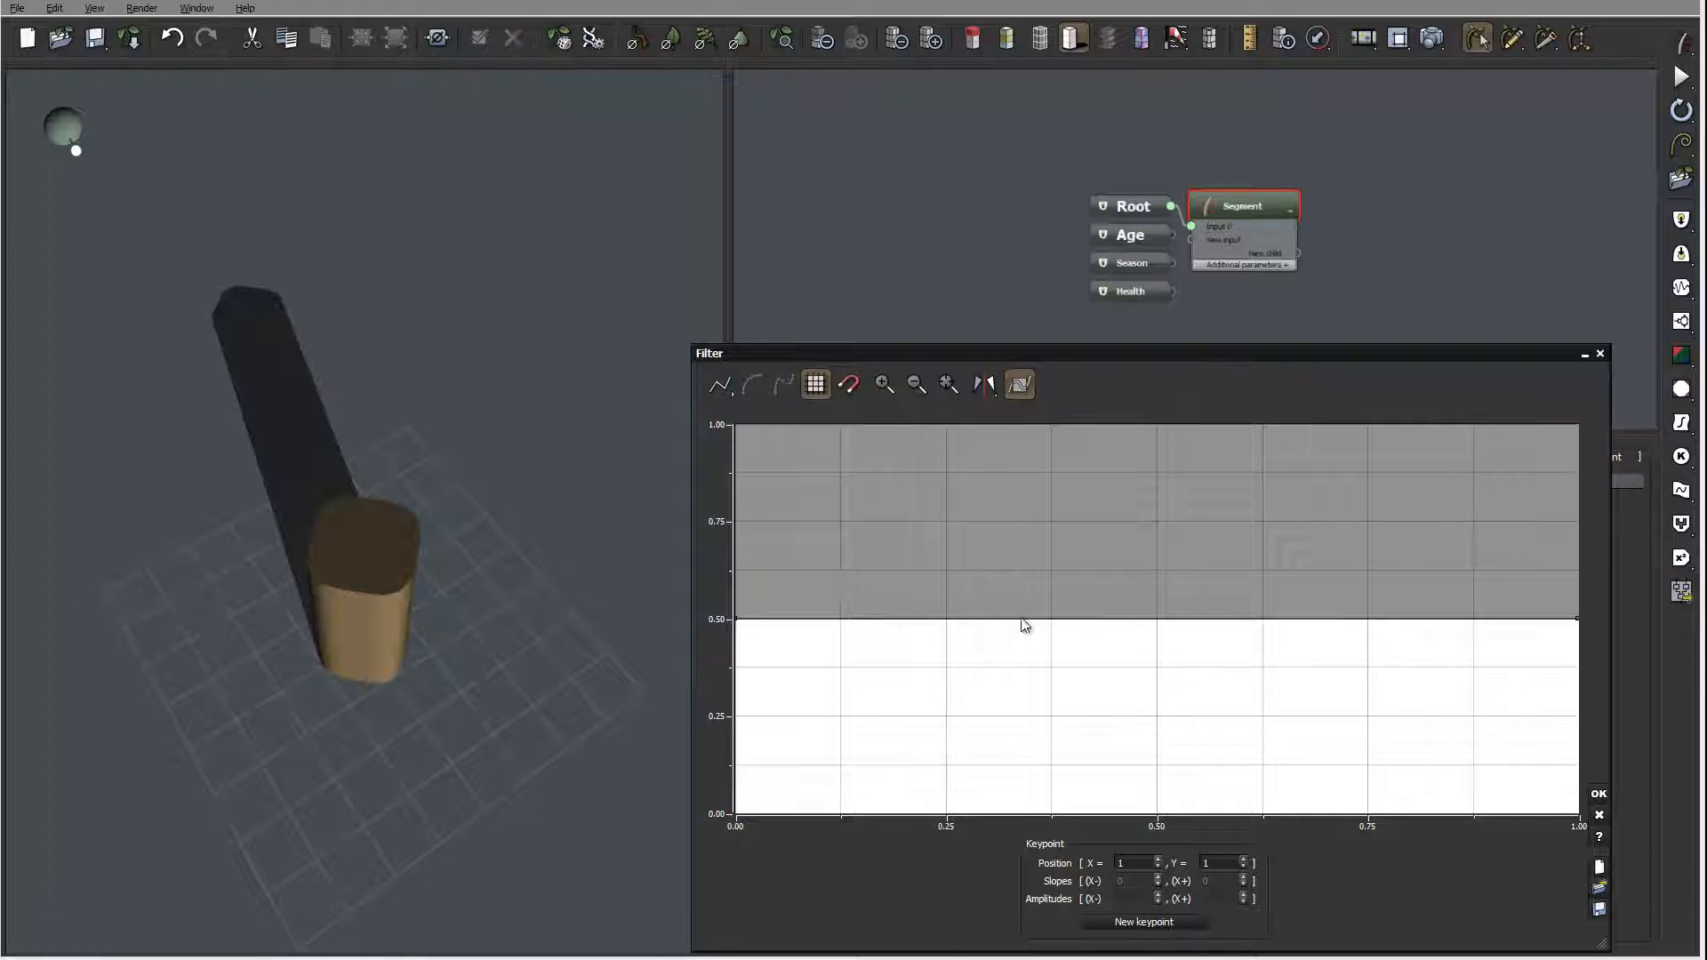
{"action": "middle_click_drag", "start_coordinate": [983, 575], "coordinate": [1251, 639]}
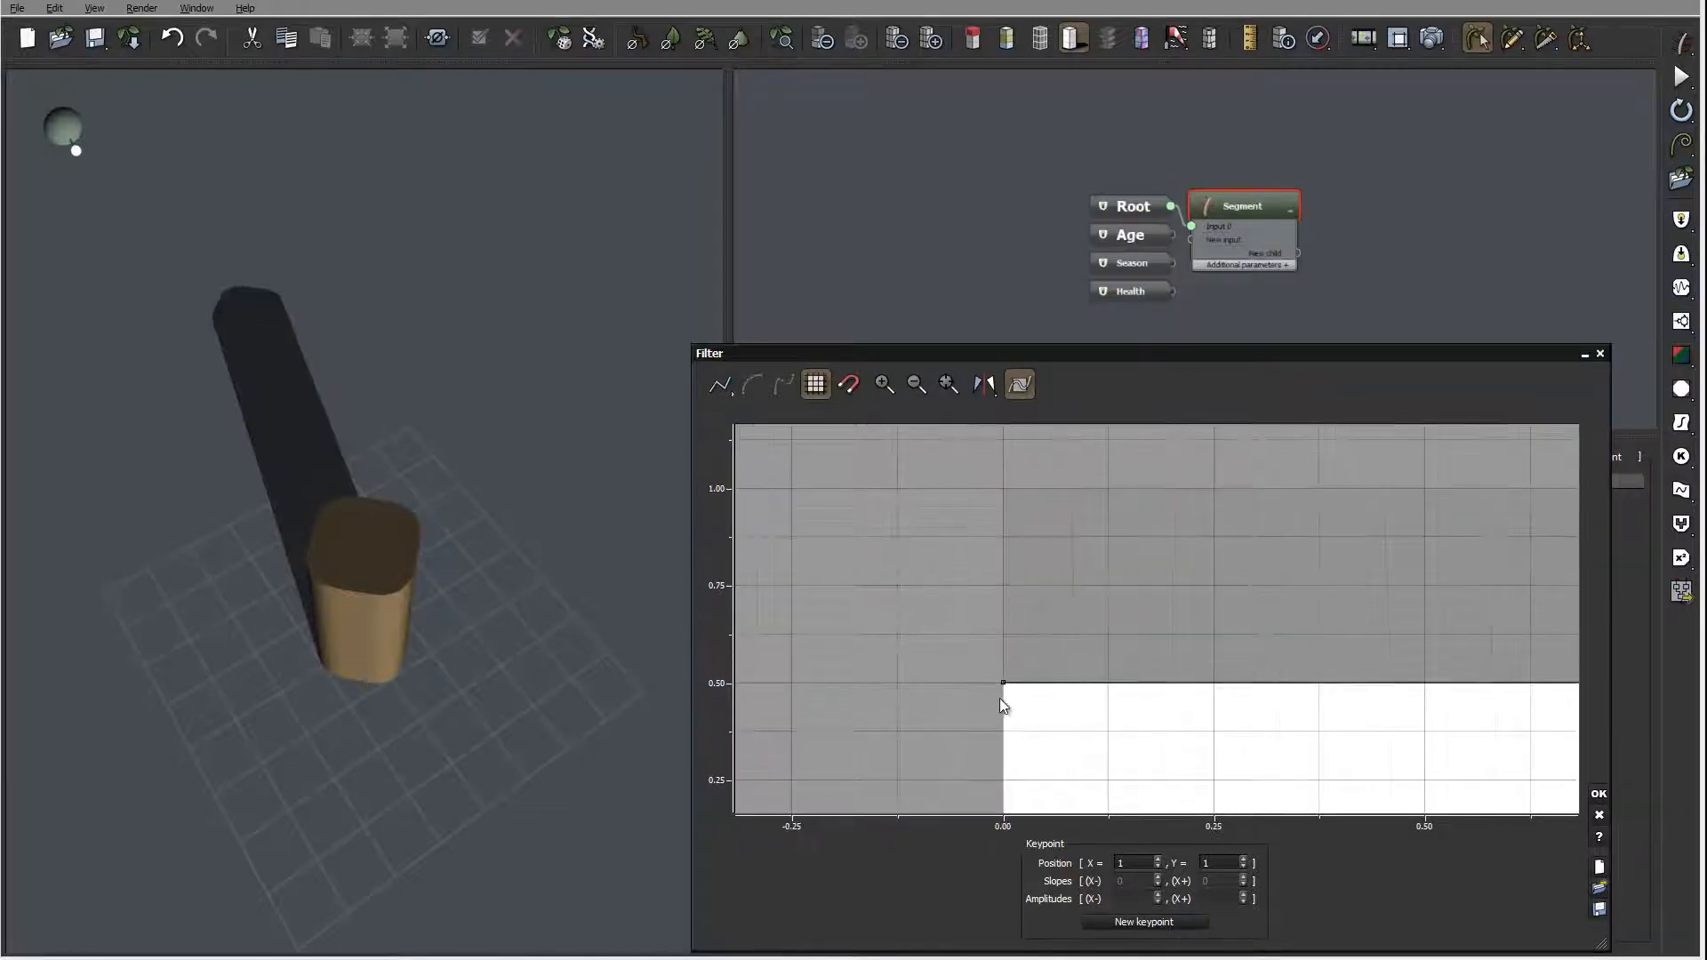
{"action": "middle_click_drag", "start_coordinate": [999, 698], "coordinate": [1094, 575]}
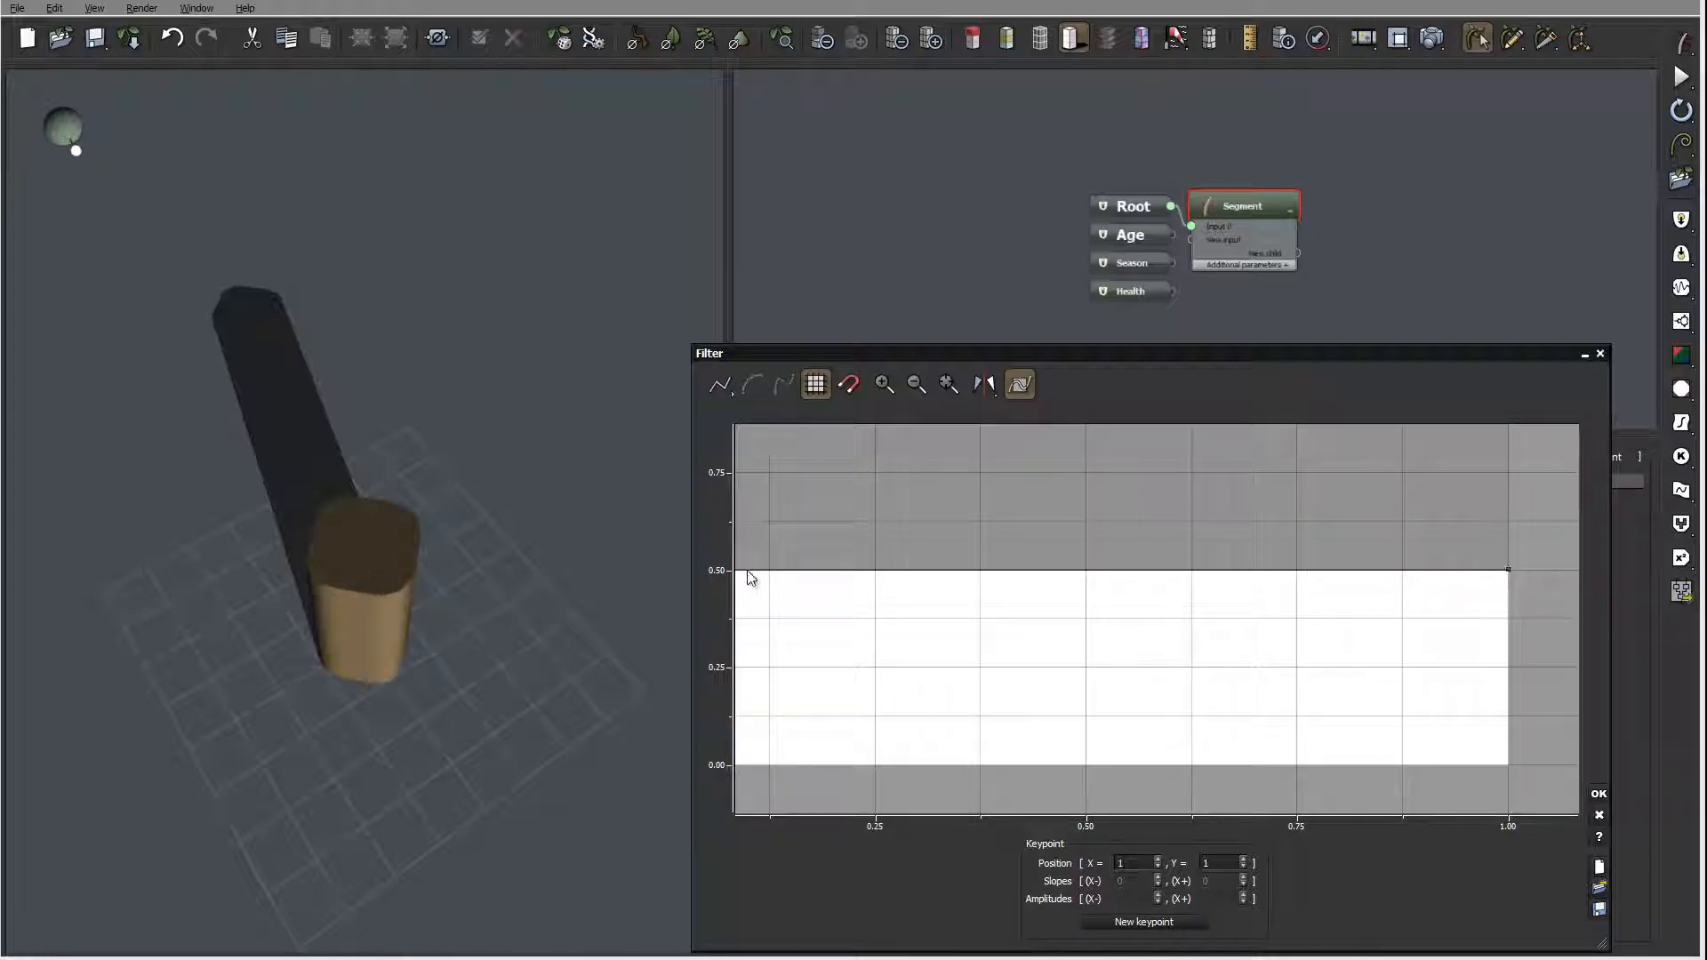
{"action": "middle_click_drag", "start_coordinate": [1085, 614], "coordinate": [1107, 740]}
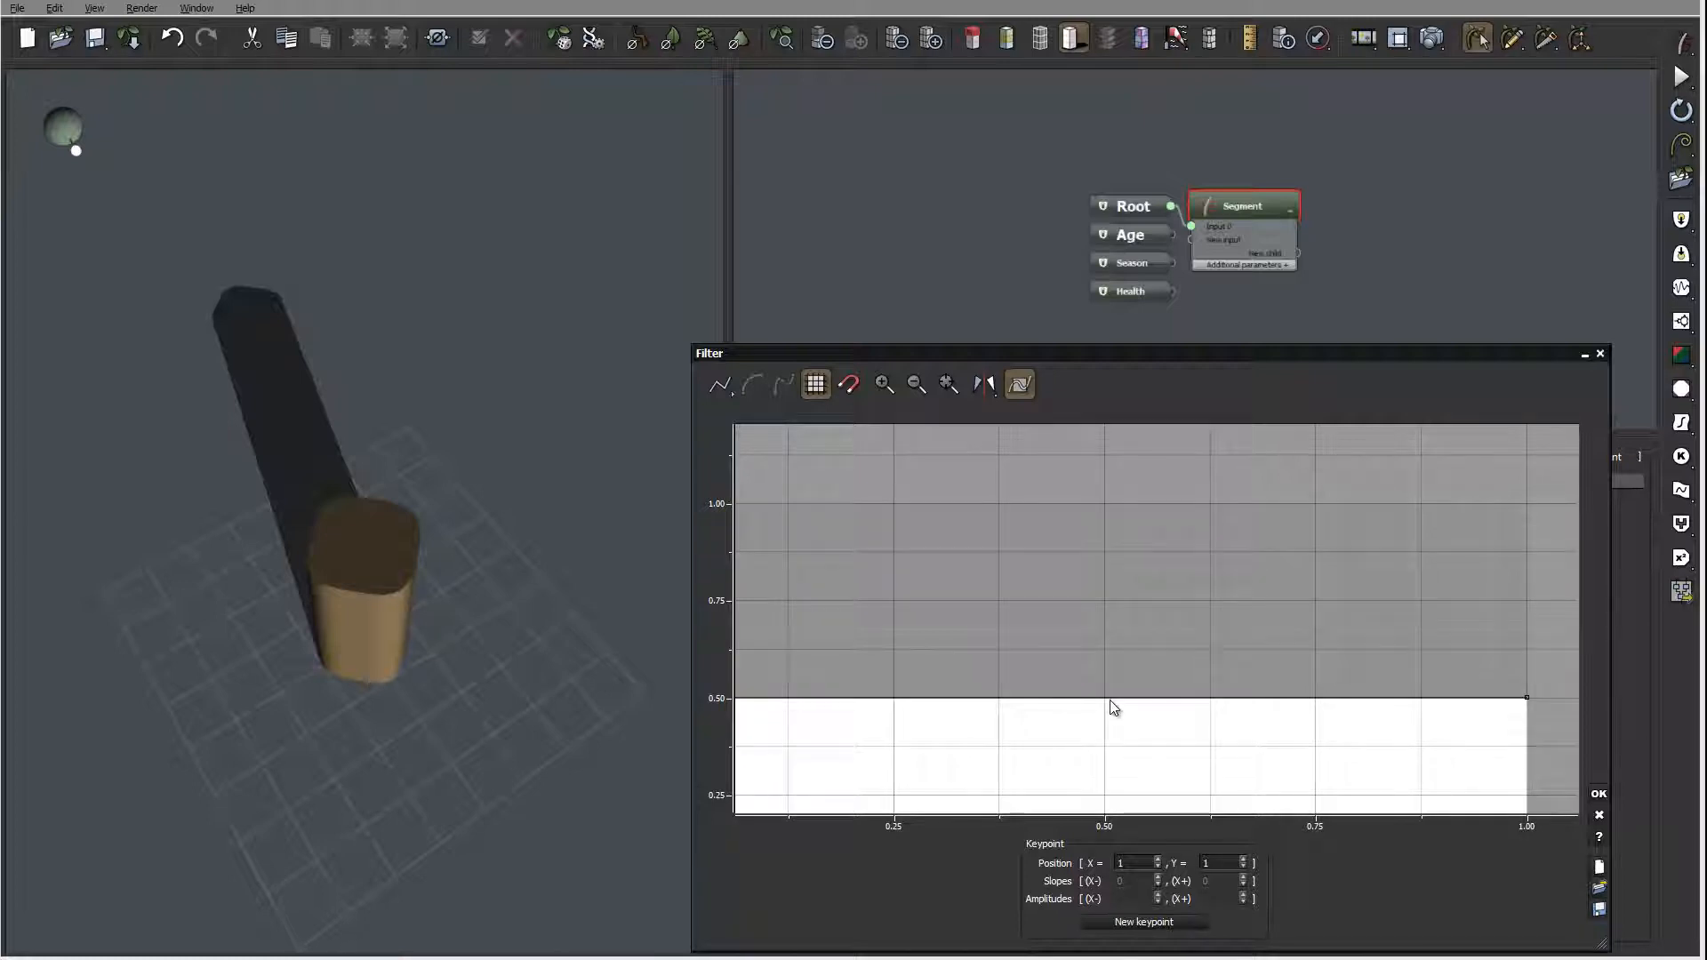
{"action": "left_click", "coordinate": [1105, 697]}
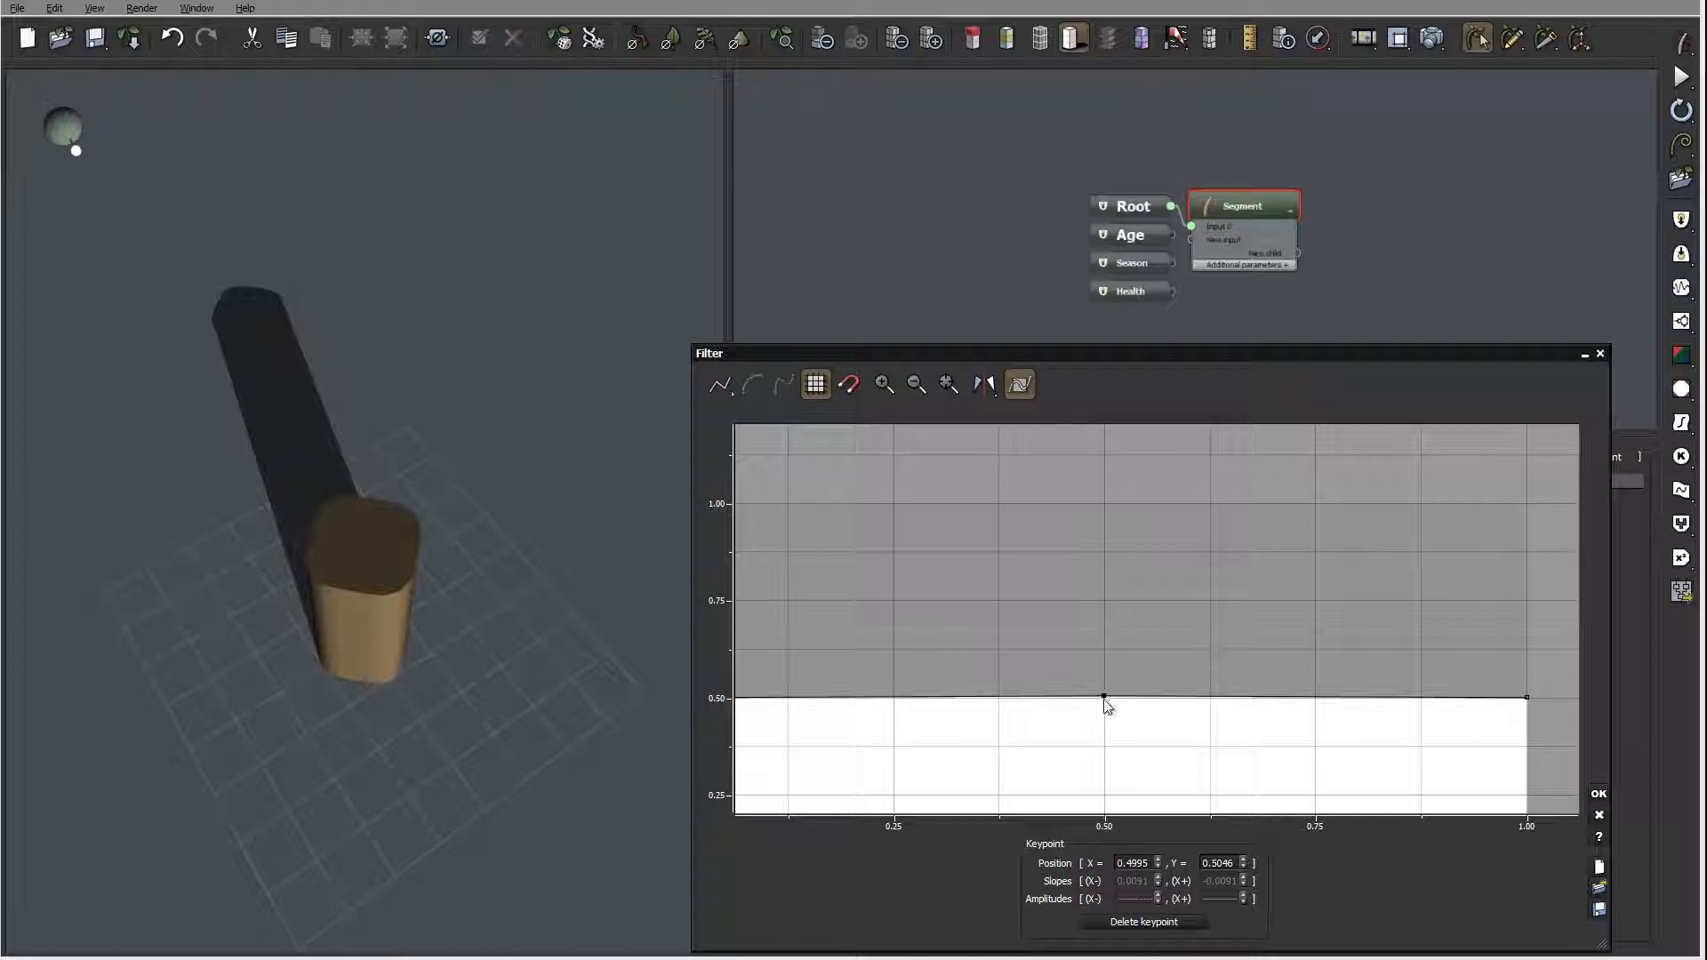
{"action": "left_click_drag", "start_coordinate": [1105, 697], "coordinate": [1109, 502]}
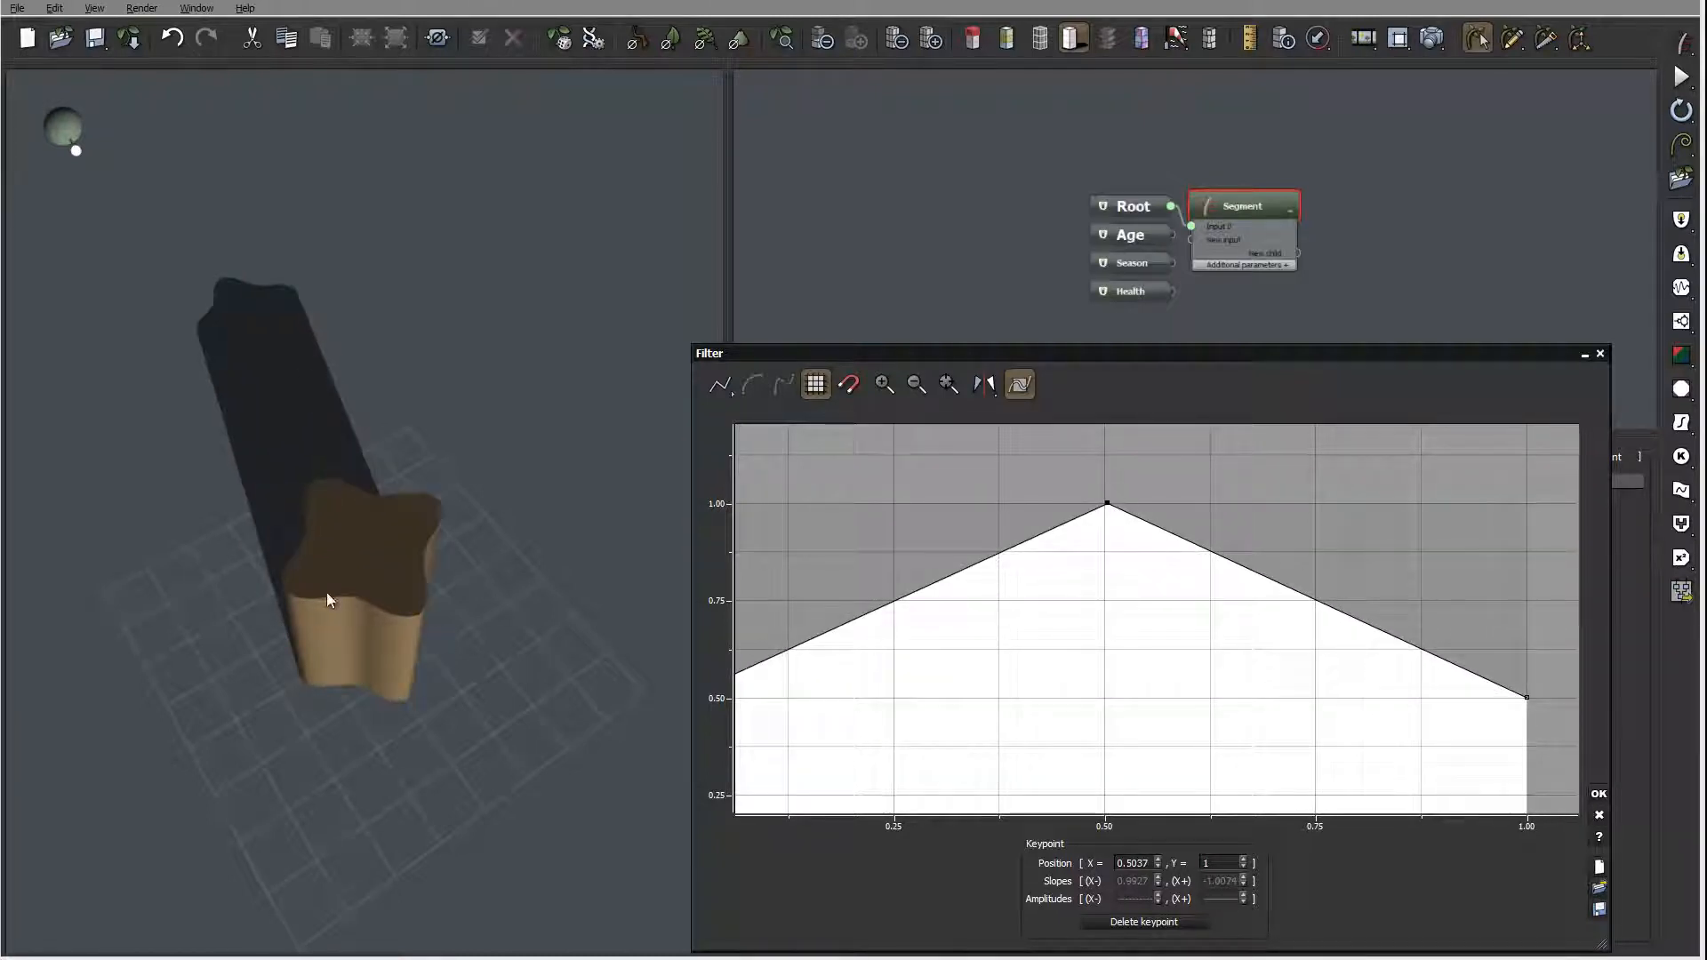
- Add a shape curve keypoint on each side of the peak, at about X = 0.45 and X = 0.56, both near Y = 0.88
{"action": "middle_click_drag", "start_coordinate": [1043, 573], "coordinate": [1081, 648]}
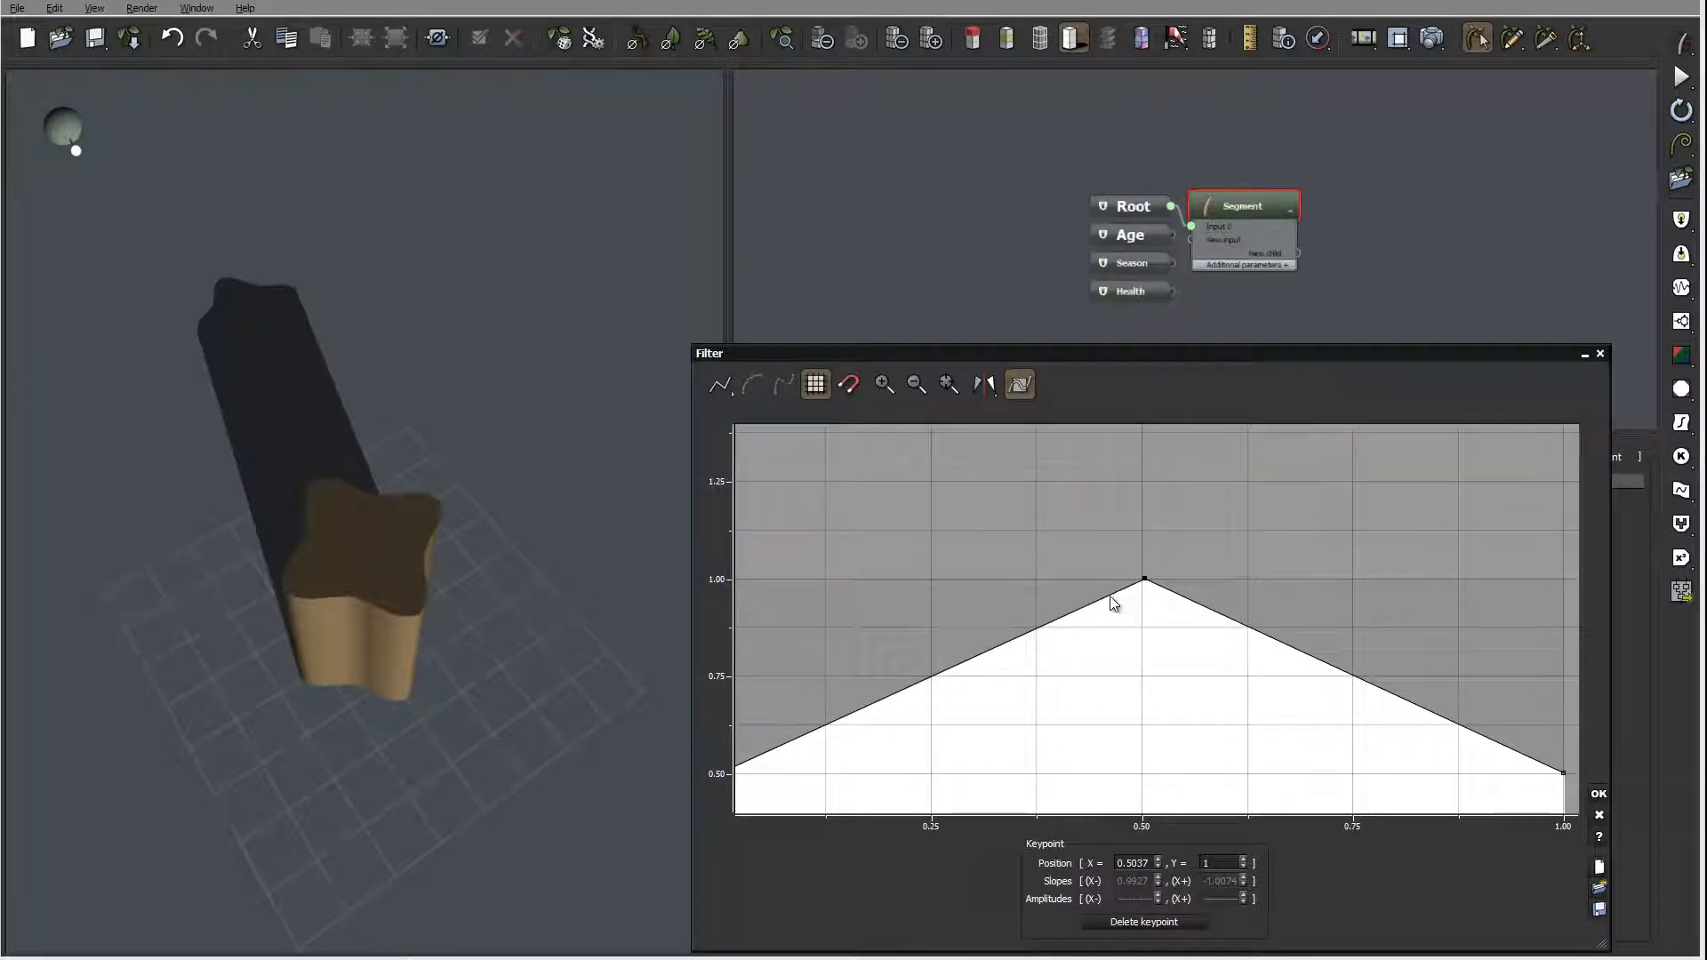
{"action": "left_click_drag", "start_coordinate": [1115, 594], "coordinate": [1098, 625]}
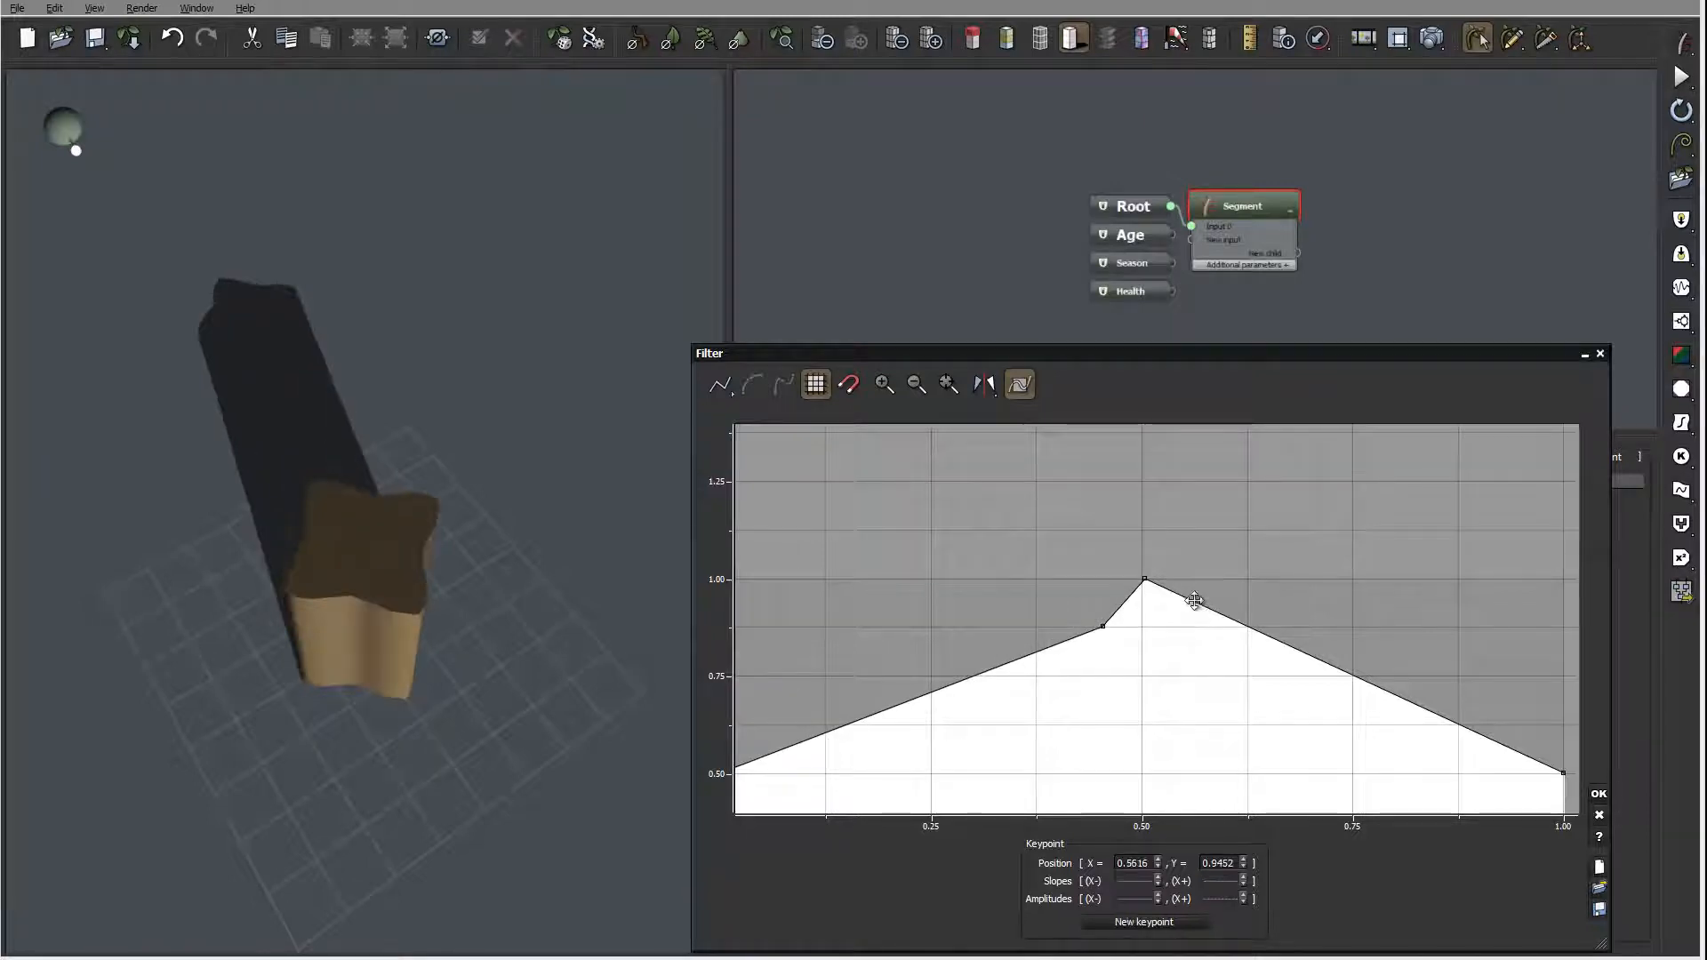
{"action": "left_click_drag", "start_coordinate": [1195, 603], "coordinate": [1189, 629]}
- Raise the shape curve's end keypoints at X = 1 and X = 0 to about Y = 0.88 and inspect the segment's sides
{"action": "middle_click_drag", "start_coordinate": [1308, 667], "coordinate": [1085, 597]}
{"action": "left_click_drag", "start_coordinate": [1341, 700], "coordinate": [1346, 557]}
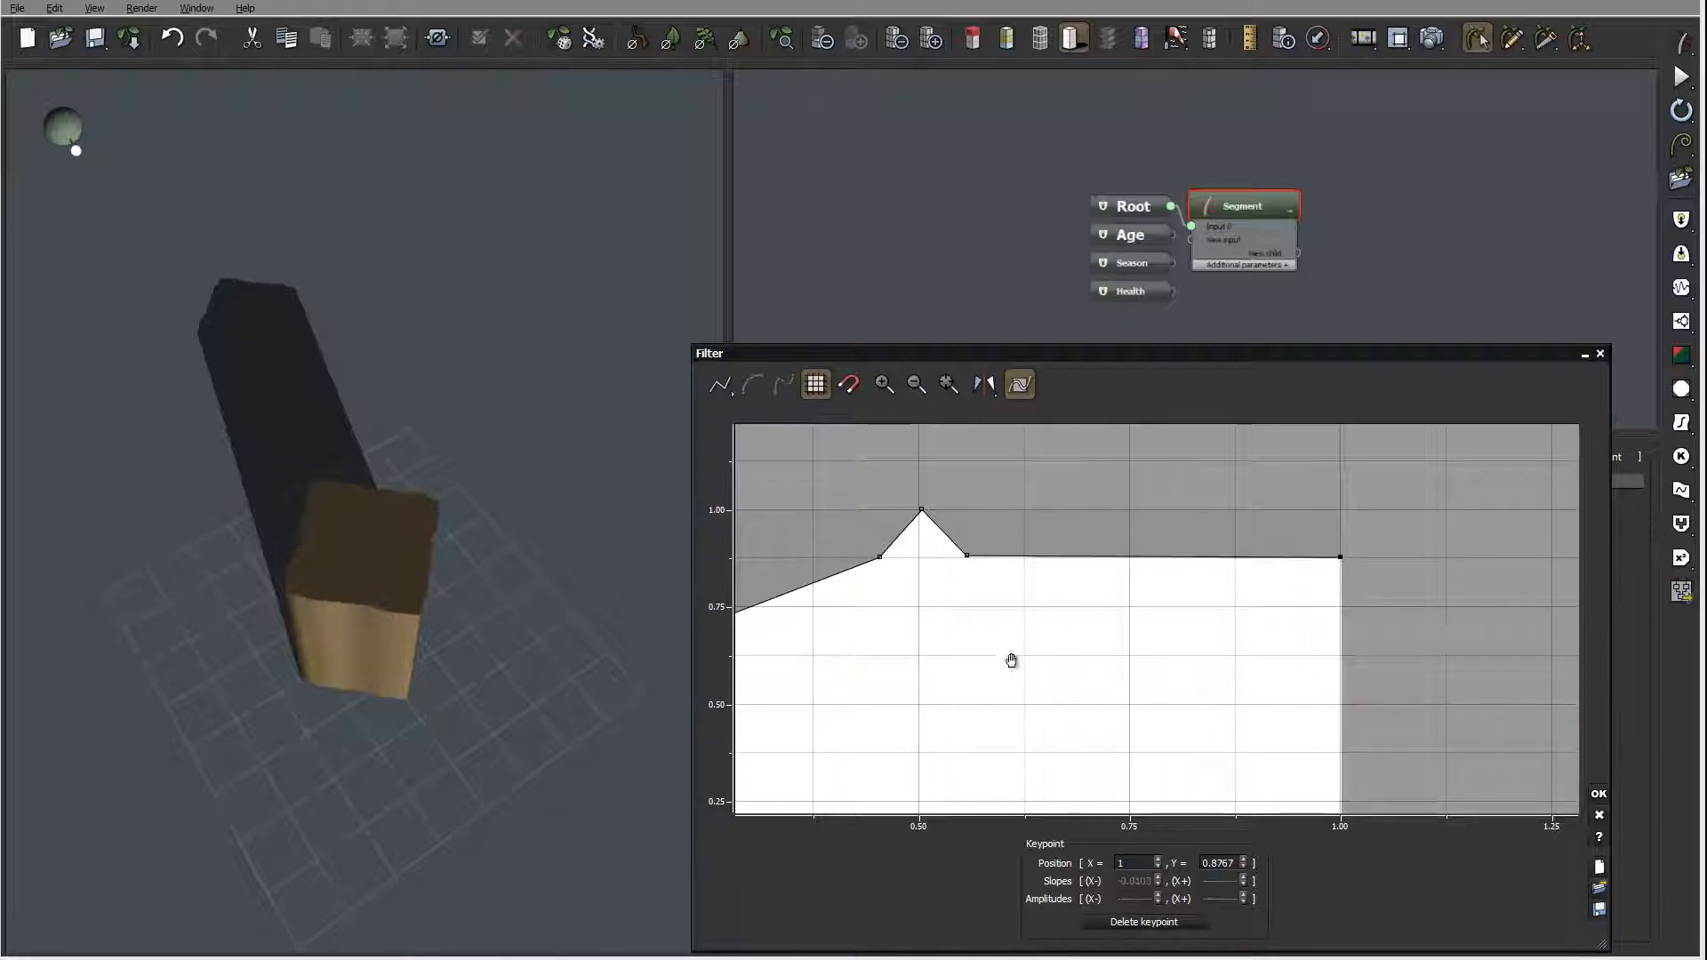
{"action": "middle_click_drag", "start_coordinate": [1010, 659], "coordinate": [1273, 678]}
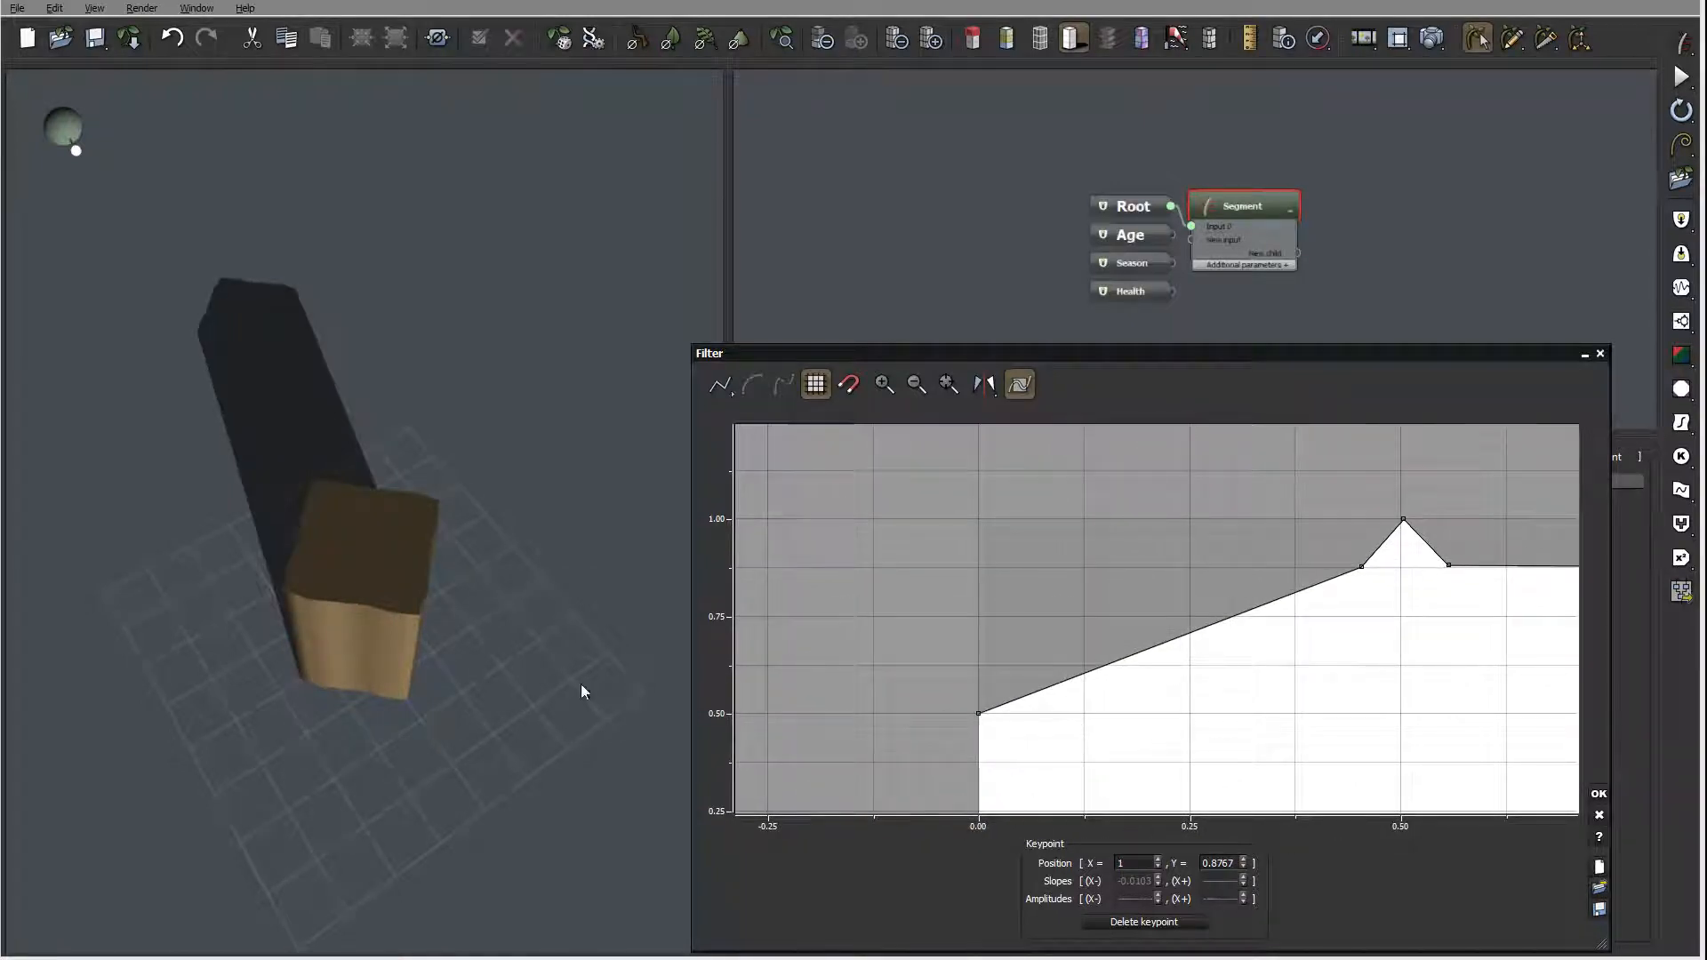
{"action": "middle_click_drag", "start_coordinate": [393, 587], "coordinate": [417, 619]}
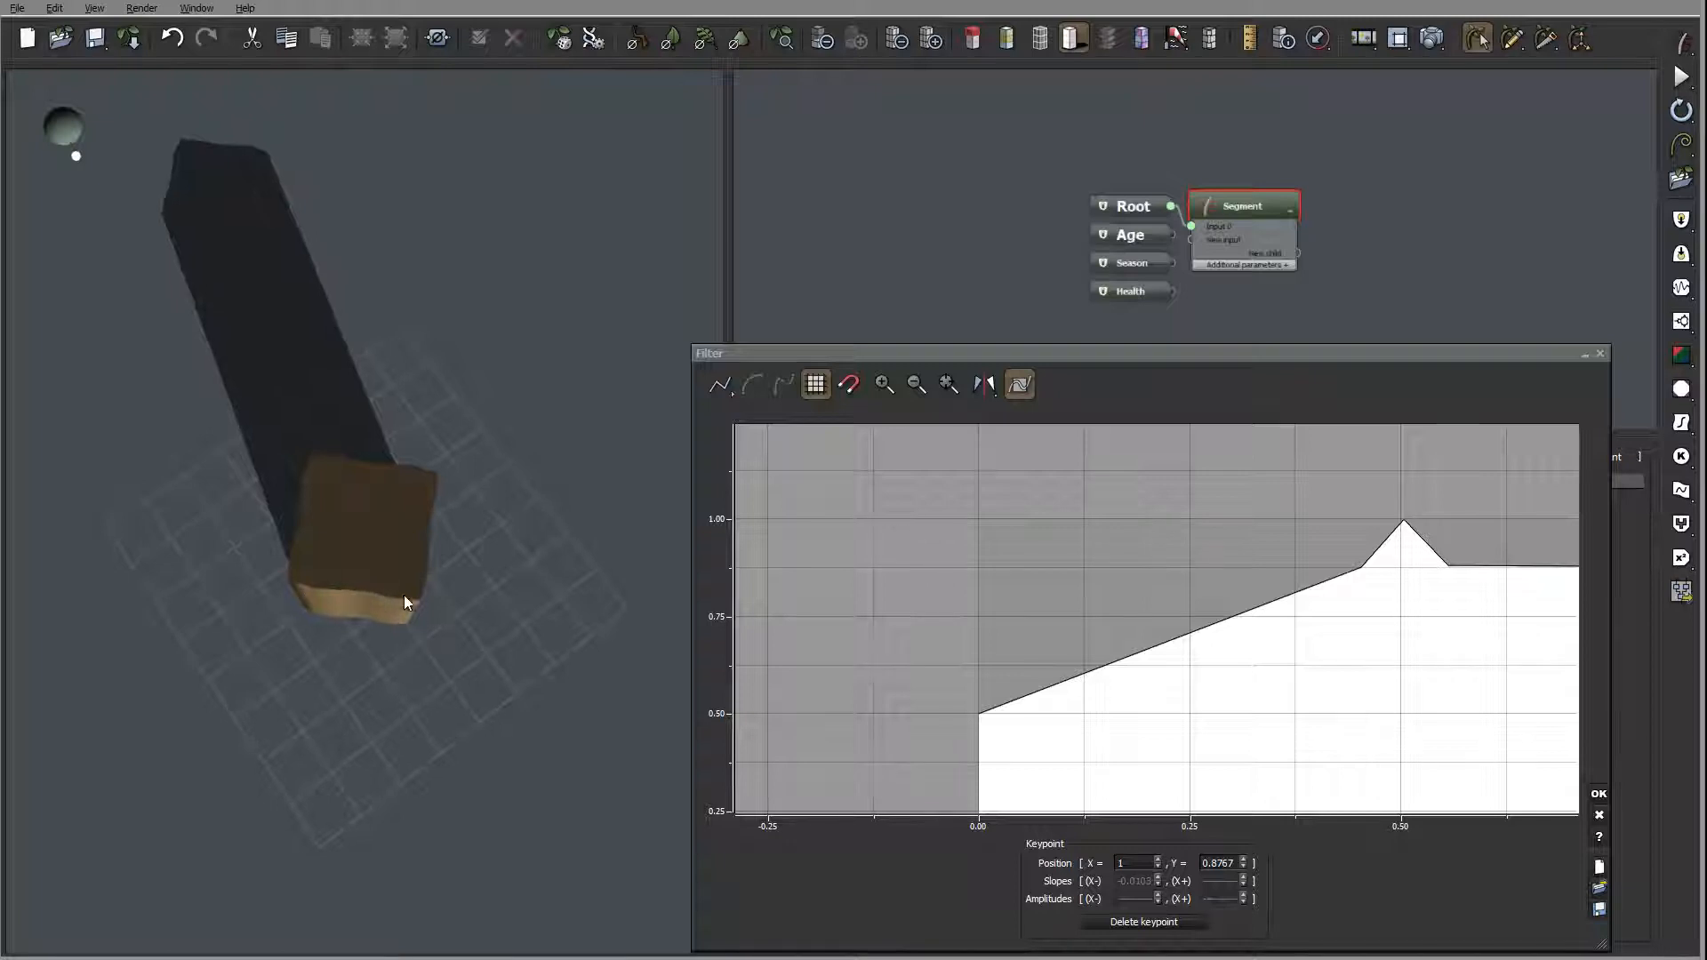
{"action": "left_click_drag", "start_coordinate": [980, 718], "coordinate": [956, 567]}
{"action": "middle_click_drag", "start_coordinate": [579, 726], "coordinate": [396, 459]}
{"action": "mouse_move", "coordinate": [406, 628]}
{"action": "middle_mouse_down"}
{"action": "mouse_move", "coordinate": [516, 654]}
{"action": "mouse_move", "coordinate": [407, 728]}
{"action": "mouse_move", "coordinate": [415, 649]}
{"action": "mouse_move", "coordinate": [483, 685]}
{"action": "mouse_move", "coordinate": [438, 628]}
{"action": "mouse_move", "coordinate": [297, 610]}
{"action": "mouse_move", "coordinate": [341, 667]}
{"action": "middle_mouse_up"}
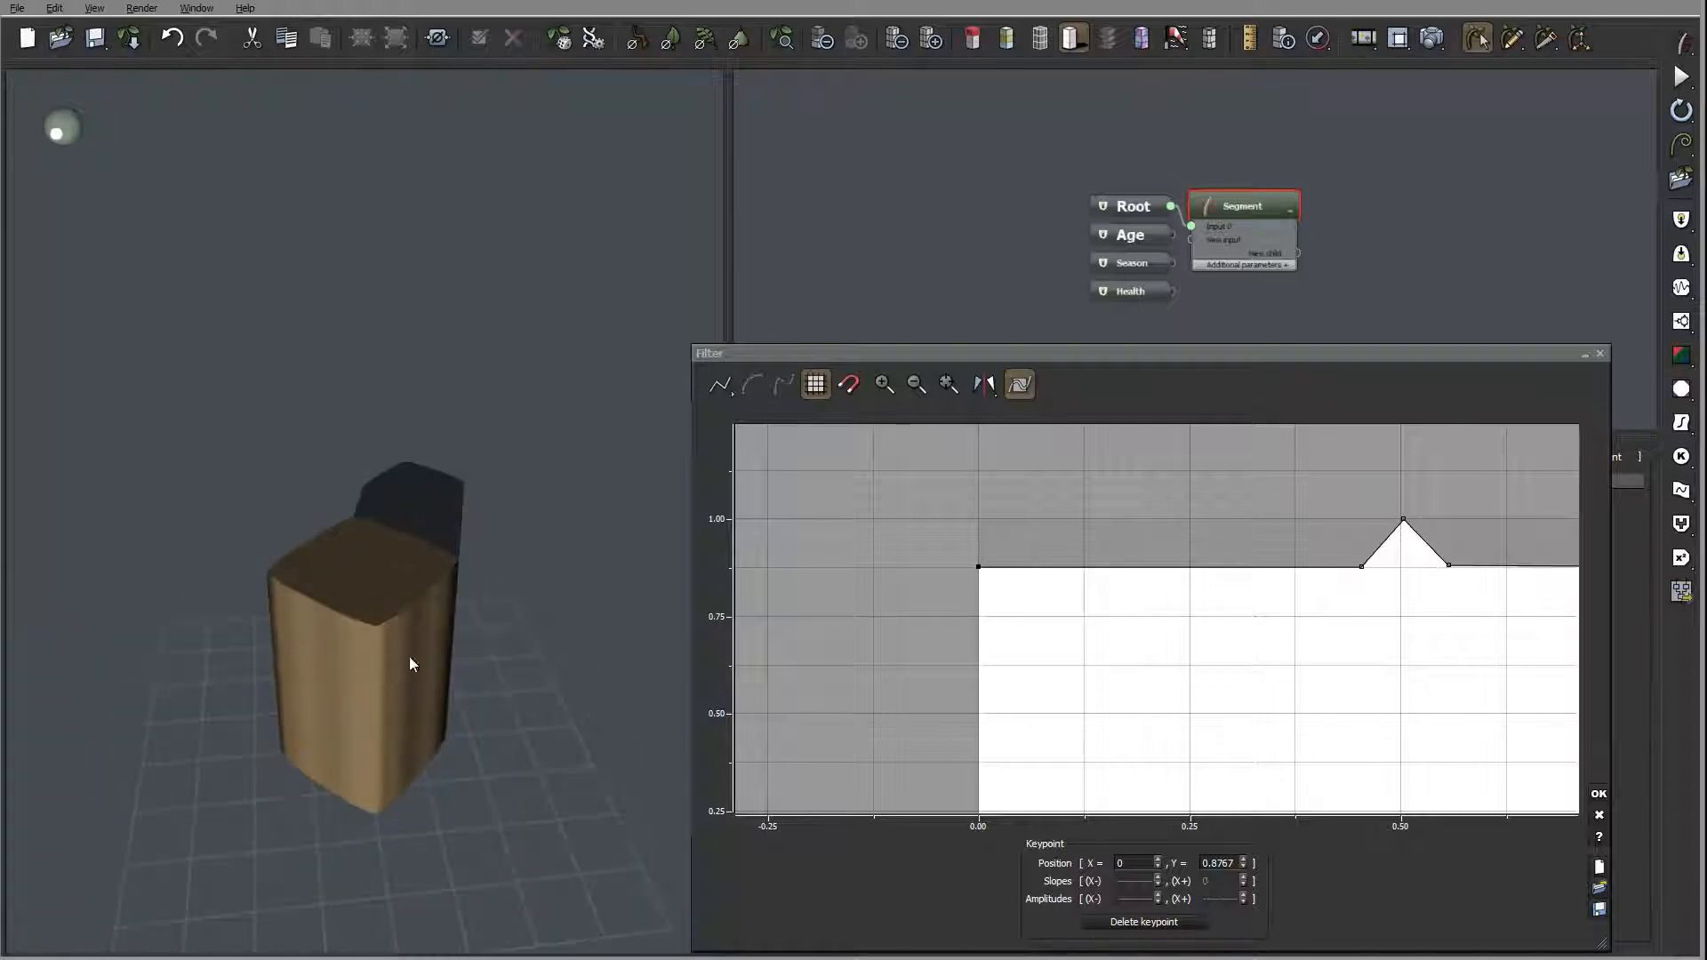
{"action": "mouse_move", "coordinate": [457, 682]}
{"action": "middle_mouse_down"}
{"action": "mouse_move", "coordinate": [572, 632]}
{"action": "mouse_move", "coordinate": [391, 615]}
{"action": "mouse_move", "coordinate": [515, 601]}
{"action": "mouse_move", "coordinate": [555, 779]}
{"action": "mouse_move", "coordinate": [537, 655]}
{"action": "mouse_move", "coordinate": [336, 621]}
{"action": "mouse_move", "coordinate": [495, 670]}
{"action": "mouse_move", "coordinate": [225, 708]}
{"action": "middle_mouse_up"}
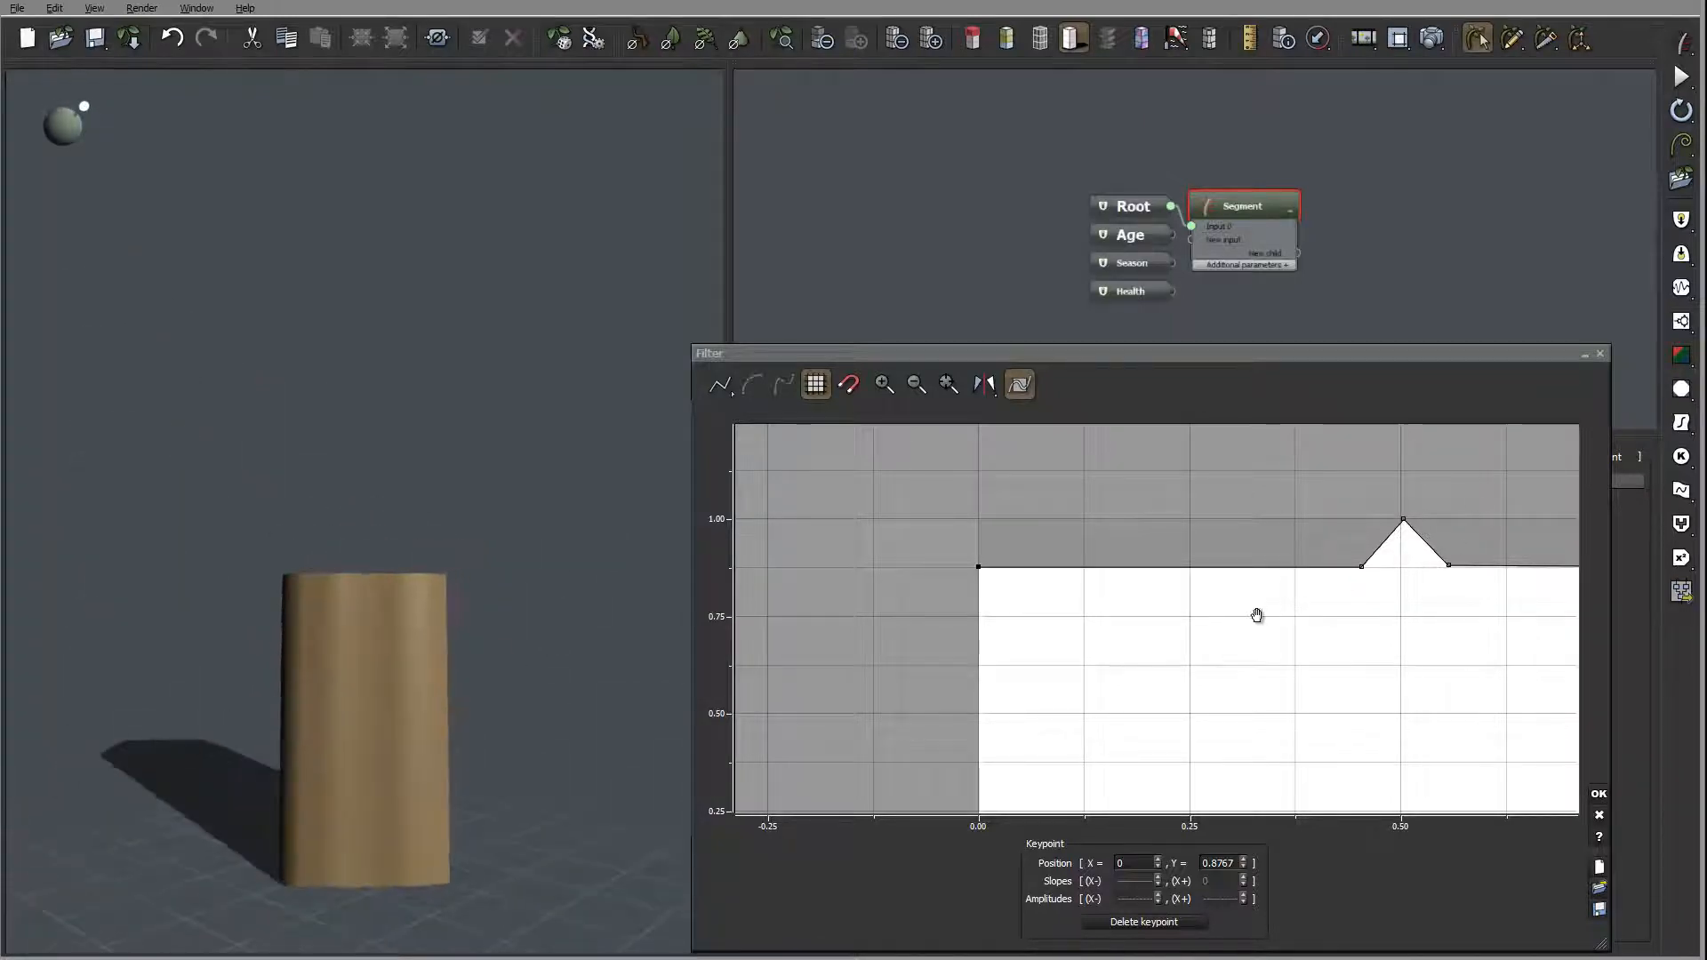
- Narrow the shape curve's peak by moving its flanking keypoints to about X = 0.49, Y = 0.88 and X = 0.51, Y = 0.87
{"action": "middle_click_drag", "start_coordinate": [1256, 615], "coordinate": [1120, 709]}
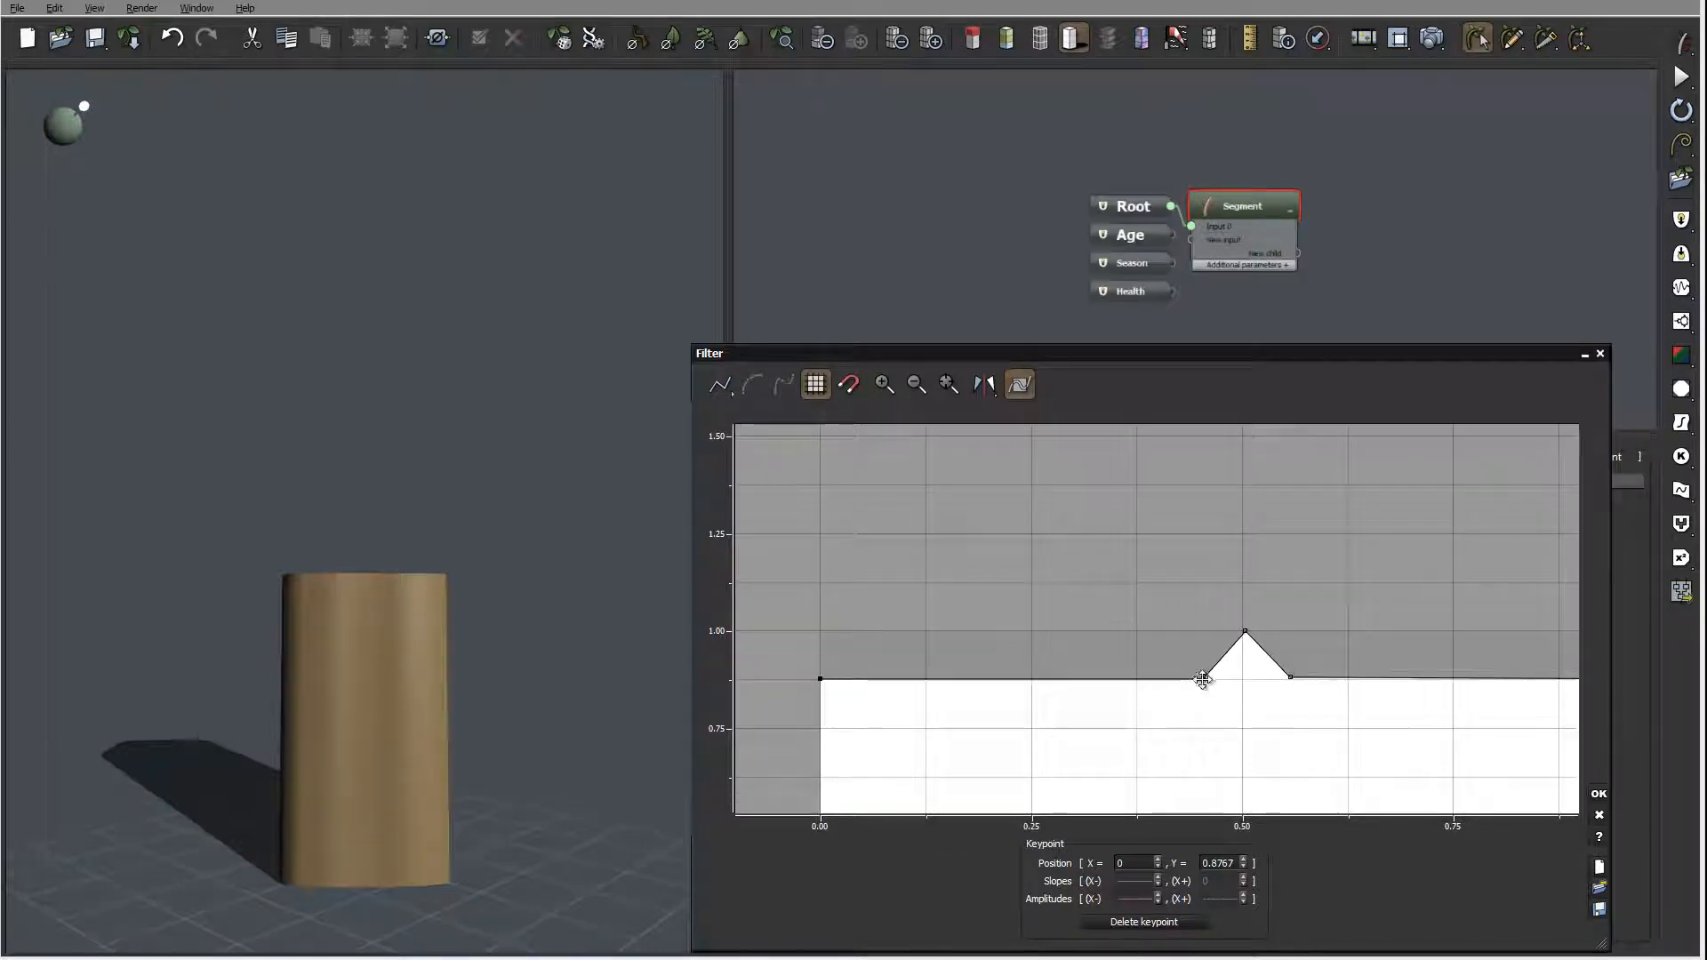
{"action": "mouse_move", "coordinate": [1202, 681]}
{"action": "left_mouse_down"}
{"action": "mouse_move", "coordinate": [1243, 647]}
{"action": "mouse_move", "coordinate": [1224, 678]}
{"action": "left_mouse_up"}
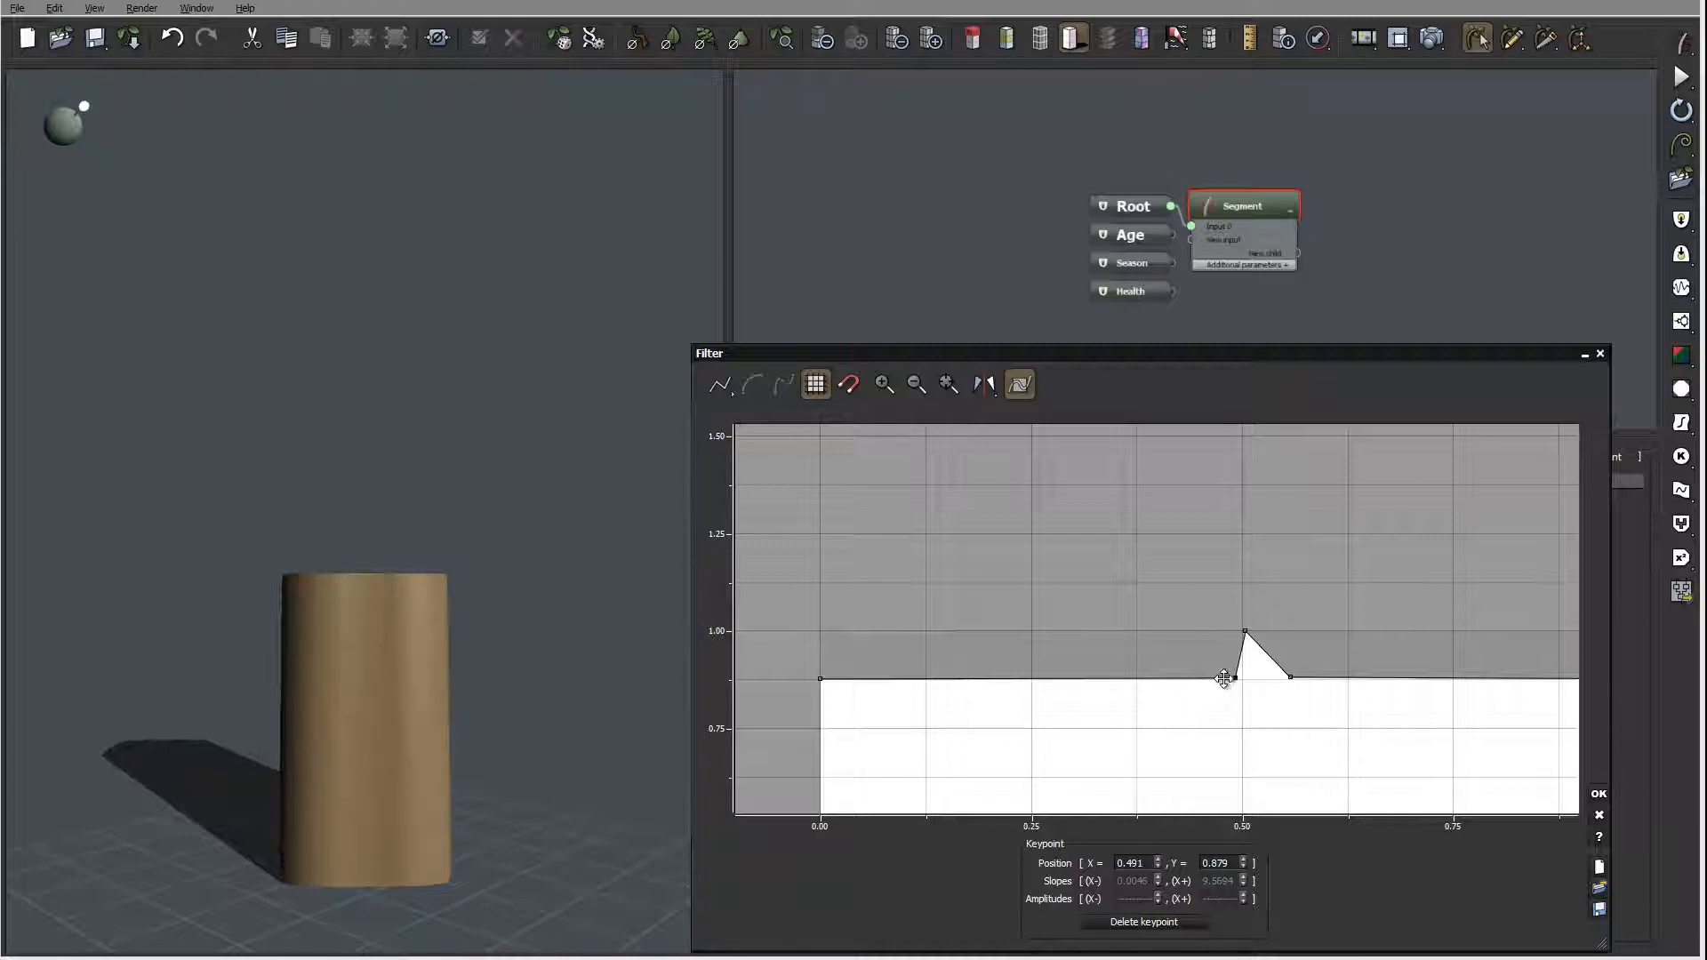
{"action": "right_click_drag", "start_coordinate": [603, 658], "coordinate": [654, 740]}
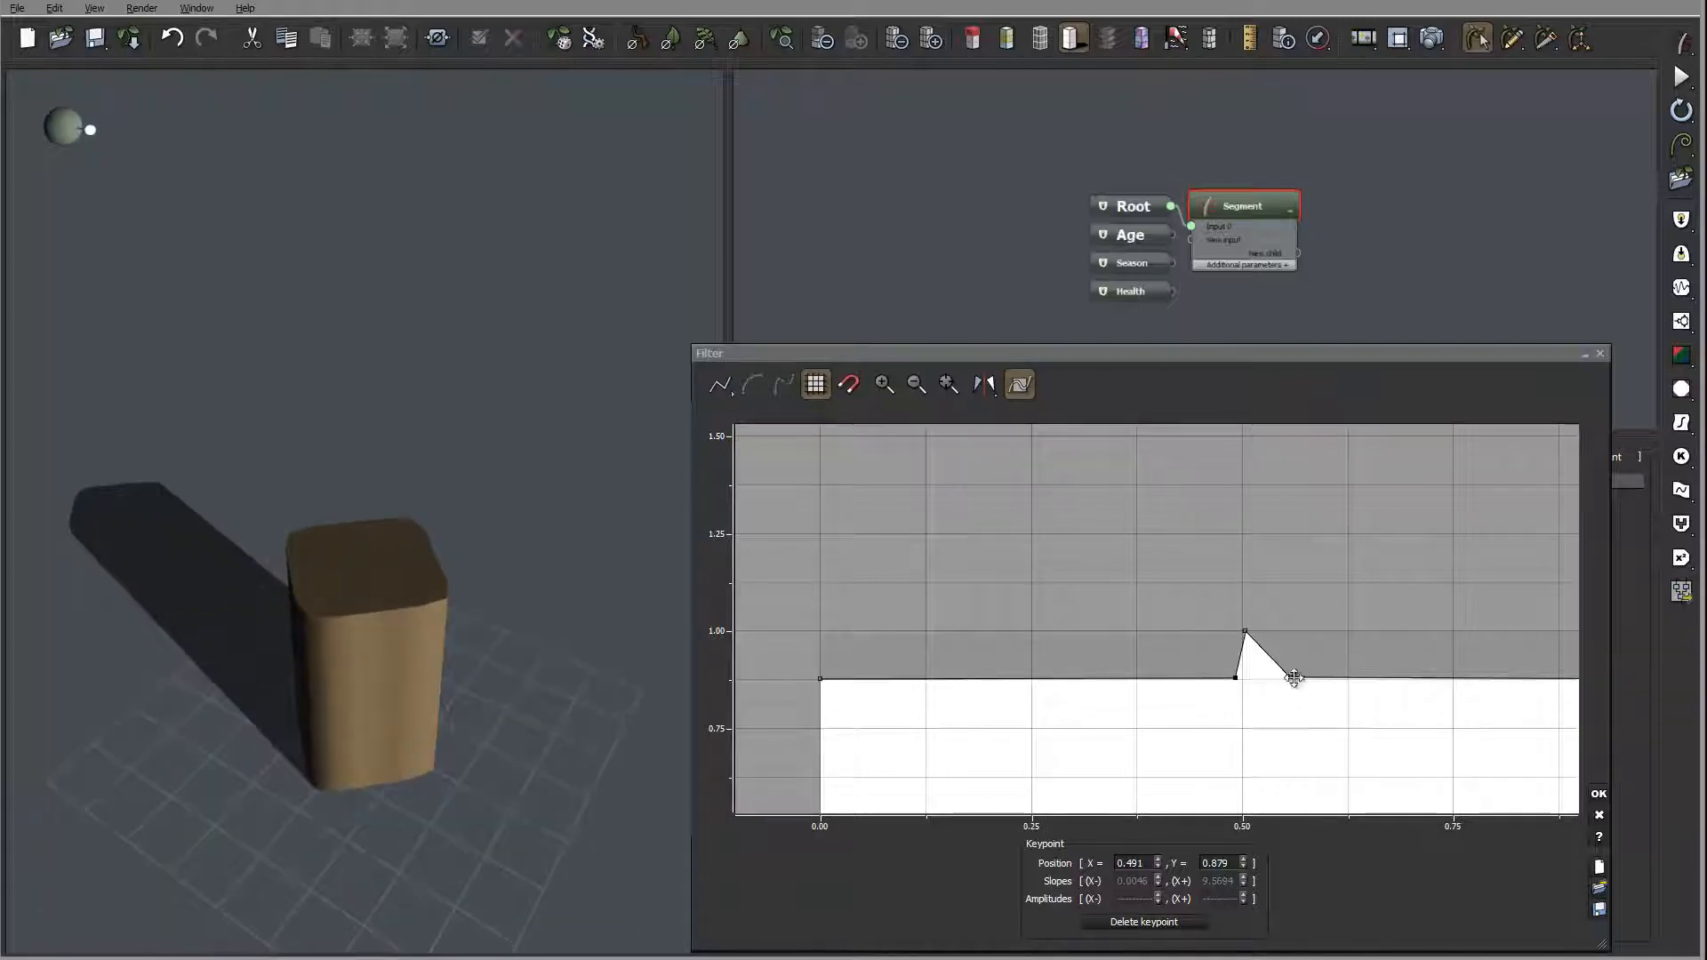
{"action": "left_click_drag", "start_coordinate": [1294, 677], "coordinate": [1252, 682]}
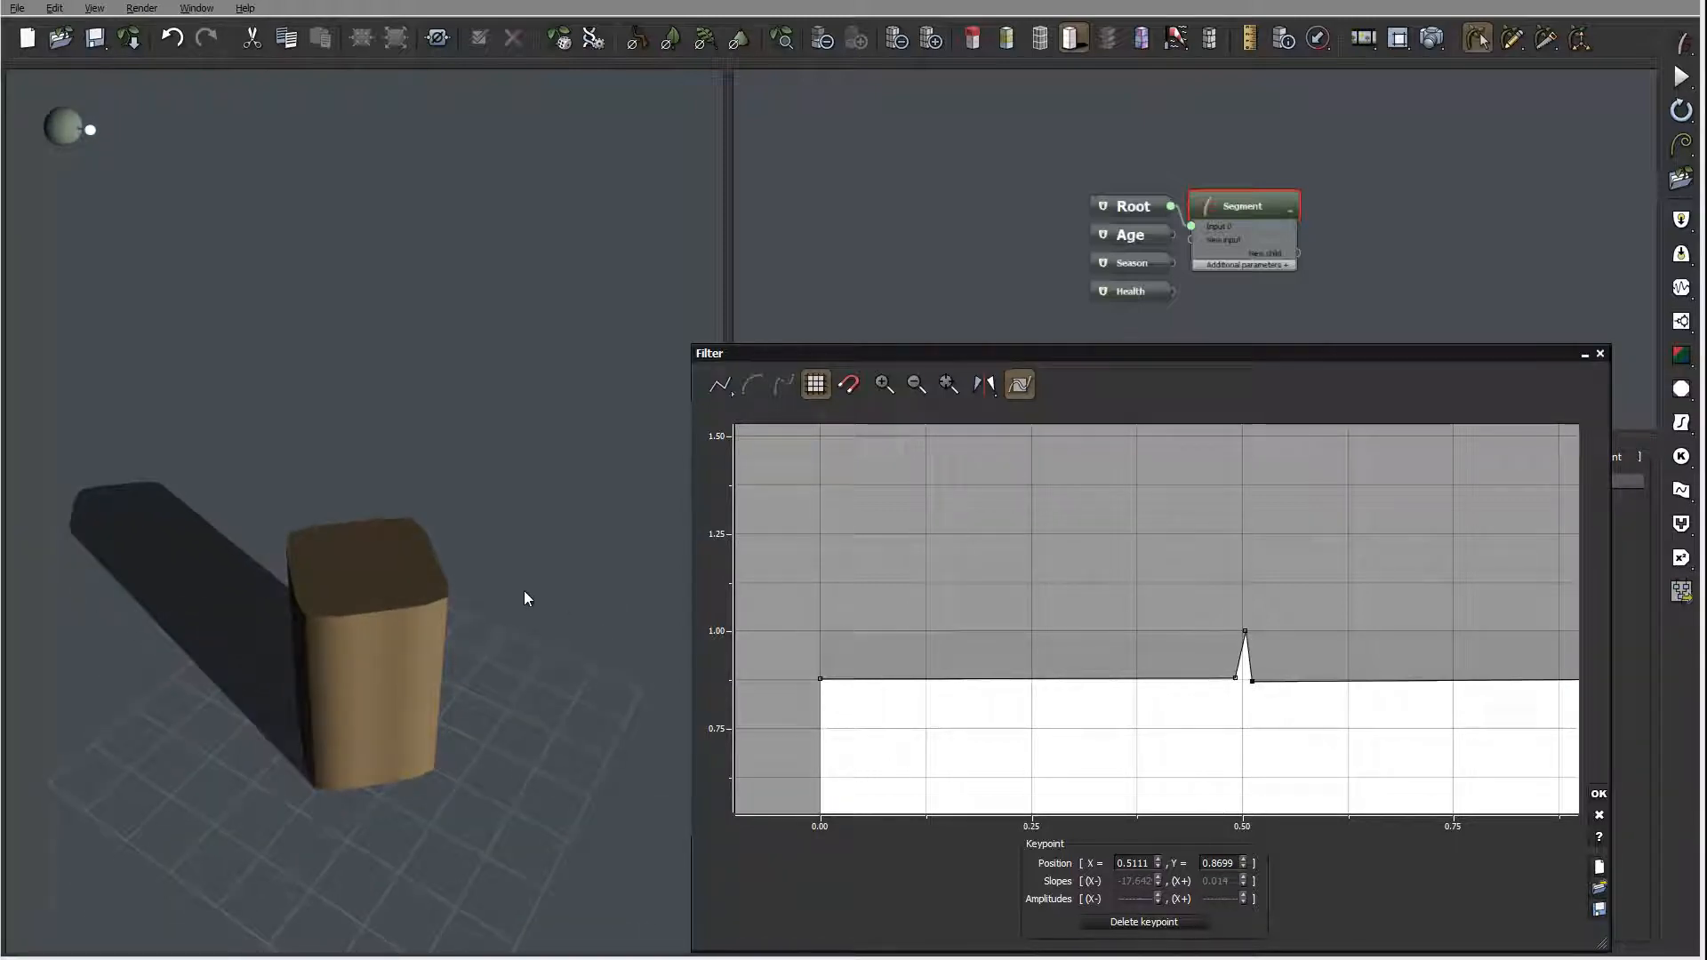
{"action": "right_click_drag", "start_coordinate": [524, 598], "coordinate": [537, 667]}
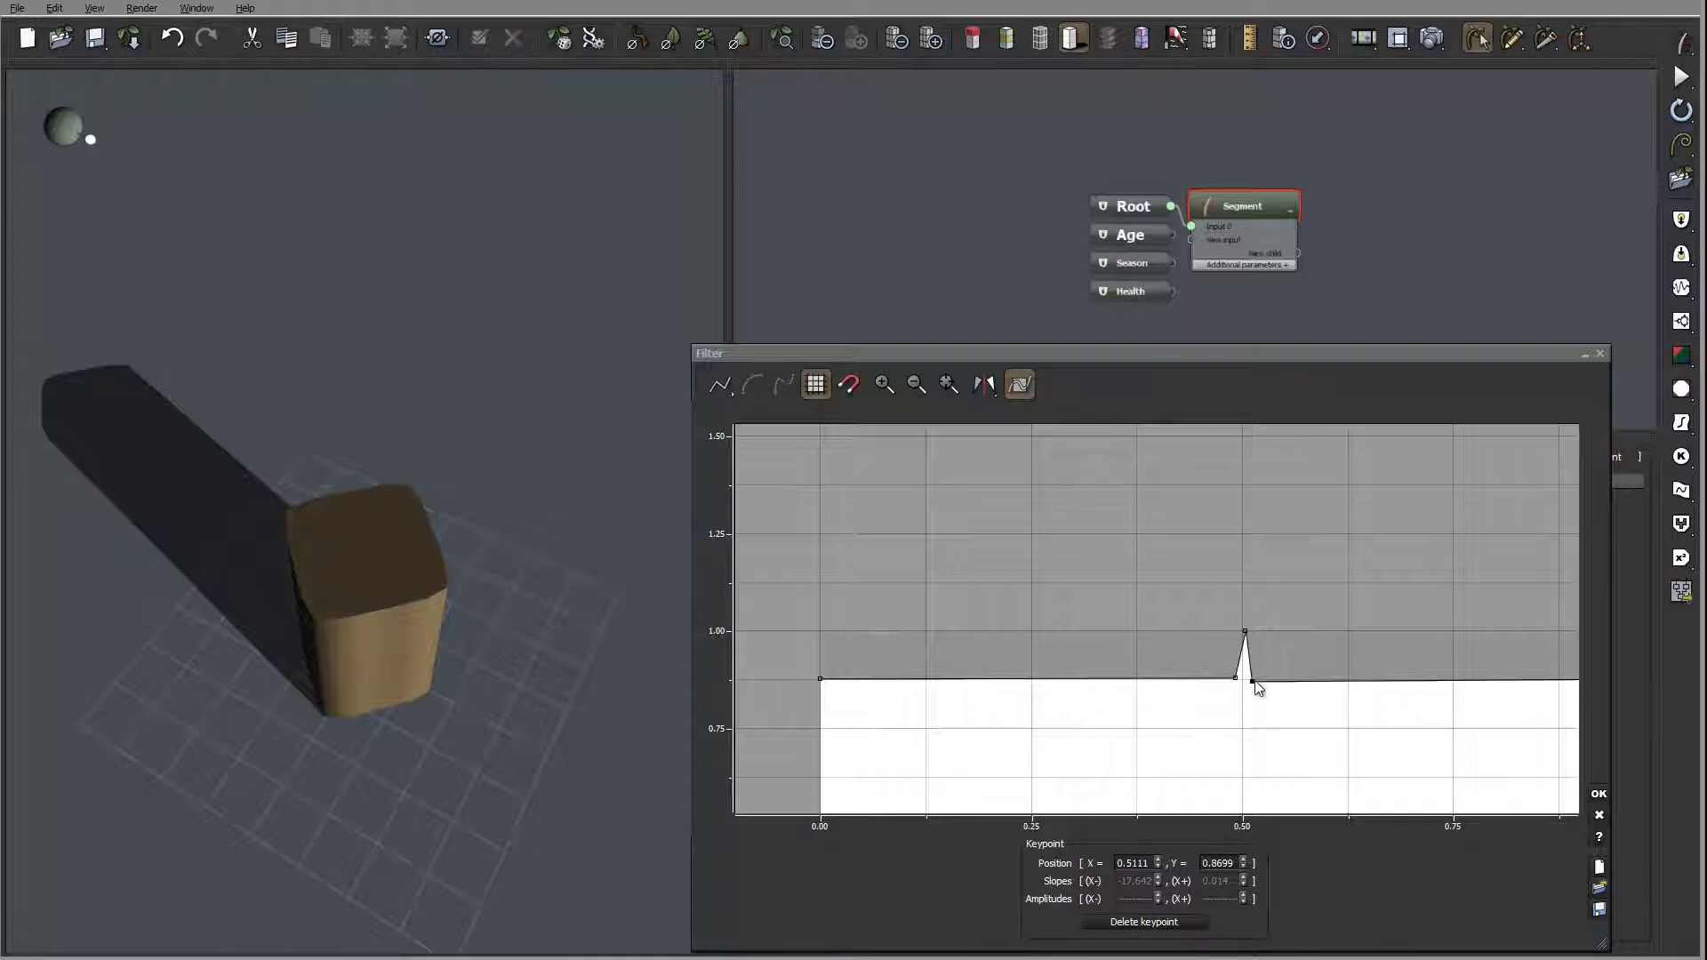
- Raise the shape curve's two flanking keypoints and both end keypoints to about Y = 0.93, accepting the curve
{"action": "mouse_move", "coordinate": [1254, 682]}
{"action": "left_mouse_down"}
{"action": "mouse_move", "coordinate": [1257, 657]}
{"action": "mouse_move", "coordinate": [1236, 678]}
{"action": "mouse_move", "coordinate": [1237, 659]}
{"action": "left_mouse_up"}
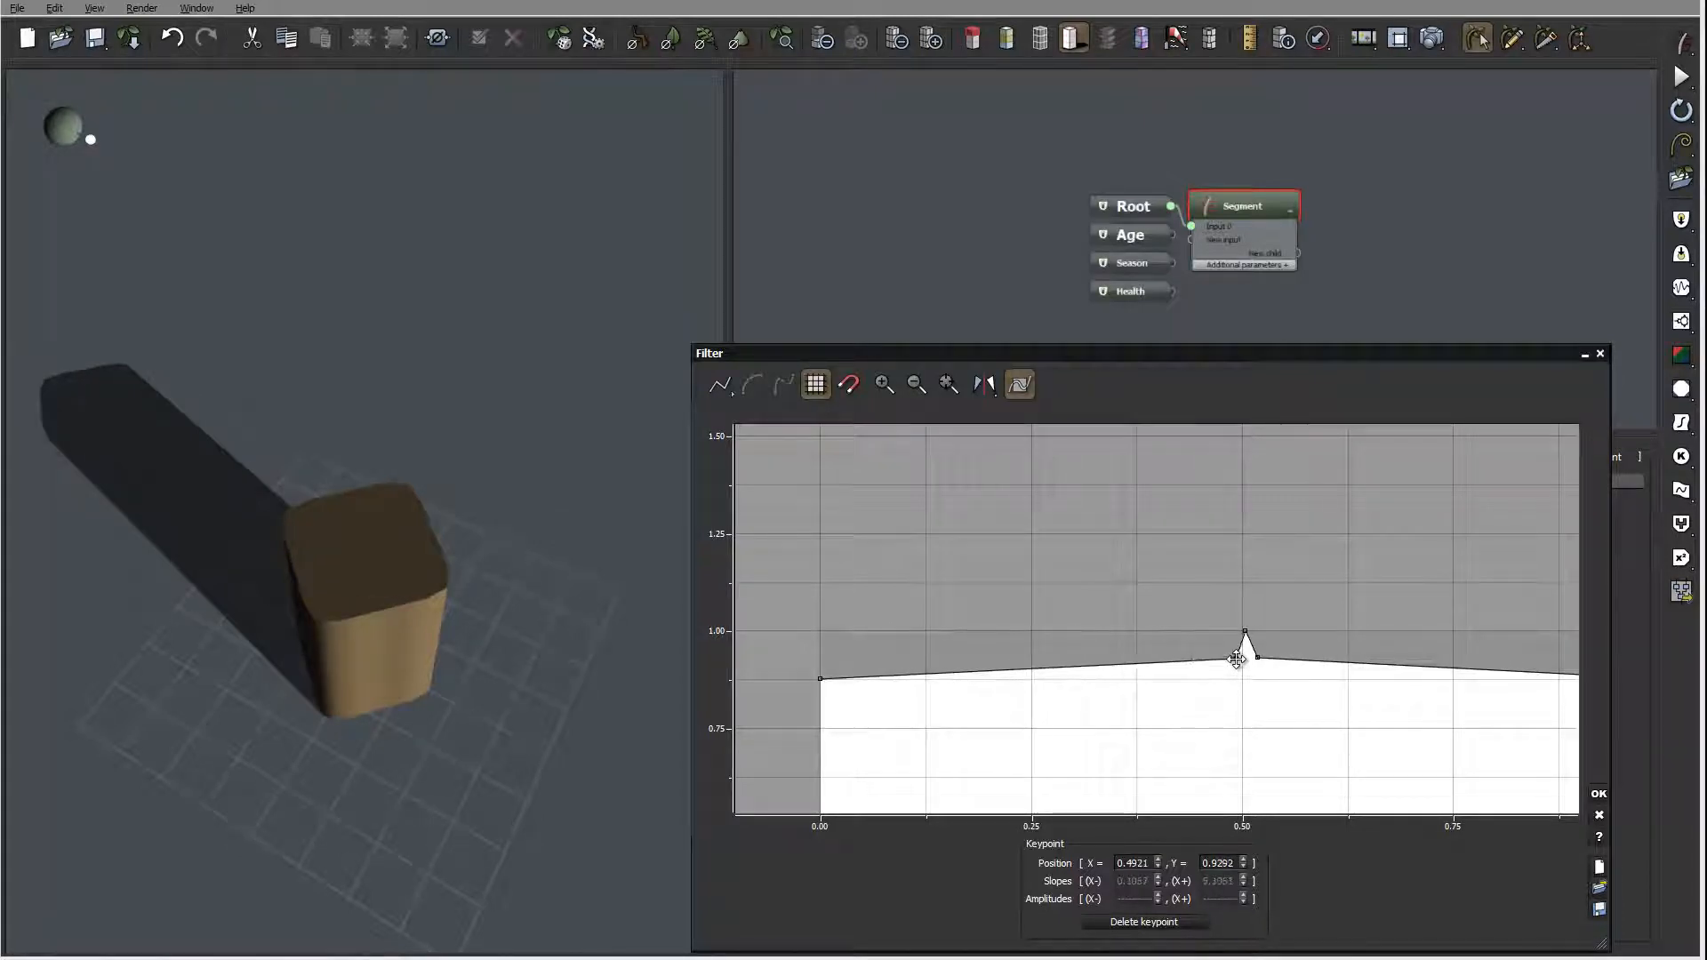
{"action": "mouse_move", "coordinate": [820, 680]}
{"action": "left_mouse_down"}
{"action": "mouse_move", "coordinate": [802, 641]}
{"action": "mouse_move", "coordinate": [823, 645]}
{"action": "mouse_move", "coordinate": [814, 660]}
{"action": "left_mouse_up"}
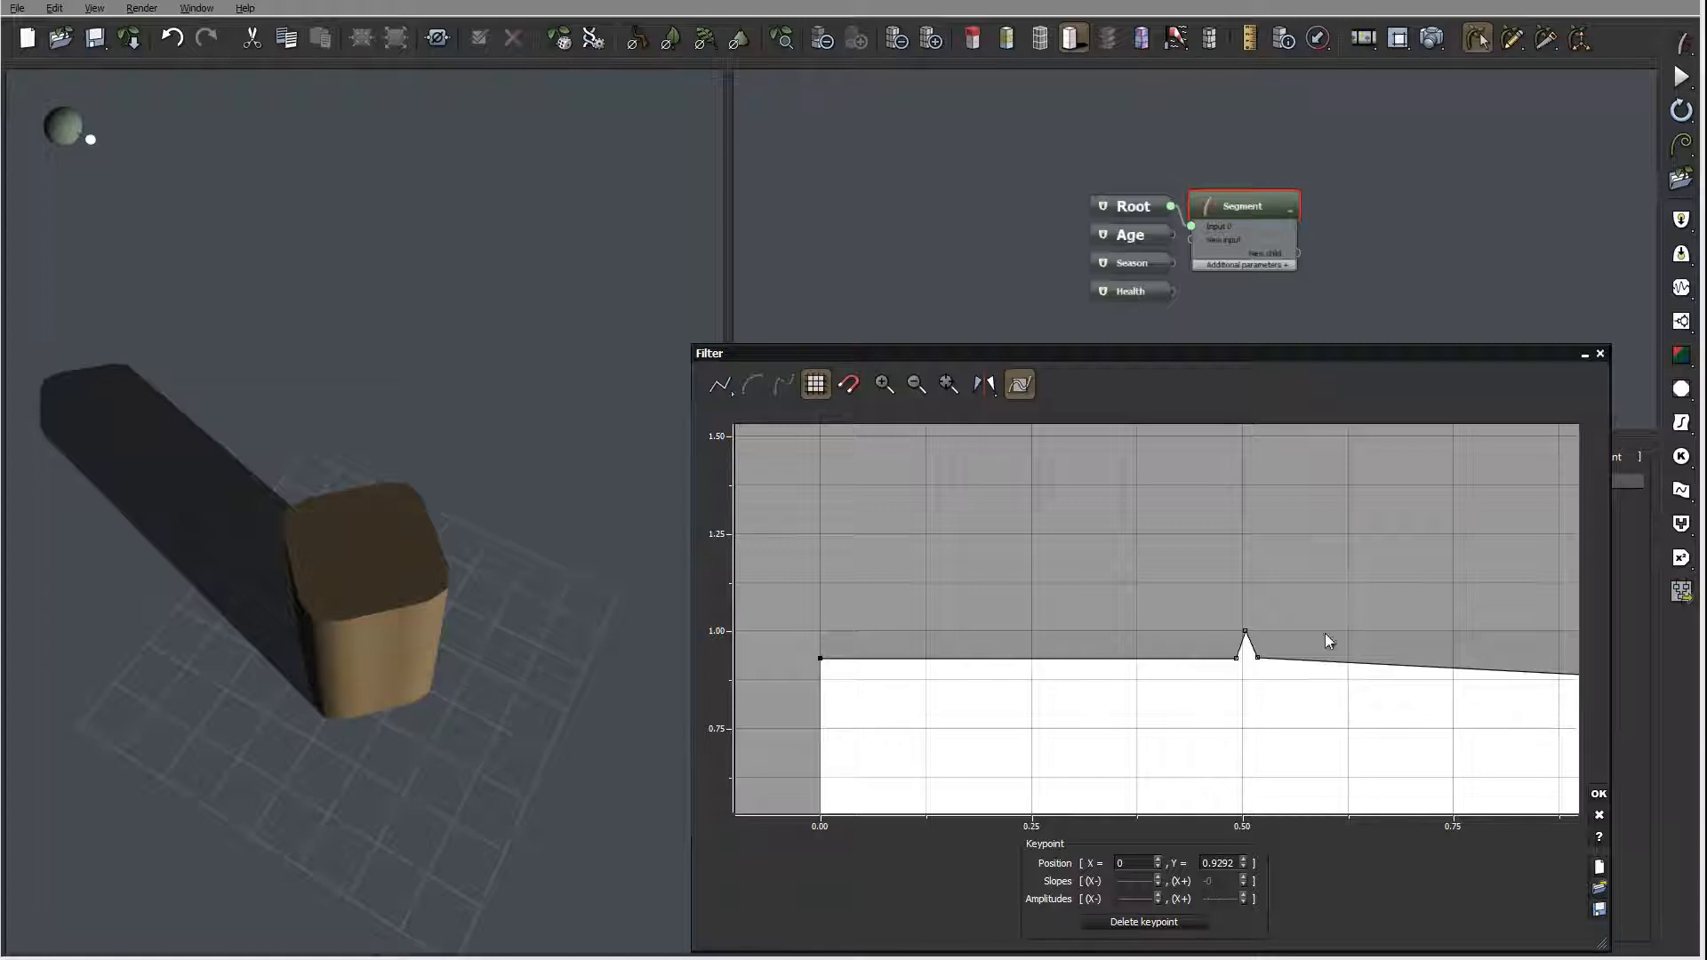
{"action": "middle_click_drag", "start_coordinate": [1330, 641], "coordinate": [833, 646]}
{"action": "left_click_drag", "start_coordinate": [1170, 677], "coordinate": [1174, 665]}
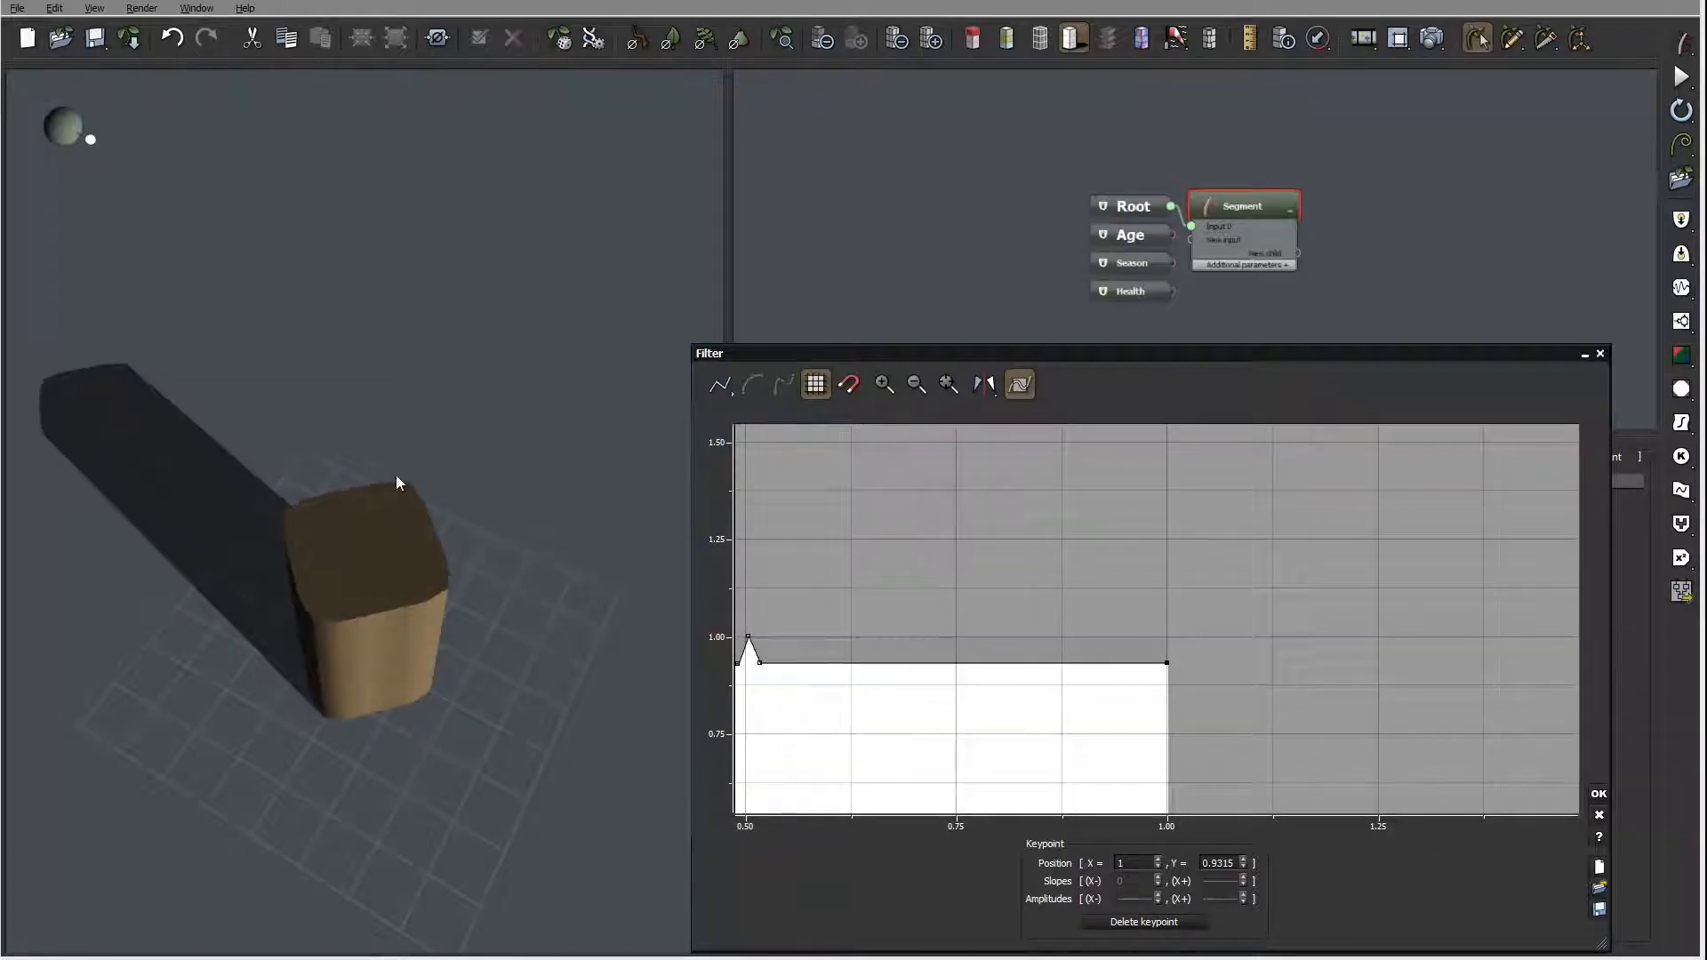
{"action": "right_click_drag", "start_coordinate": [396, 477], "coordinate": [498, 623]}
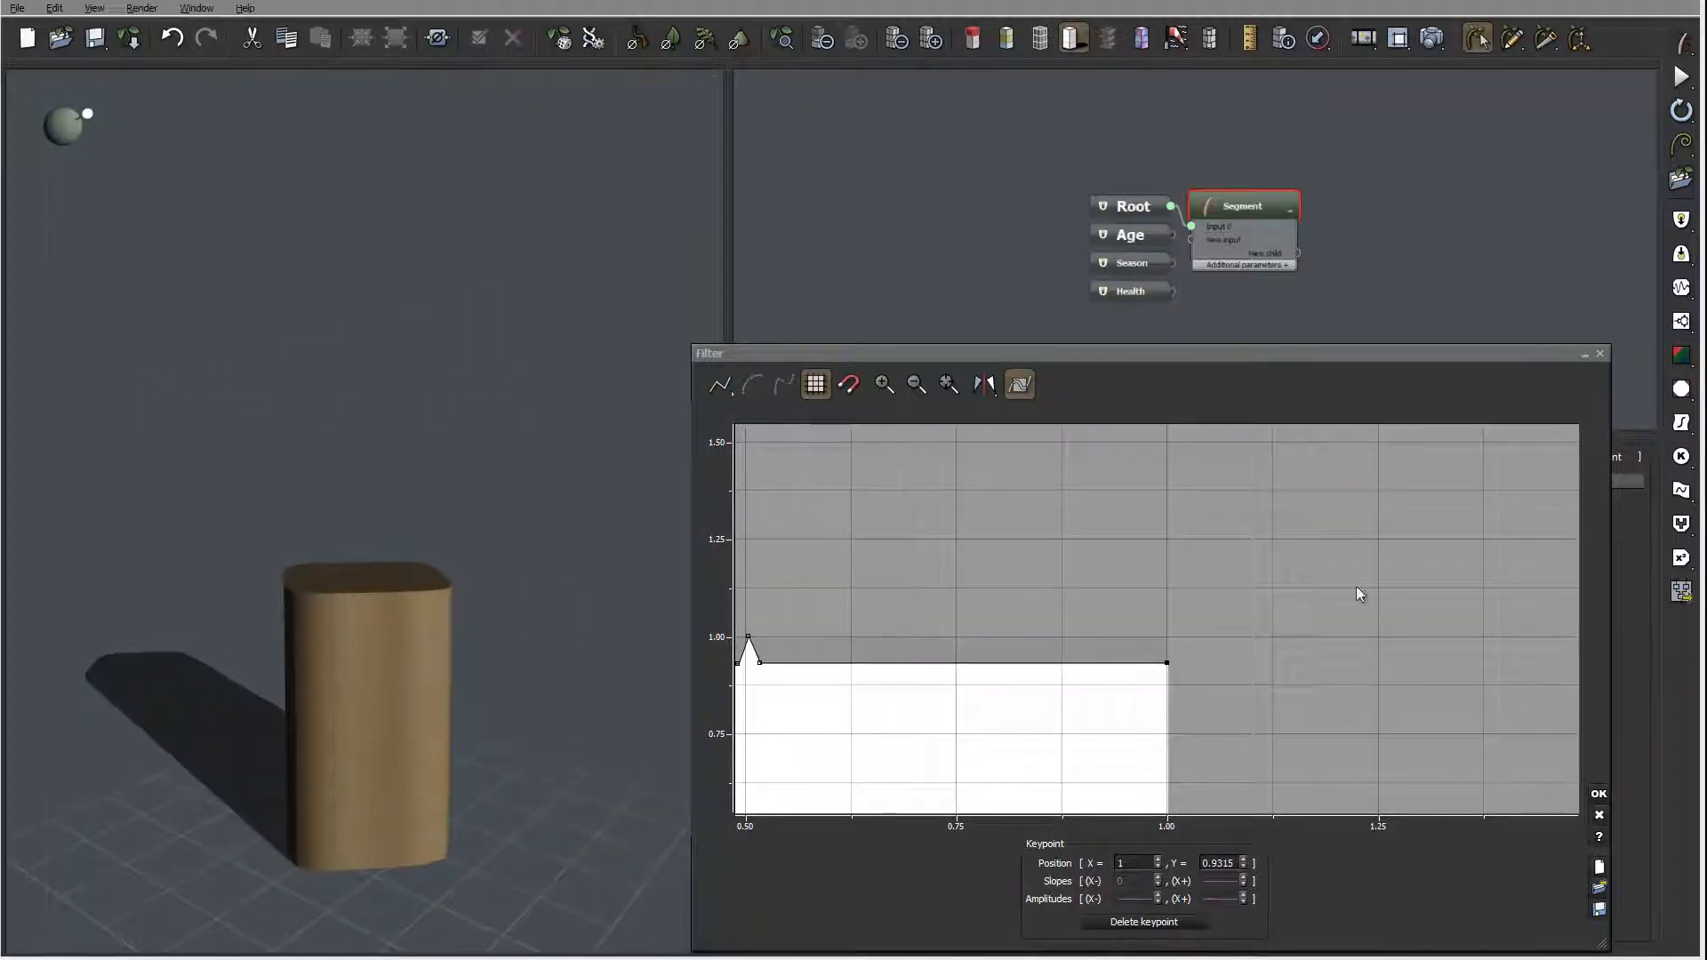
{"action": "left_click", "coordinate": [1598, 796]}
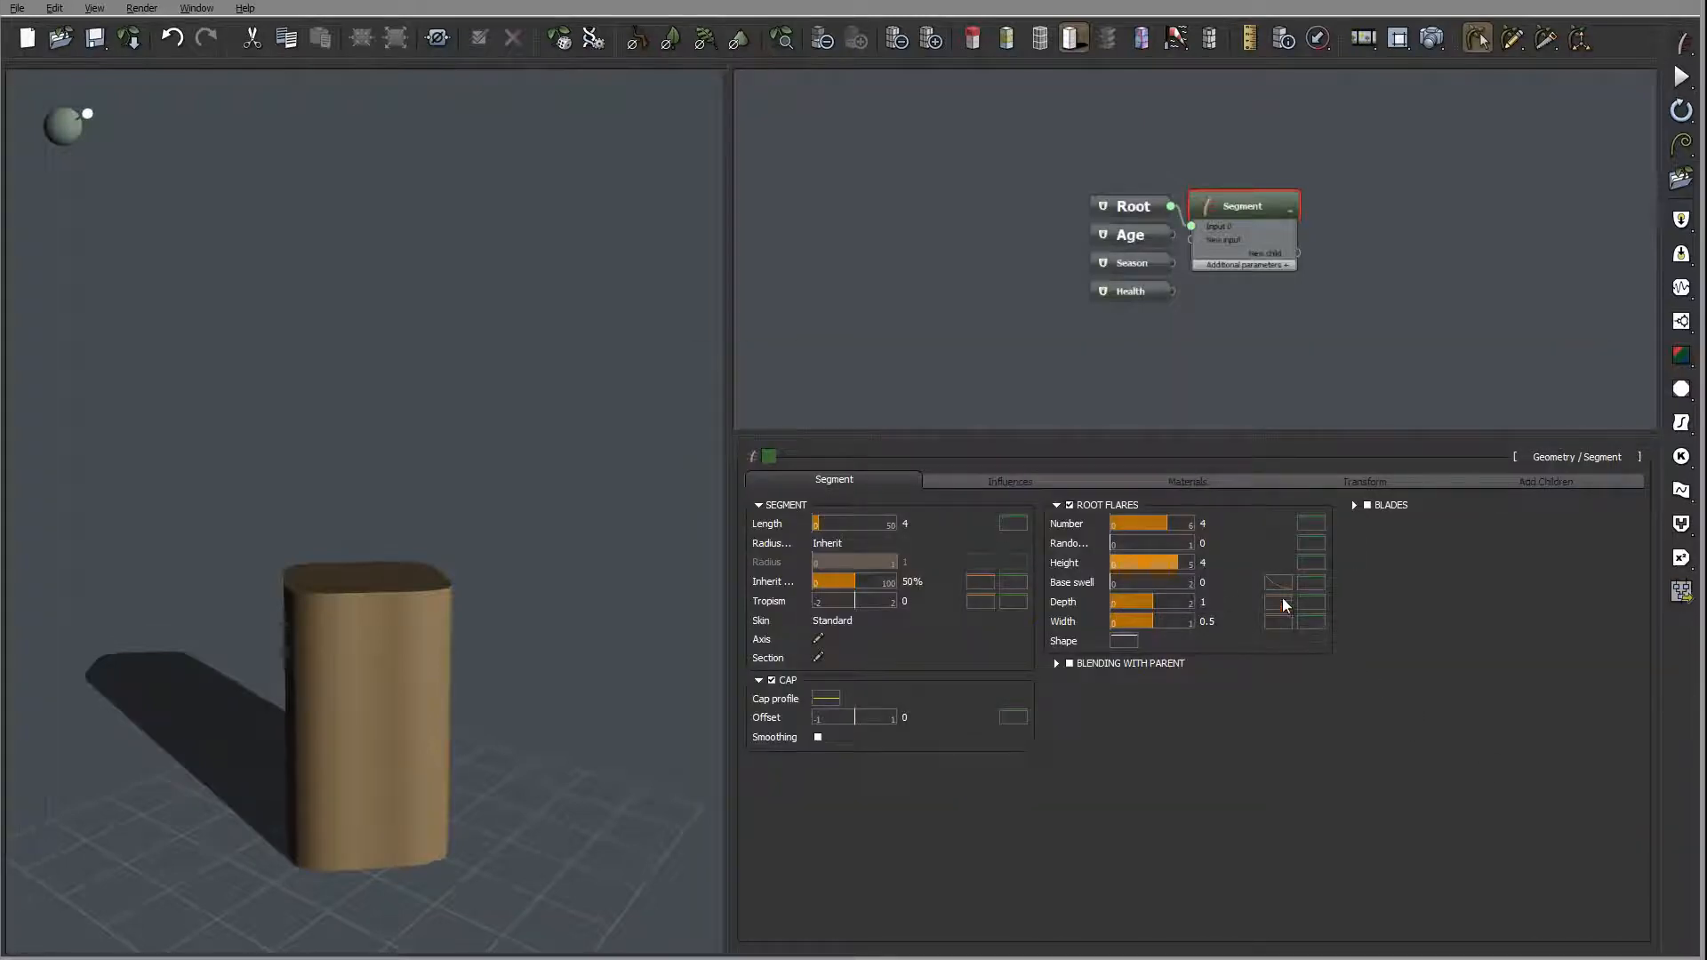
- Set the root flares' number to 3 and inspect the segment's three-sided cross-section
{"action": "right_click_drag", "start_coordinate": [518, 579], "coordinate": [648, 629]}
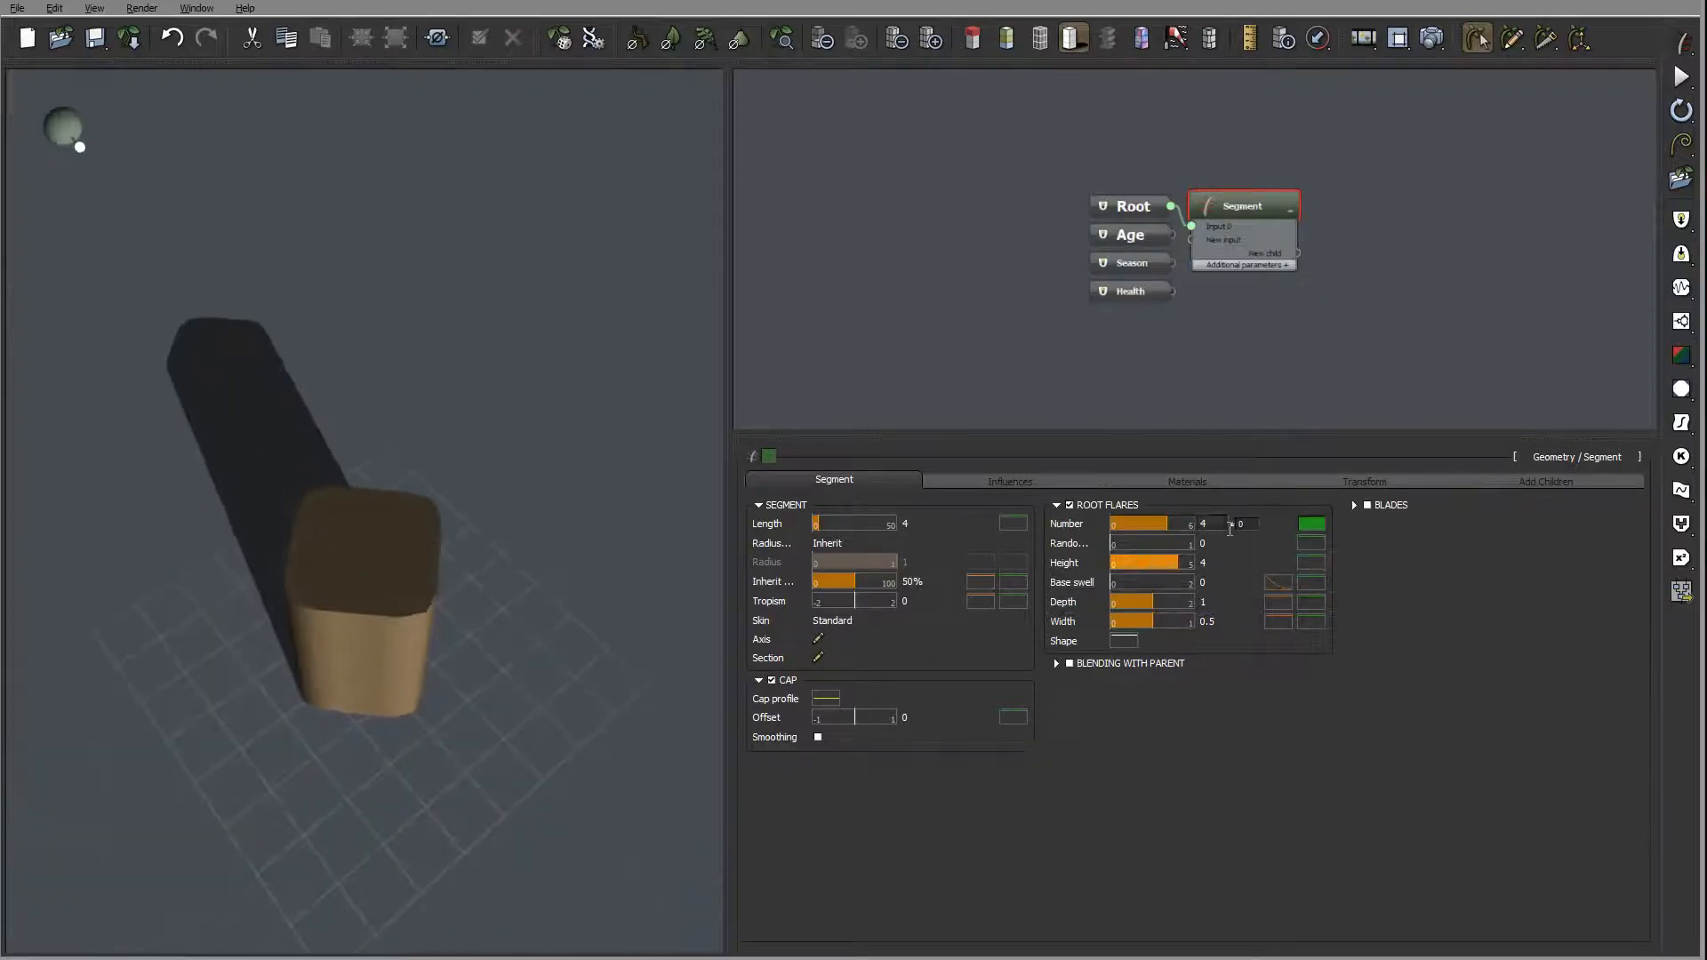
{"action": "type", "text": "3"}
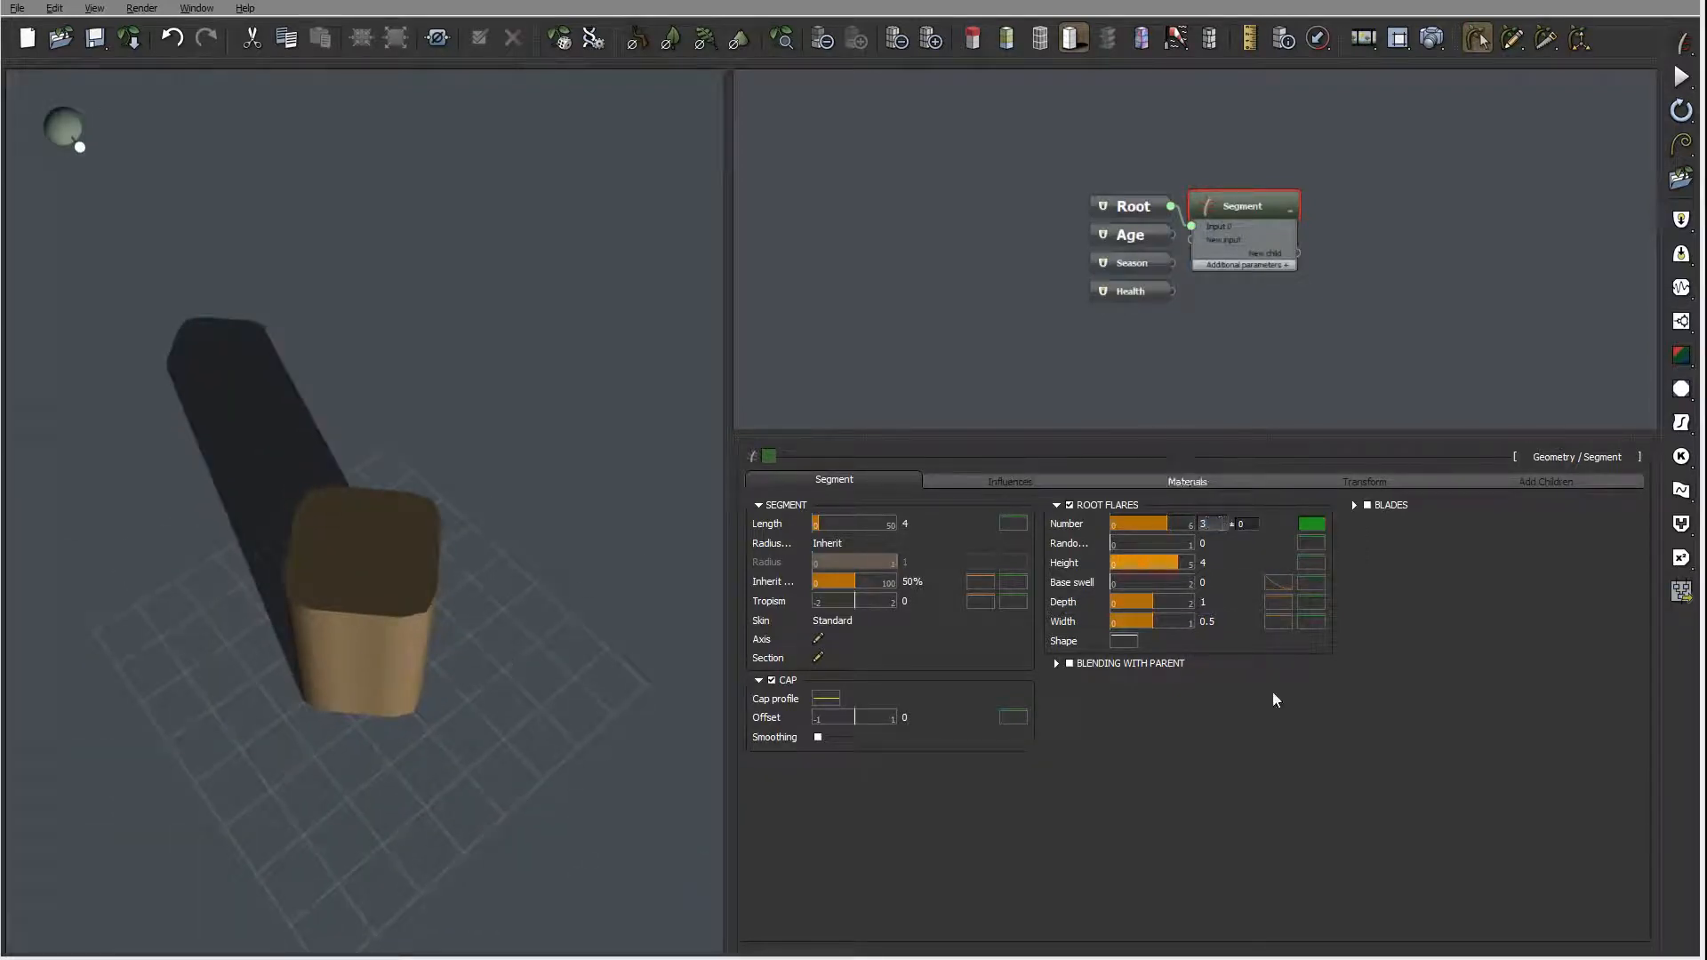
{"action": "left_click", "coordinate": [1361, 876]}
{"action": "right_click_drag", "start_coordinate": [435, 594], "coordinate": [572, 590]}
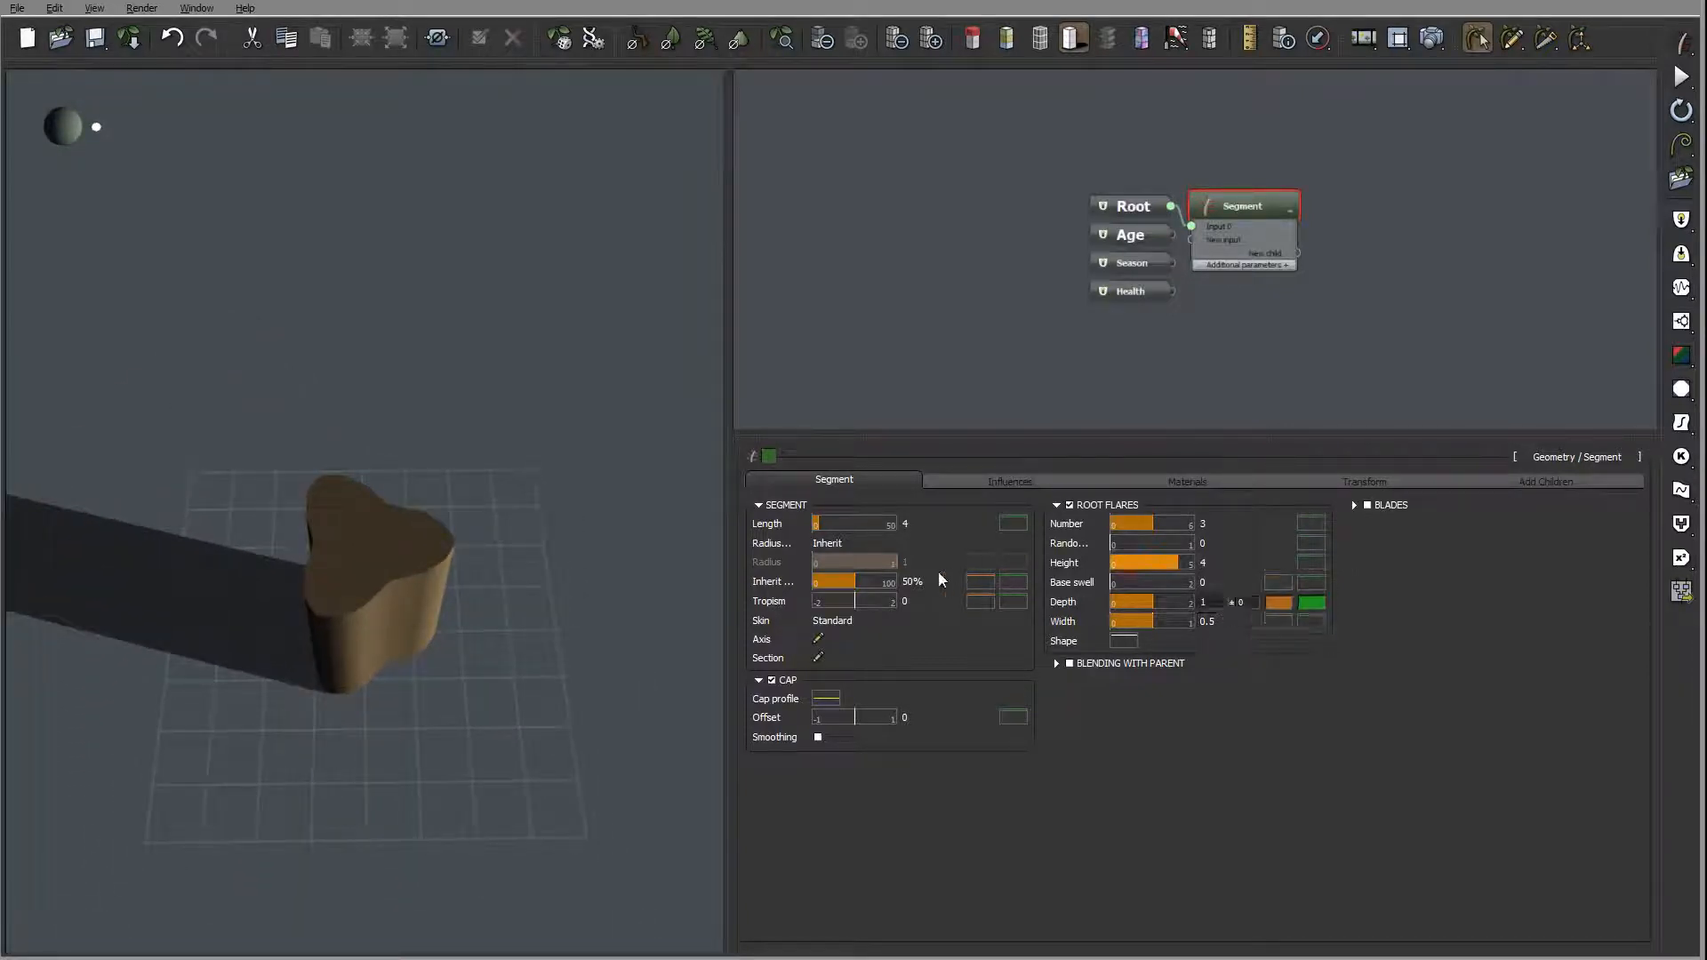
- Taper the segment by lowering the radius inherit profile's end keypoint at X = 1 to about Y = 0.04, accepting the profile
{"action": "left_click", "coordinate": [1013, 582]}
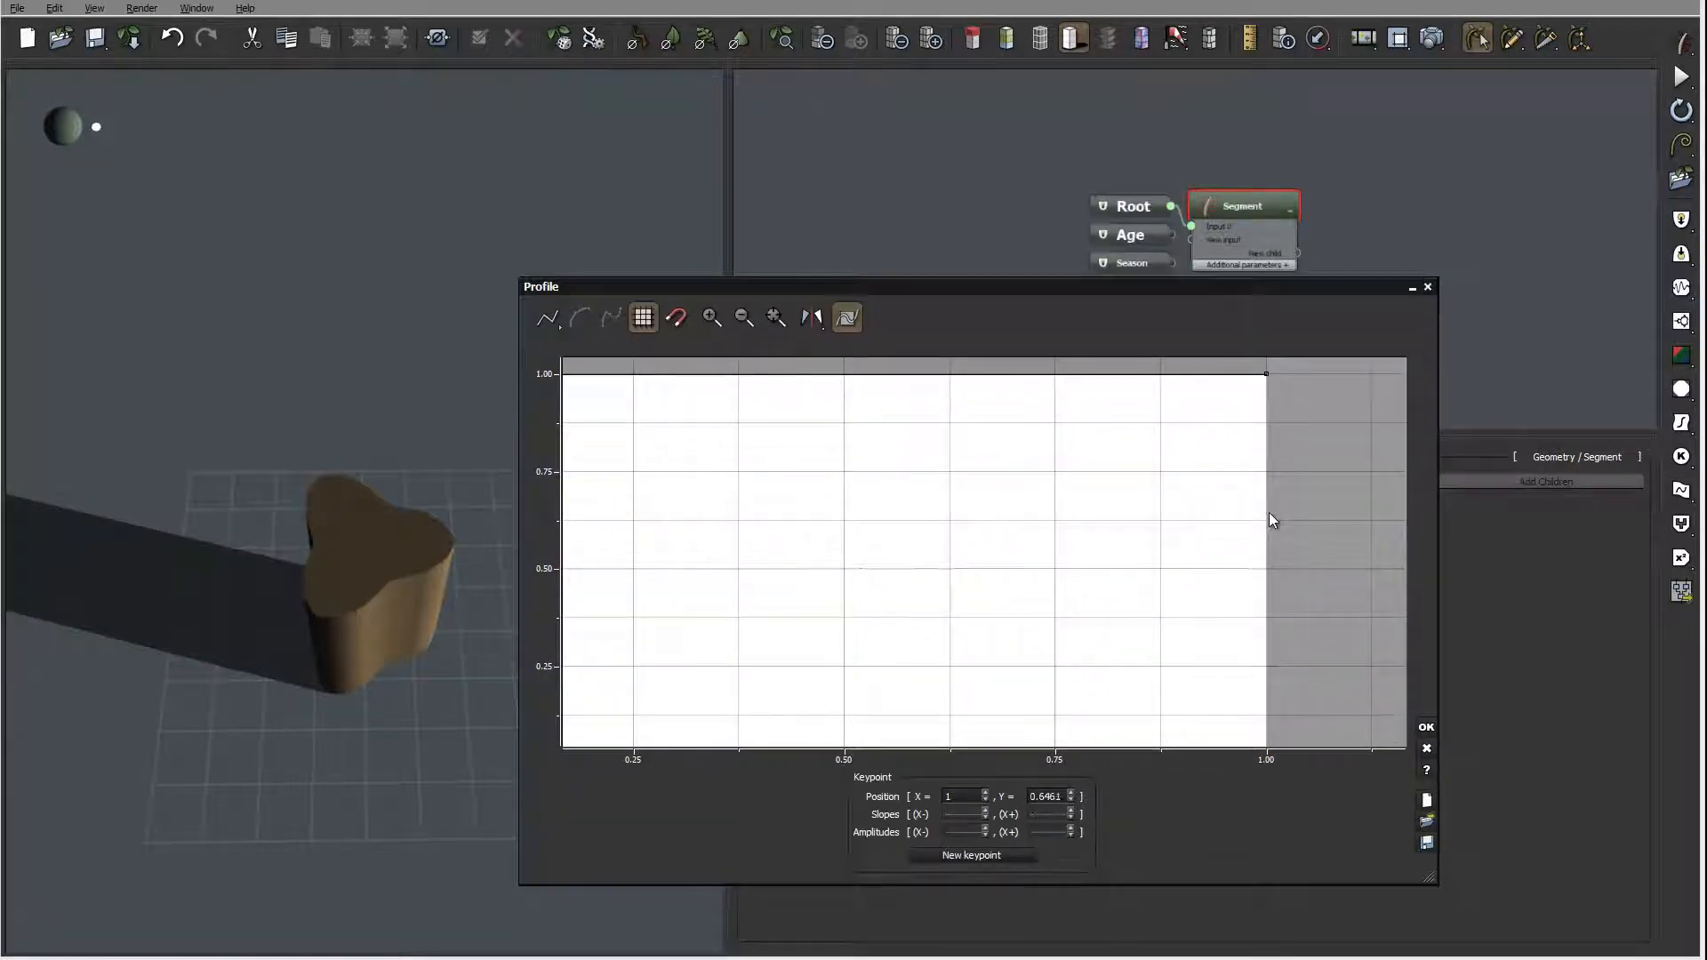
{"action": "left_click_drag", "start_coordinate": [1266, 376], "coordinate": [1286, 749]}
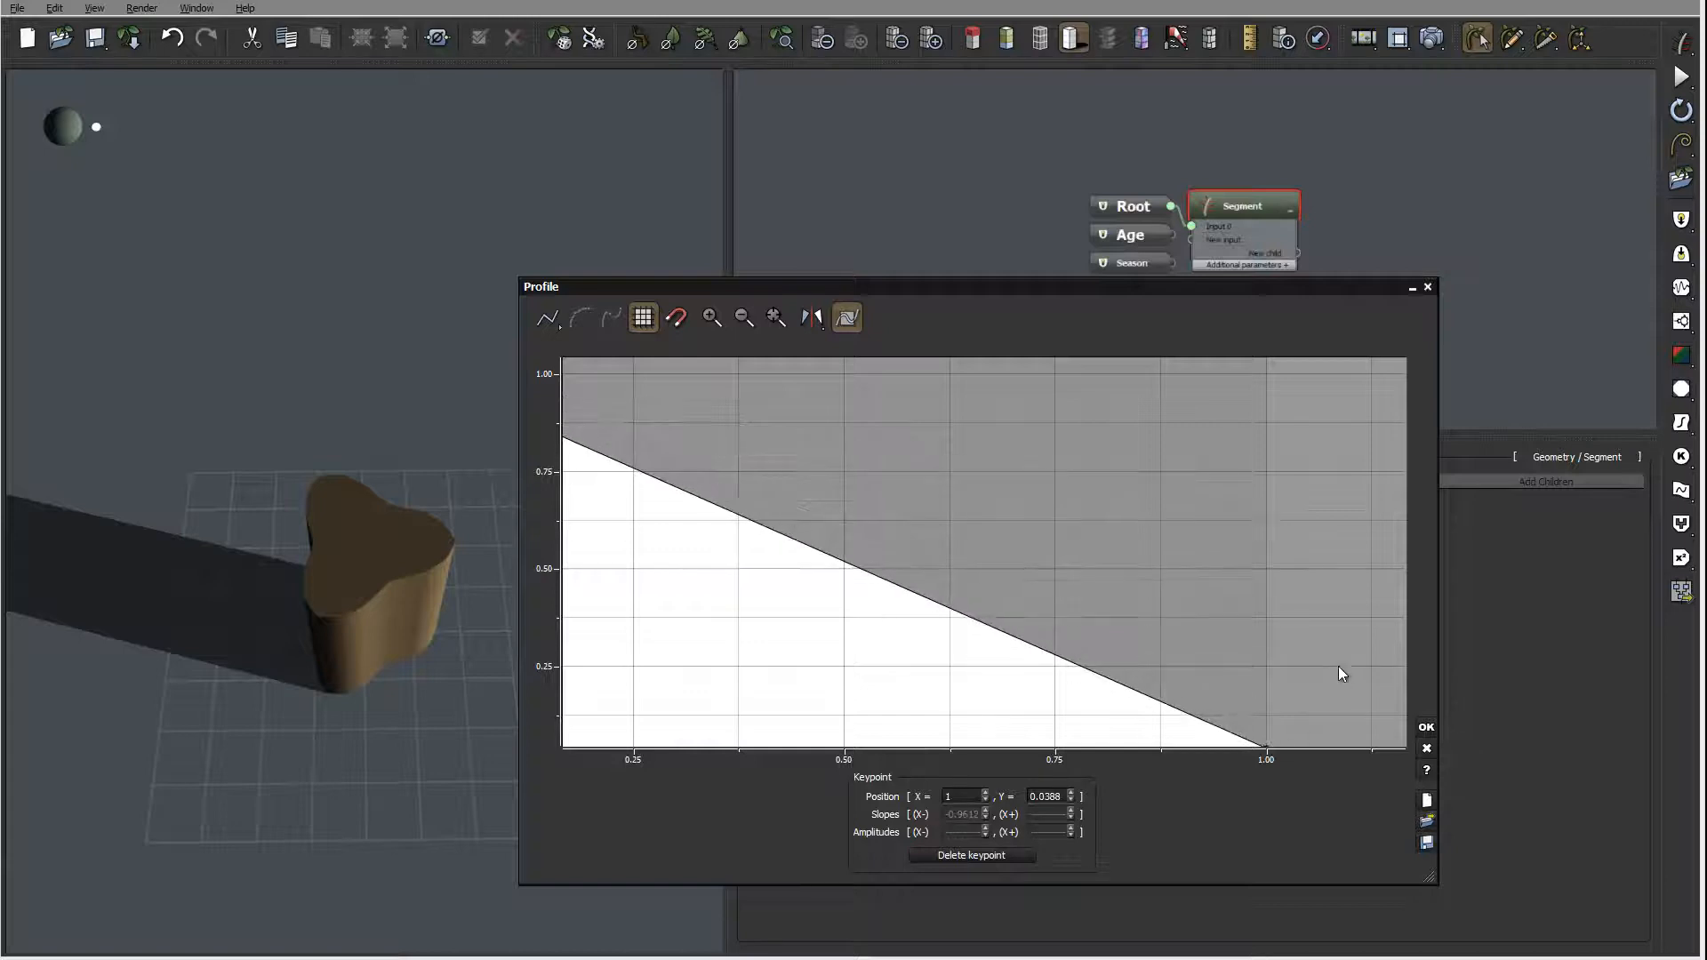
{"action": "middle_click_drag", "start_coordinate": [1339, 668], "coordinate": [1334, 463]}
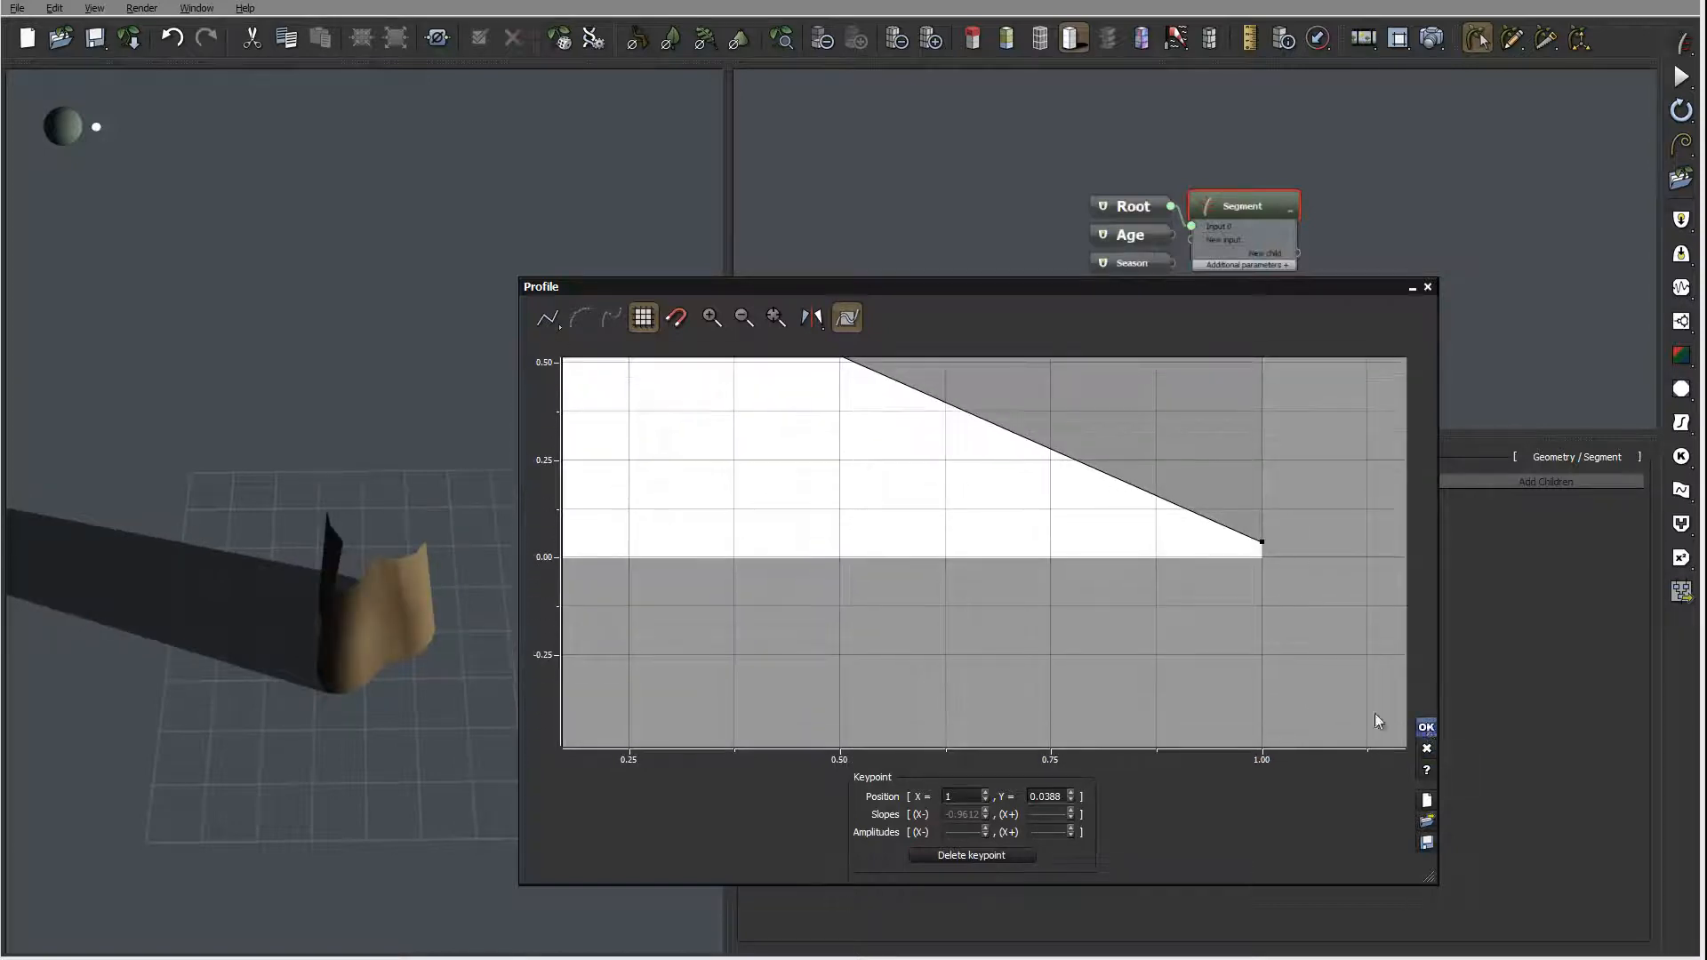
{"action": "left_click", "coordinate": [1426, 727]}
{"action": "middle_click_drag", "start_coordinate": [499, 572], "coordinate": [391, 614]}
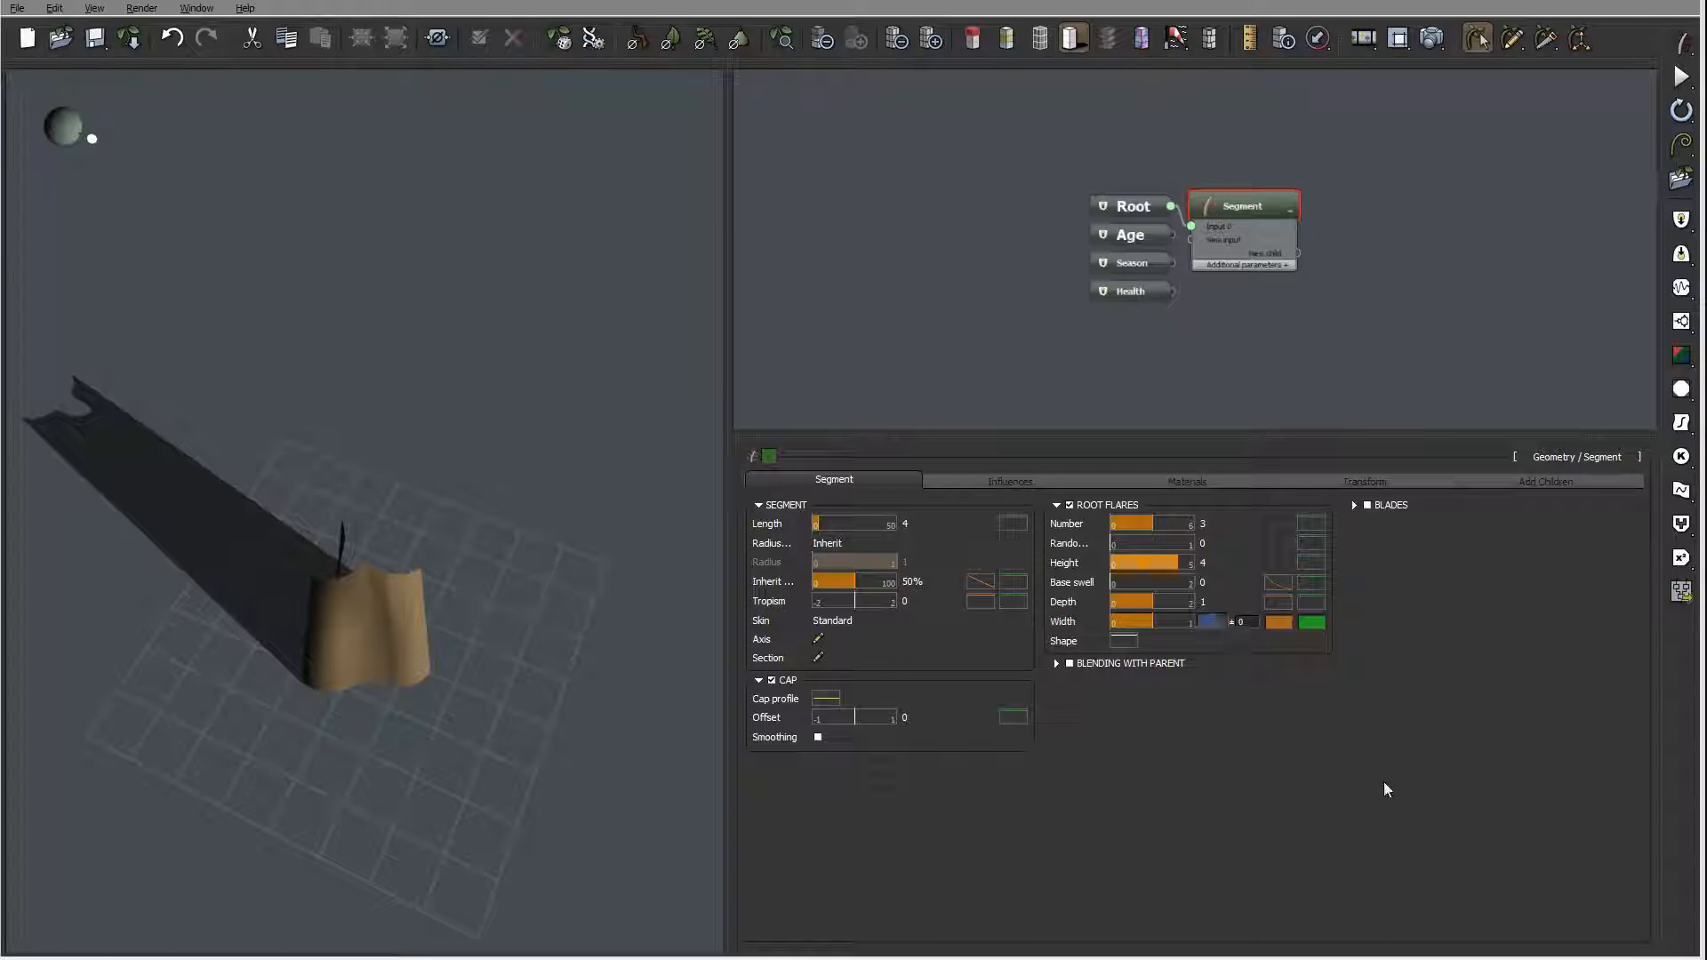
- Set the root flares' width to 0.6 and inspect the segment from another side
{"action": "type", "text": "0.6"}
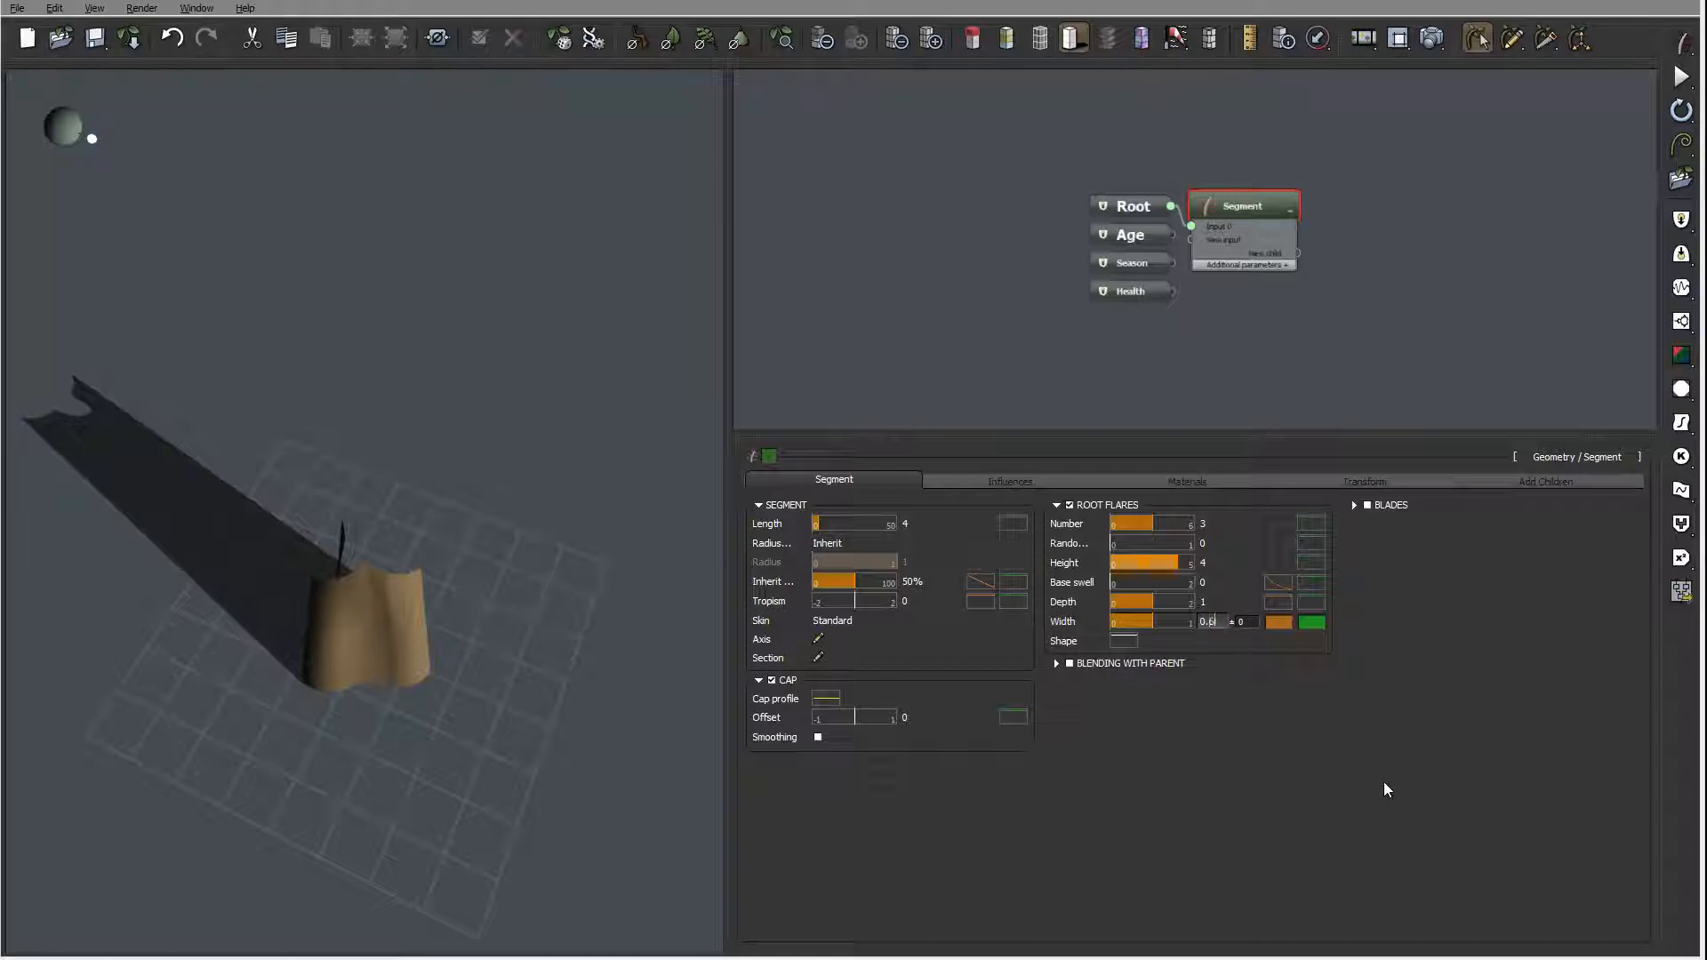
{"action": "key", "text": "Return"}
{"action": "middle_click_drag", "start_coordinate": [431, 575], "coordinate": [338, 579]}
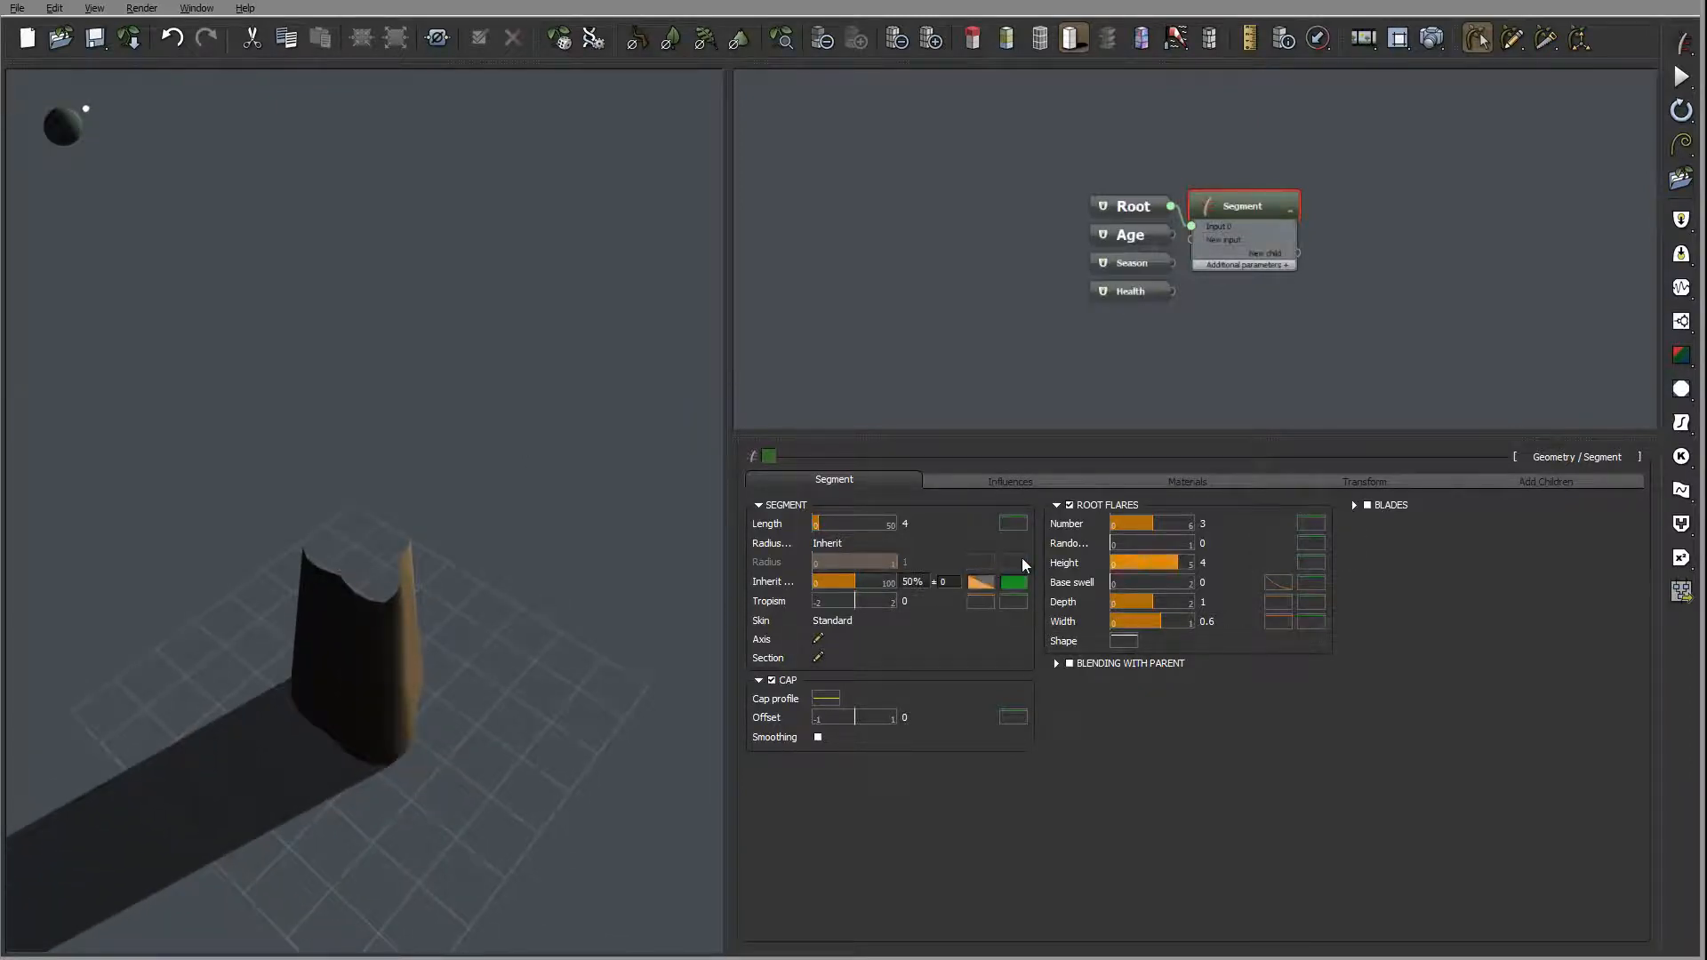
- Raise the radius inherit profile's end keypoint at X = 1 to about Y = 0.11, accepting the profile
{"action": "left_click", "coordinate": [1013, 583]}
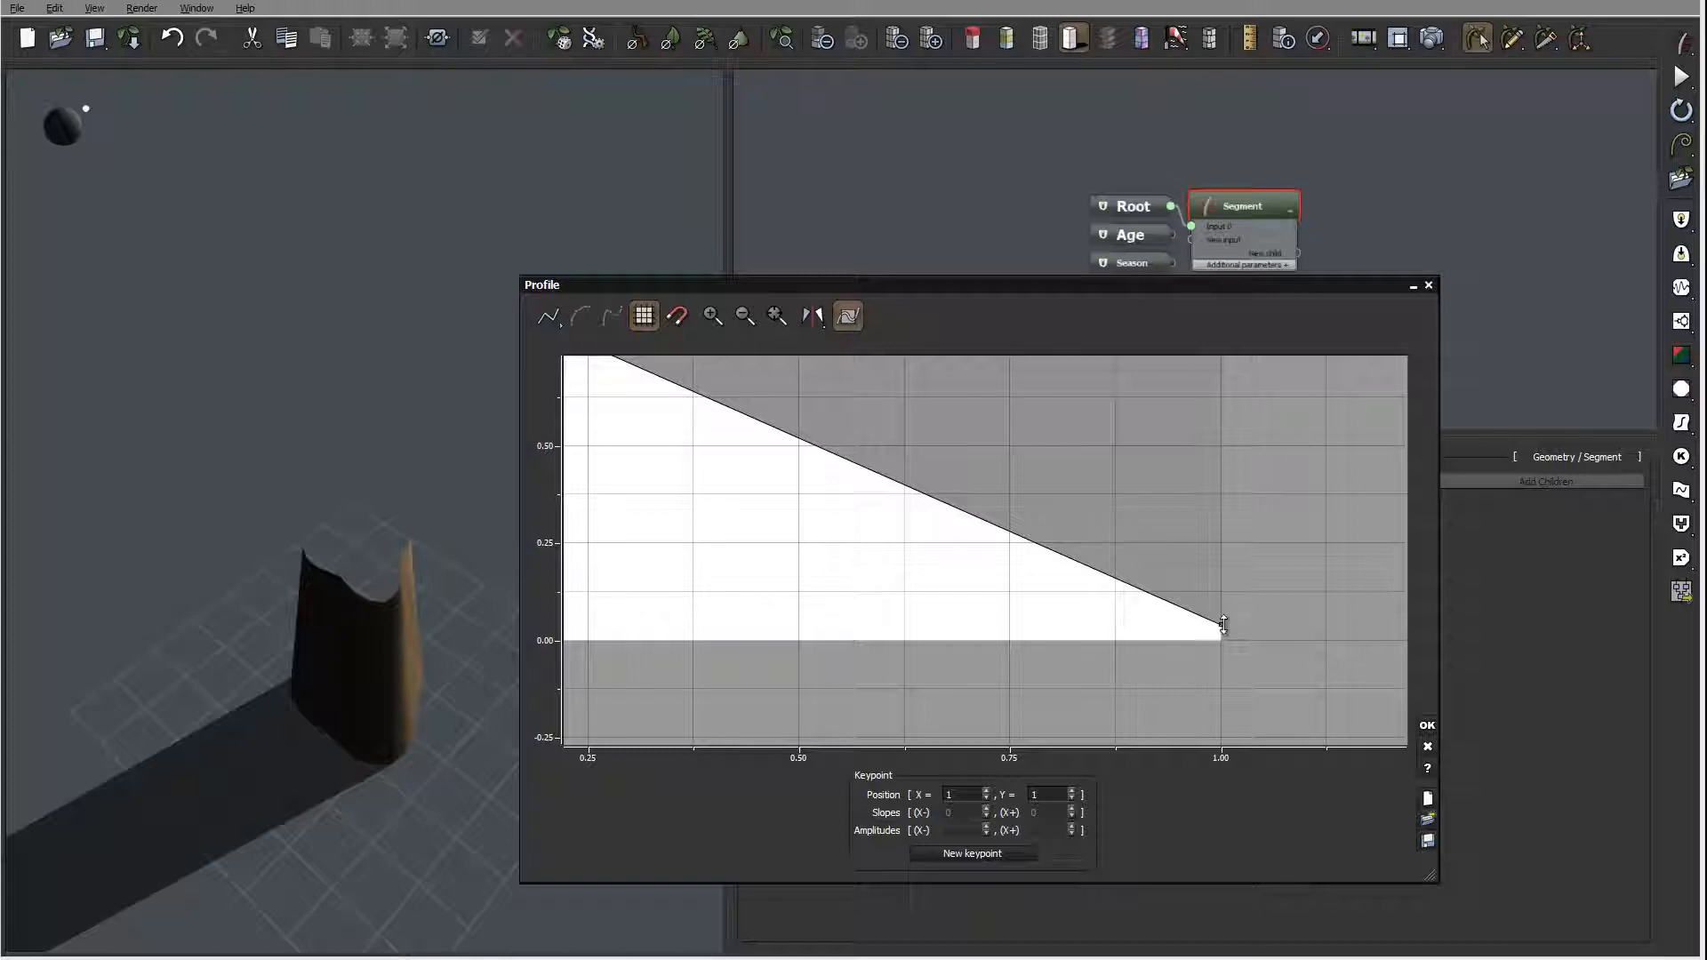
{"action": "left_click_drag", "start_coordinate": [1223, 625], "coordinate": [1231, 453]}
{"action": "middle_click_drag", "start_coordinate": [348, 659], "coordinate": [691, 551]}
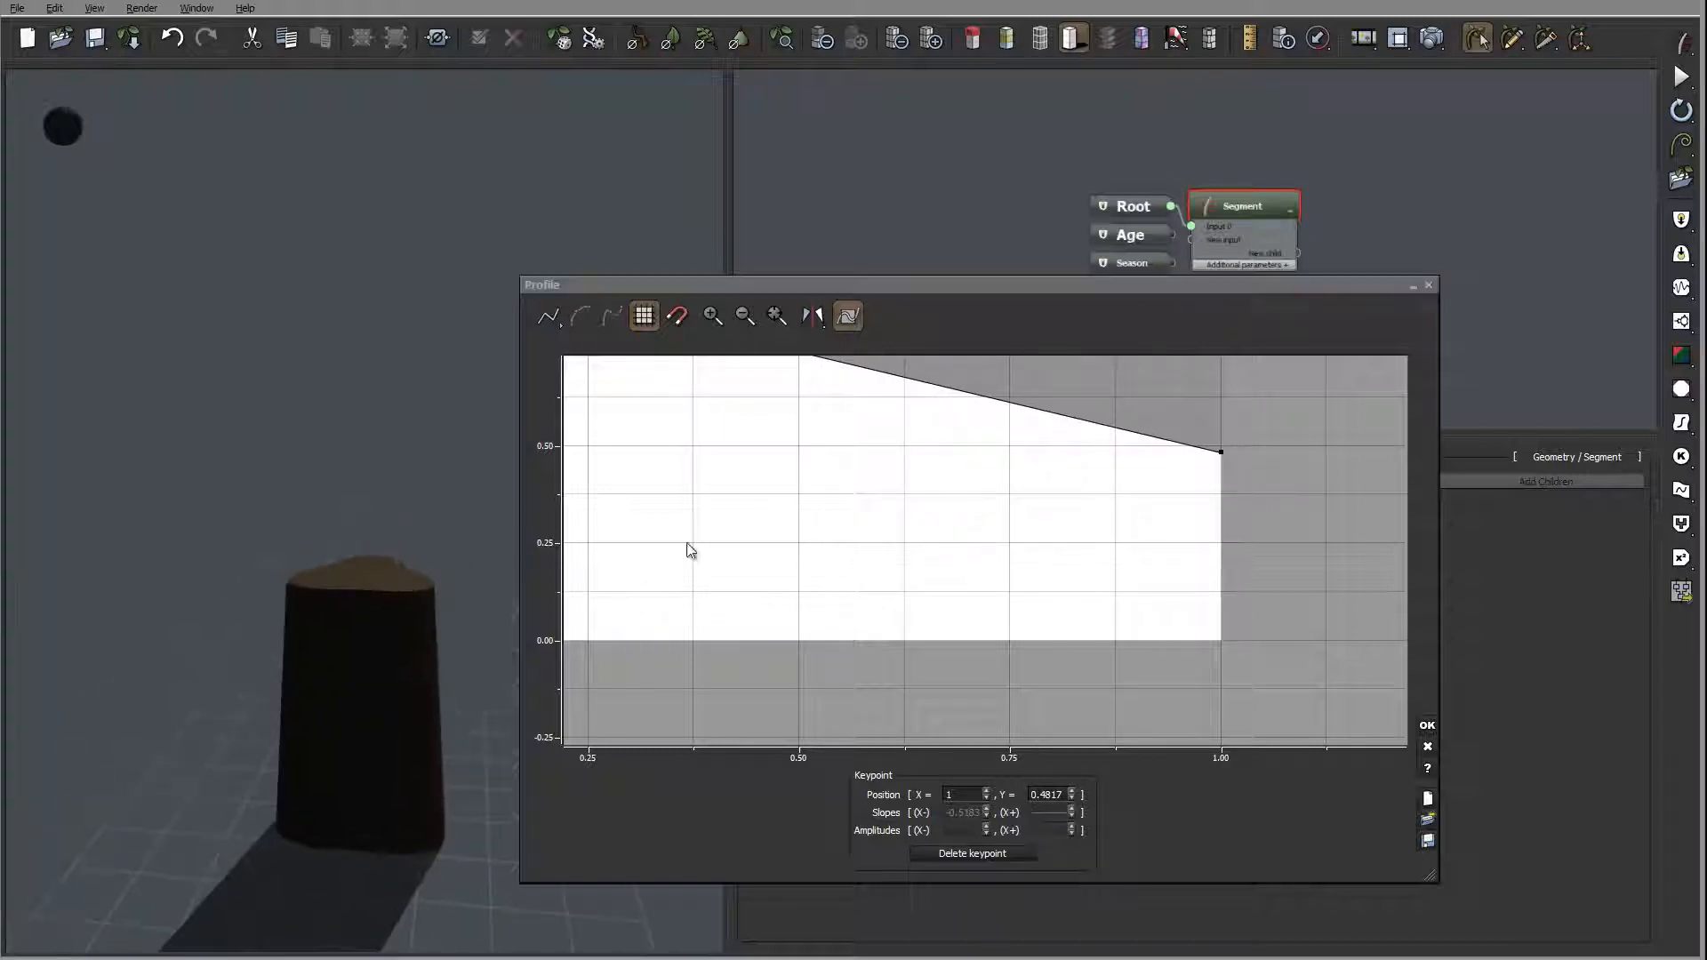
{"action": "left_click_drag", "start_coordinate": [1221, 453], "coordinate": [1219, 621]}
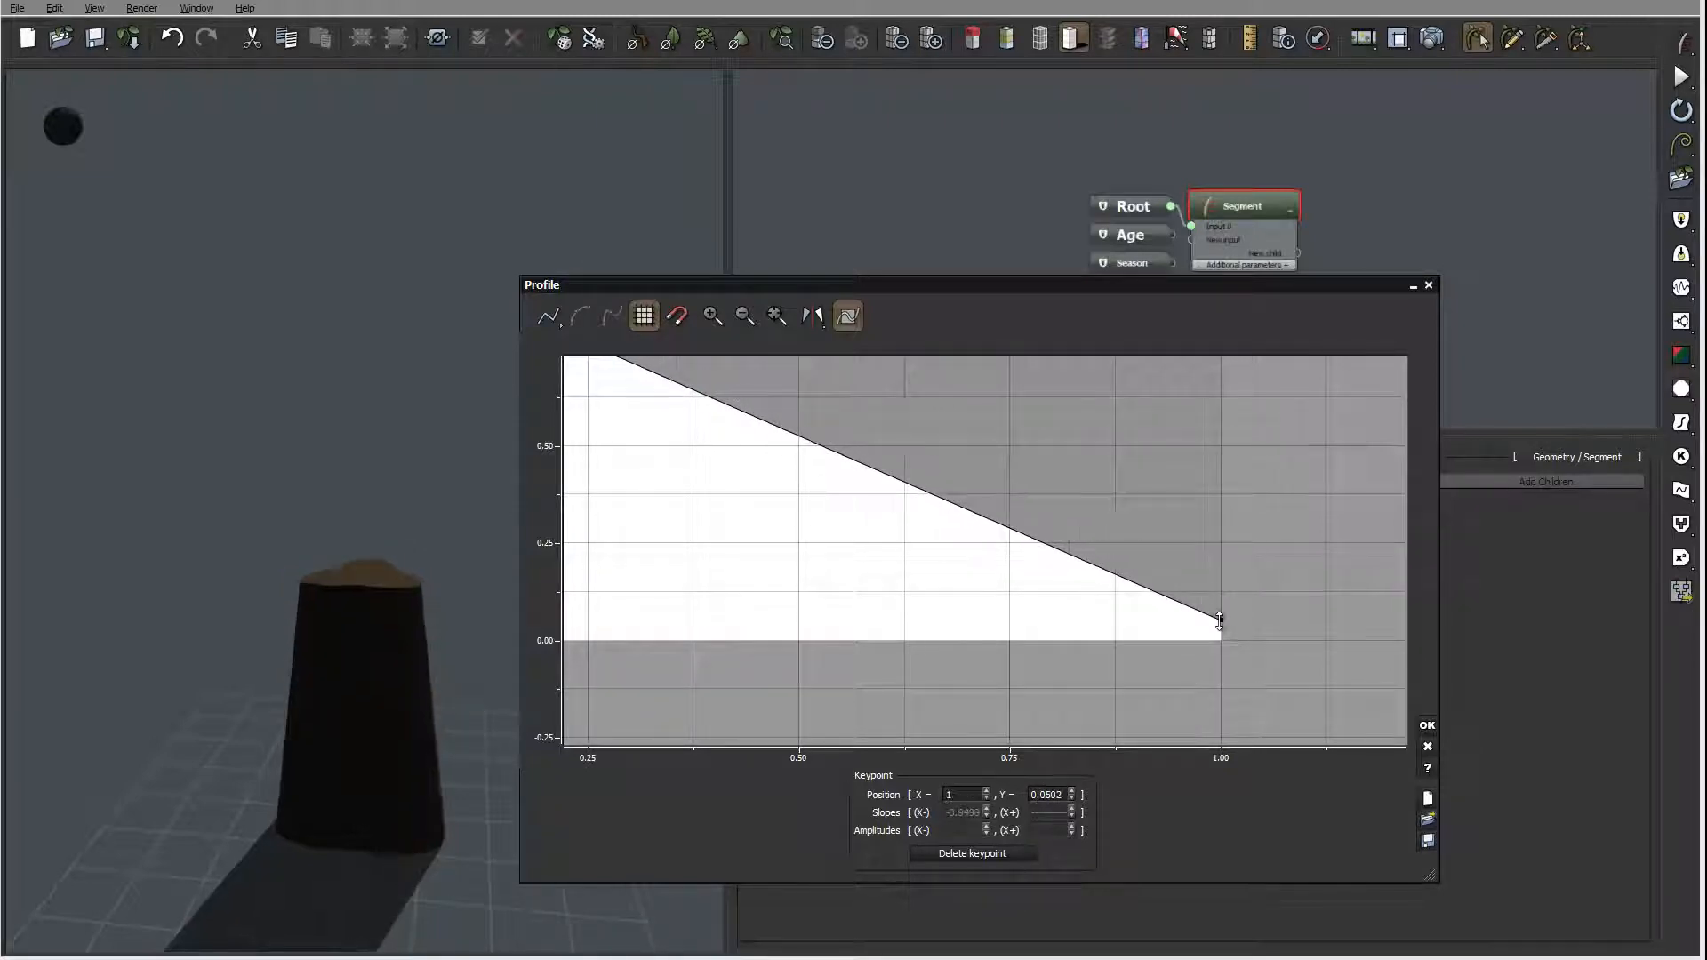
{"action": "left_click_drag", "start_coordinate": [389, 540], "coordinate": [374, 679]}
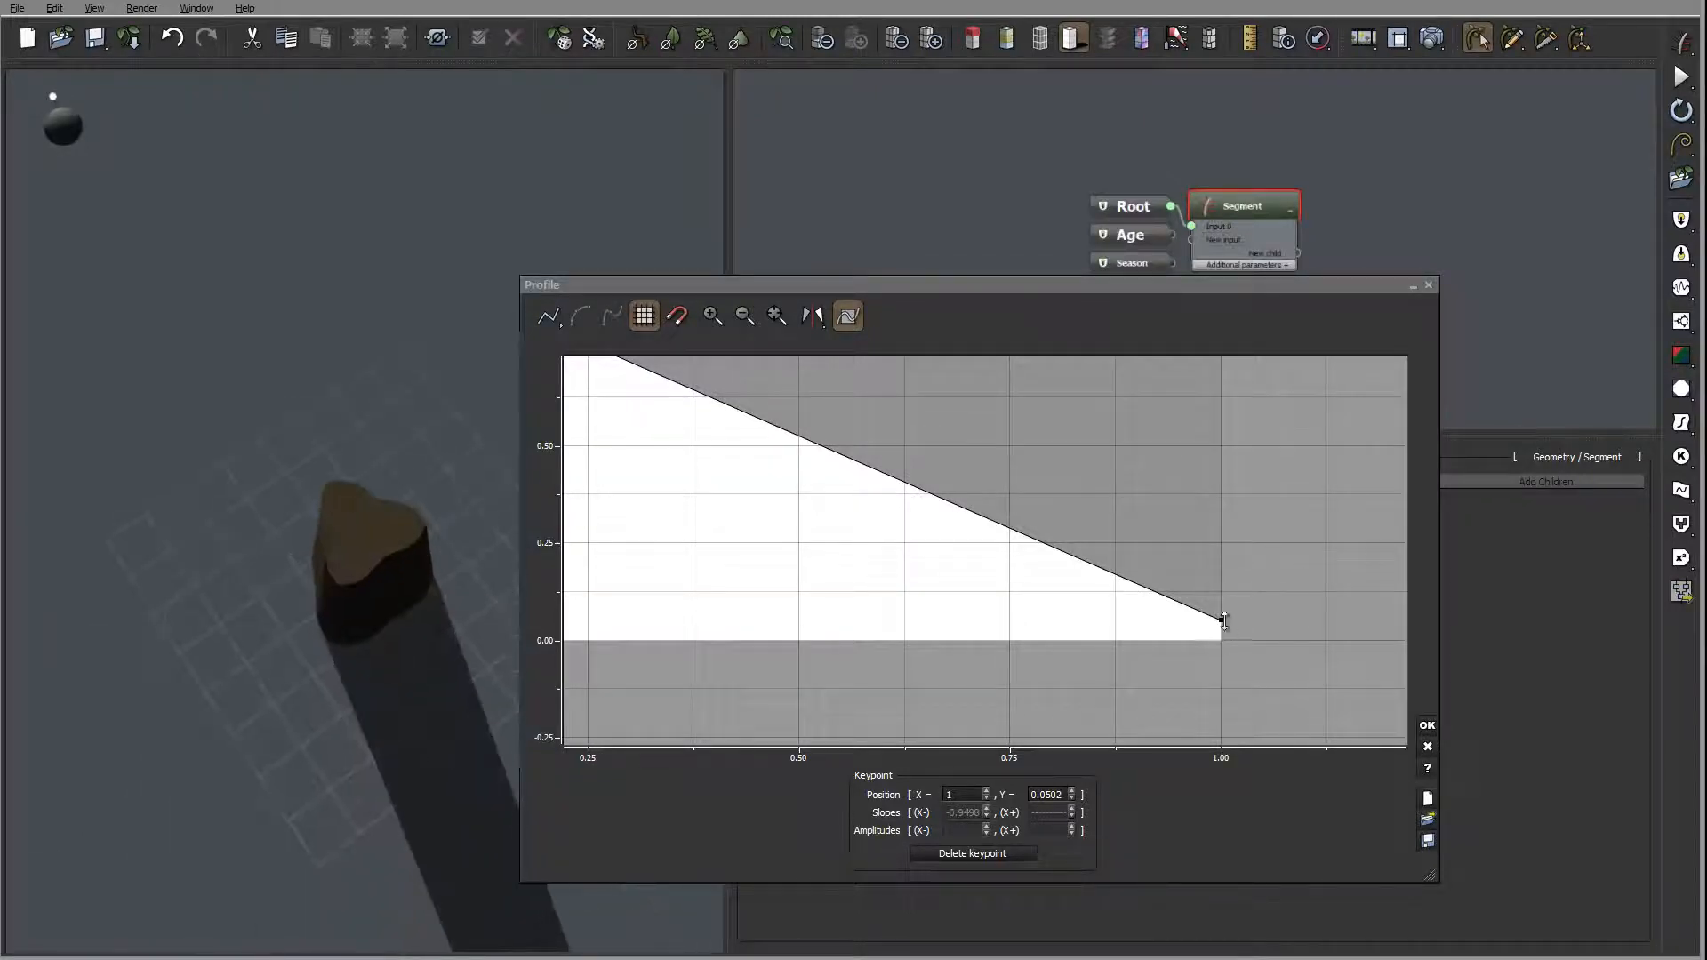
{"action": "left_click_drag", "start_coordinate": [1225, 622], "coordinate": [1224, 625]}
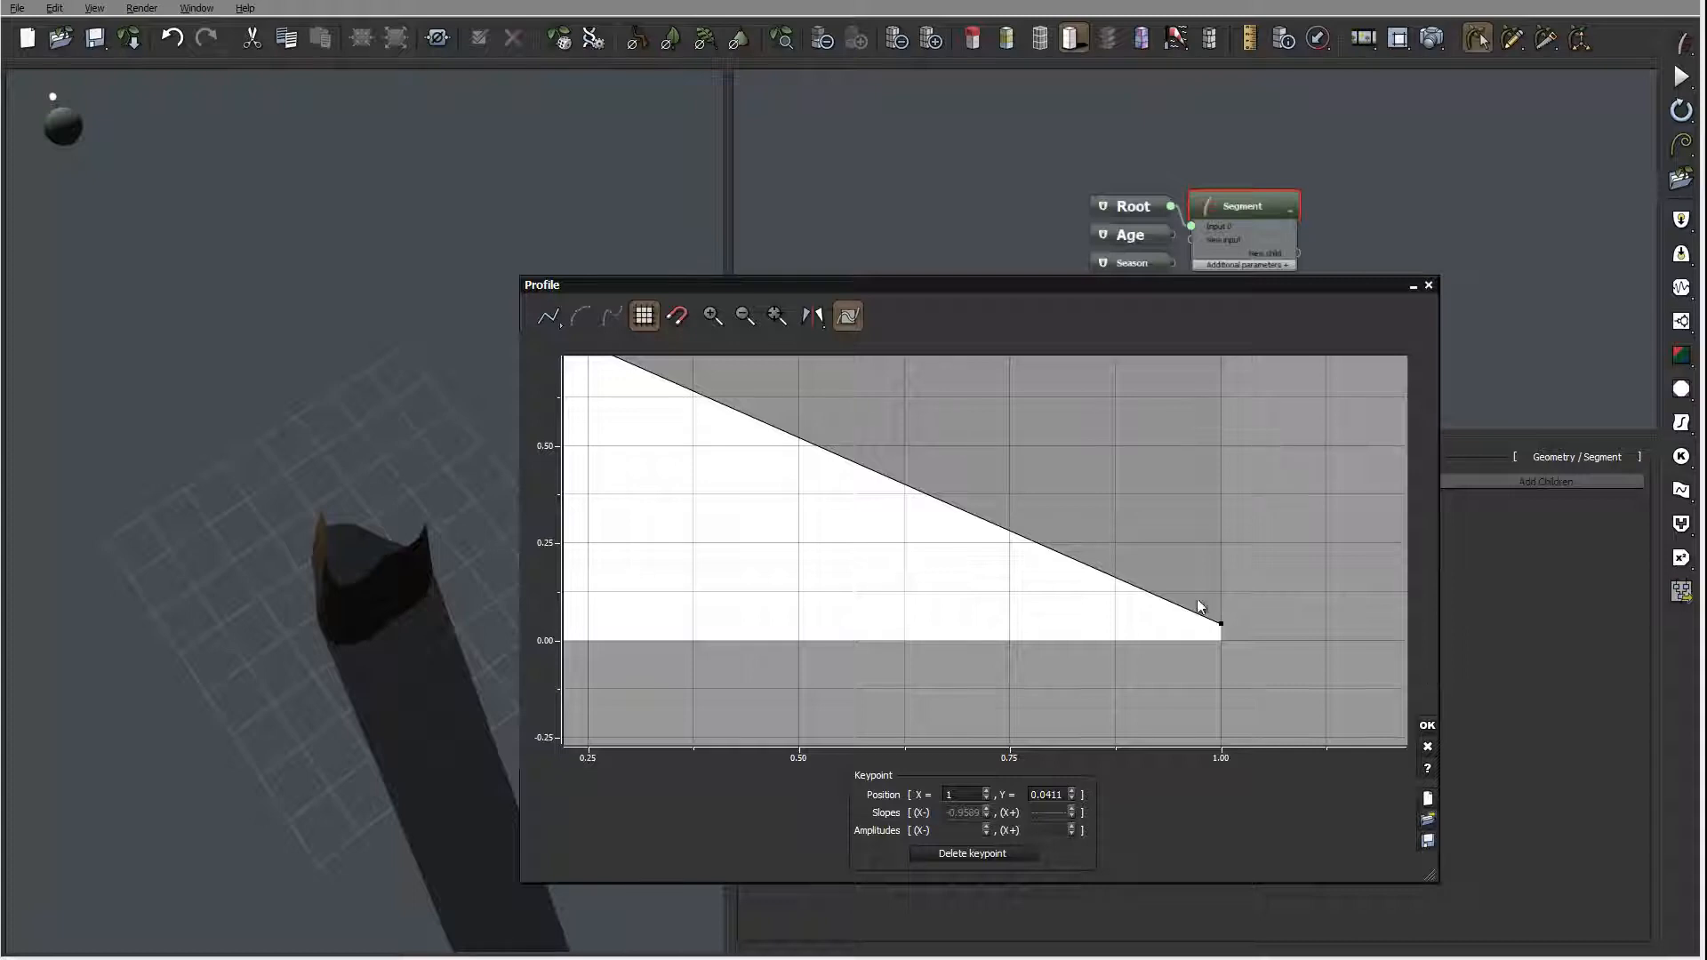
{"action": "left_click_drag", "start_coordinate": [1224, 622], "coordinate": [1224, 597]}
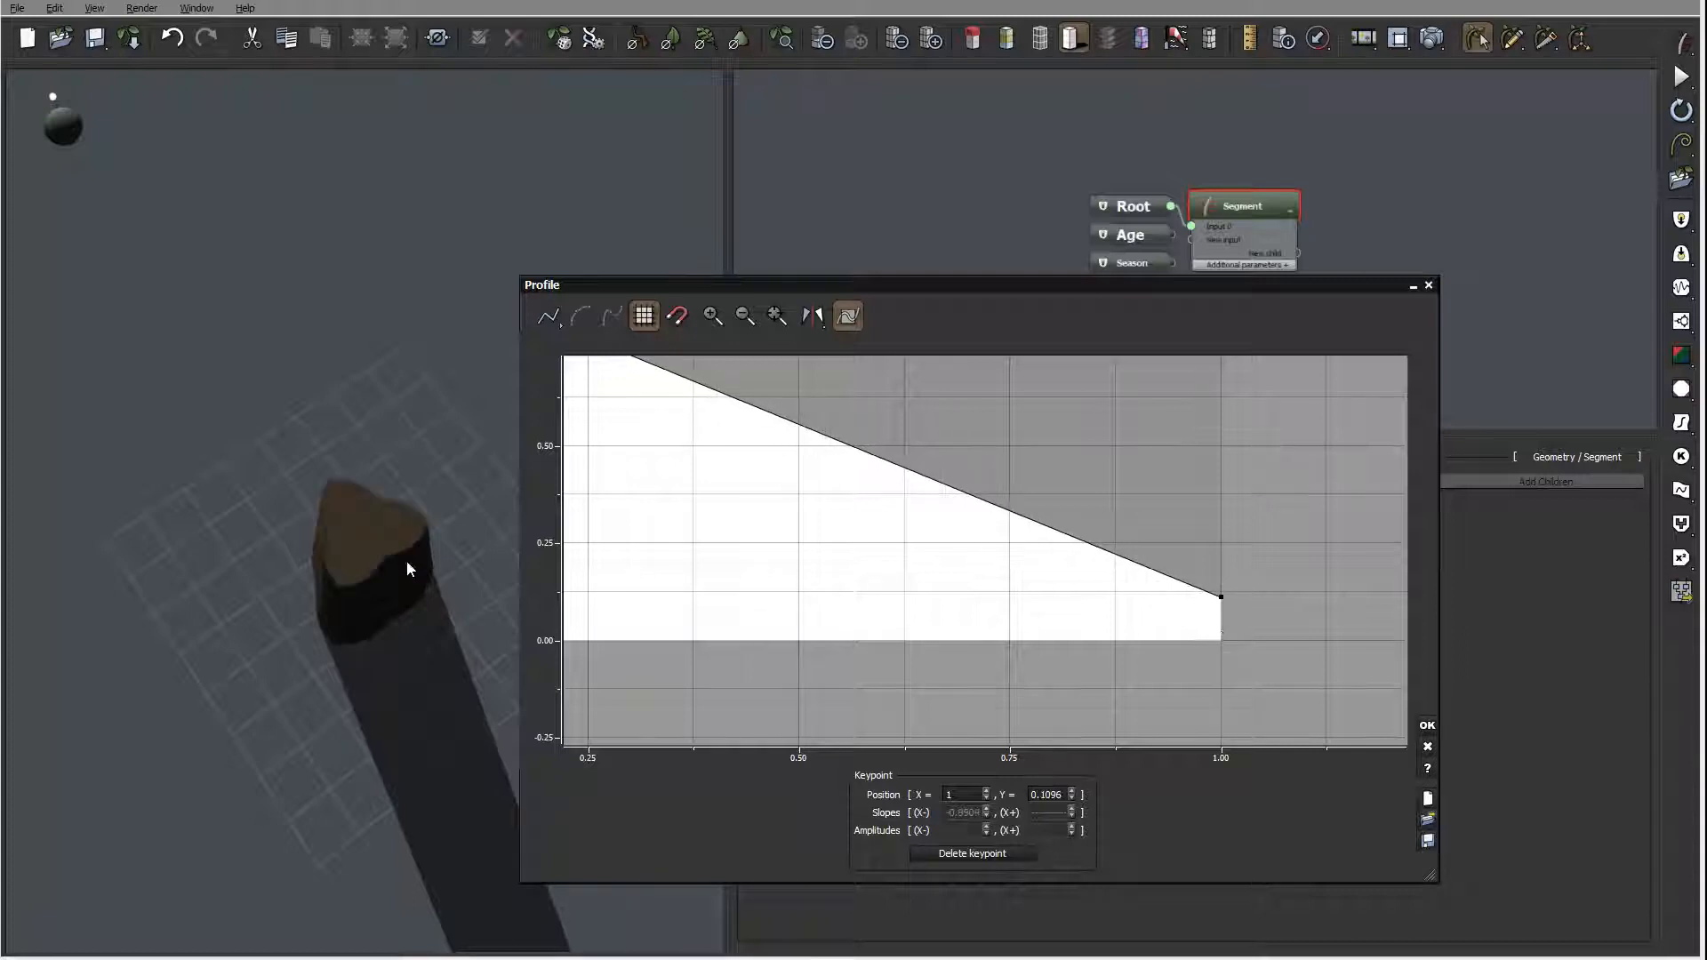
{"action": "left_click", "coordinate": [1426, 727]}
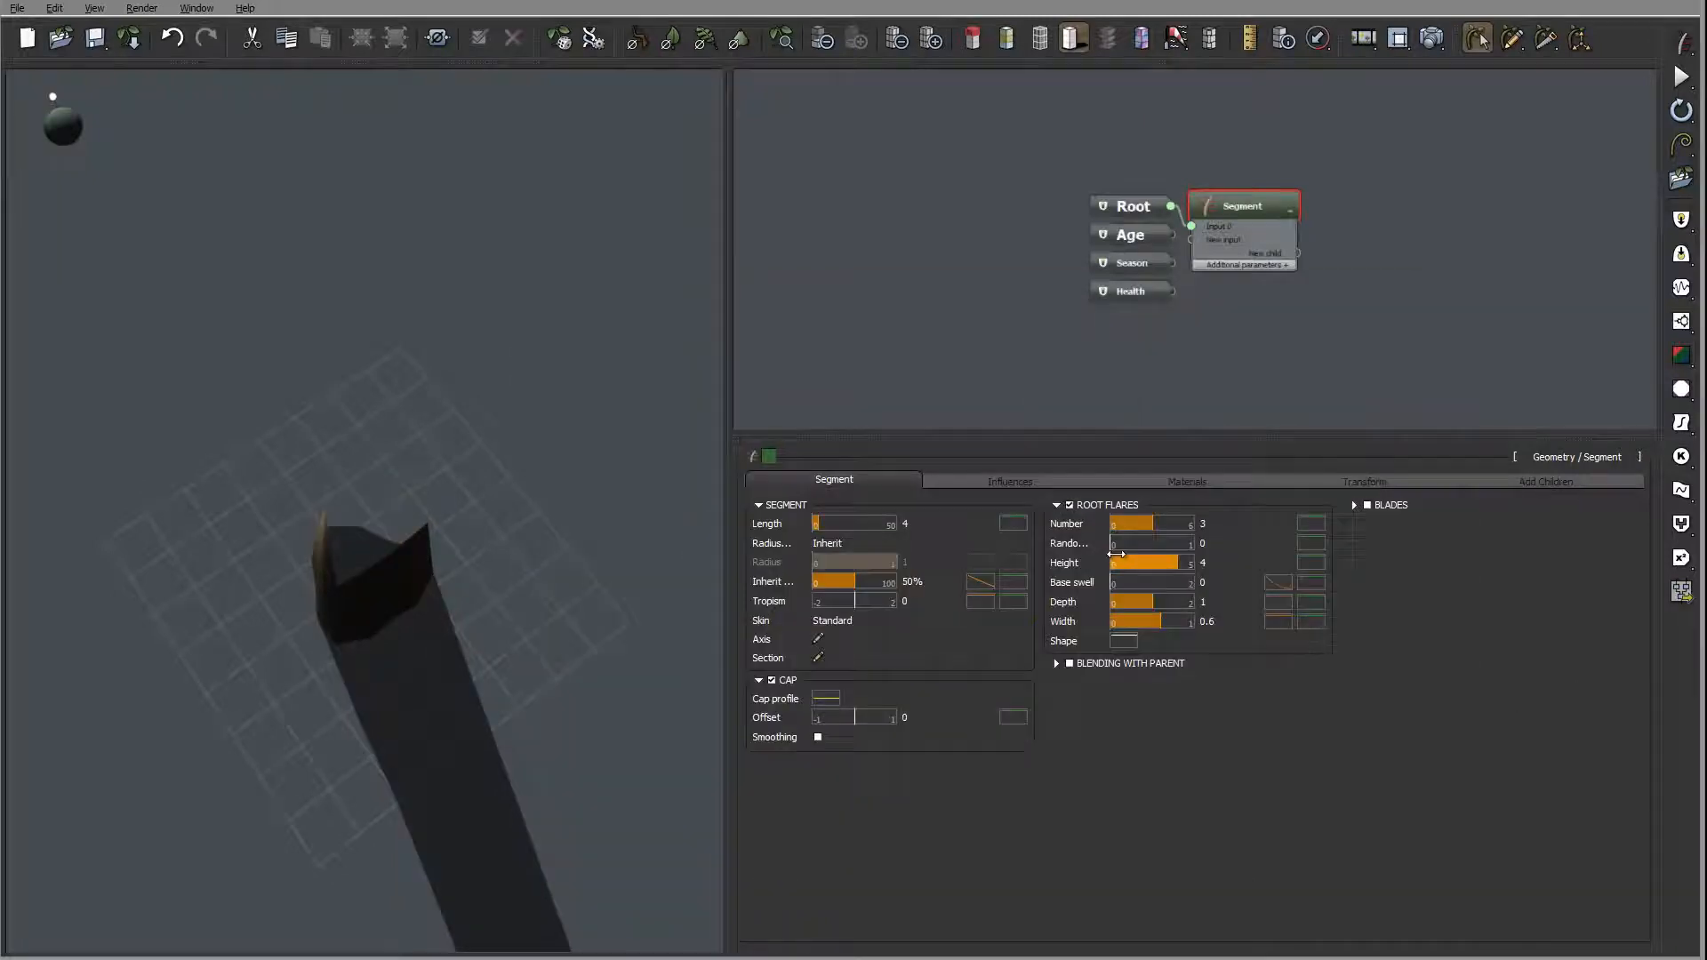
- Lower the root flare shape curve's two flanking keypoints and both end keypoints to about Y = 0.76, accepting the curve
{"action": "left_click", "coordinate": [1124, 641]}
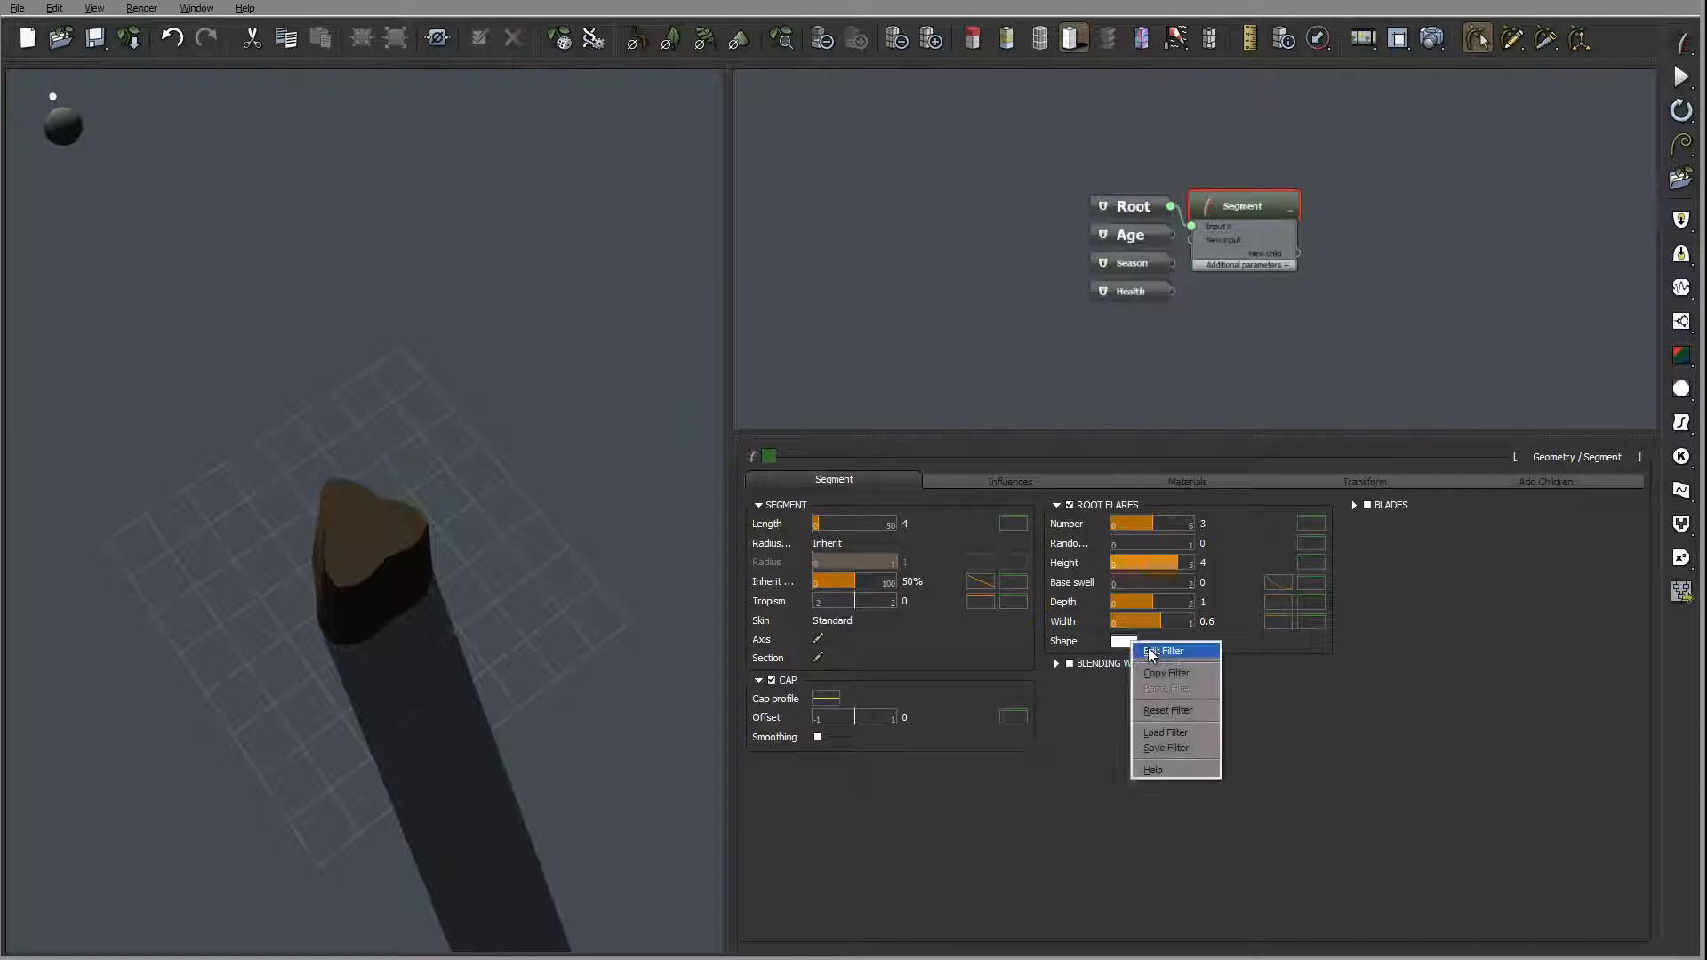
{"action": "left_click", "coordinate": [1156, 656]}
{"action": "left_click_drag", "start_coordinate": [1078, 538], "coordinate": [1283, 549]}
{"action": "left_click_drag", "start_coordinate": [865, 500], "coordinate": [851, 551]}
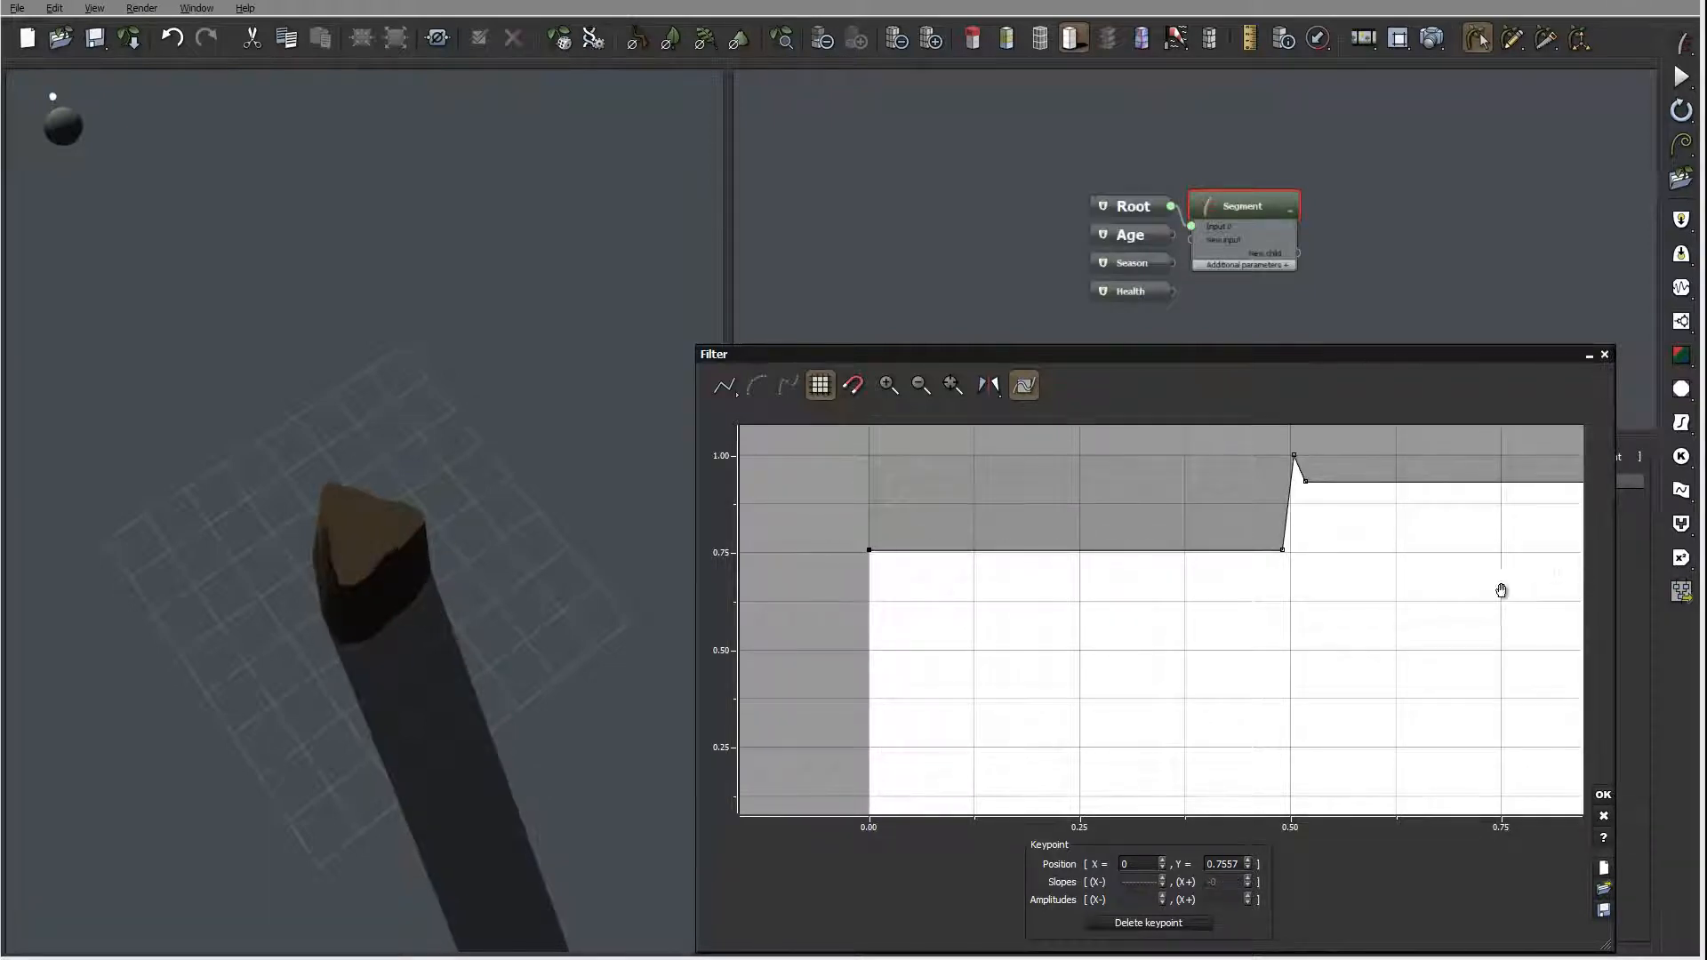
{"action": "left_click_drag", "start_coordinate": [1502, 591], "coordinate": [1163, 569]}
{"action": "left_click_drag", "start_coordinate": [969, 460], "coordinate": [967, 530]}
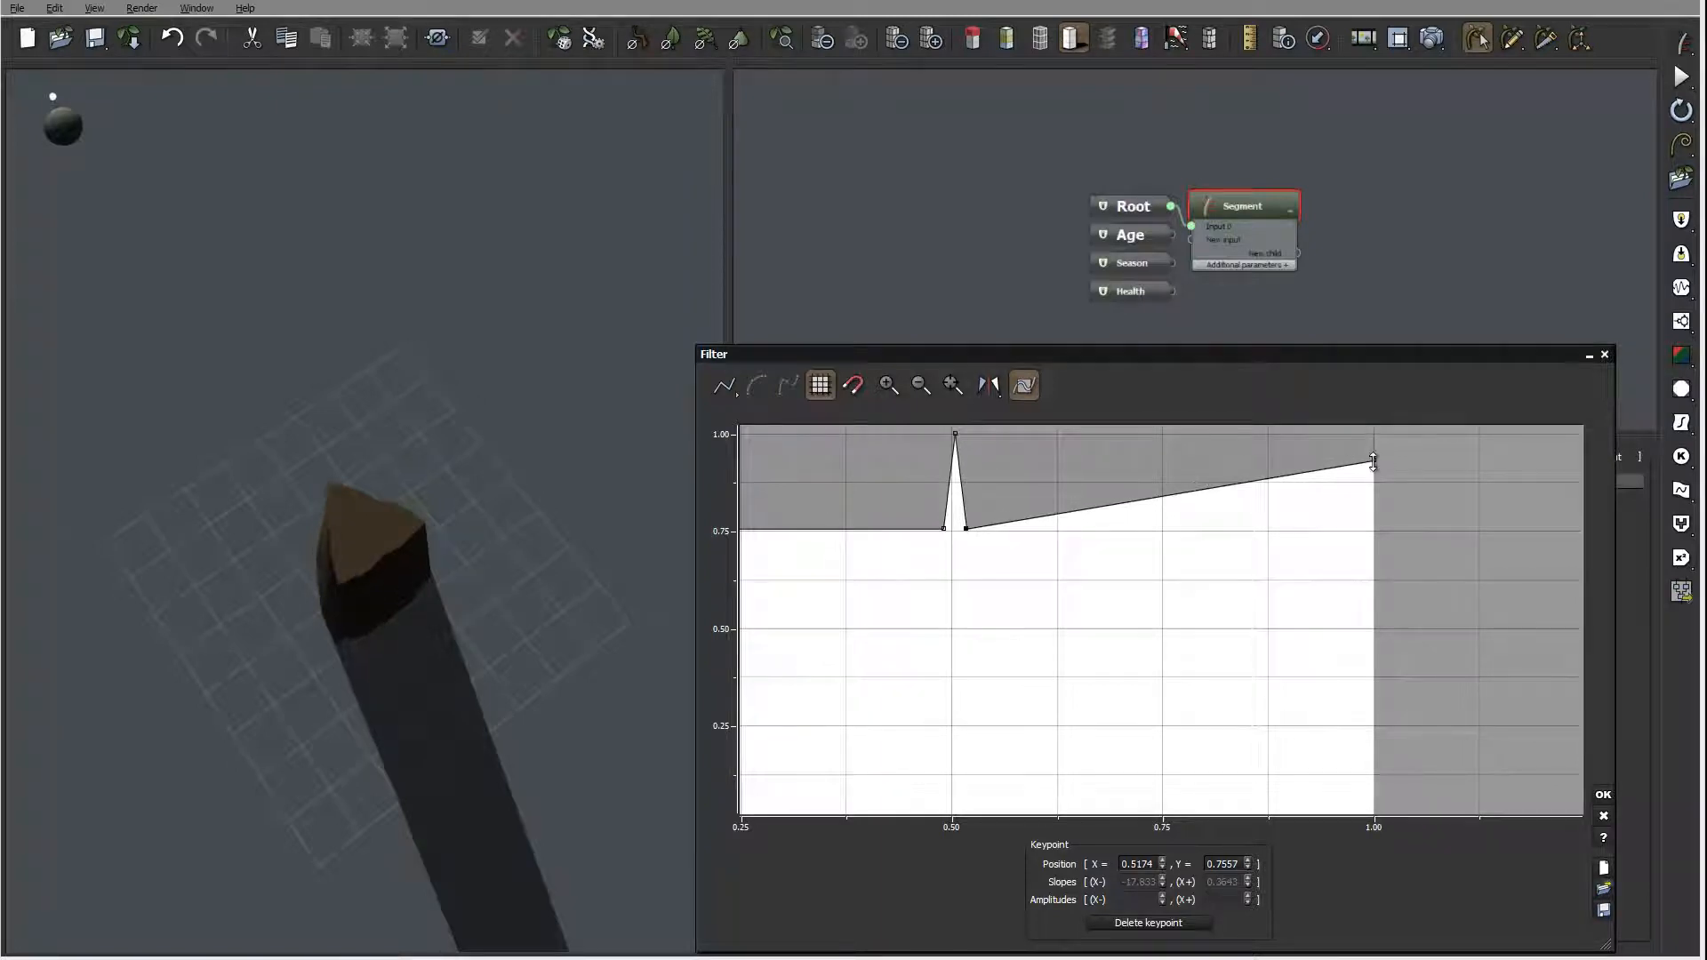
{"action": "left_click_drag", "start_coordinate": [1374, 461], "coordinate": [1337, 524]}
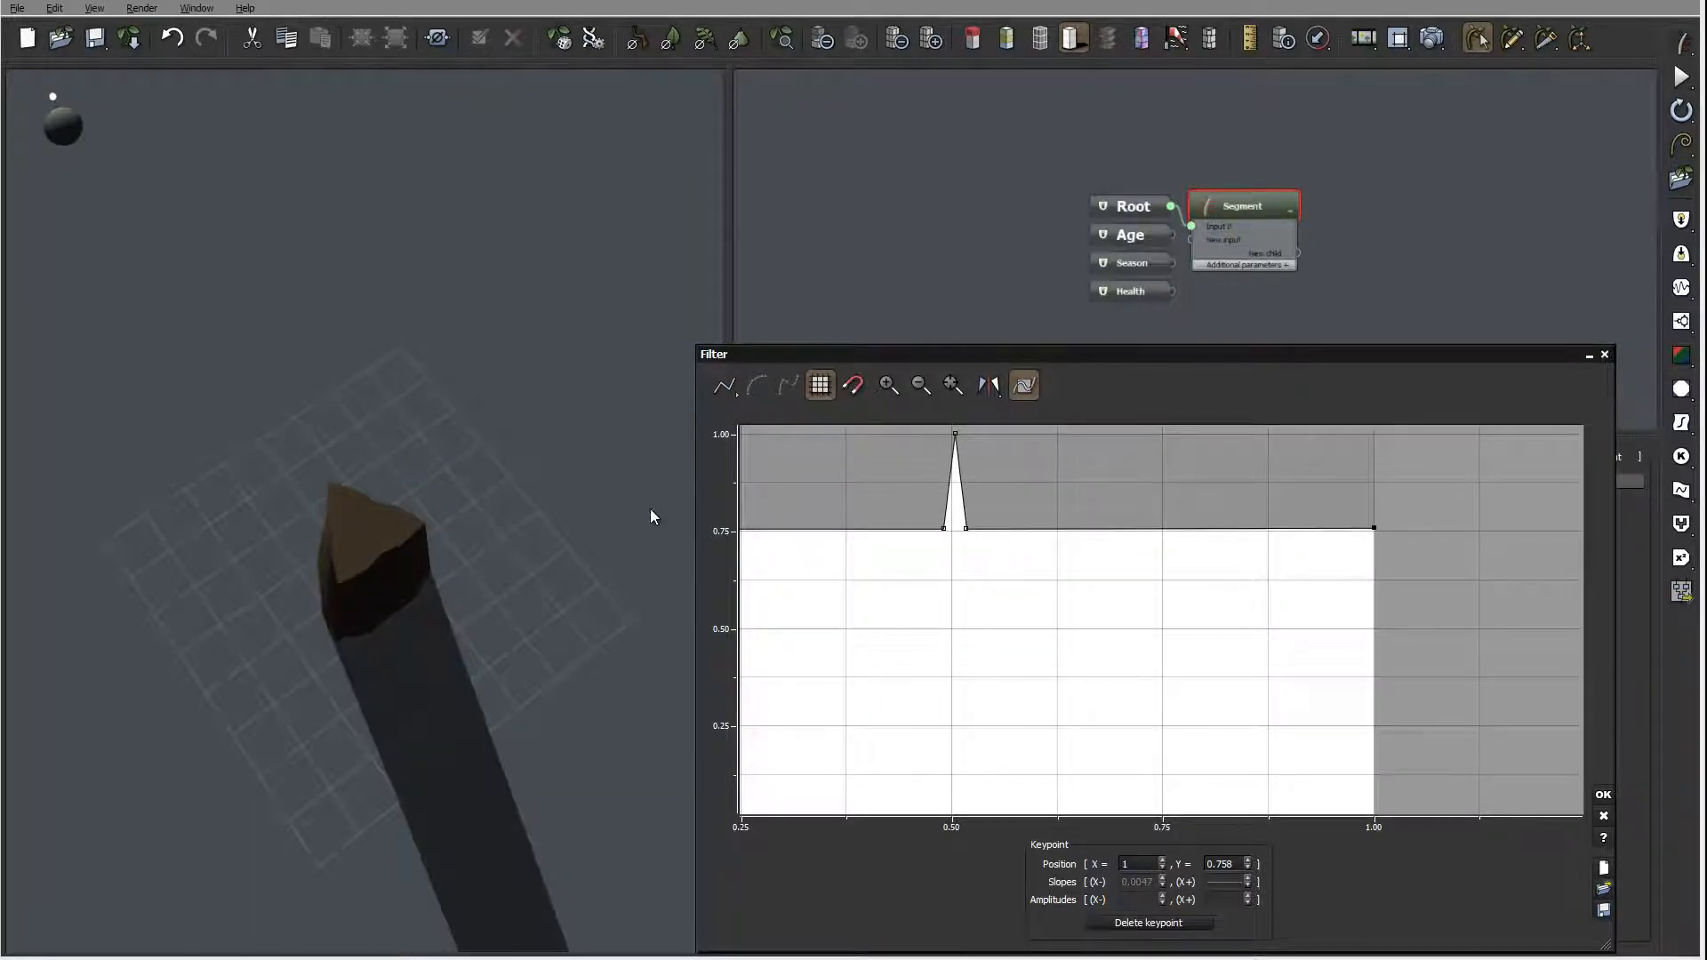
{"action": "left_click_drag", "start_coordinate": [654, 516], "coordinate": [382, 747]}
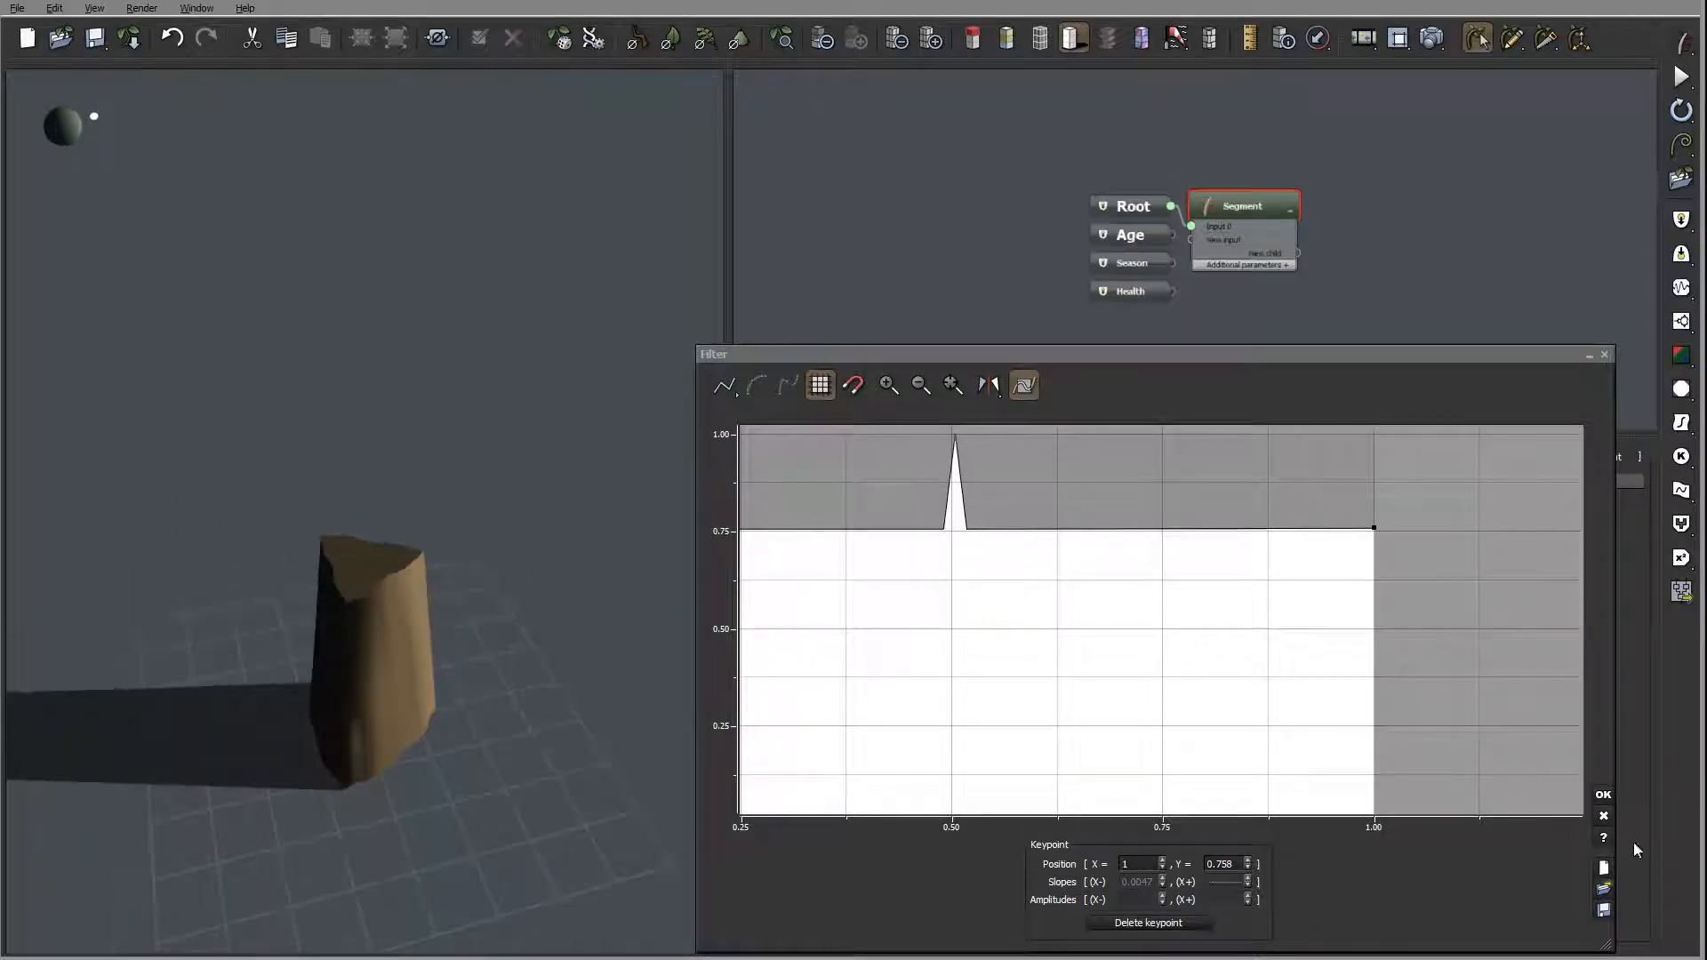
{"action": "left_click", "coordinate": [1603, 794]}
- Set the root flares' number to 4 and inspect the segment's four-sided form from several sides
{"action": "left_click_drag", "start_coordinate": [237, 419], "coordinate": [441, 438]}
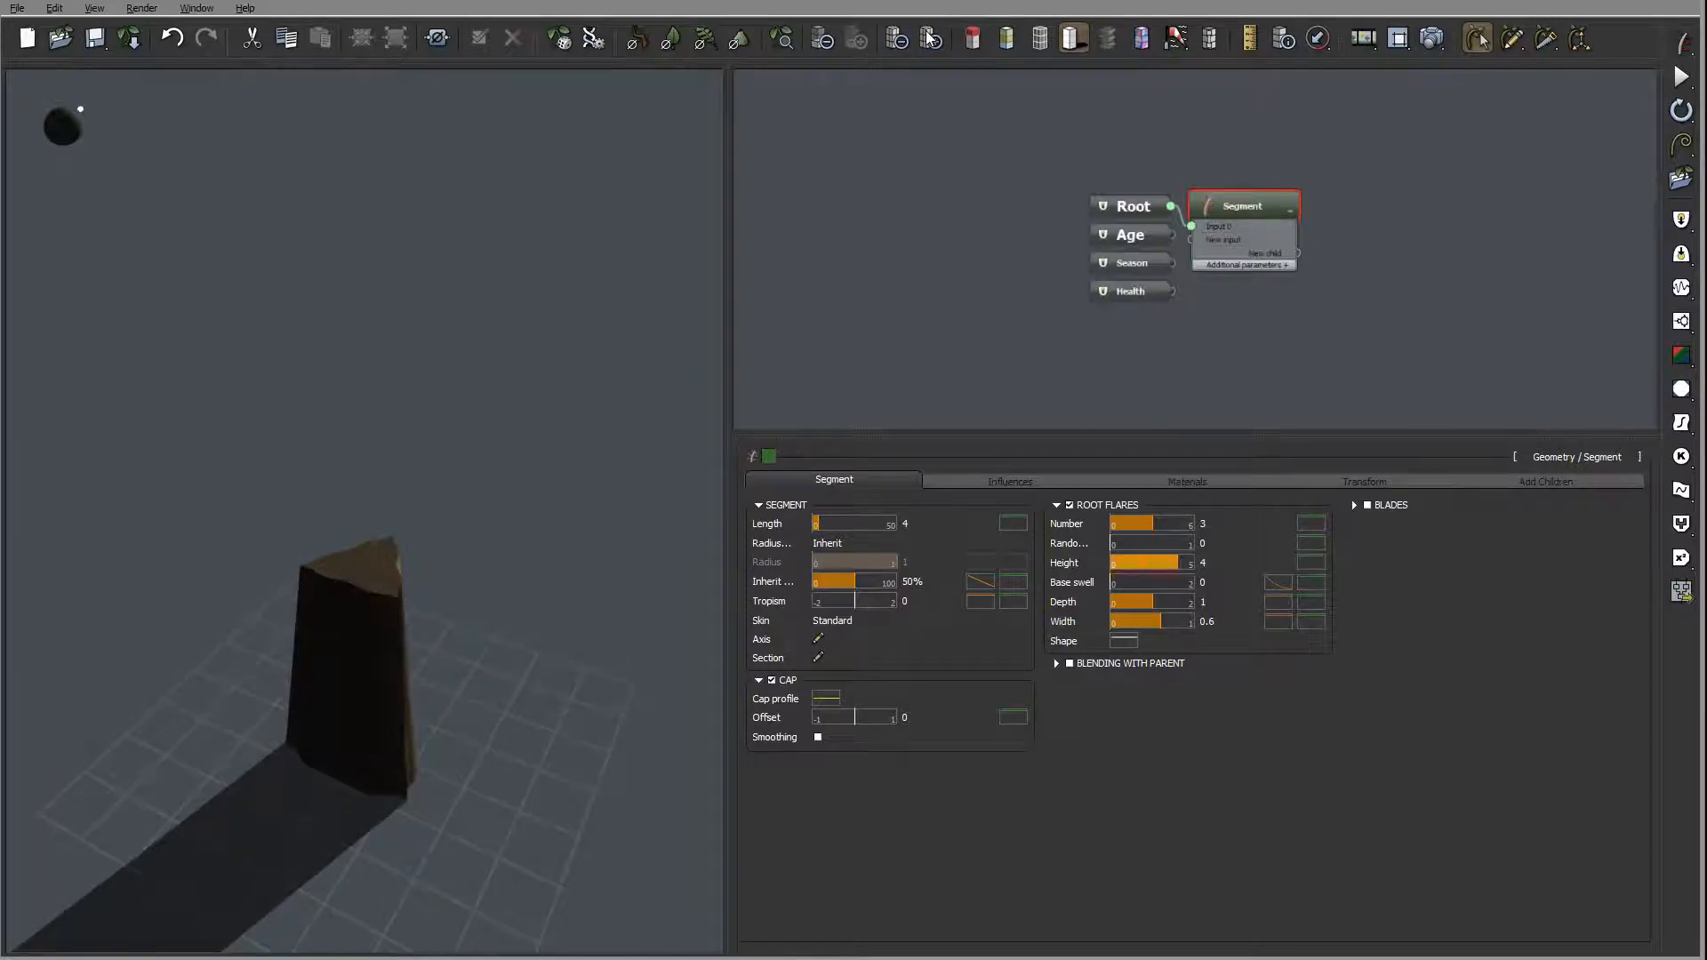
{"action": "left_click_drag", "start_coordinate": [599, 301], "coordinate": [498, 614]}
{"action": "left_click", "coordinate": [1204, 524]}
{"action": "type", "text": "4"}
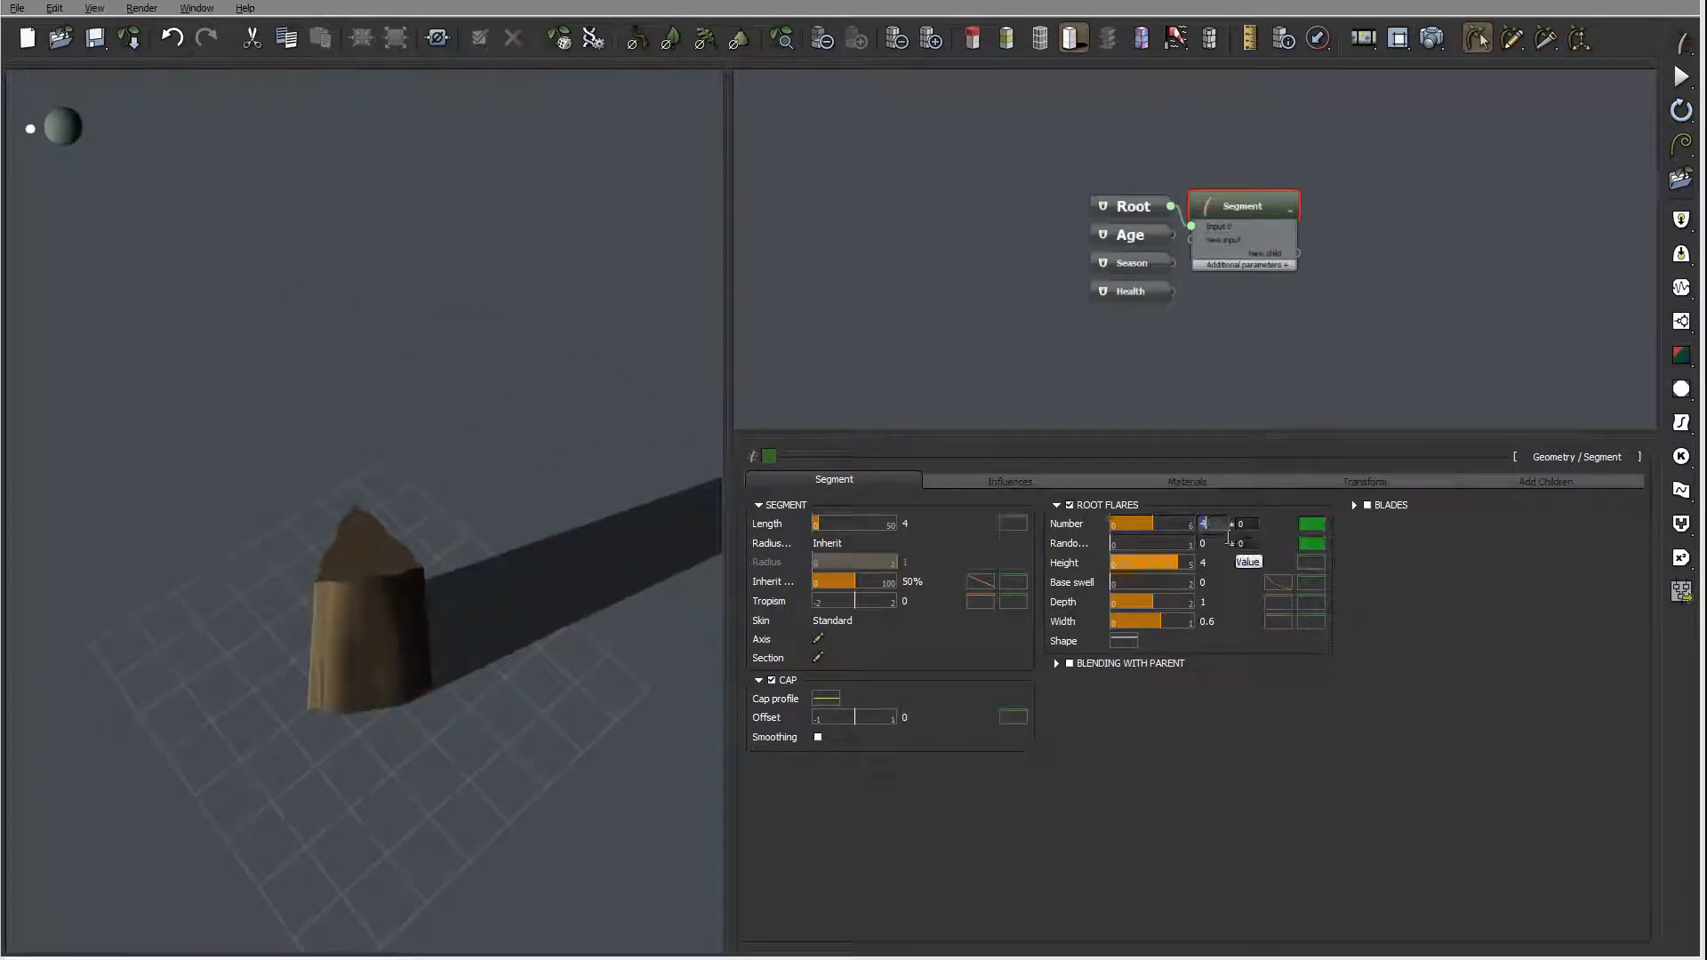
{"action": "key", "text": "Return"}
{"action": "left_click_drag", "start_coordinate": [514, 484], "coordinate": [422, 589]}
{"action": "left_click_drag", "start_coordinate": [462, 517], "coordinate": [302, 578]}
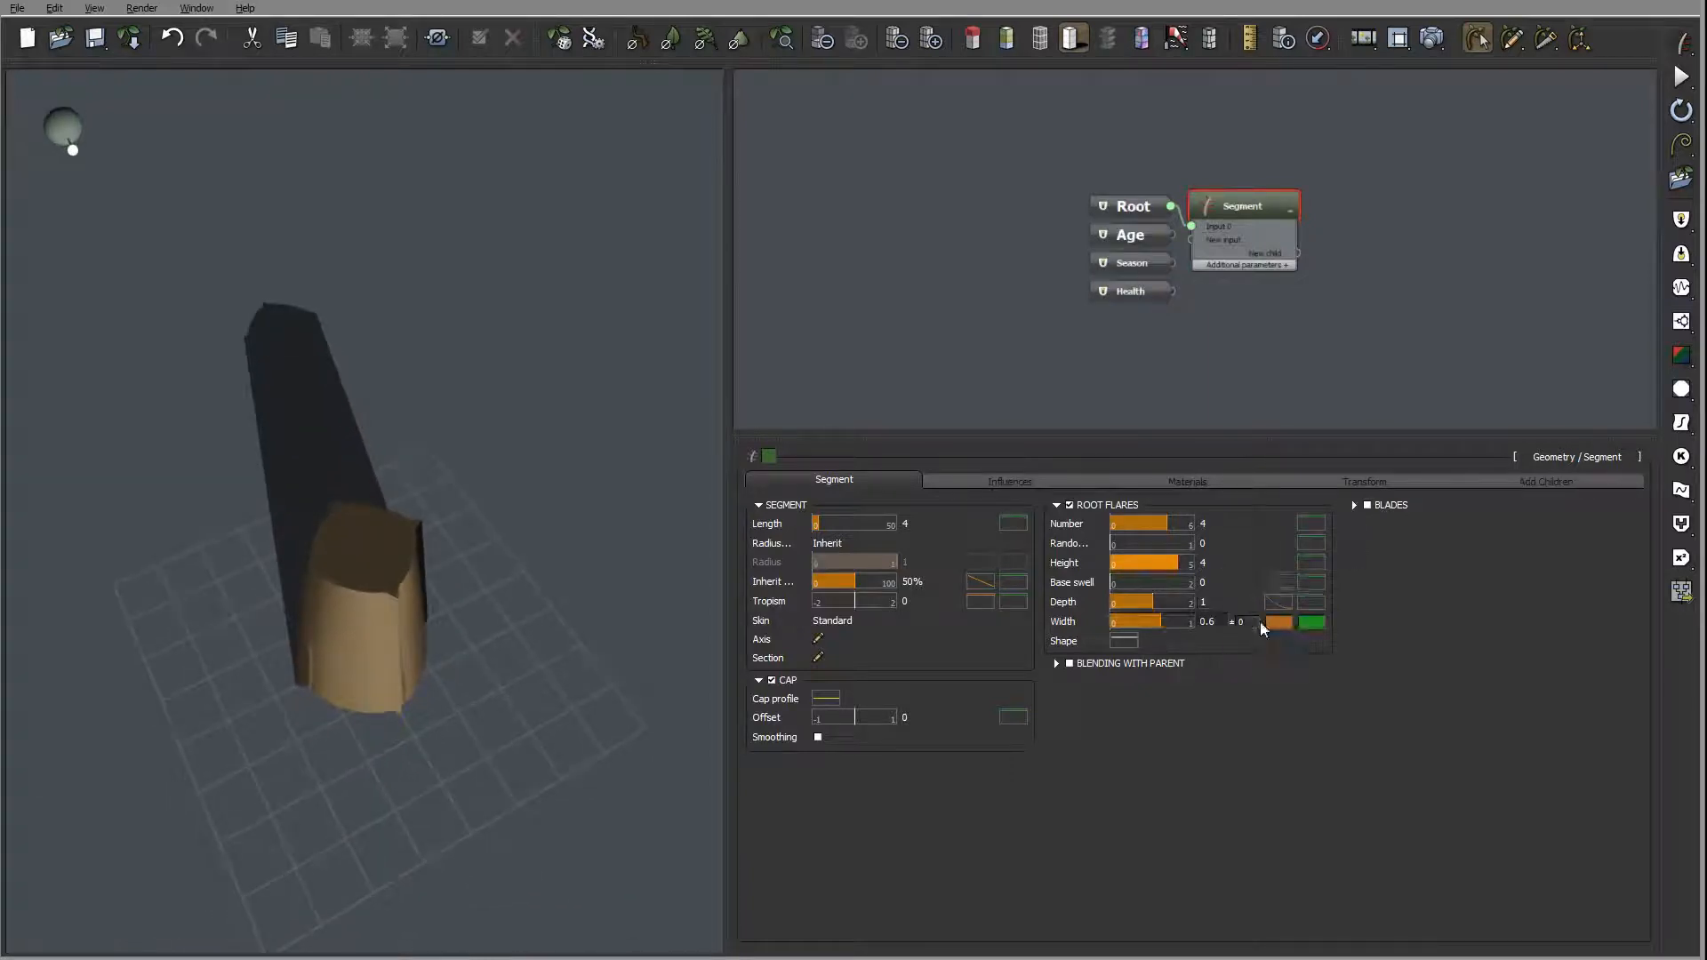
- Widen the shape curve's central peak by moving its flanking keypoints to about X = 0.38 and X = 0.62, checking the segment from above
{"action": "right_click", "coordinate": [1153, 641]}
{"action": "left_click", "coordinate": [1153, 652]}
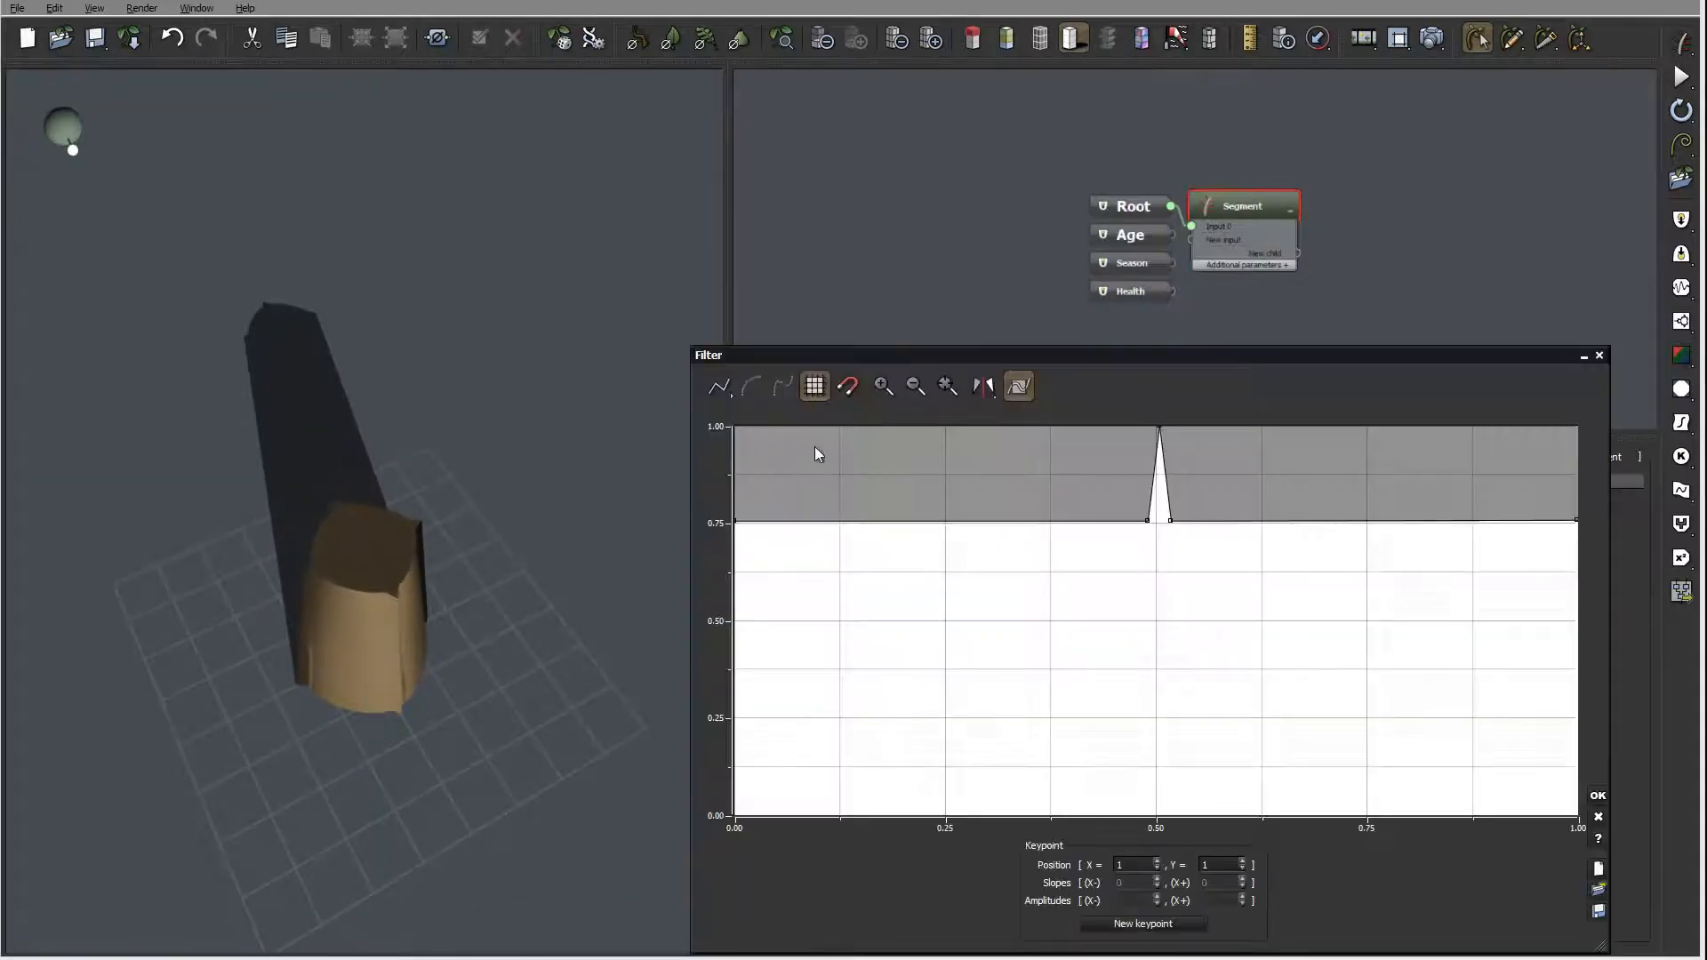
{"action": "left_click_drag", "start_coordinate": [1211, 601], "coordinate": [1122, 598]}
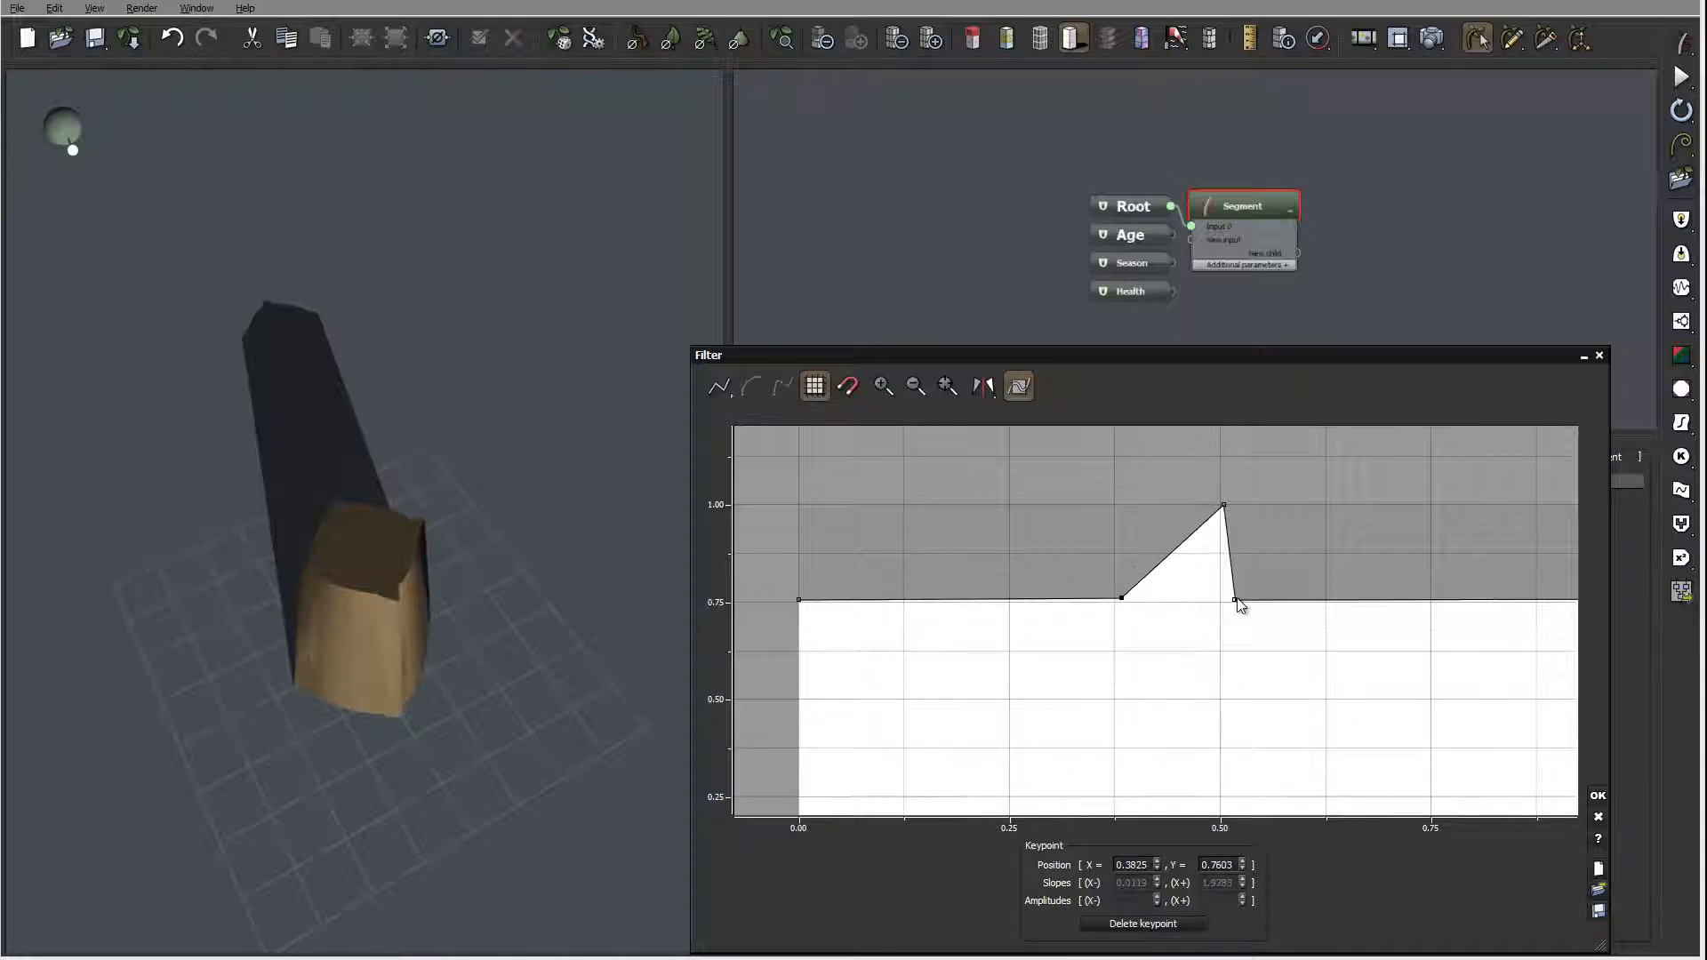
{"action": "left_click_drag", "start_coordinate": [1242, 601], "coordinate": [1322, 602]}
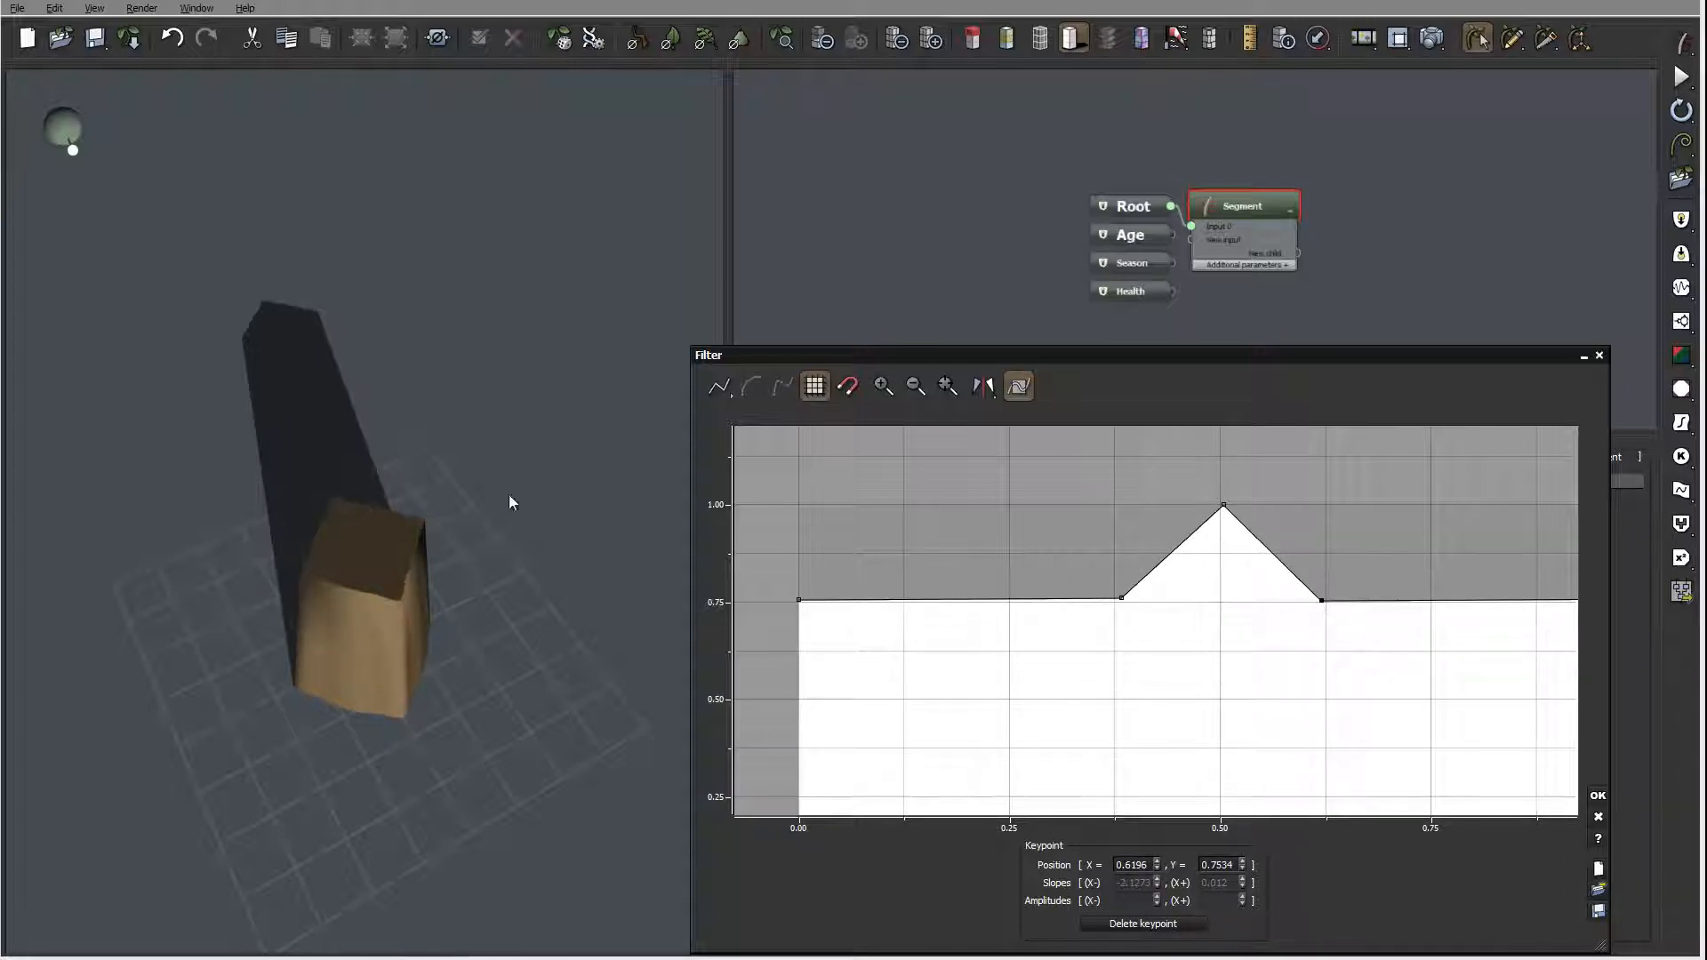
{"action": "left_click_drag", "start_coordinate": [509, 495], "coordinate": [514, 581]}
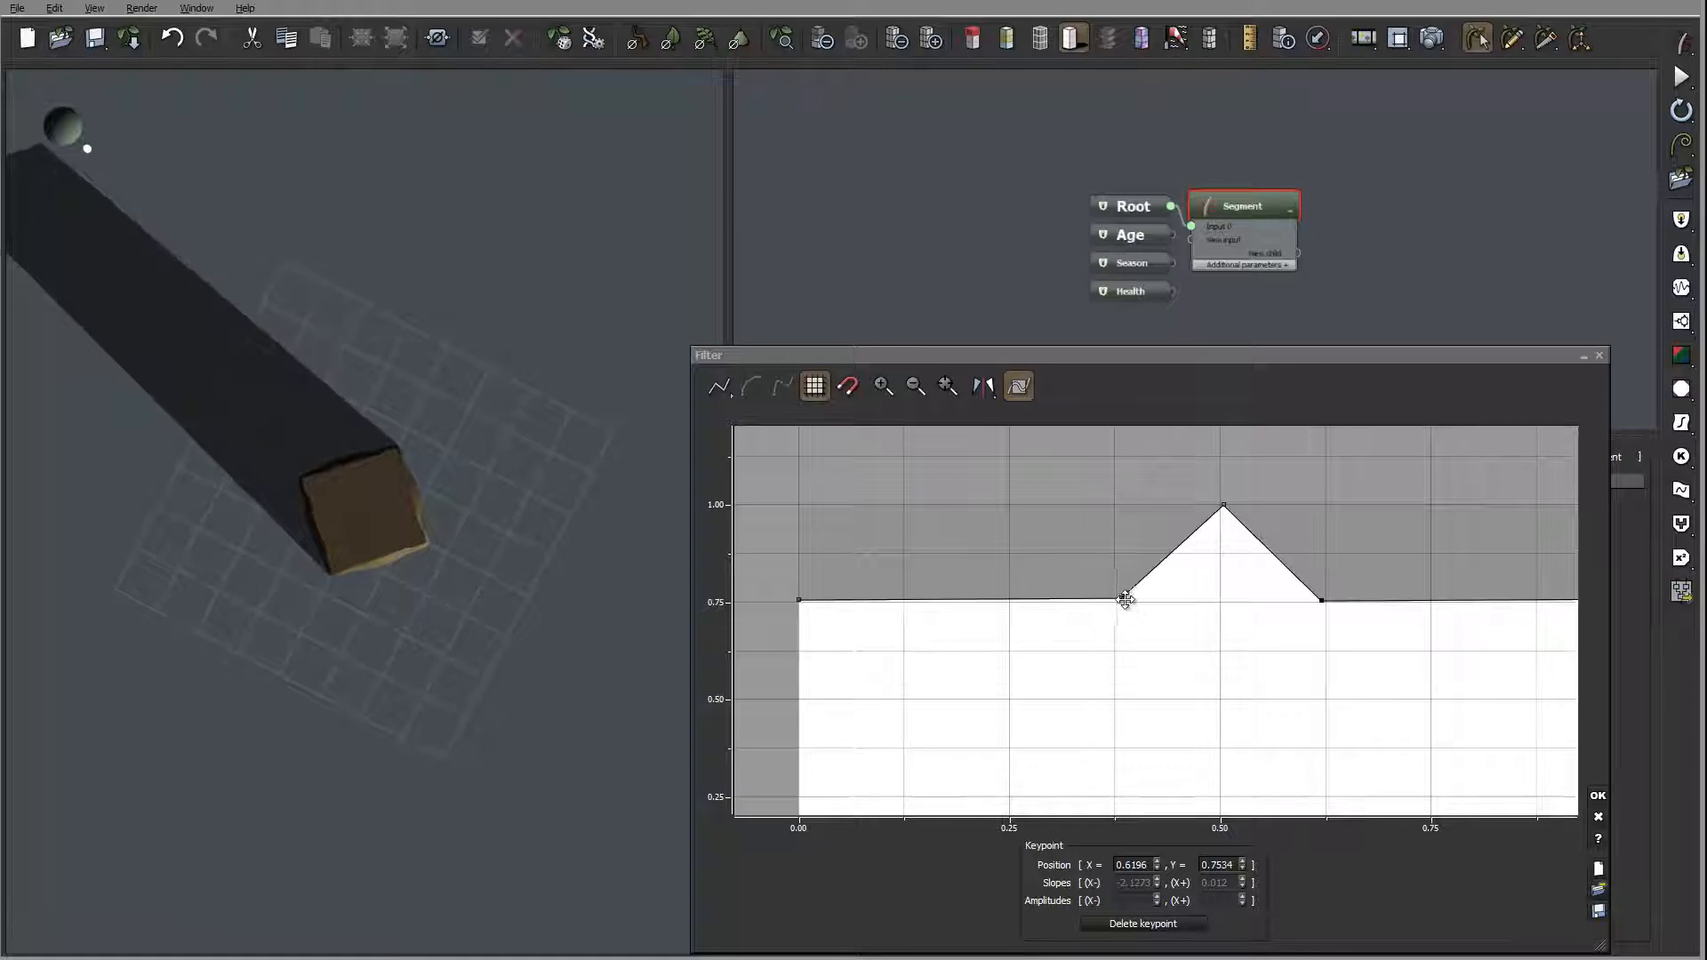
- Narrow the shape curve's peak by moving its flanking keypoints to about X = 0.49 and X = 0.53, accepting the curve
{"action": "left_click_drag", "start_coordinate": [1125, 601], "coordinate": [1209, 603]}
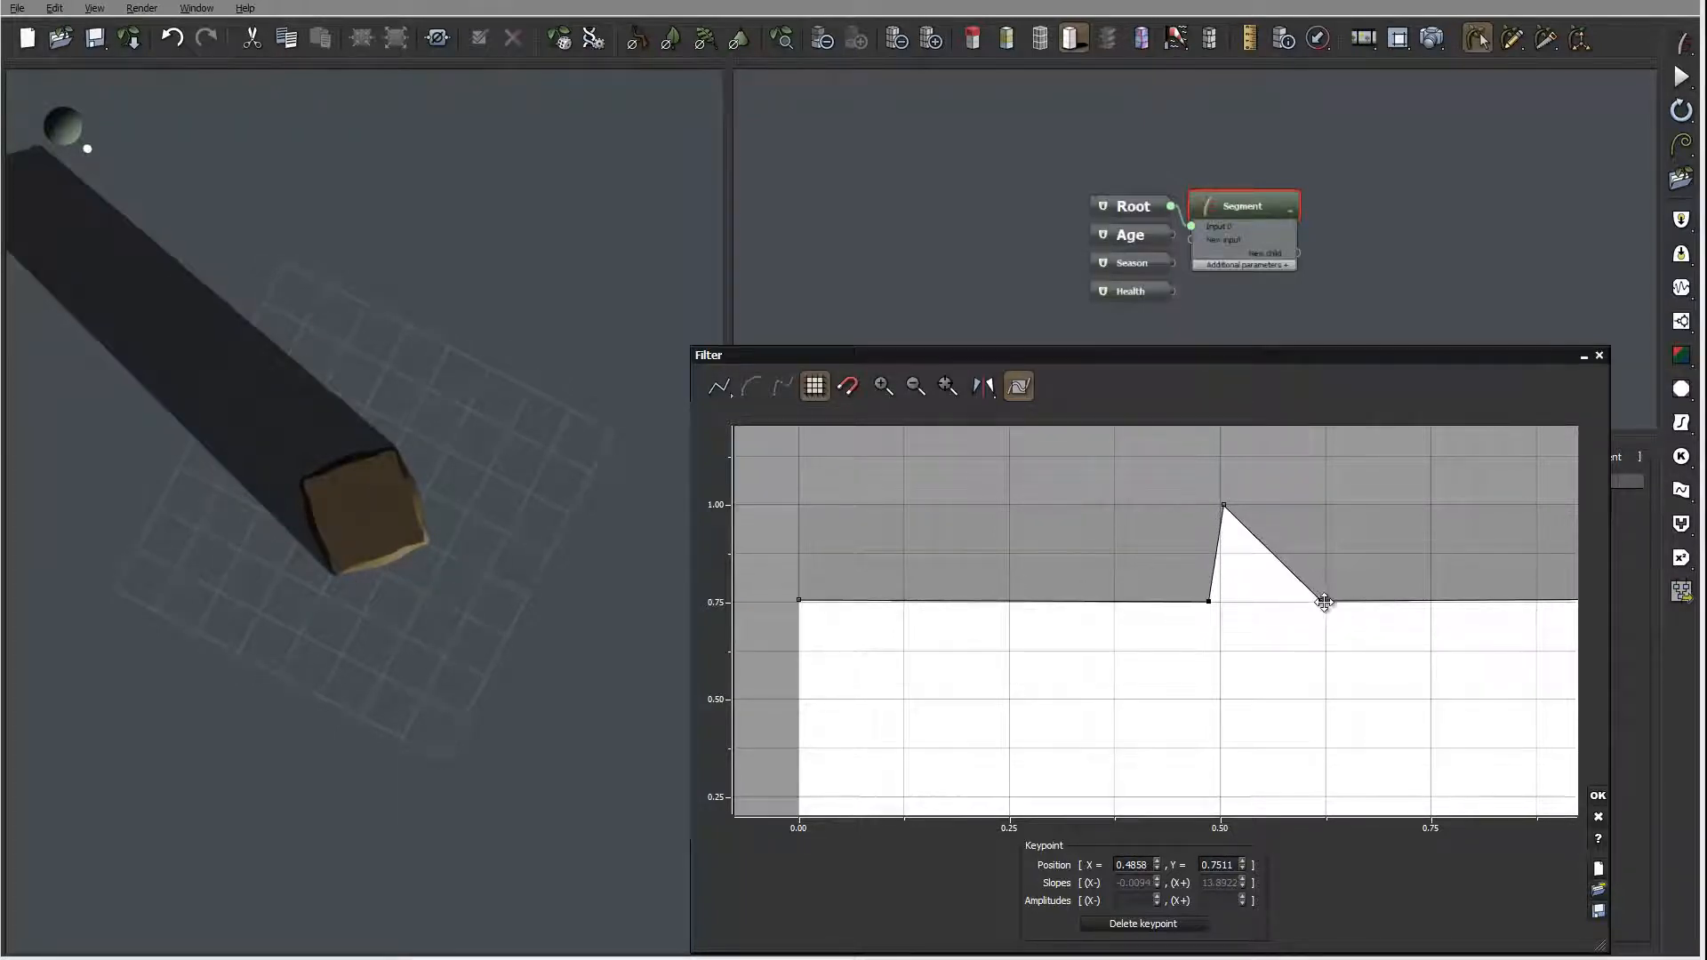
{"action": "left_click_drag", "start_coordinate": [1324, 602], "coordinate": [1438, 594]}
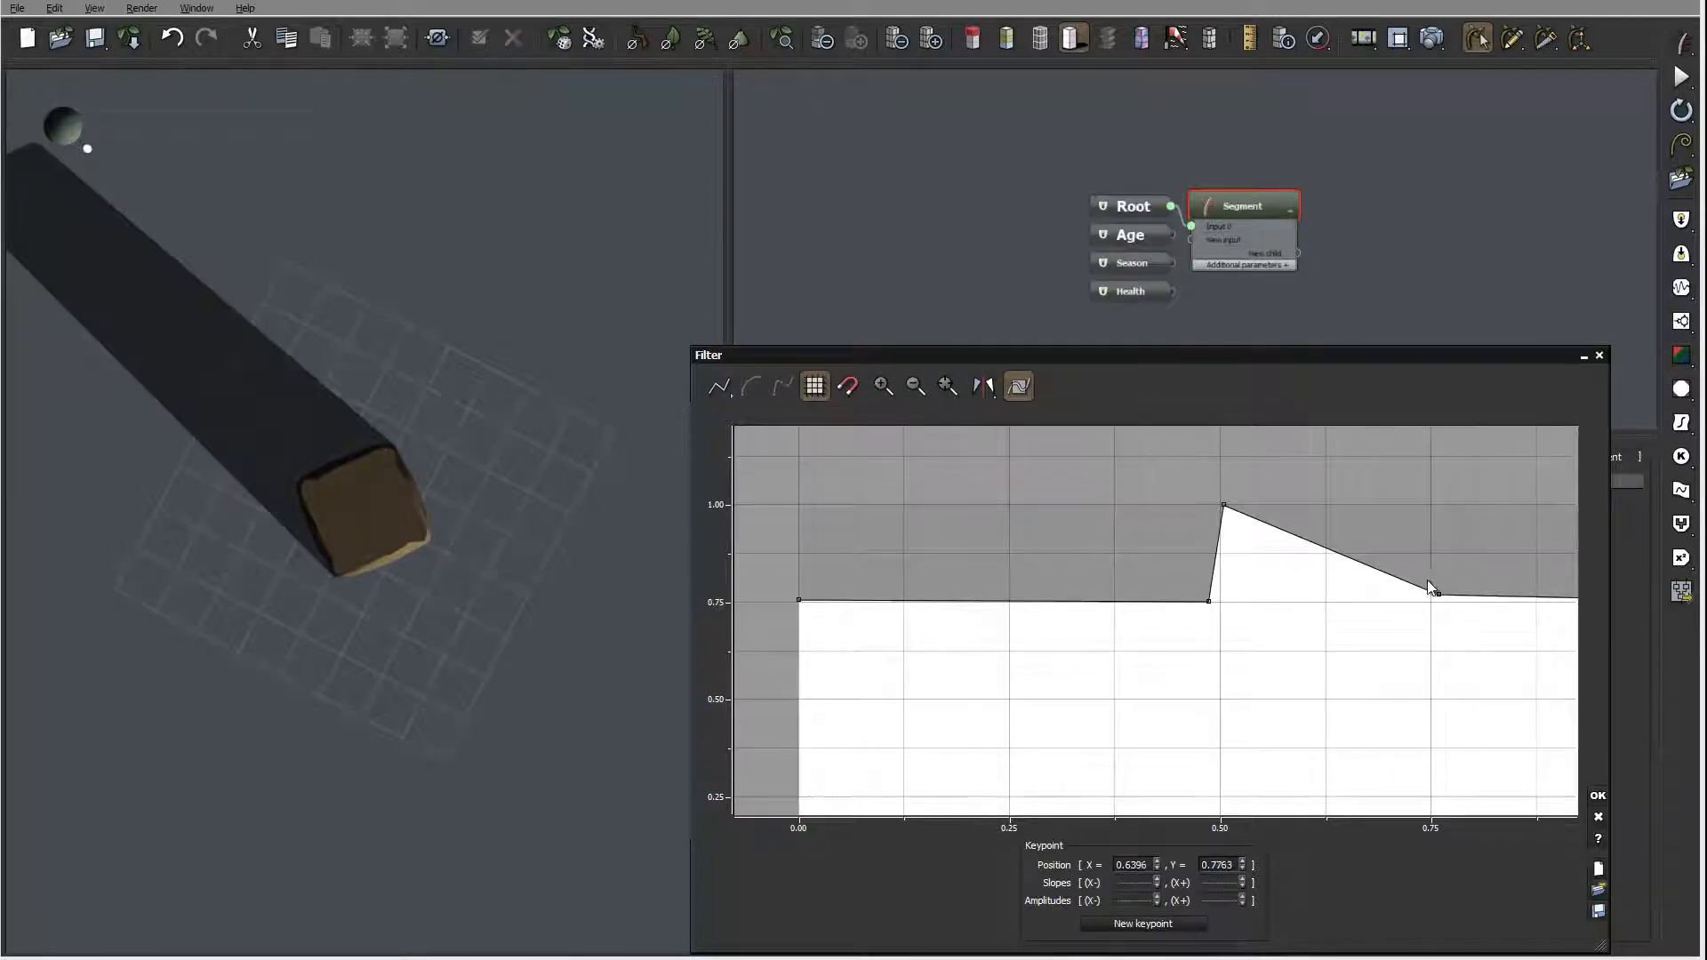
{"action": "left_click_drag", "start_coordinate": [1439, 594], "coordinate": [1247, 601]}
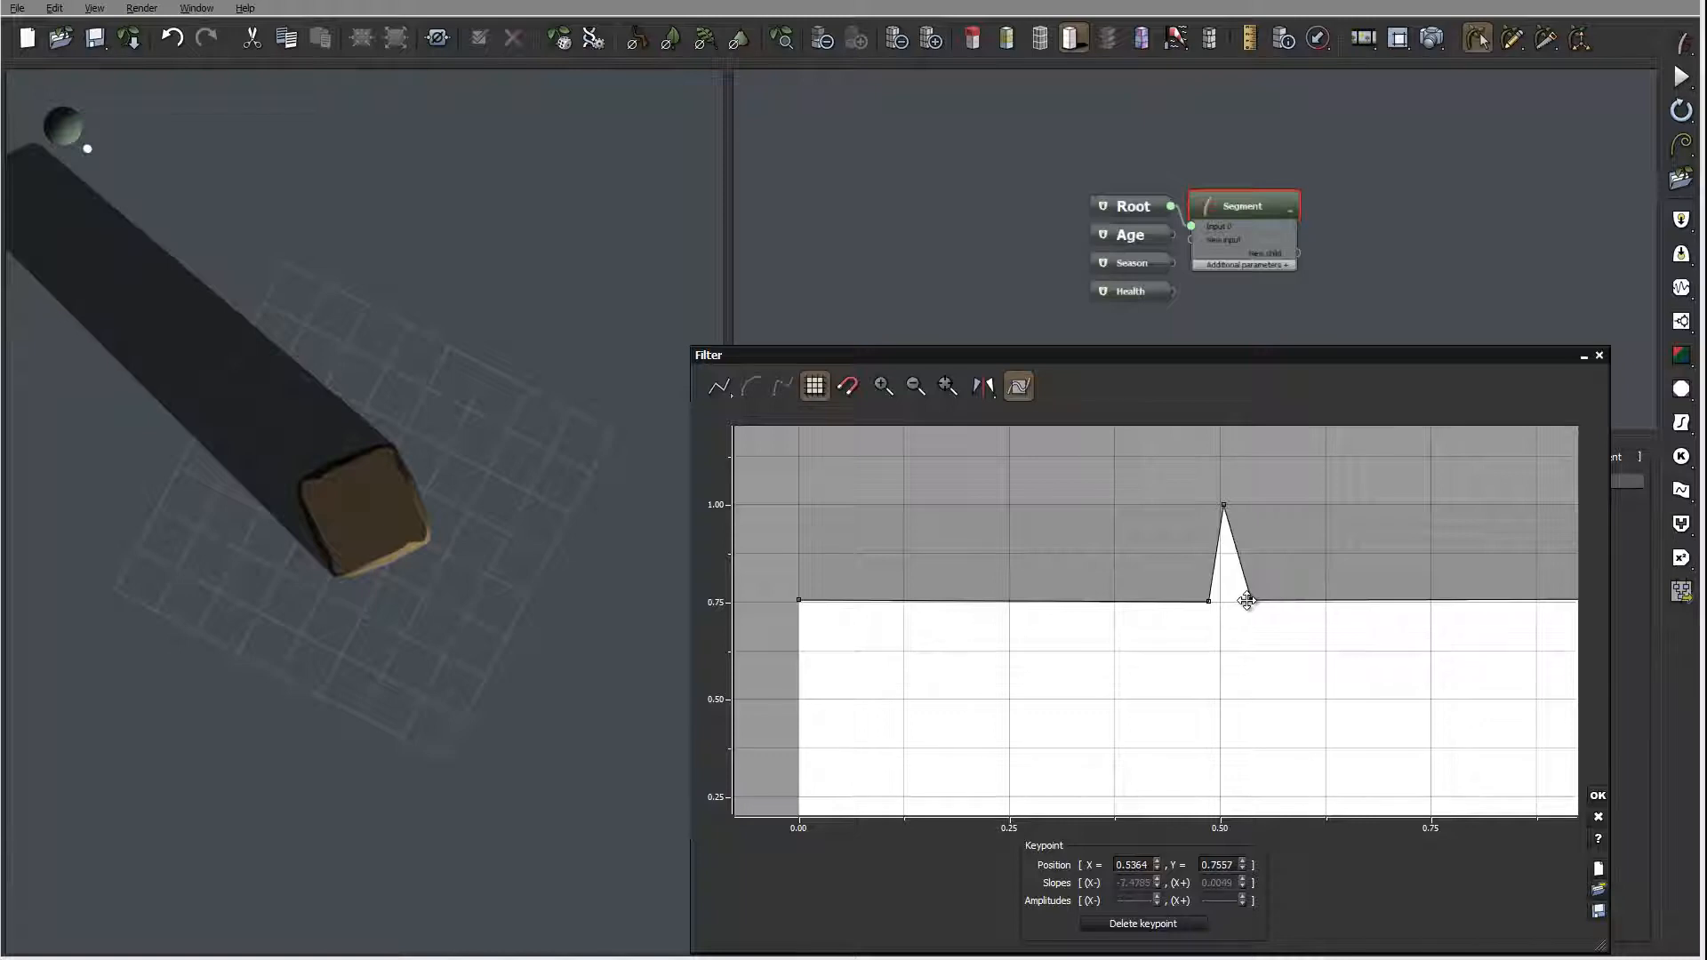
{"action": "left_click_drag", "start_coordinate": [499, 503], "coordinate": [427, 681]}
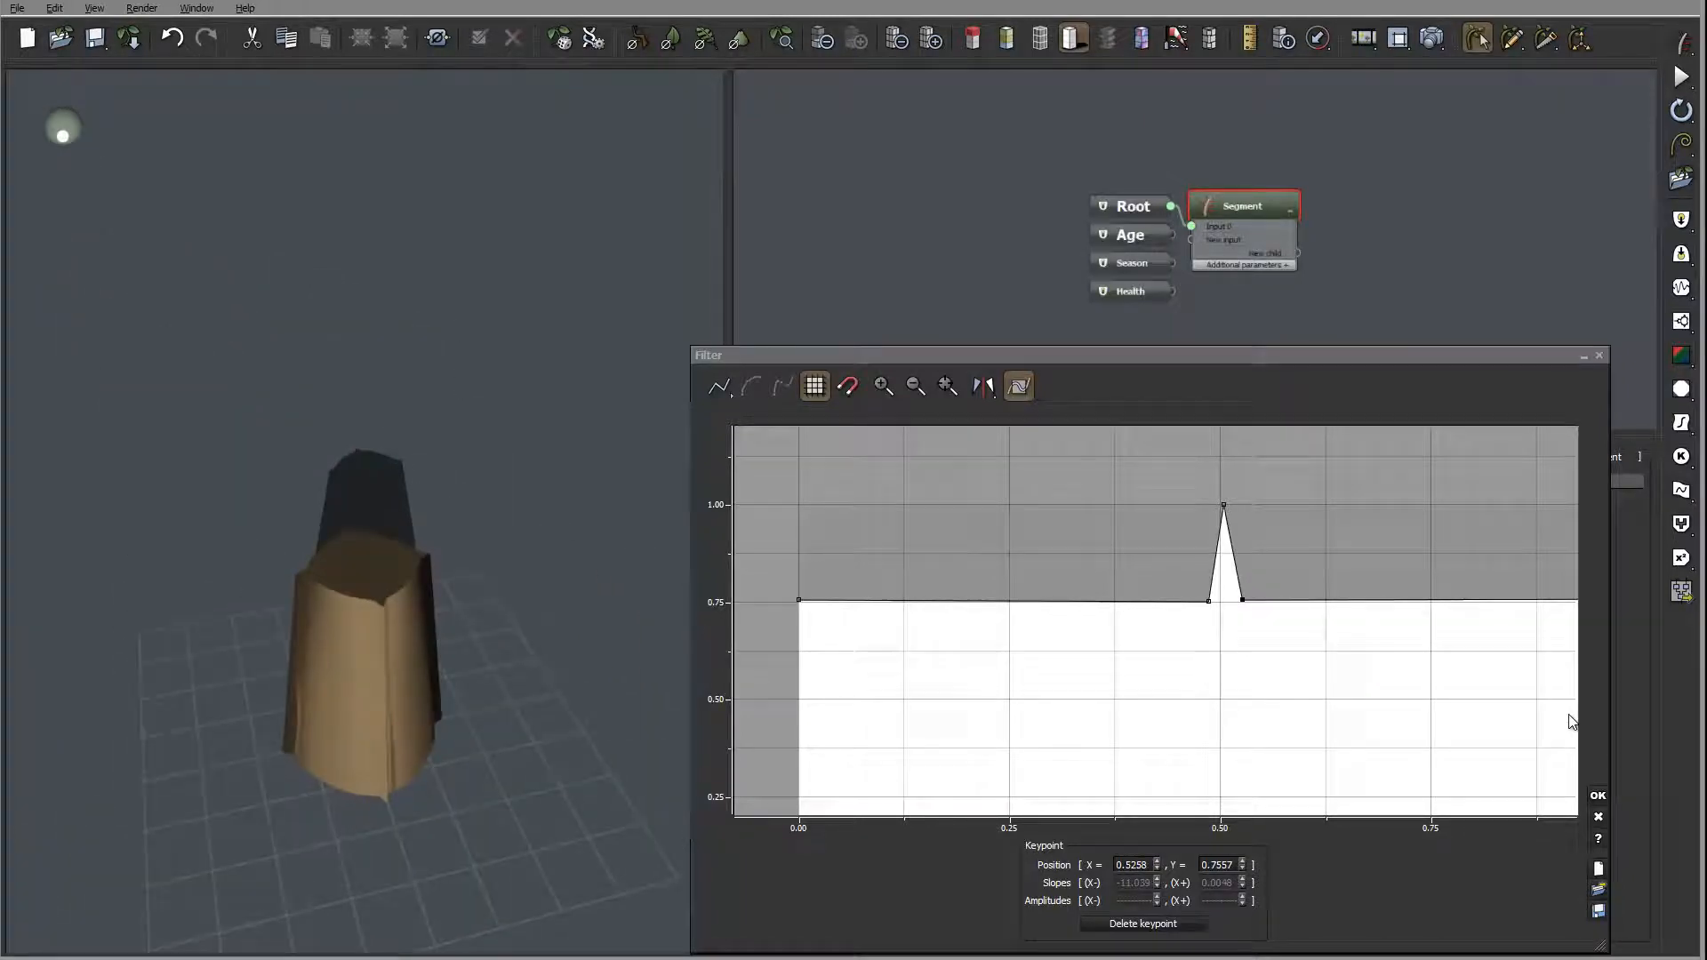
{"action": "left_click", "coordinate": [1598, 797]}
{"action": "left_click_drag", "start_coordinate": [430, 564], "coordinate": [367, 544]}
- Add a second Segment geometry node and connect it as a child of the existing segment
{"action": "middle_click_drag", "start_coordinate": [1476, 267], "coordinate": [1132, 248]}
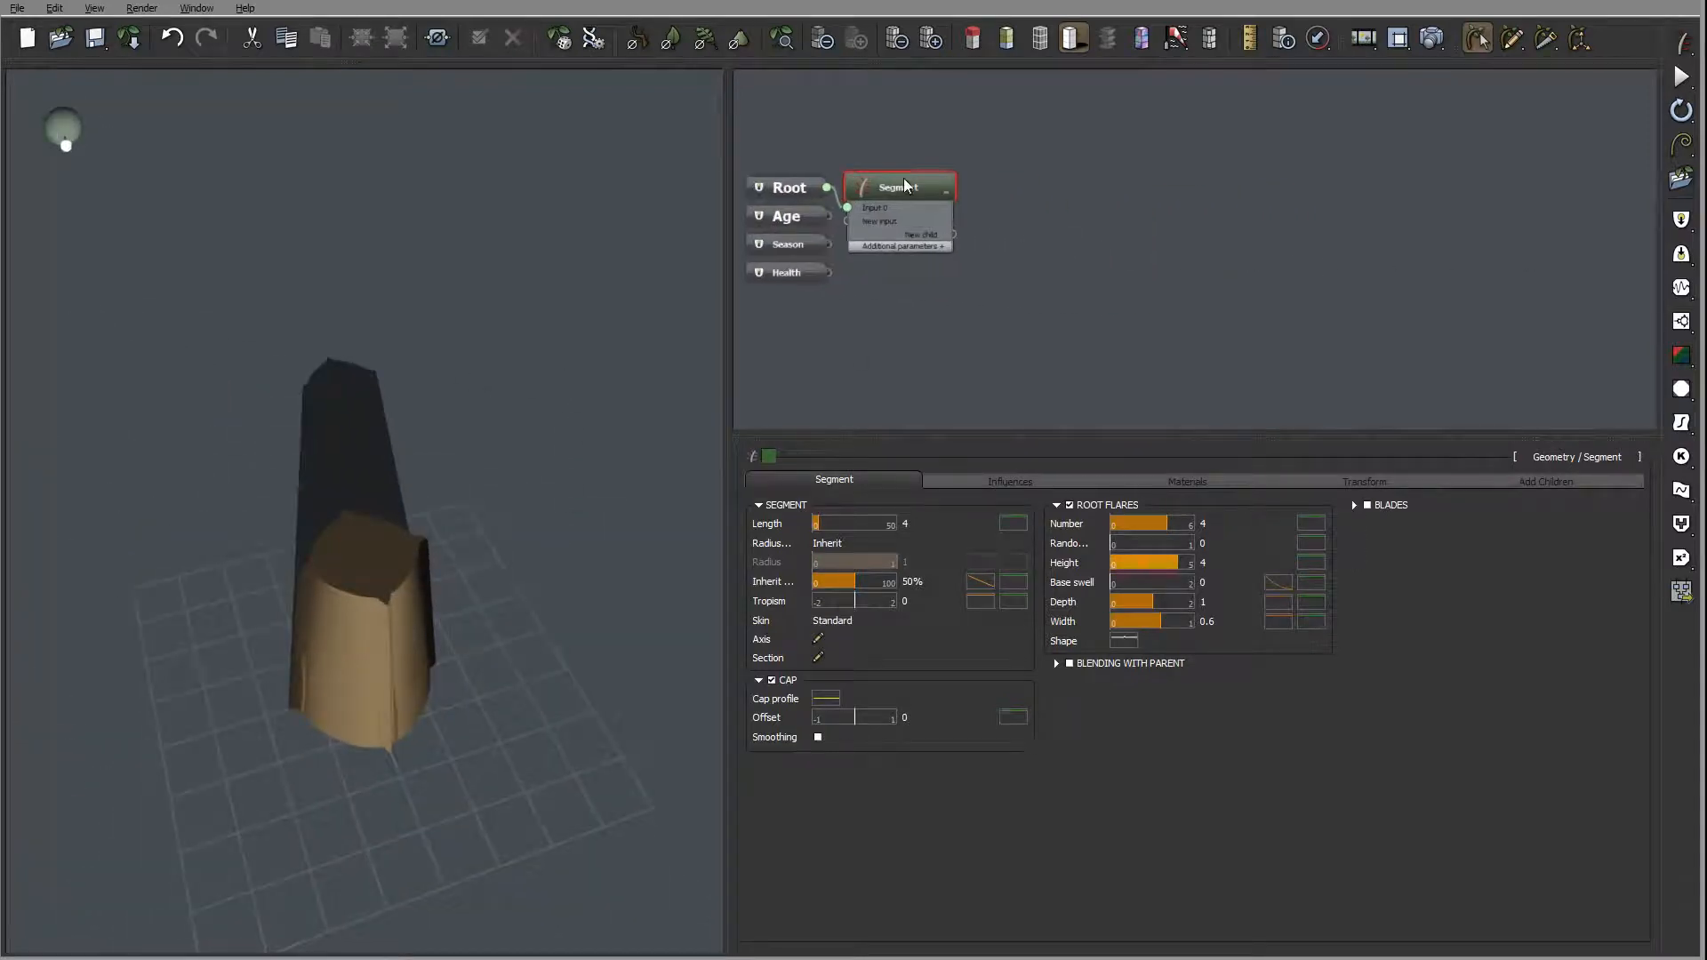
{"action": "left_click", "coordinate": [1093, 208]}
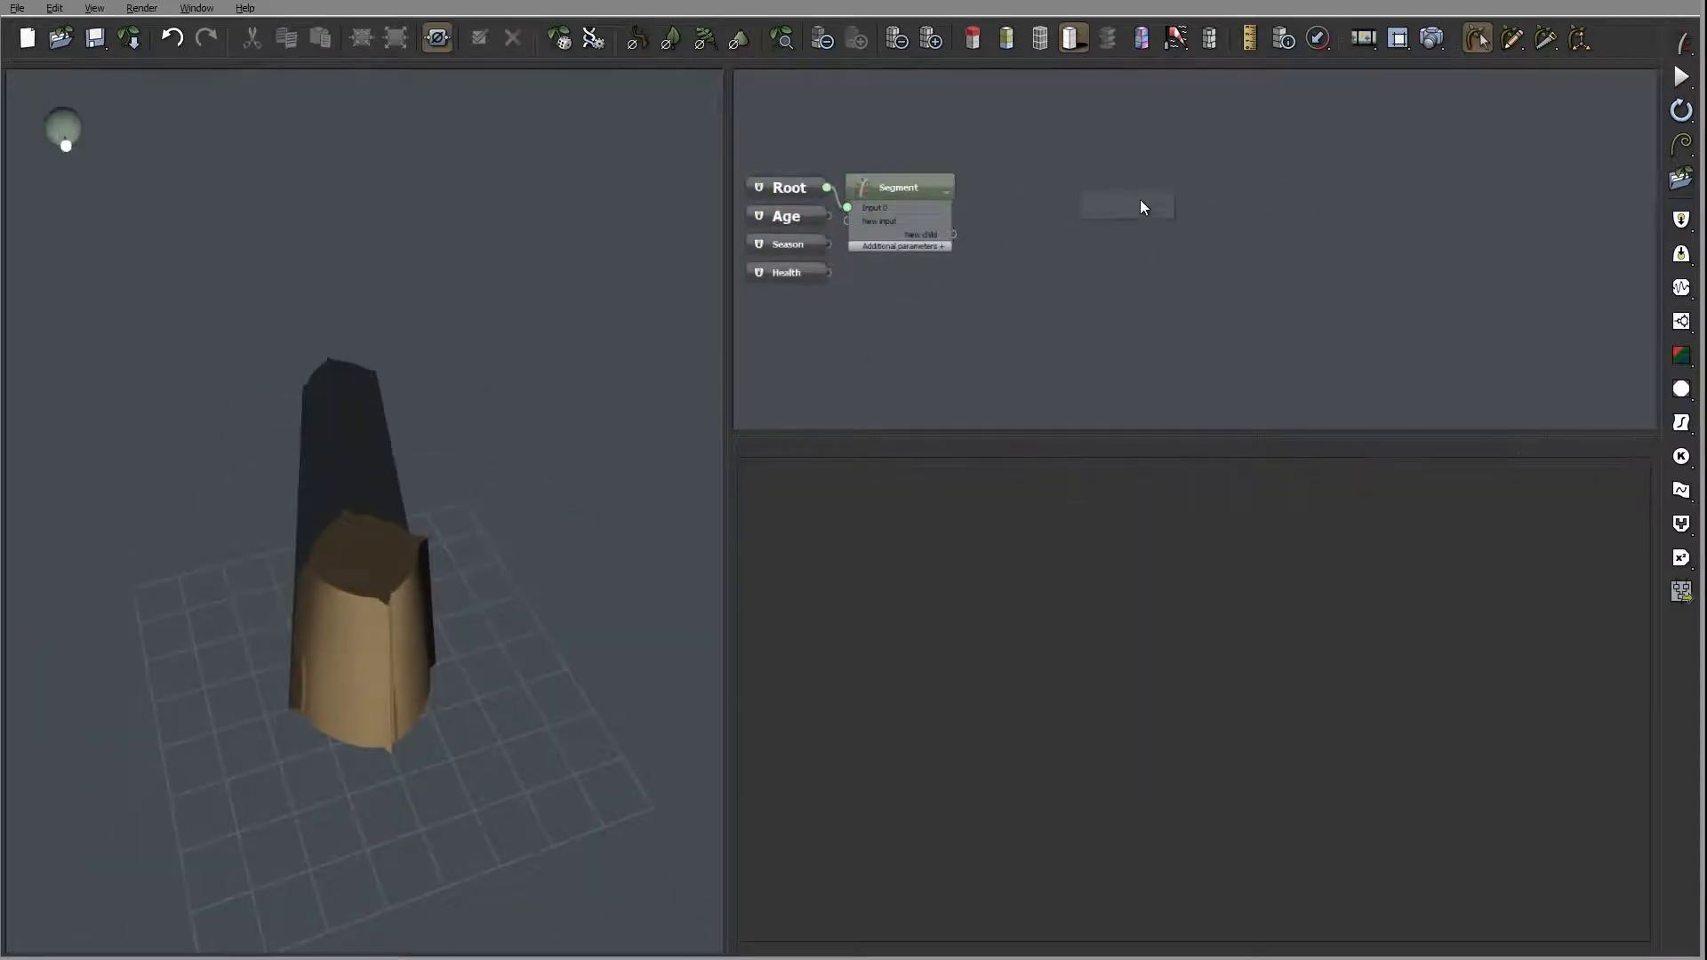
{"action": "right_click", "coordinate": [1135, 206]}
{"action": "mouse_move", "coordinate": [1196, 216]}
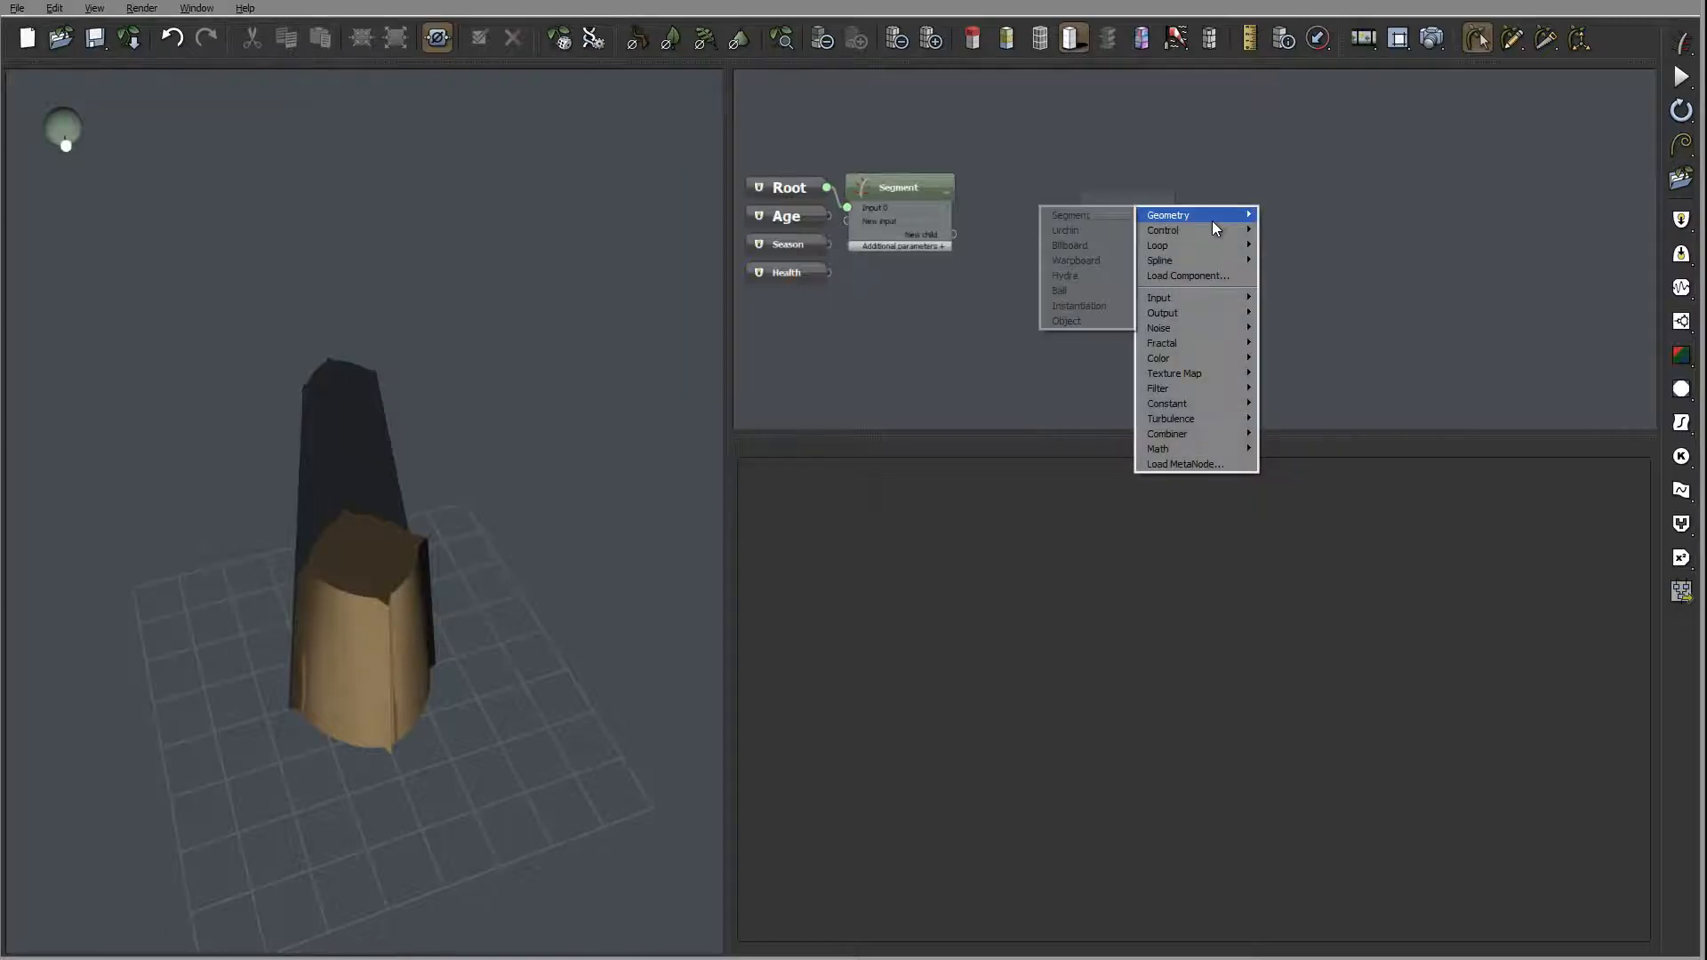
{"action": "left_click", "coordinate": [1092, 220]}
{"action": "left_click", "coordinate": [1134, 205]}
{"action": "left_click_drag", "start_coordinate": [1134, 204], "coordinate": [1054, 207]}
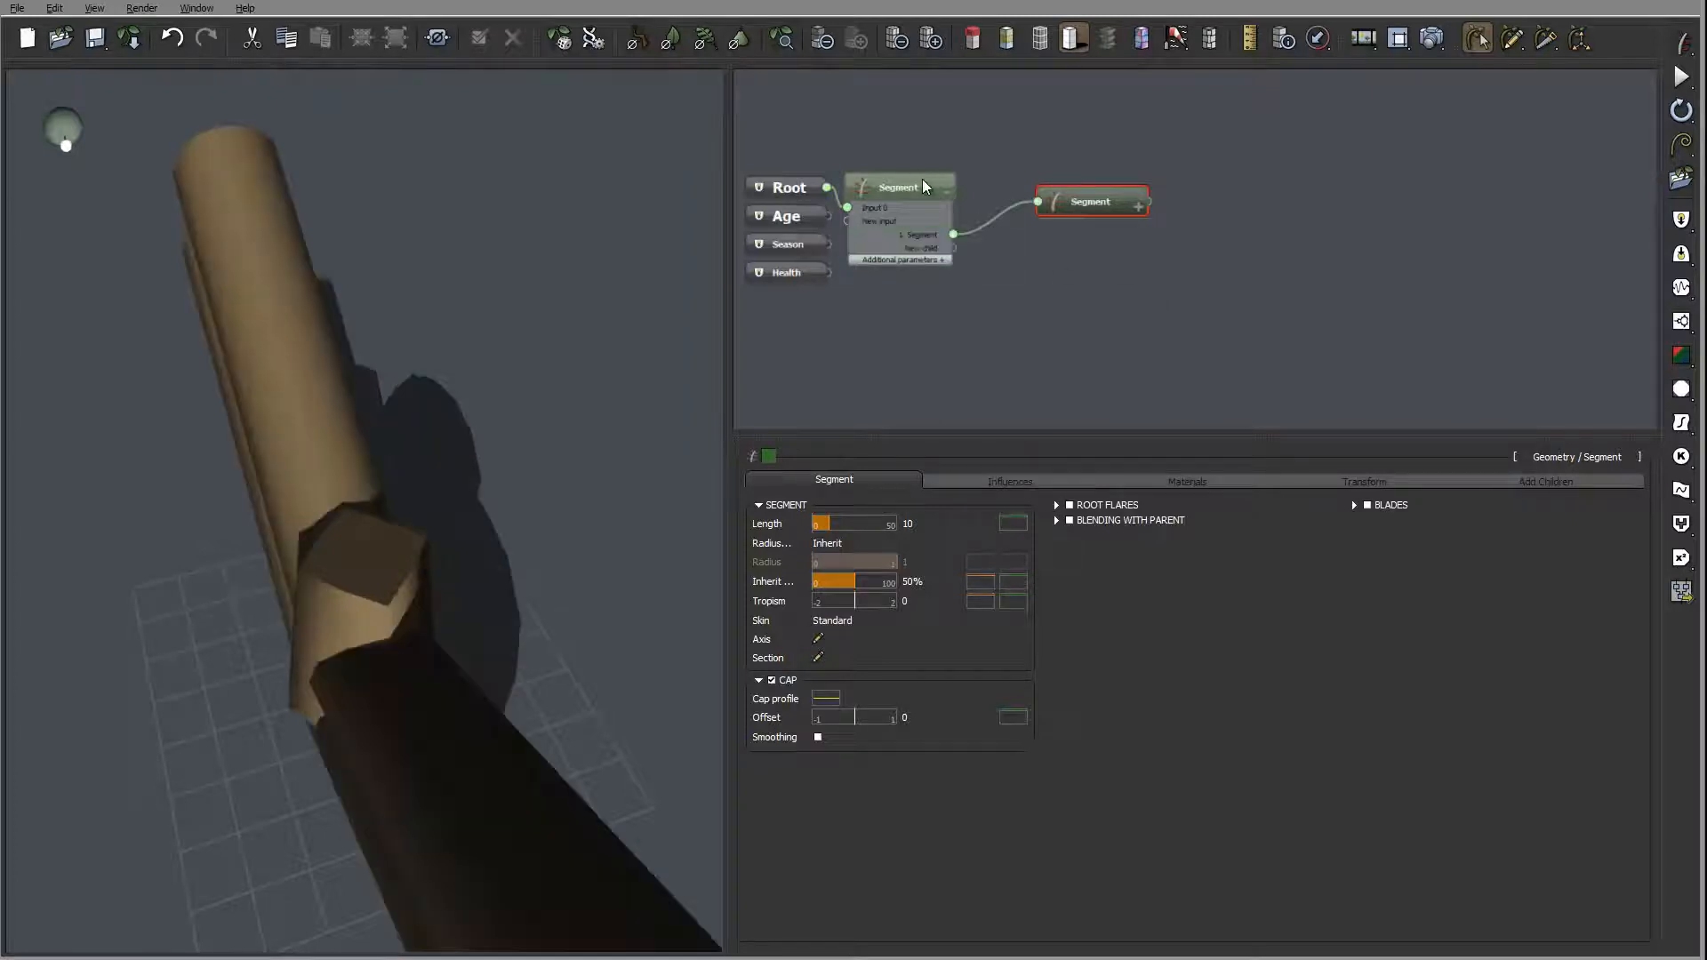
- In the first segment's child settings, start the child from the tip of the segment and set its orientation angle to 0°
{"action": "left_click", "coordinate": [1547, 480]}
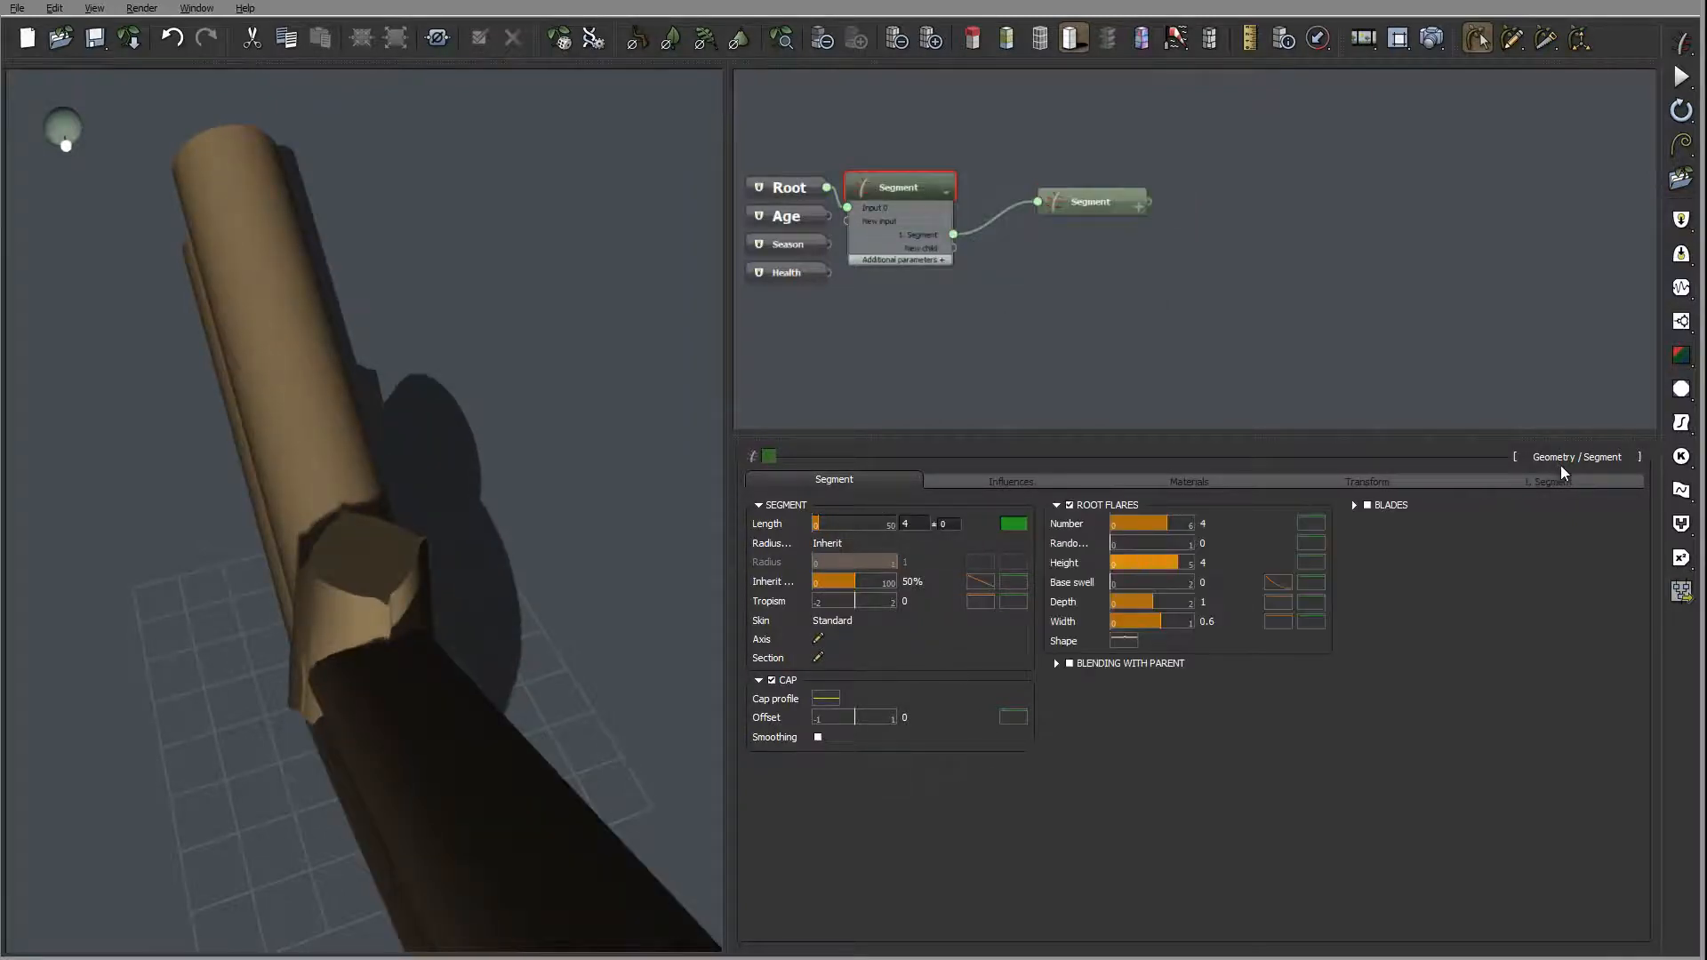
{"action": "left_click", "coordinate": [883, 719]}
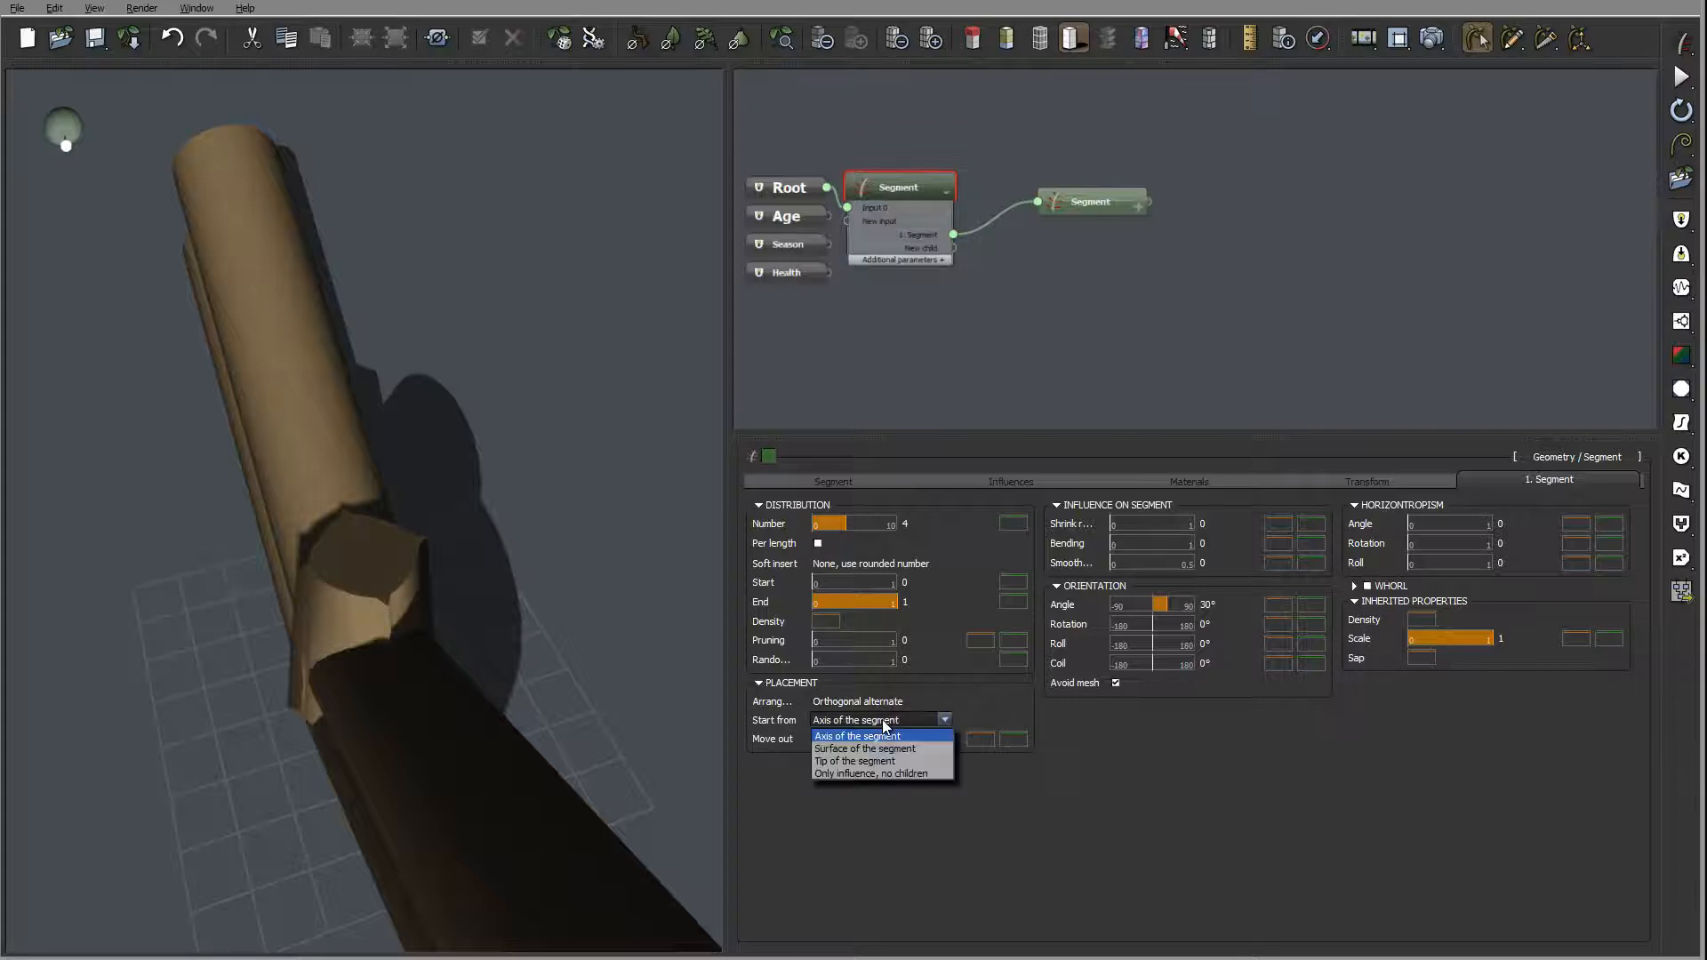
{"action": "left_click", "coordinate": [892, 762]}
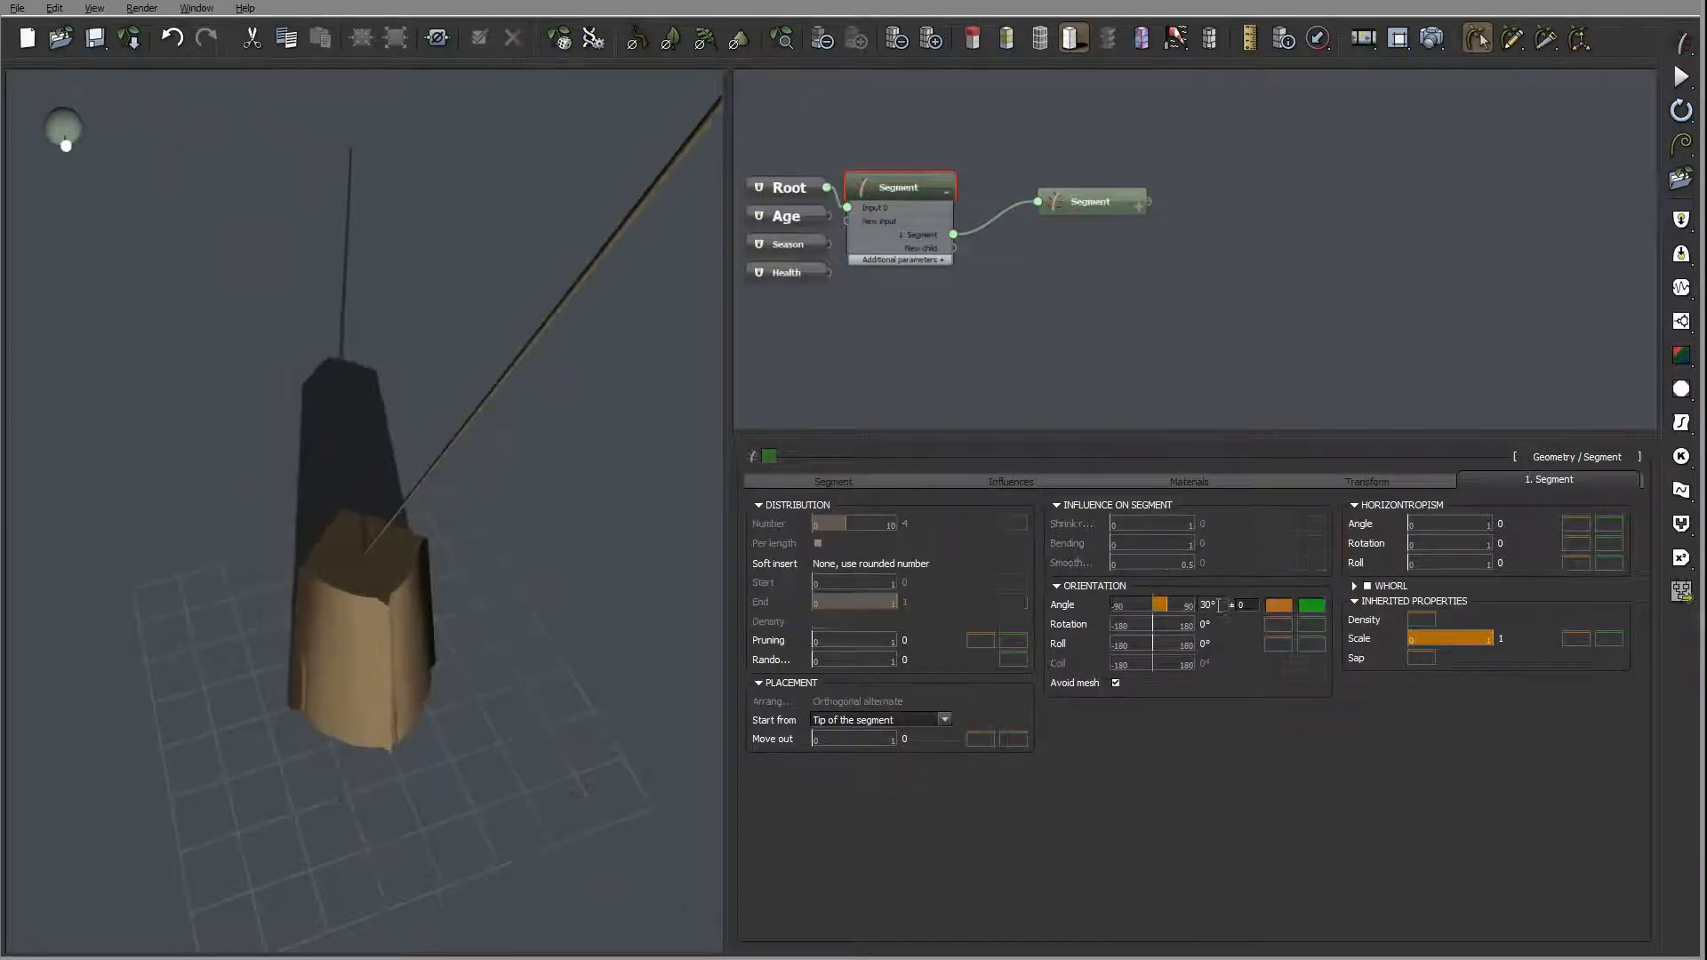
{"action": "double_click", "coordinate": [1220, 607]}
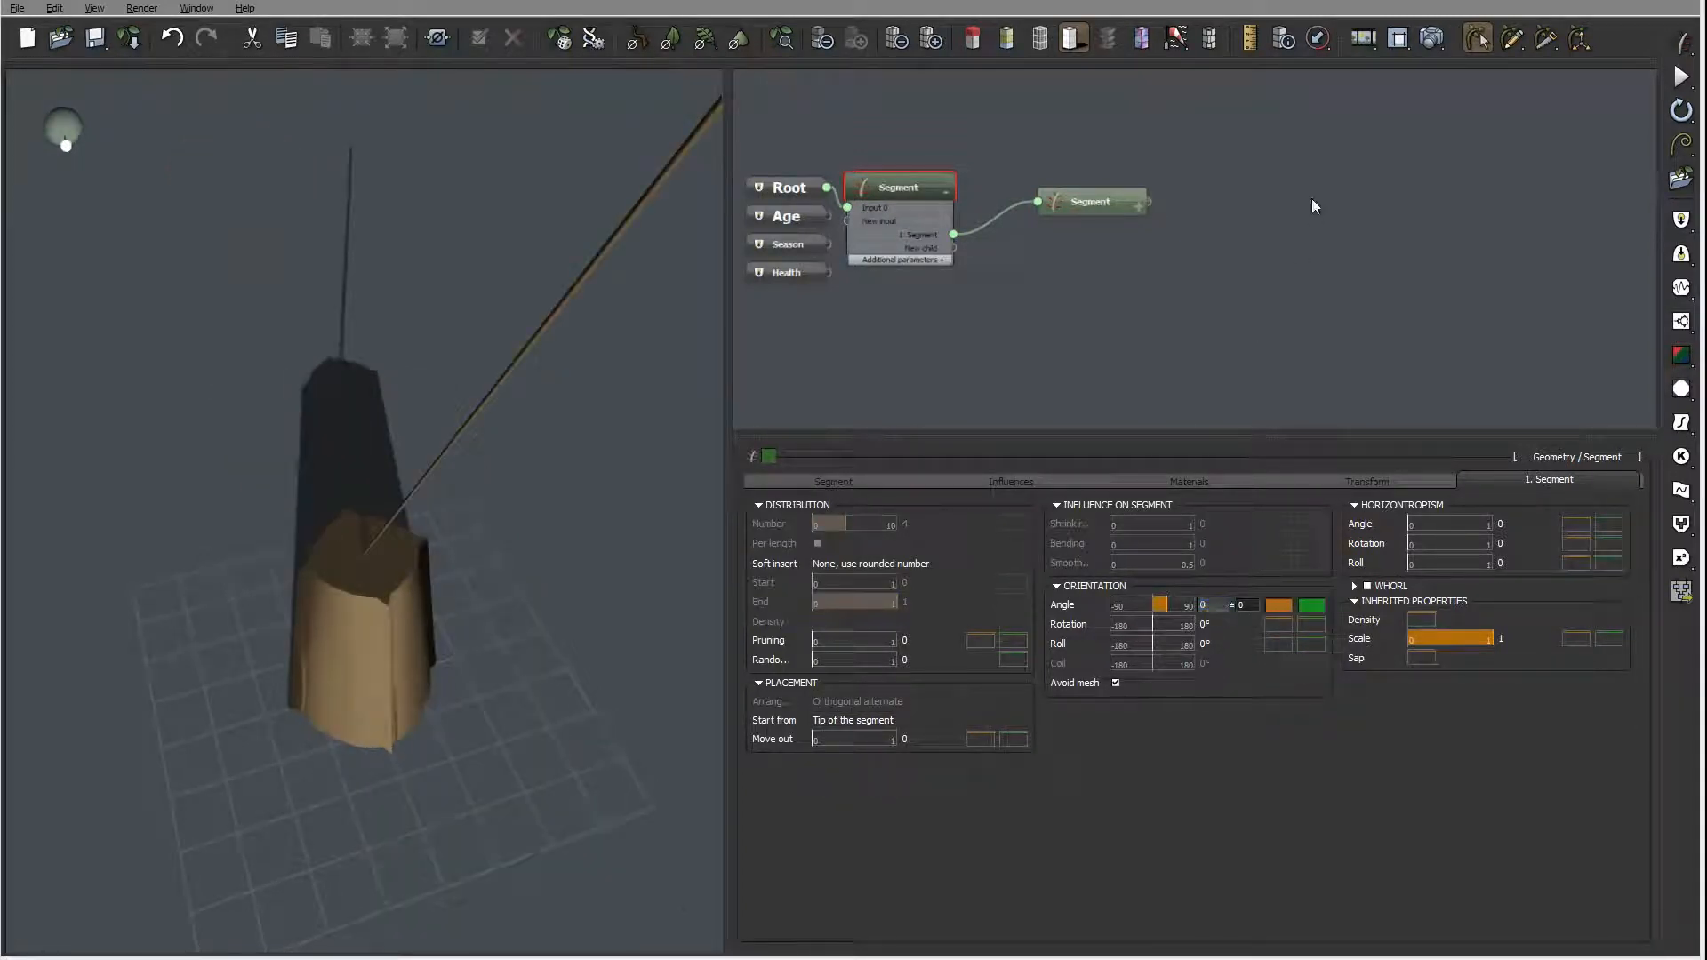
{"action": "type", "text": "0"}
{"action": "key", "text": "Return"}
{"action": "left_click_drag", "start_coordinate": [360, 382], "coordinate": [498, 418]}
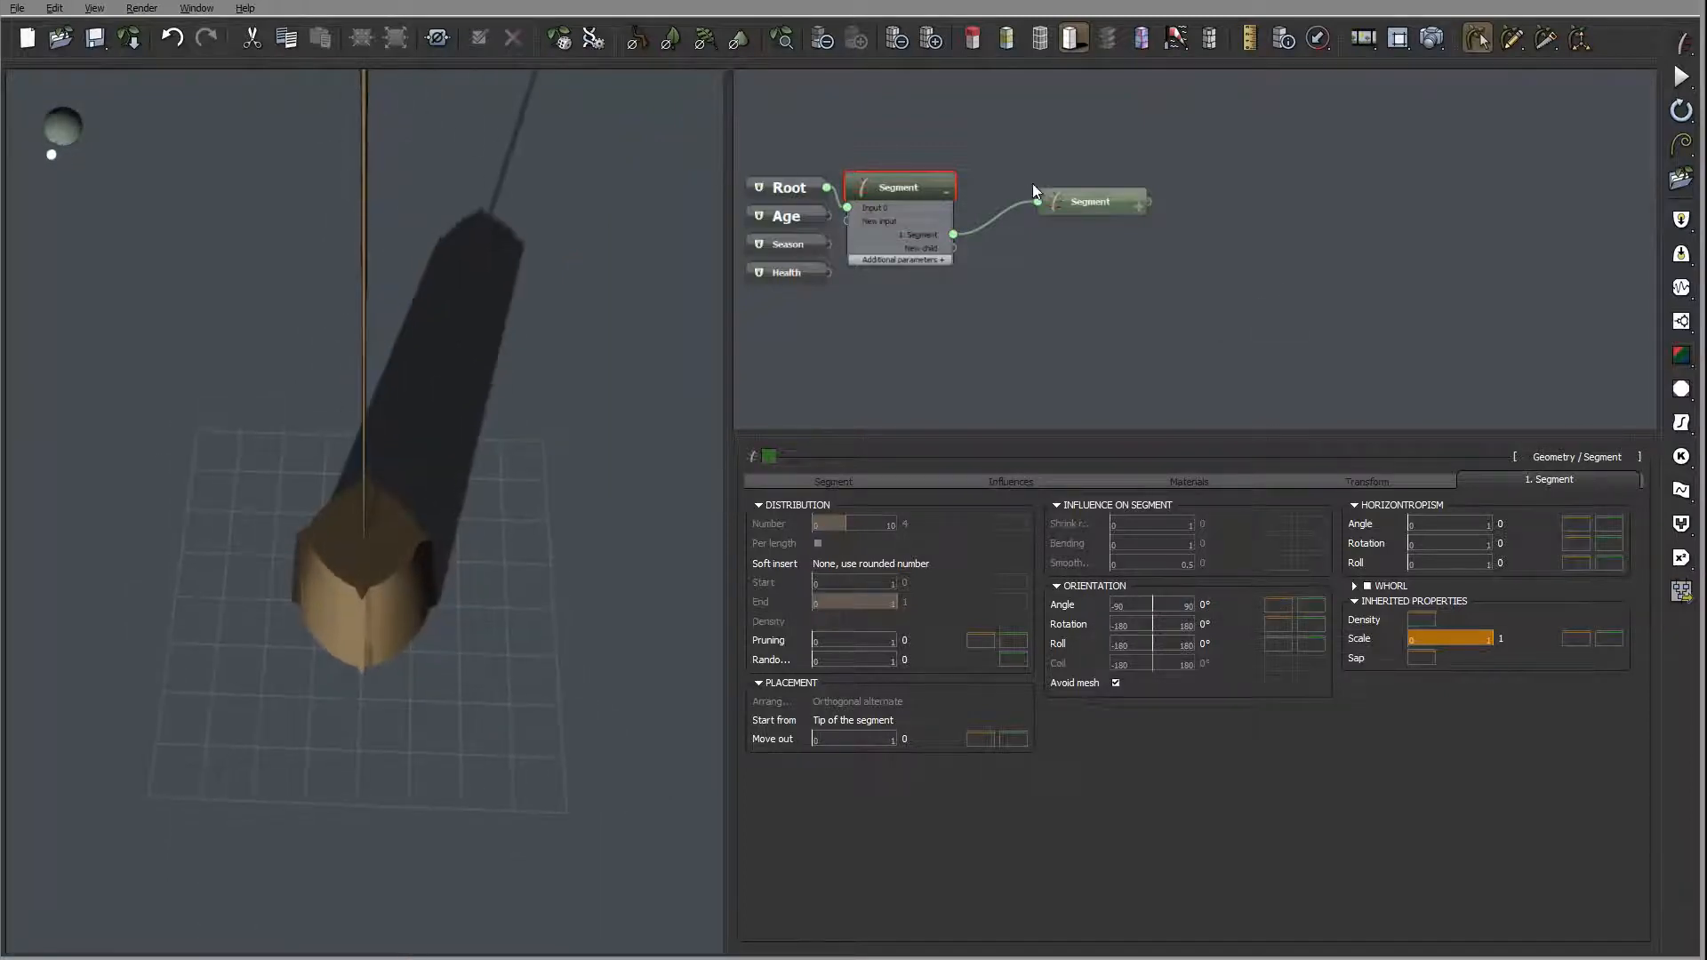
- Change the child segment's radius type to user defined and inspect how it joins the base segment
{"action": "left_click", "coordinate": [1091, 202]}
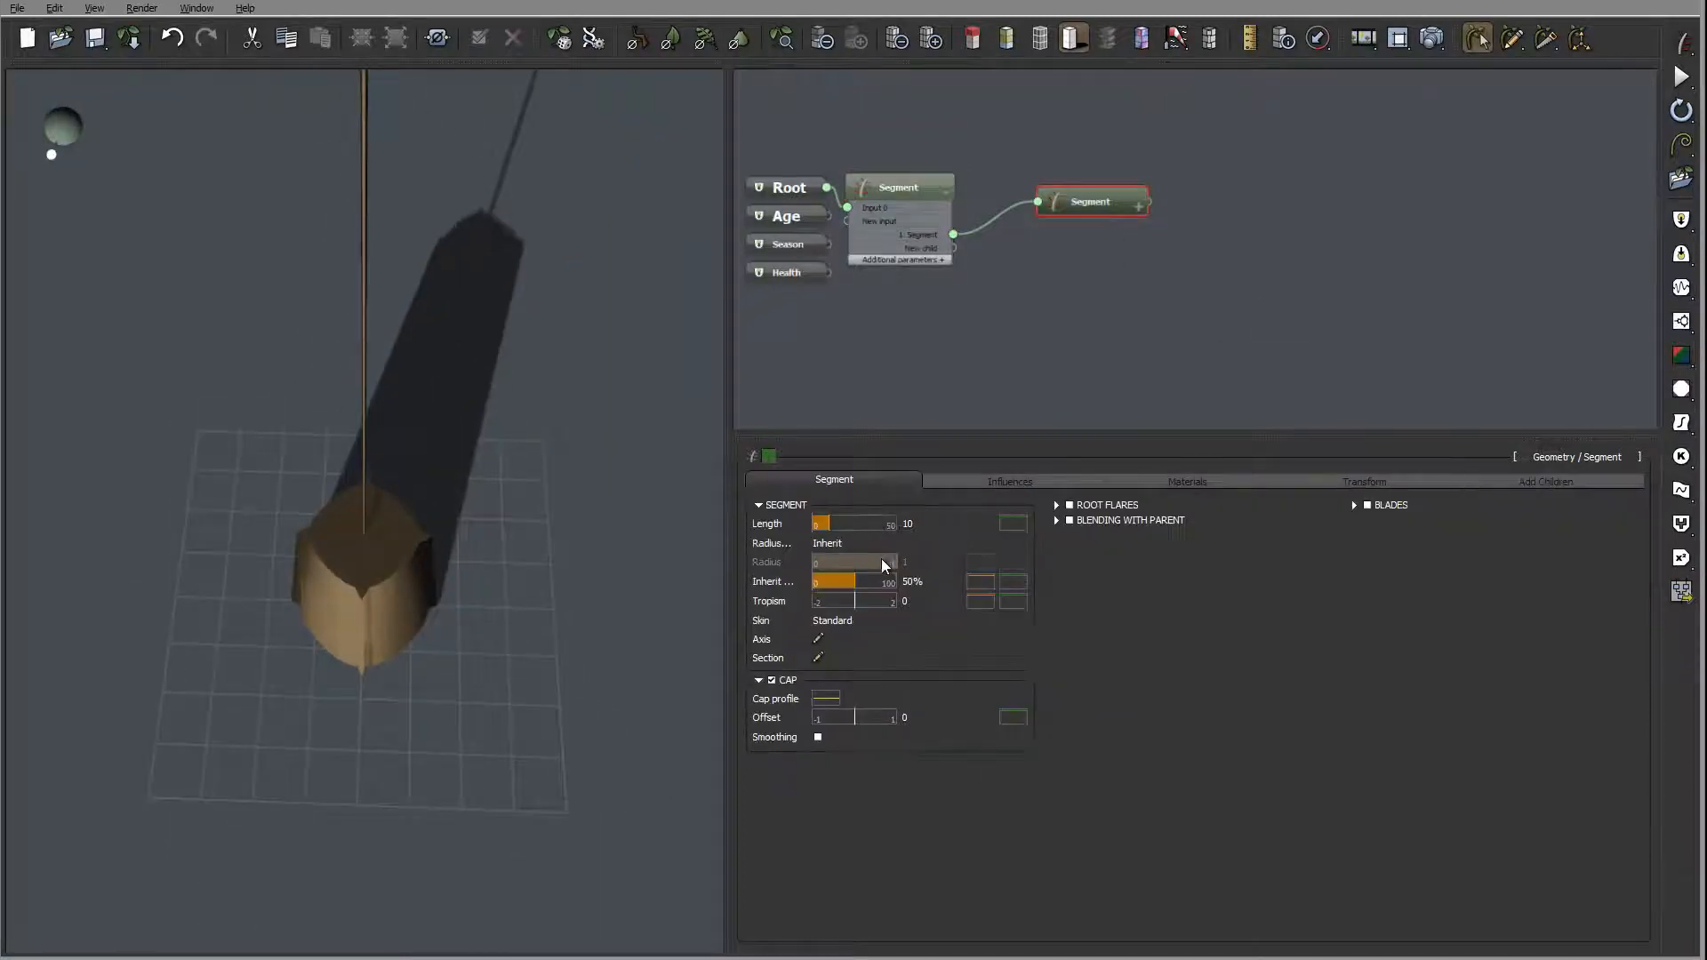
{"action": "left_click", "coordinate": [869, 542]}
{"action": "left_click", "coordinate": [853, 559]}
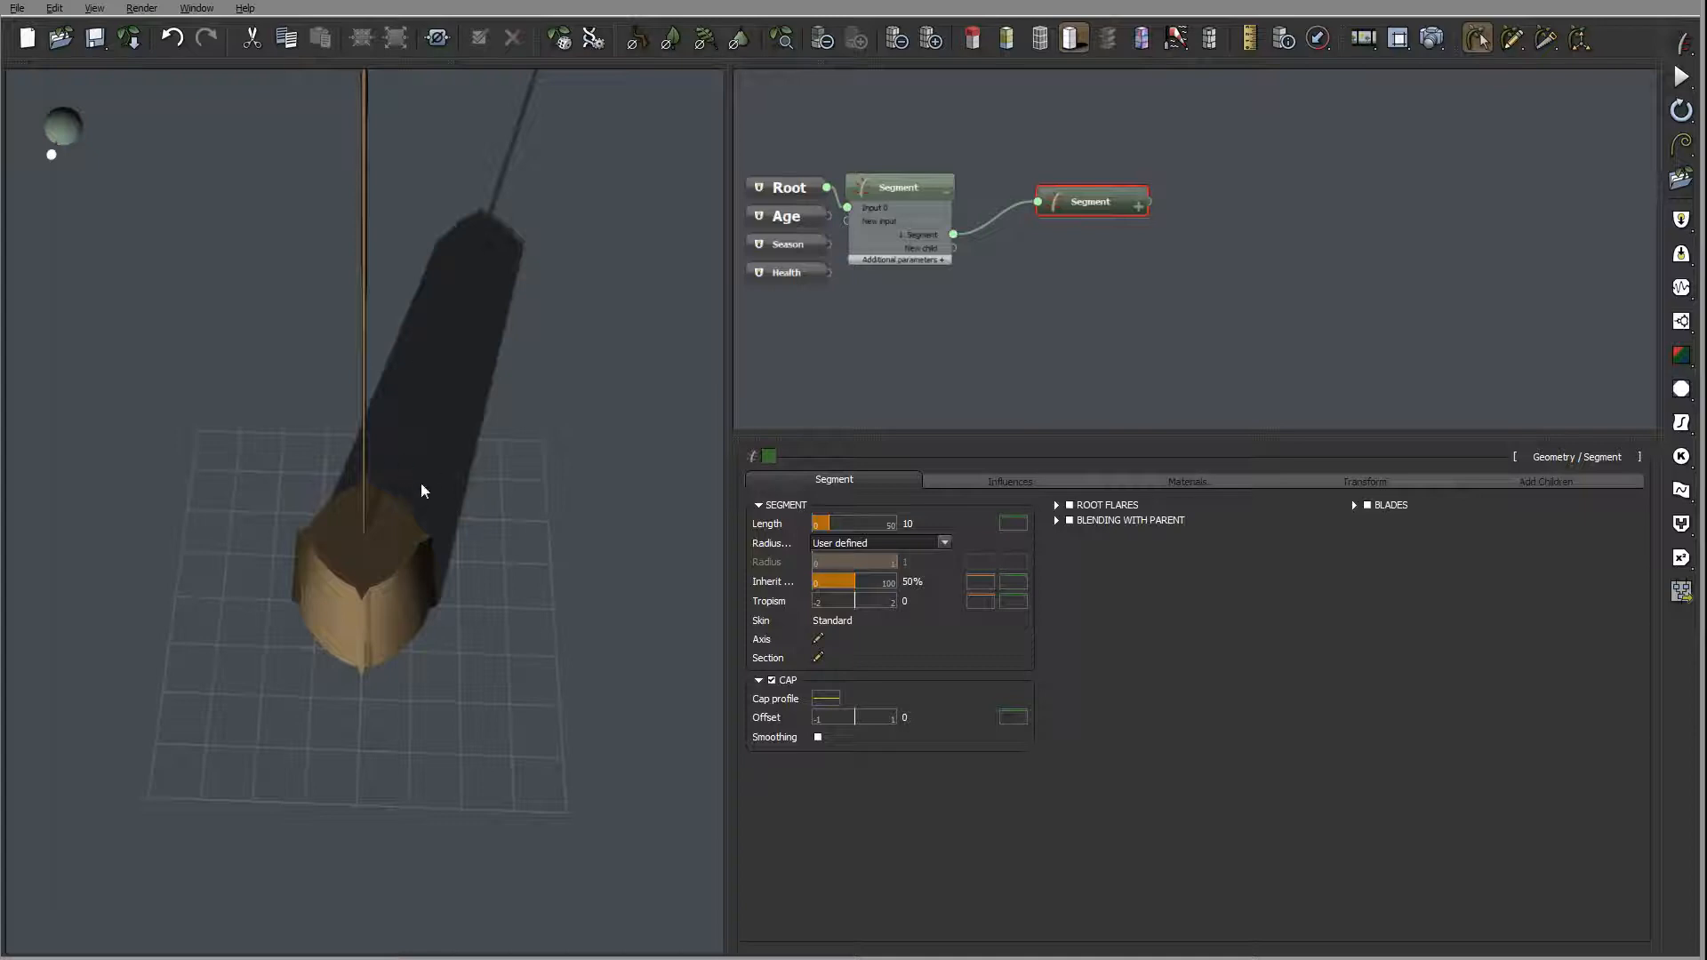
{"action": "left_click_drag", "start_coordinate": [414, 485], "coordinate": [365, 407]}
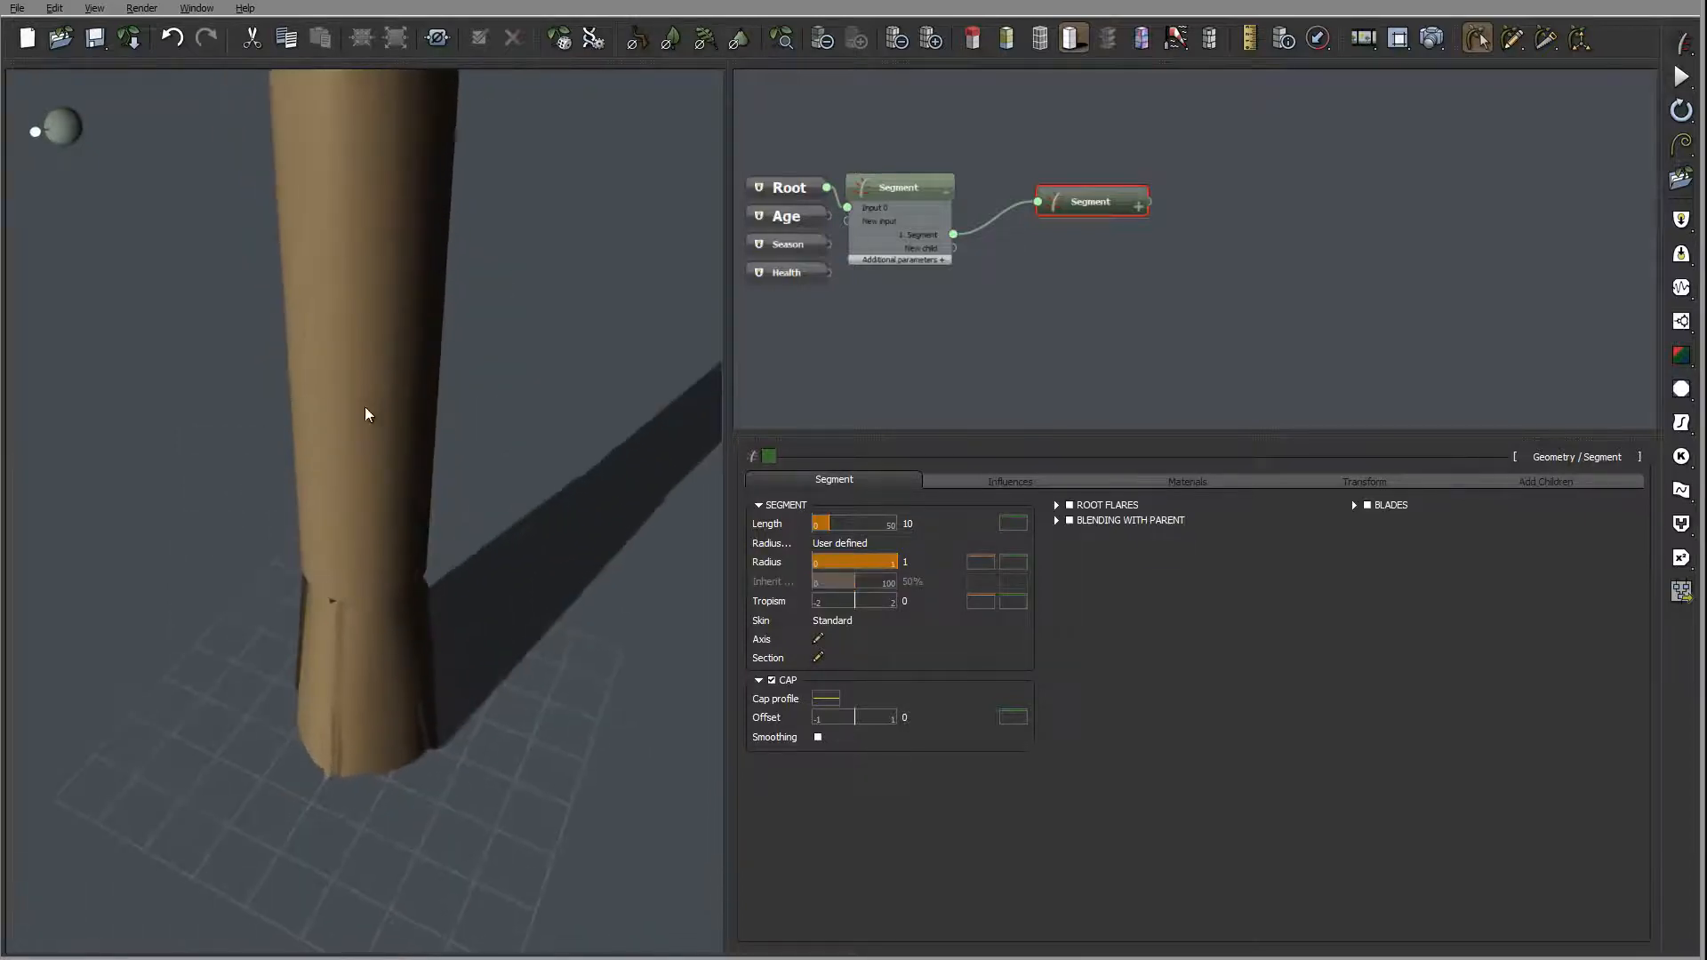
- Set the child segment's length to 1 and check its shape against the base segment
{"action": "left_click", "coordinate": [904, 522]}
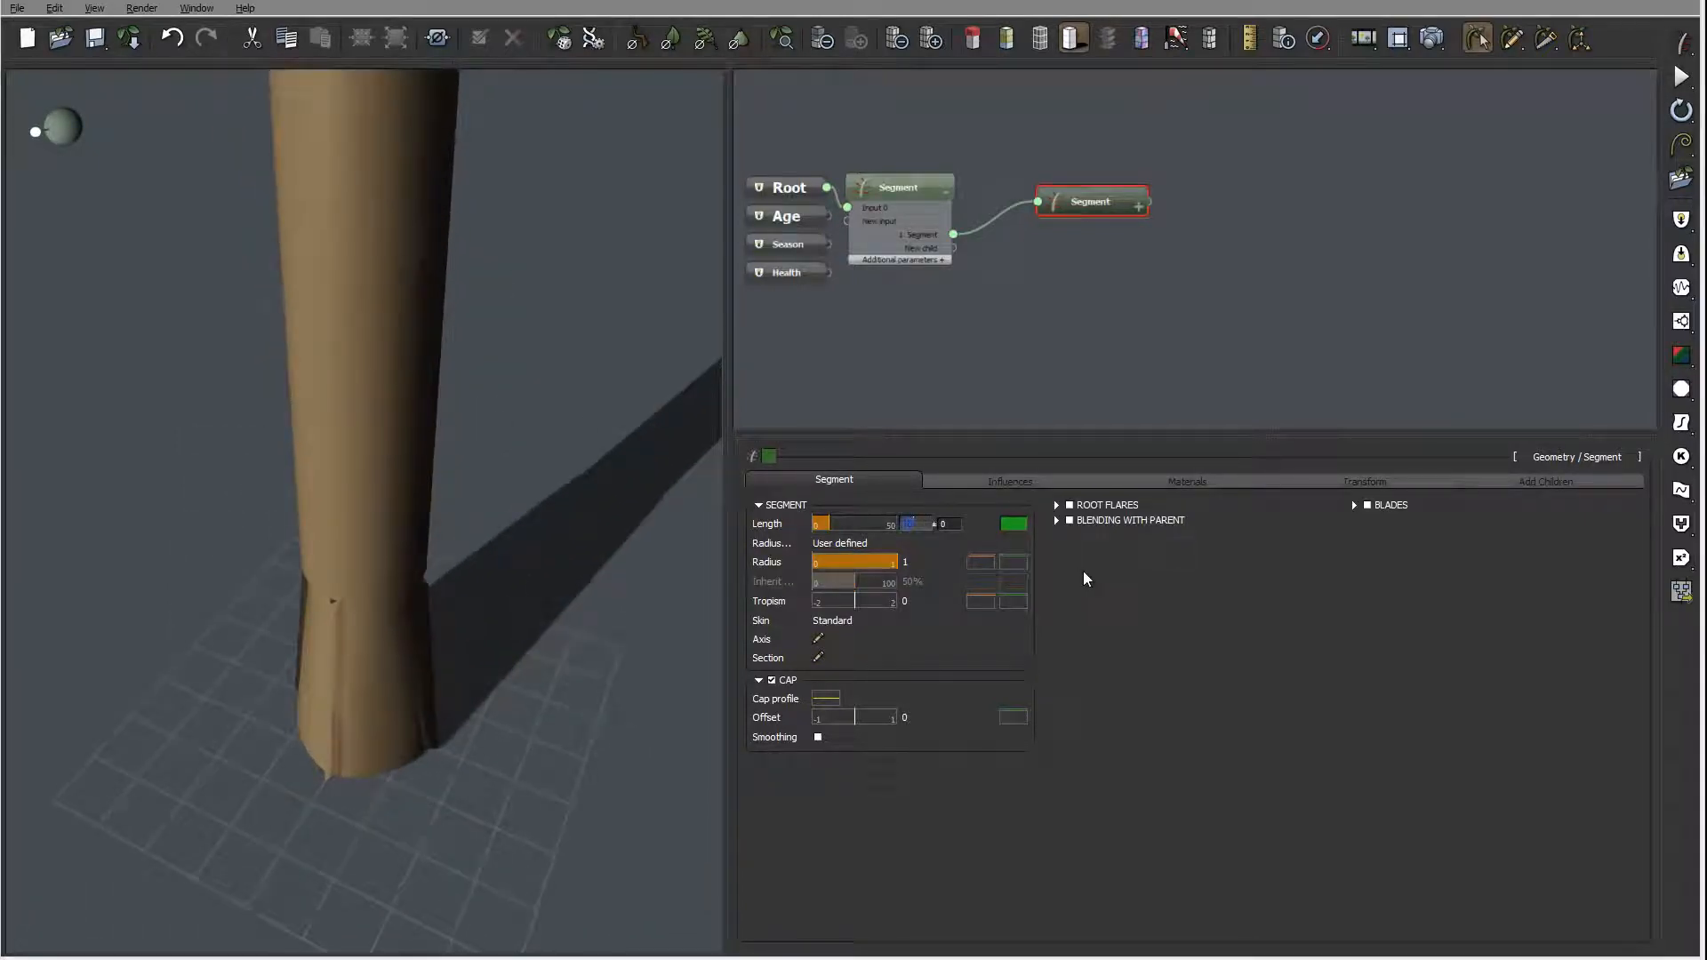
{"action": "type", "text": "1"}
{"action": "key", "text": "Return"}
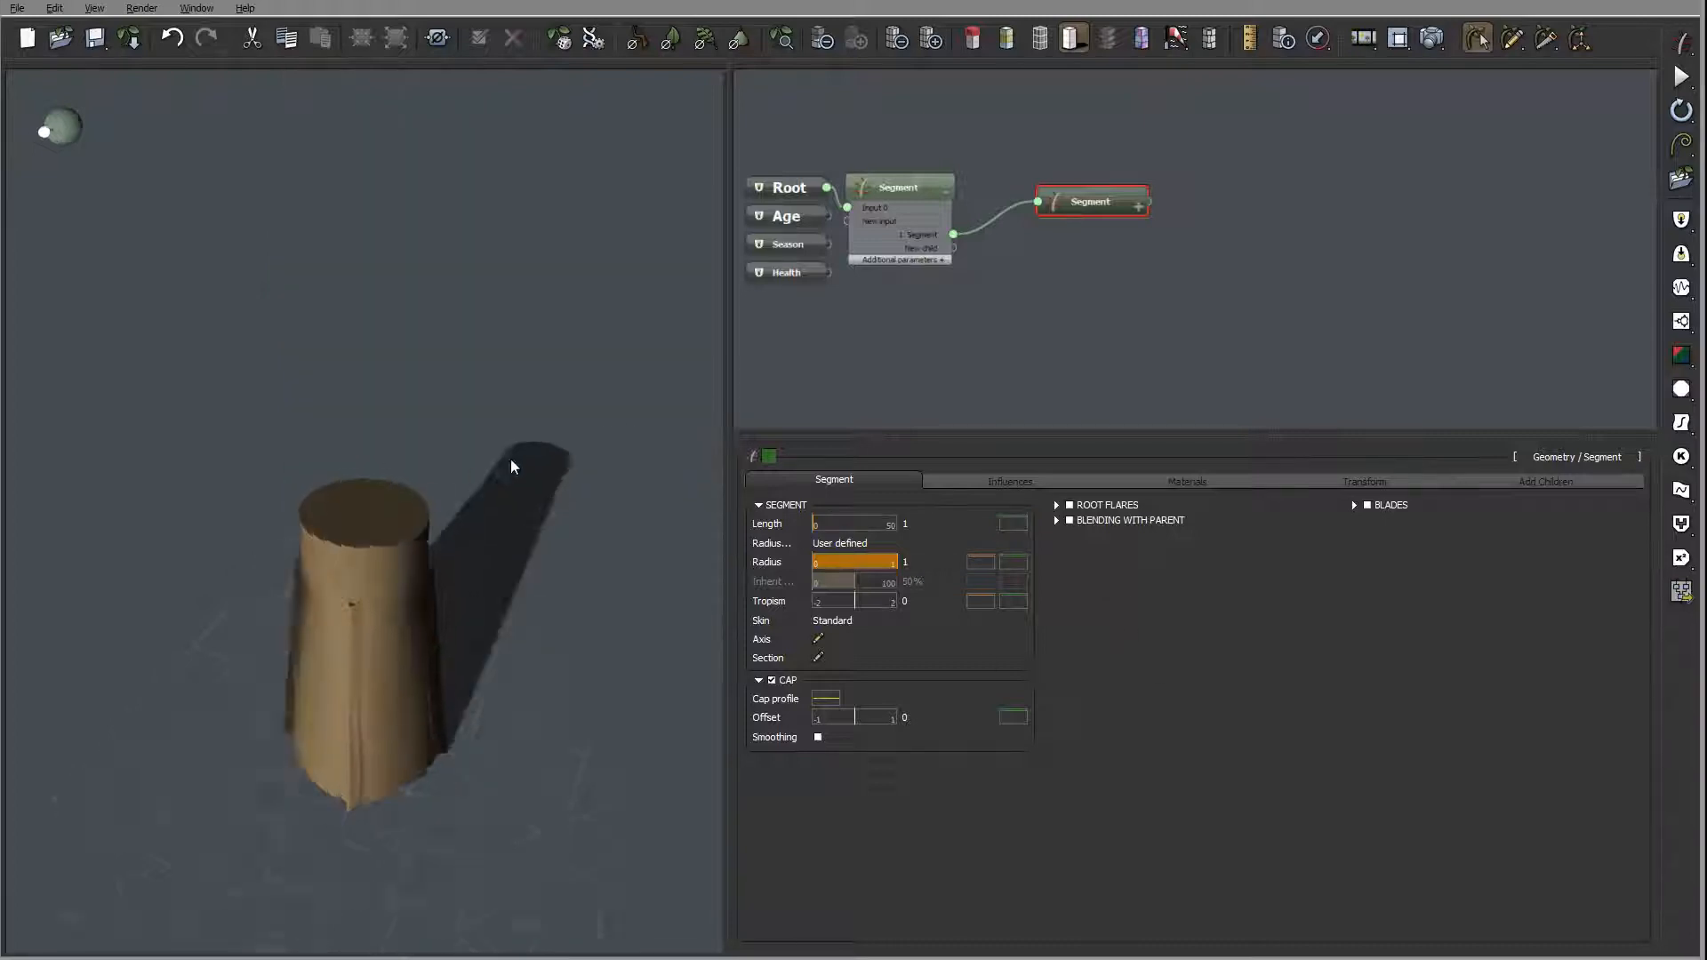
{"action": "left_click", "coordinate": [906, 562]}
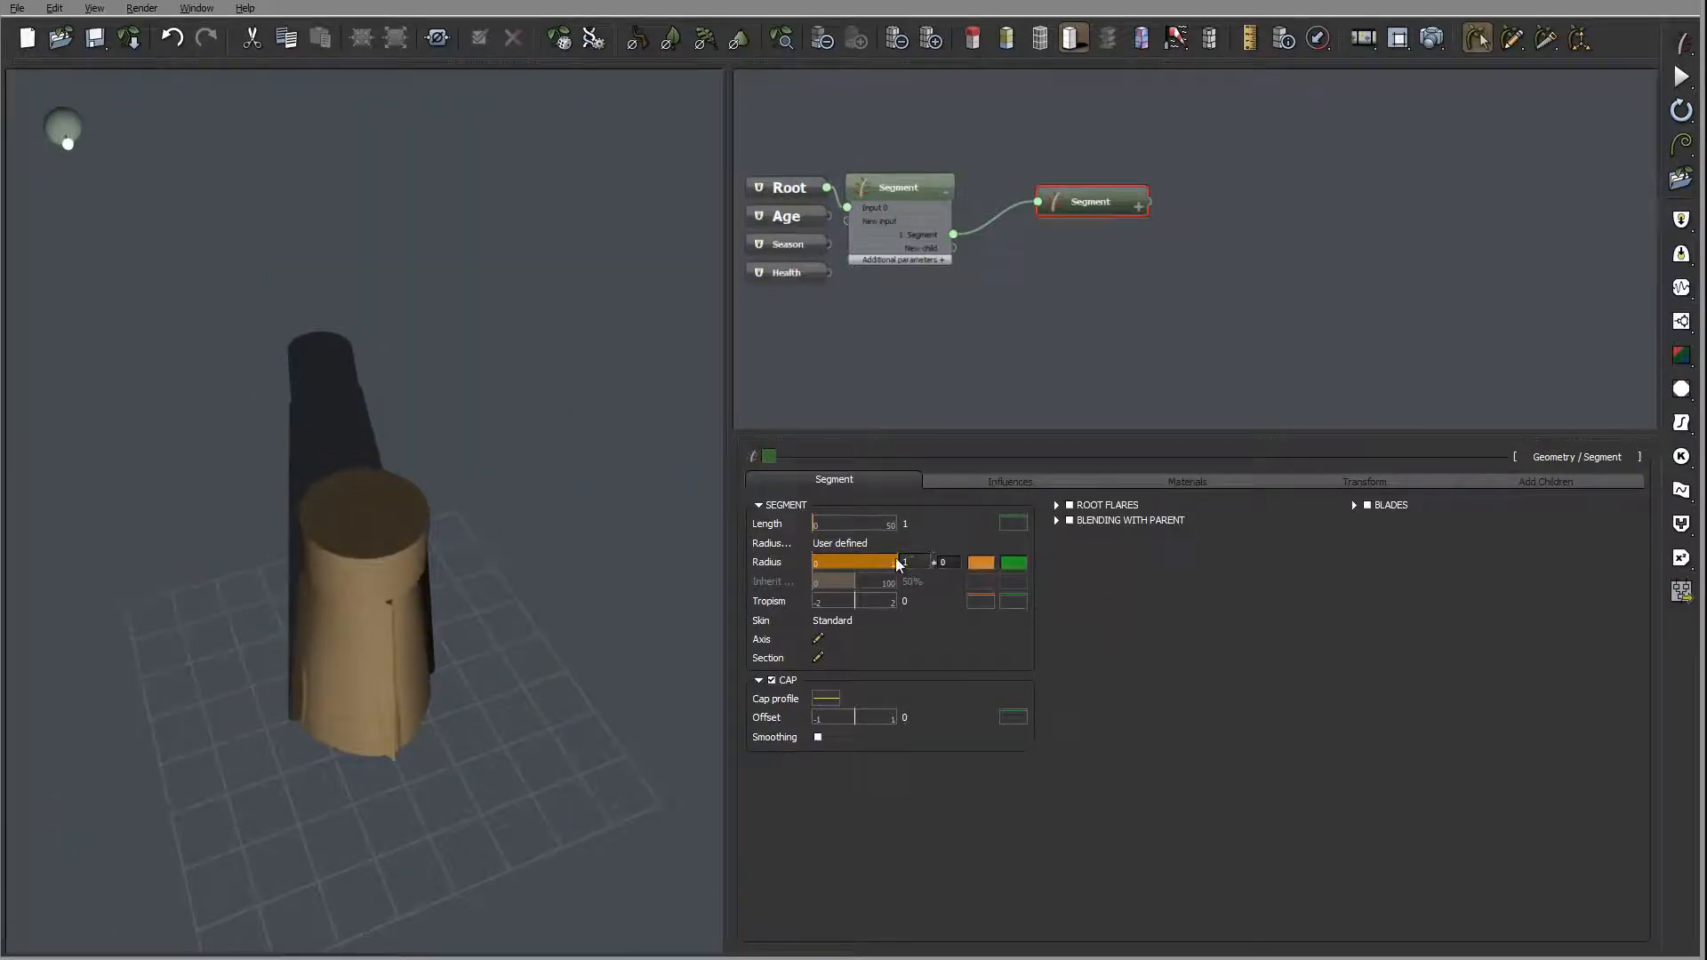
{"action": "mouse_move", "coordinate": [367, 471]}
{"action": "right_mouse_down"}
{"action": "mouse_move", "coordinate": [452, 536]}
{"action": "mouse_move", "coordinate": [391, 527]}
{"action": "mouse_move", "coordinate": [435, 482]}
{"action": "mouse_move", "coordinate": [563, 424]}
{"action": "mouse_move", "coordinate": [539, 439]}
{"action": "right_mouse_up"}
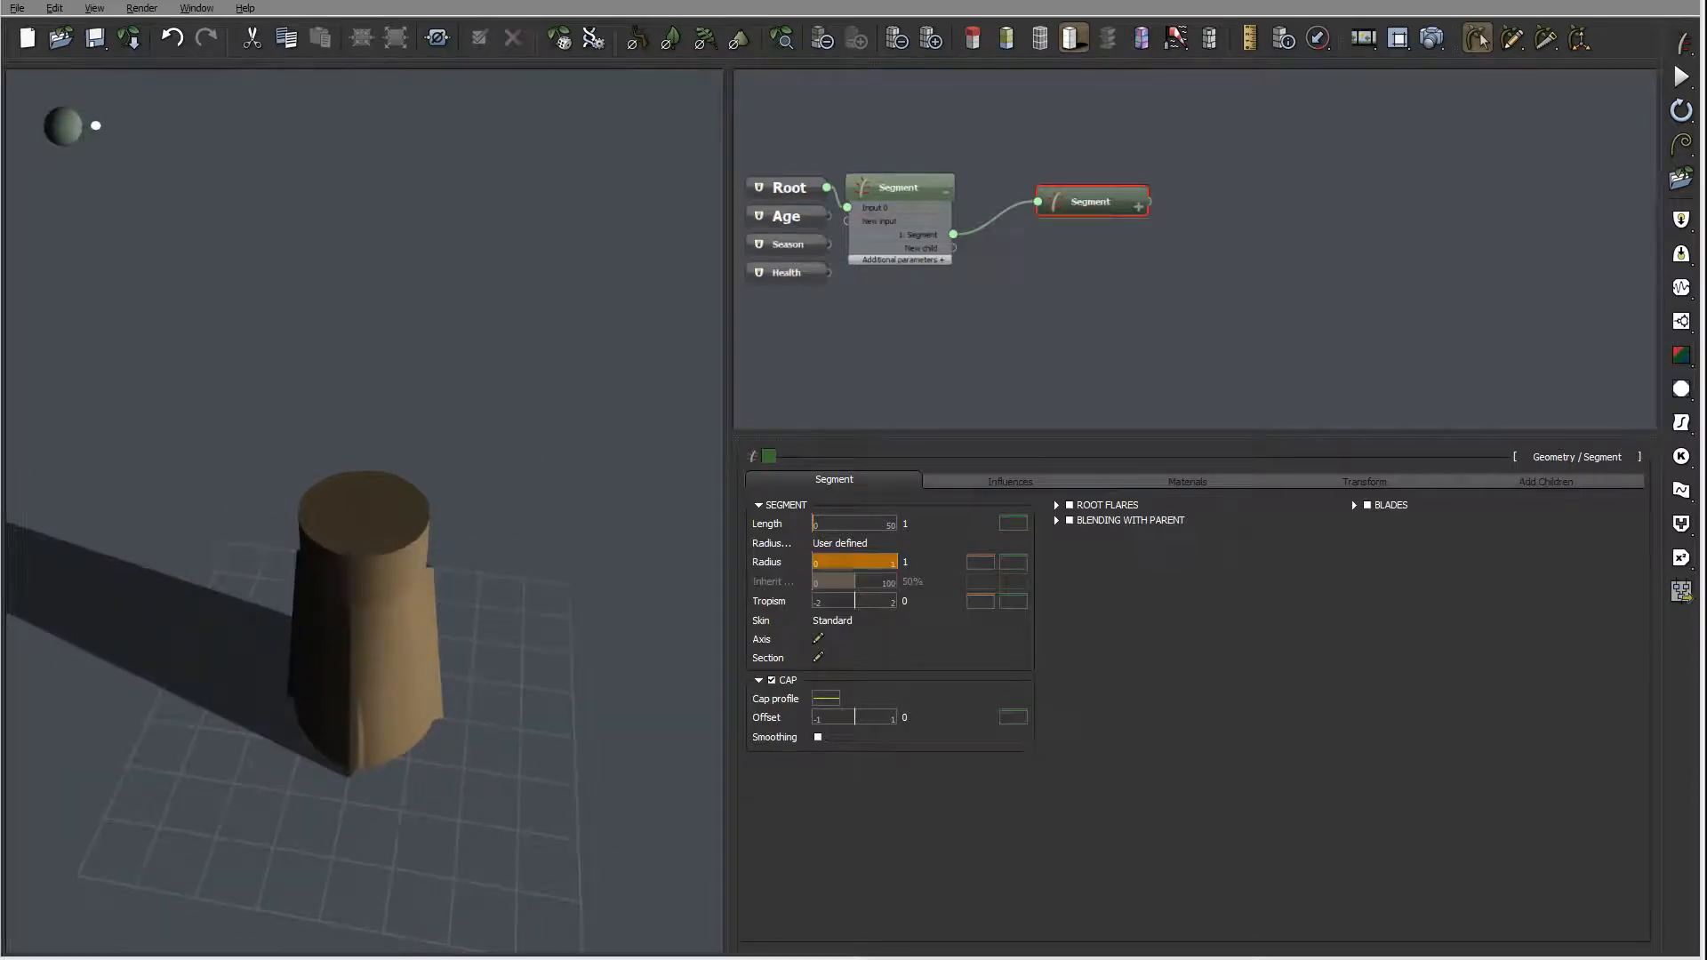
{"action": "right_click_drag", "start_coordinate": [313, 594], "coordinate": [420, 519]}
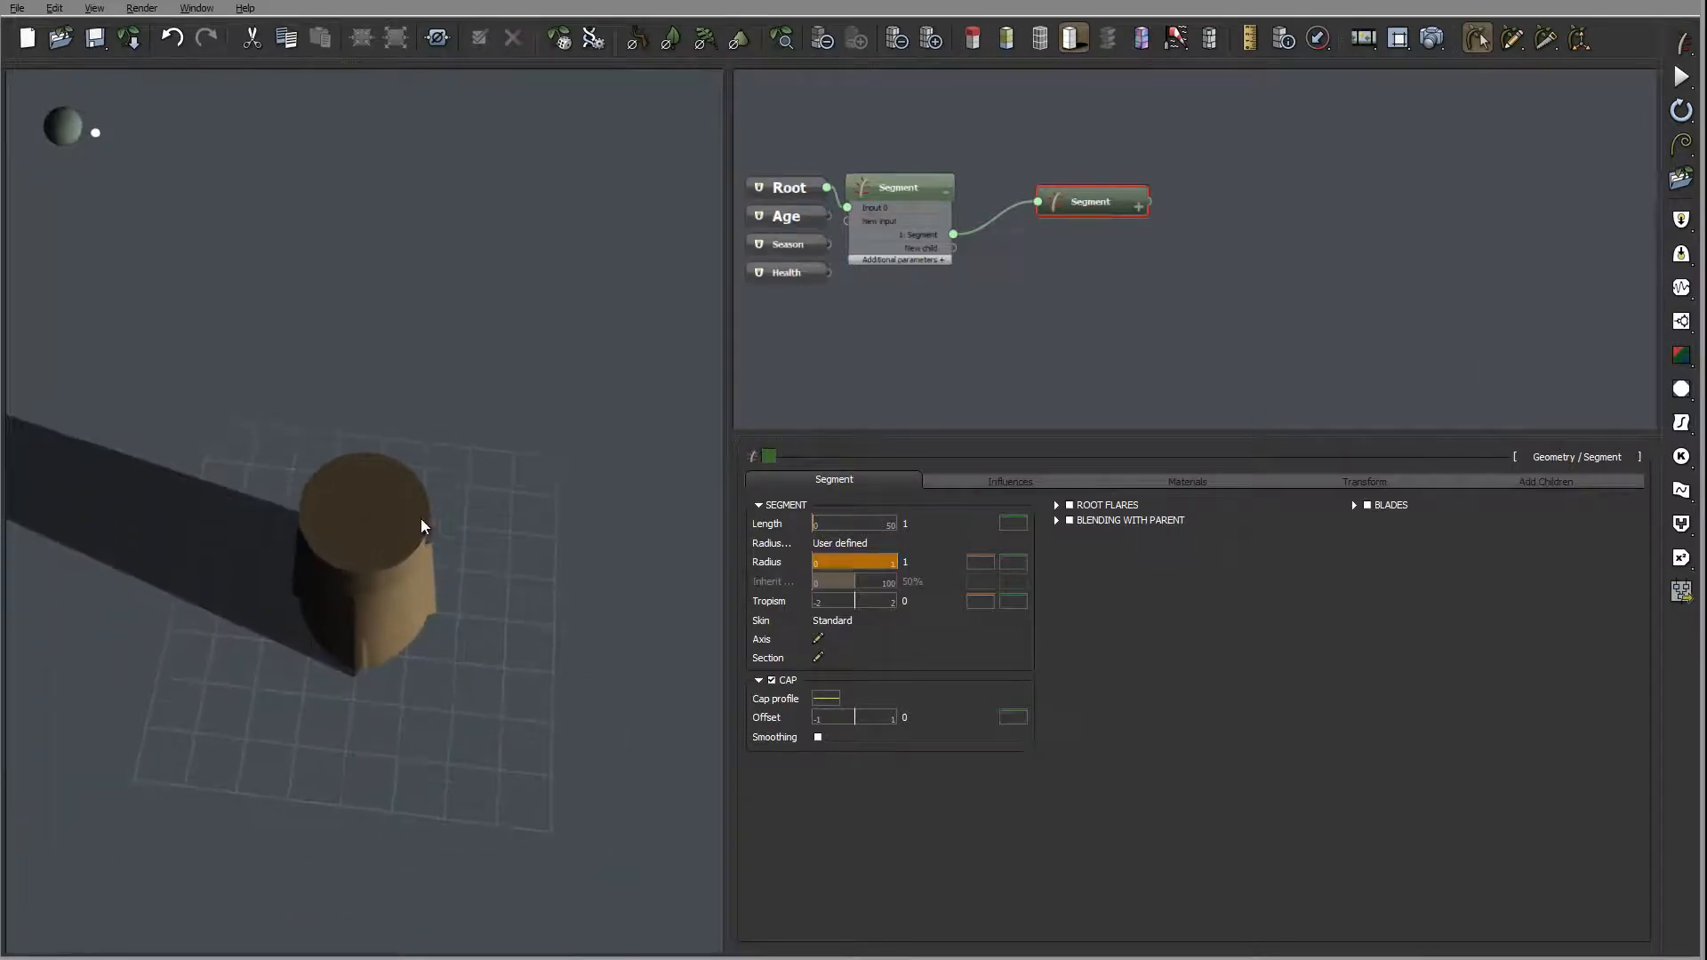
- Enable root flares on the child segment, with a number of 24 and a randomness of 0
{"action": "left_click", "coordinate": [1069, 505]}
{"action": "right_click_drag", "start_coordinate": [414, 559], "coordinate": [230, 516]}
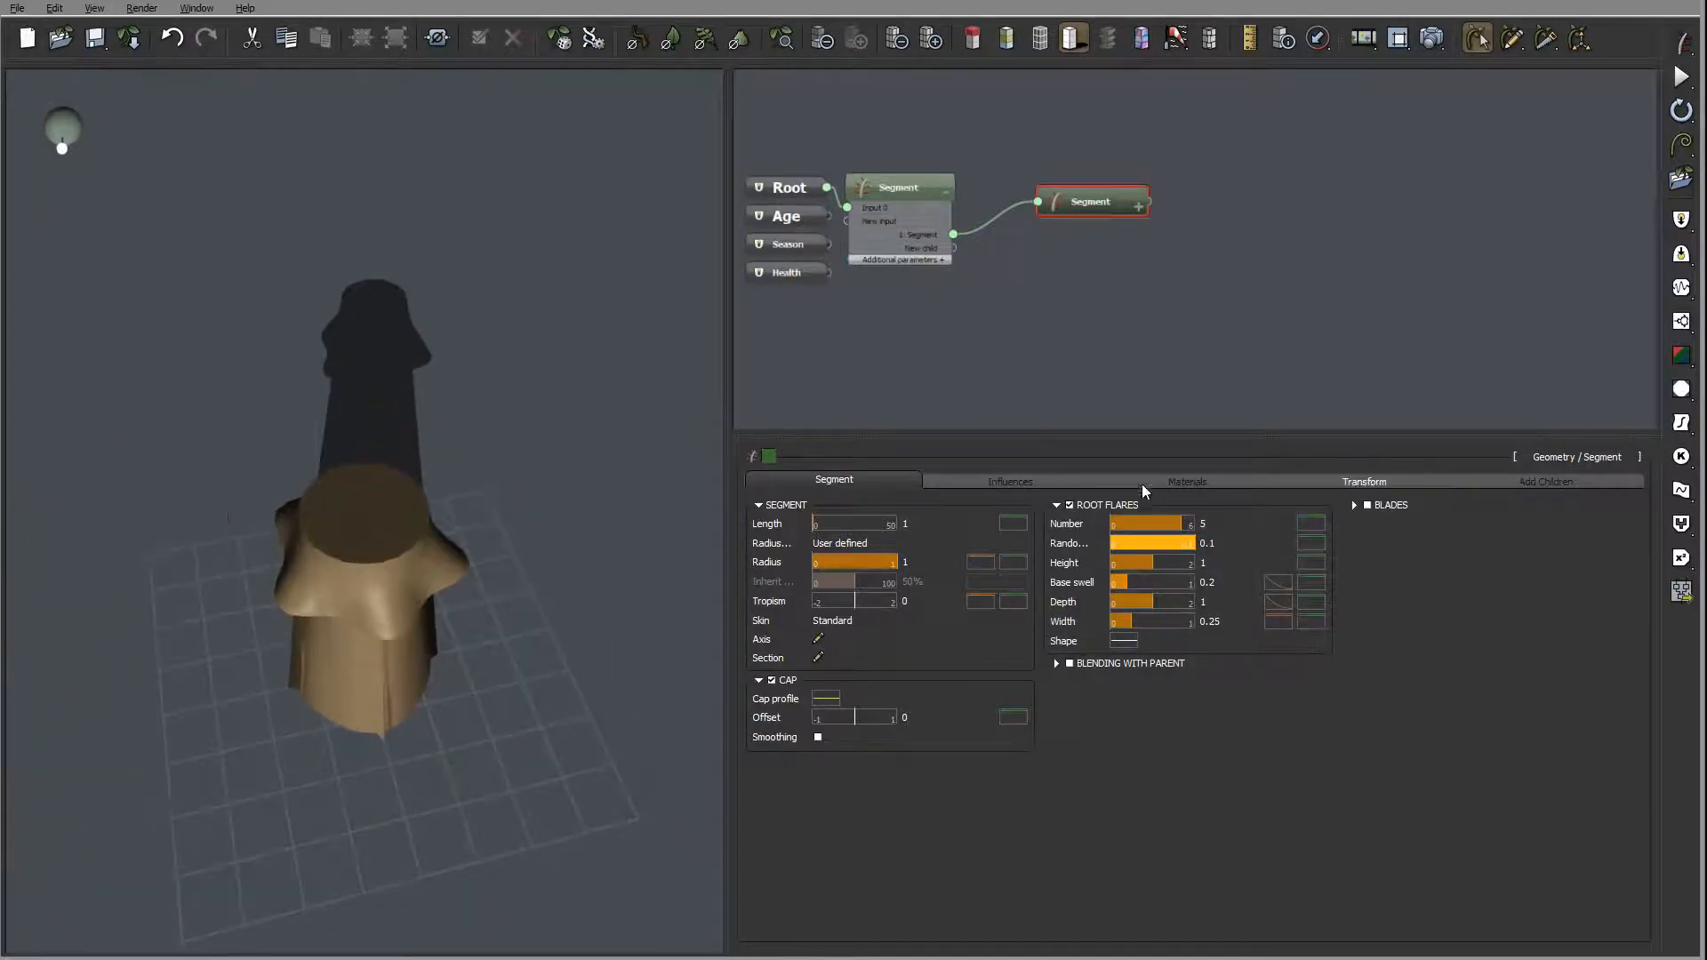
{"action": "double_click", "coordinate": [1219, 524]}
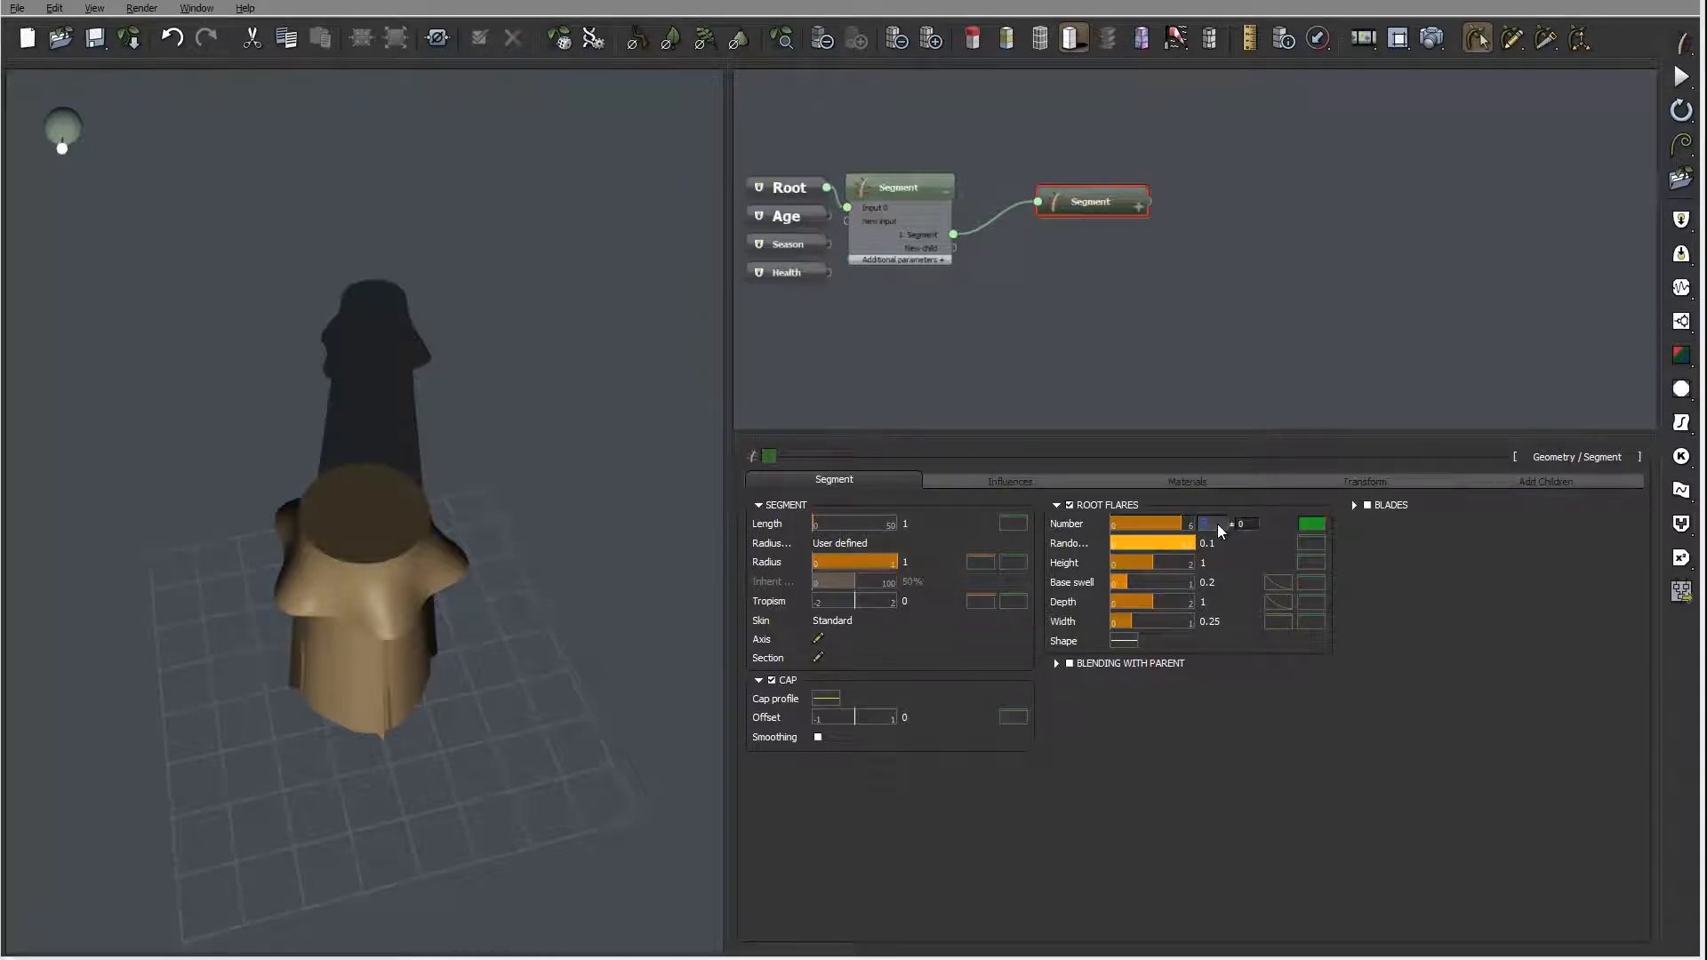
{"action": "type", "text": "24"}
{"action": "key", "text": "Return"}
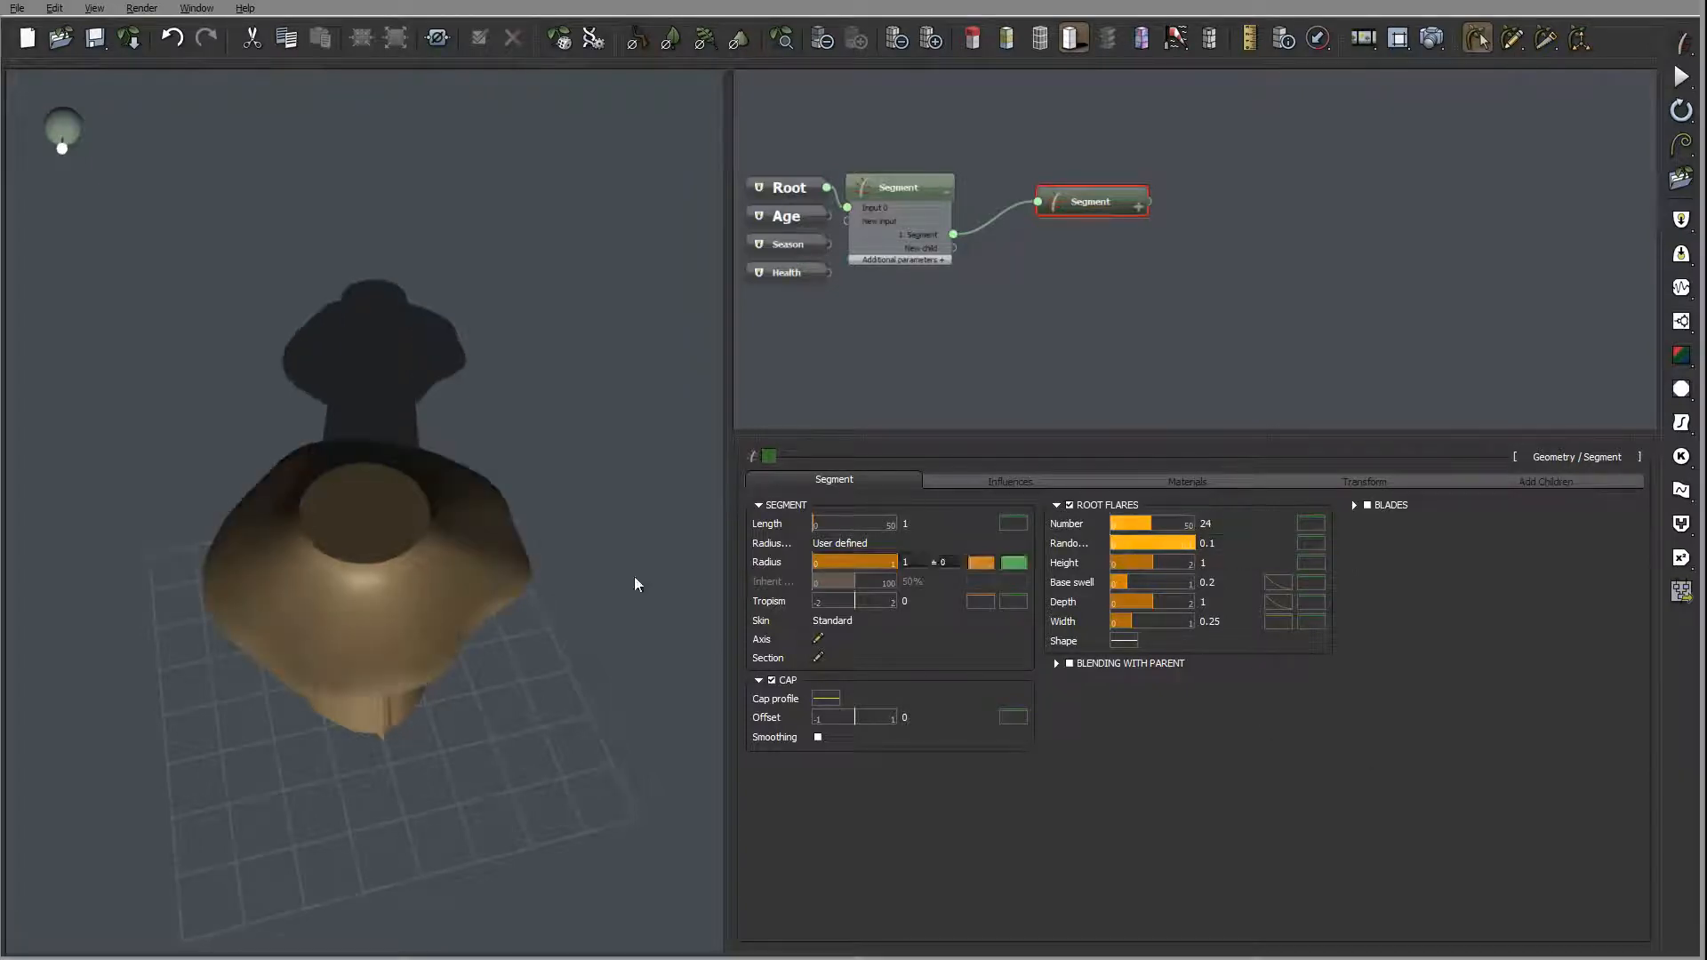
{"action": "double_click", "coordinate": [1224, 545]}
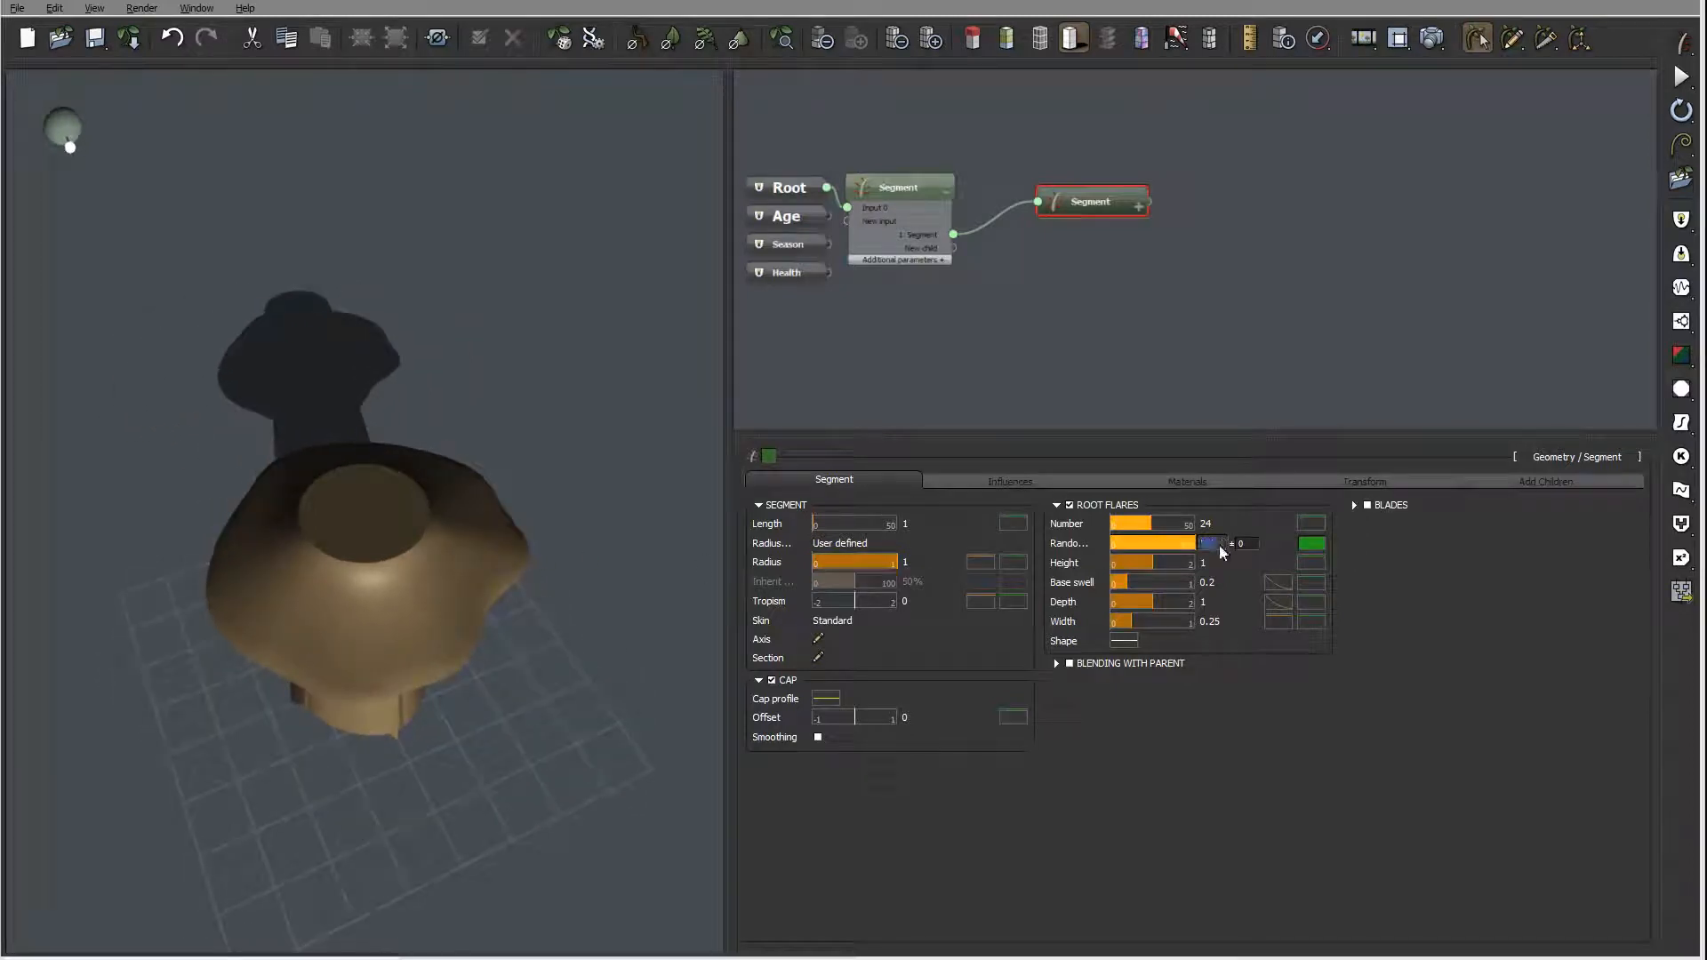
{"action": "type", "text": "0"}
{"action": "key", "text": "Tab"}
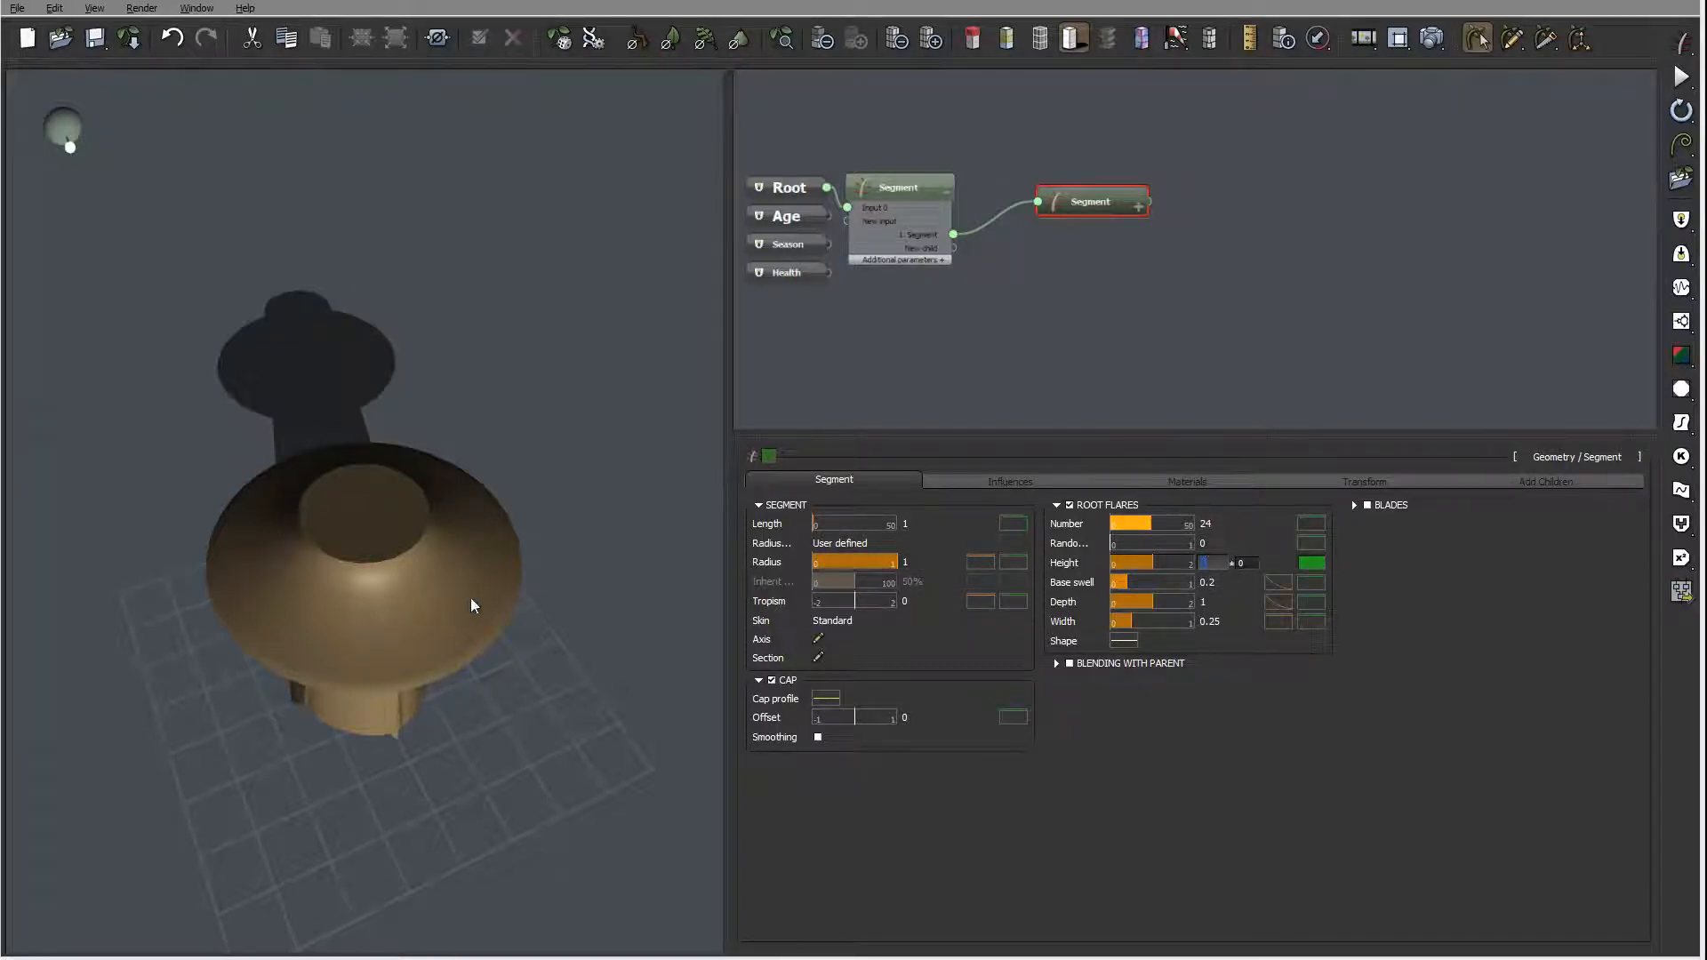
- Set the height of the child segment's root flares to 2
{"action": "left_click_drag", "start_coordinate": [472, 602], "coordinate": [491, 501]}
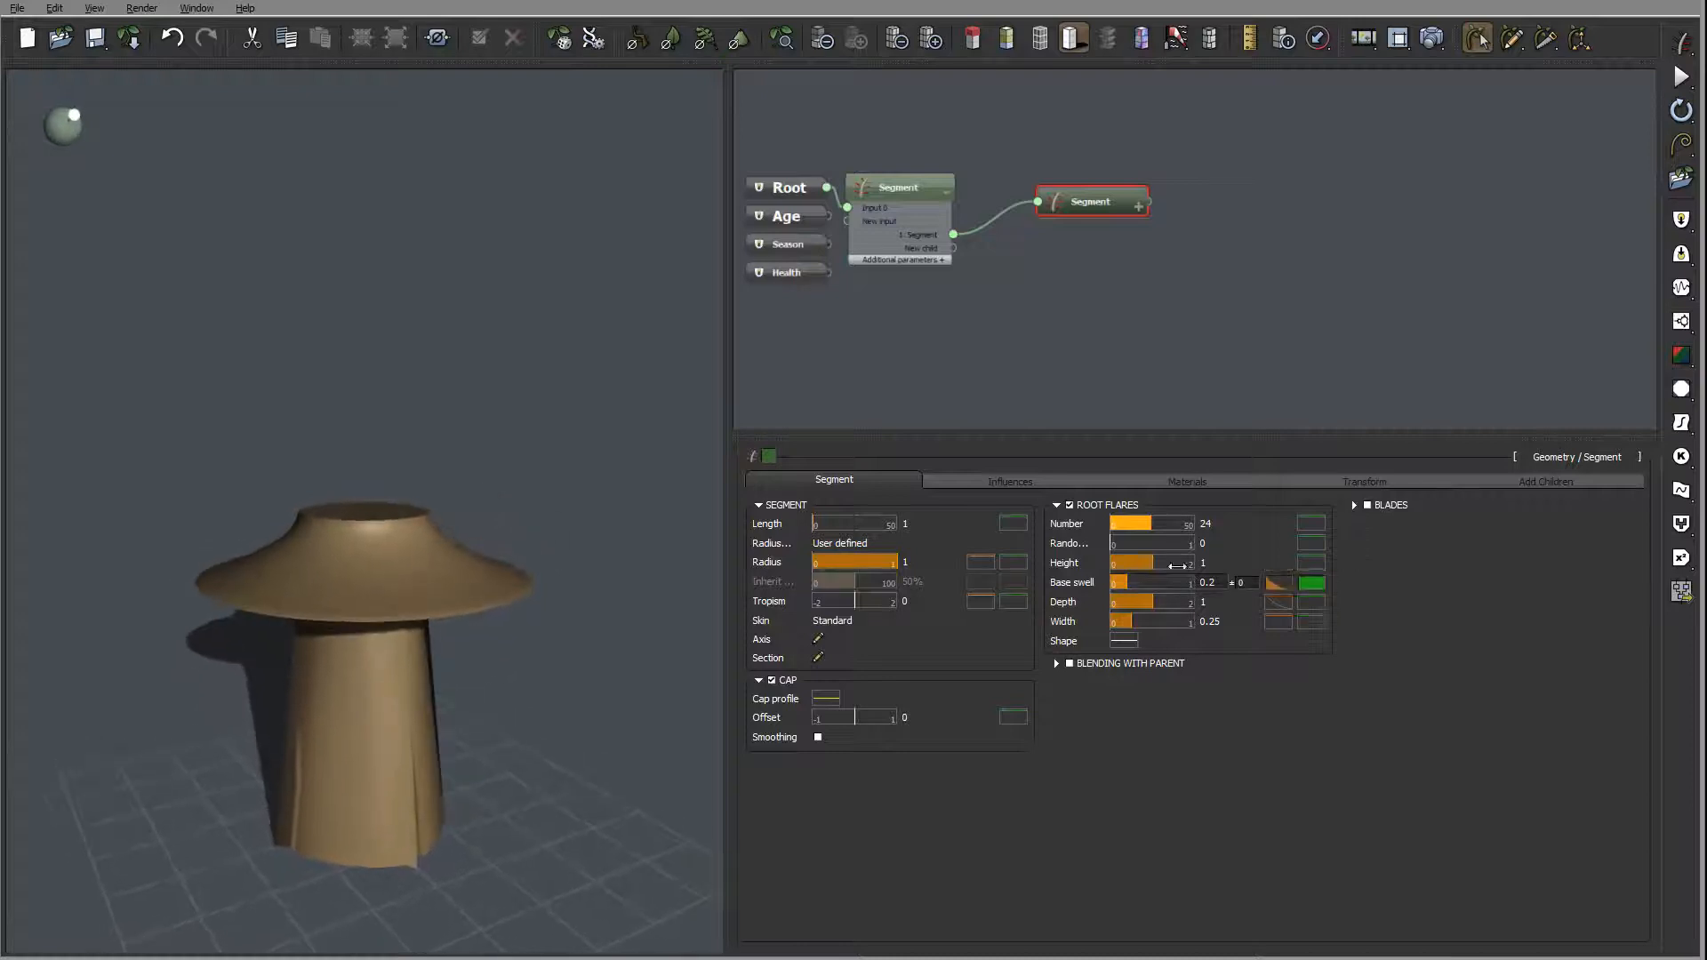
{"action": "type", "text": "2"}
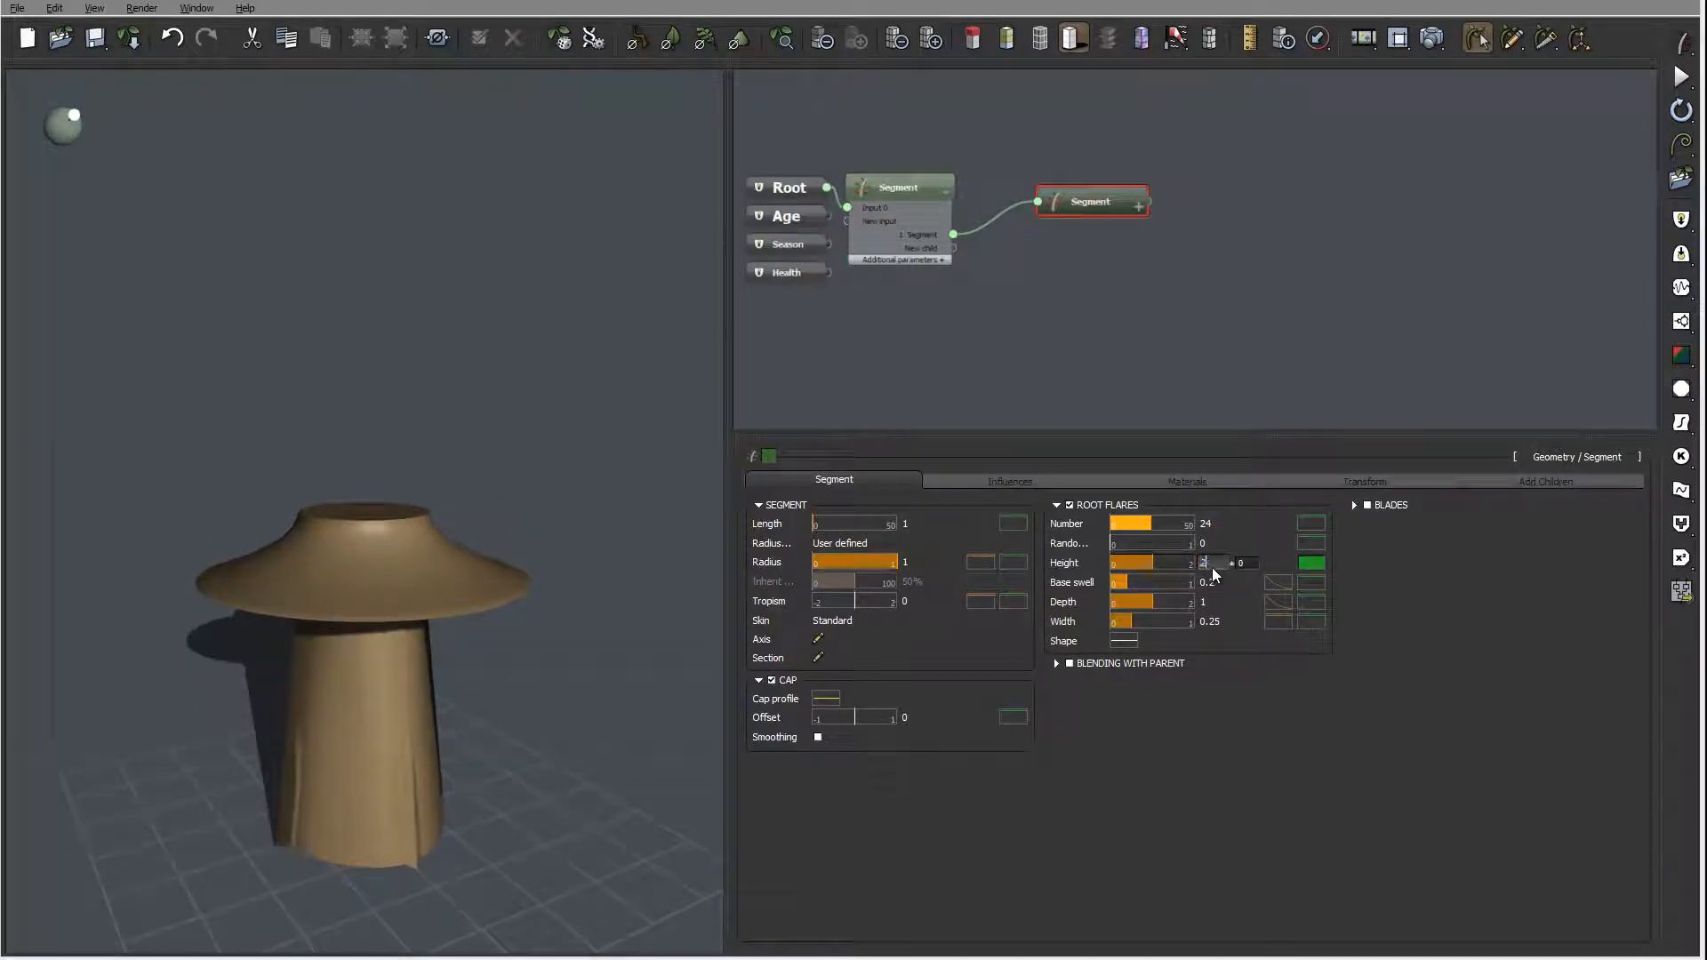
{"action": "key", "text": "Return"}
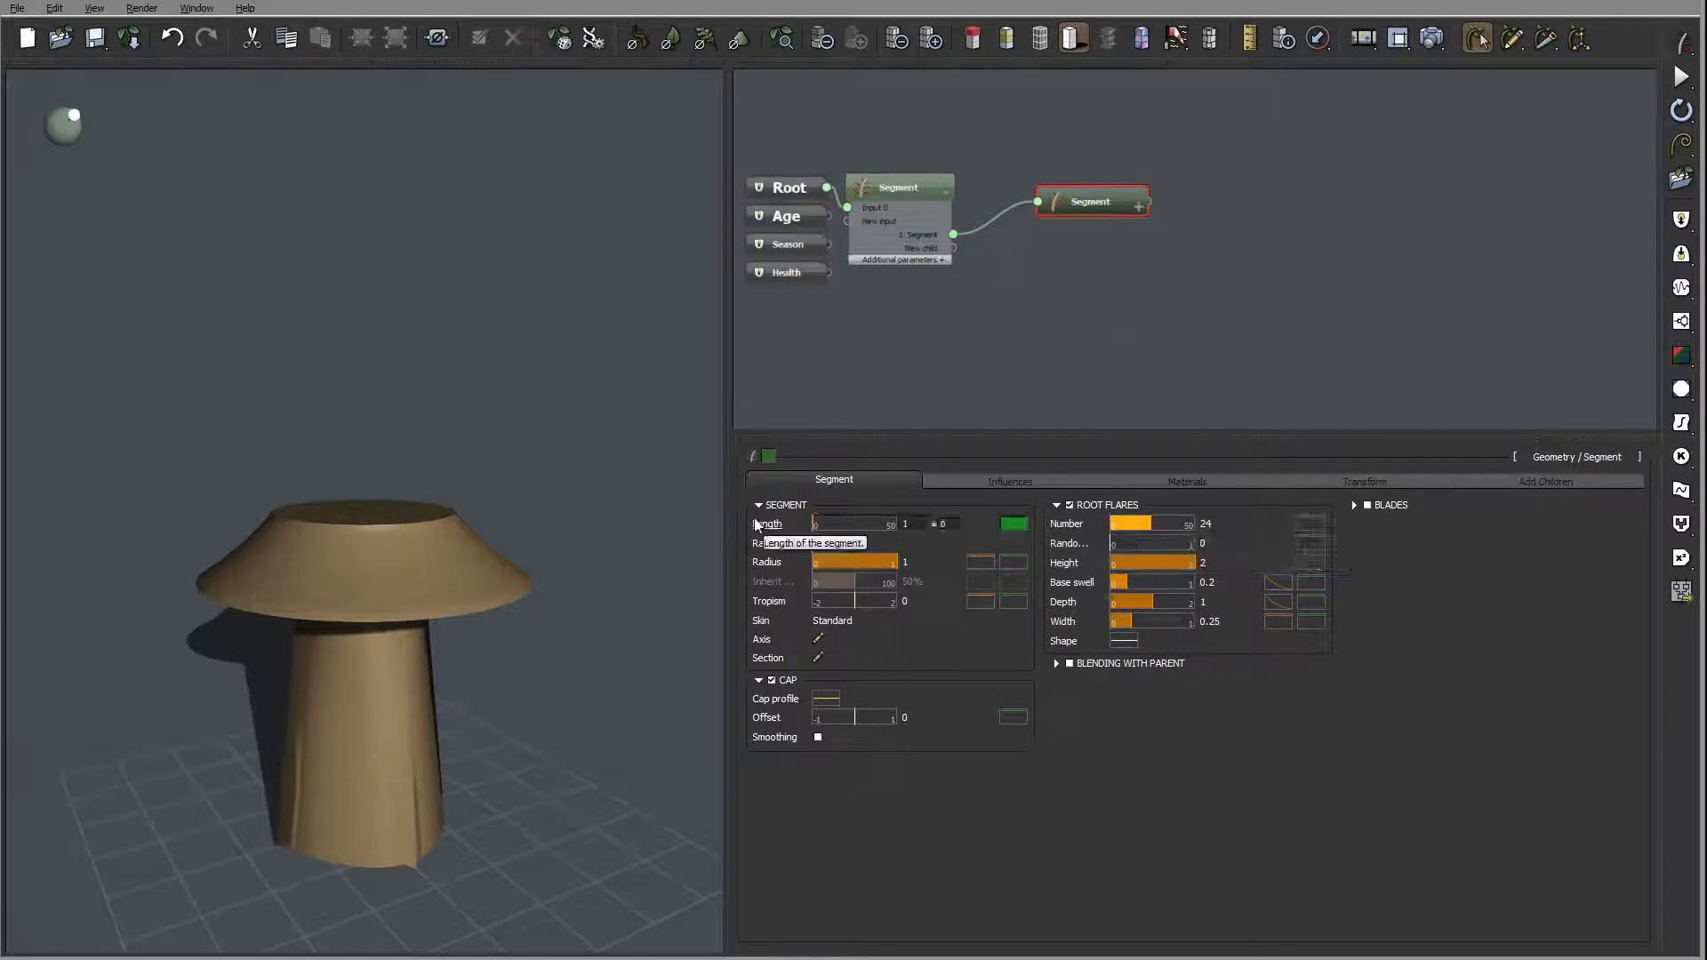
- Add a Constant Number node to the graph and set its value to 1
{"action": "left_click", "coordinate": [1023, 307]}
{"action": "right_click", "coordinate": [1023, 306]}
{"action": "mouse_move", "coordinate": [1101, 322]}
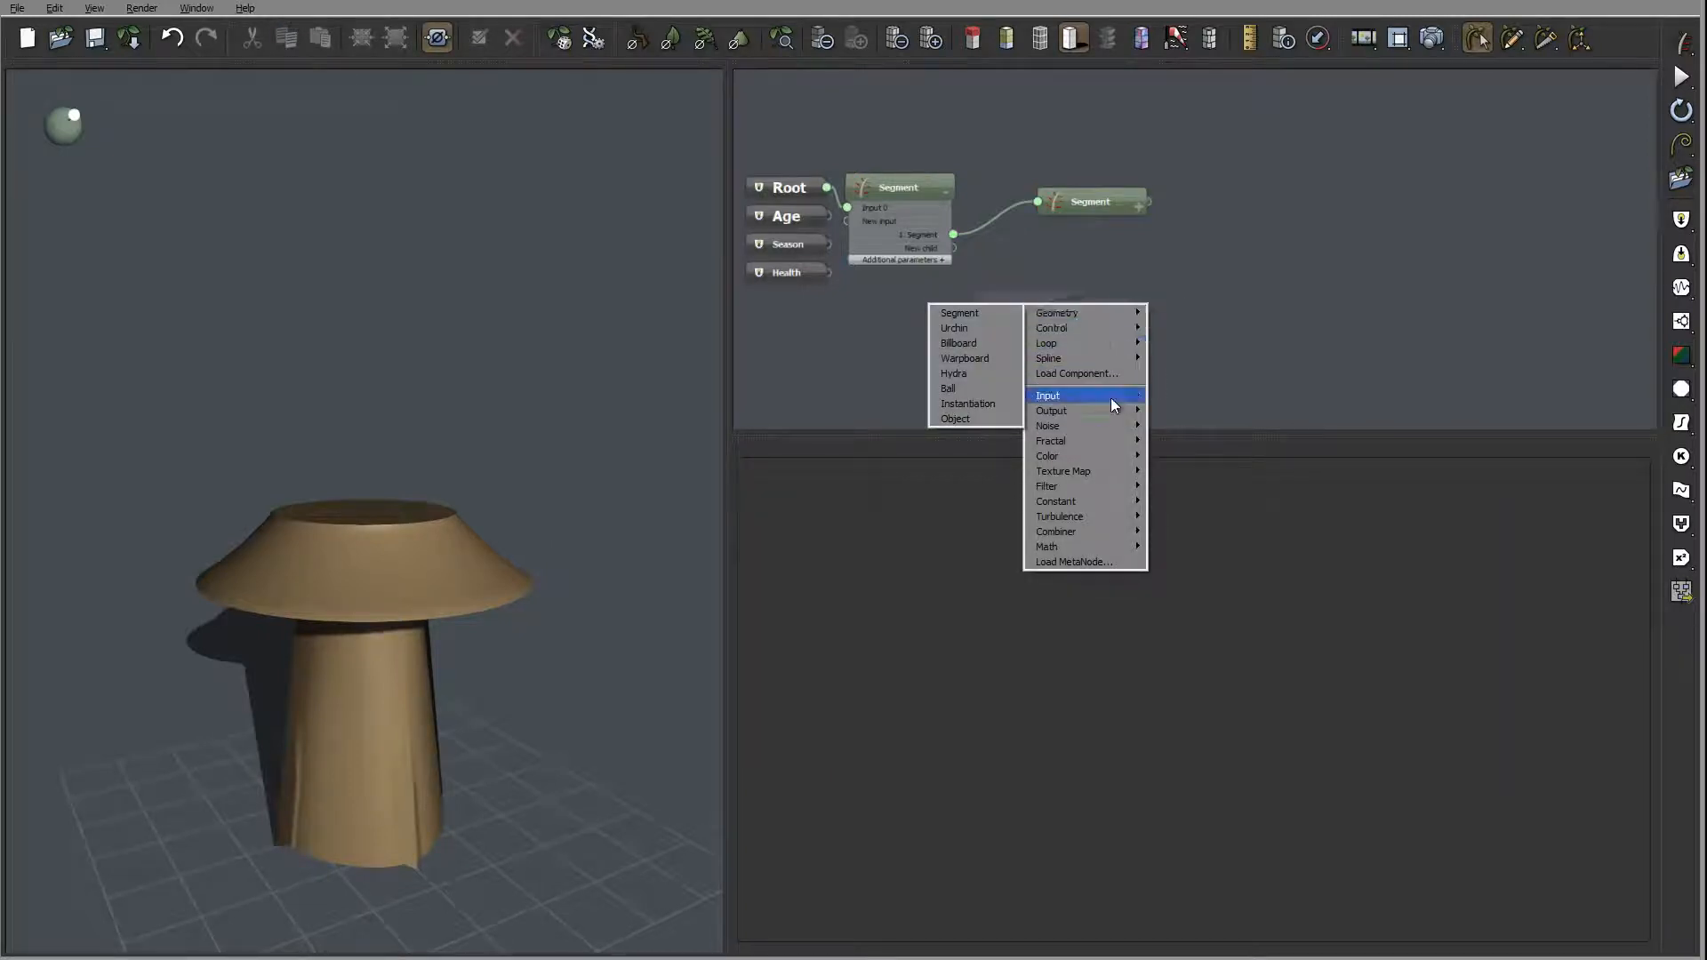
{"action": "mouse_move", "coordinate": [1099, 500]}
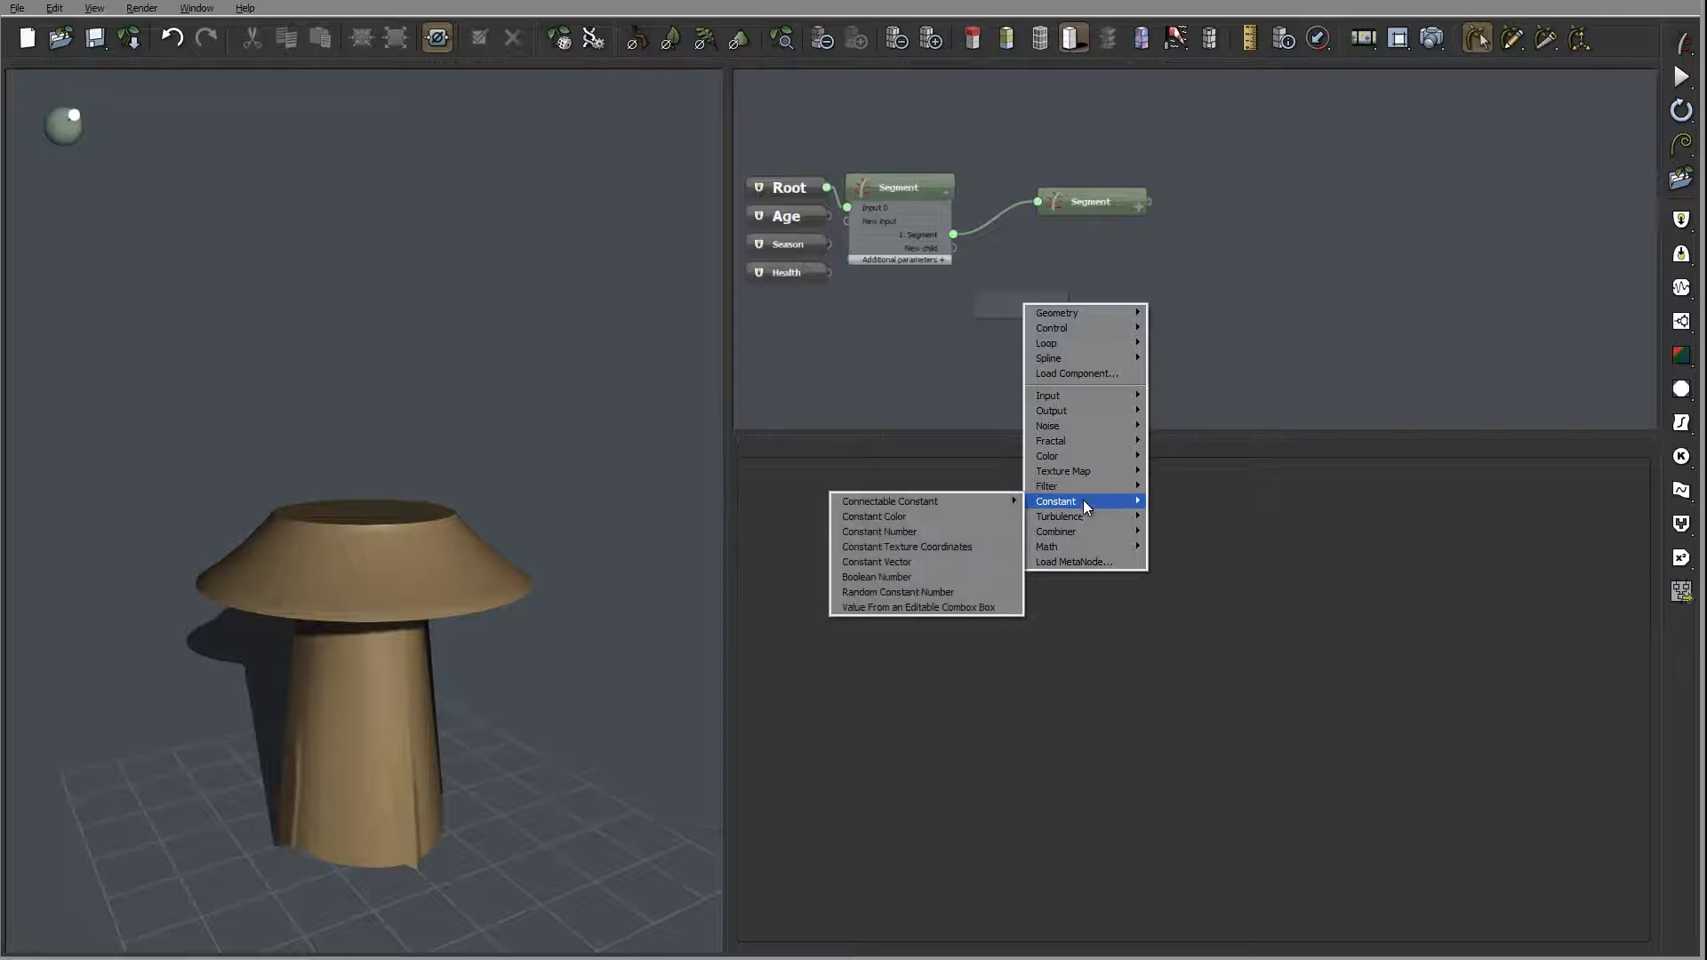
{"action": "left_click", "coordinate": [956, 531]}
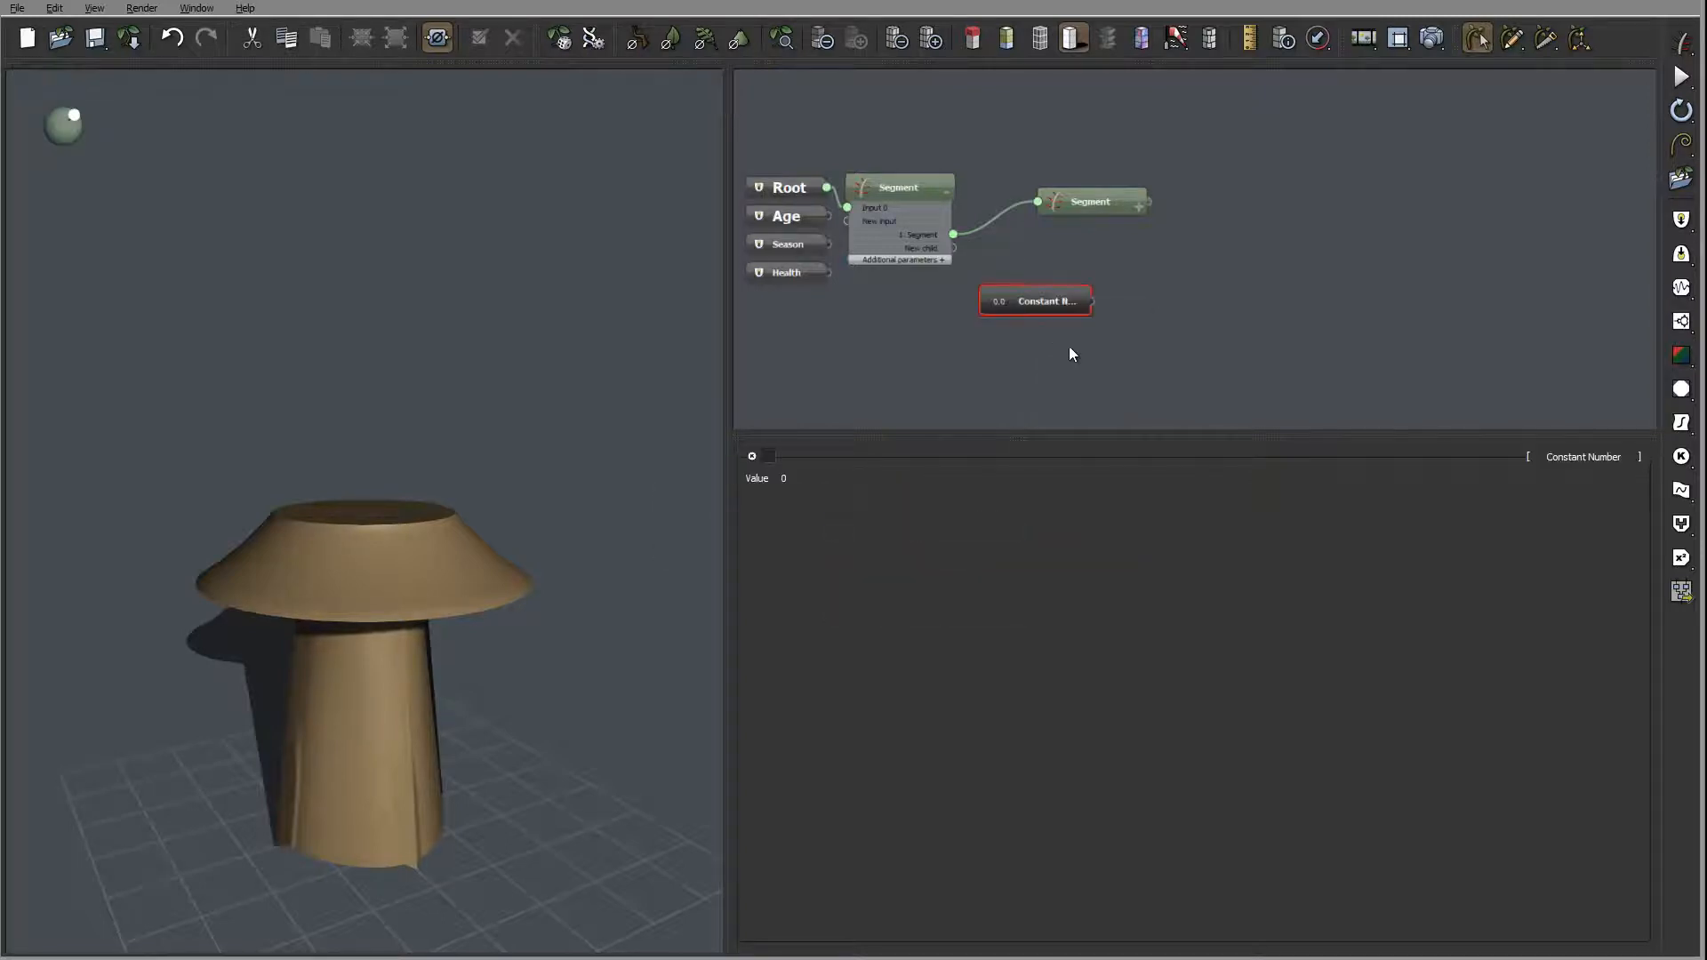
{"action": "left_click_drag", "start_coordinate": [1048, 347], "coordinate": [984, 354]}
{"action": "double_click", "coordinate": [789, 479]}
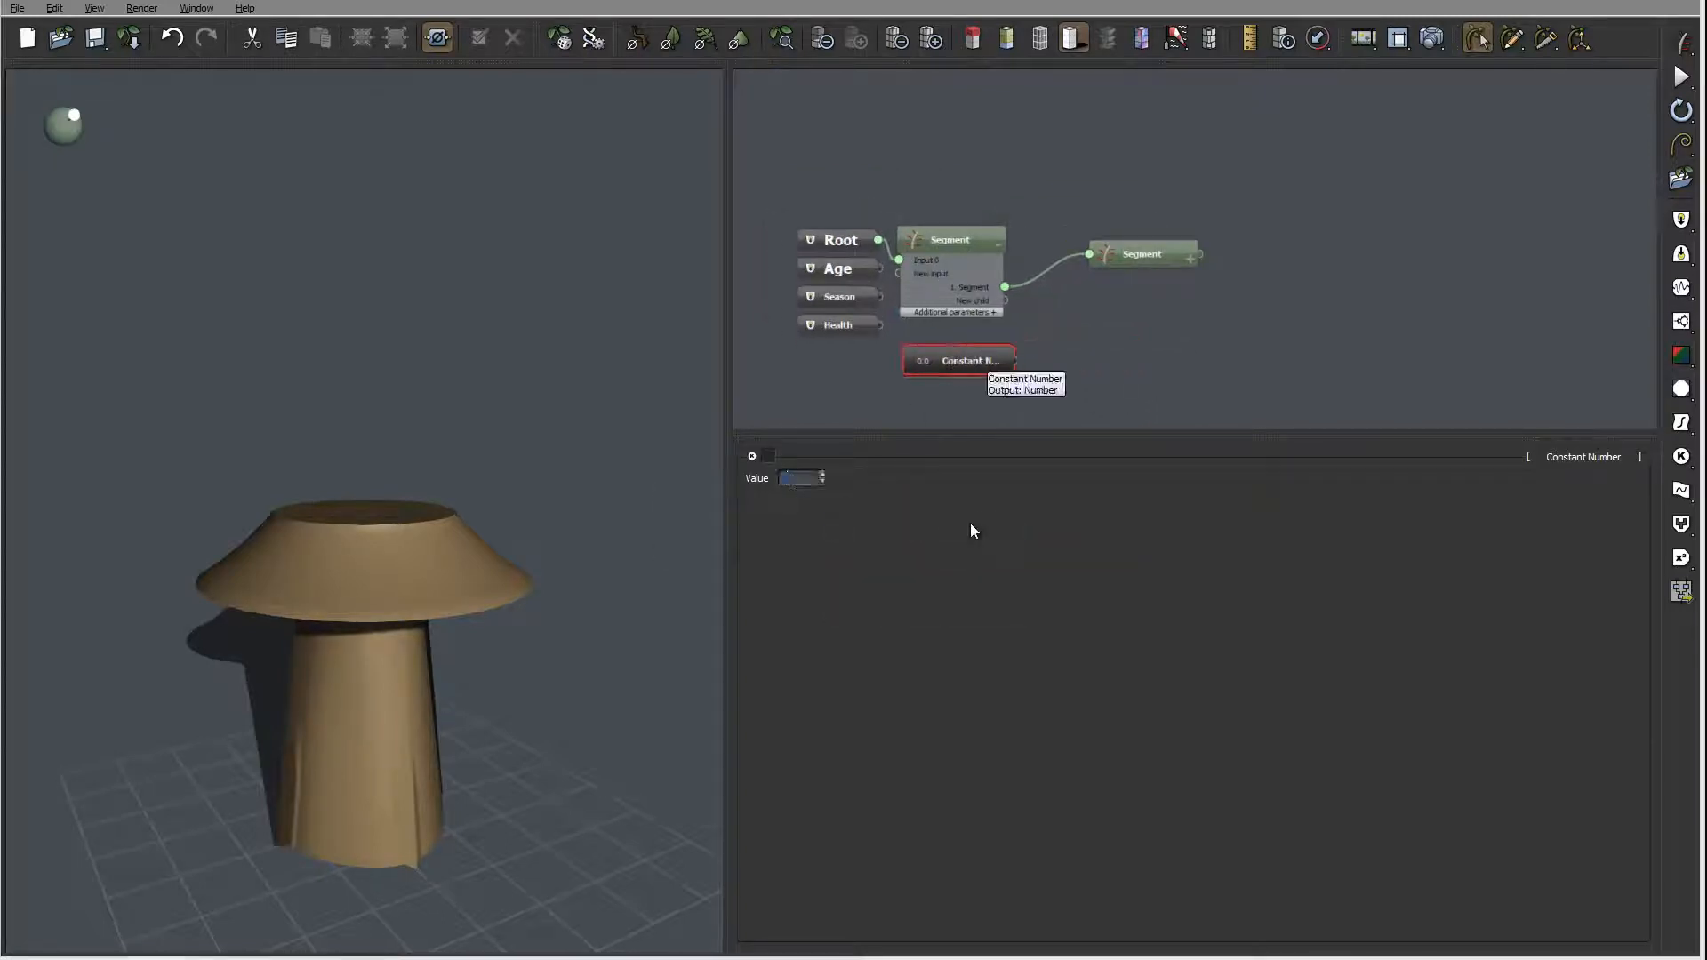
{"action": "type", "text": "1"}
{"action": "key", "text": "Return"}
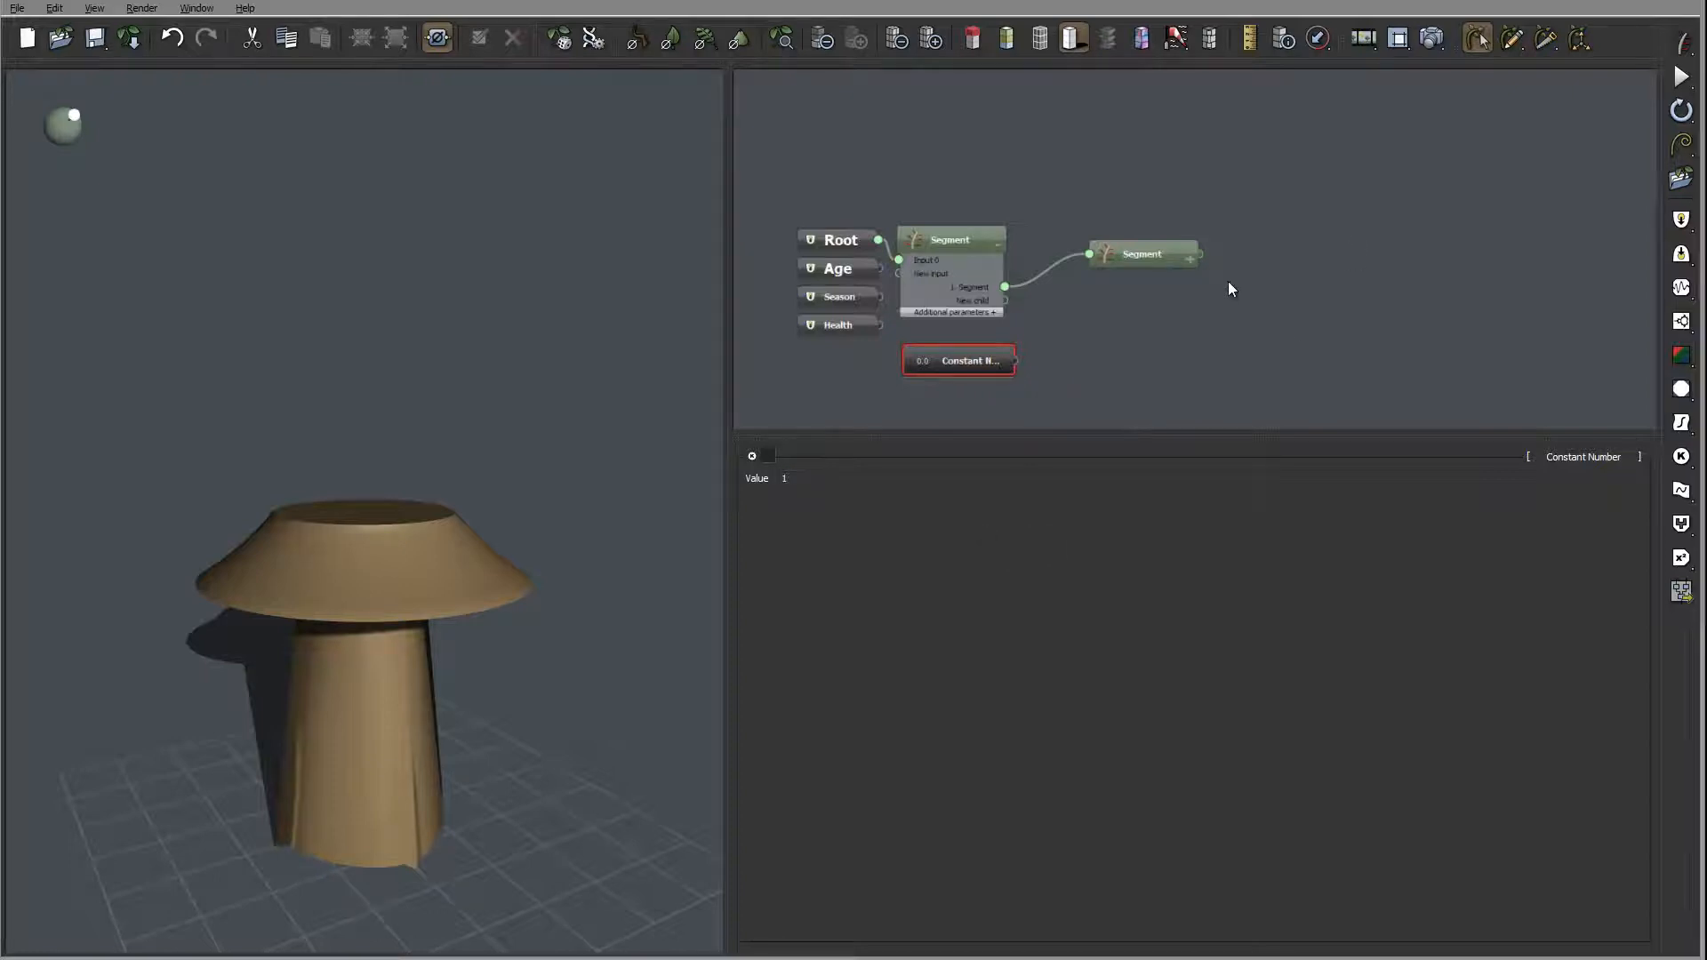
- Rearrange the nodes and connect the constant number to both the root flare height and the length of the child segment
{"action": "left_click_drag", "start_coordinate": [973, 360], "coordinate": [835, 372]}
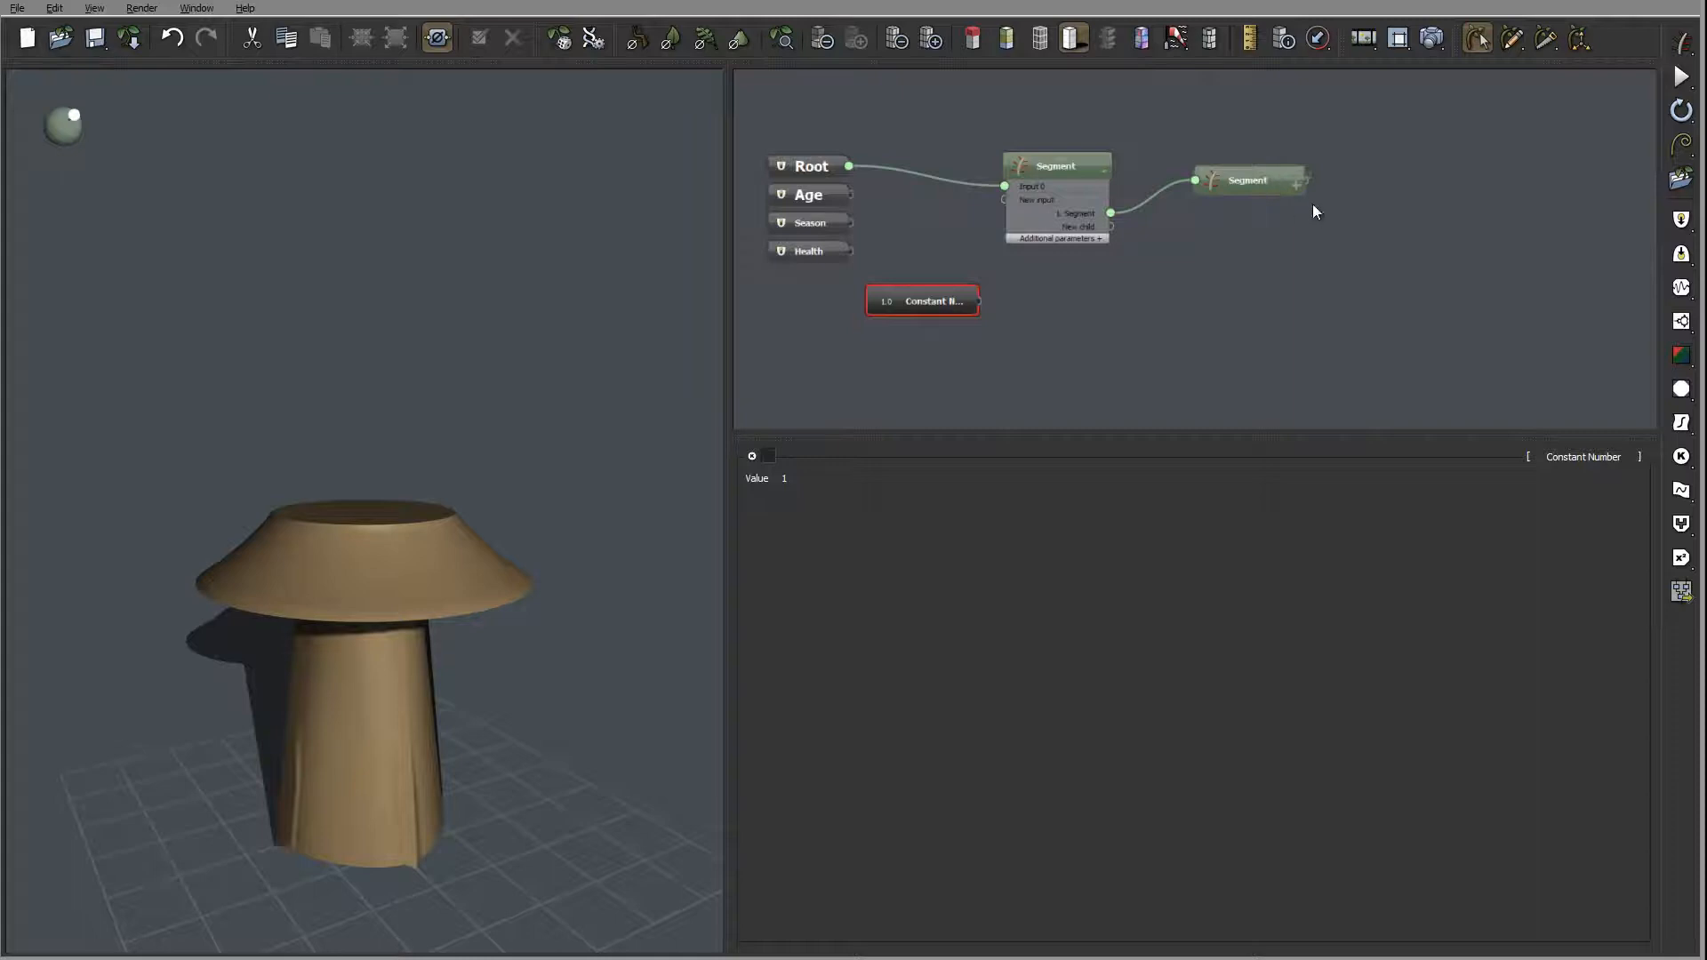
{"action": "left_click_drag", "start_coordinate": [1300, 184], "coordinate": [1346, 217]}
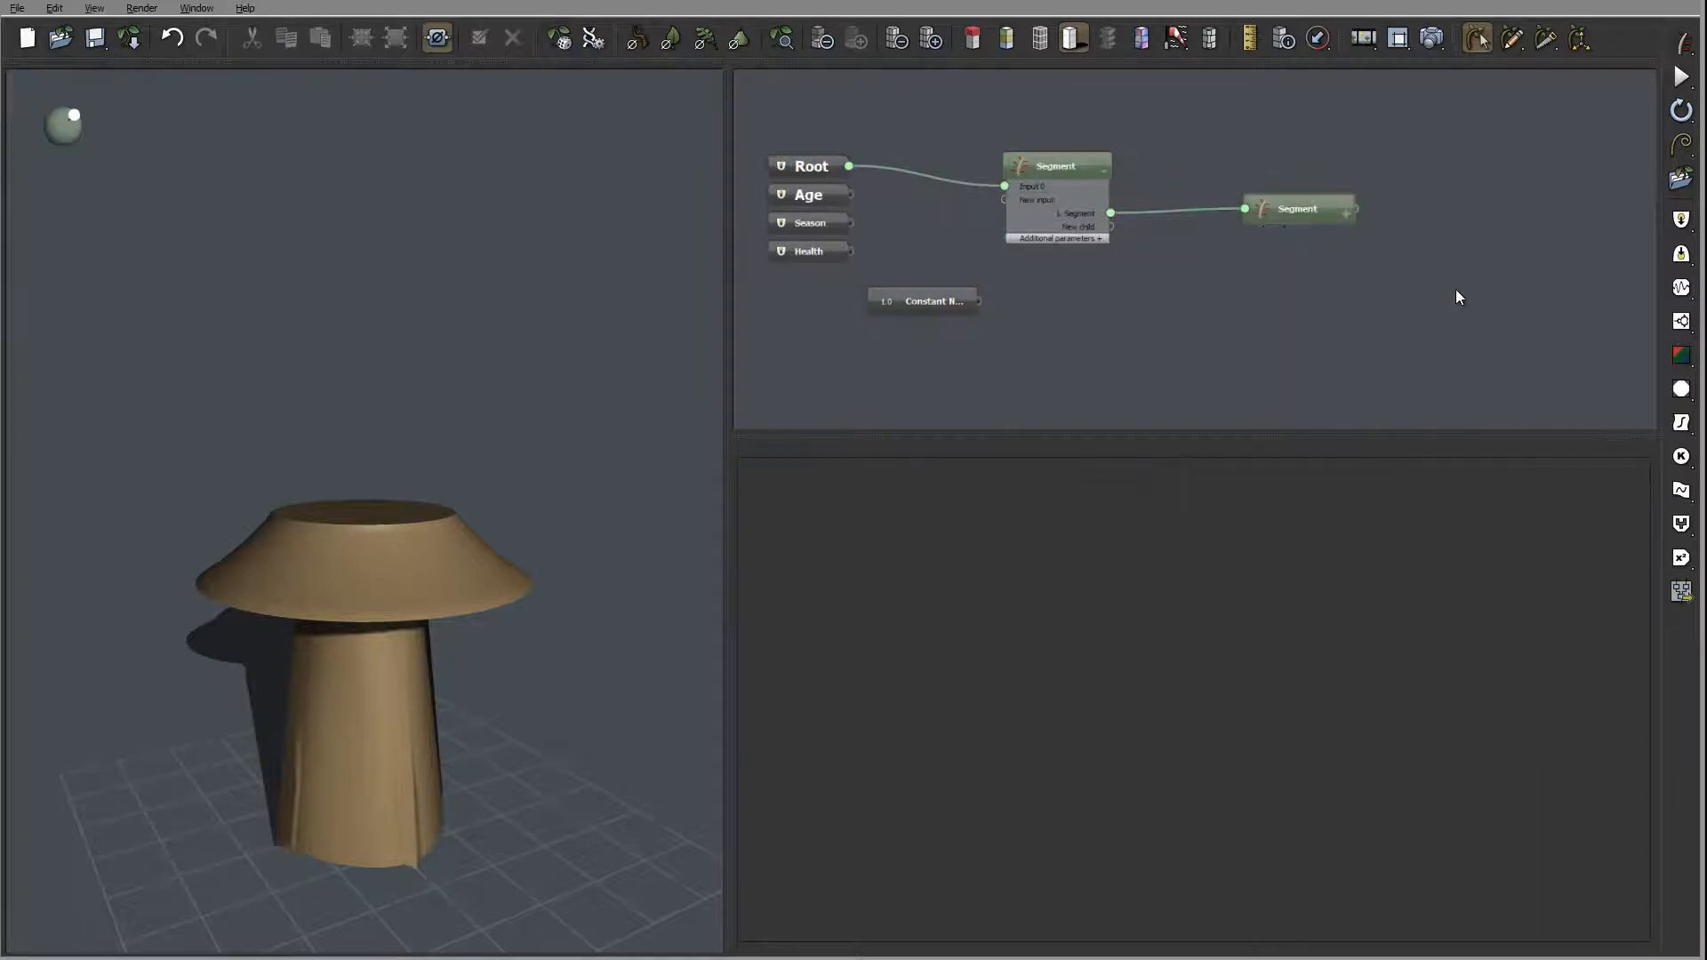
{"action": "left_click", "coordinate": [1306, 210]}
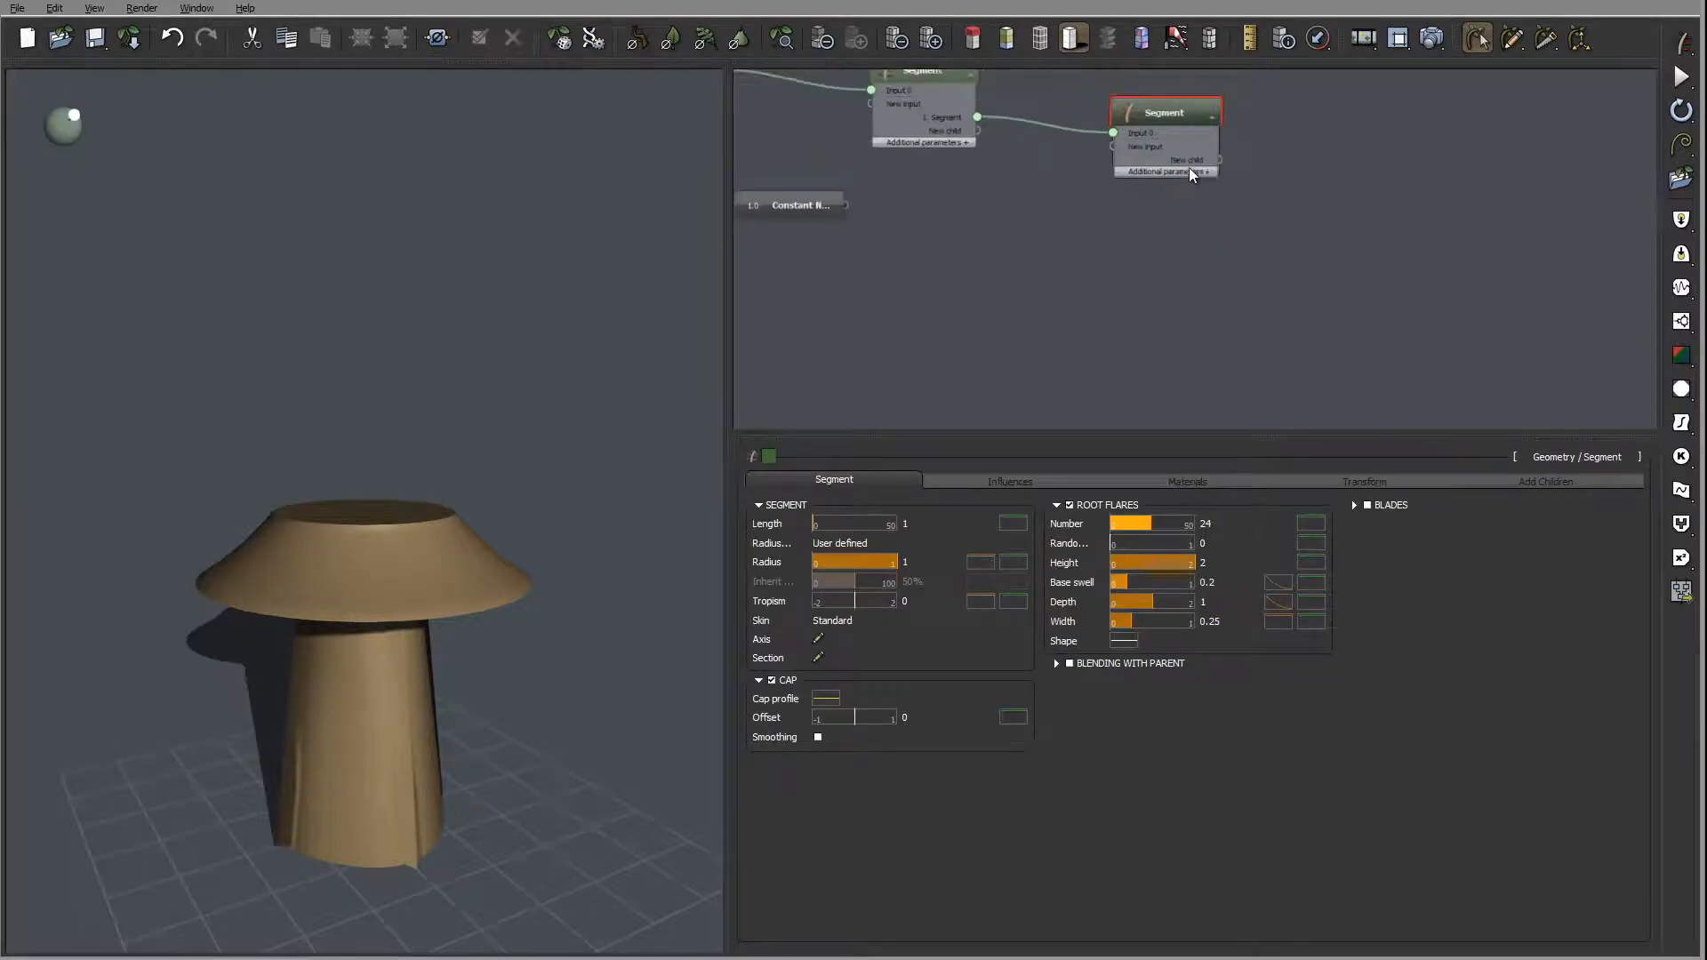
{"action": "left_click", "coordinate": [1191, 171]}
{"action": "left_click", "coordinate": [1207, 173]}
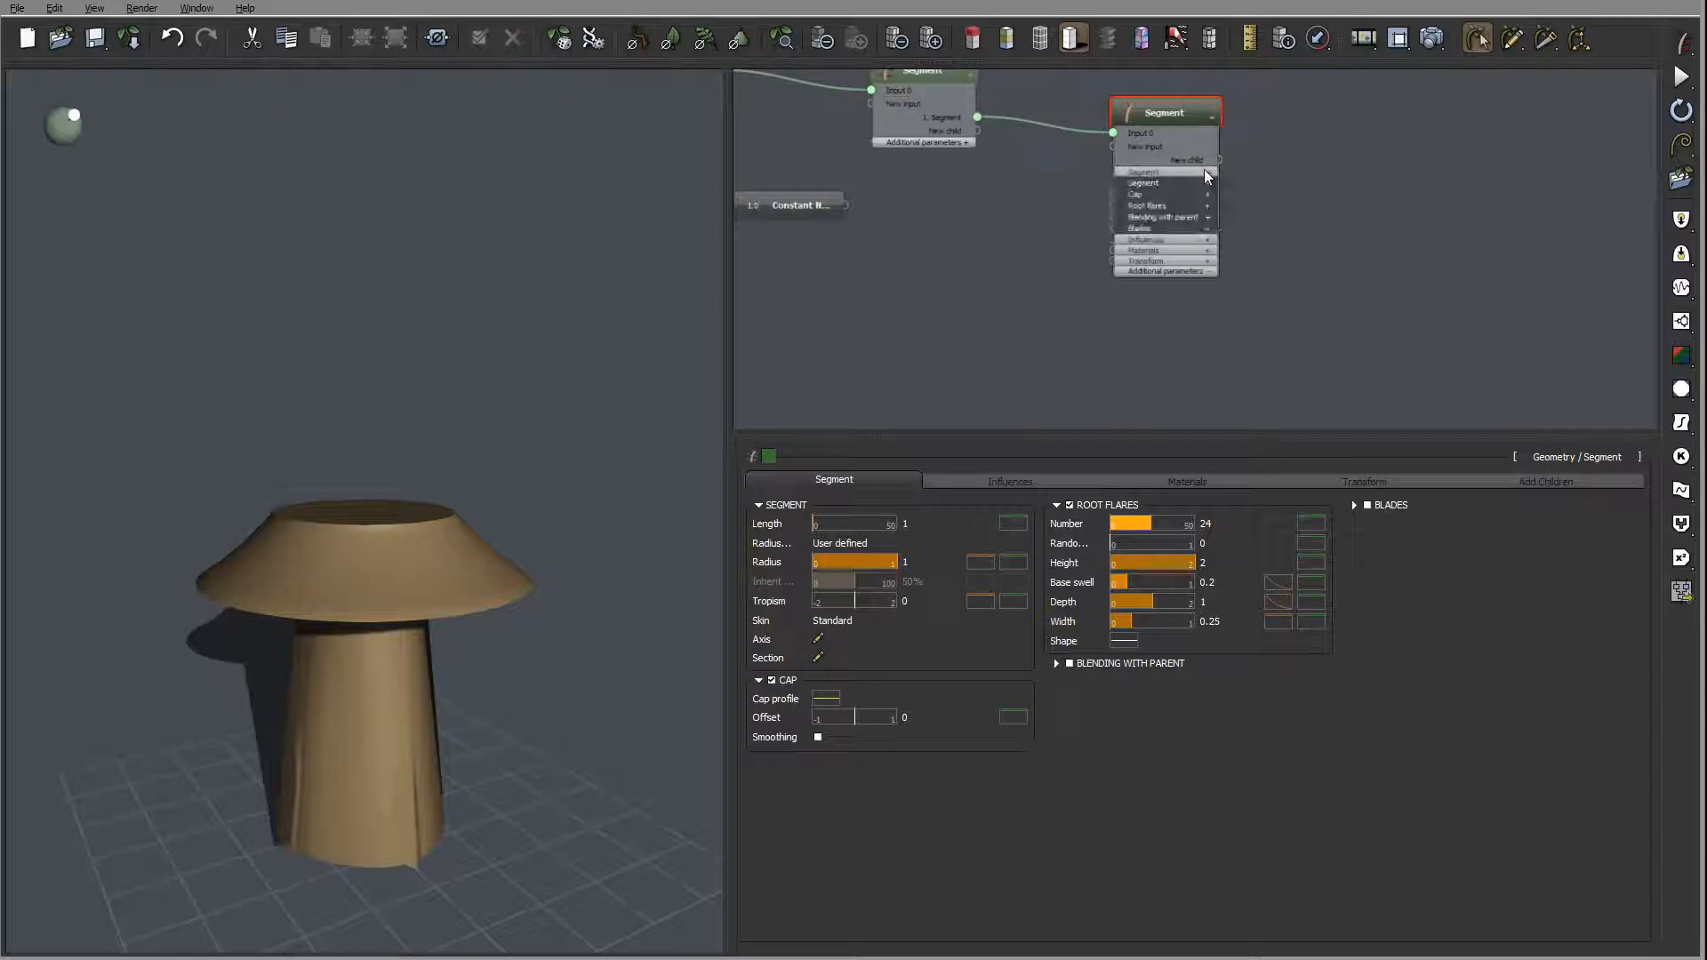
{"action": "left_click", "coordinate": [1207, 184]}
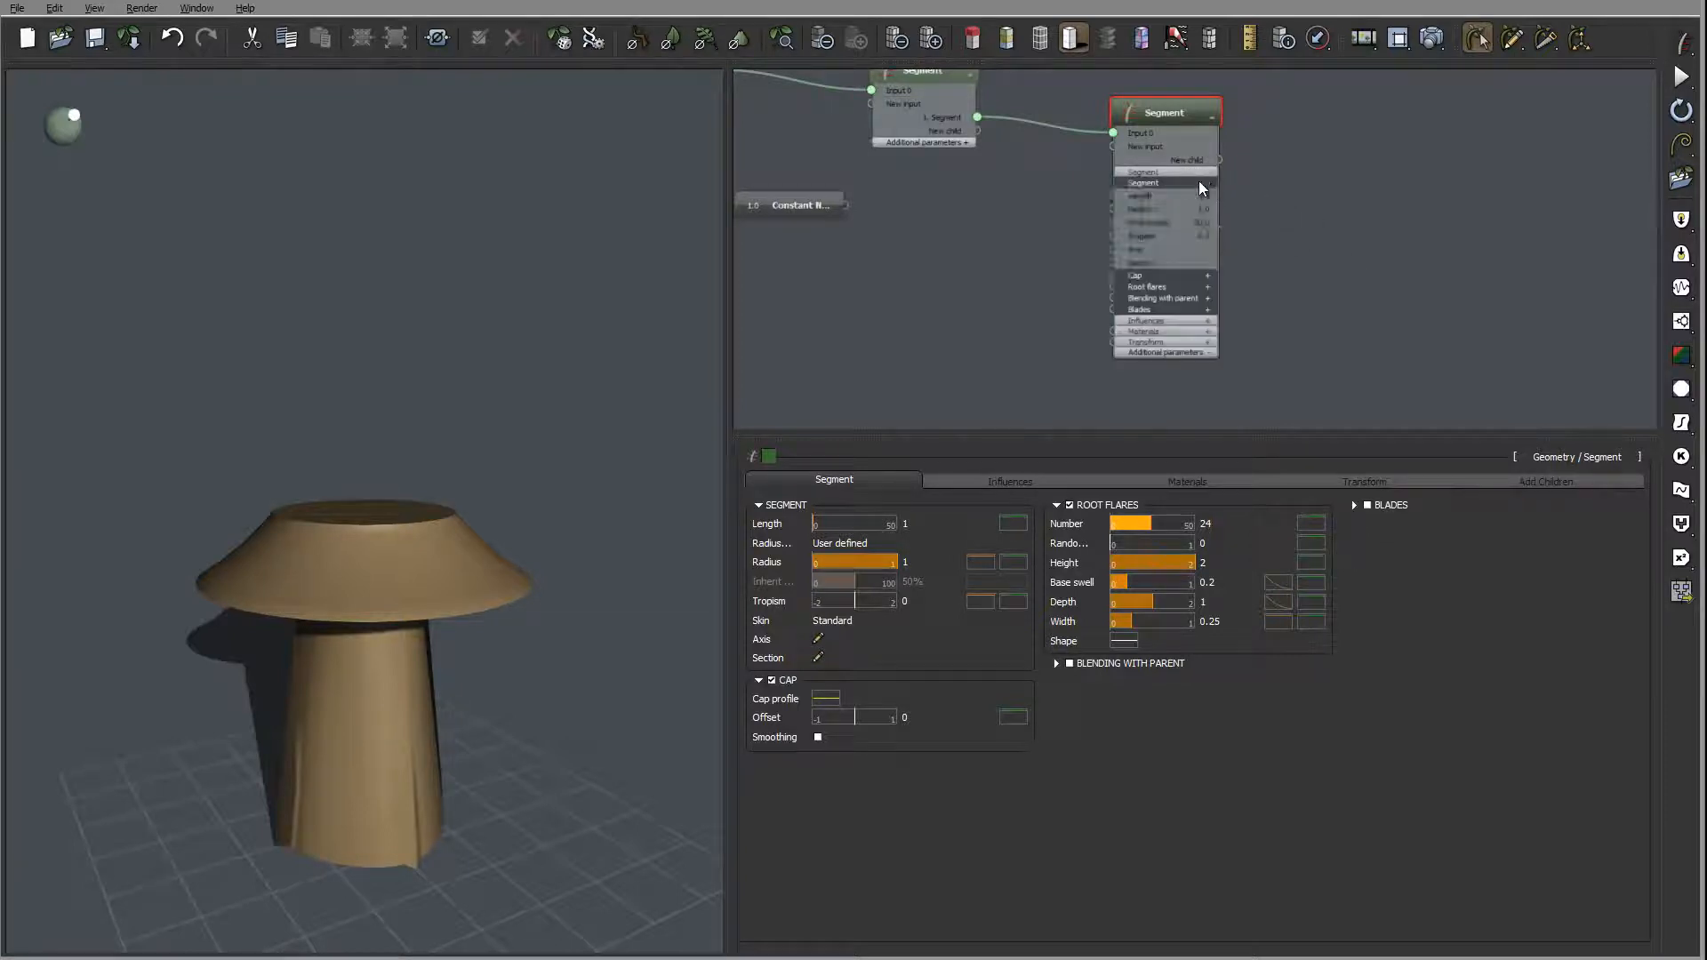
{"action": "left_click", "coordinate": [1208, 288]}
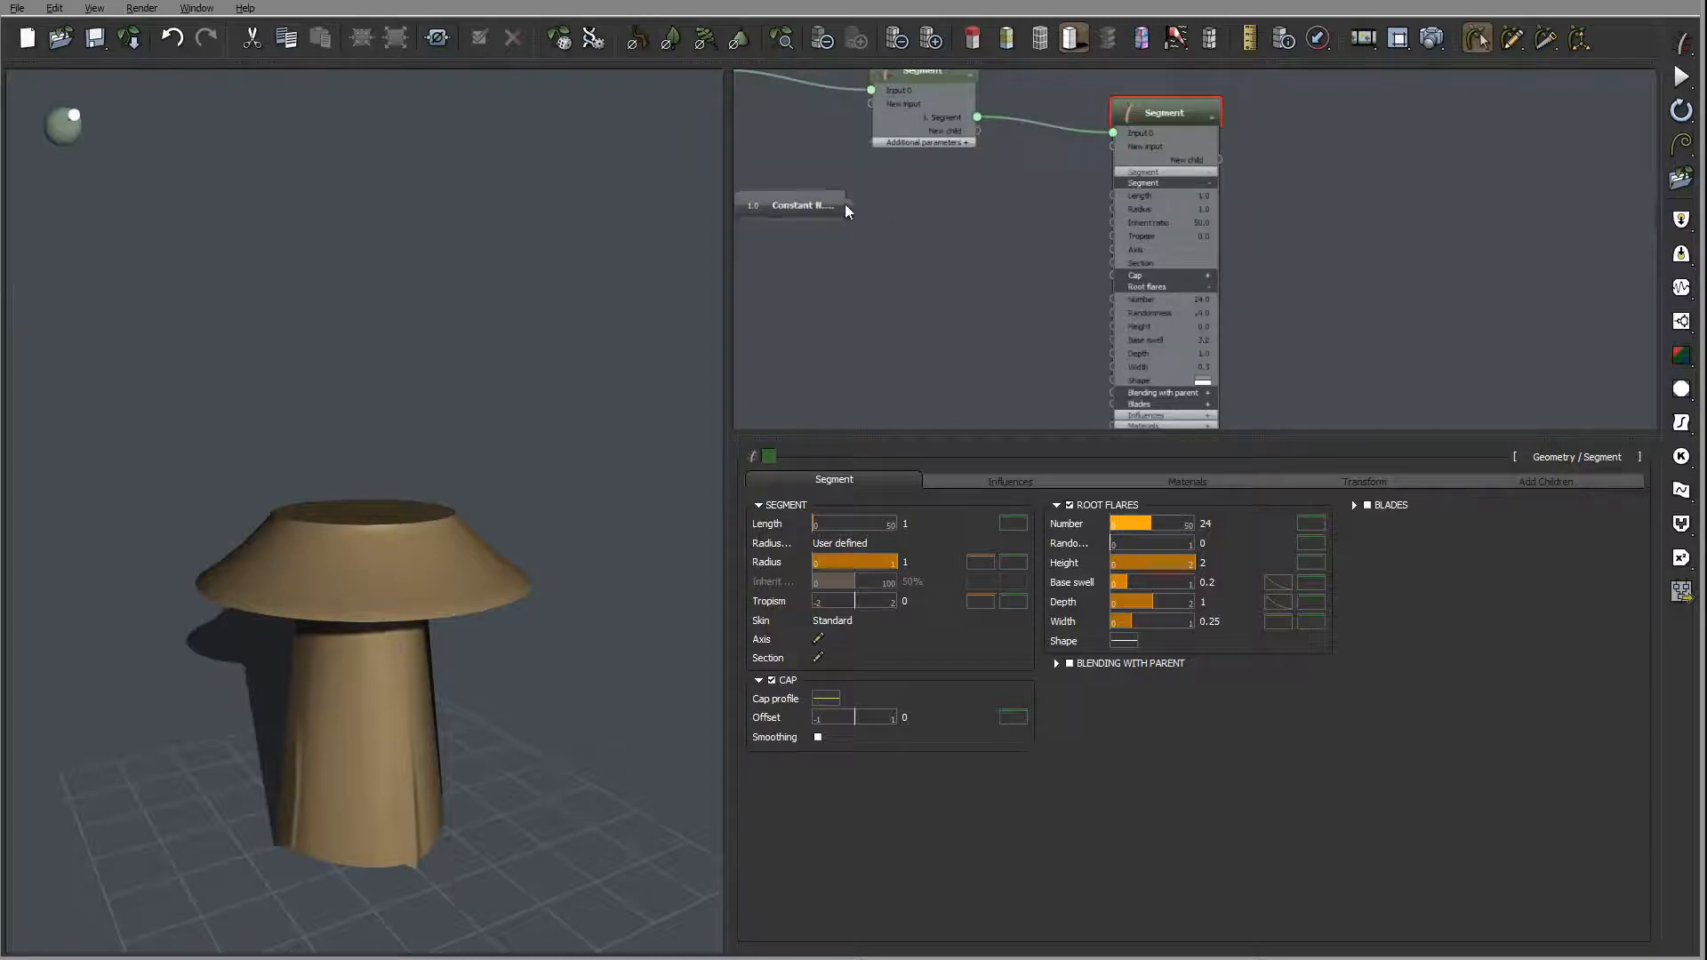
{"action": "left_click_drag", "start_coordinate": [847, 206], "coordinate": [1109, 331]}
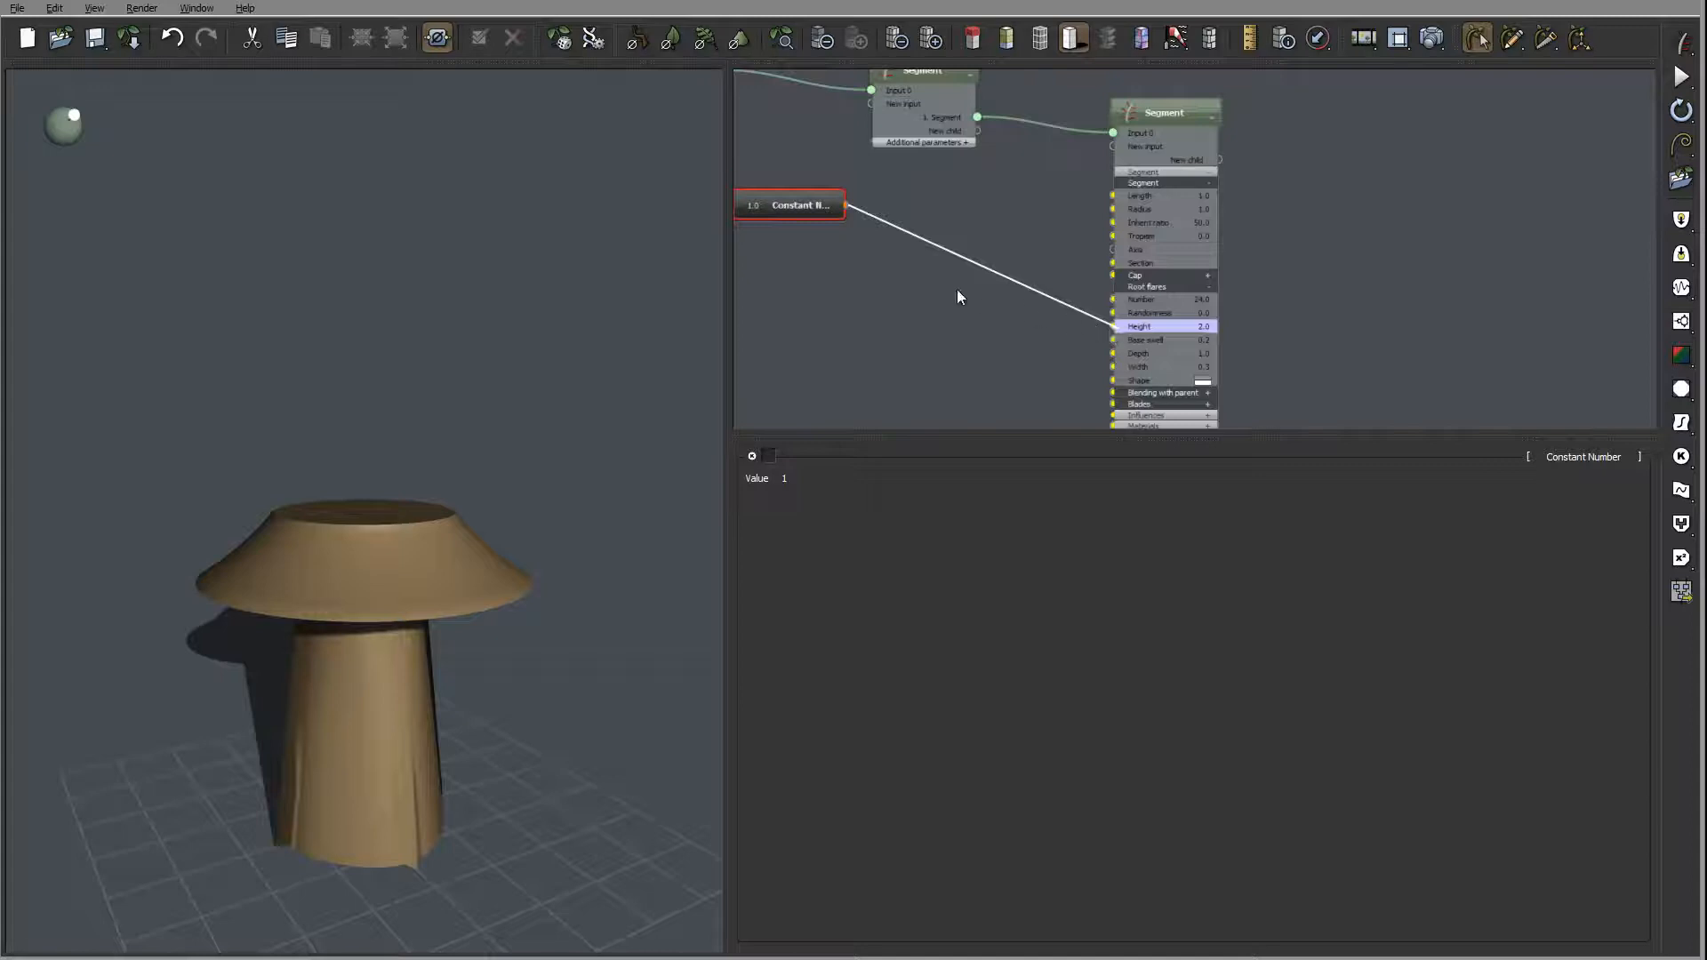
{"action": "left_click_drag", "start_coordinate": [845, 205], "coordinate": [1118, 196]}
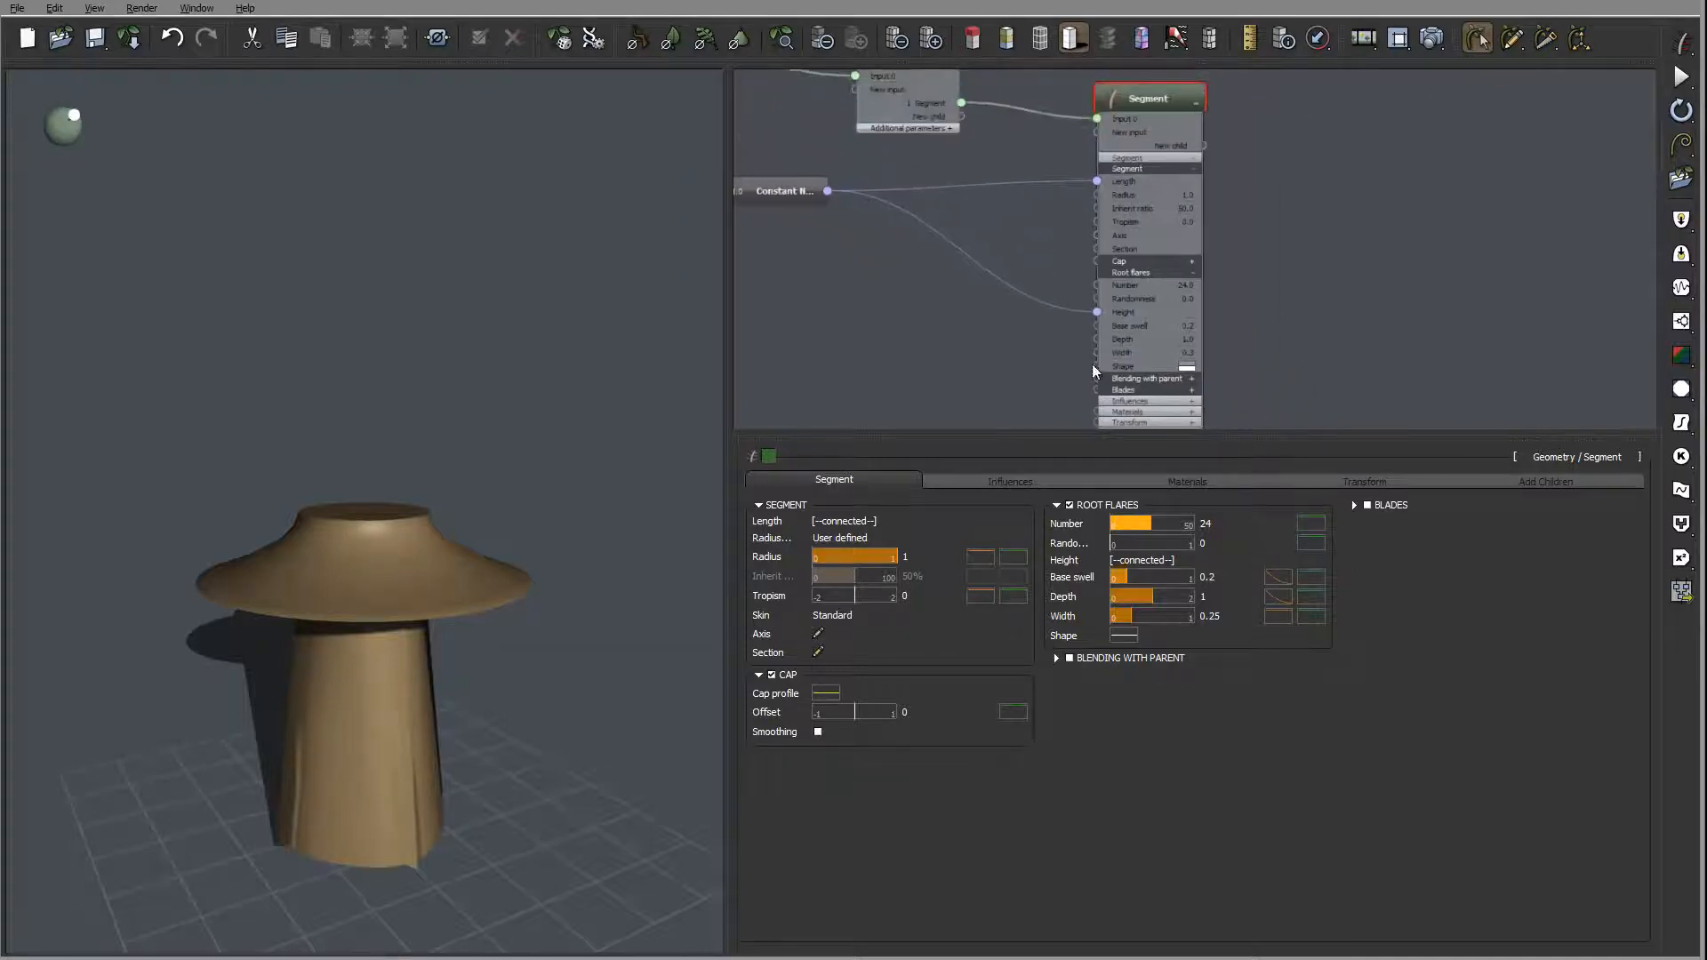
- Set the child's root flare base swell to 0 and width to 0.03, and inspect the resulting teeth
{"action": "double_click", "coordinate": [1209, 578]}
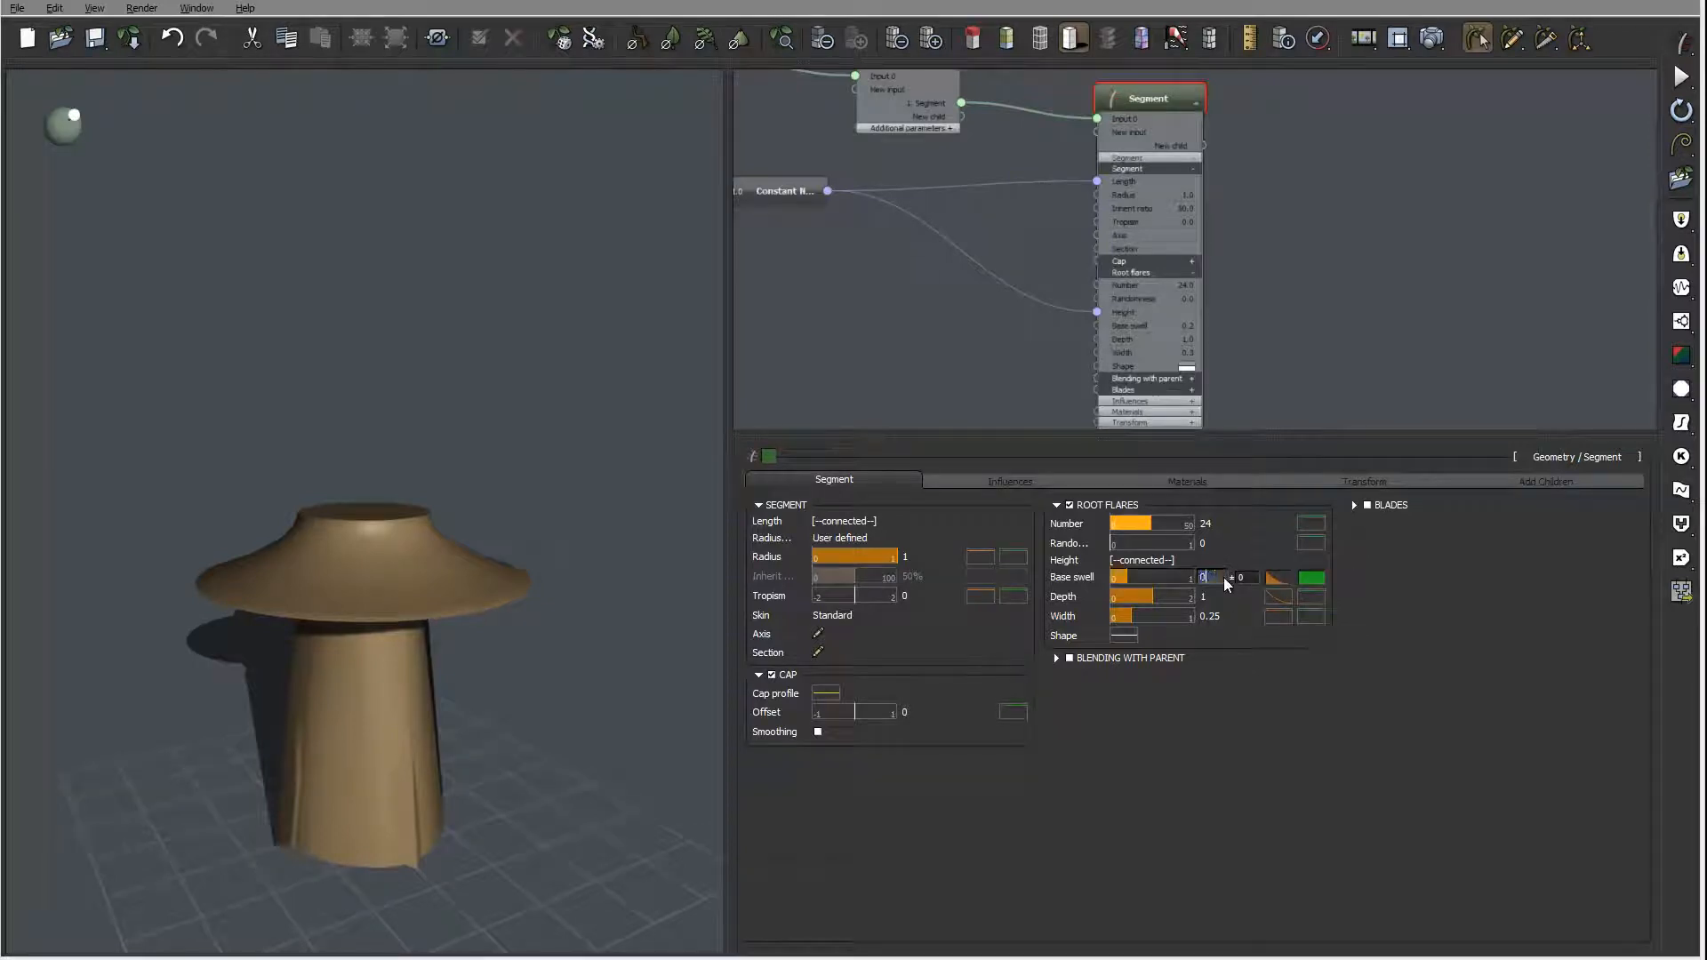
{"action": "key", "text": "Return"}
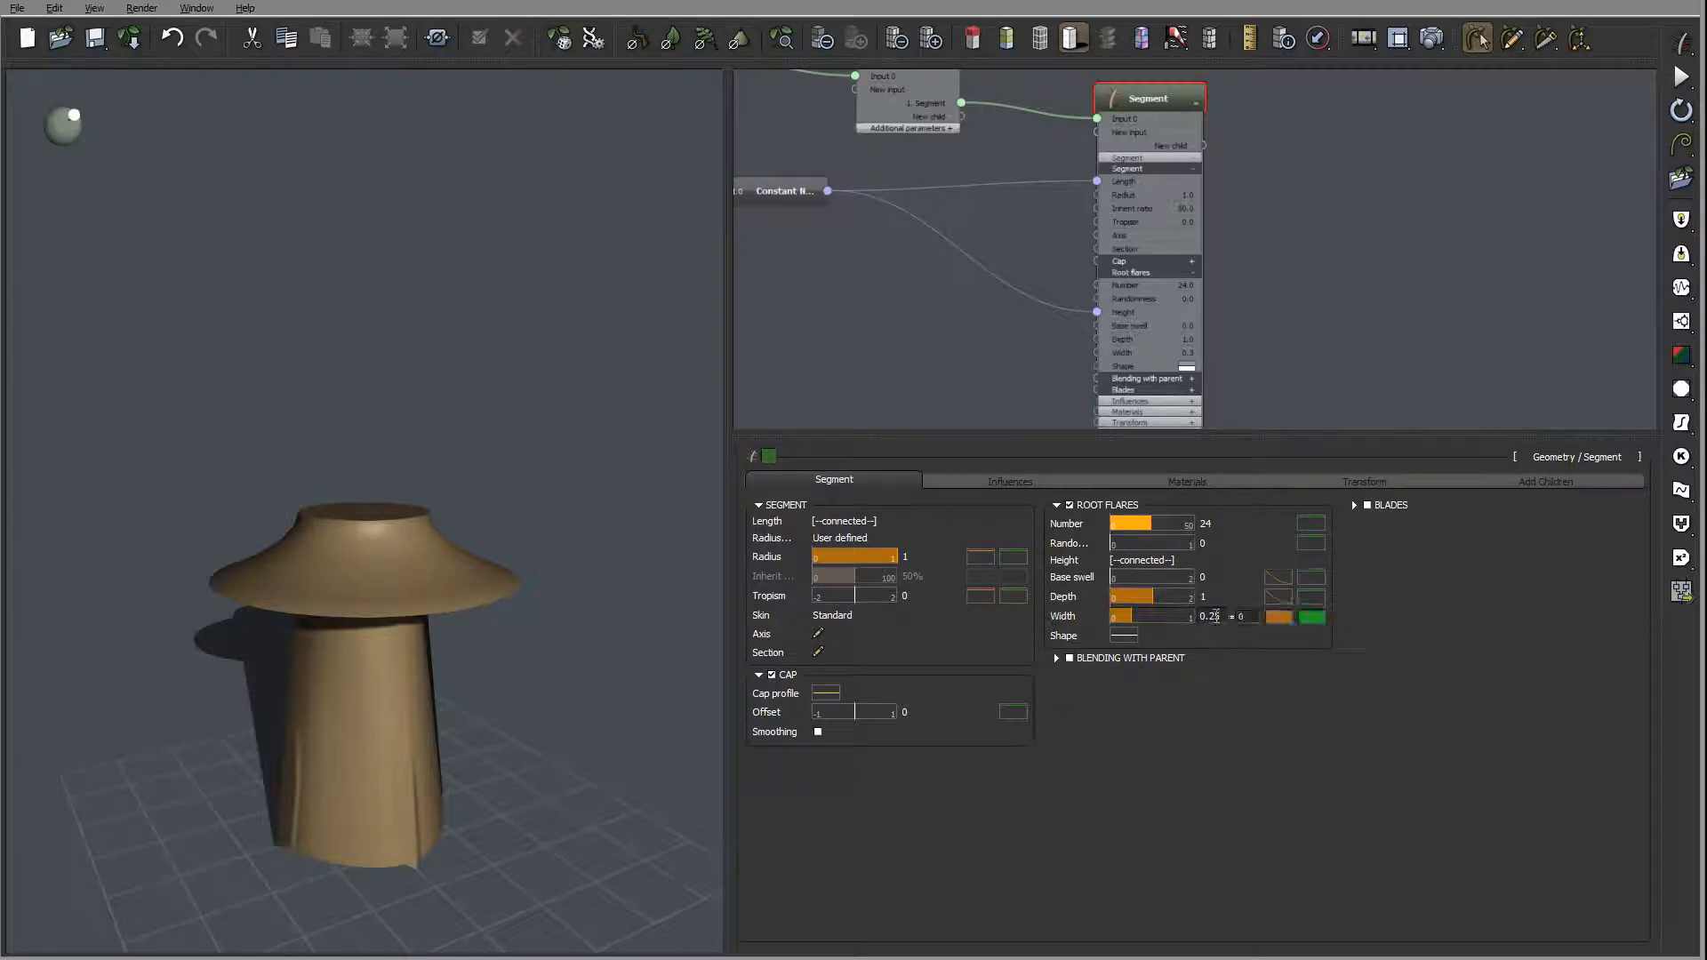
{"action": "double_click", "coordinate": [1213, 616]}
{"action": "type", "text": "0."}
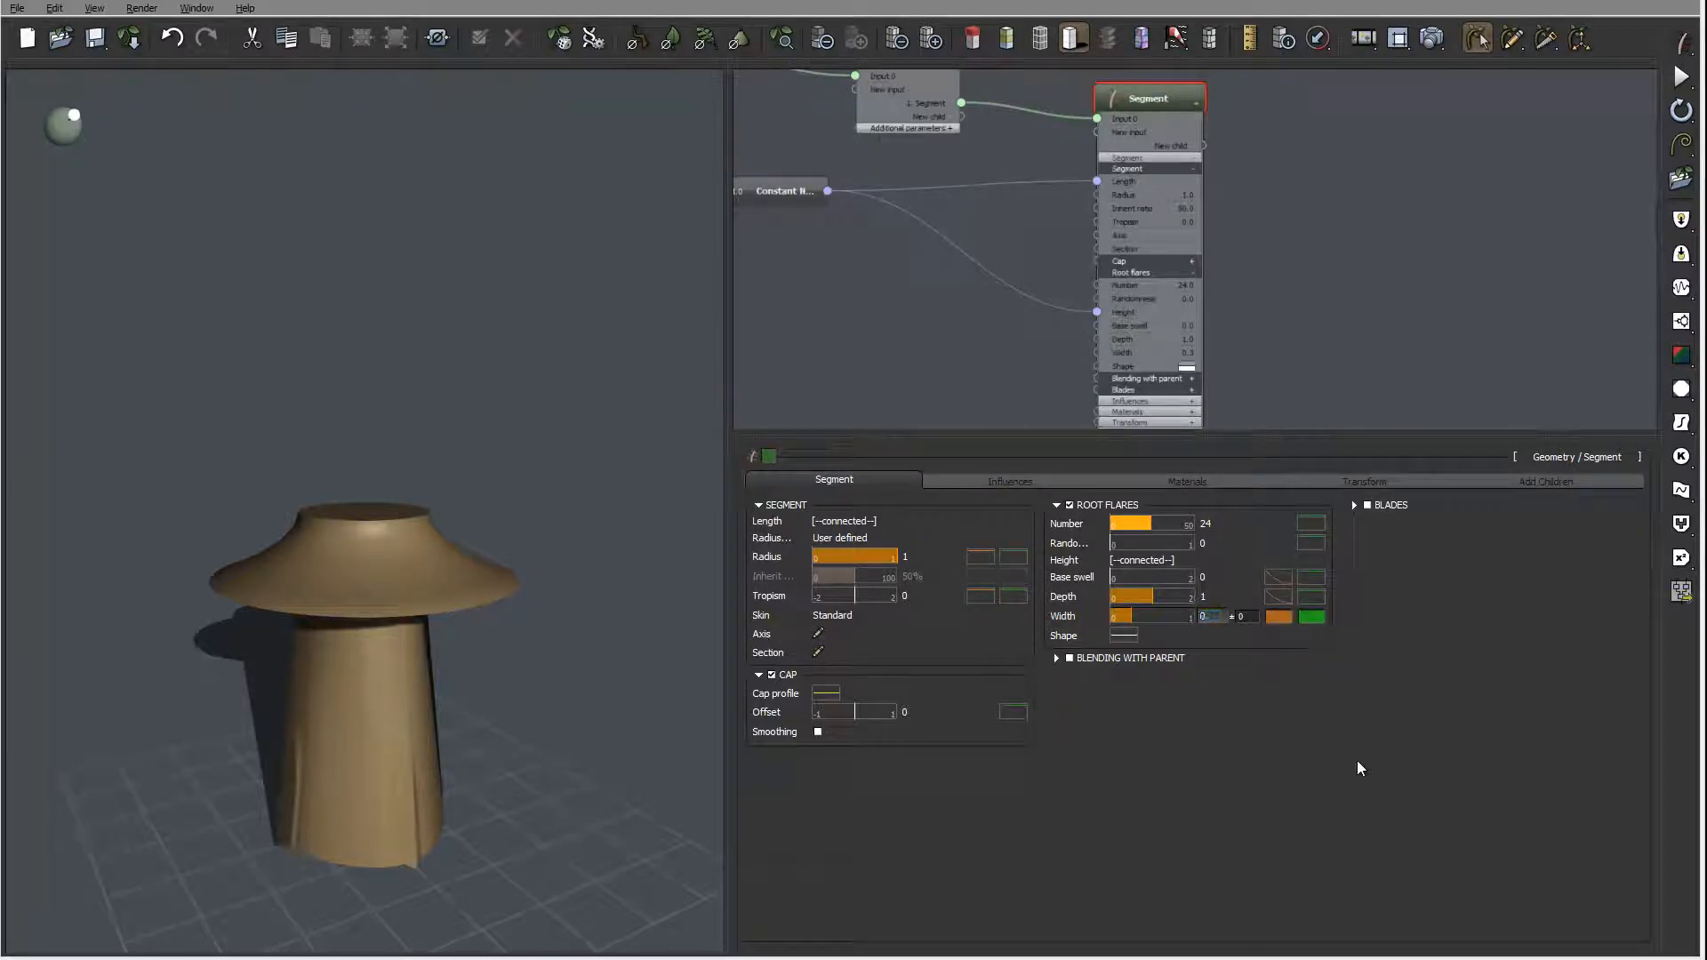
{"action": "type", "text": "03"}
{"action": "key", "text": "Return"}
{"action": "right_click_drag", "start_coordinate": [356, 461], "coordinate": [566, 503]}
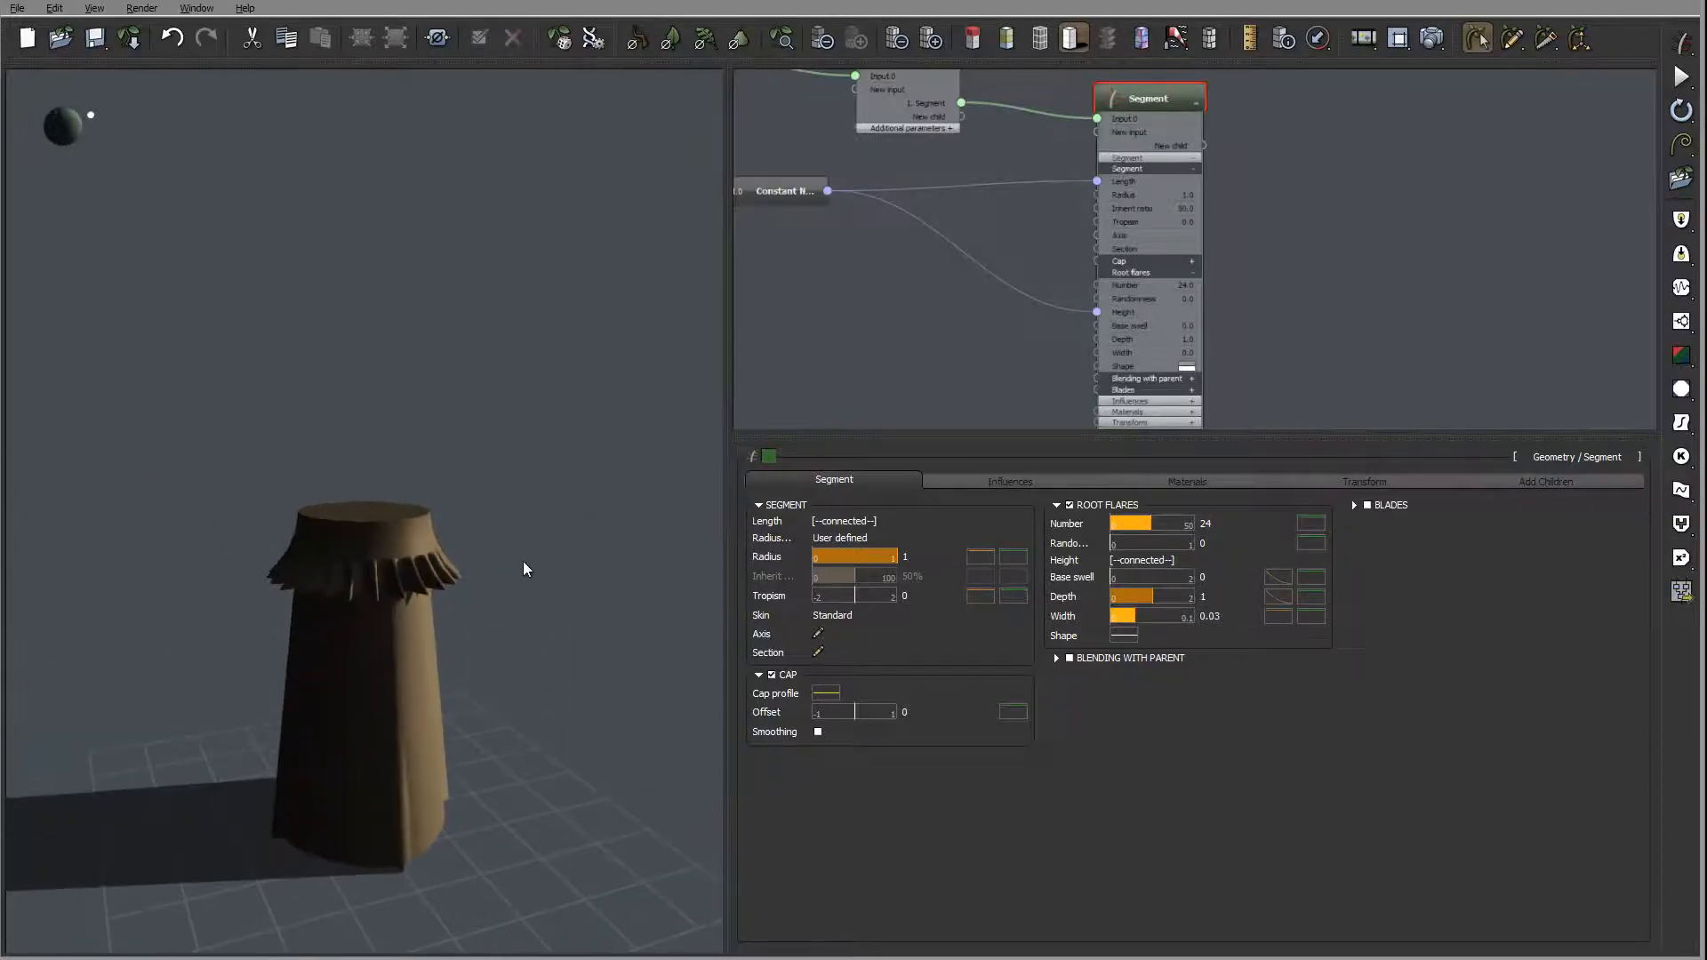
{"action": "right_click_drag", "start_coordinate": [522, 562], "coordinate": [308, 550]}
{"action": "right_click_drag", "start_coordinate": [443, 565], "coordinate": [360, 545]}
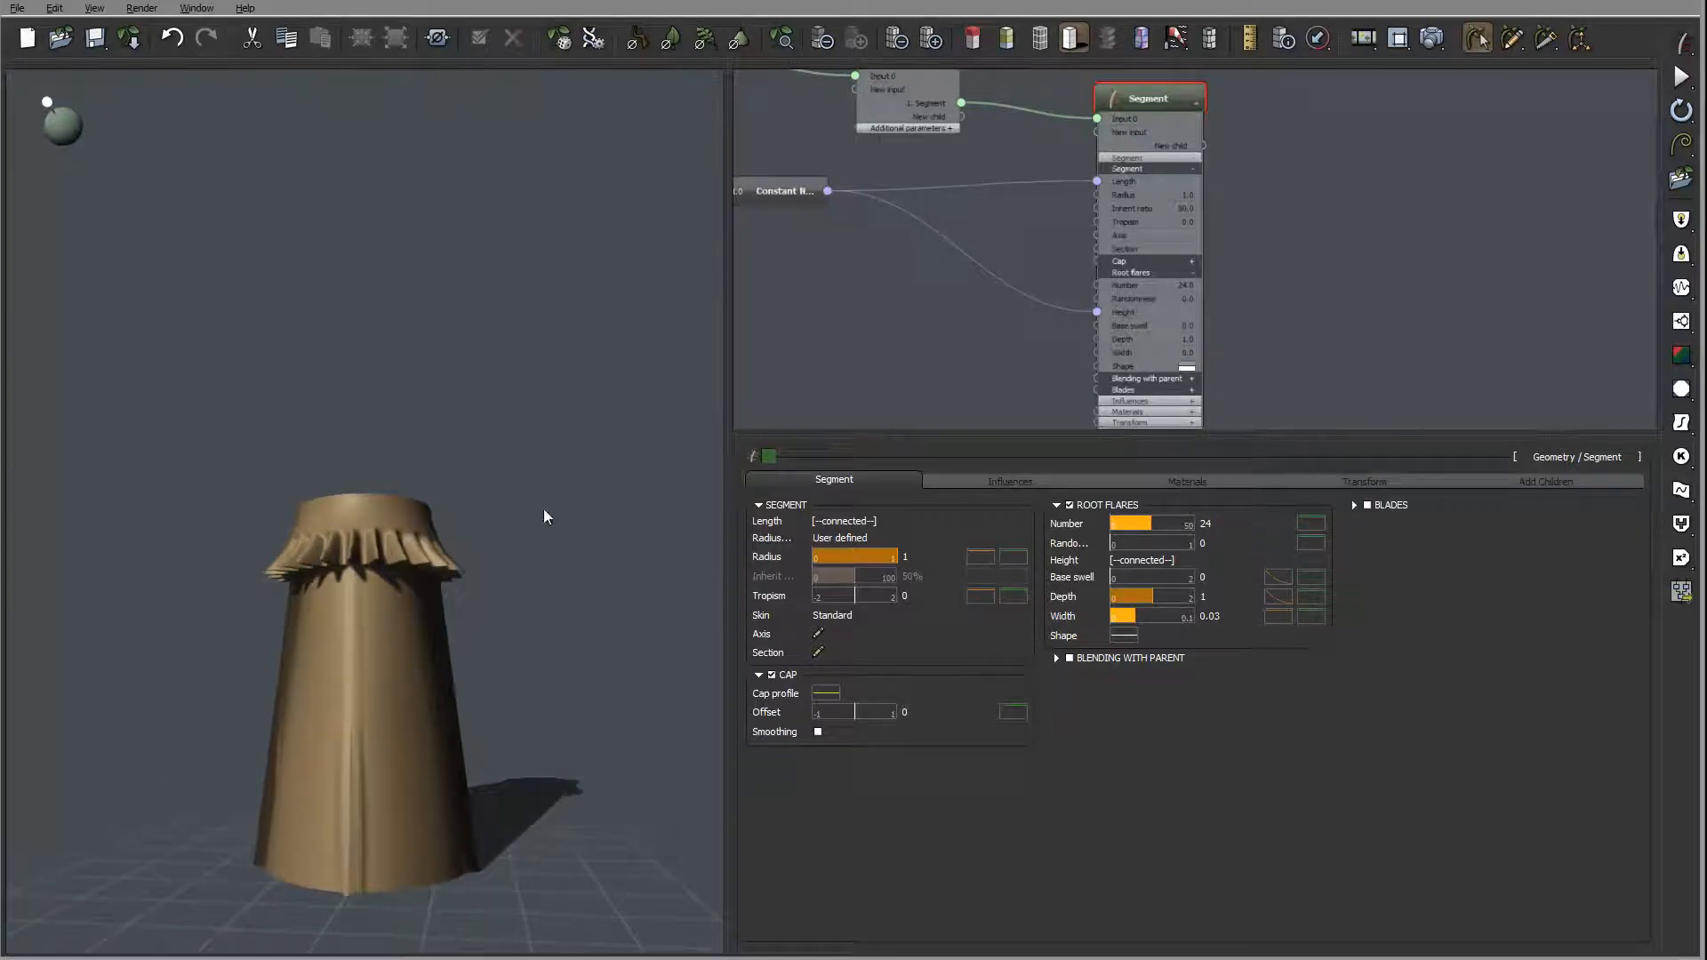
{"action": "right_click_drag", "start_coordinate": [545, 515], "coordinate": [533, 669]}
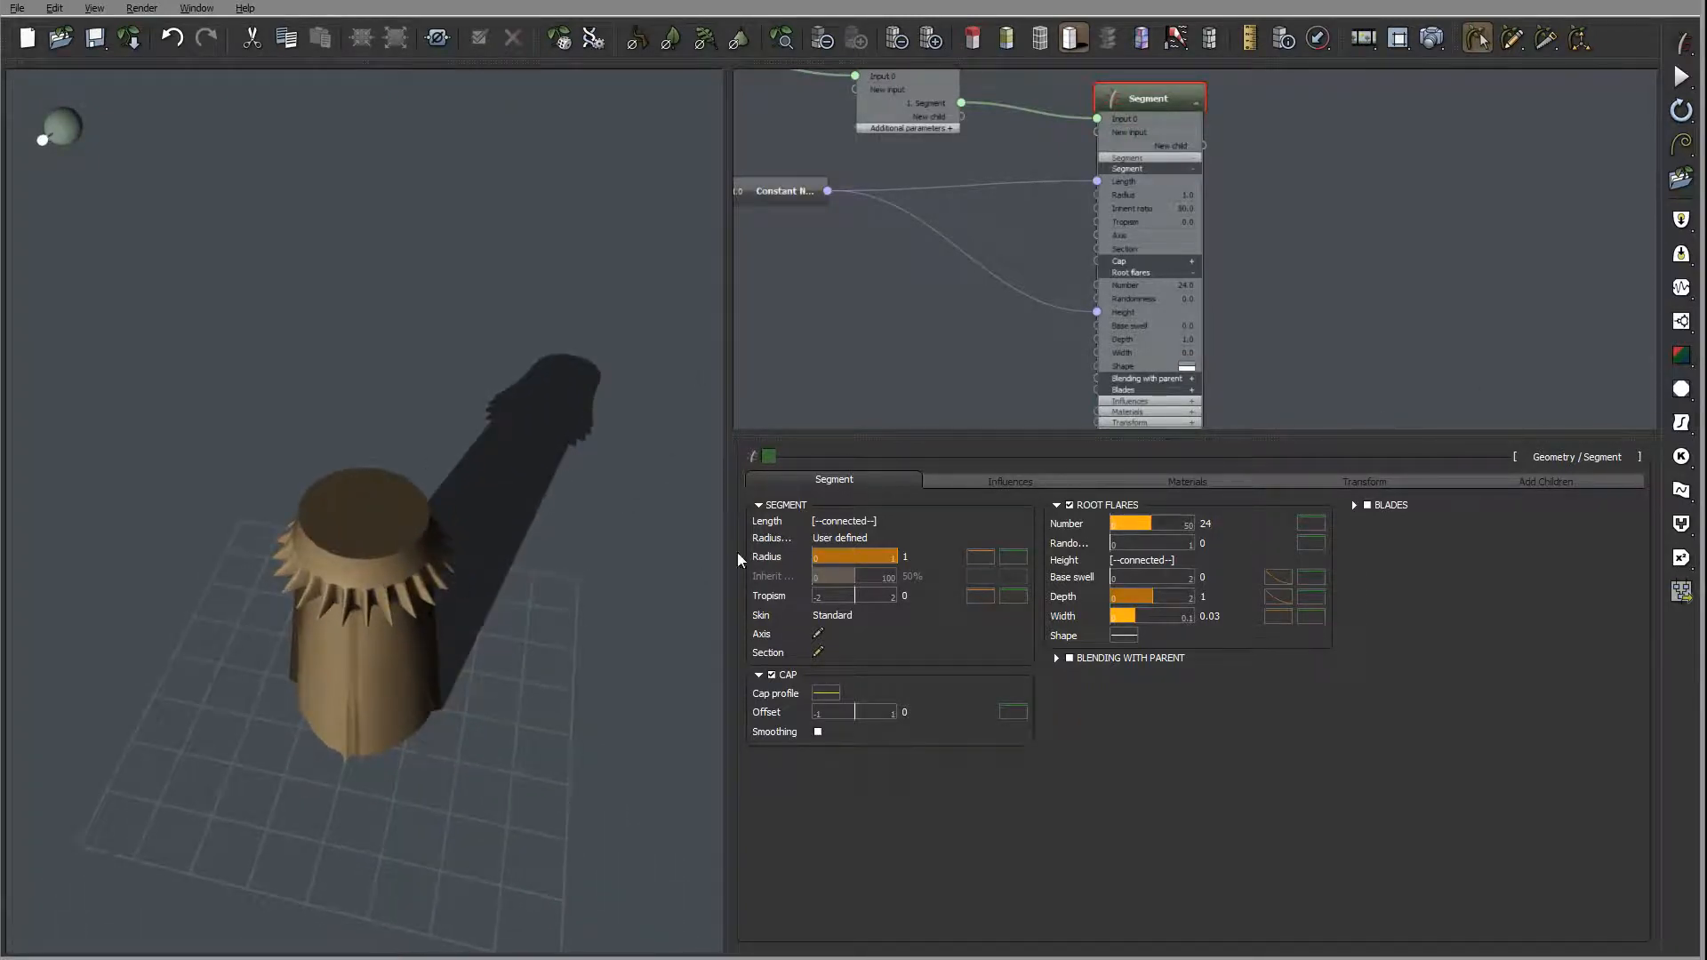
- Make the child's root flare depth profile linear with its end keypoint raised to about 1.02, and inspect the teeth
{"action": "left_click", "coordinate": [1284, 601]}
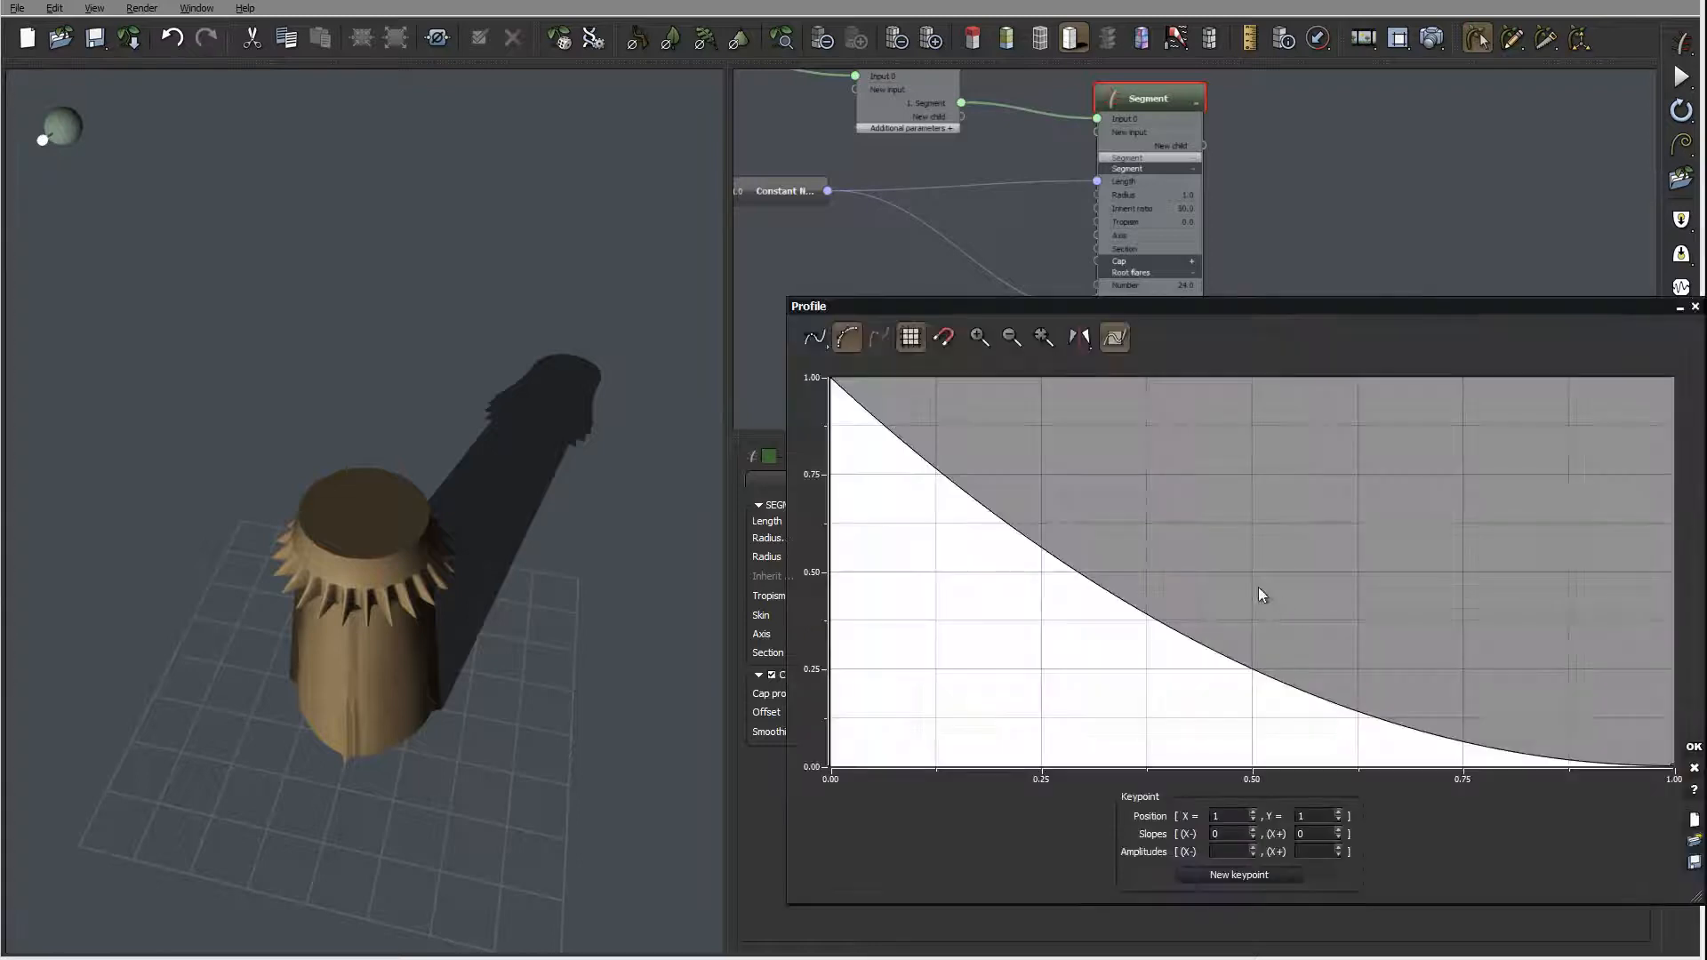
{"action": "left_click_drag", "start_coordinate": [1263, 545], "coordinate": [1219, 499]}
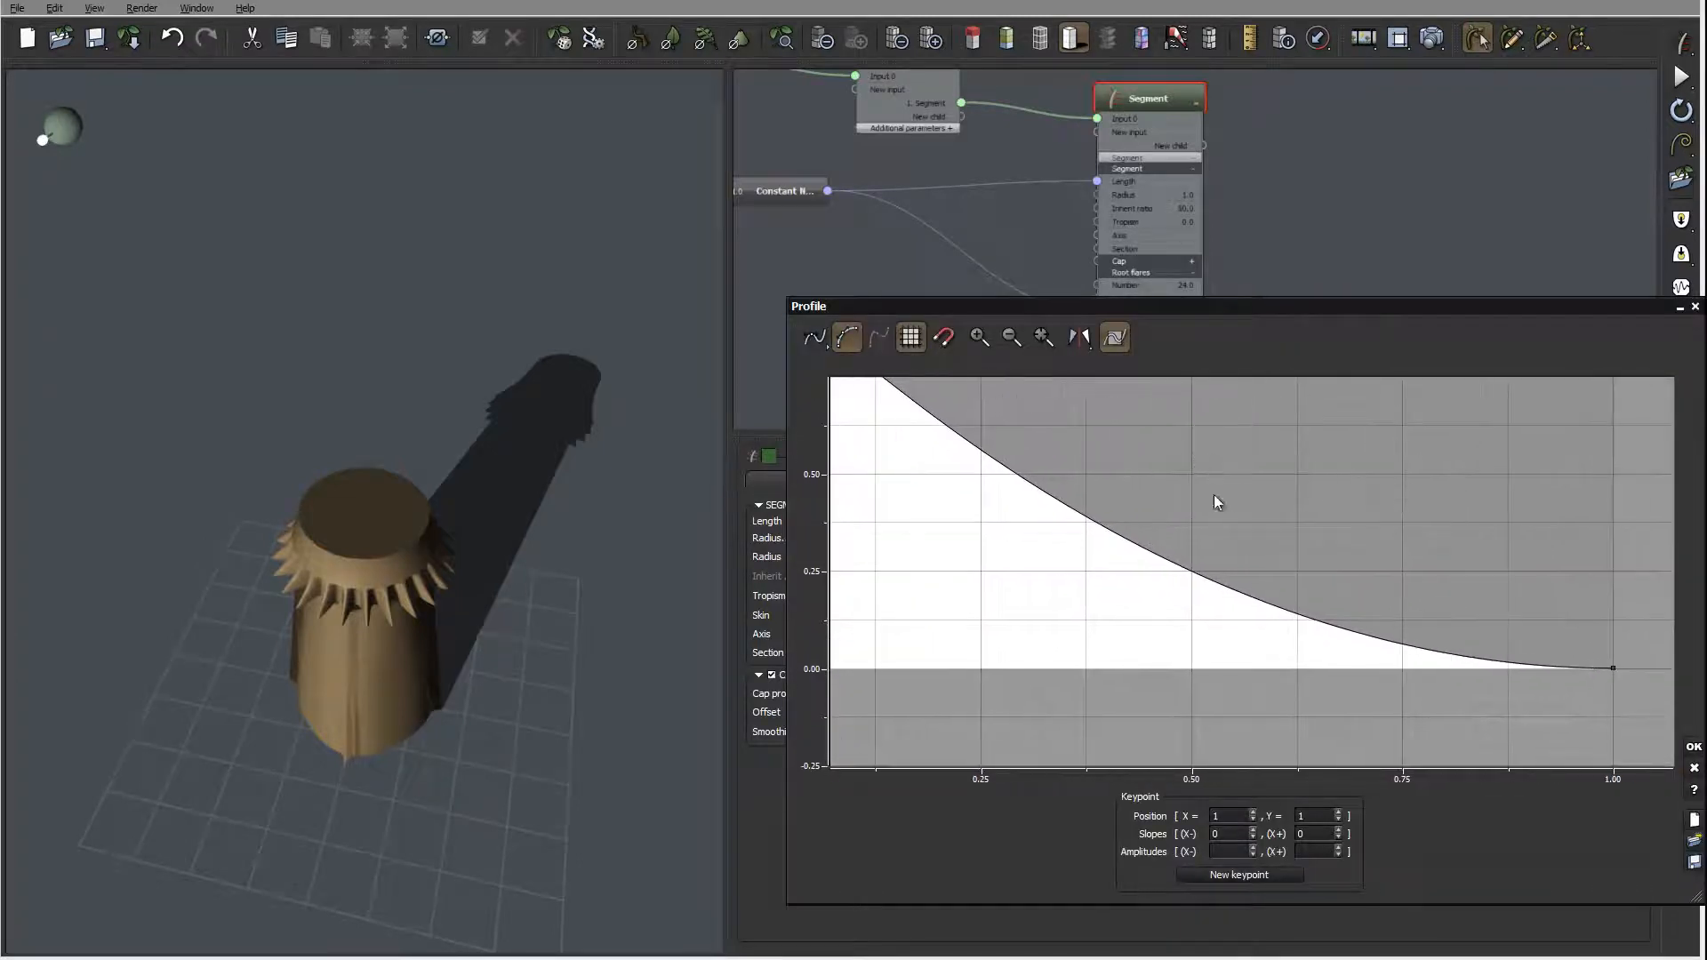
{"action": "left_click", "coordinate": [825, 343]}
{"action": "left_click_drag", "start_coordinate": [1512, 743], "coordinate": [1499, 337]}
{"action": "left_click_drag", "start_coordinate": [1372, 561], "coordinate": [1471, 622]}
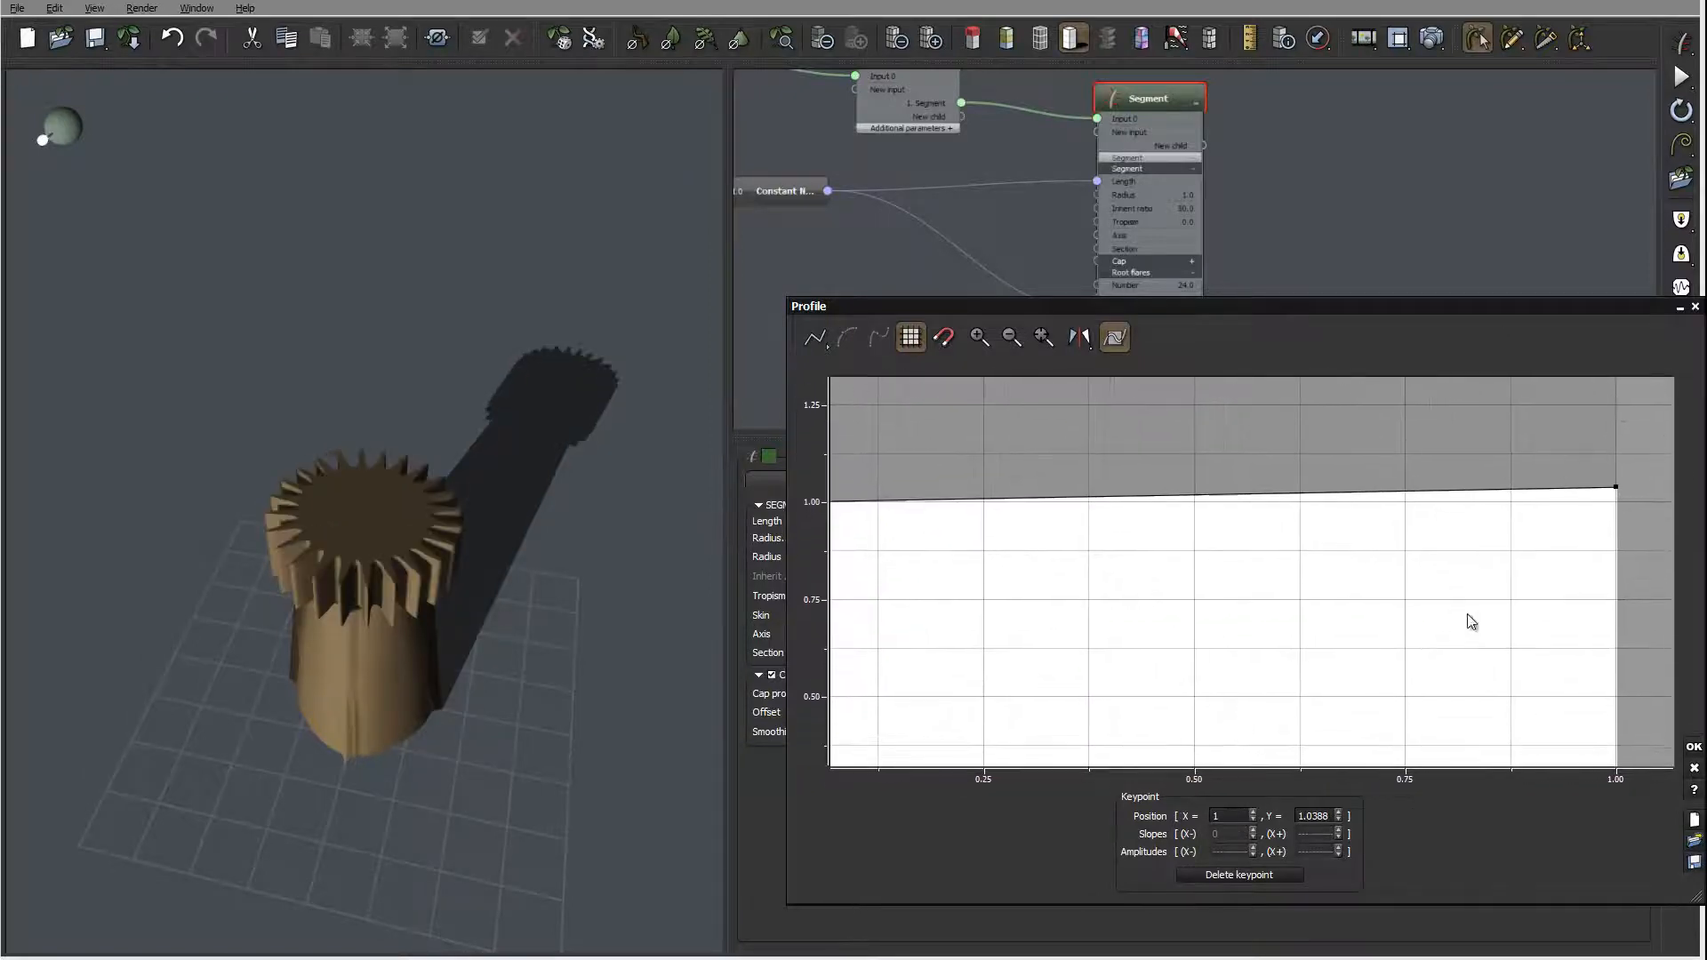
{"action": "left_click_drag", "start_coordinate": [1616, 486], "coordinate": [1619, 497]}
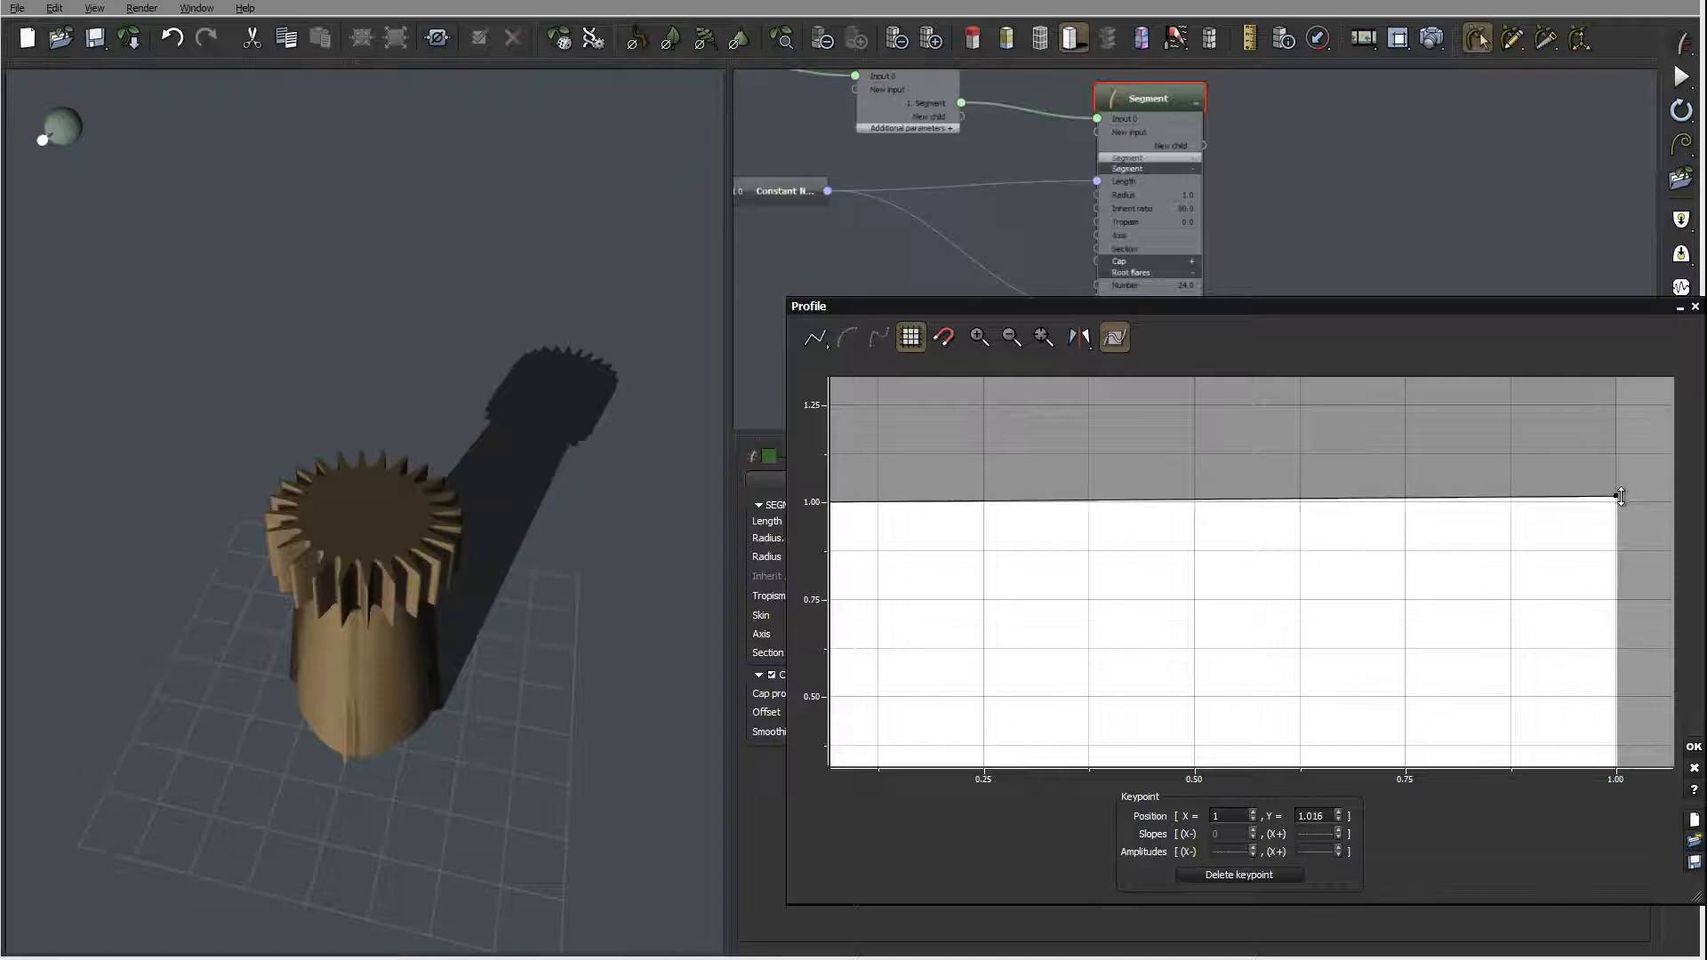
{"action": "left_click", "coordinate": [1695, 747]}
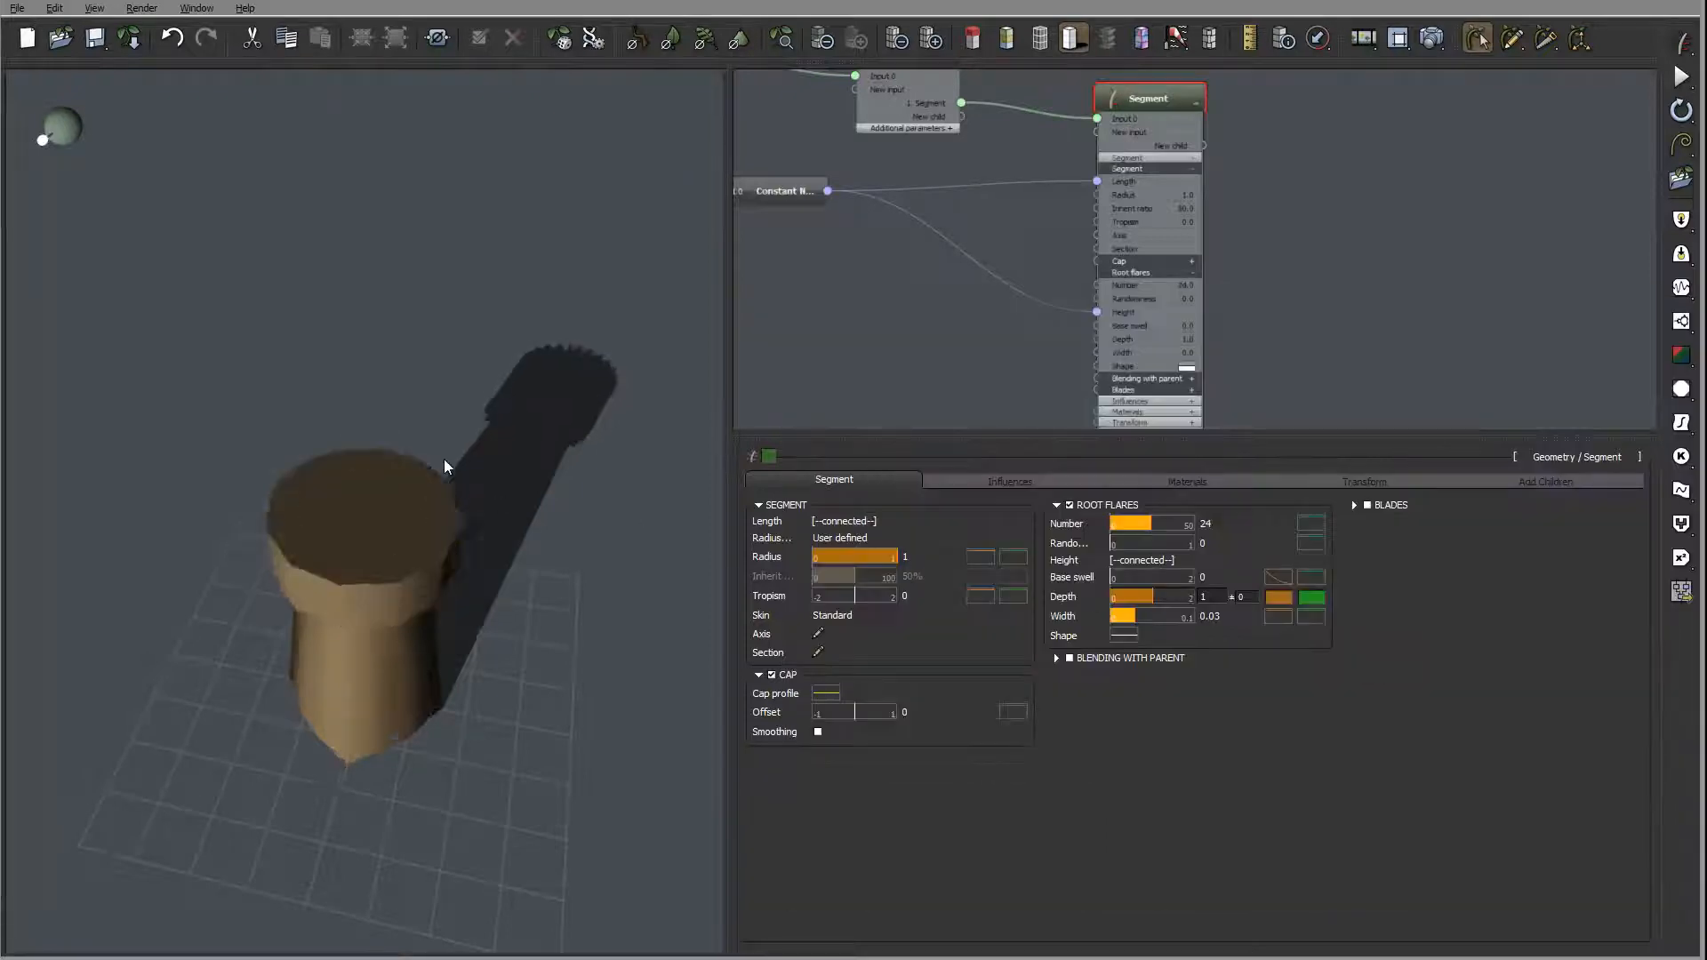
{"action": "left_click_drag", "start_coordinate": [444, 458], "coordinate": [347, 503]}
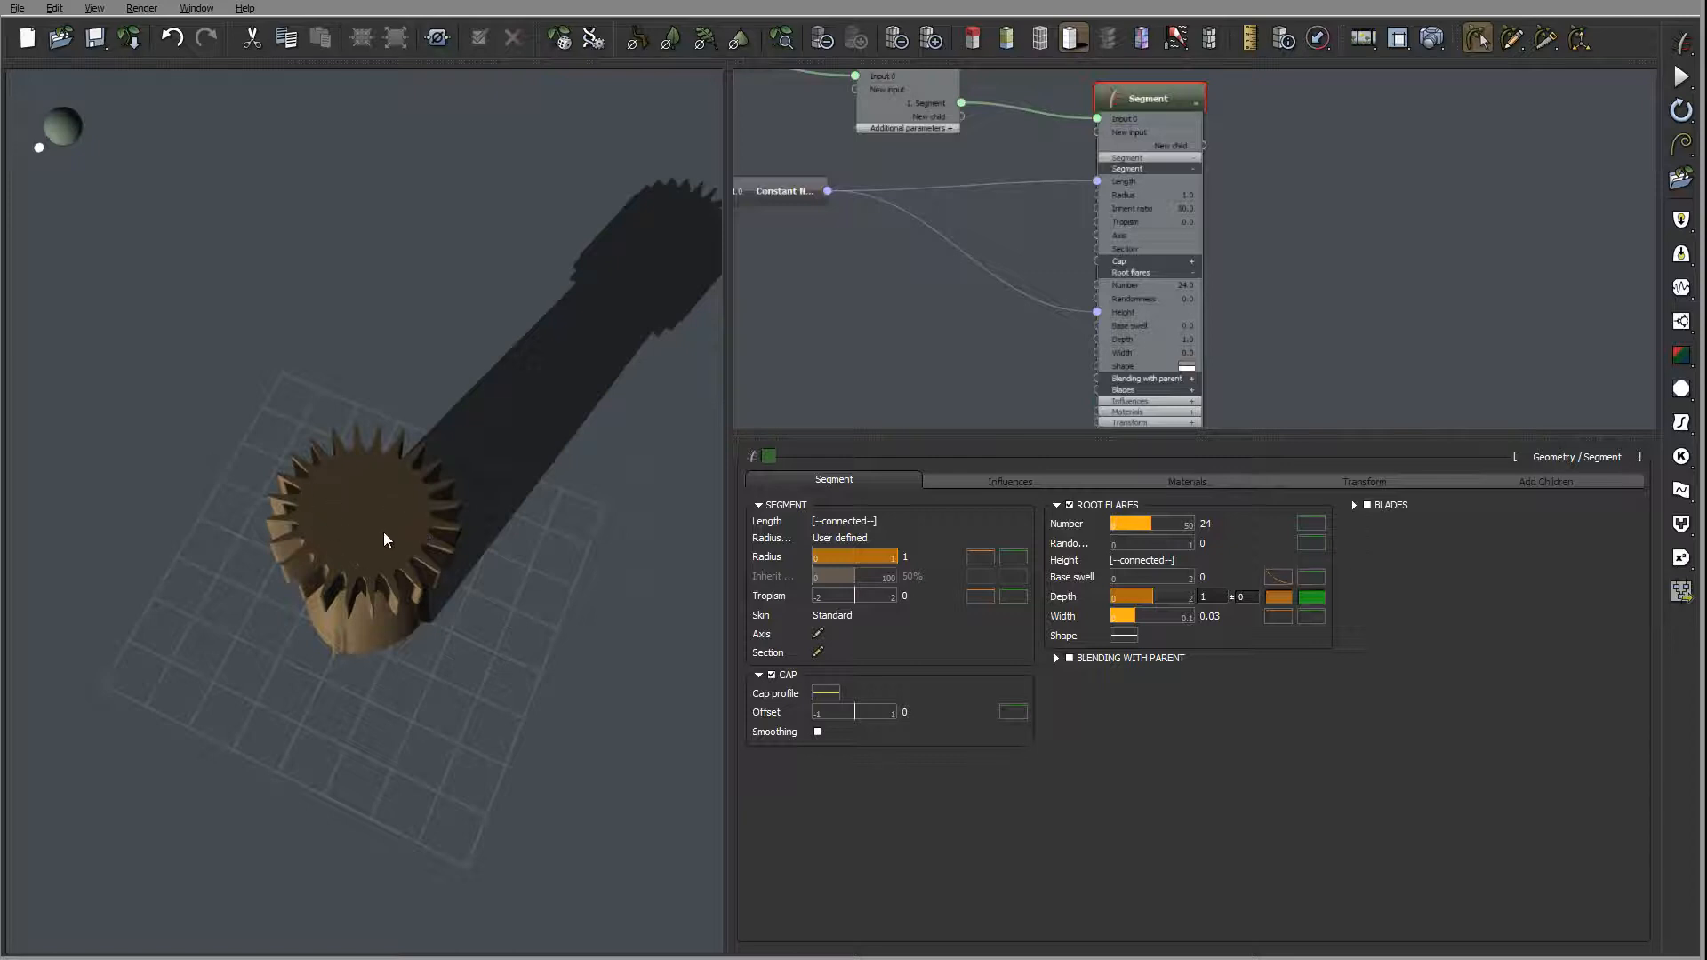
{"action": "left_click_drag", "start_coordinate": [490, 535], "coordinate": [445, 399]}
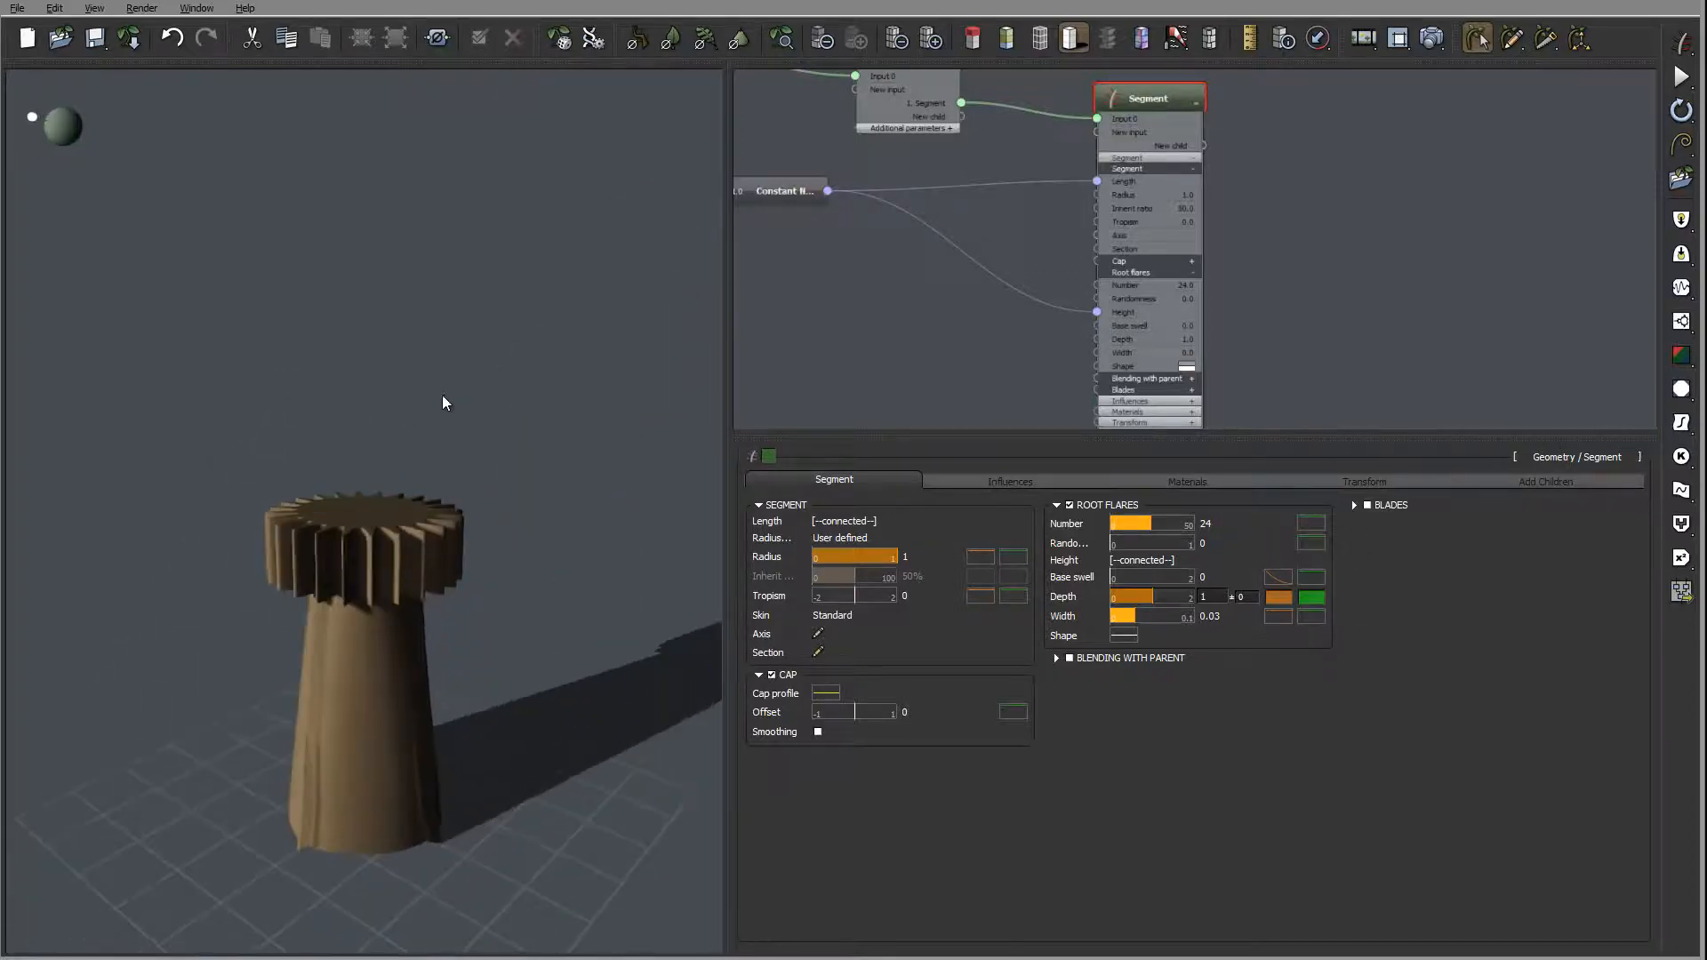
- In the cap profile, add keypoints stepping down from 0.5 to about 0.25 at X 0.12 and to about 0.03 at X 0.25
{"action": "left_click", "coordinate": [826, 693]}
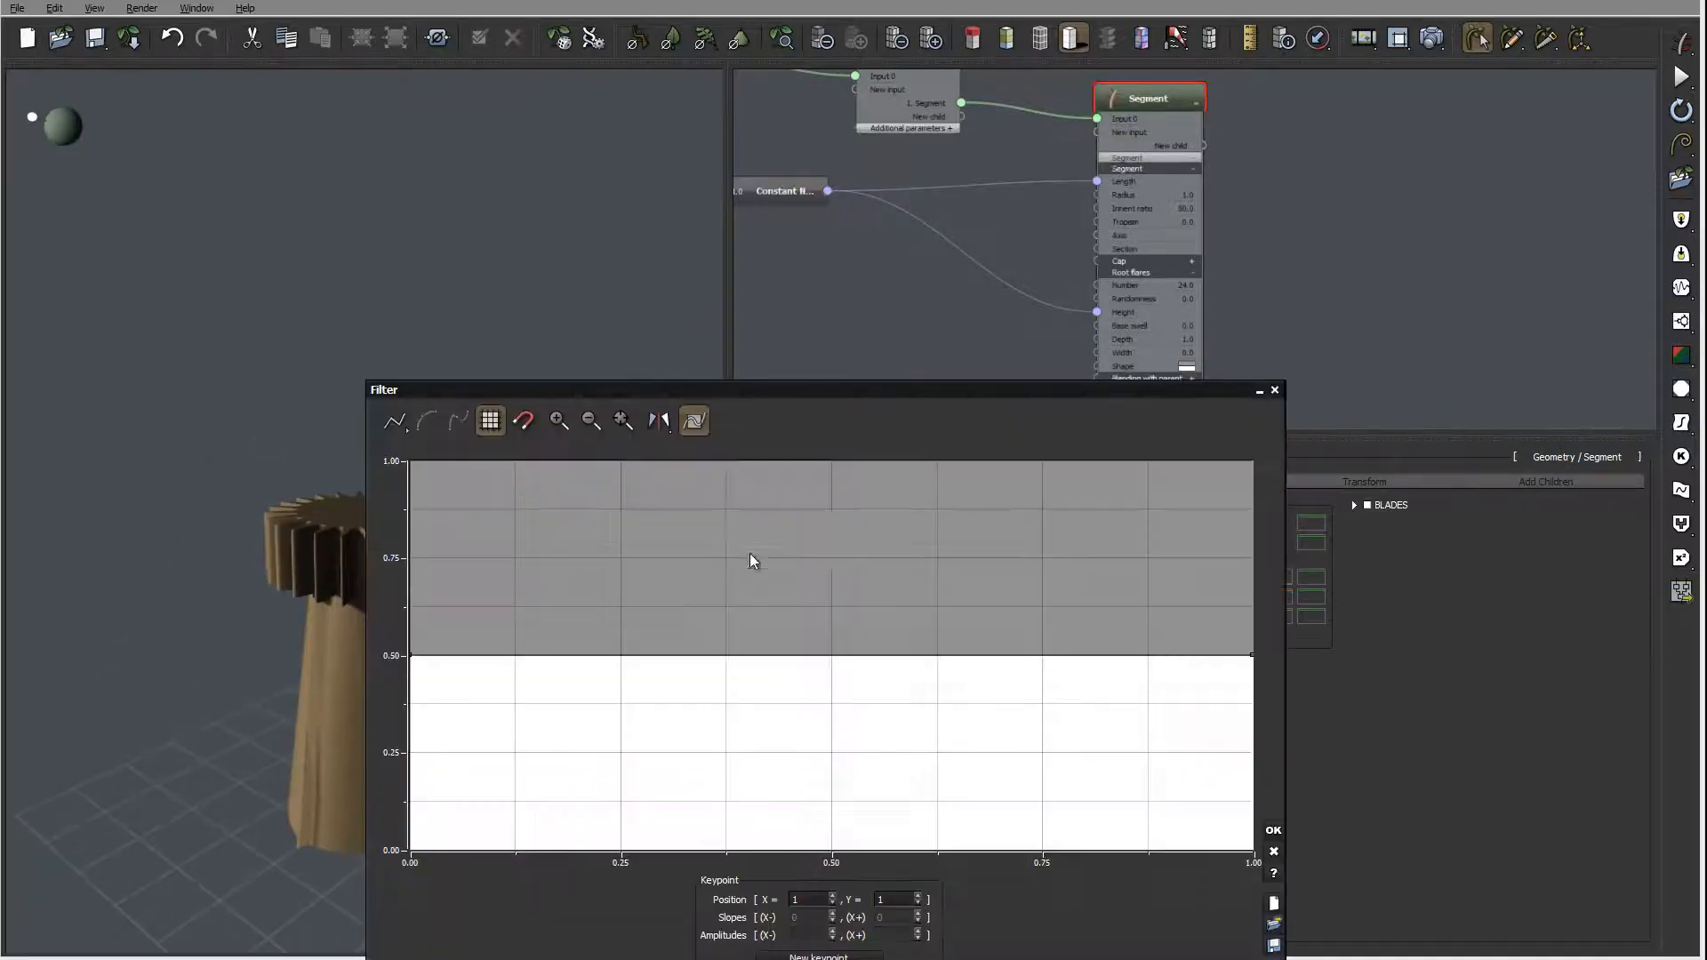
{"action": "left_click", "coordinate": [707, 577]}
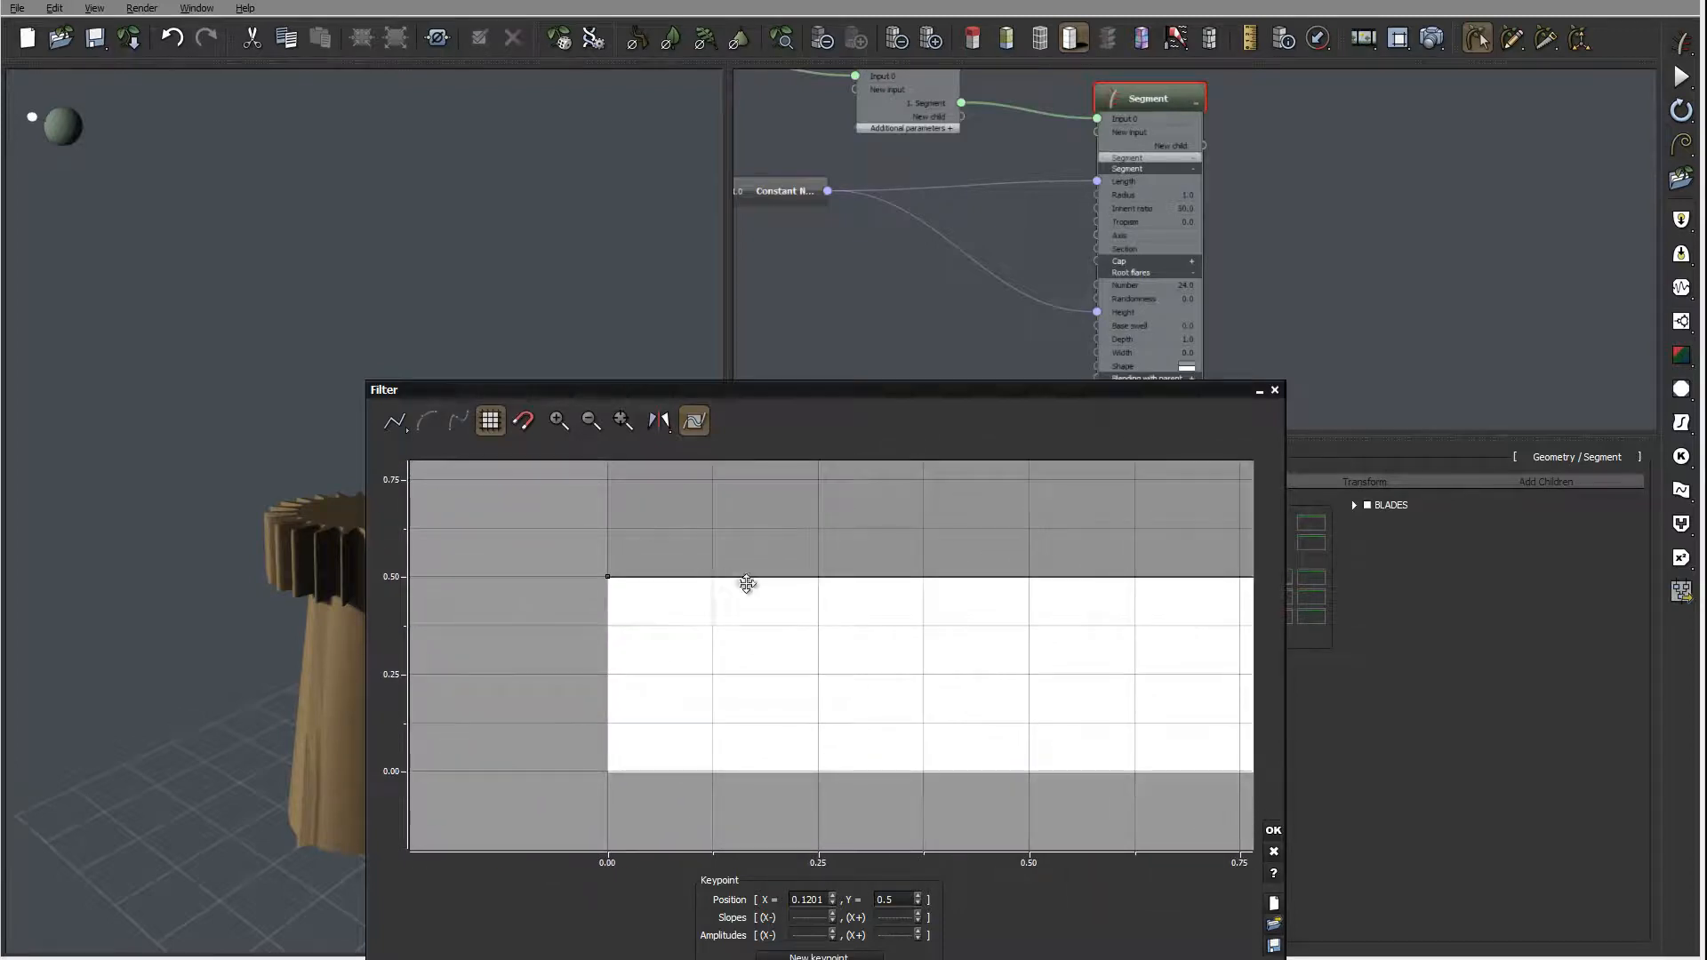
{"action": "left_click_drag", "start_coordinate": [819, 583], "coordinate": [708, 675]}
{"action": "left_click", "coordinate": [816, 665]}
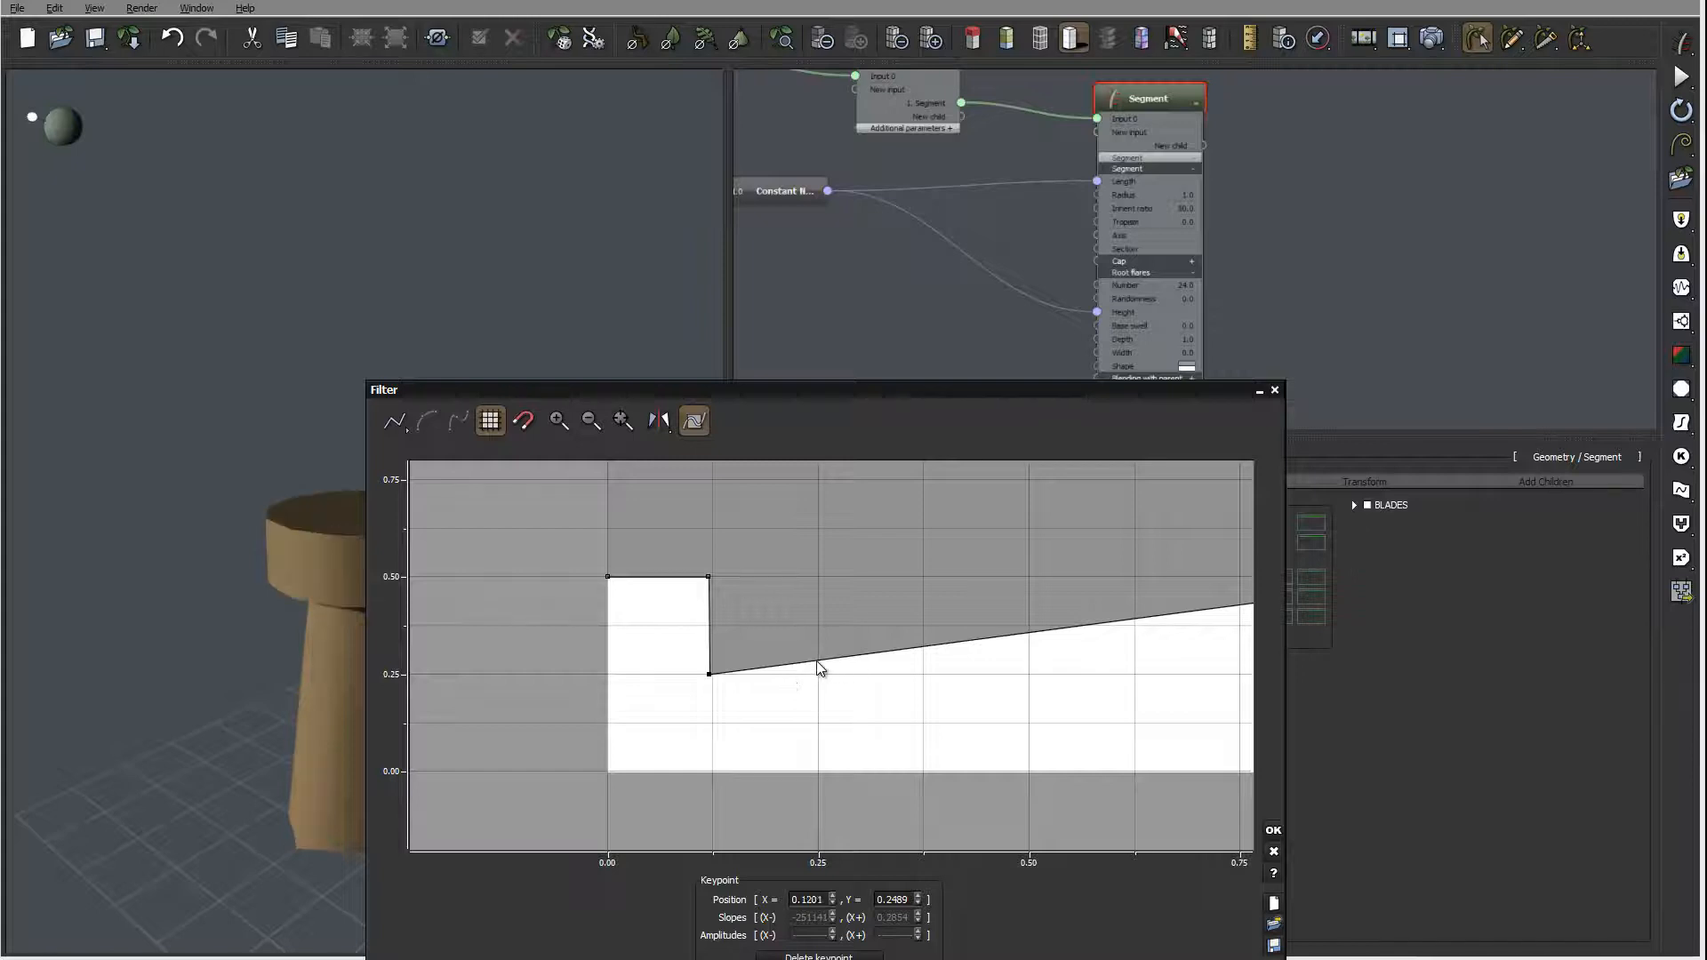
{"action": "left_click_drag", "start_coordinate": [813, 685], "coordinate": [816, 699]}
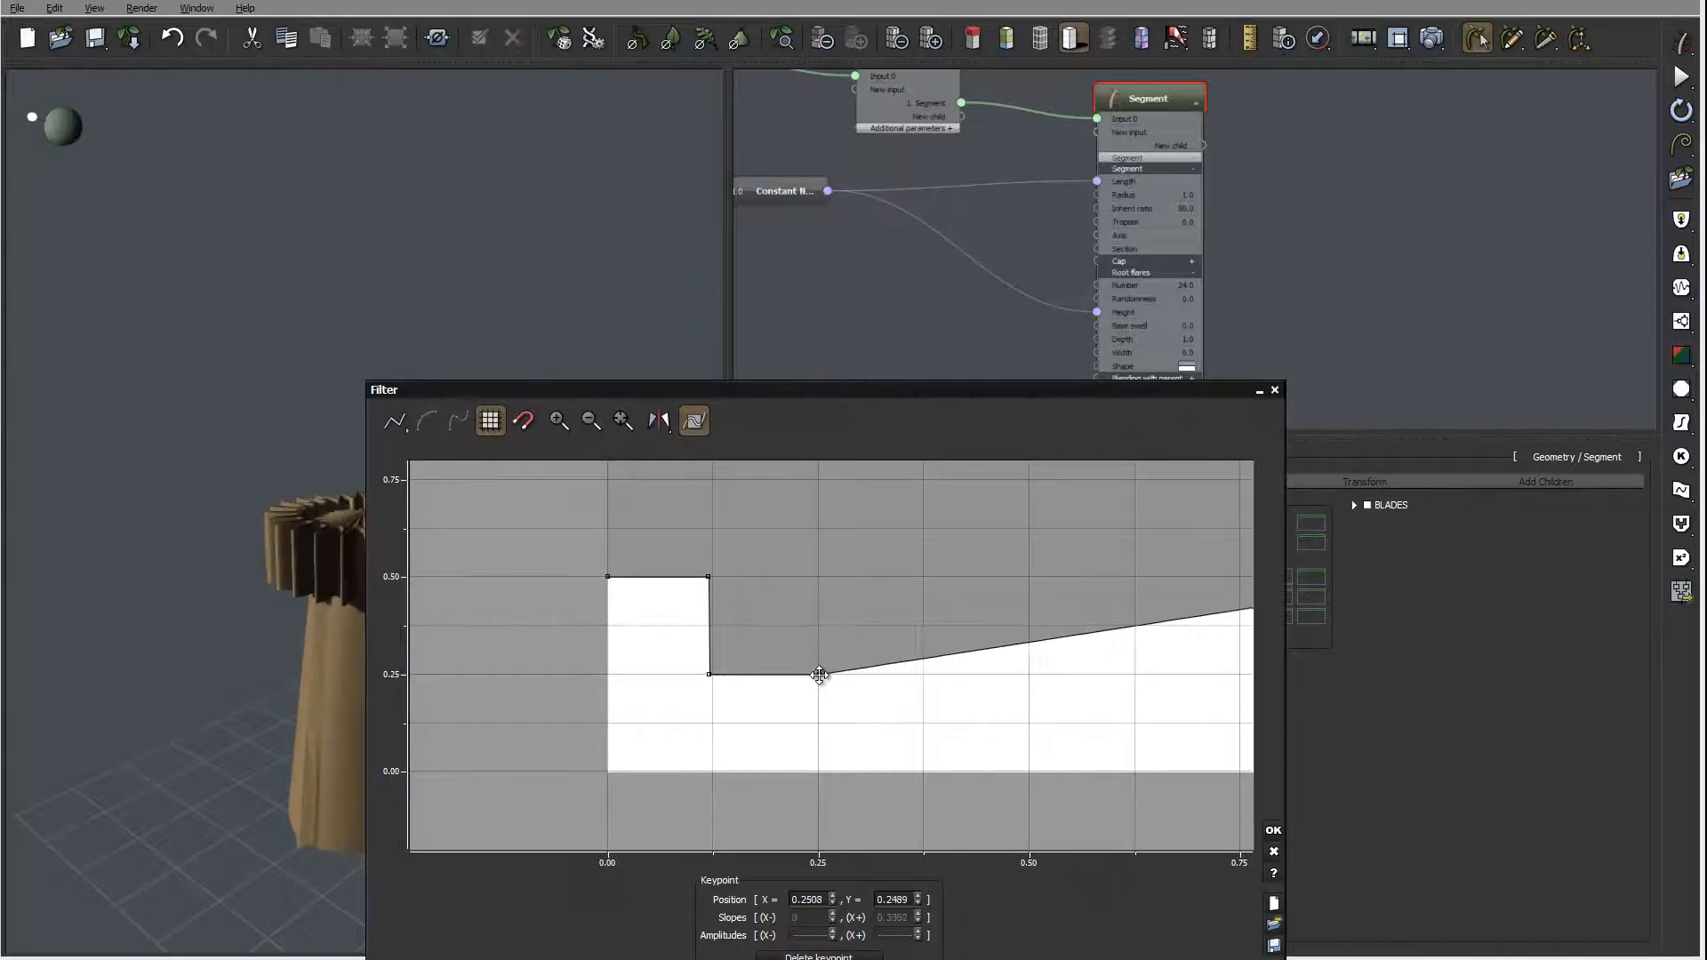
{"action": "left_click_drag", "start_coordinate": [927, 666], "coordinate": [817, 767]}
- Lower the cap profile's end keypoint to about 0.26, step it down to about 0.03 at X 0.87, and inspect the resulting cap
{"action": "middle_click_drag", "start_coordinate": [1106, 684], "coordinate": [718, 575]}
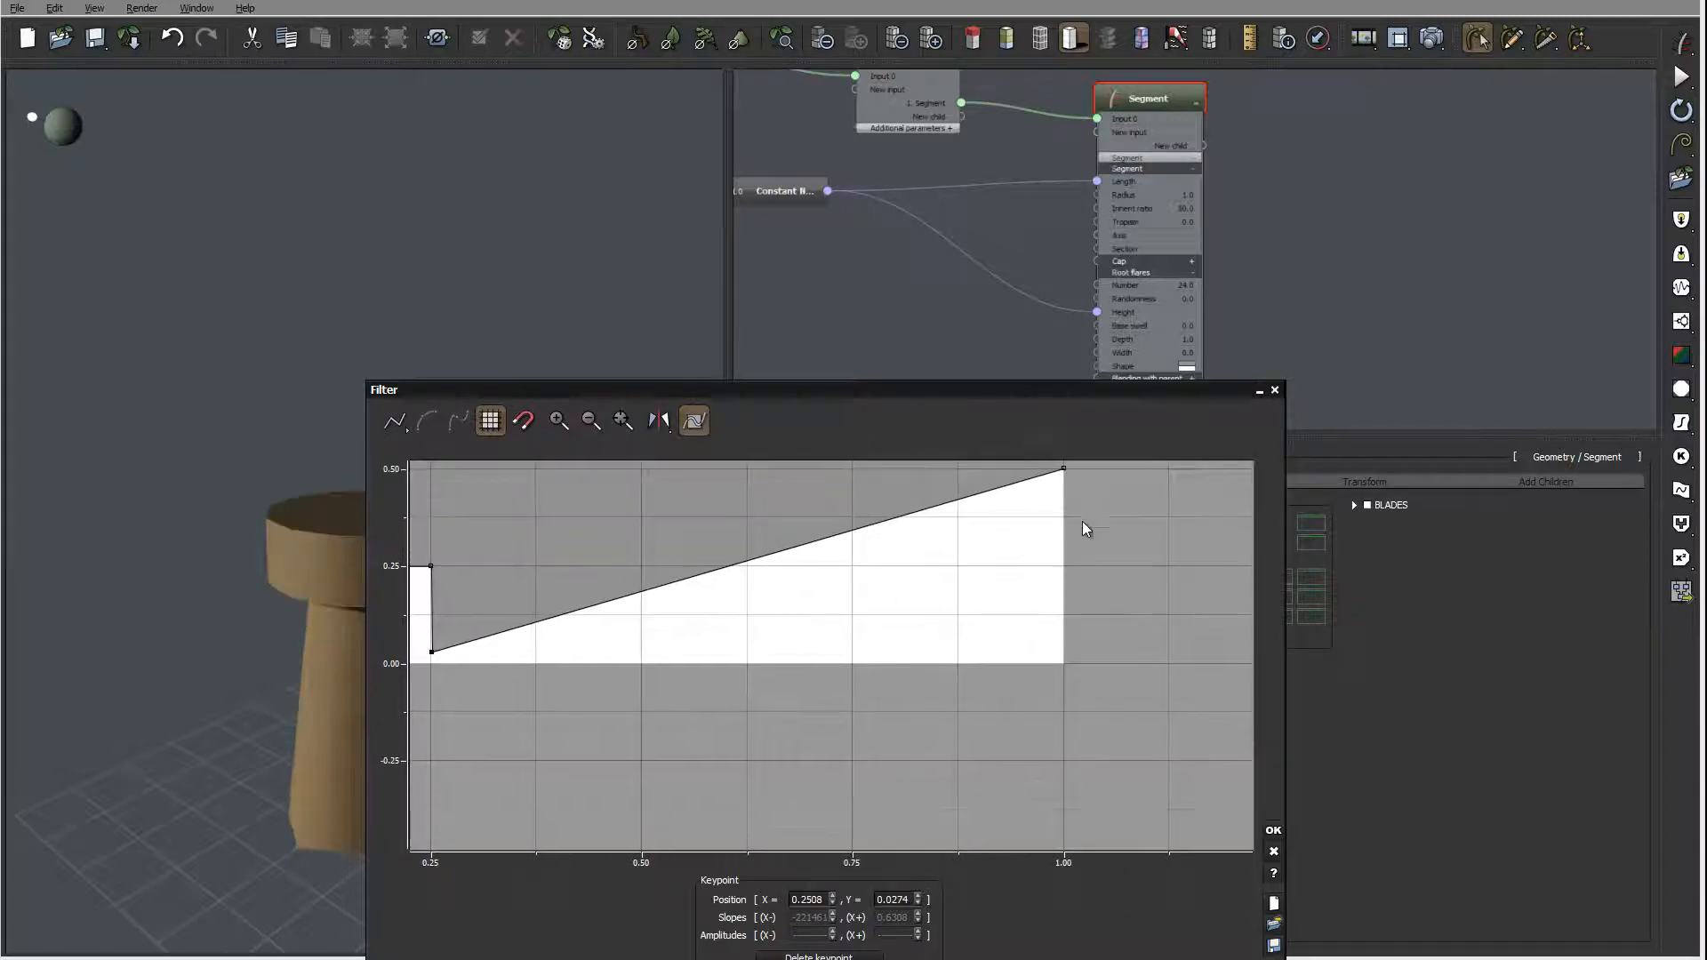
{"action": "left_click", "coordinate": [1064, 468]}
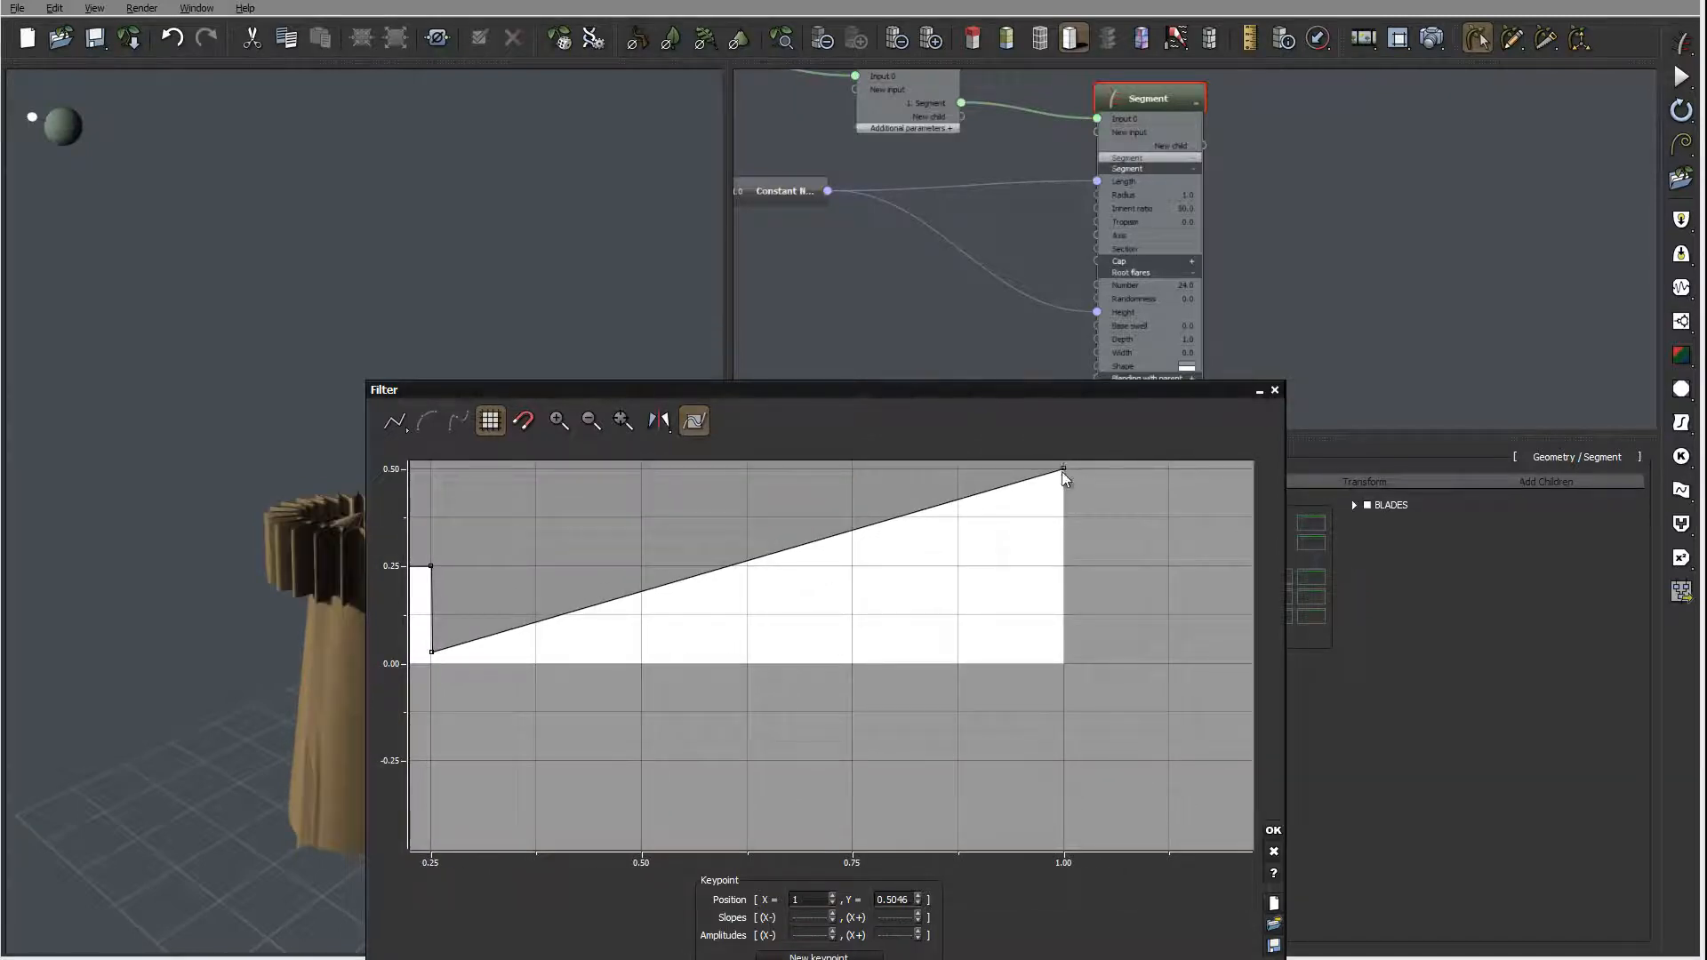
{"action": "left_click_drag", "start_coordinate": [1064, 473], "coordinate": [1034, 570]}
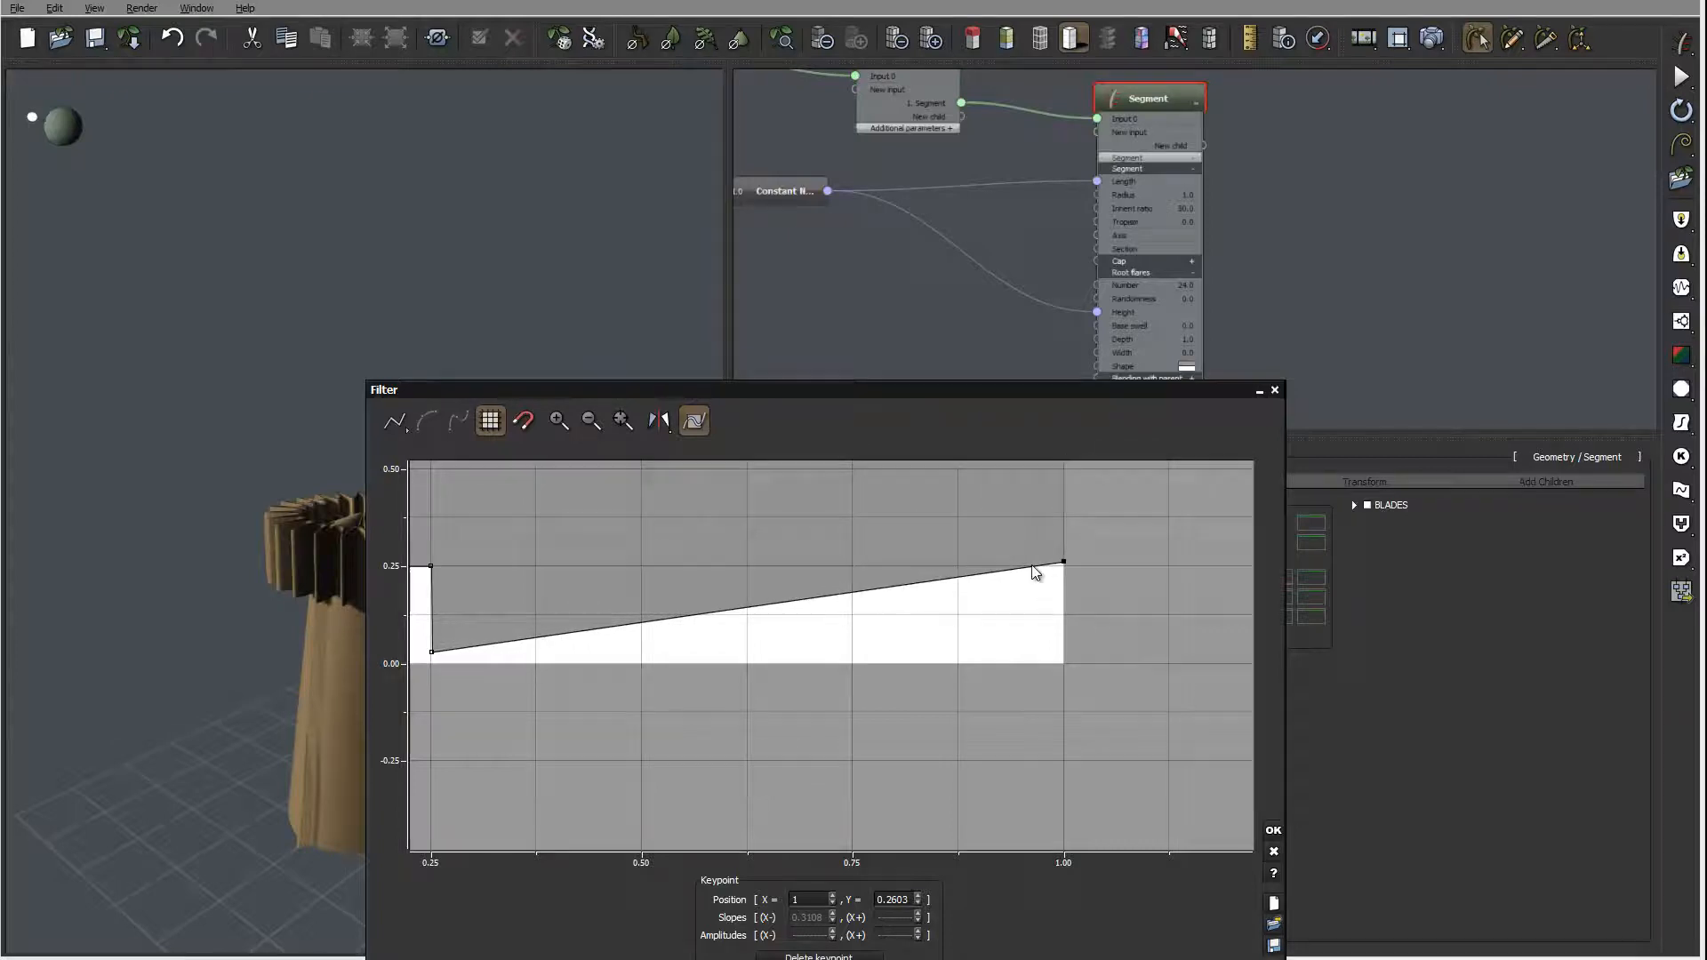
{"action": "left_click", "coordinate": [954, 562]}
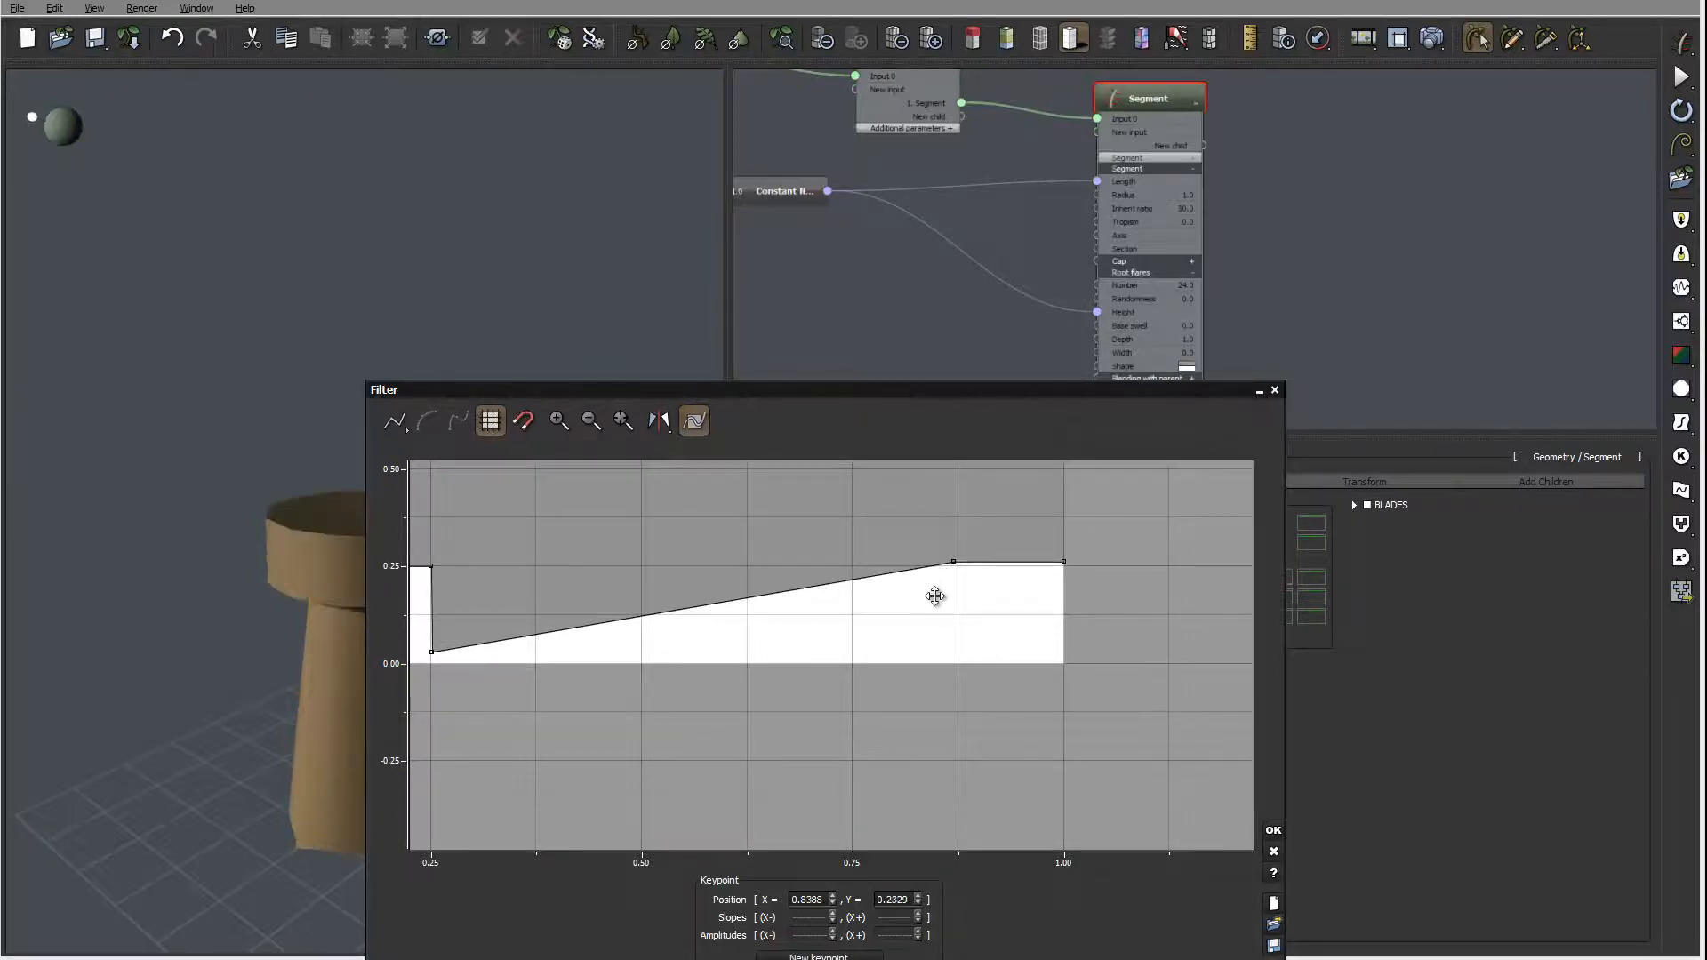
{"action": "left_click_drag", "start_coordinate": [935, 596], "coordinate": [958, 653]}
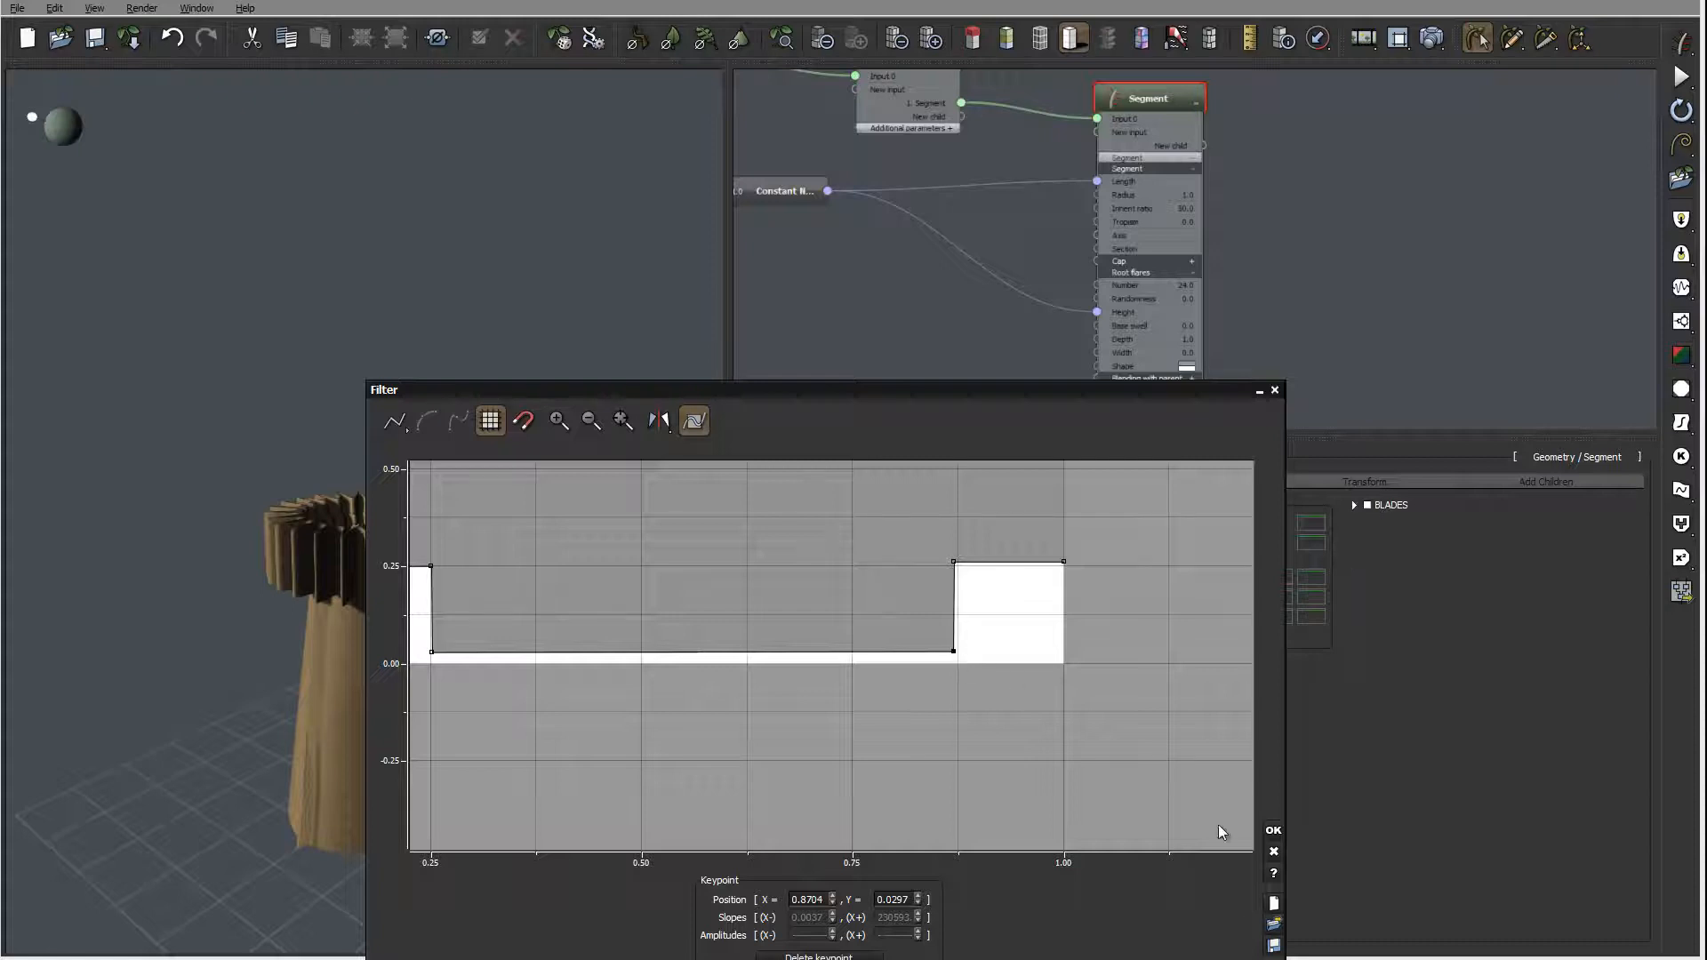
{"action": "left_click", "coordinate": [1273, 830]}
{"action": "left_click_drag", "start_coordinate": [487, 368], "coordinate": [519, 531]}
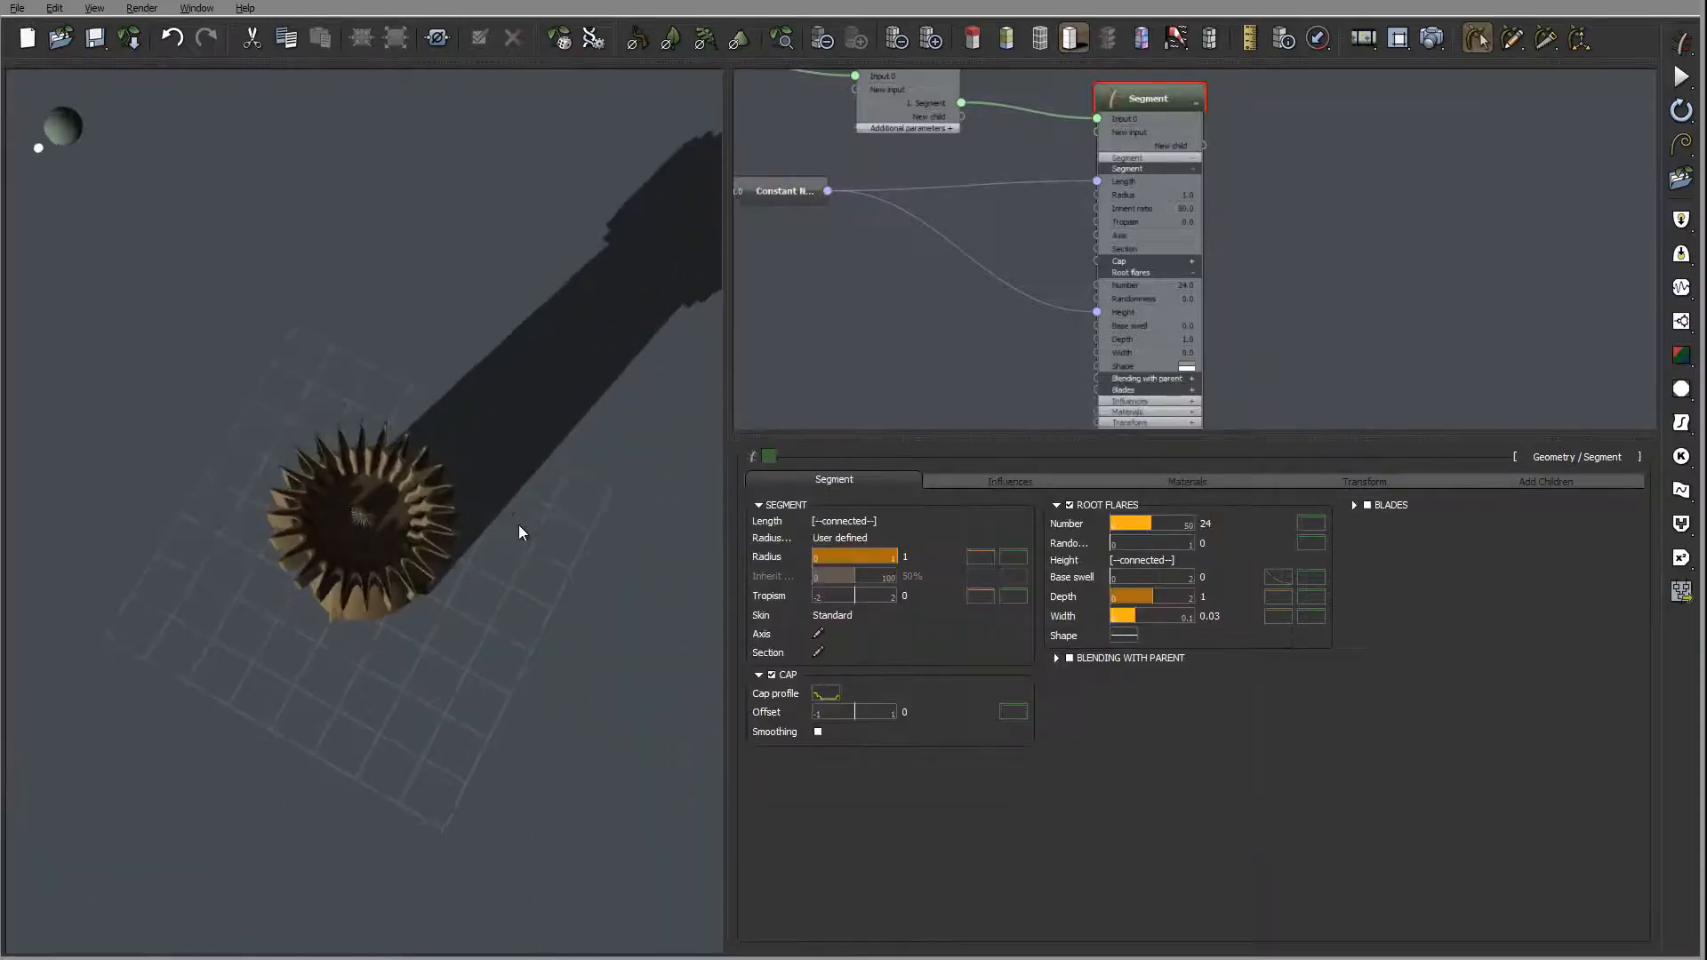
{"action": "right_click_drag", "start_coordinate": [435, 539], "coordinate": [449, 435]}
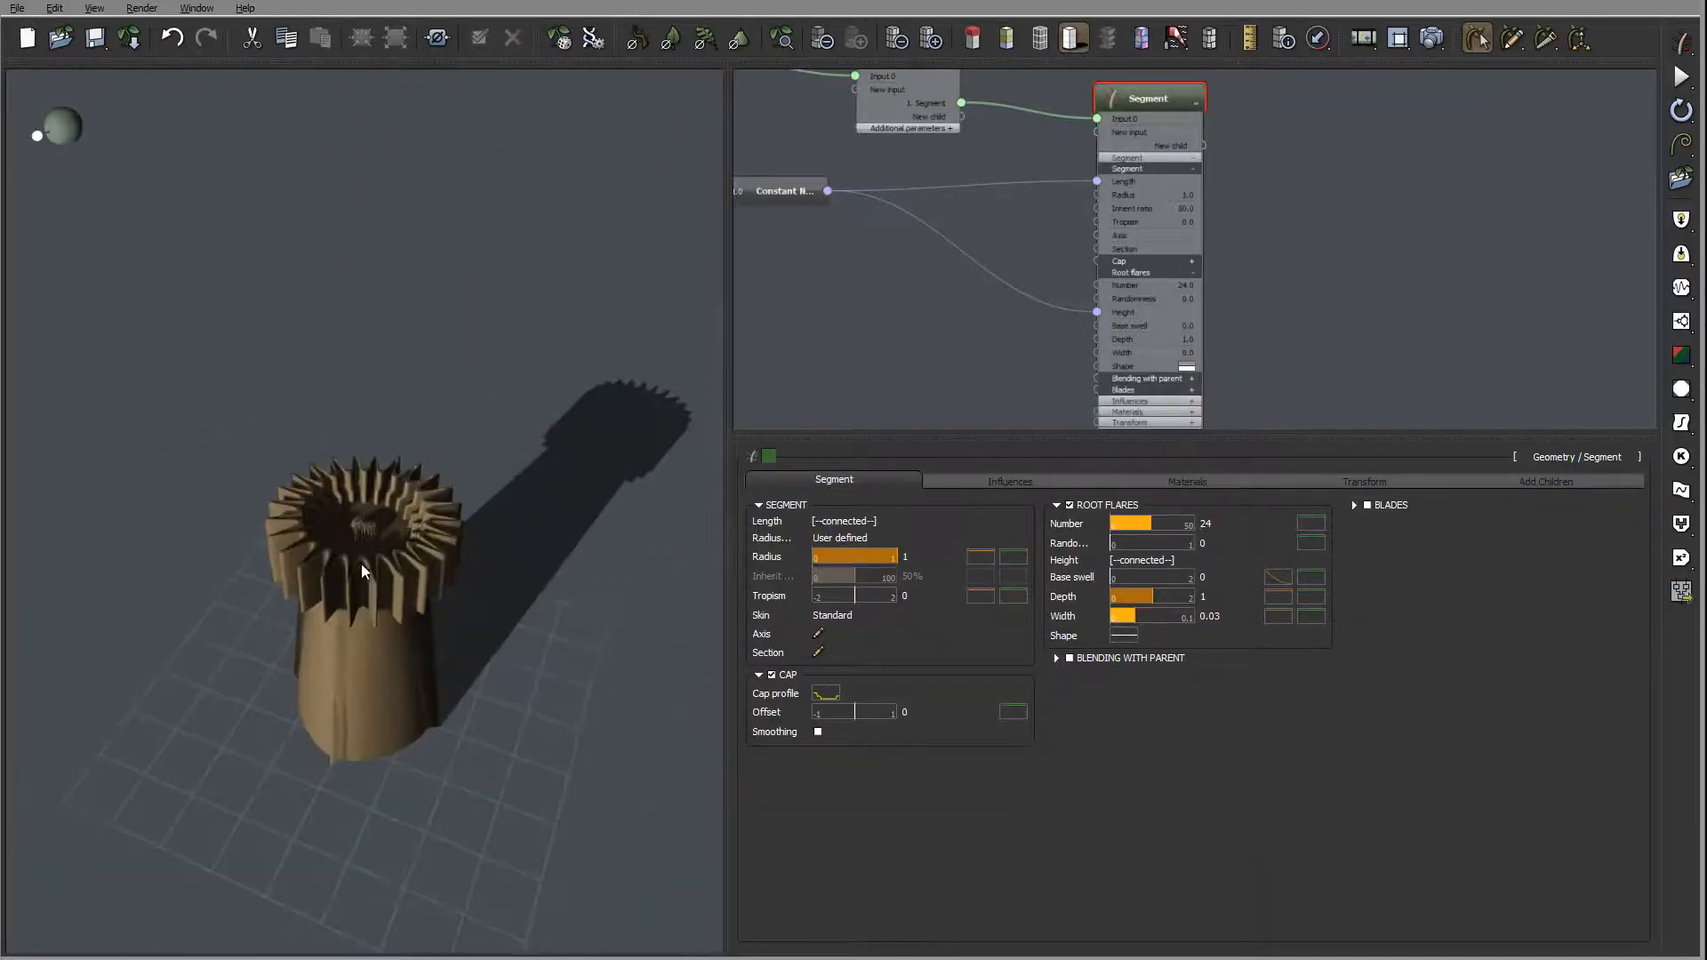
{"action": "scroll", "coordinate": [359, 563], "scroll_direction": "up", "scroll_amount": 2}
{"action": "right_click_drag", "start_coordinate": [404, 550], "coordinate": [550, 612]}
{"action": "right_click_drag", "start_coordinate": [379, 525], "coordinate": [338, 507]}
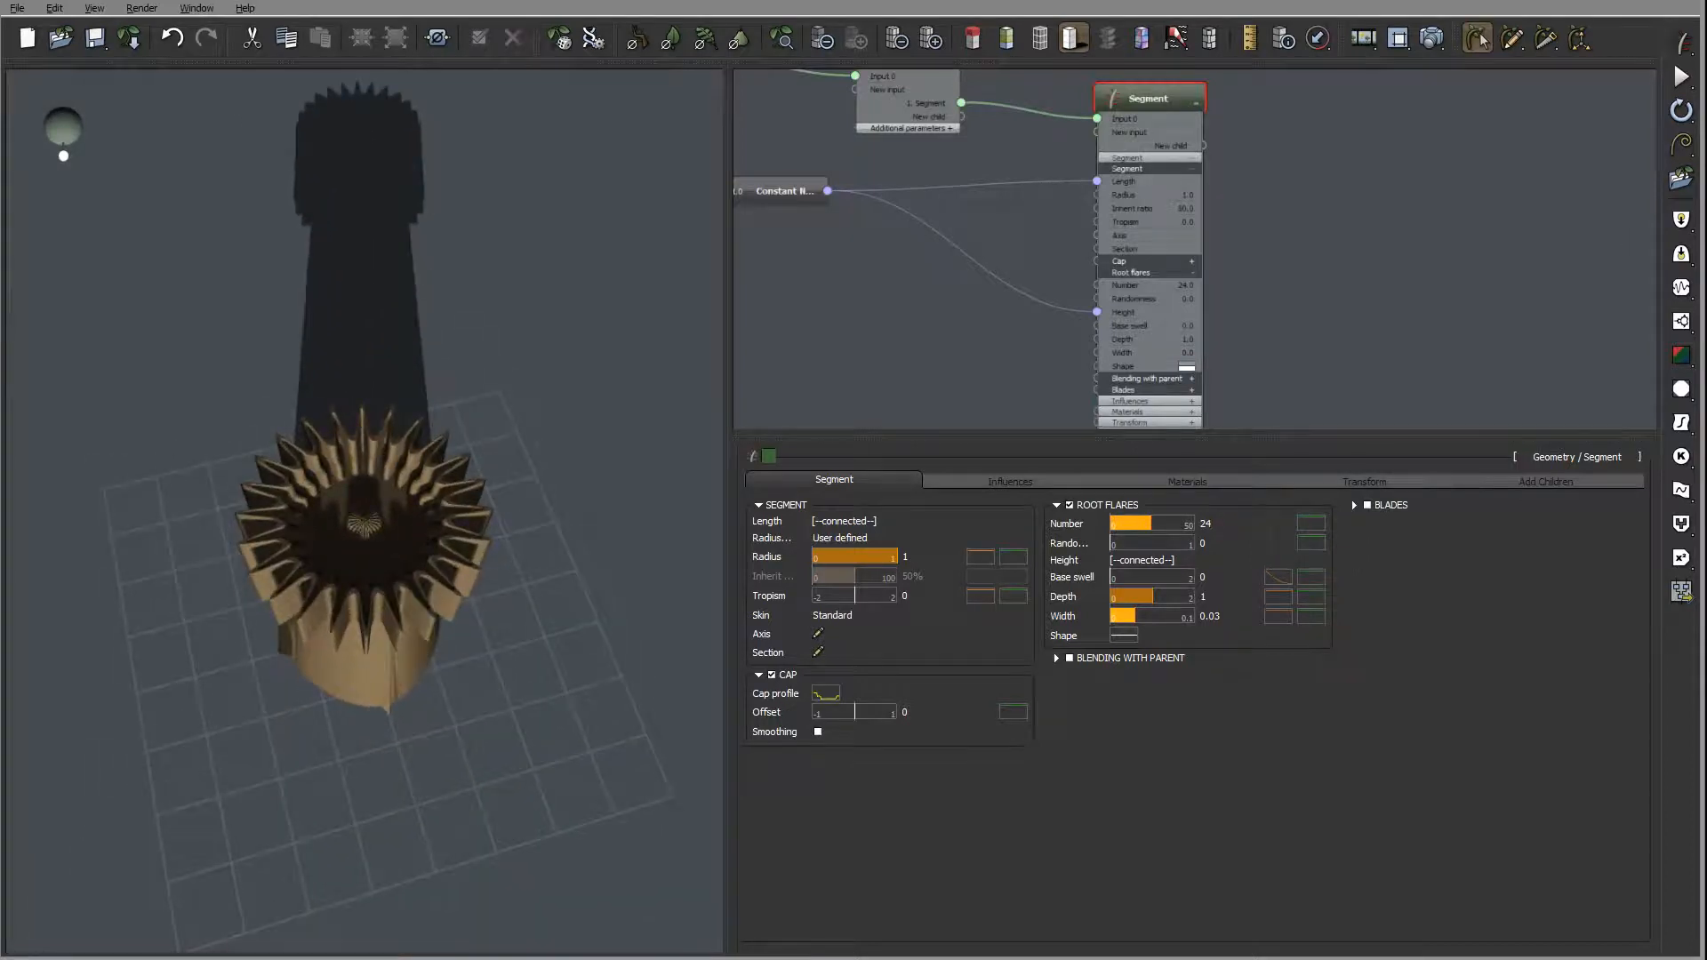
{"action": "right_click_drag", "start_coordinate": [489, 427], "coordinate": [551, 533]}
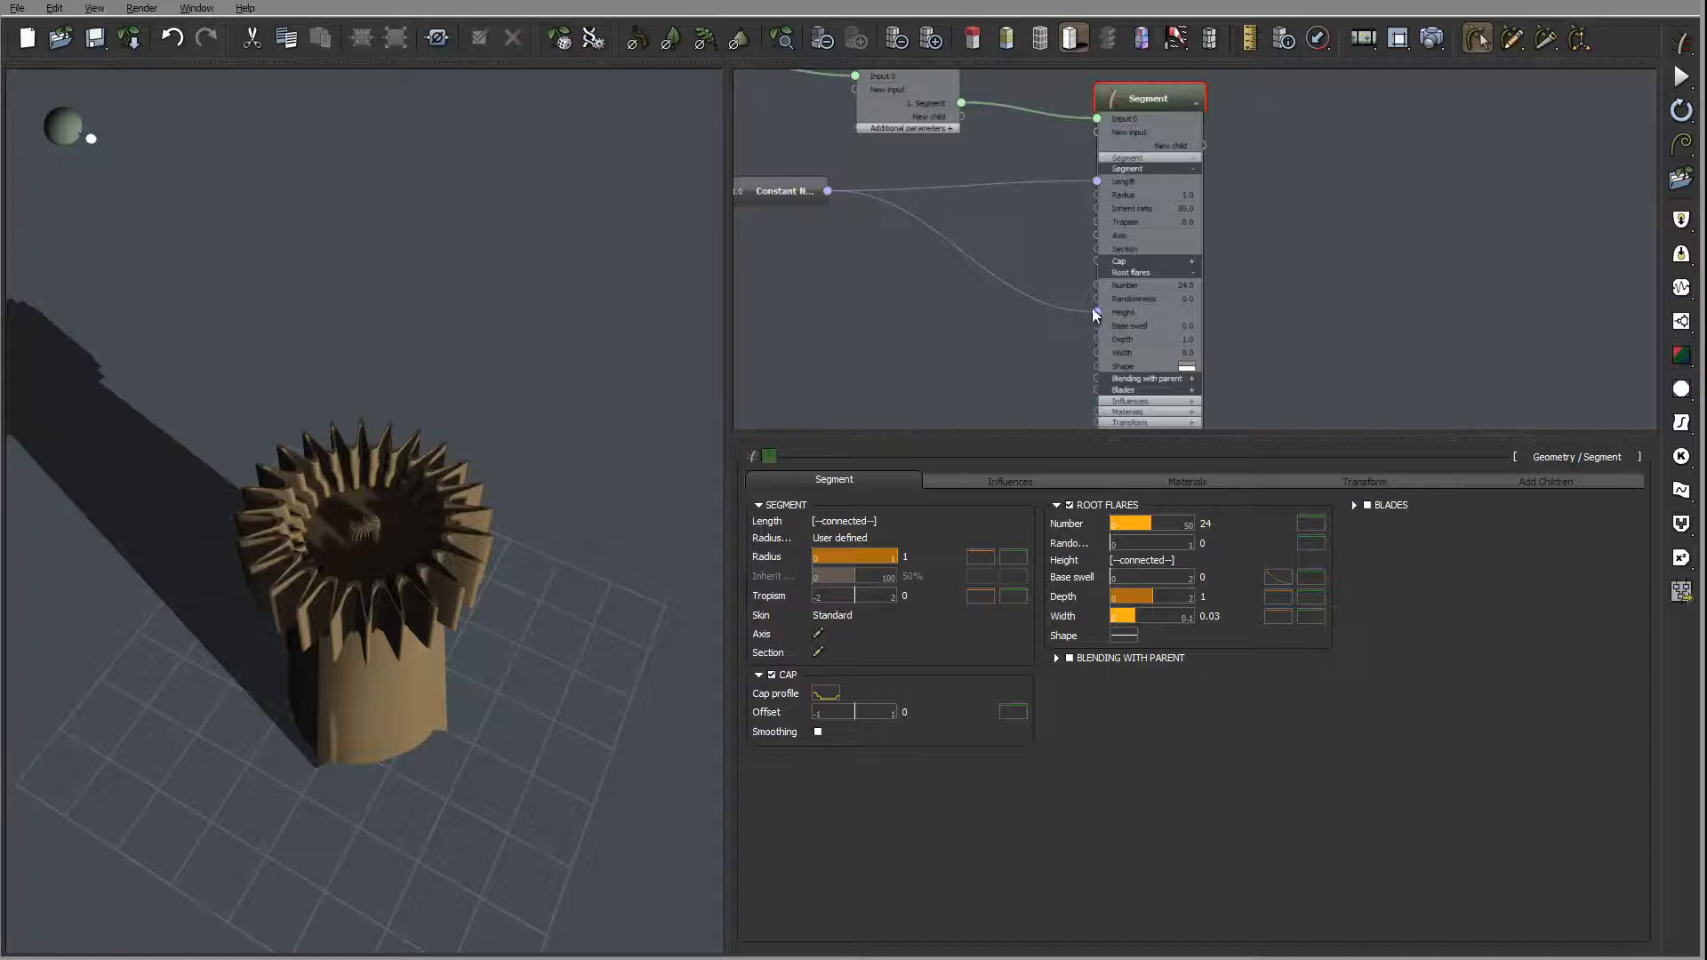
- Delete the constant number's connections to the root flare height and the length of the child segment
{"action": "left_click_drag", "start_coordinate": [1054, 314], "coordinate": [1112, 295]}
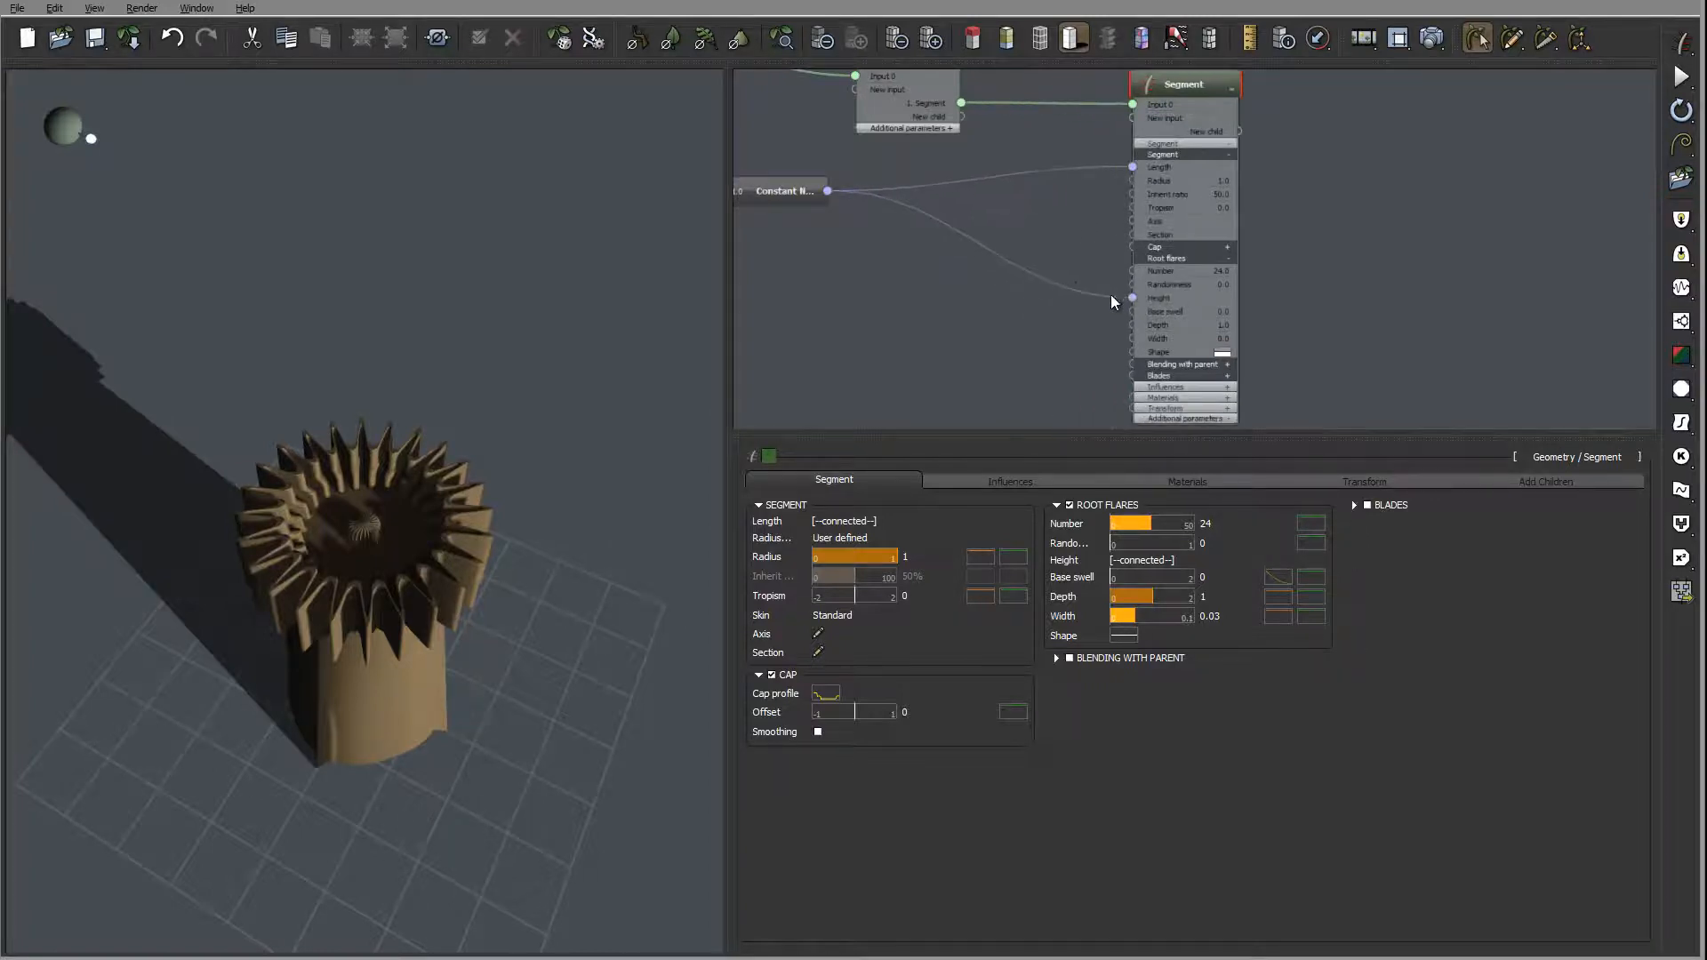
{"action": "left_click", "coordinate": [1044, 280]}
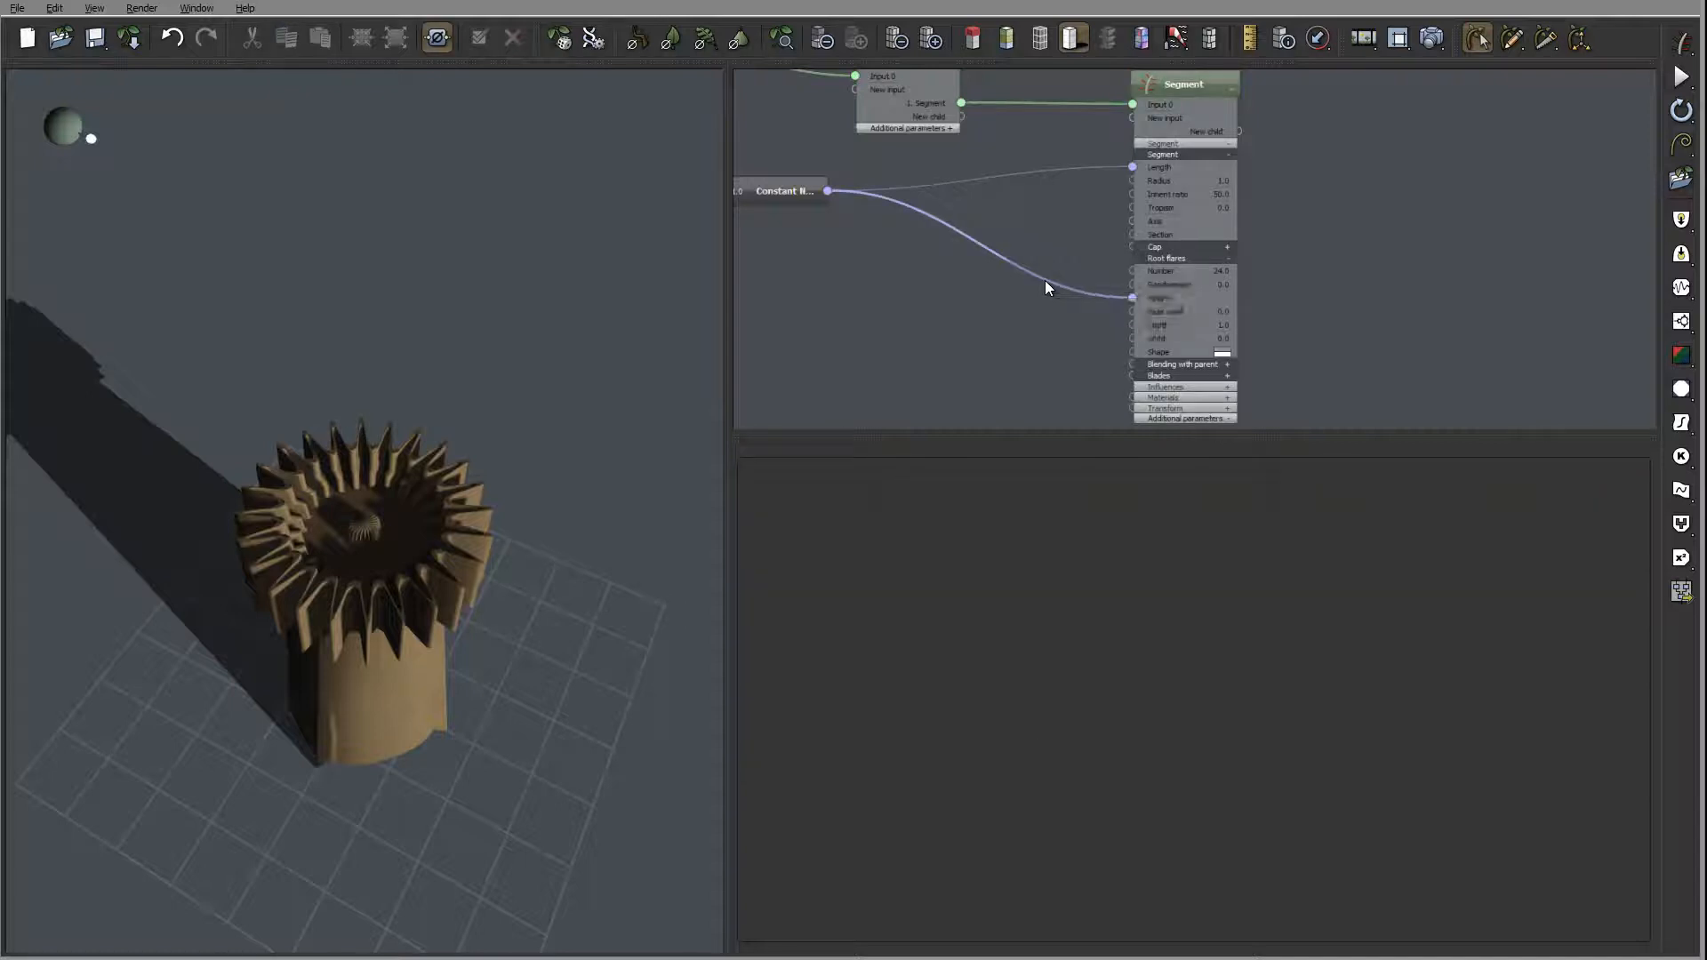
{"action": "key", "text": "Delete"}
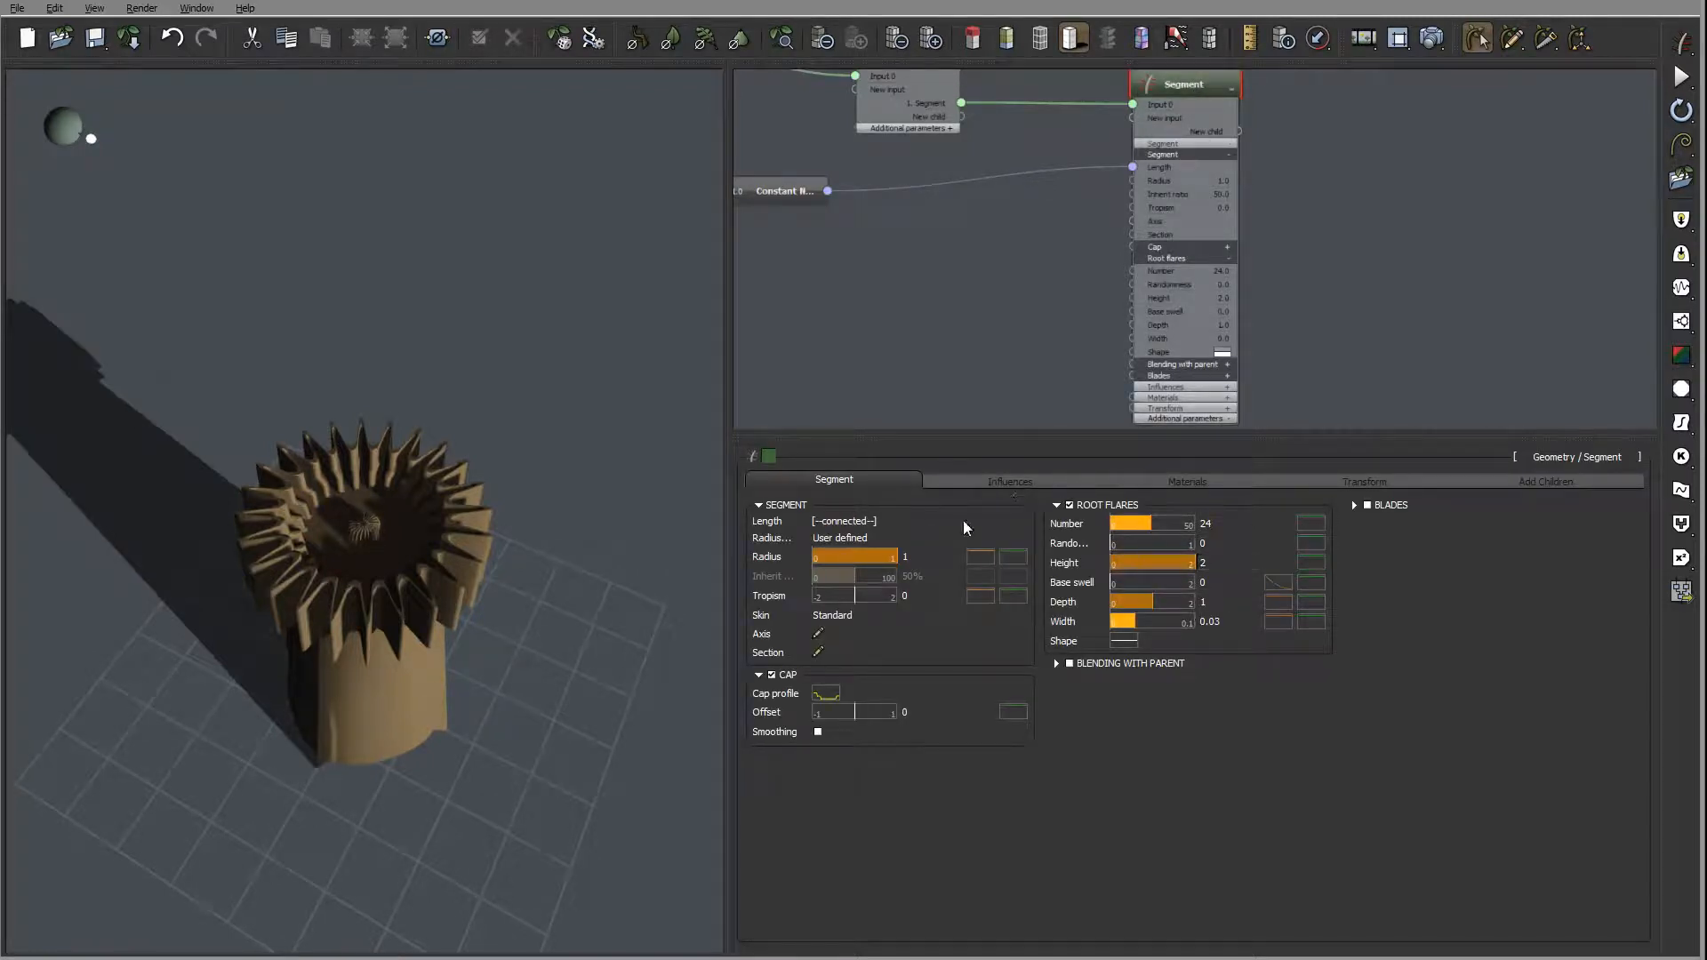
{"action": "left_click", "coordinate": [1213, 560]}
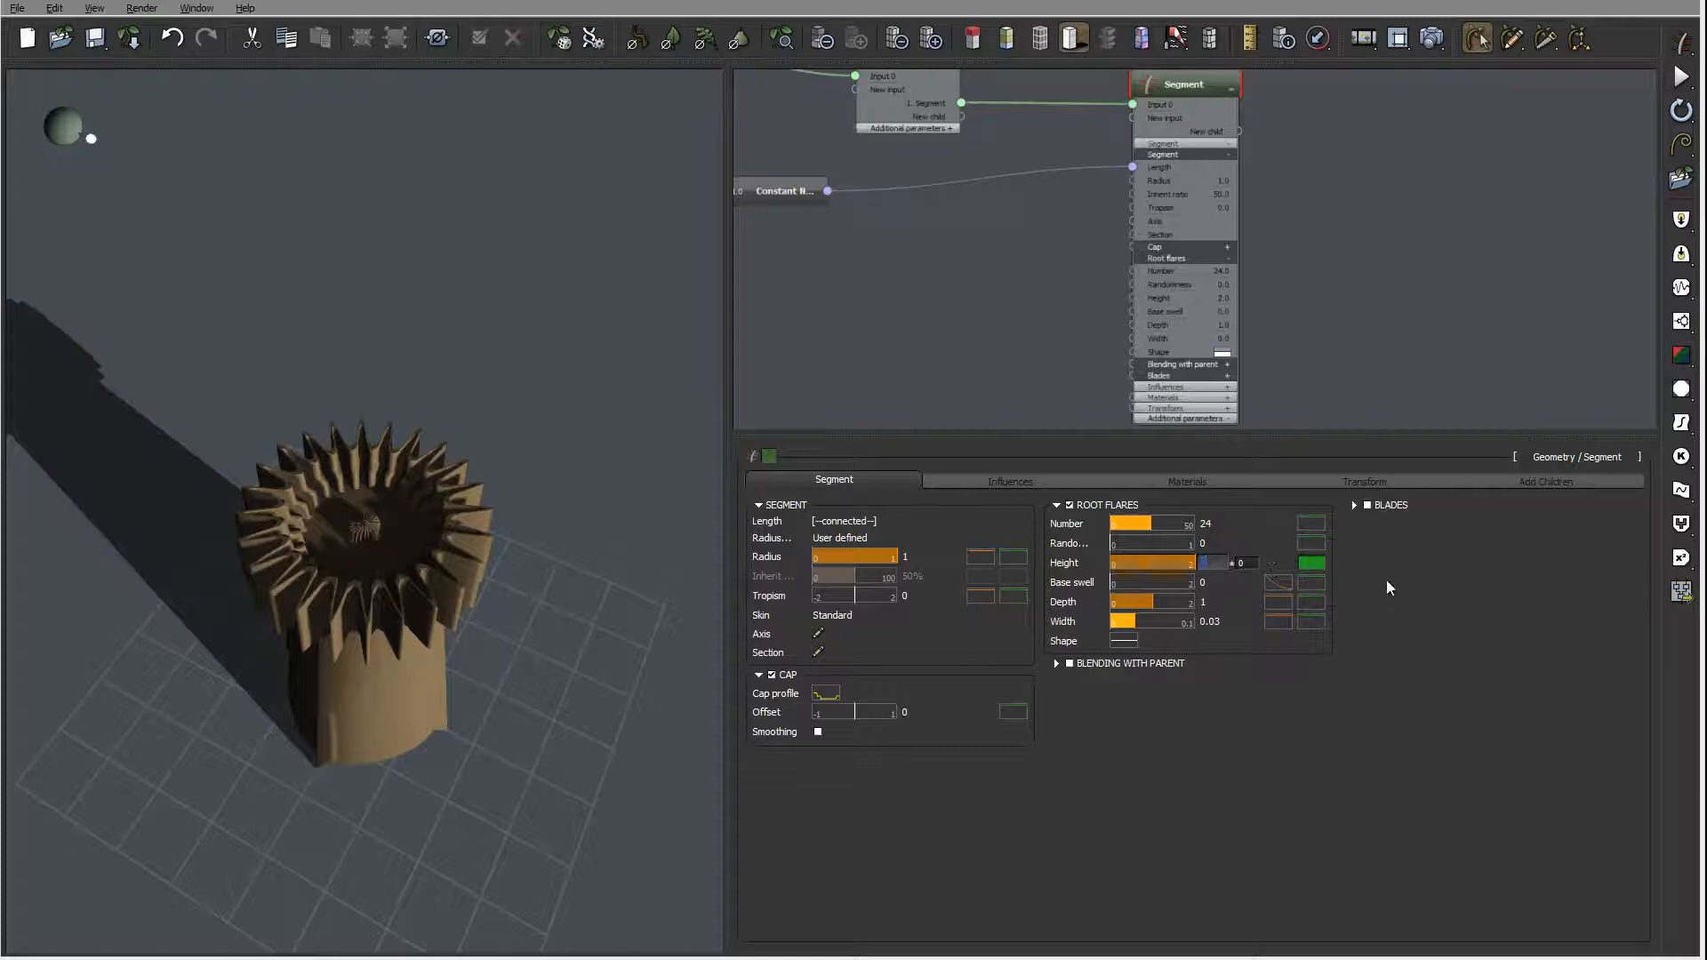
{"action": "left_click", "coordinate": [955, 177]}
{"action": "middle_click_drag", "start_coordinate": [965, 215], "coordinate": [1062, 330]}
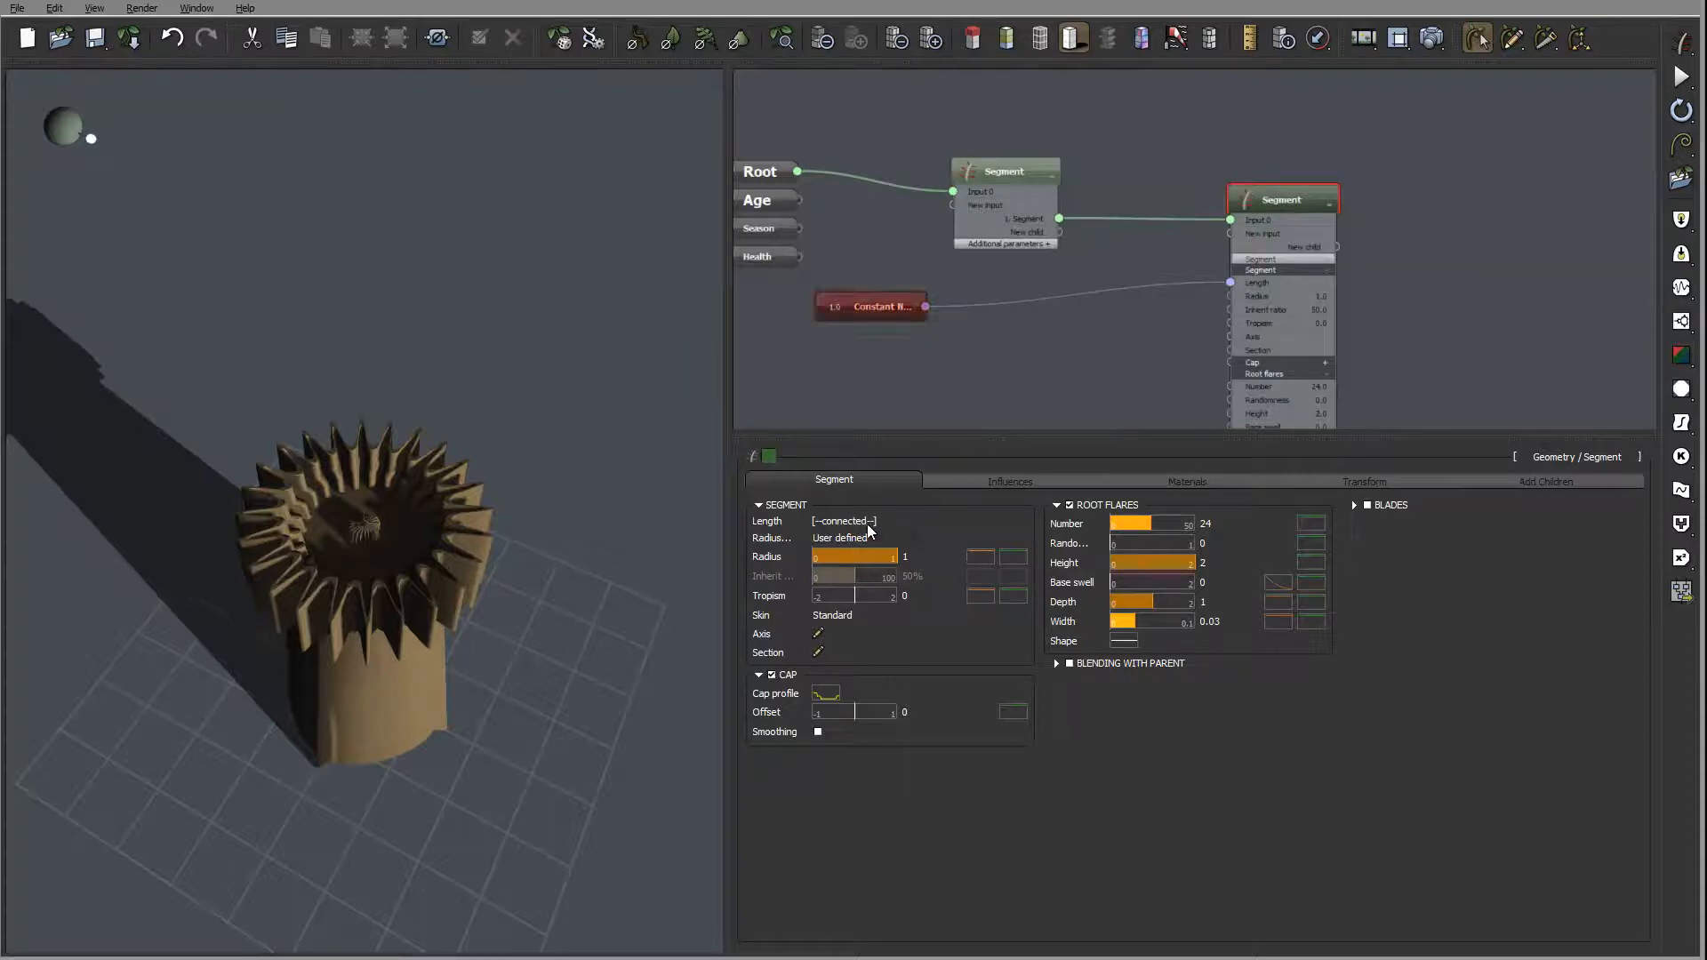
{"action": "left_click", "coordinate": [1192, 286]}
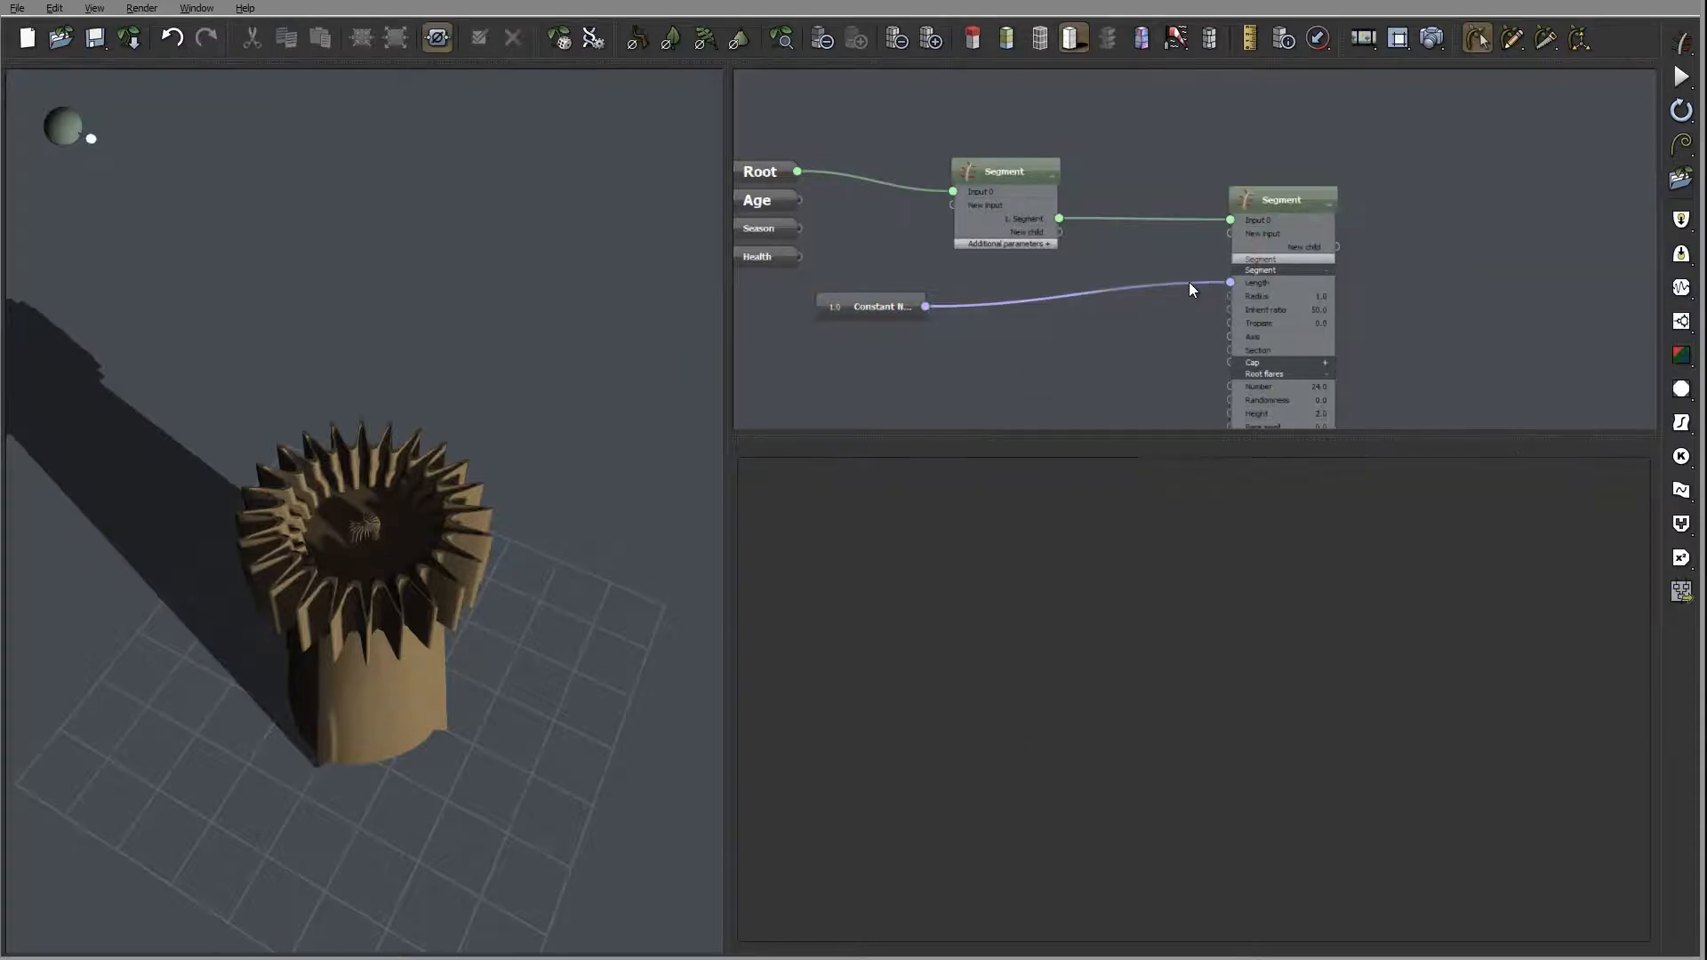
{"action": "key", "text": "Delete"}
{"action": "middle_click_drag", "start_coordinate": [1204, 323], "coordinate": [1026, 195]}
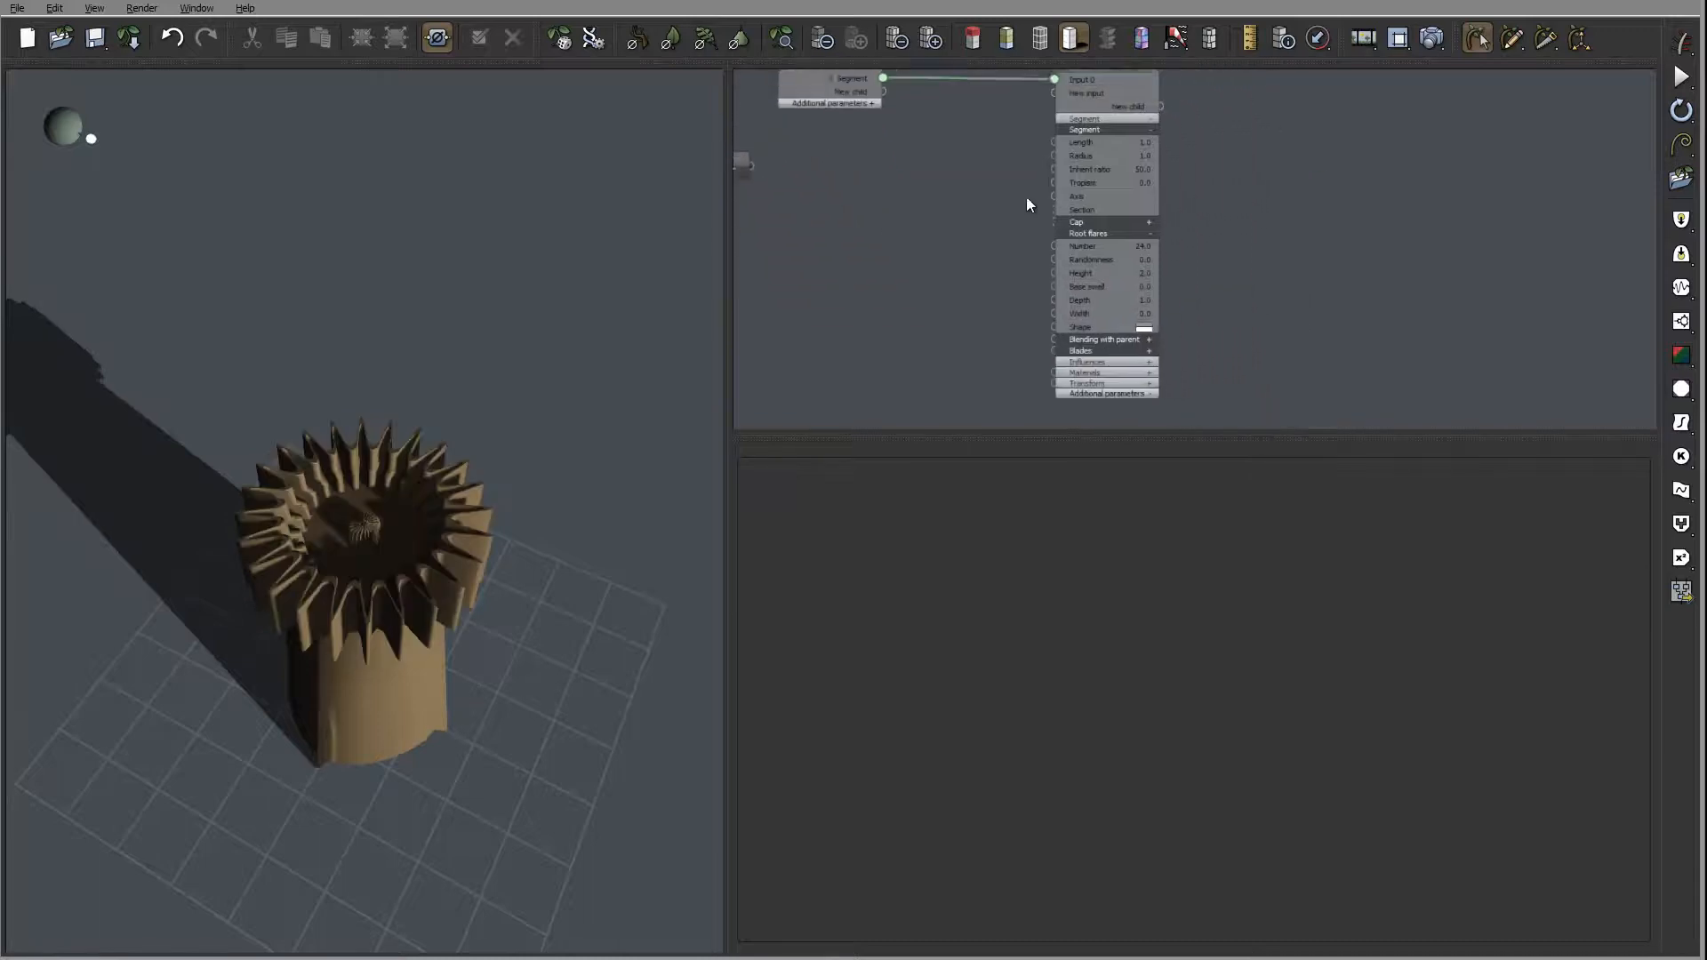
- Set the child segment's root flare height to 0.8 and inspect the ring from the side and above
{"action": "left_click", "coordinate": [1116, 79]}
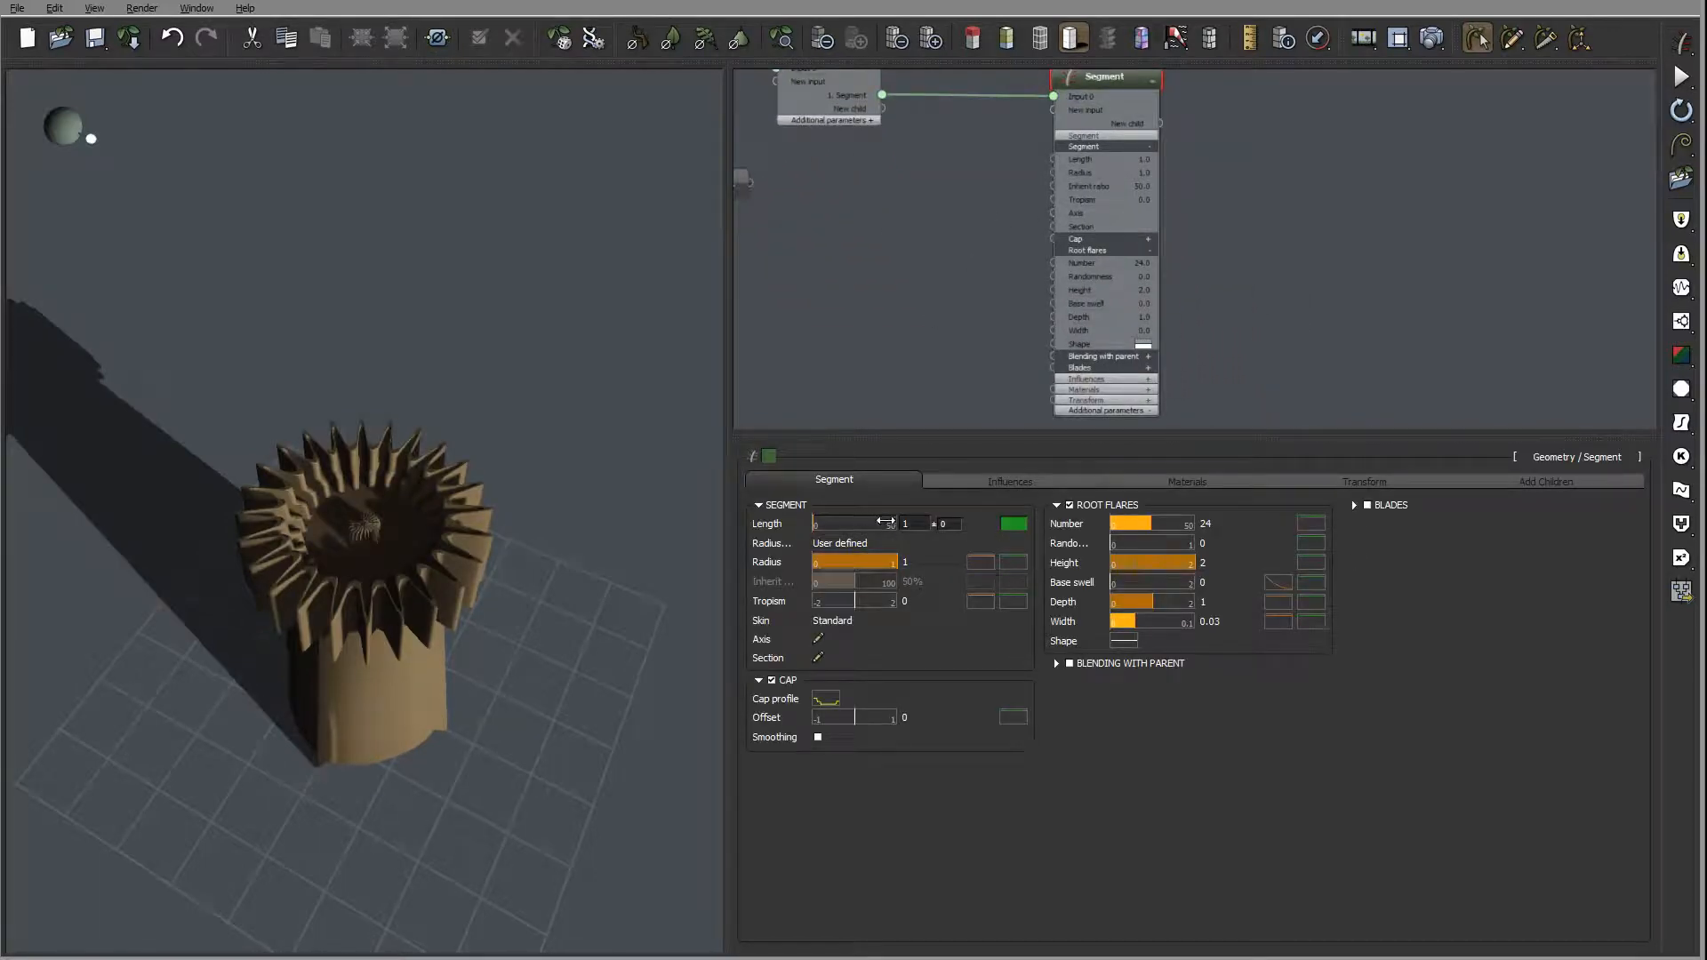
{"action": "left_click", "coordinate": [1224, 563]}
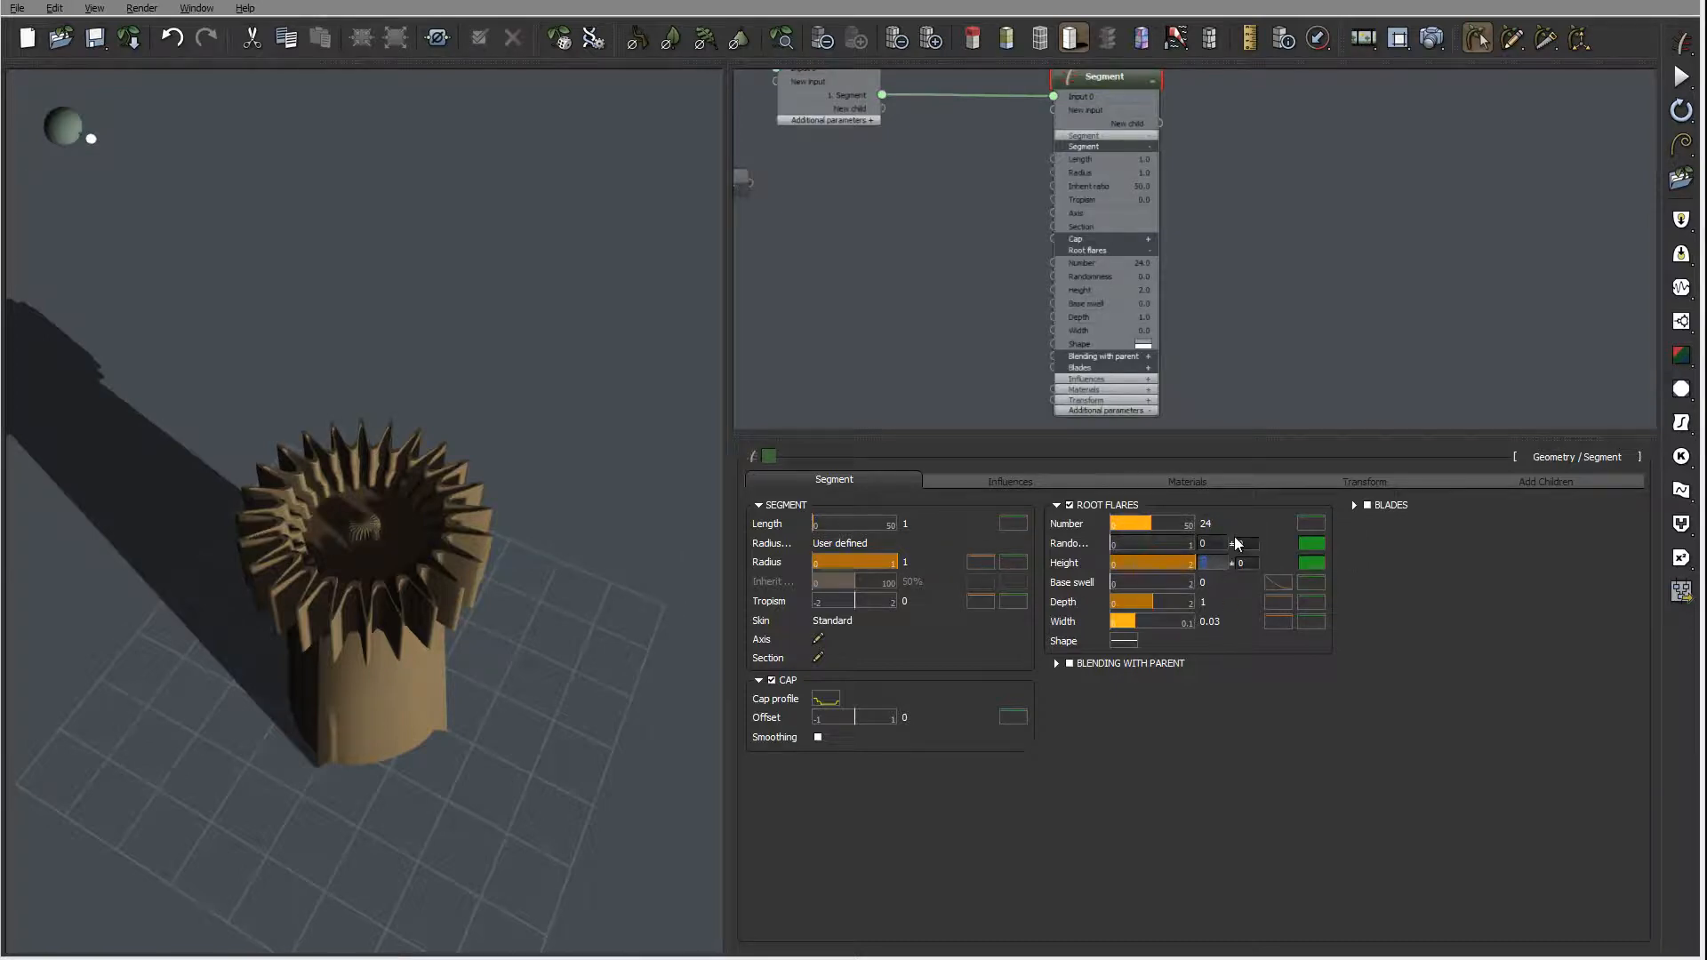
{"action": "type", "text": "0.8"}
{"action": "key", "text": "Return"}
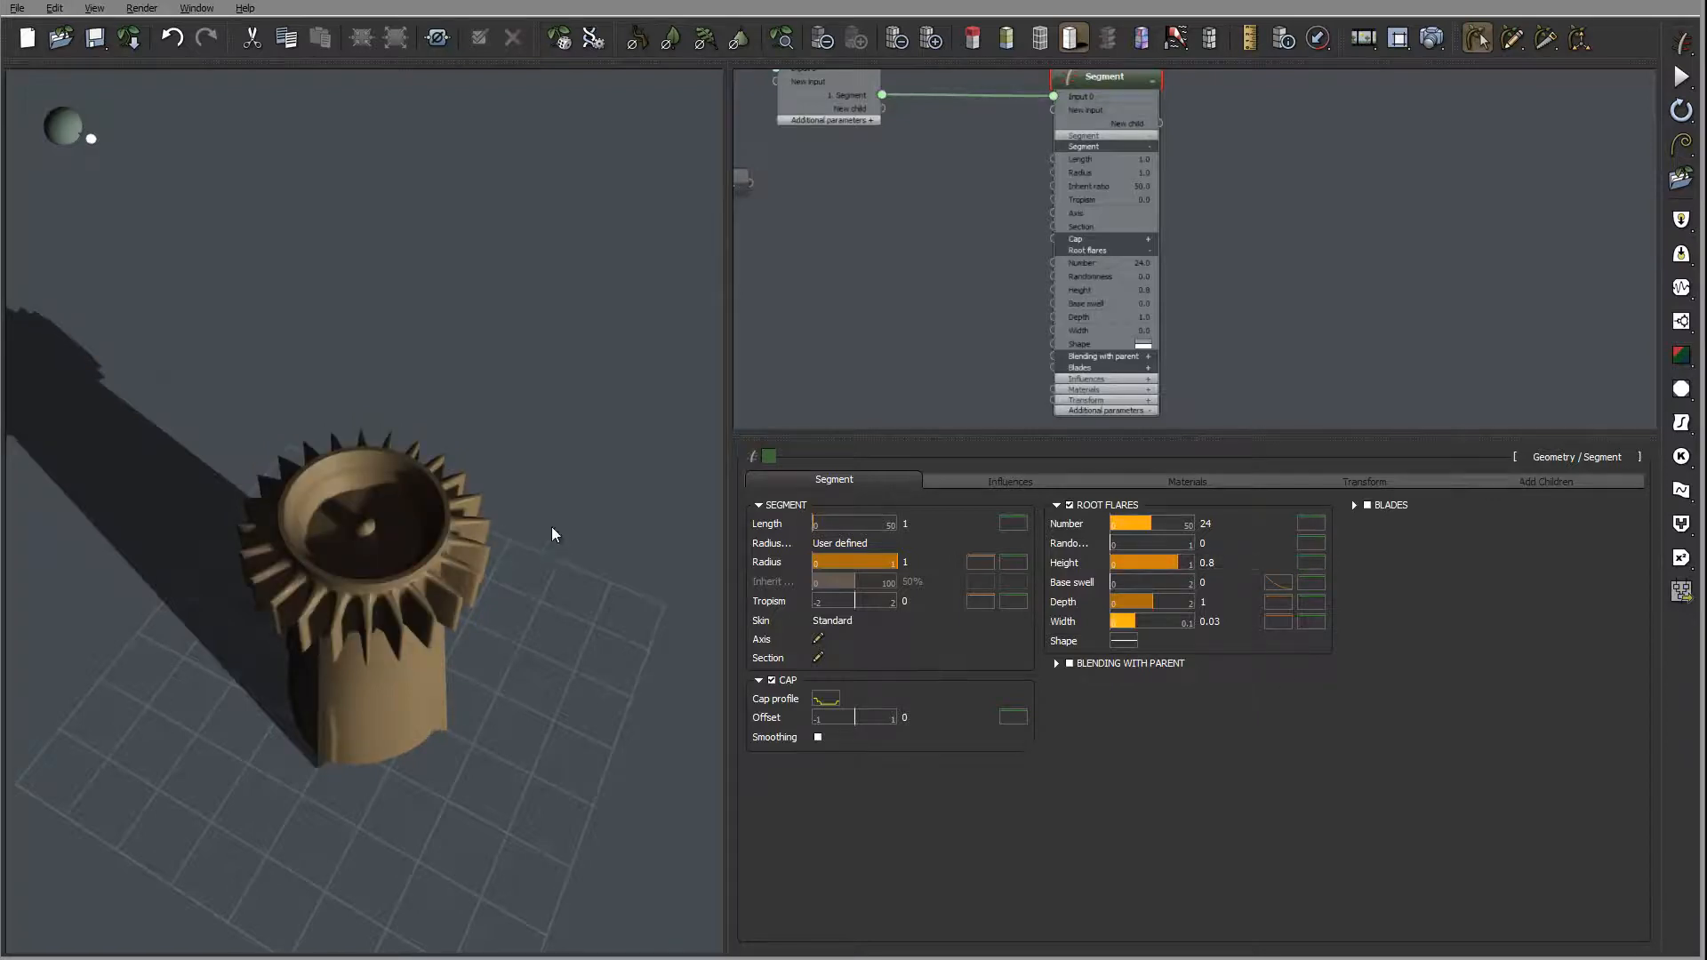
{"action": "right_click_drag", "start_coordinate": [551, 529], "coordinate": [569, 471]}
{"action": "right_click_drag", "start_coordinate": [466, 545], "coordinate": [350, 531]}
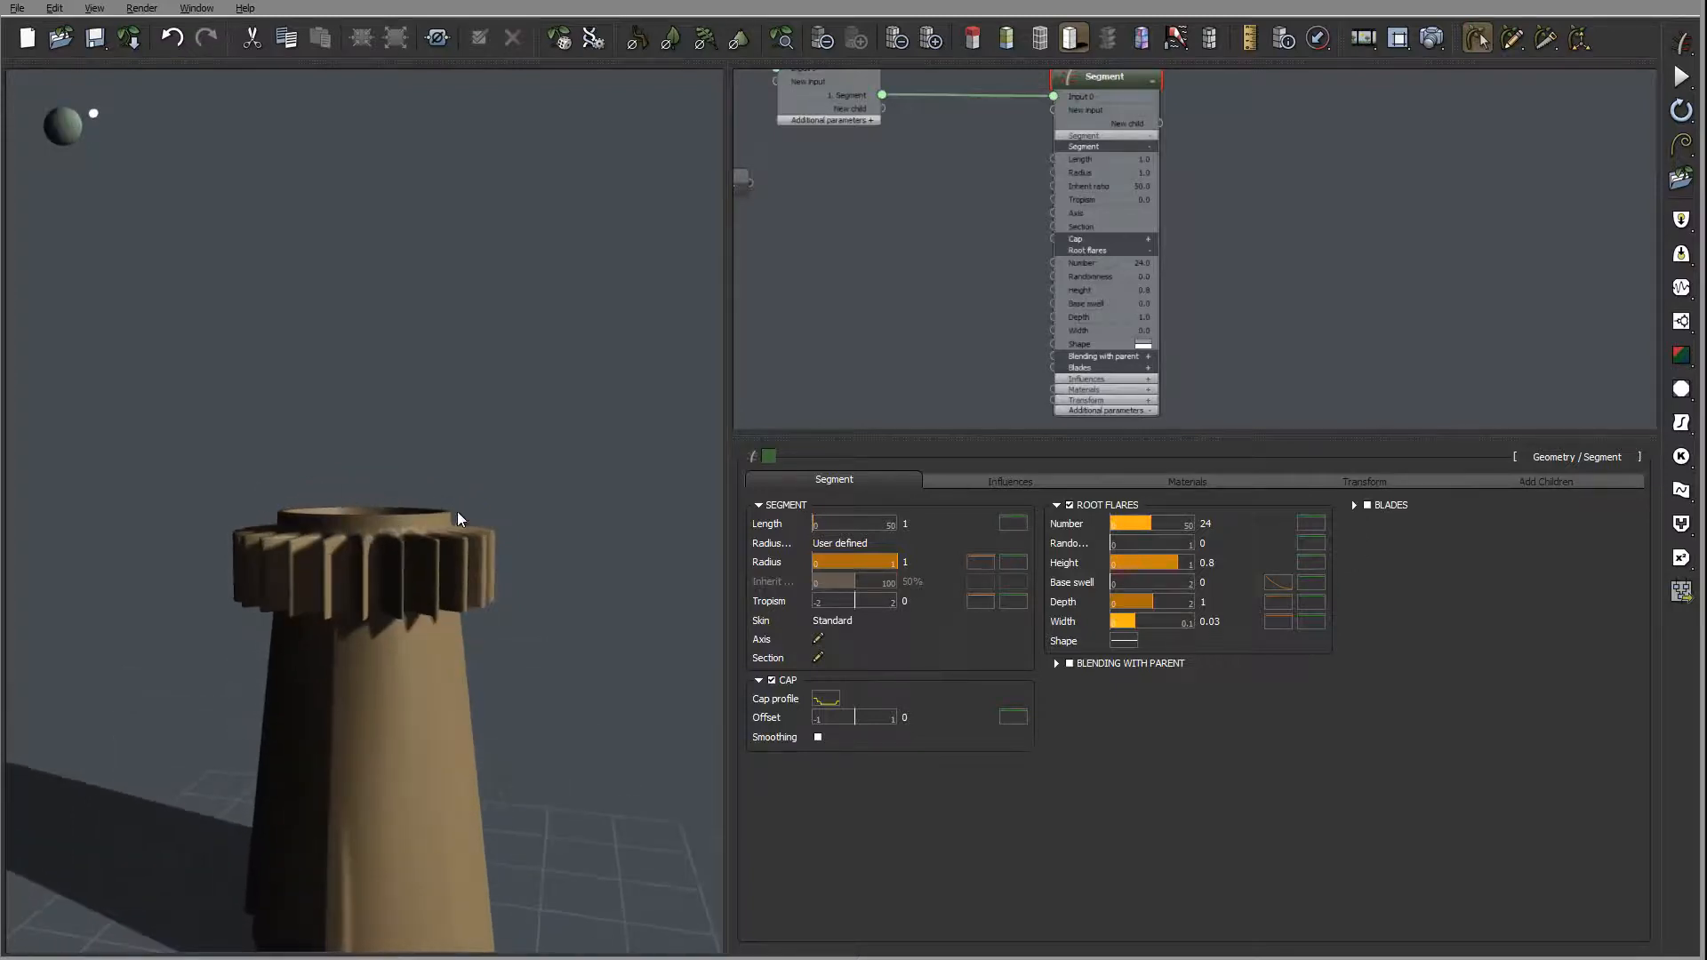
{"action": "right_click_drag", "start_coordinate": [460, 519], "coordinate": [386, 569]}
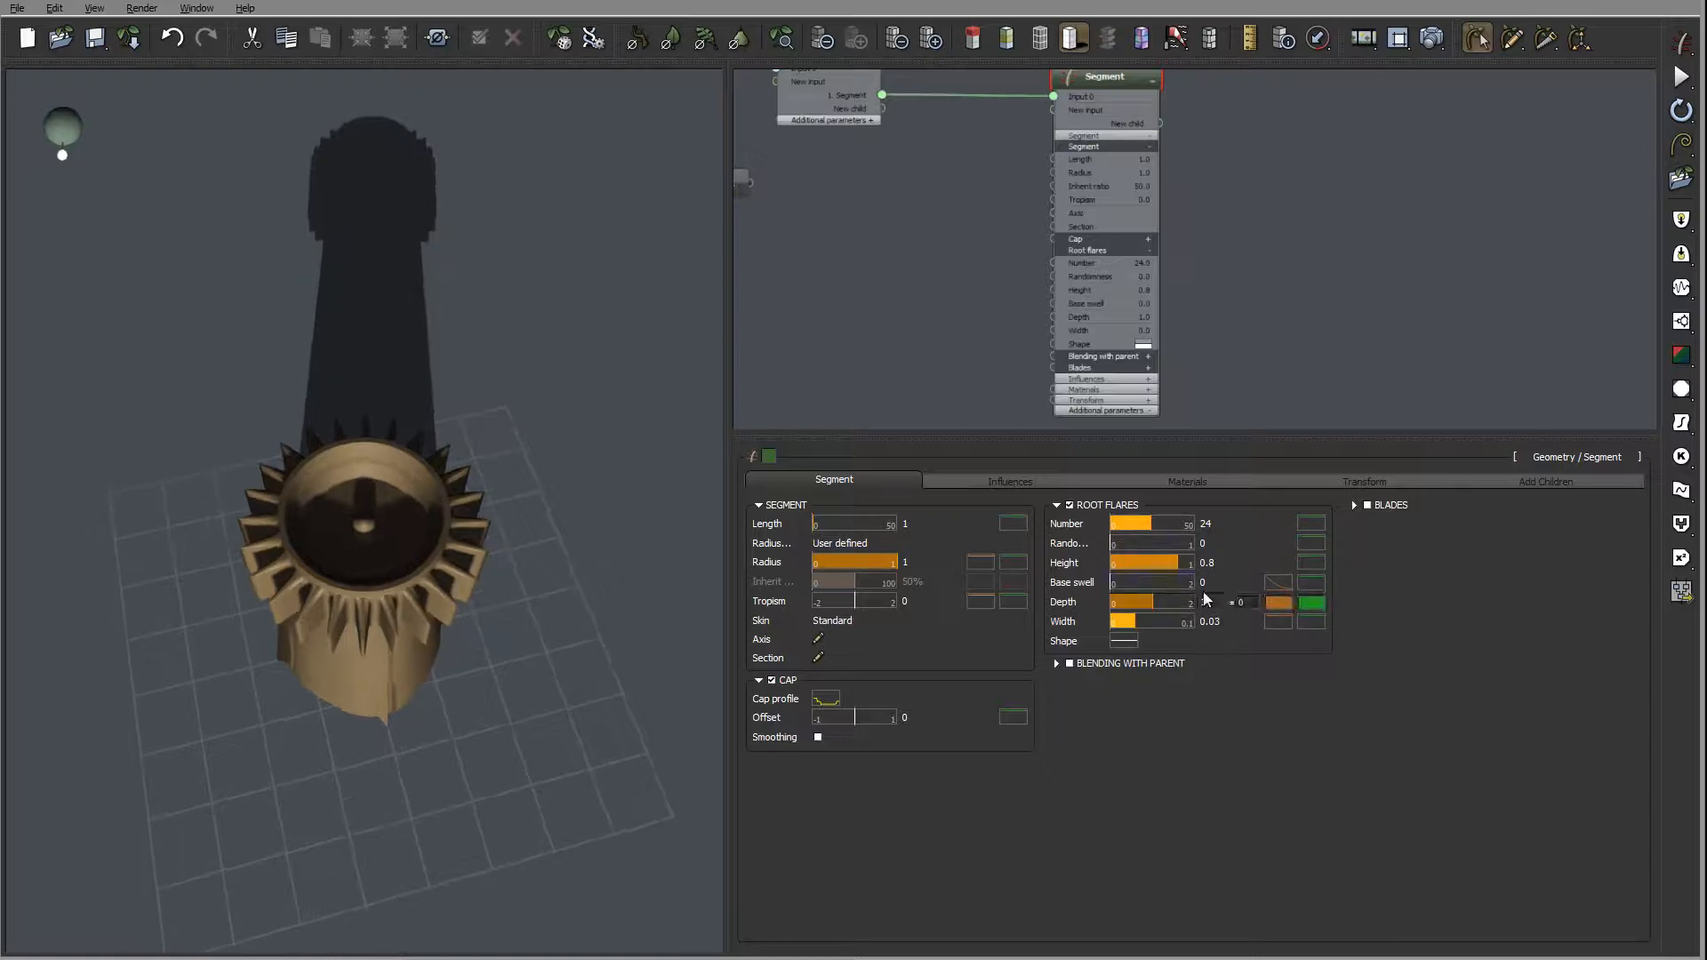
- Raise the child segment's root flare height to 0.9 and inspect the teeth around the rim
{"action": "left_click", "coordinate": [1207, 562]}
{"action": "type", "text": "0.9"}
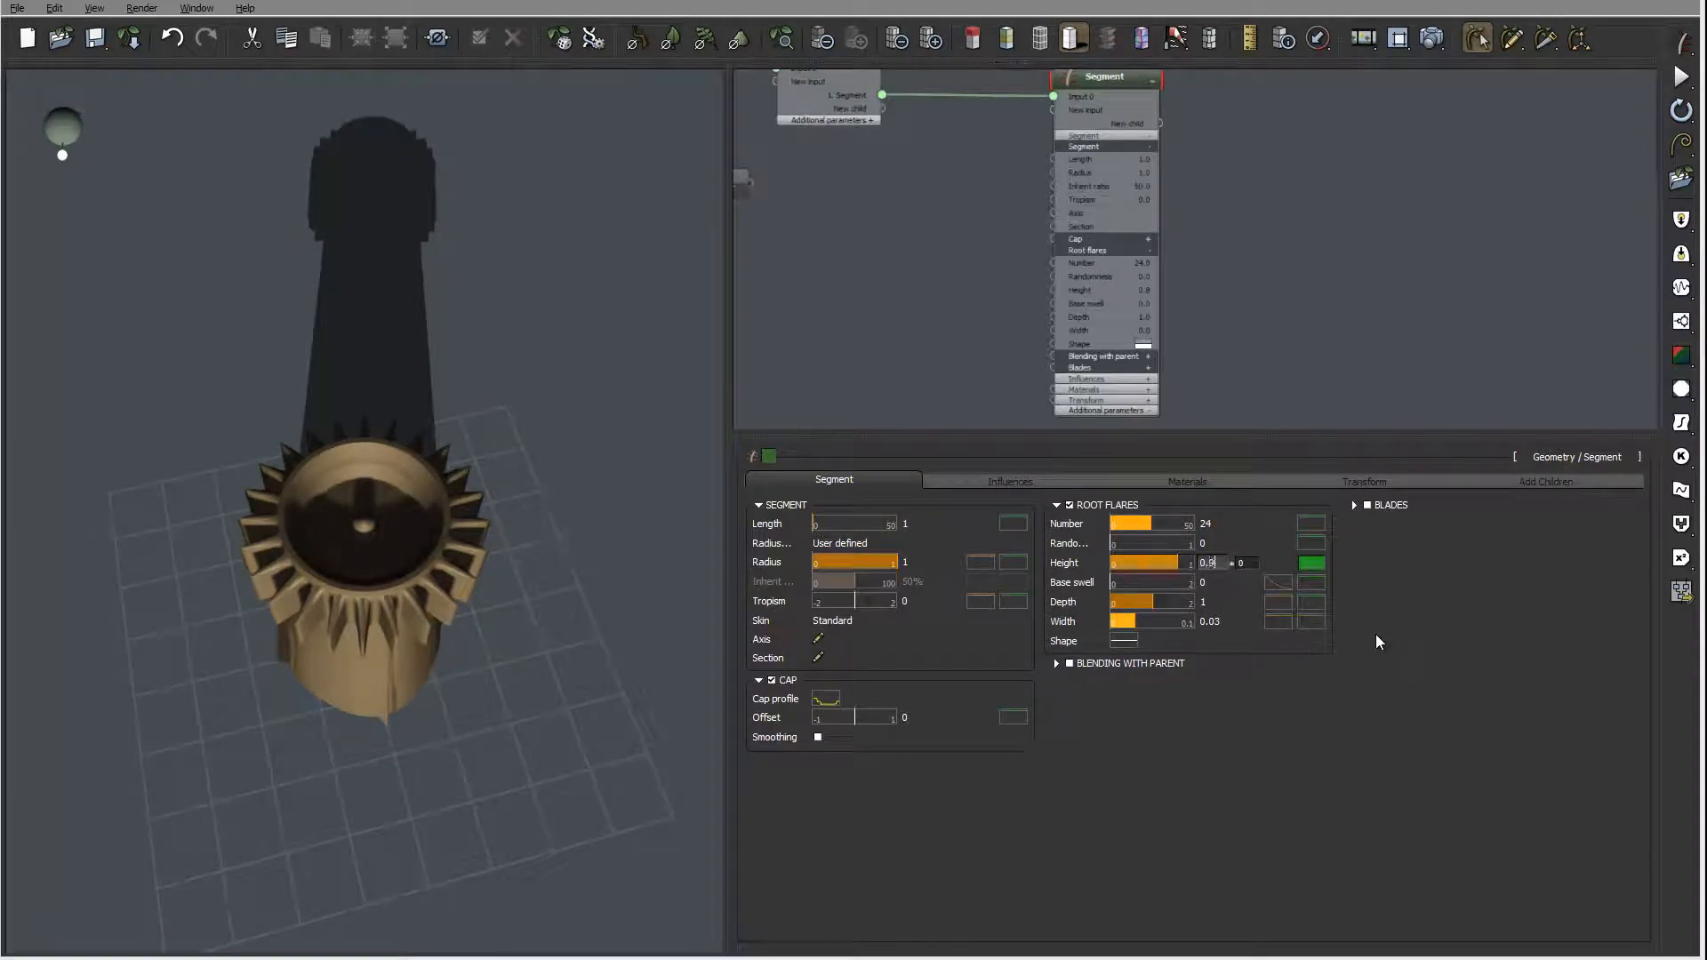
{"action": "left_click", "coordinate": [1434, 647]}
{"action": "right_click_drag", "start_coordinate": [451, 457], "coordinate": [434, 284]}
{"action": "right_click_drag", "start_coordinate": [363, 532], "coordinate": [305, 606]}
{"action": "right_click_drag", "start_coordinate": [401, 508], "coordinate": [427, 596]}
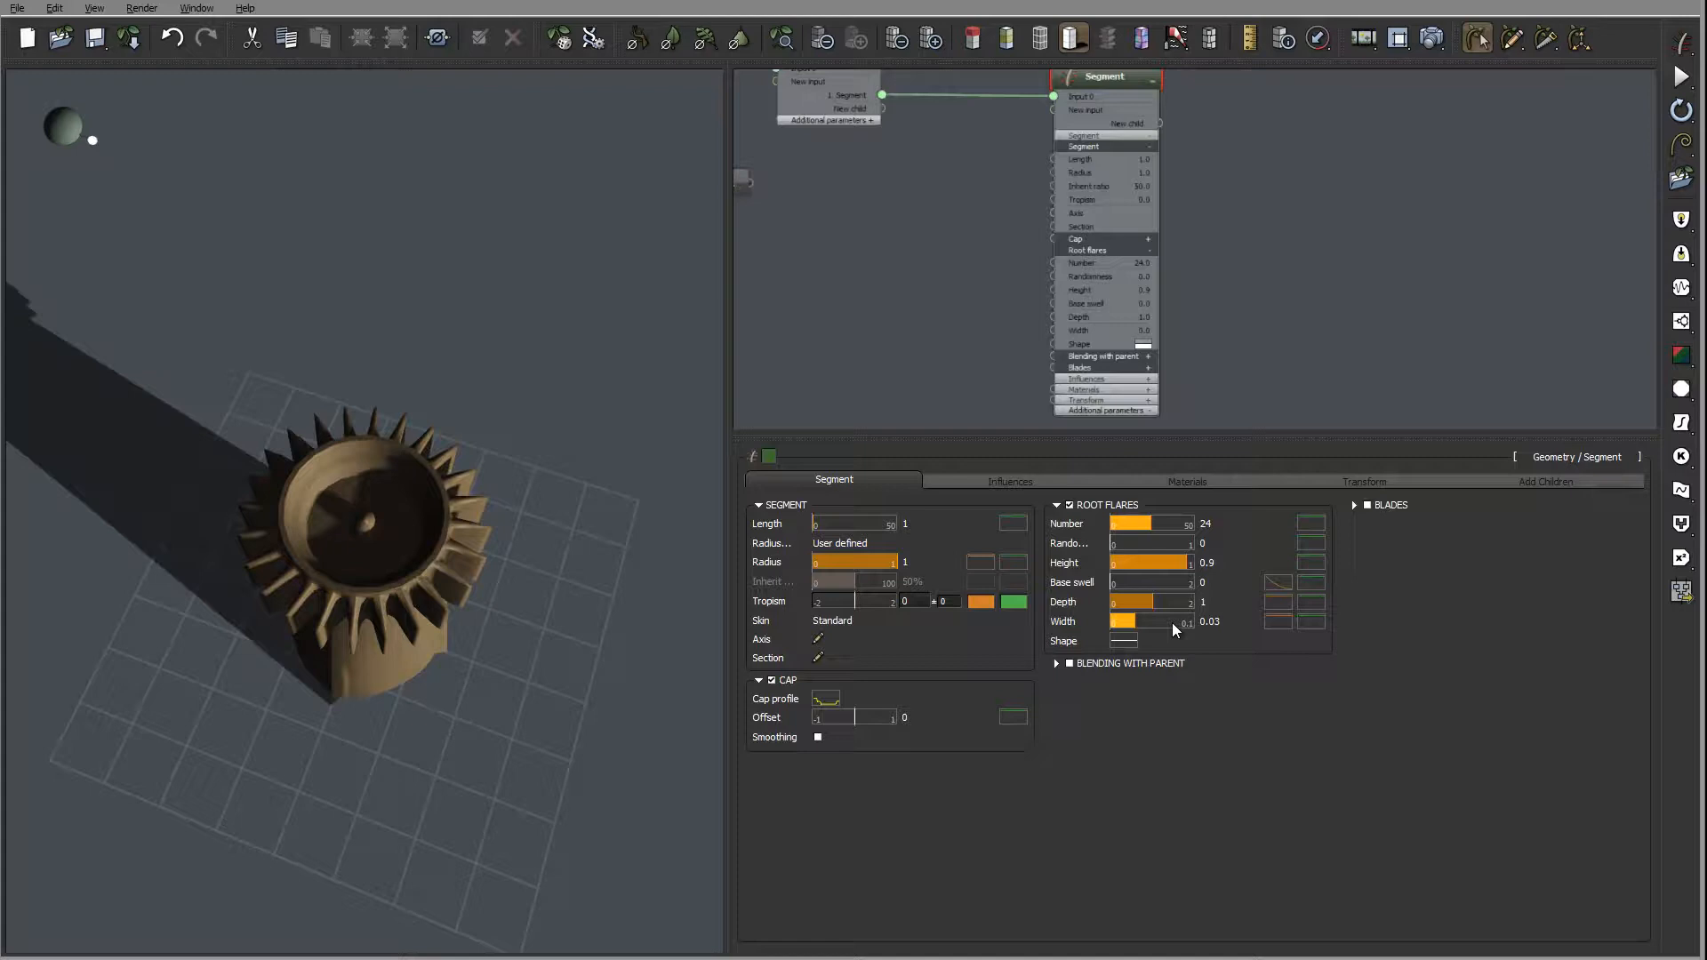
- Try a root flare height of 2 on the child segment and inspect the teeth from above
{"action": "double_click", "coordinate": [1218, 562]}
{"action": "type", "text": "2"}
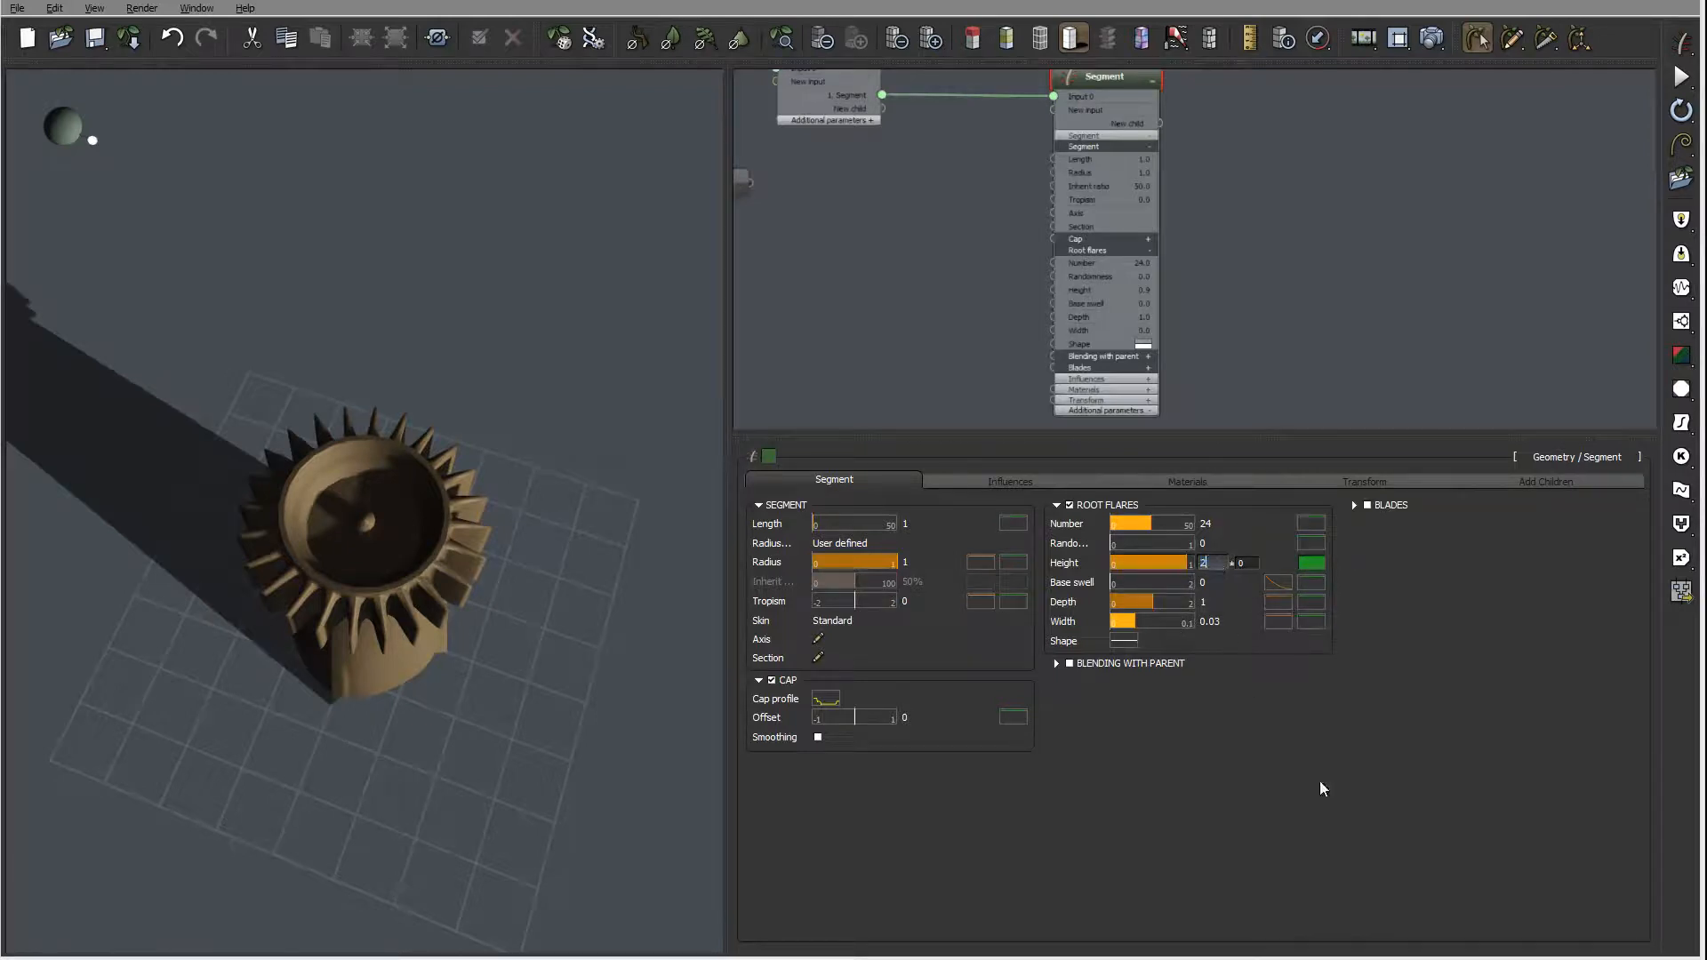
{"action": "key", "text": "Return"}
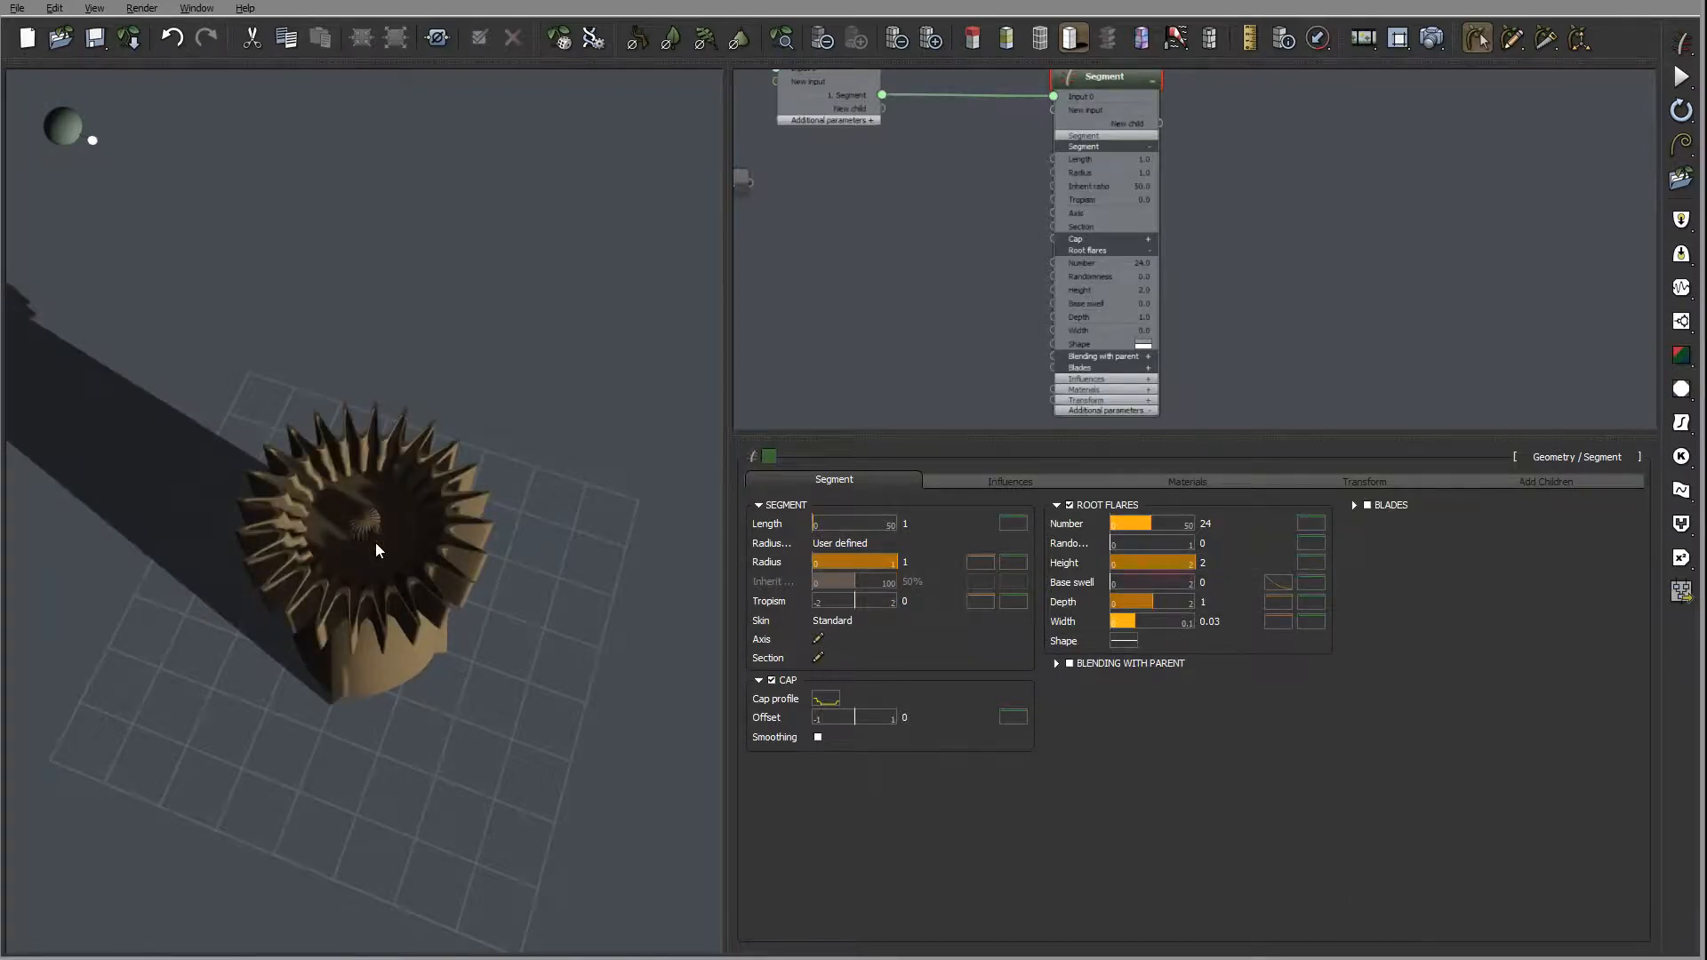
{"action": "right_click_drag", "start_coordinate": [375, 544], "coordinate": [538, 644]}
- Return the child segment's root flare height to 0.9 and inspect the ring from the side
{"action": "left_click", "coordinate": [1209, 566]}
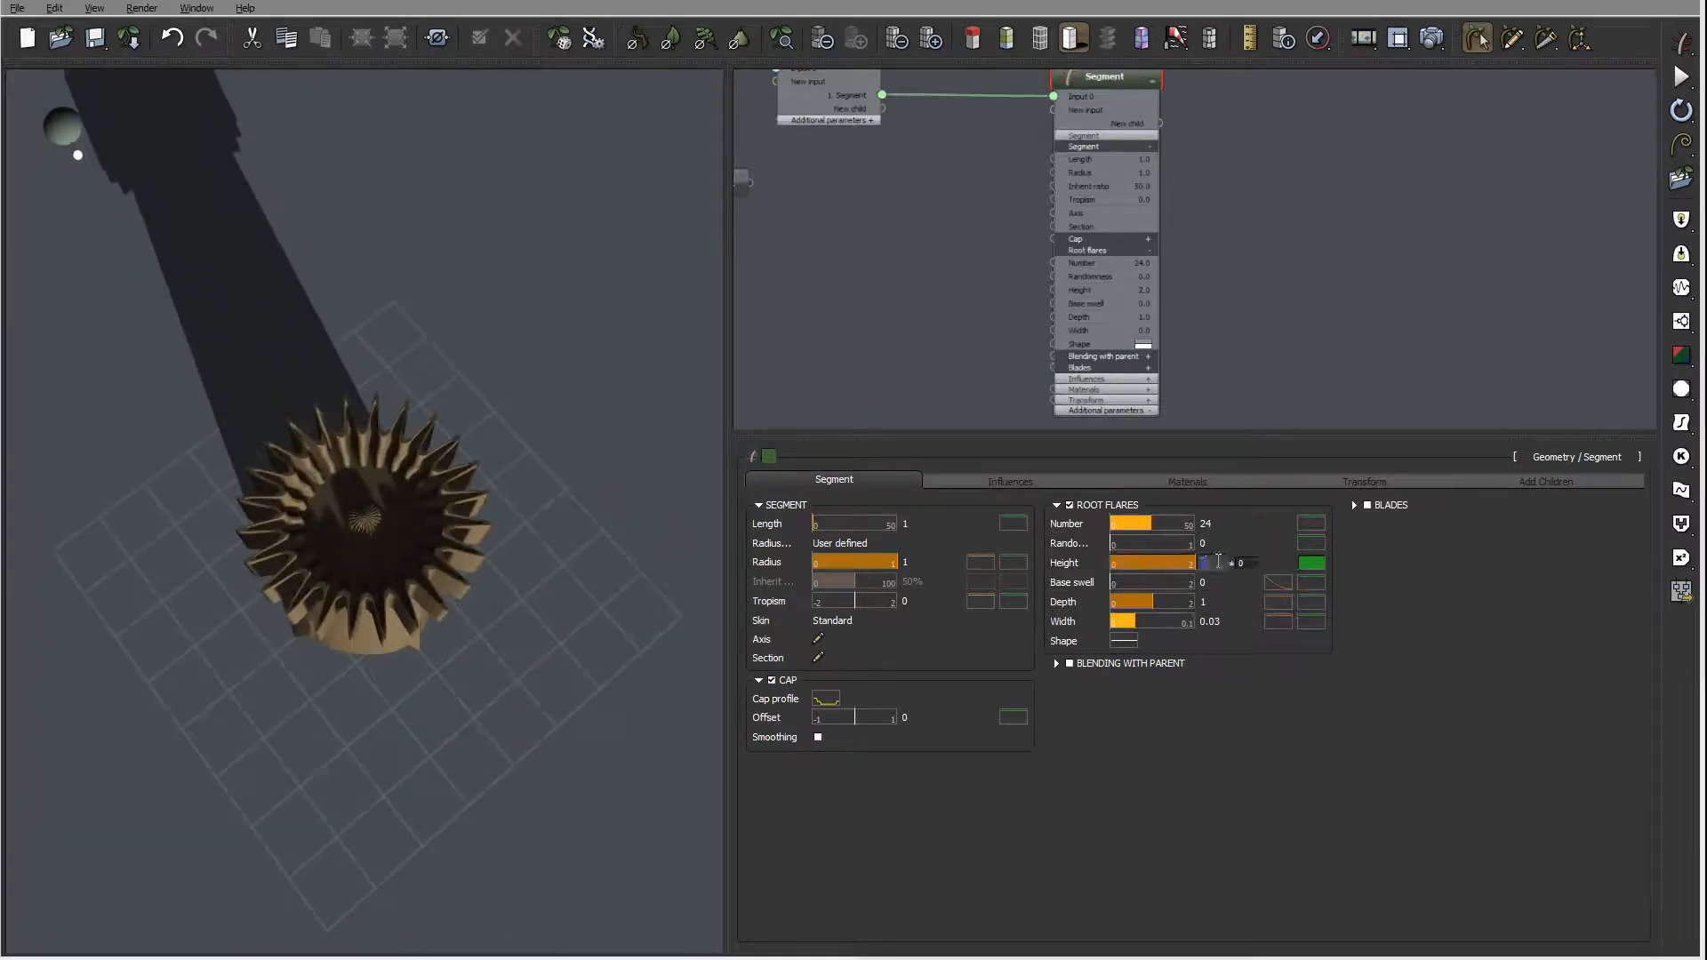
{"action": "type", "text": "0.9"}
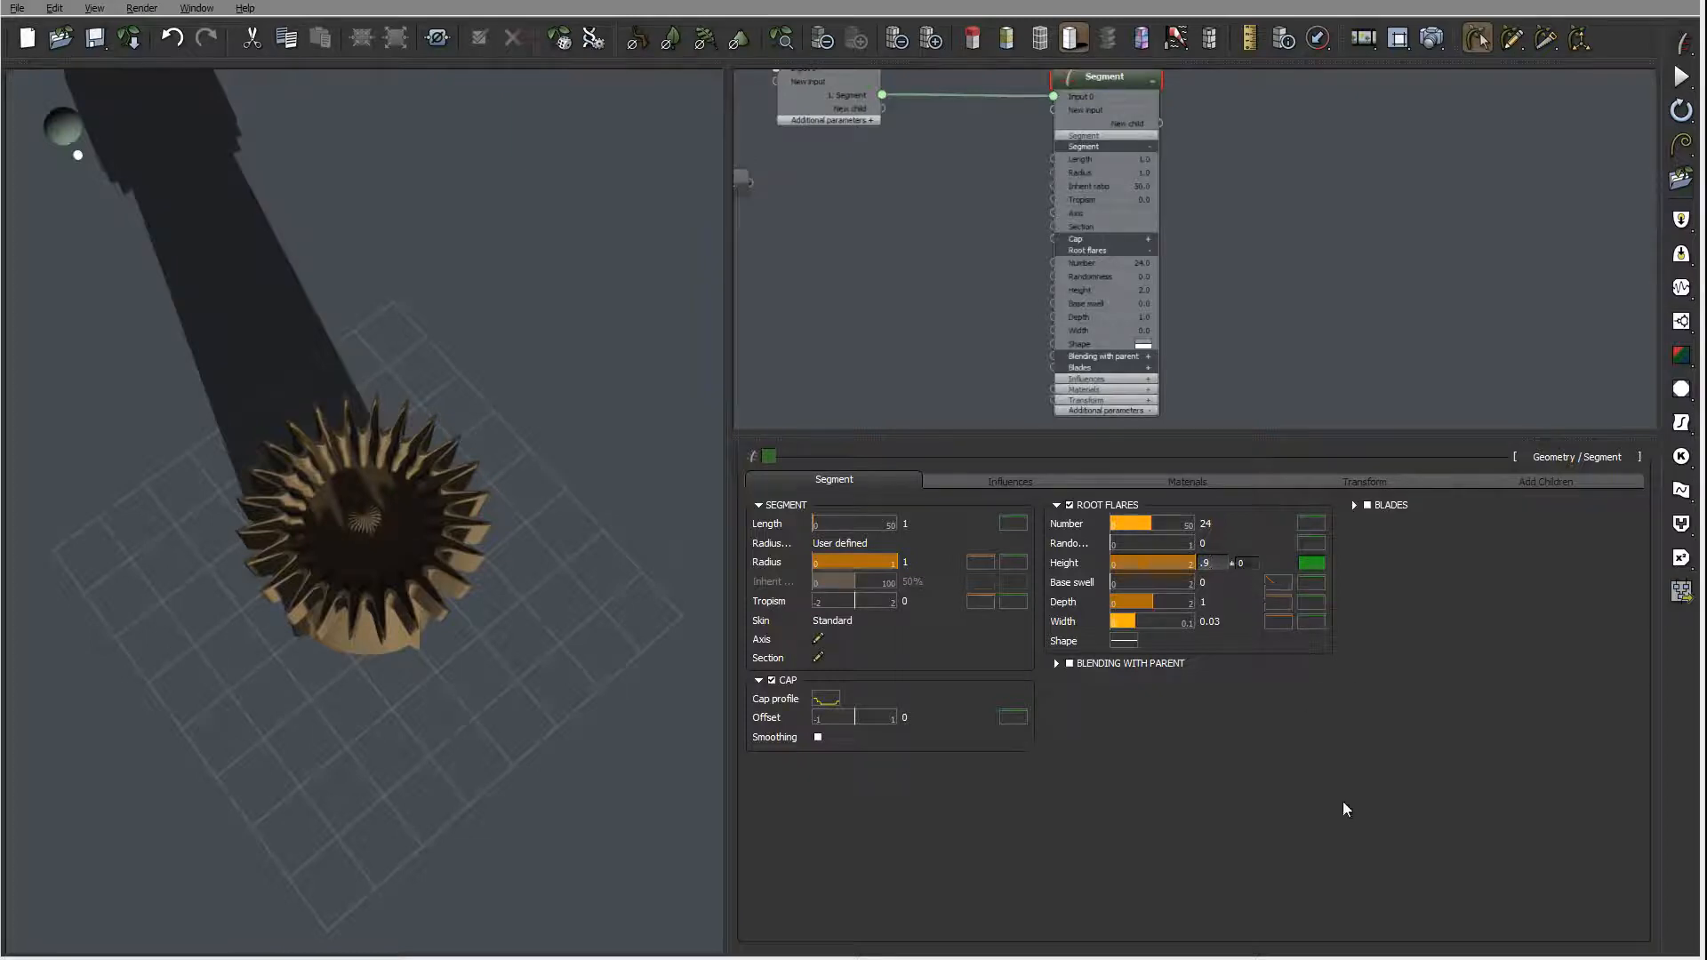
{"action": "key", "text": "Return"}
{"action": "right_click_drag", "start_coordinate": [415, 583], "coordinate": [213, 569]}
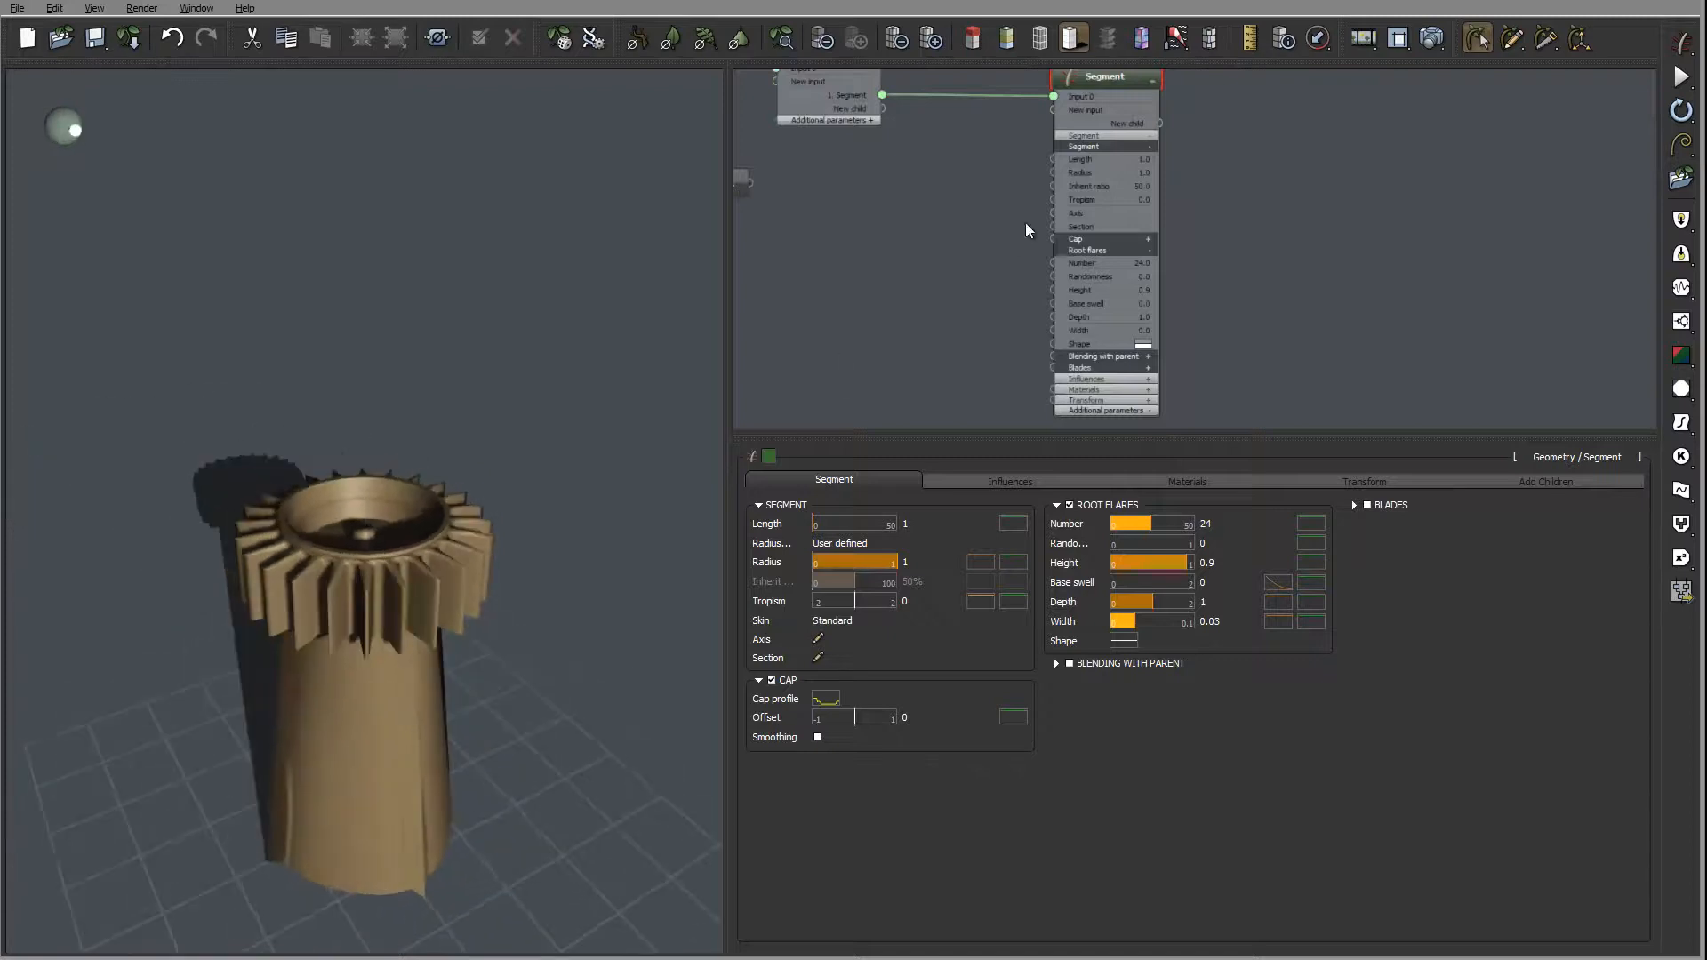
- Add a Math Subtract node between the constant number and the child segment, and expand it to show its inputs and output
{"action": "right_click_drag", "start_coordinate": [959, 162], "coordinate": [1145, 244]}
{"action": "right_click_drag", "start_coordinate": [1146, 326], "coordinate": [1124, 223]}
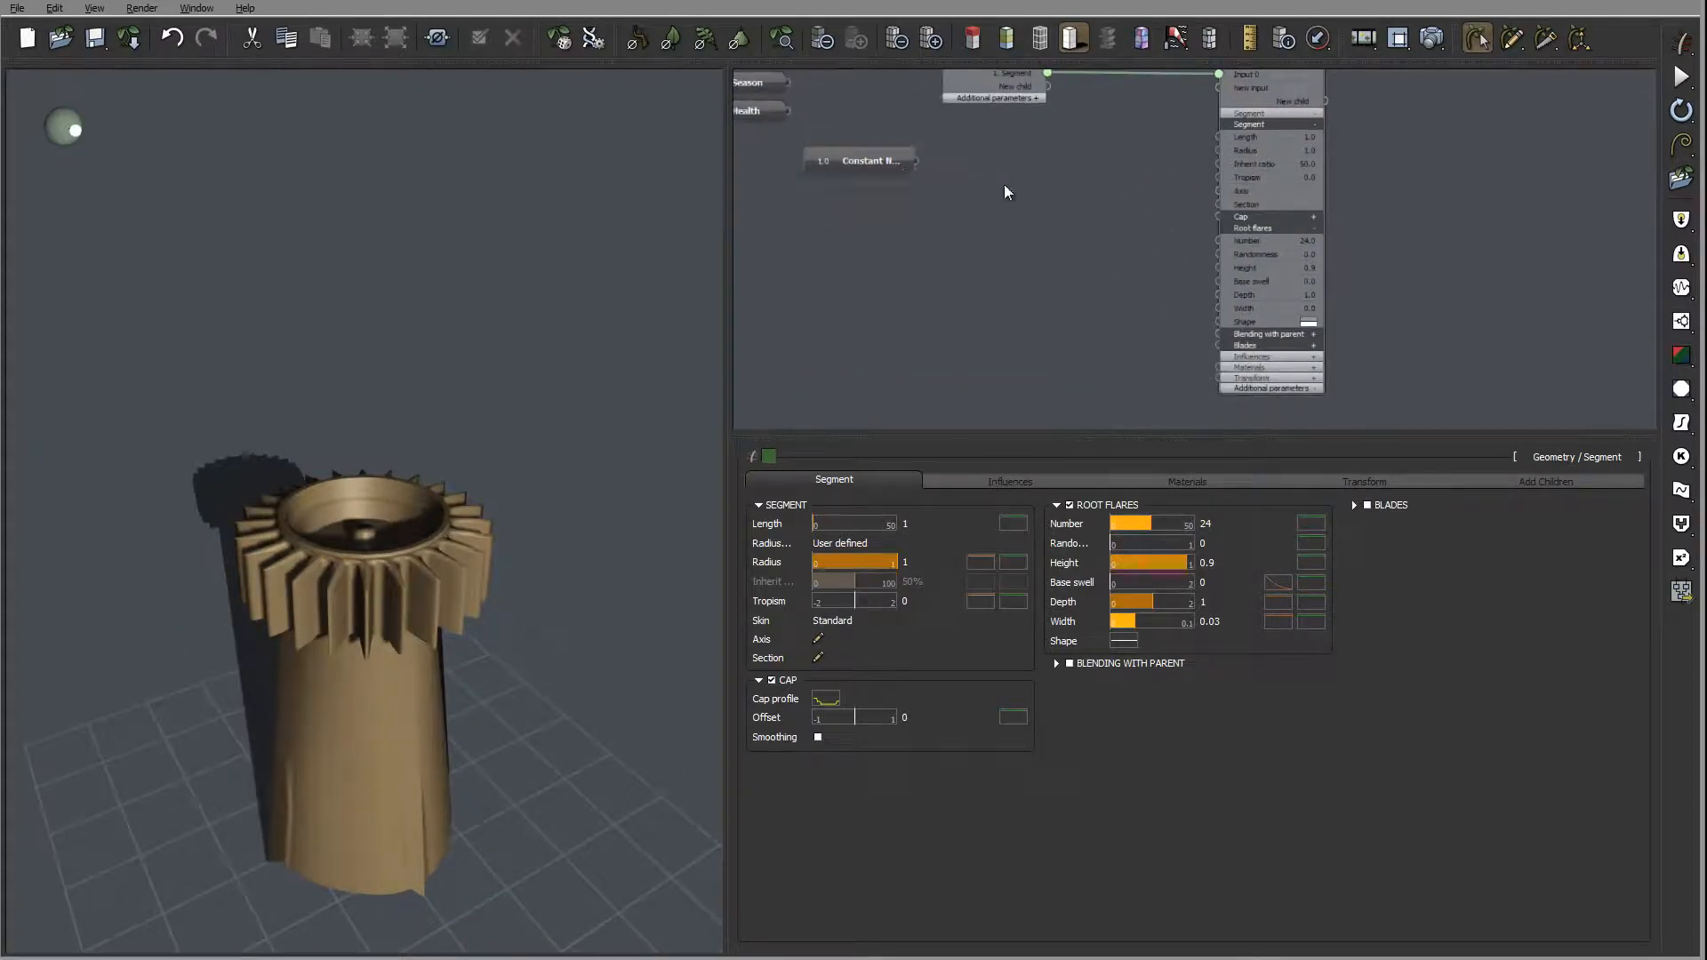
{"action": "right_click_drag", "start_coordinate": [1009, 192], "coordinate": [1018, 227]}
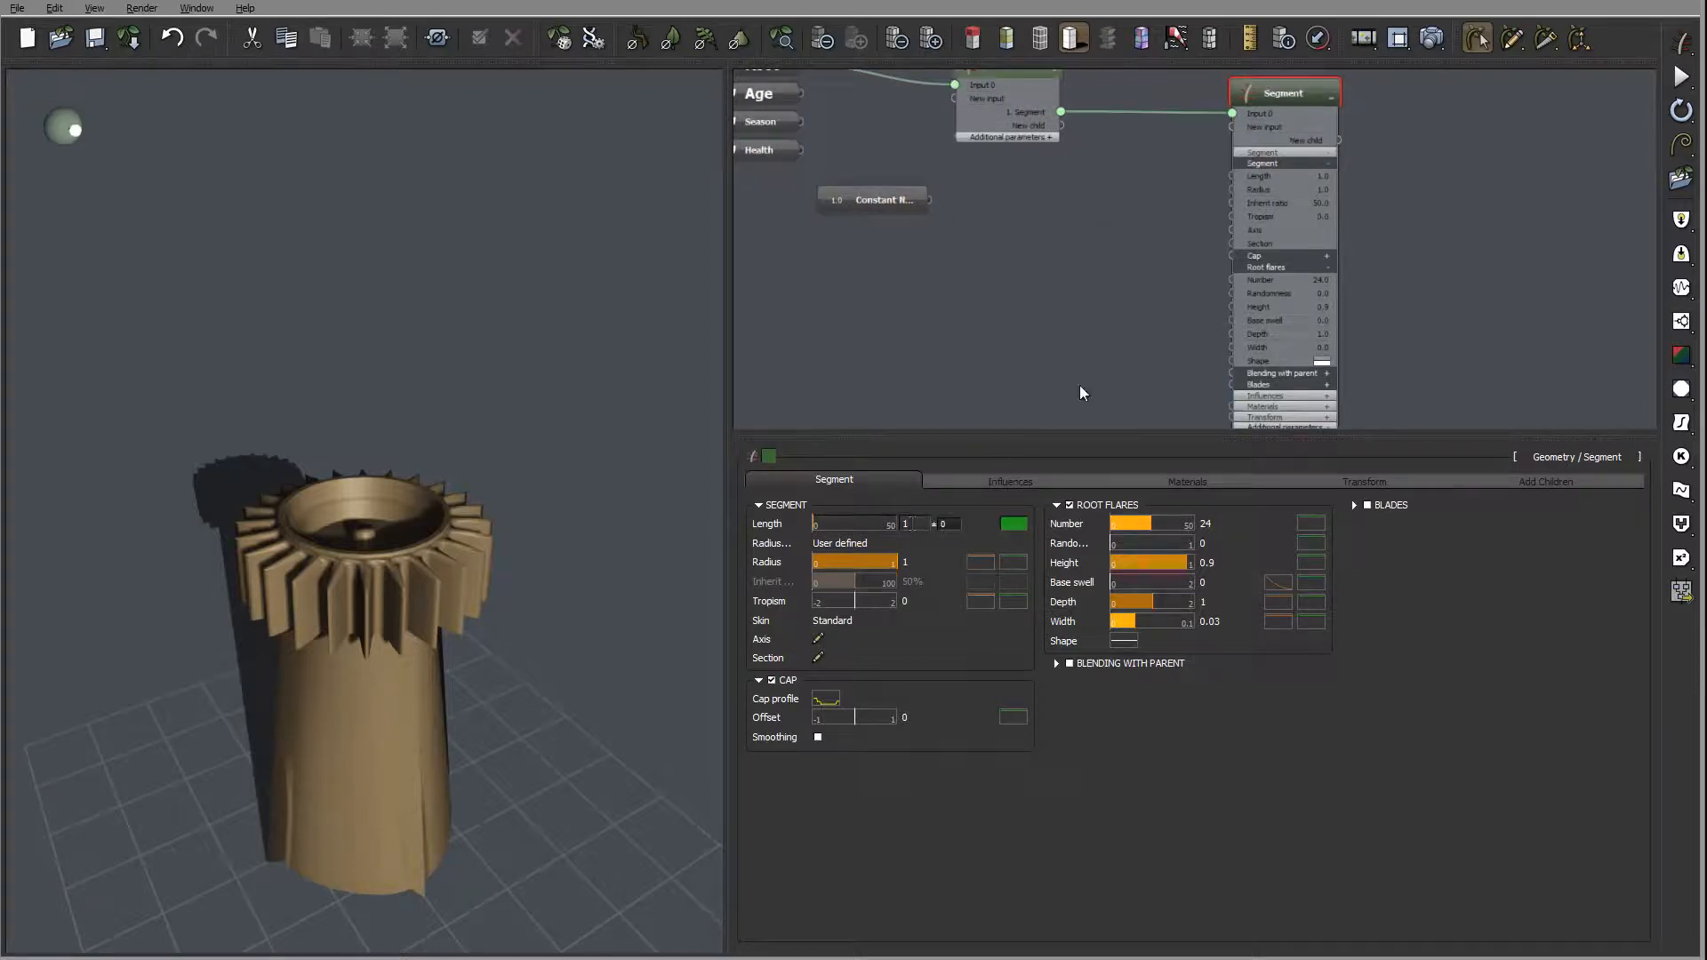
{"action": "left_click_drag", "start_coordinate": [899, 202], "coordinate": [900, 216]}
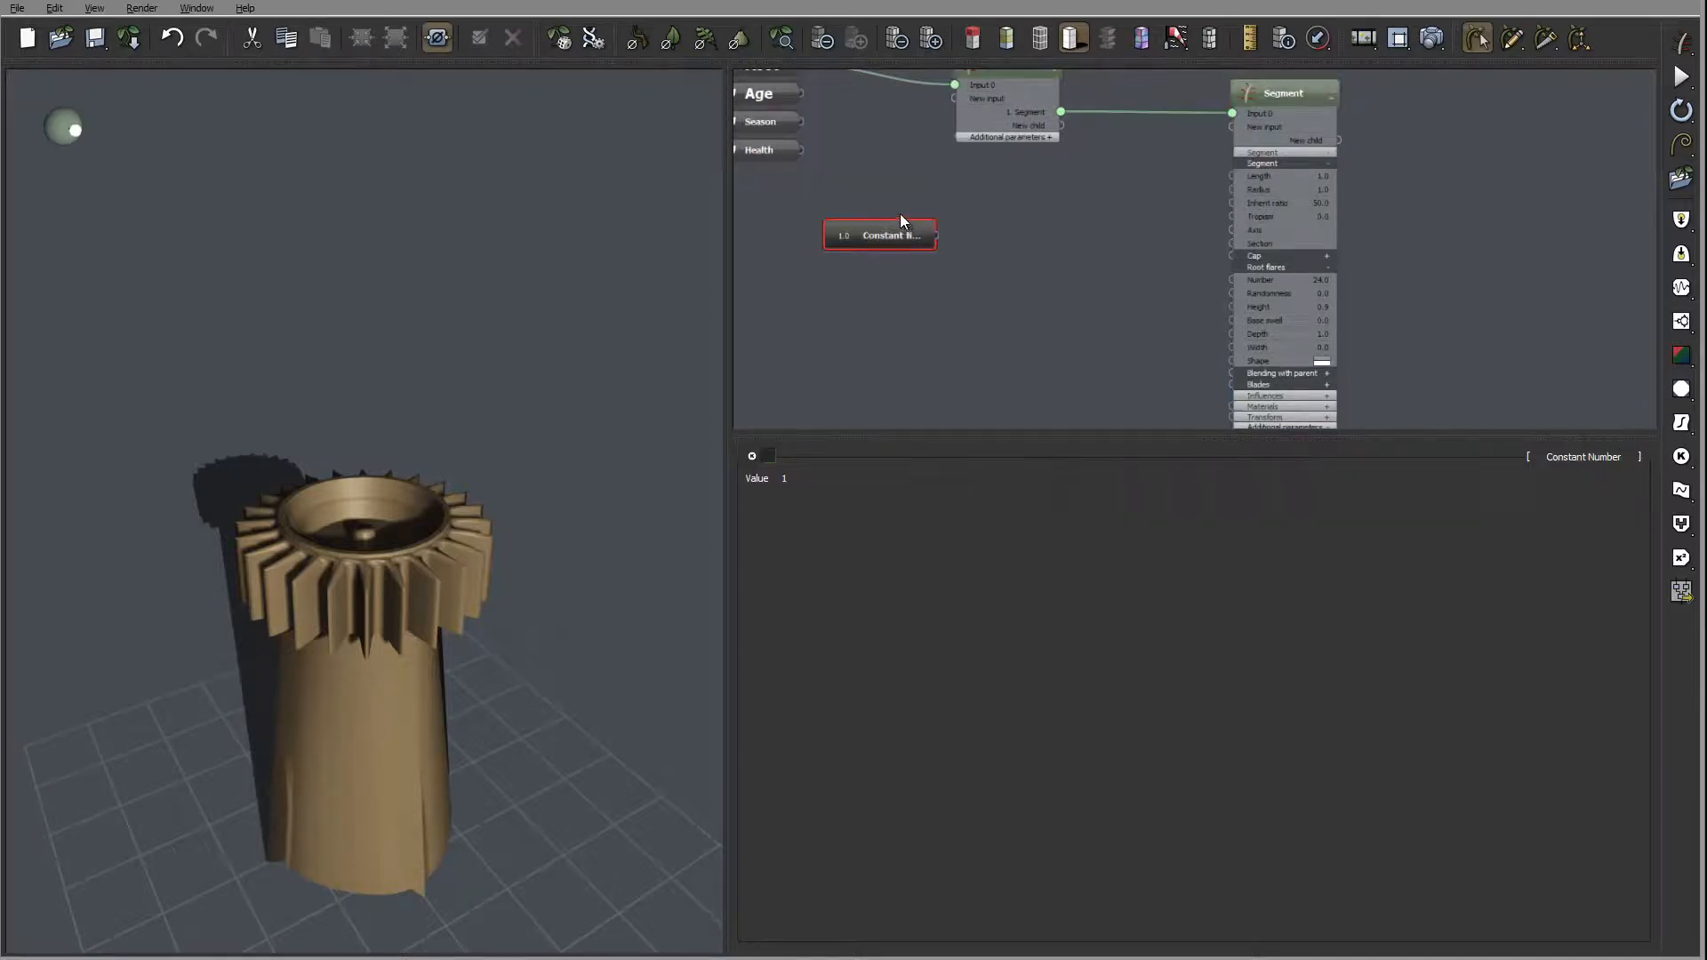
{"action": "left_click", "coordinate": [1028, 261]}
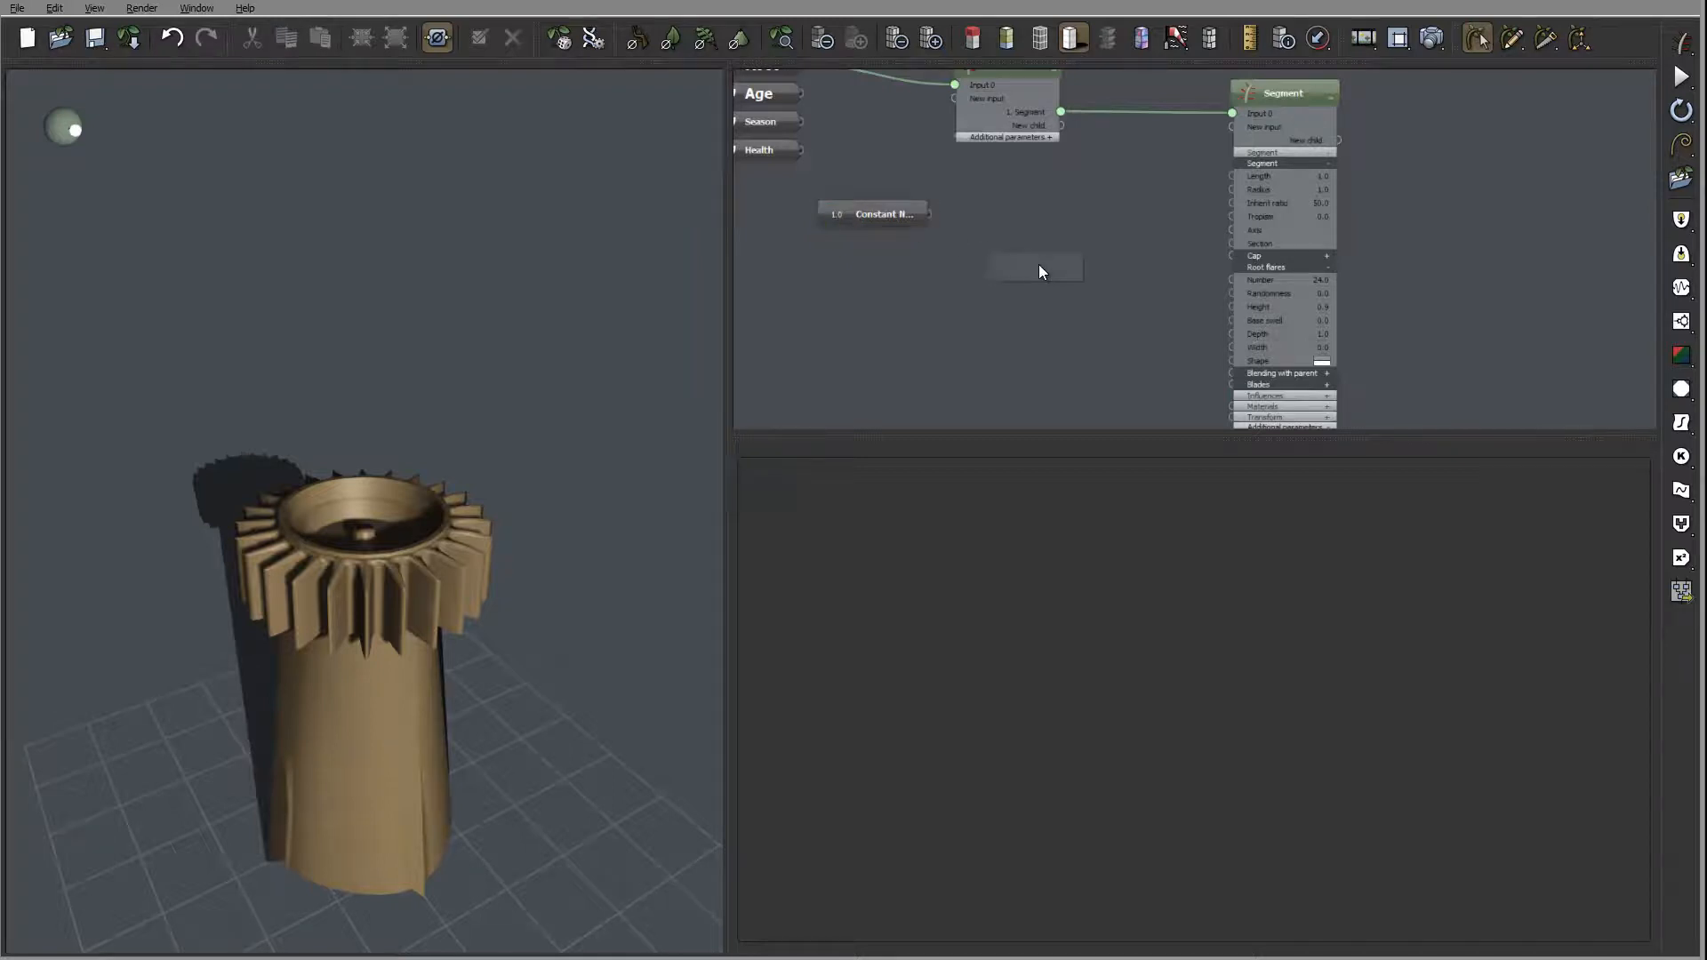
{"action": "right_click", "coordinate": [1038, 264]}
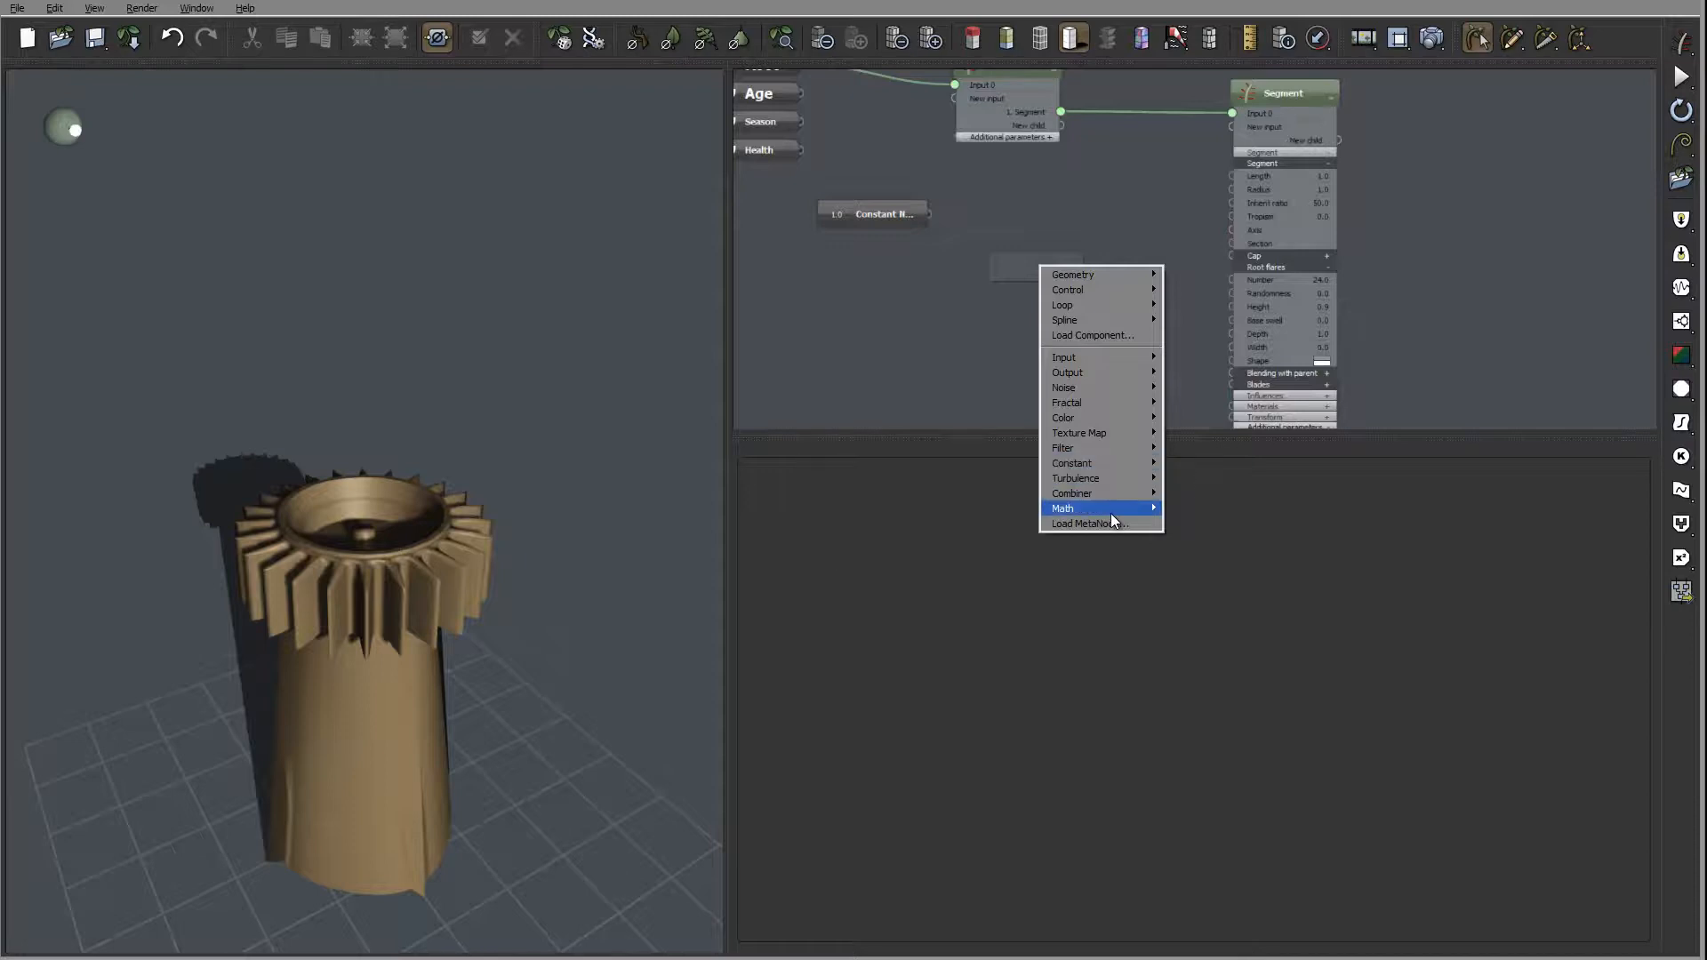
{"action": "mouse_move", "coordinate": [1111, 514]}
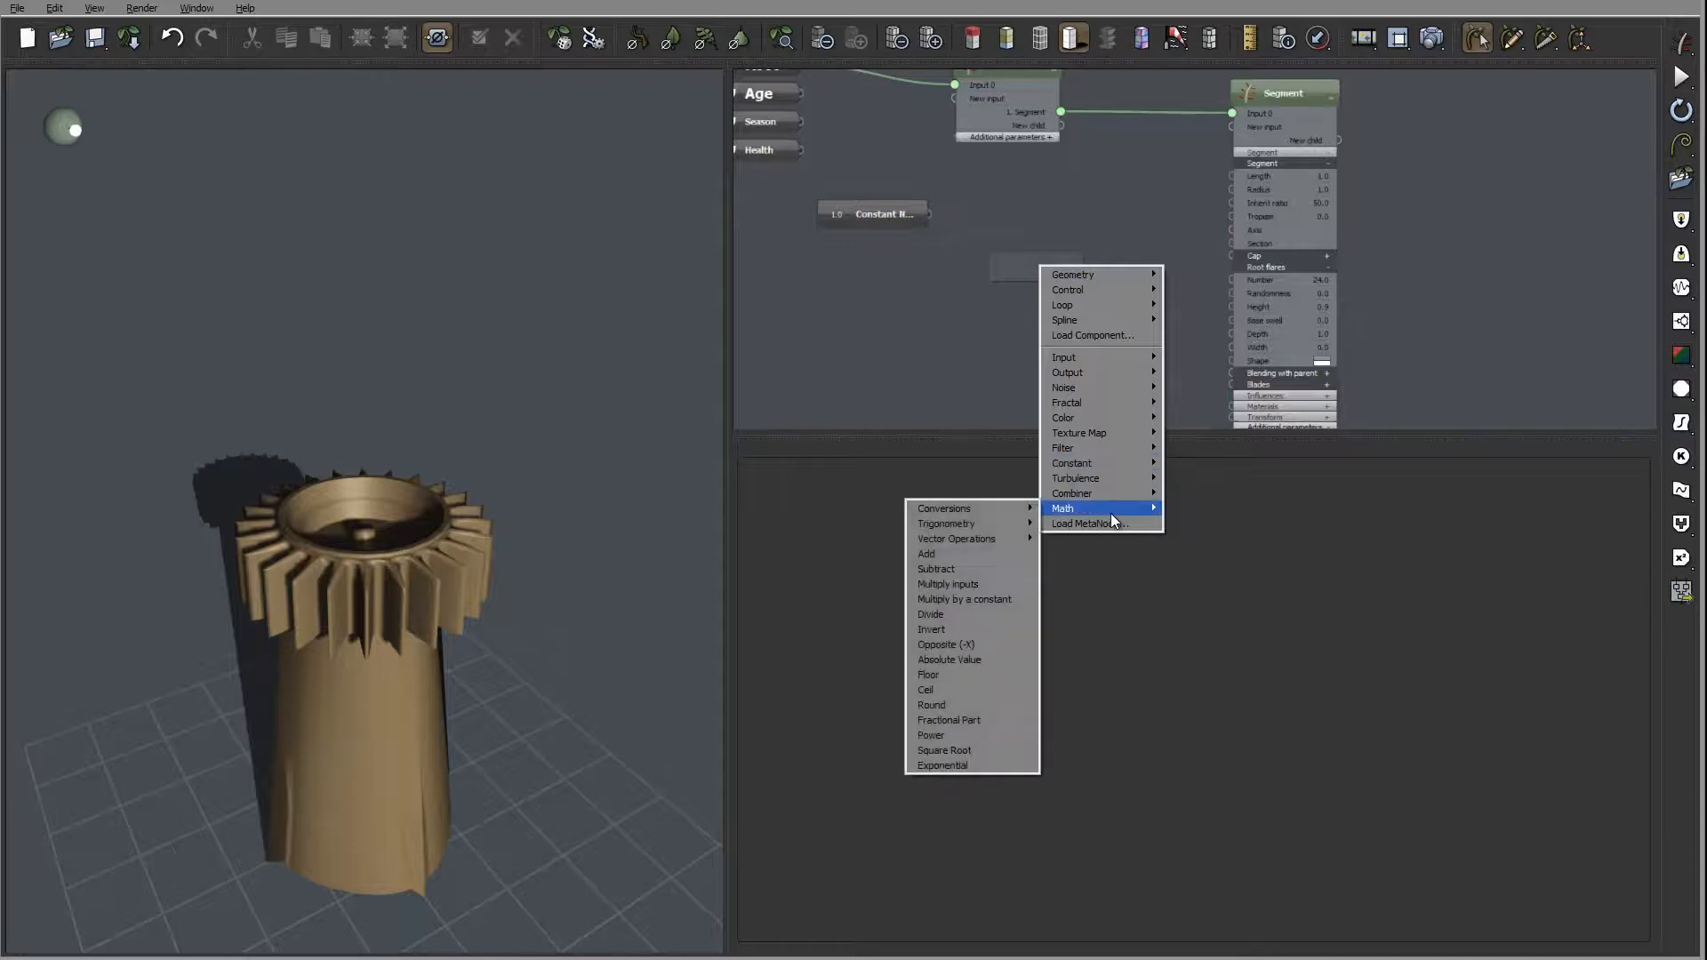
{"action": "left_click", "coordinate": [987, 569]}
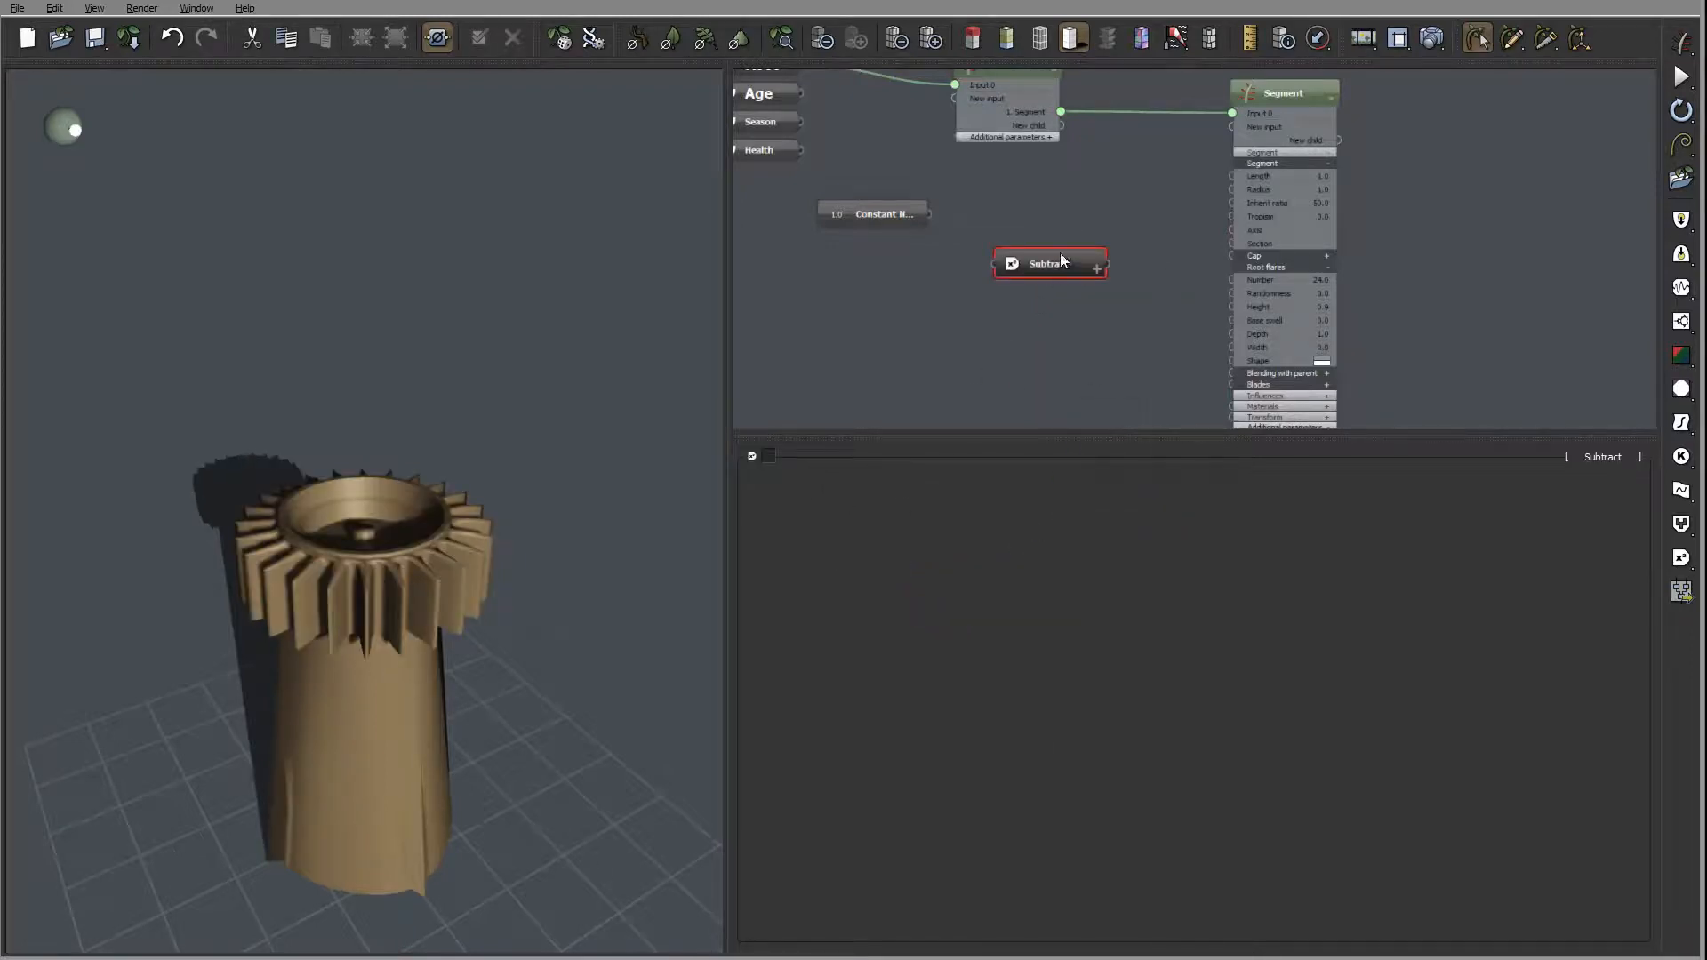
{"action": "left_click", "coordinate": [1096, 268]}
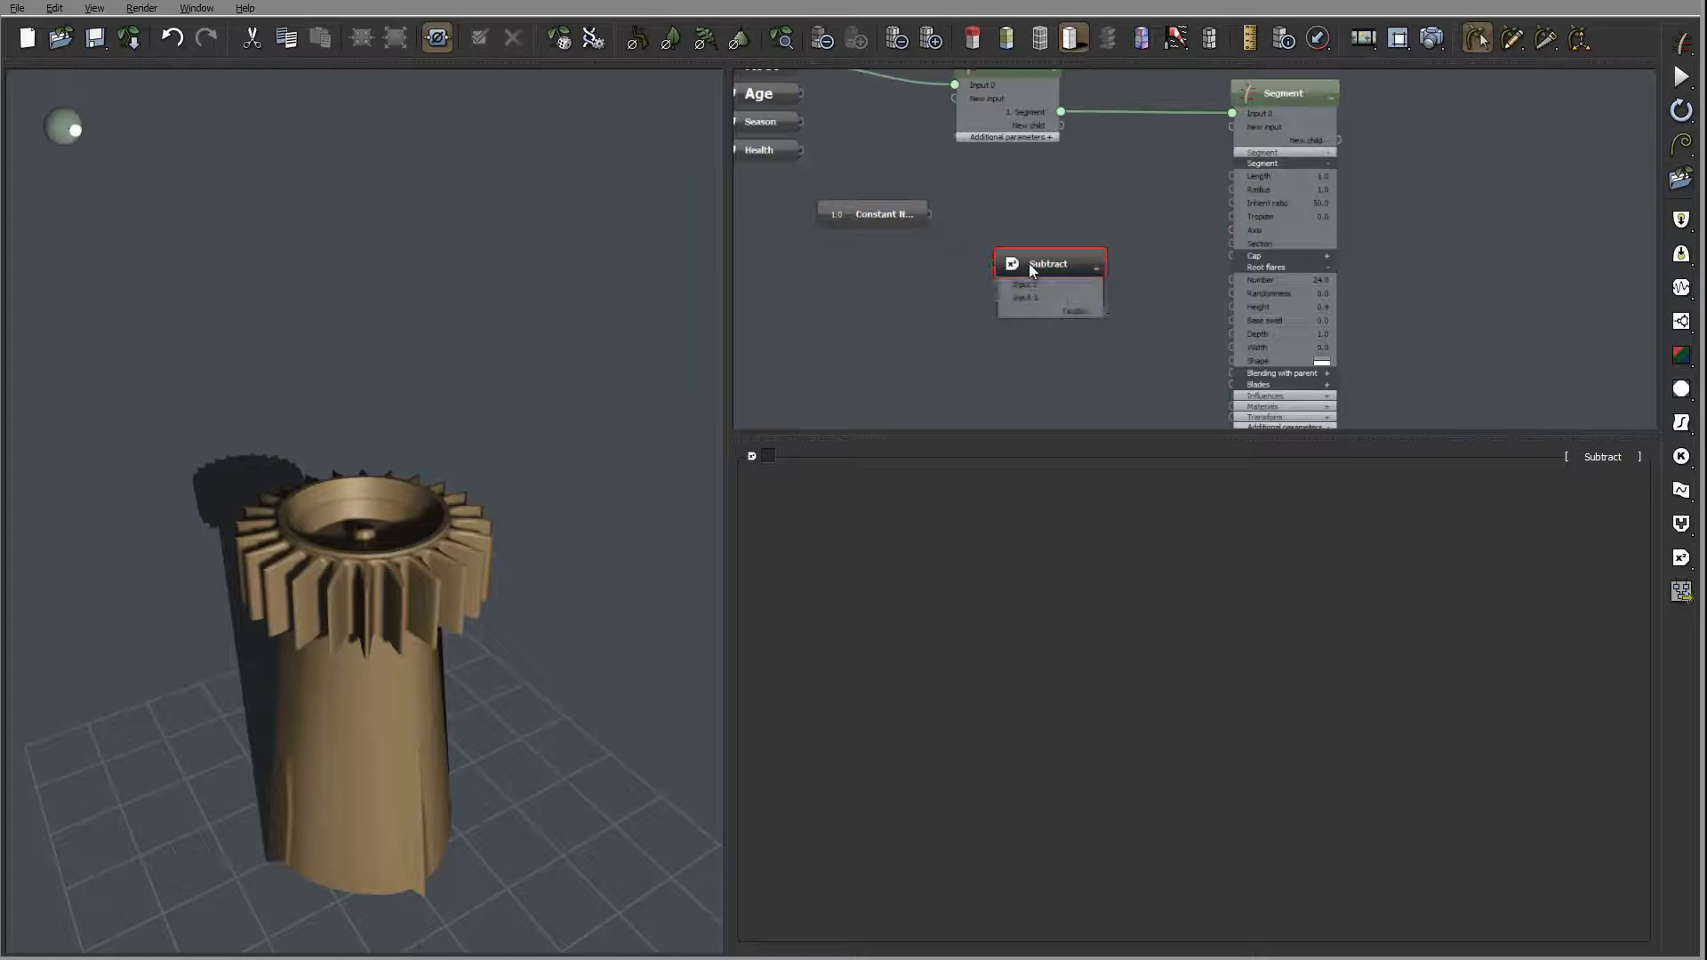
- Duplicate the constant number node, place the copy below the original, and set the copy's value to -0.1
{"action": "left_click", "coordinate": [879, 215]}
{"action": "key", "text": "ctrl+c"}
{"action": "key", "text": "ctrl+v"}
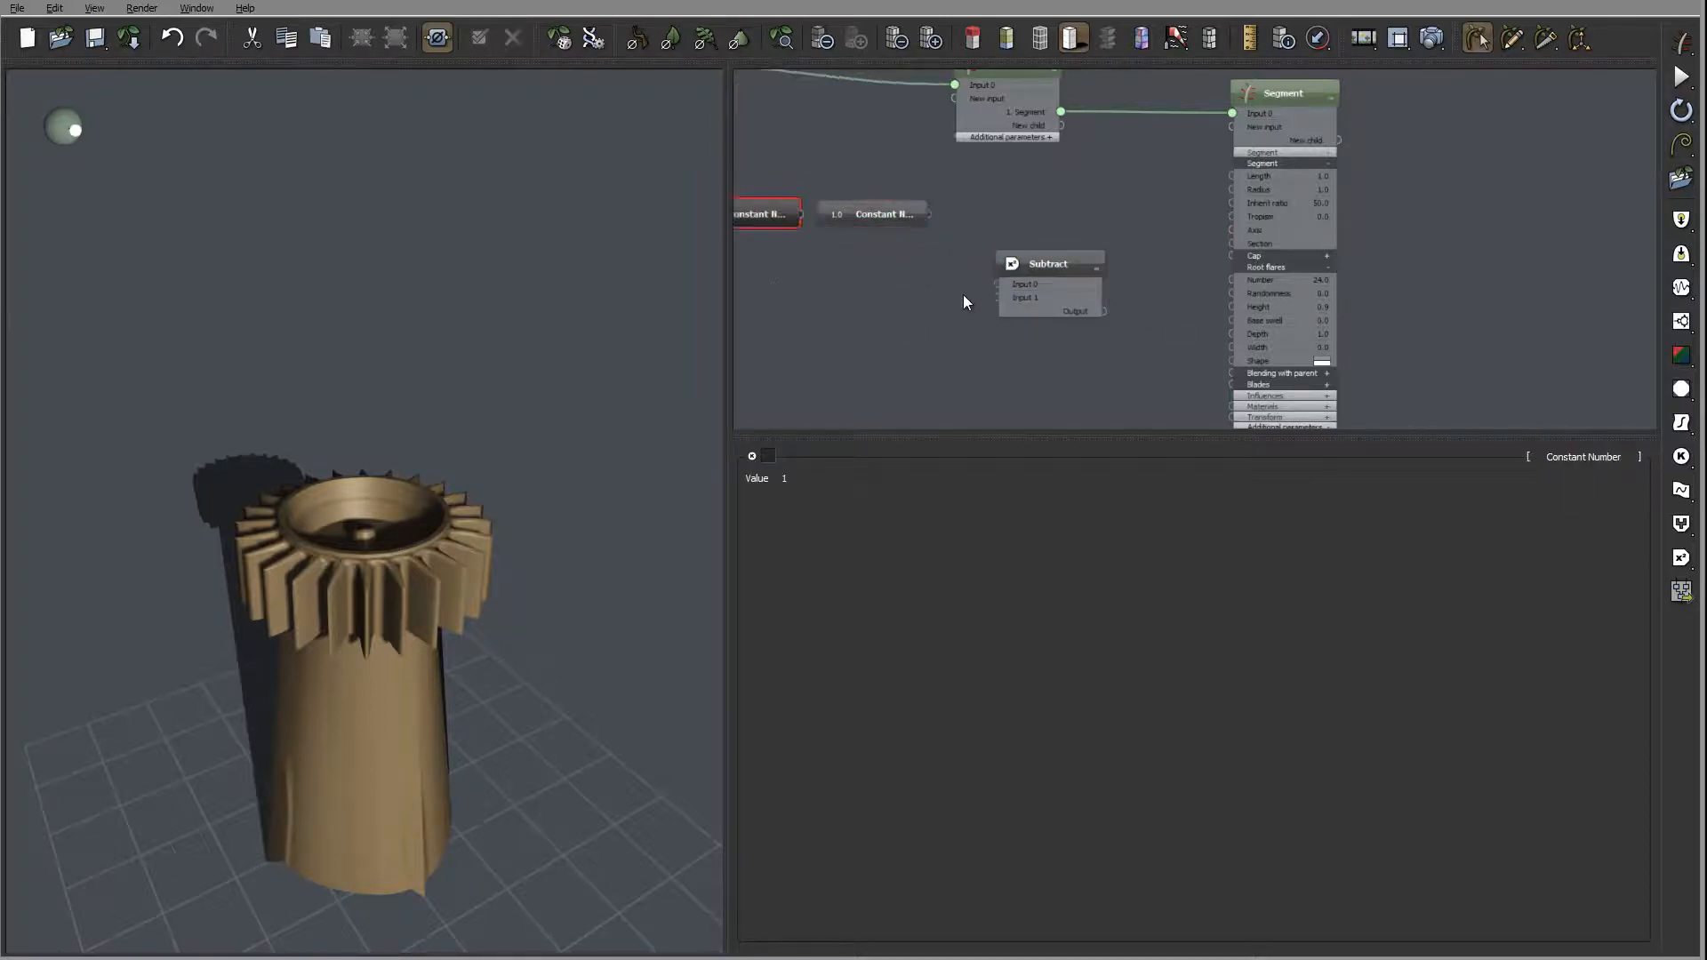
{"action": "left_click_drag", "start_coordinate": [784, 216], "coordinate": [912, 309]}
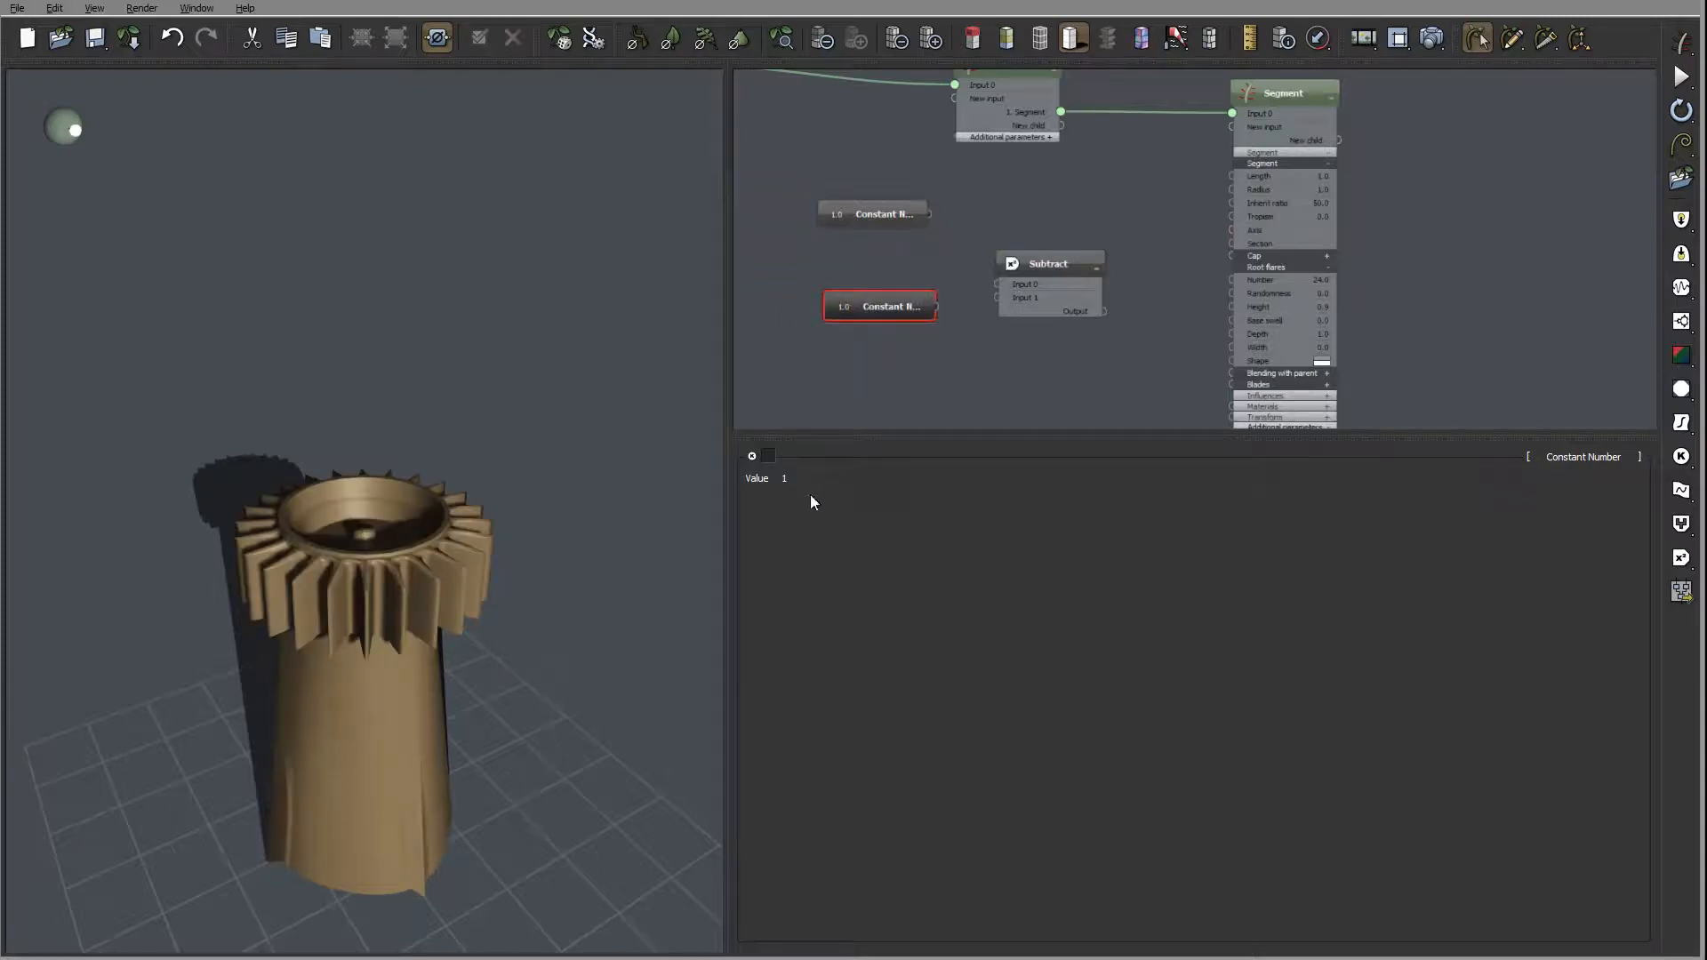
{"action": "left_click", "coordinate": [786, 478]}
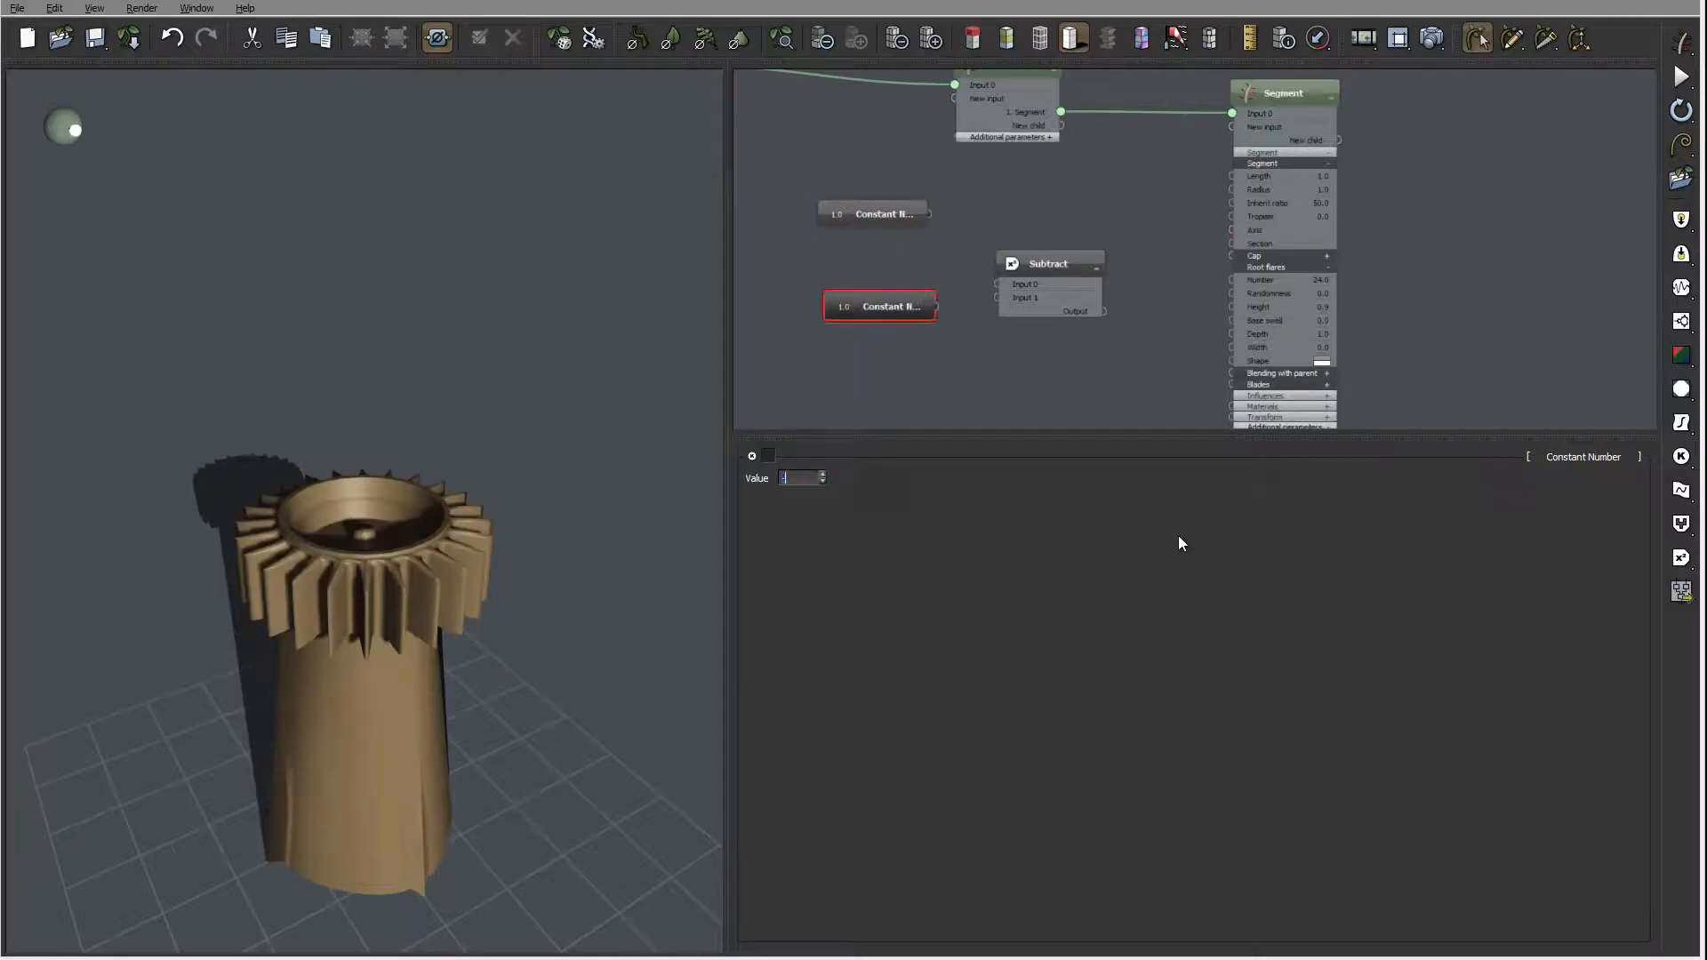
{"action": "type", "text": "-.1"}
{"action": "key", "text": "Return"}
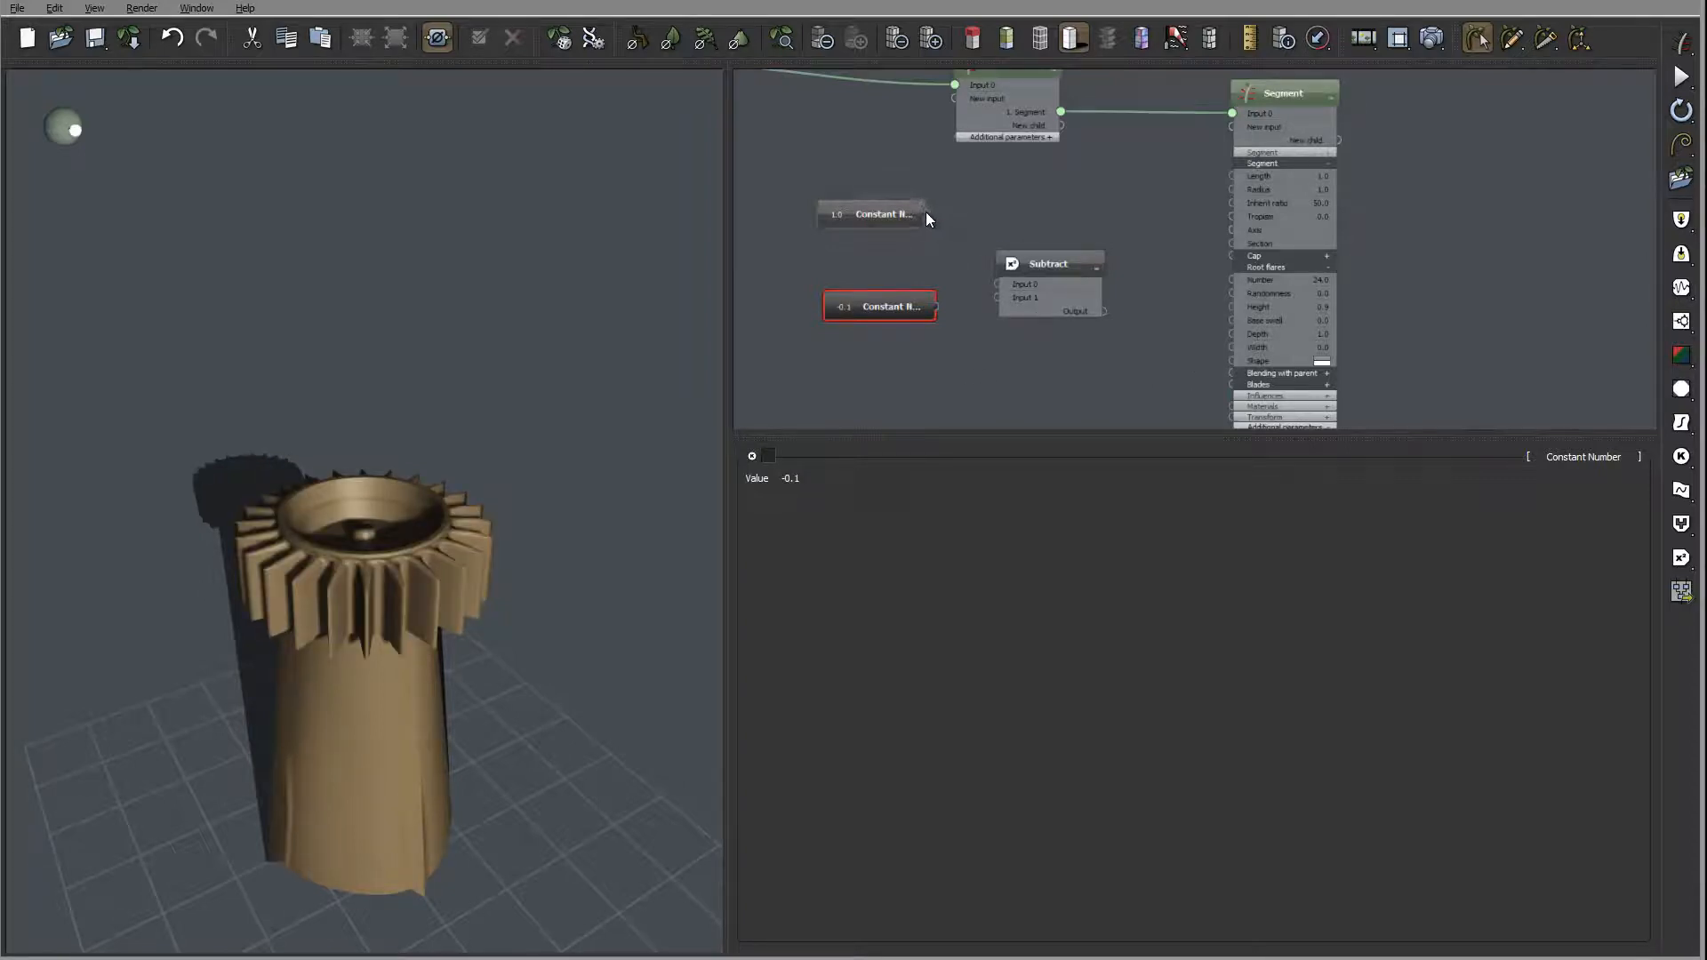
- Link the original and copied constants to Subtract inputs 0 and 1, its output to root flare height, and the original constant to segment length
{"action": "left_click_drag", "start_coordinate": [930, 214], "coordinate": [1309, 323]}
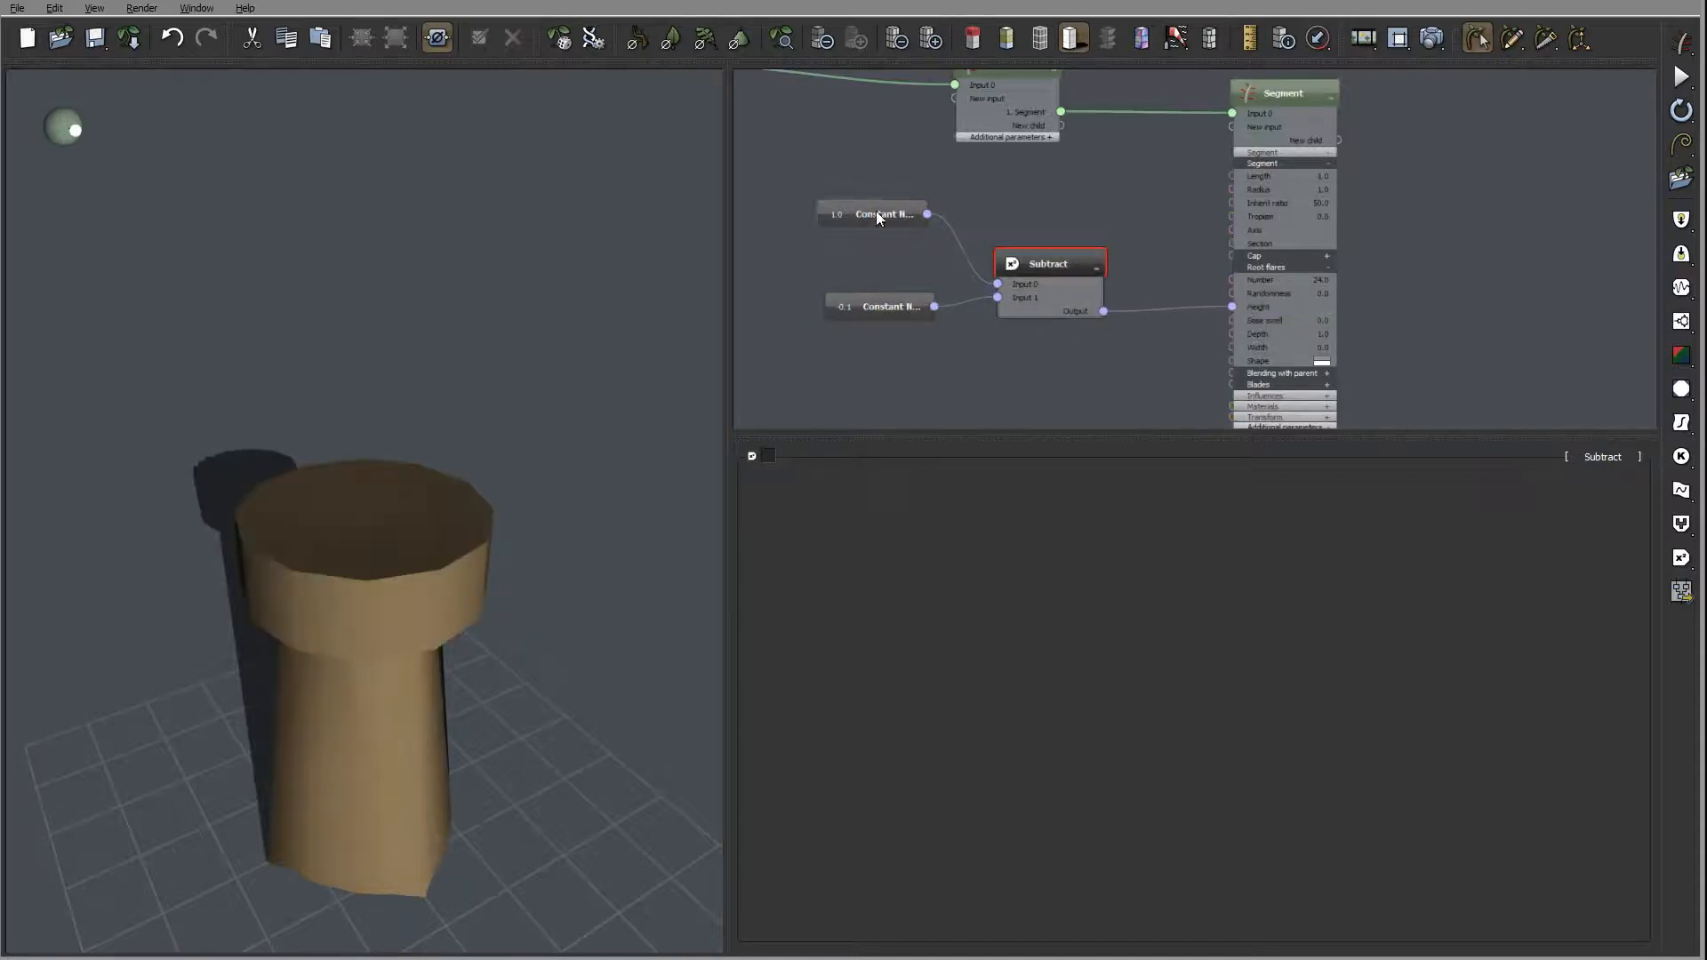
{"action": "left_click_drag", "start_coordinate": [928, 213], "coordinate": [1200, 187]}
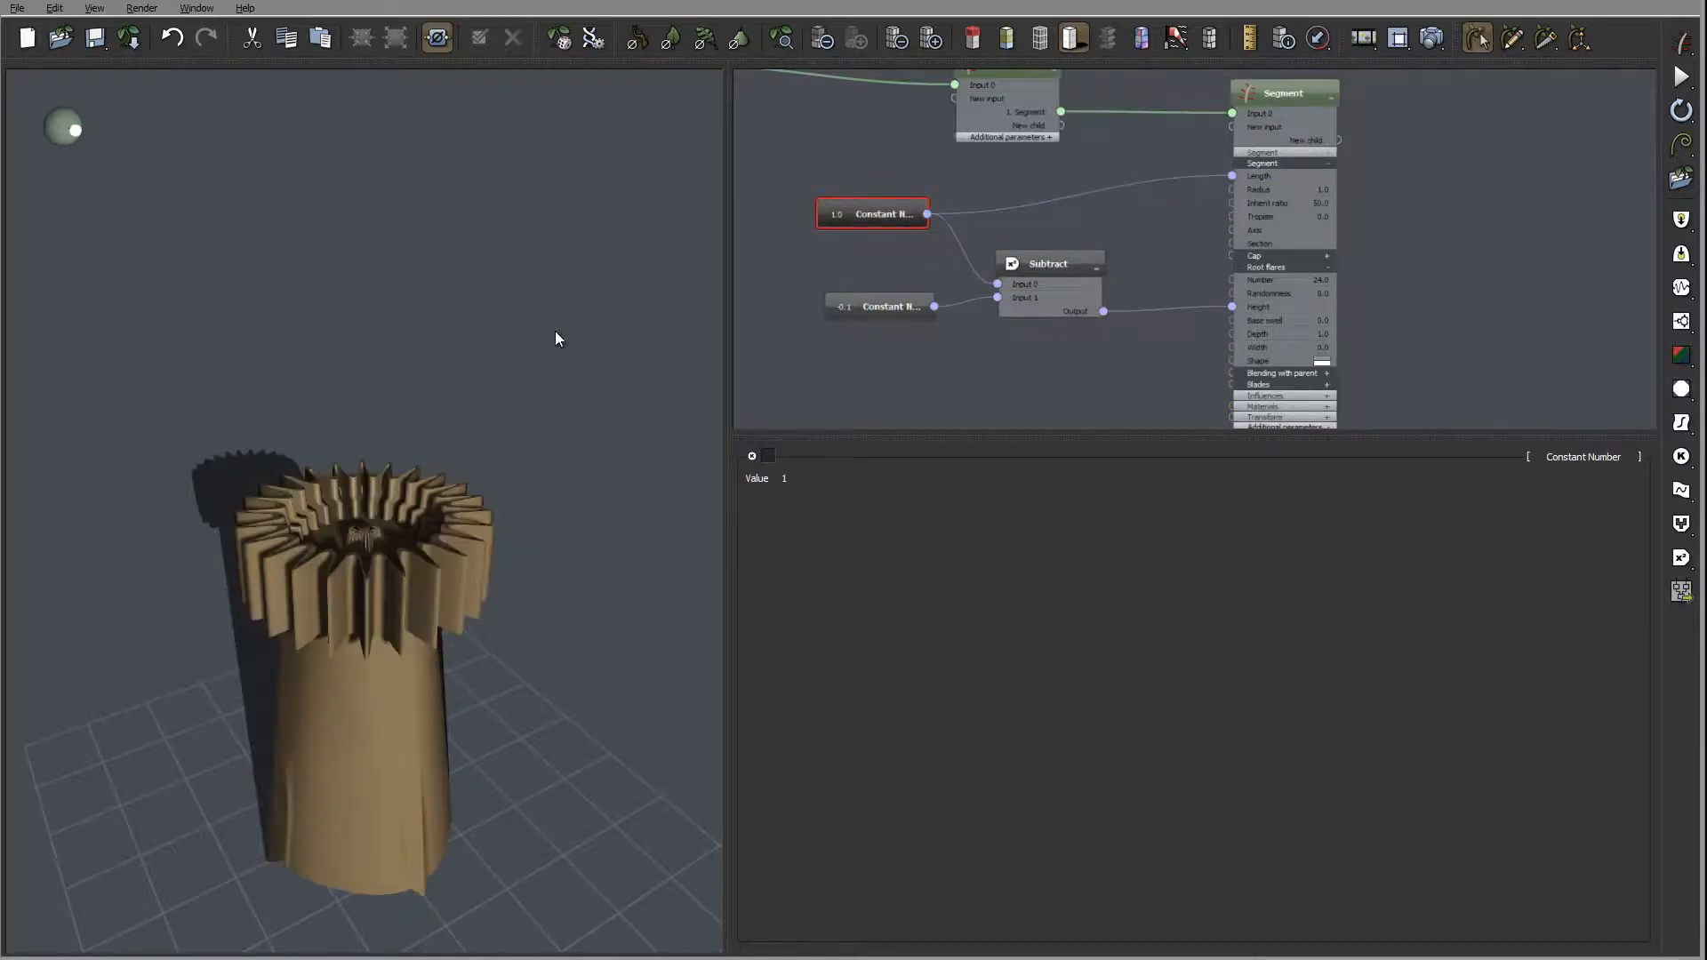
{"action": "mouse_move", "coordinate": [555, 333]}
{"action": "right_mouse_down"}
{"action": "mouse_move", "coordinate": [570, 435]}
{"action": "mouse_move", "coordinate": [532, 331]}
{"action": "right_mouse_up"}
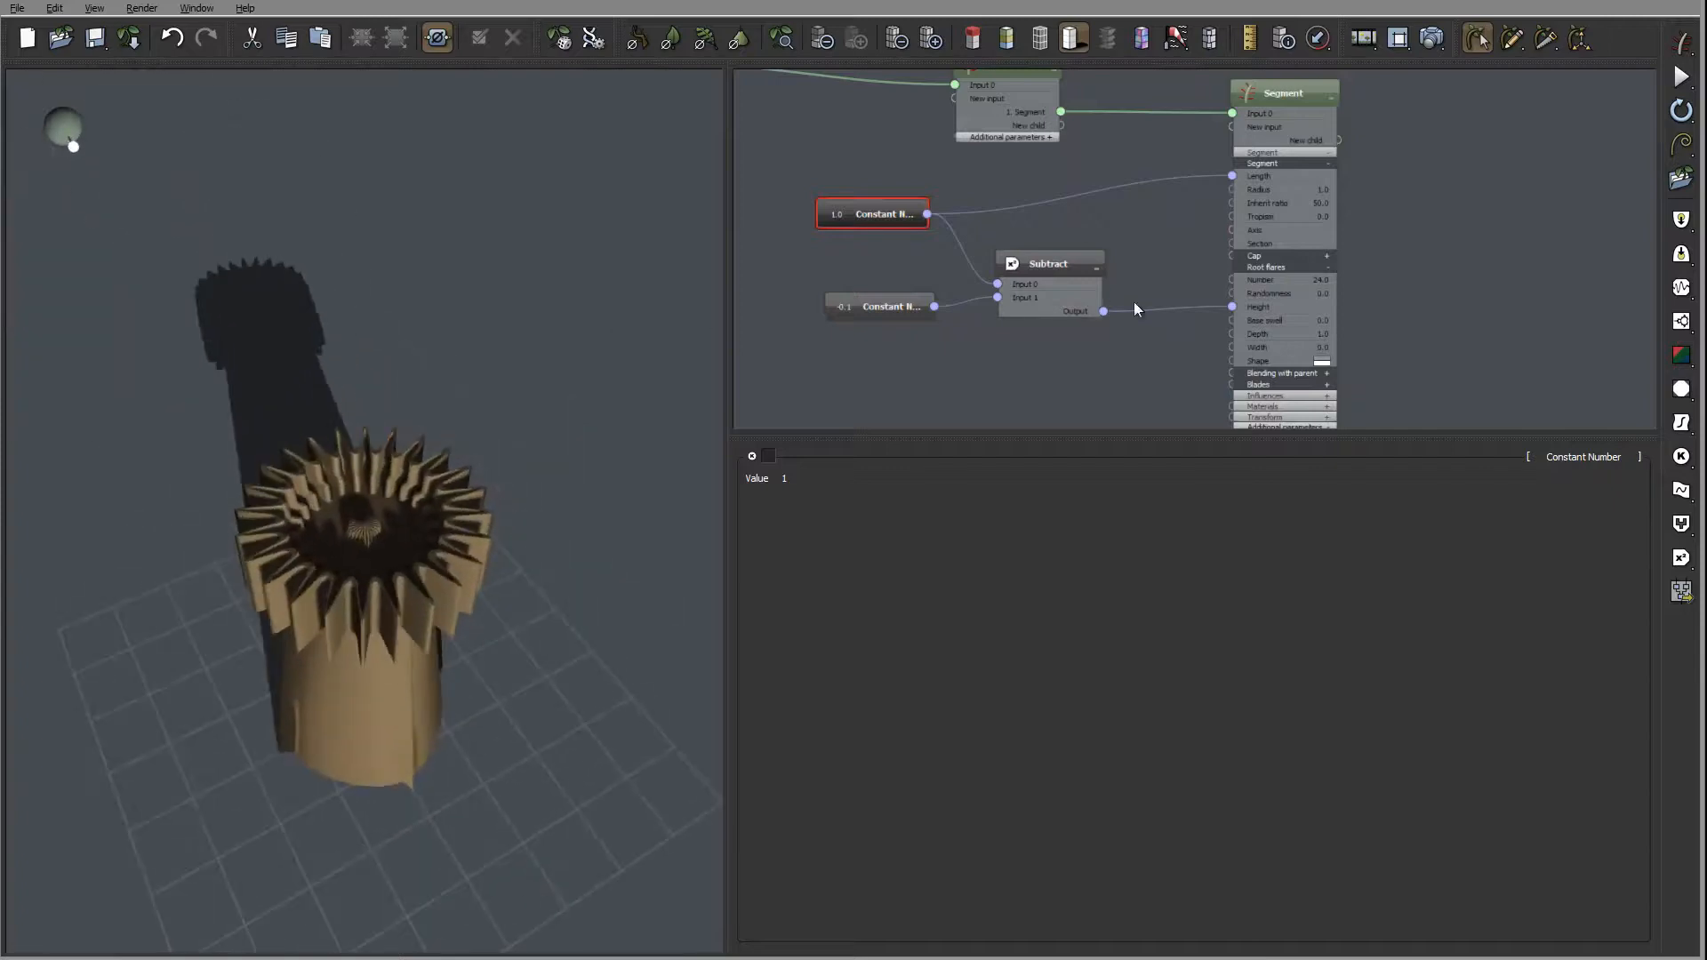
- Set the constant number feeding Subtract's second input to 0.1 and inspect the ring from the side
{"action": "left_click", "coordinate": [1003, 302]}
{"action": "left_click", "coordinate": [880, 307]}
{"action": "double_click", "coordinate": [798, 478]}
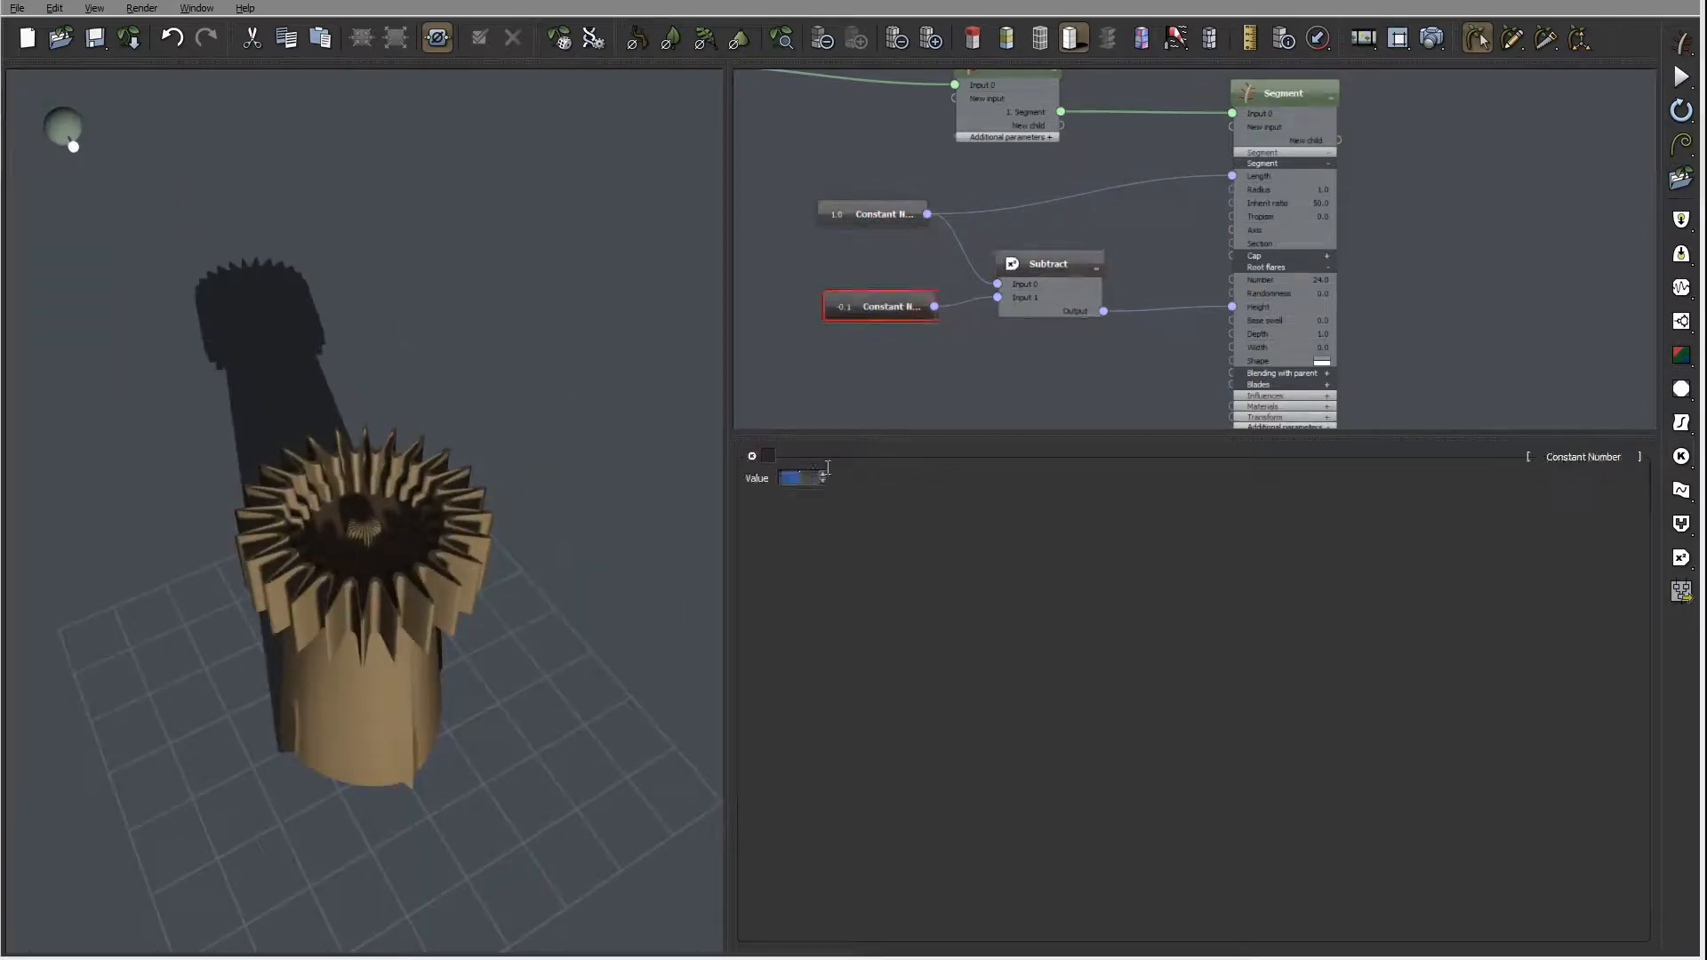
{"action": "key", "text": "Return"}
{"action": "type", "text": ".1"}
{"action": "key", "text": "Return"}
{"action": "left_click_drag", "start_coordinate": [495, 456], "coordinate": [463, 500]}
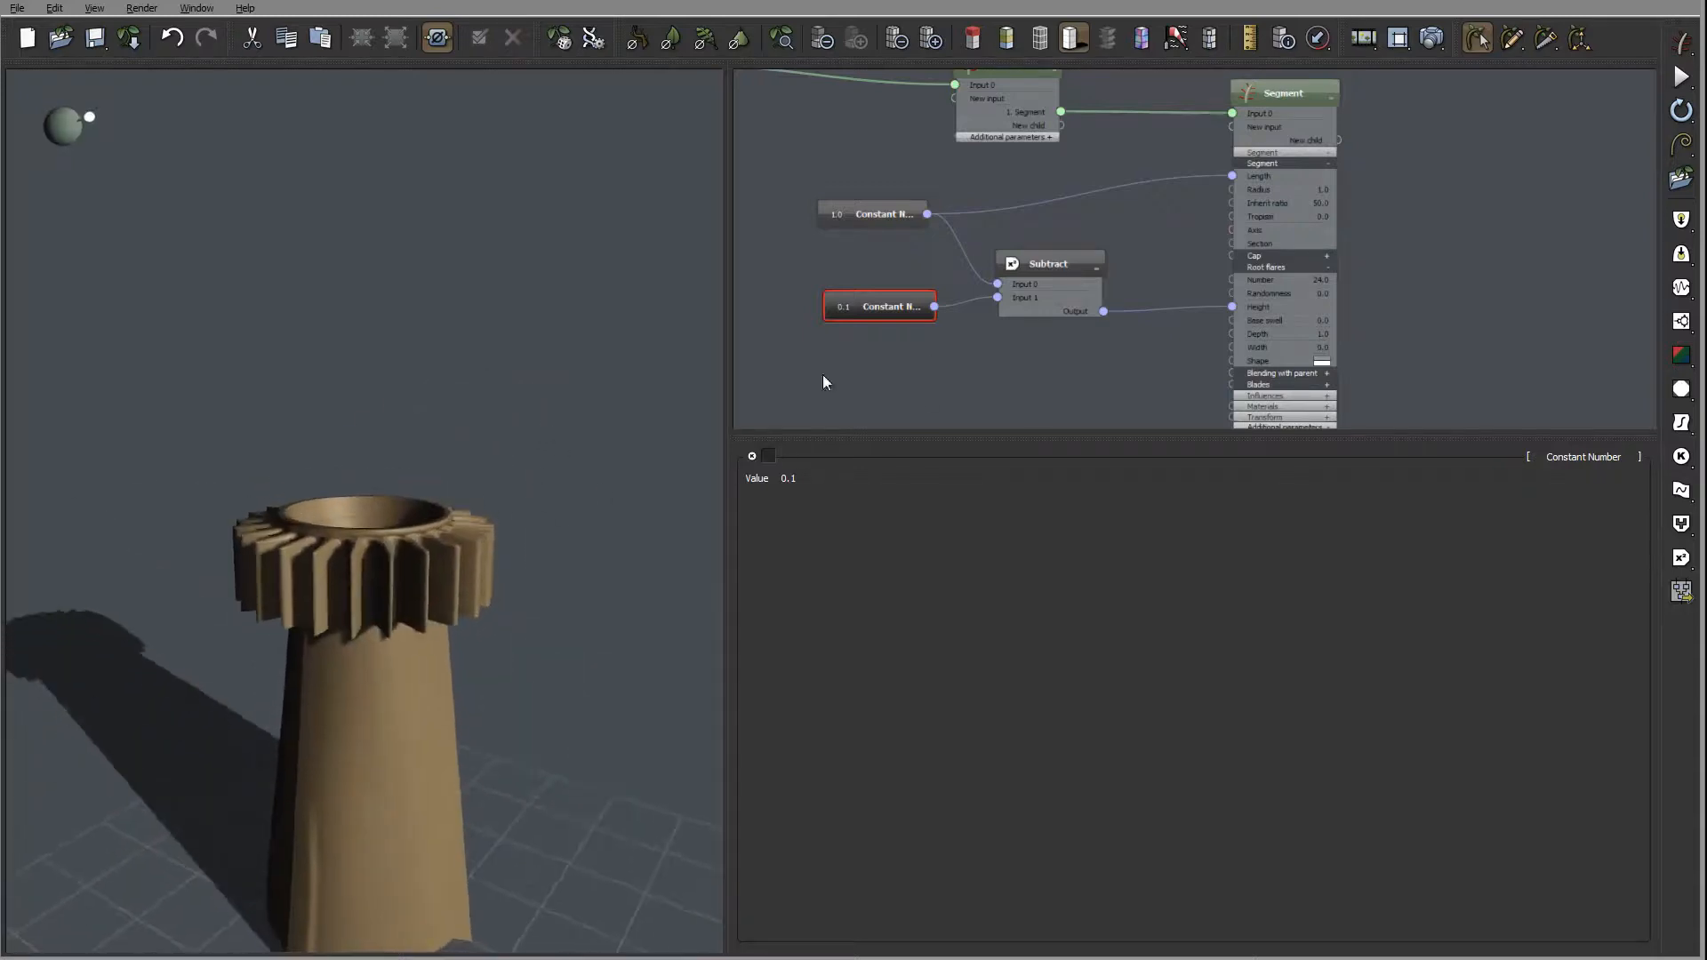
- Set the constant number driving the child segment's length to 3 and inspect the stretched ring
{"action": "middle_click_drag", "start_coordinate": [1089, 316], "coordinate": [1156, 367]}
{"action": "left_click", "coordinate": [963, 267]}
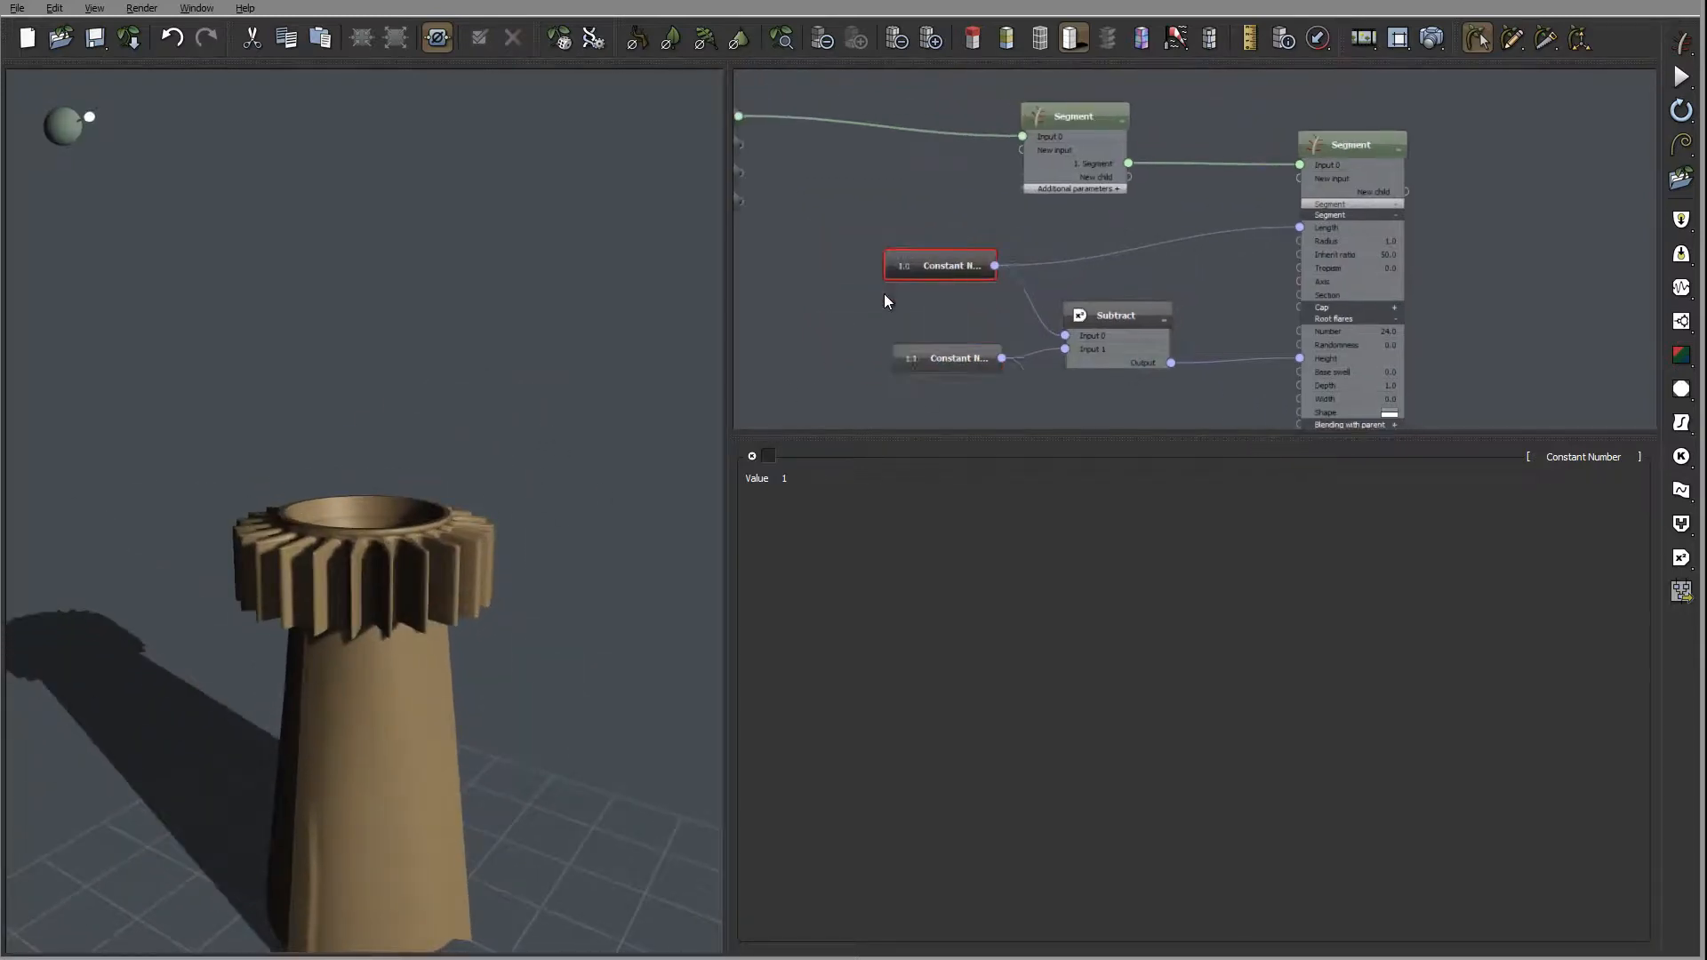
{"action": "double_click", "coordinate": [809, 478]}
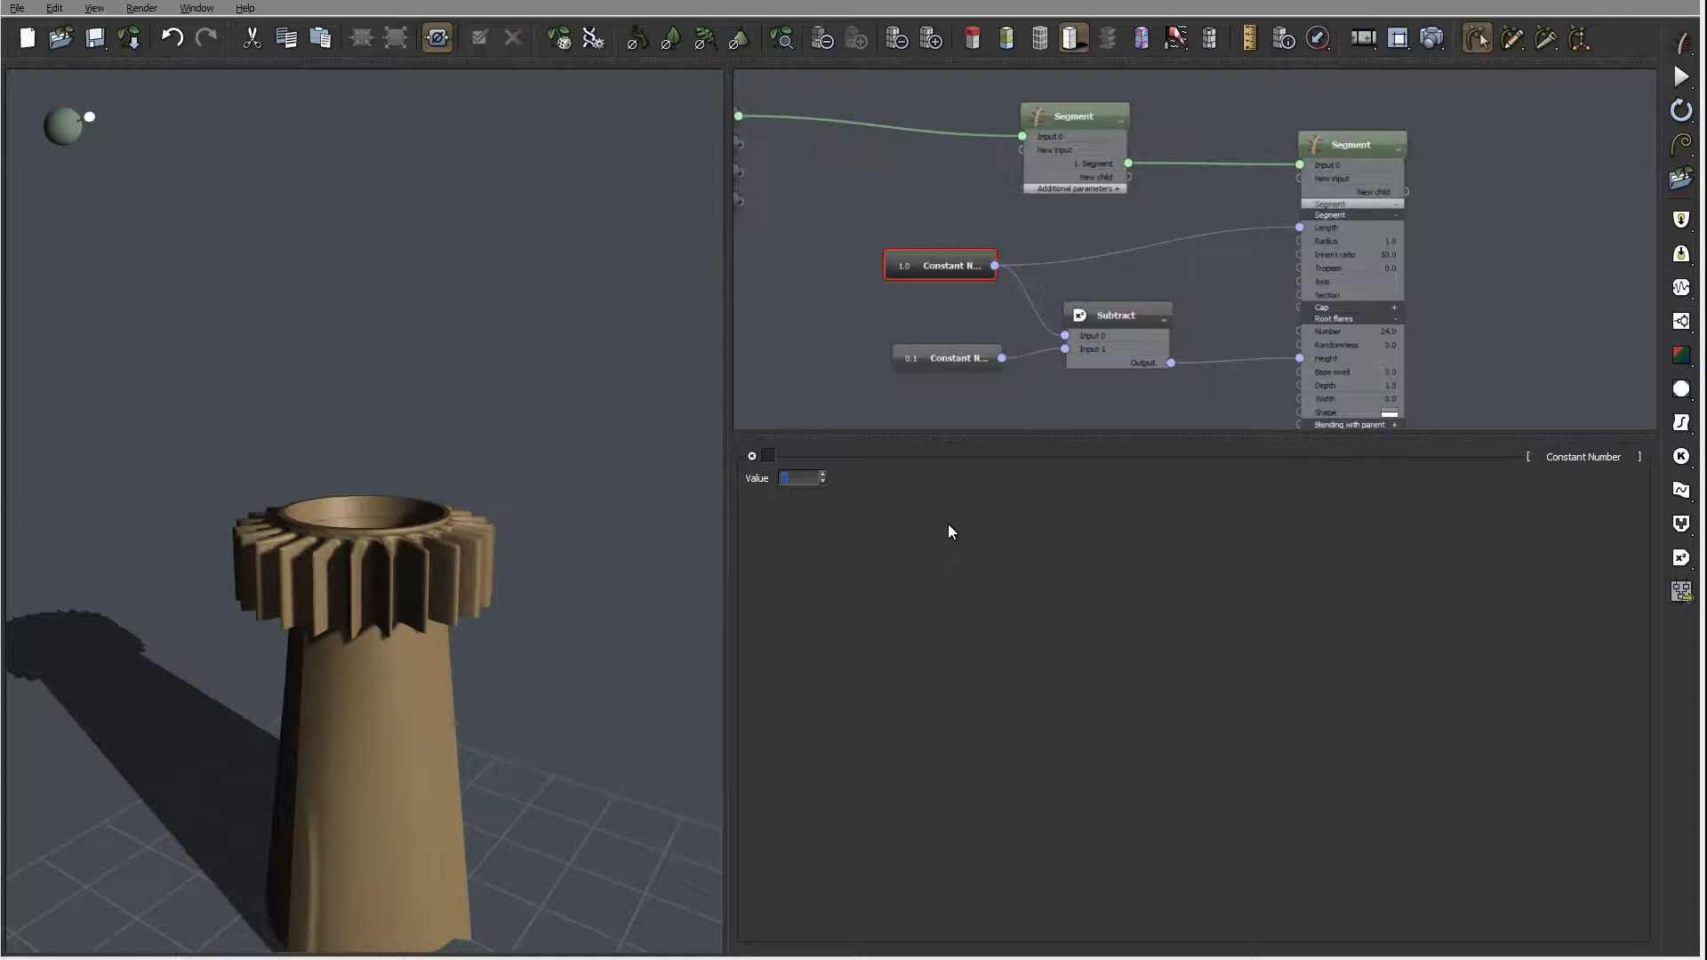
{"action": "type", "text": "3"}
{"action": "key", "text": "Return"}
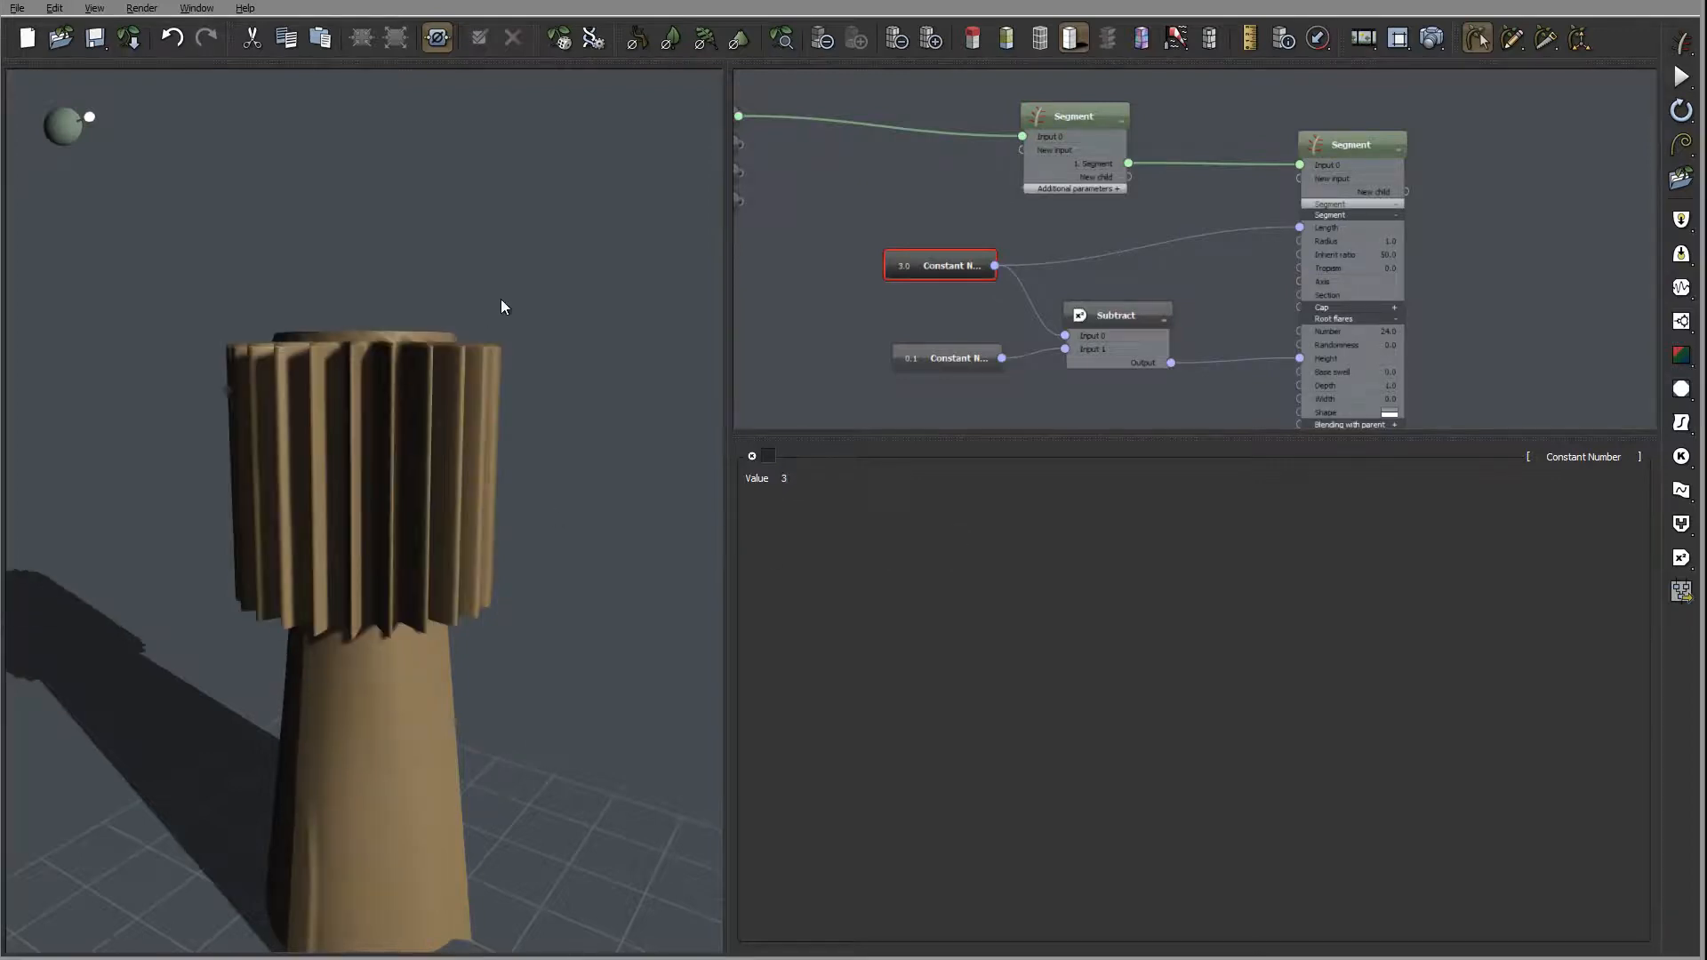
{"action": "mouse_move", "coordinate": [499, 305]}
{"action": "left_mouse_down"}
{"action": "mouse_move", "coordinate": [503, 488]}
{"action": "mouse_move", "coordinate": [492, 313]}
{"action": "mouse_move", "coordinate": [473, 307]}
{"action": "left_mouse_up"}
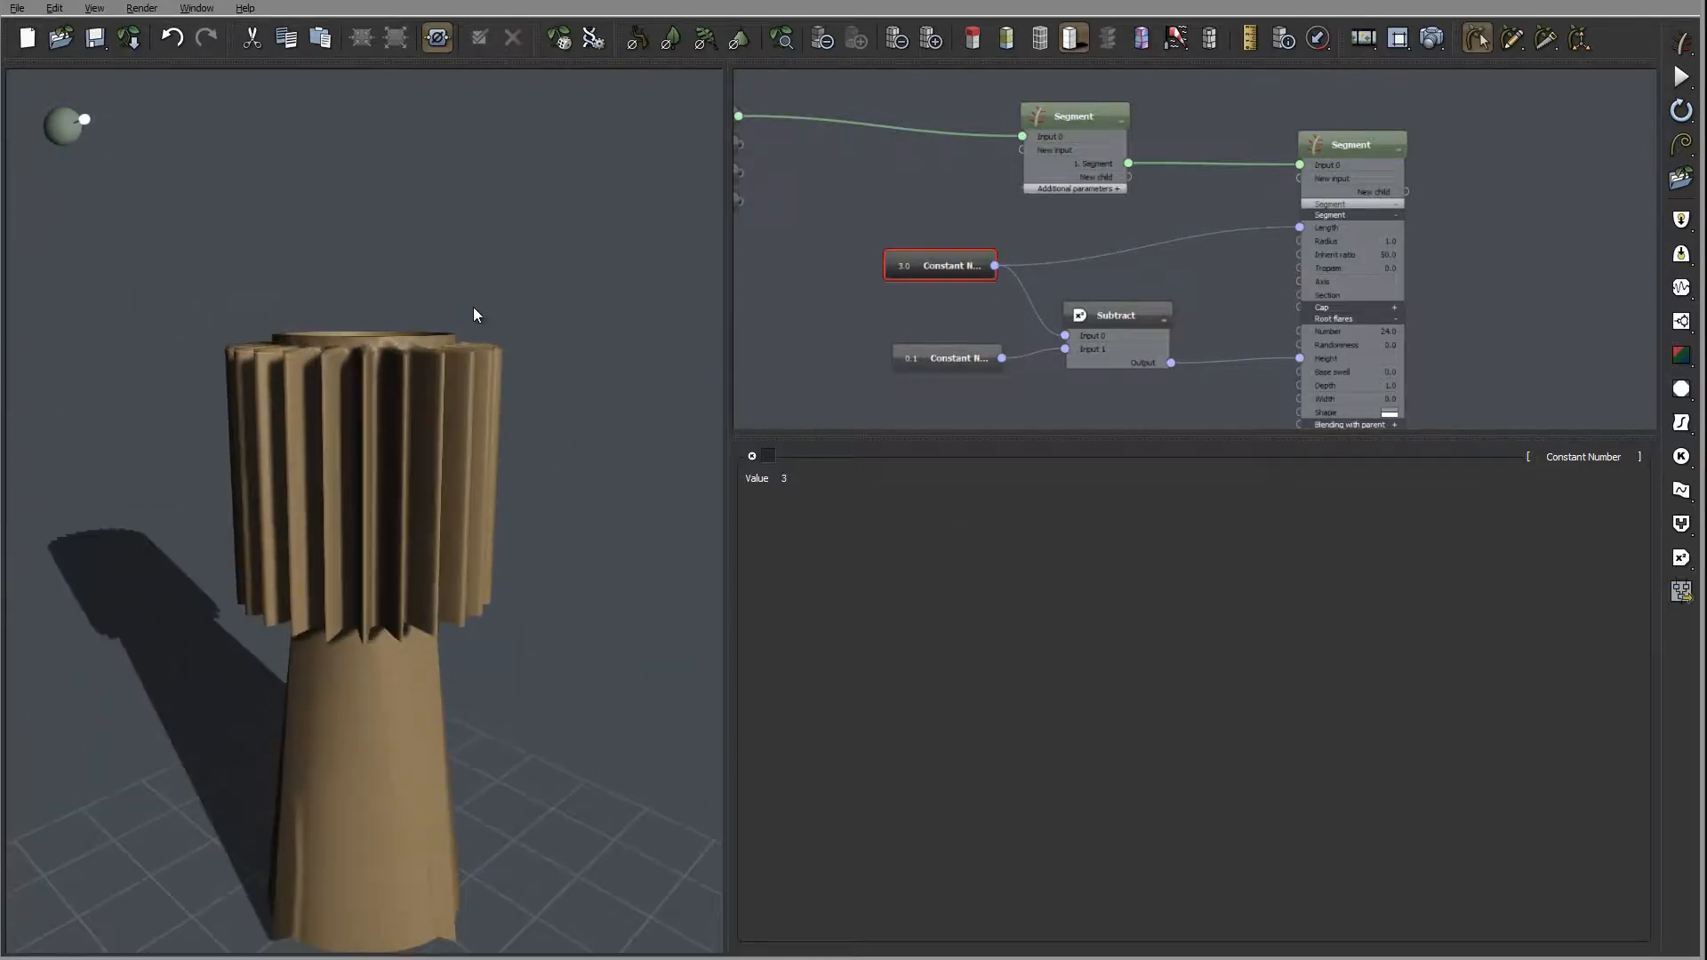
- Set the constant number driving the child segment's length to 0.5 and inspect the ring from the side and above
{"action": "double_click", "coordinate": [786, 476]}
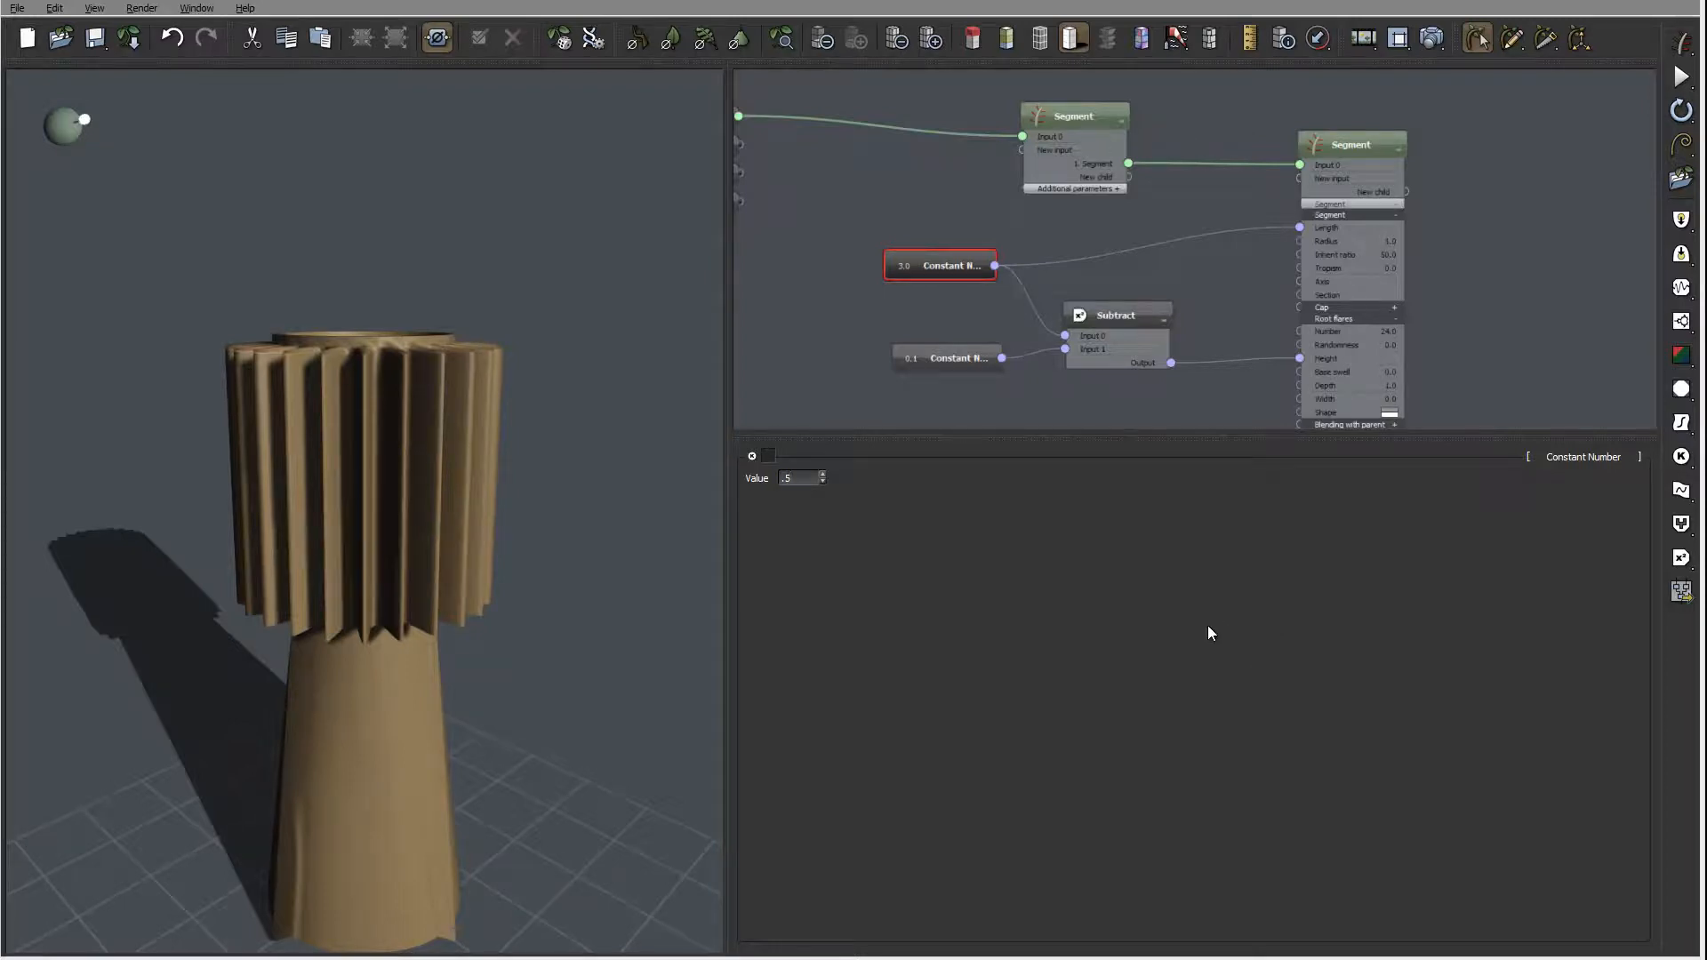
{"action": "key", "text": "Return"}
{"action": "left_click_drag", "start_coordinate": [393, 250], "coordinate": [417, 427]}
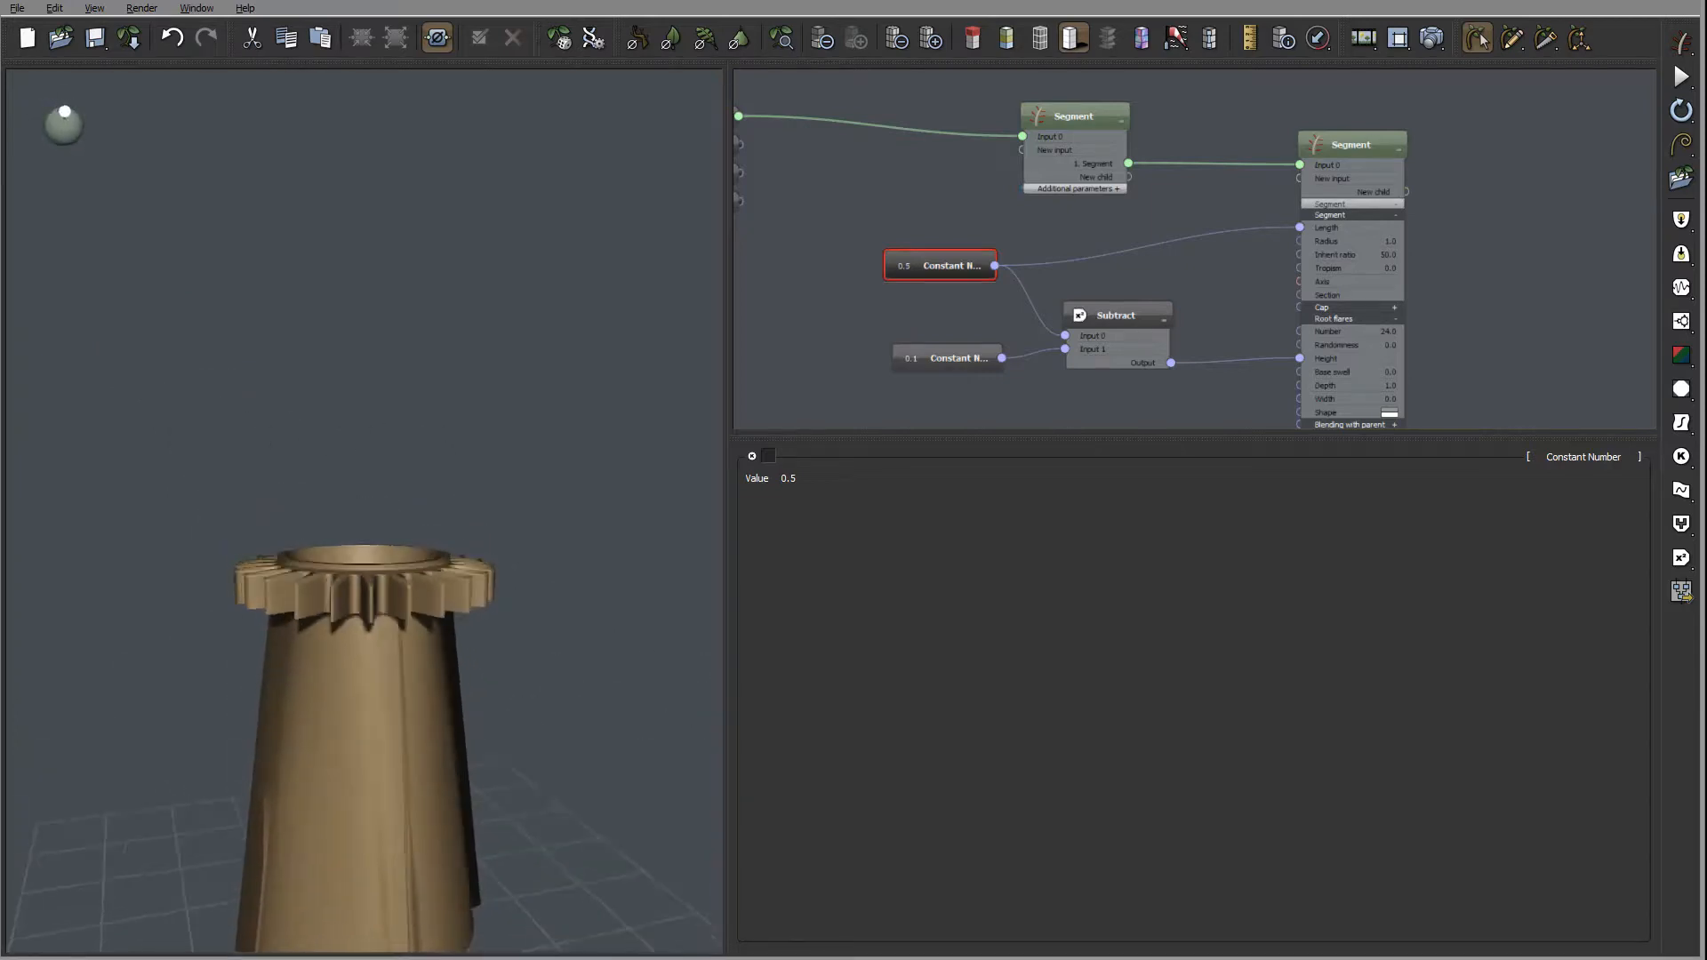
{"action": "left_click_drag", "start_coordinate": [406, 334], "coordinate": [320, 480]}
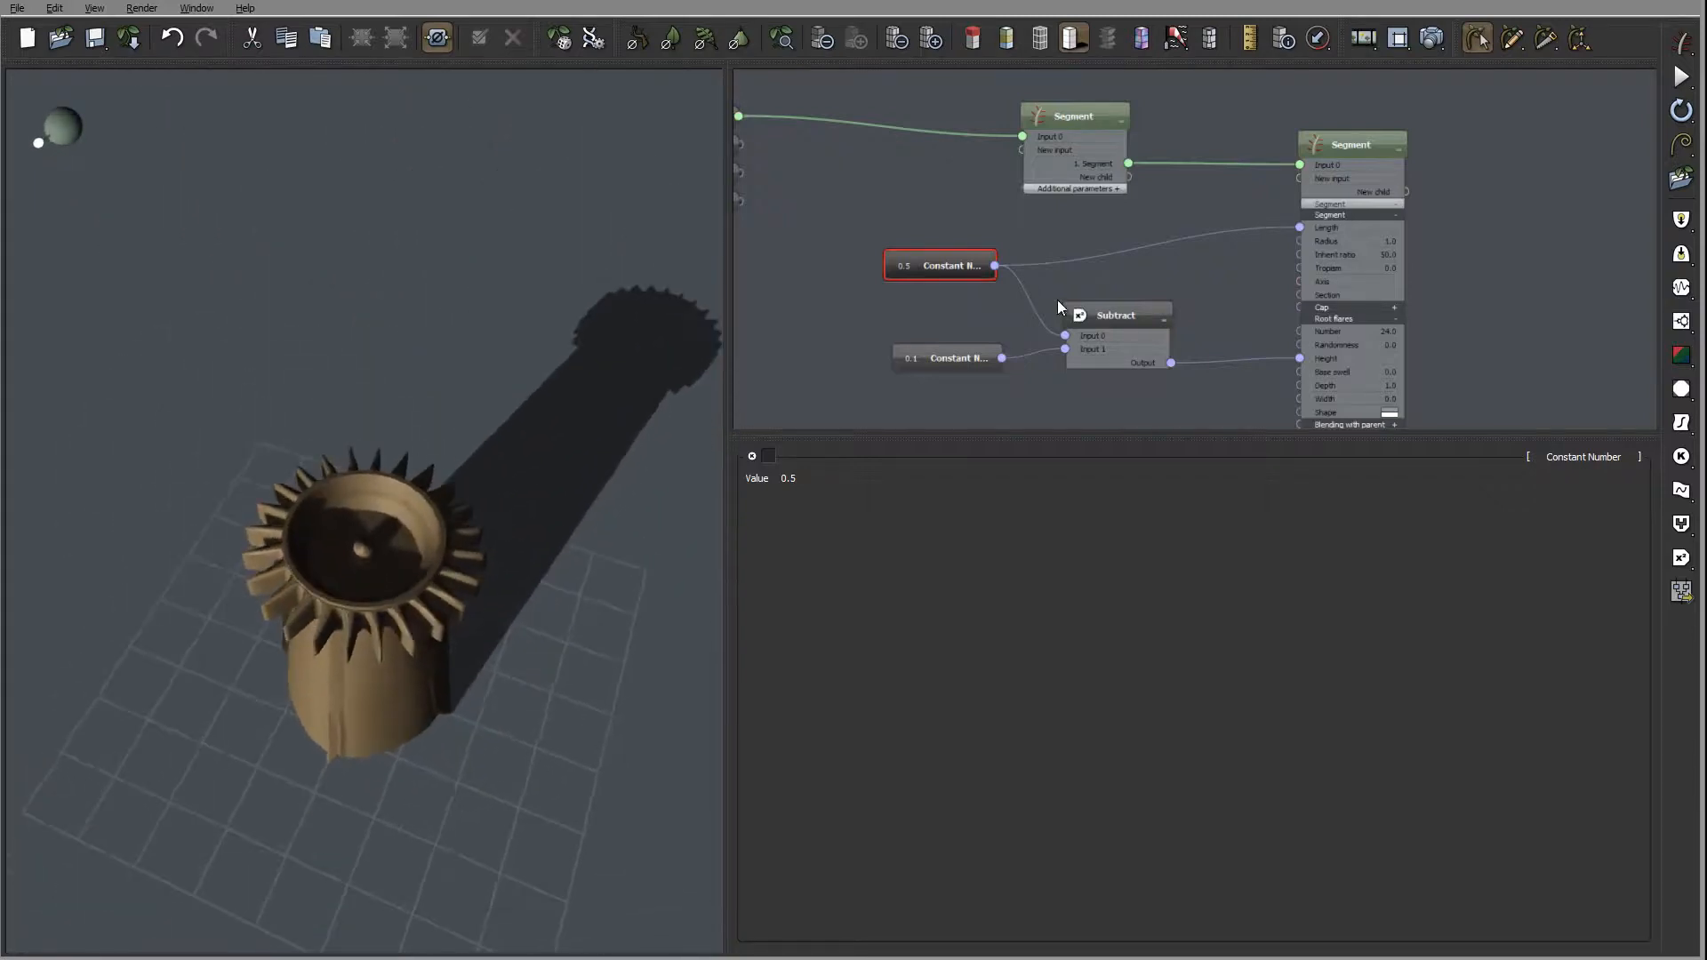
- In the child segment's cap profile, move the lower and upper keypoints at X 0.25 to X about 0.61, with Y about 0.02 and 0.25
{"action": "middle_click_drag", "start_coordinate": [1142, 233], "coordinate": [1032, 209]}
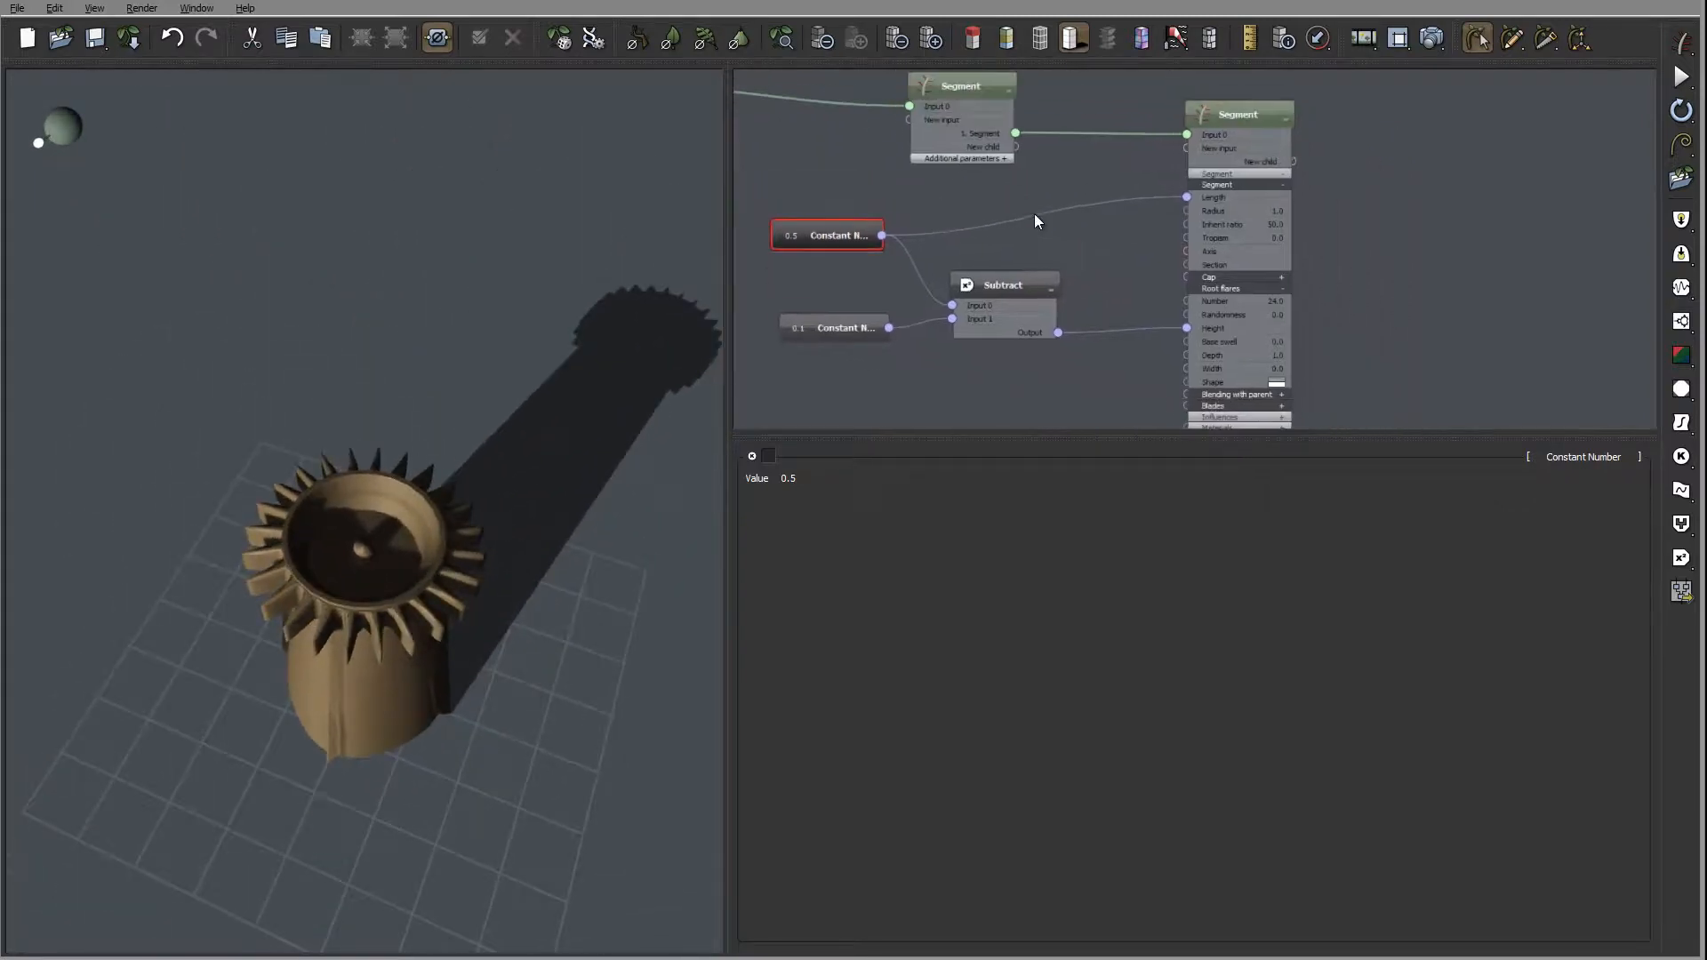
{"action": "left_click", "coordinate": [1240, 105]}
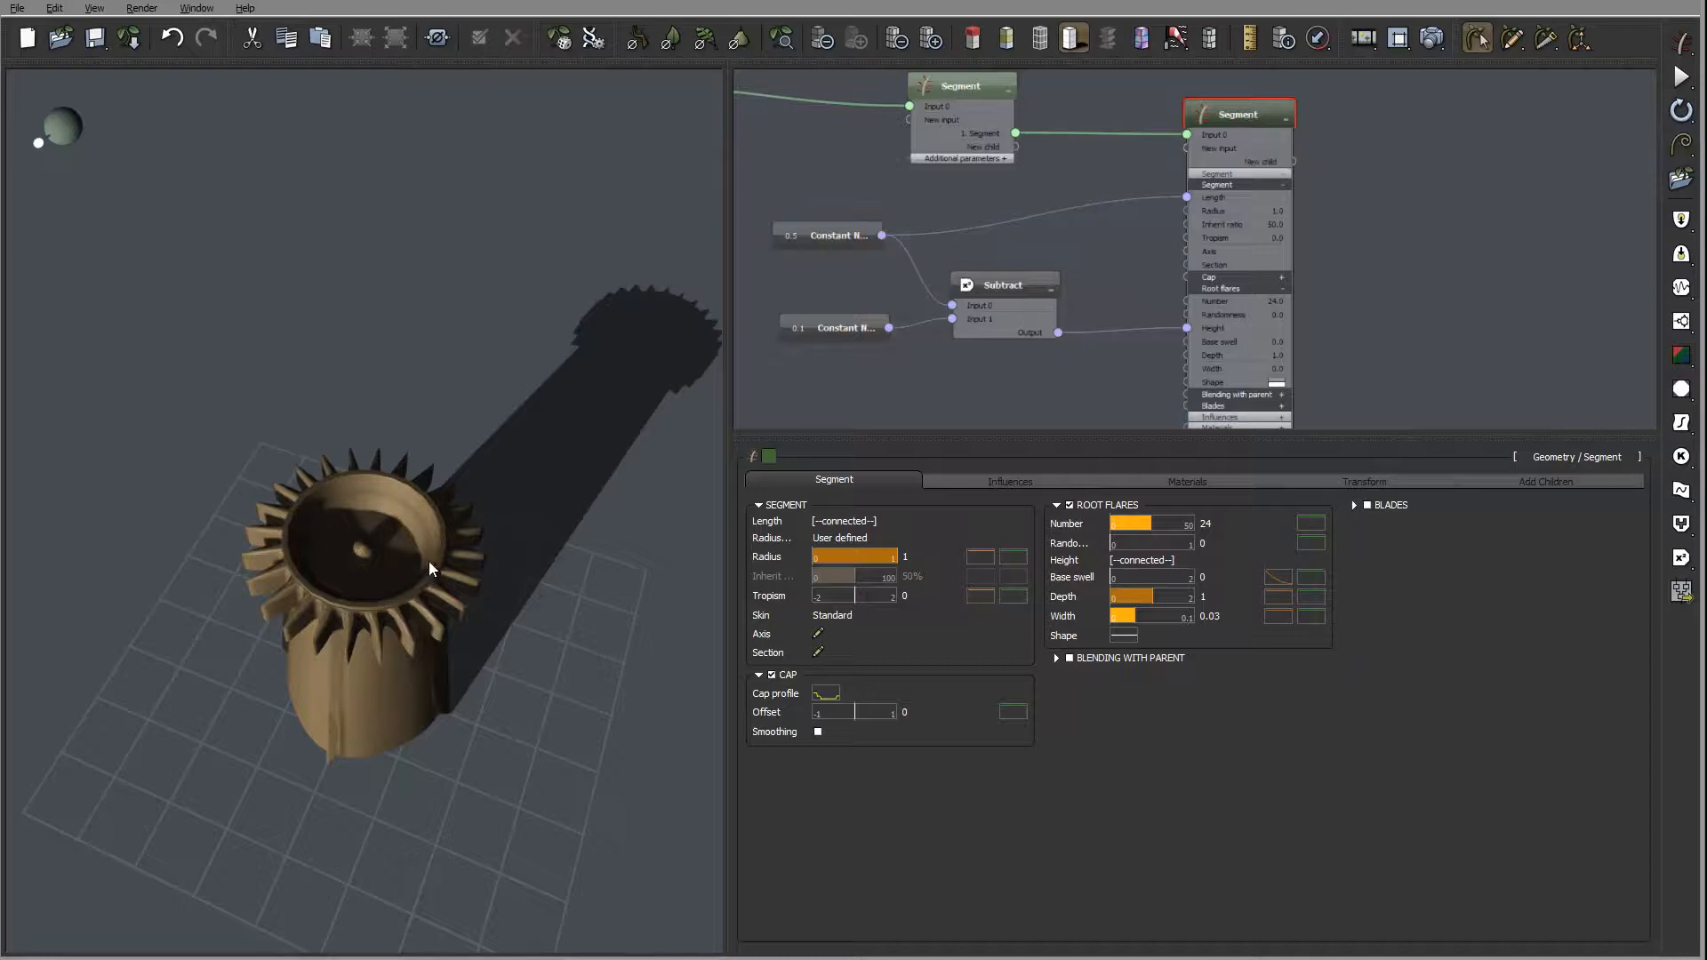
{"action": "left_click_drag", "start_coordinate": [518, 600], "coordinate": [528, 558]}
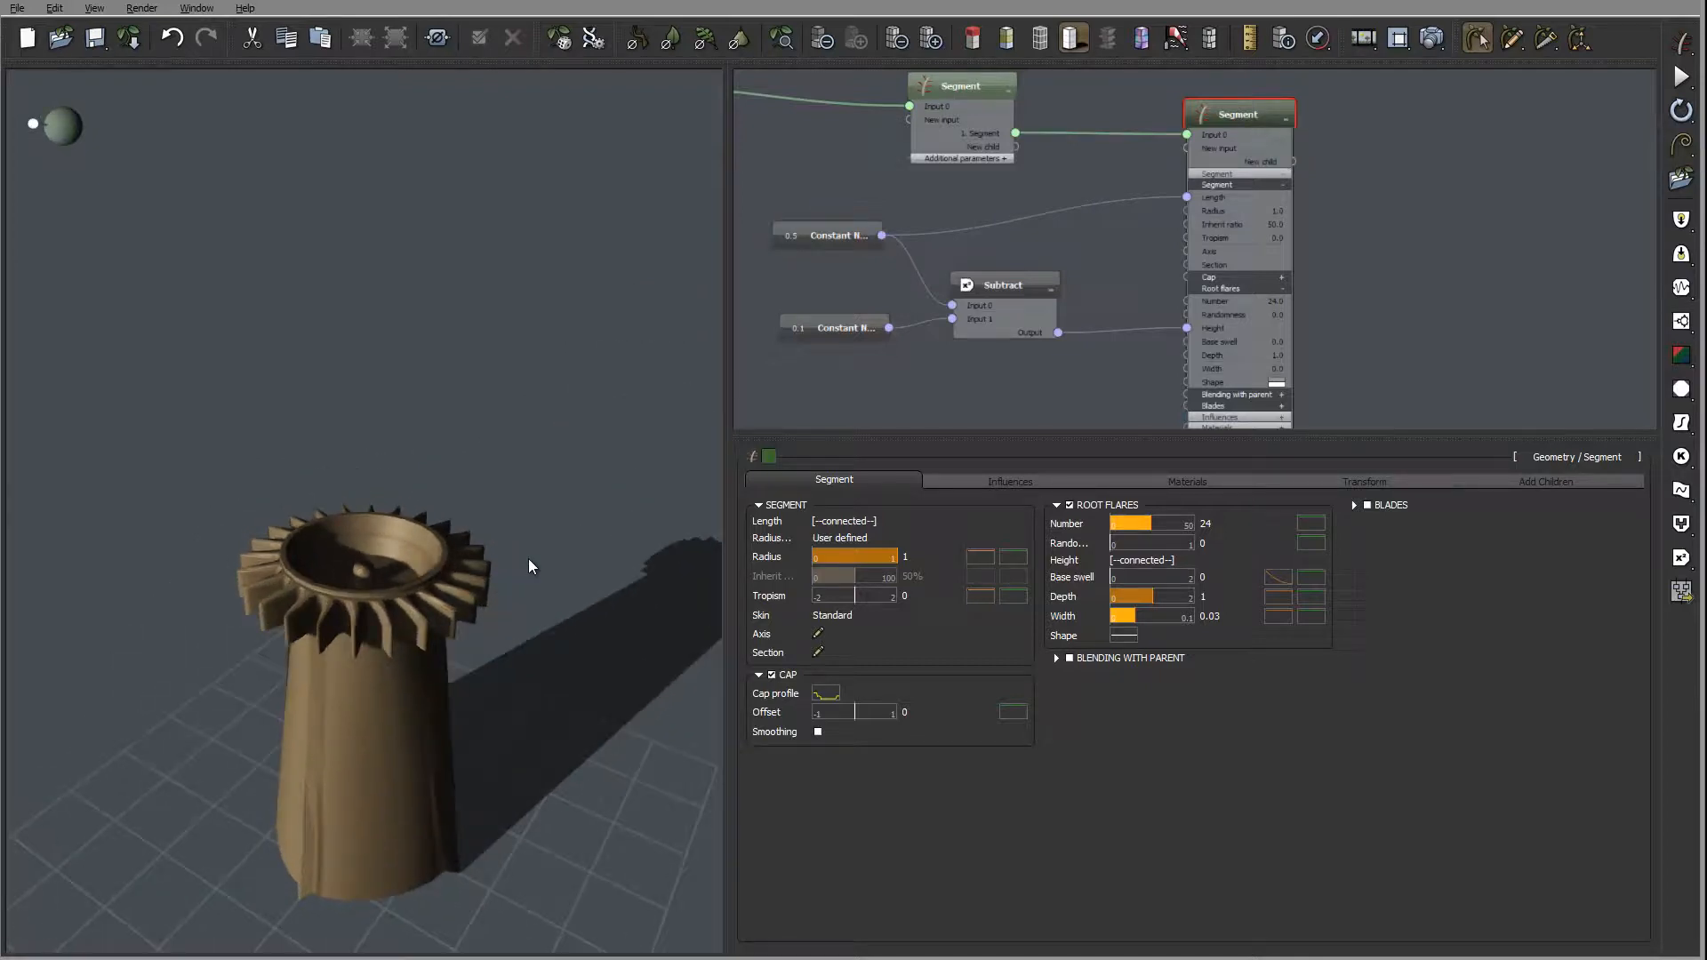
{"action": "right_click", "coordinate": [835, 691]}
{"action": "left_click", "coordinate": [878, 707]}
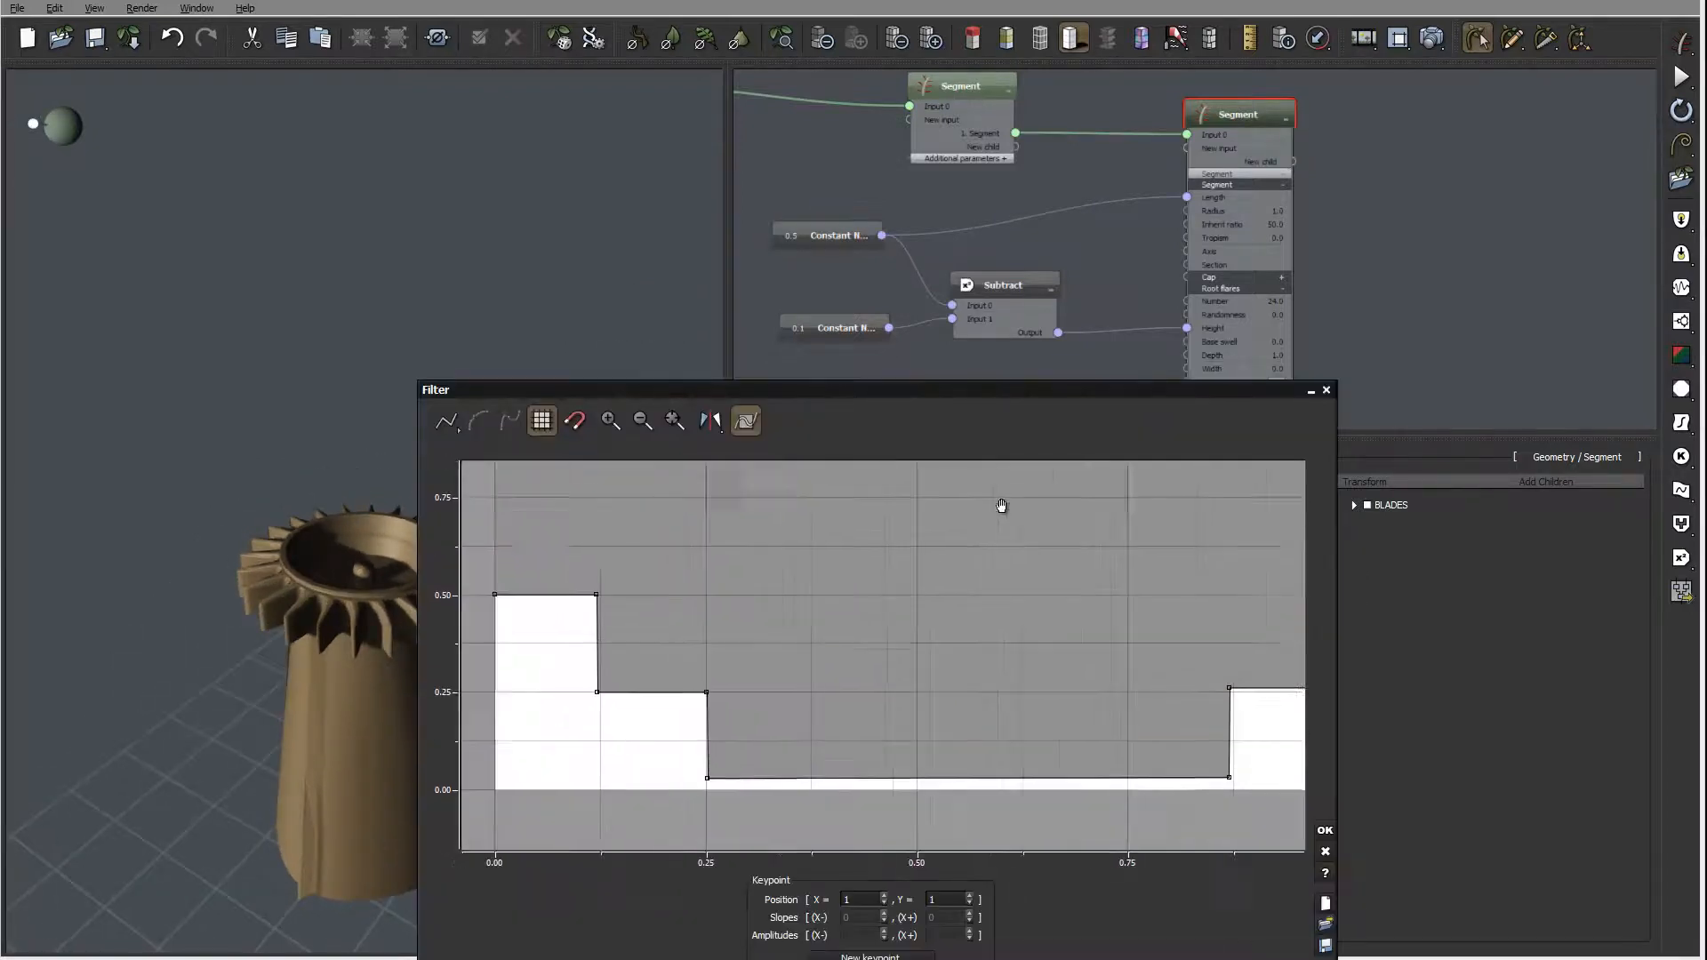
{"action": "left_click_drag", "start_coordinate": [701, 721], "coordinate": [1008, 722]}
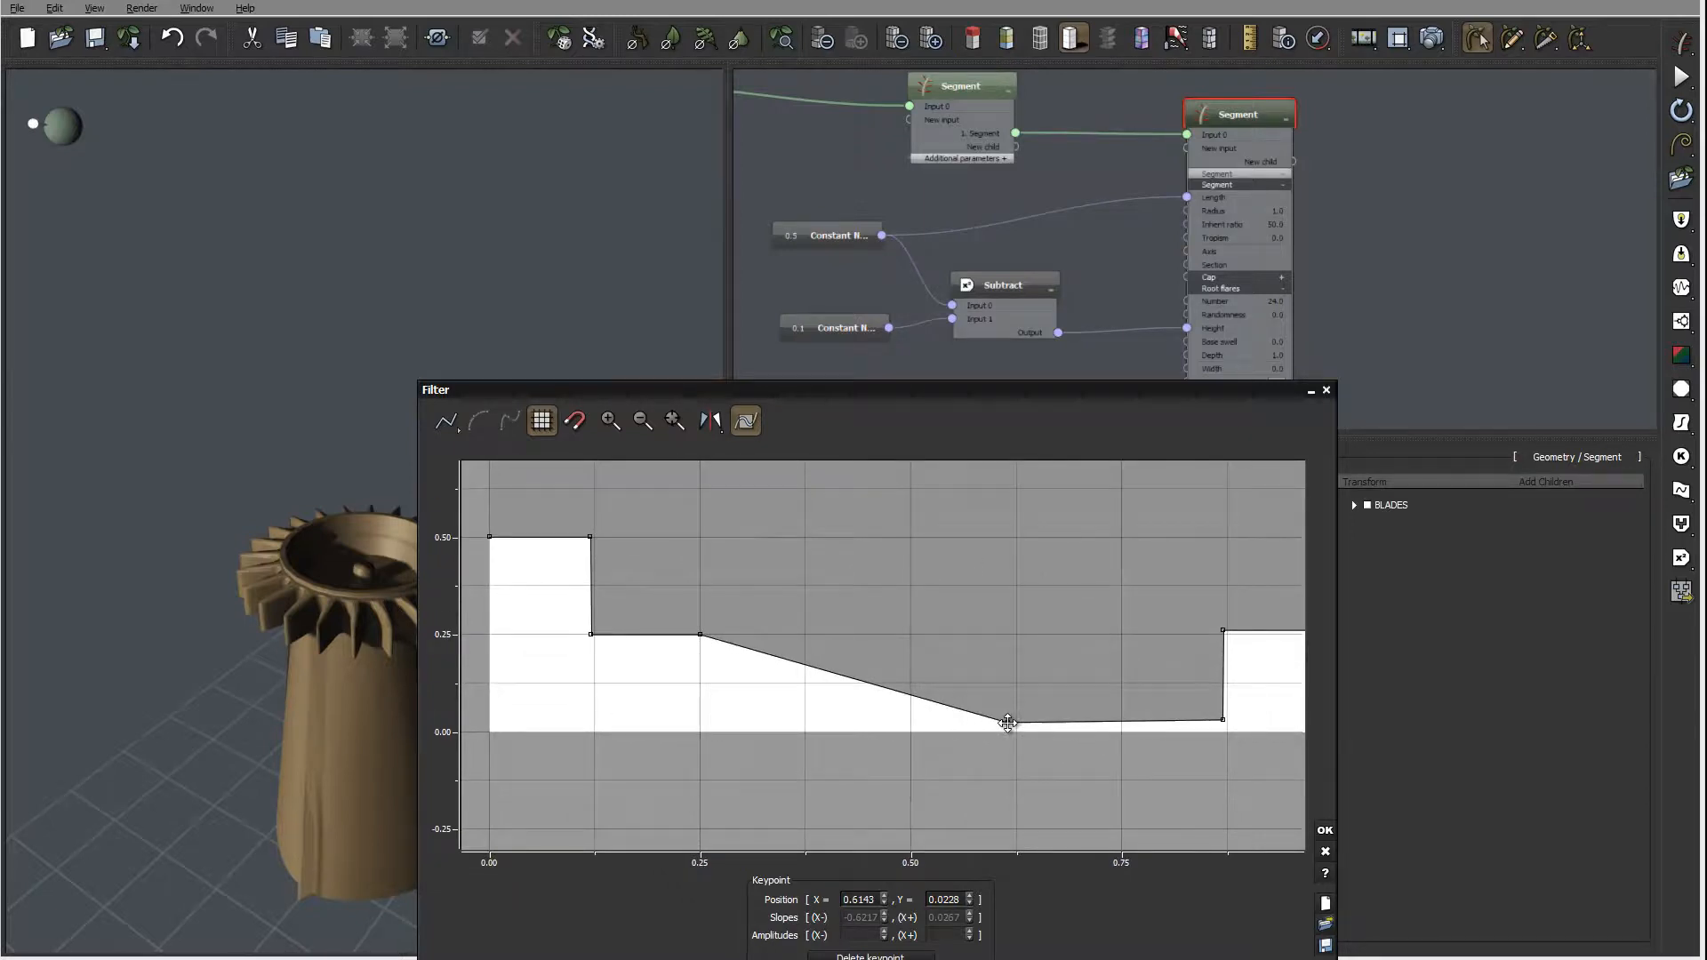
{"action": "left_click", "coordinate": [701, 634]}
{"action": "left_click_drag", "start_coordinate": [725, 634], "coordinate": [1008, 635]}
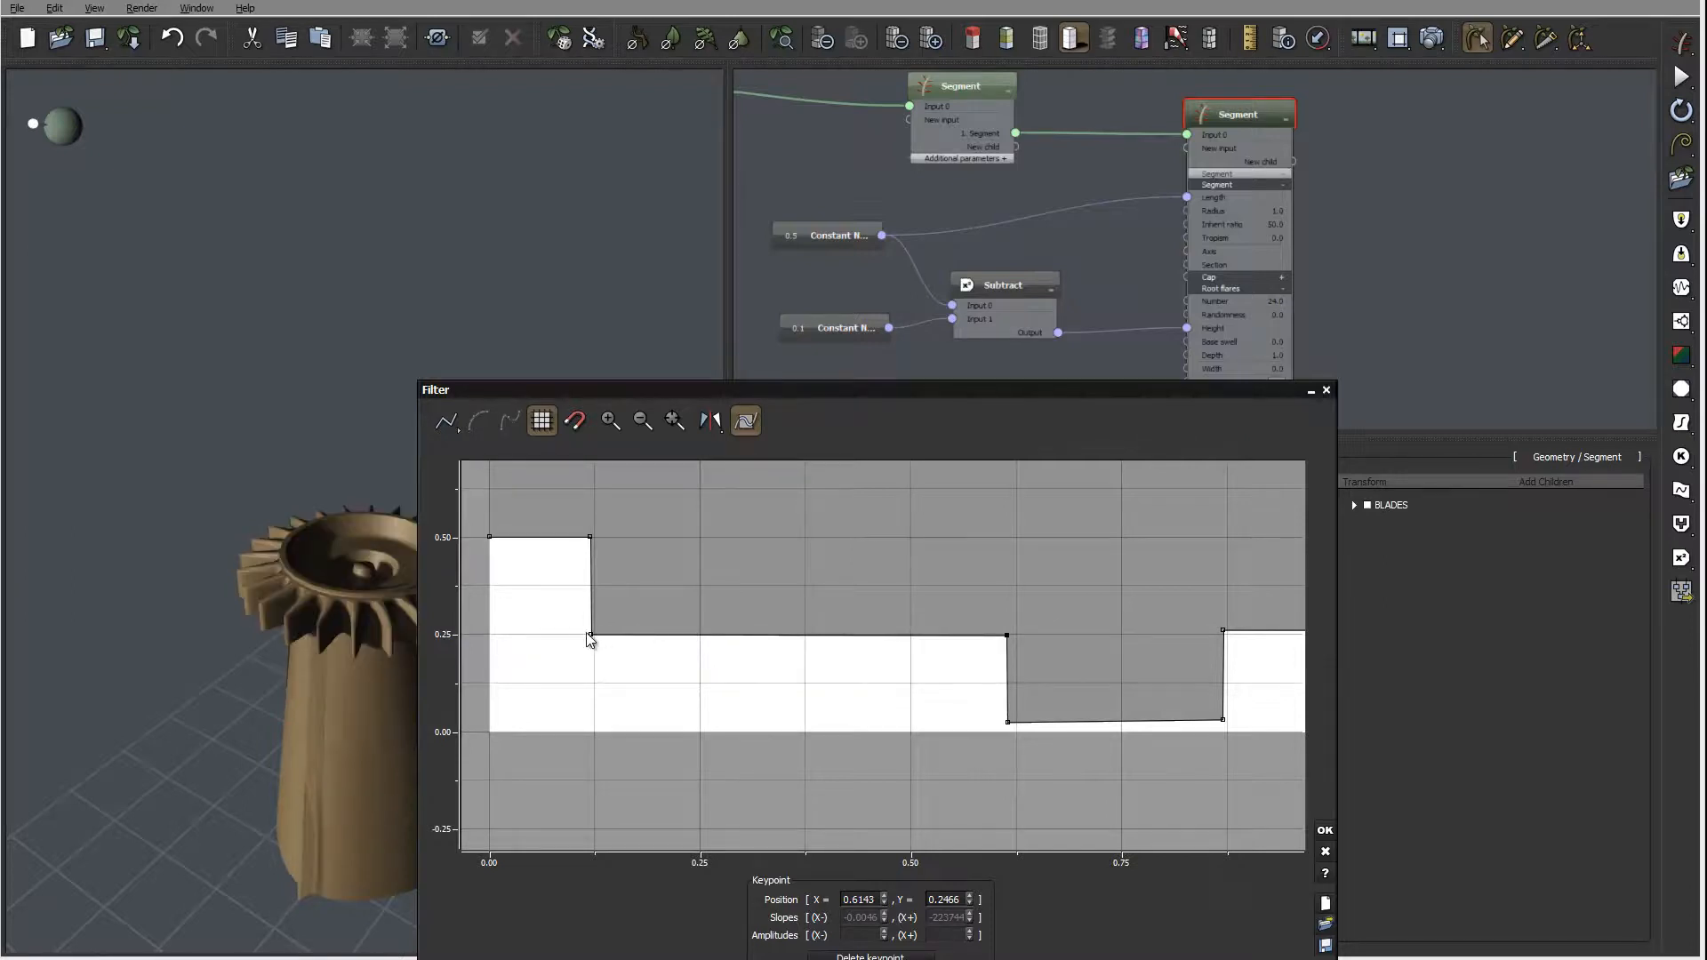
- Move the cap profile's two keypoints at X 0.12 to X about 0.50, with Y about 0.25 and 0.50, apply it and inspect the ring
{"action": "left_click_drag", "start_coordinate": [589, 635], "coordinate": [908, 633]}
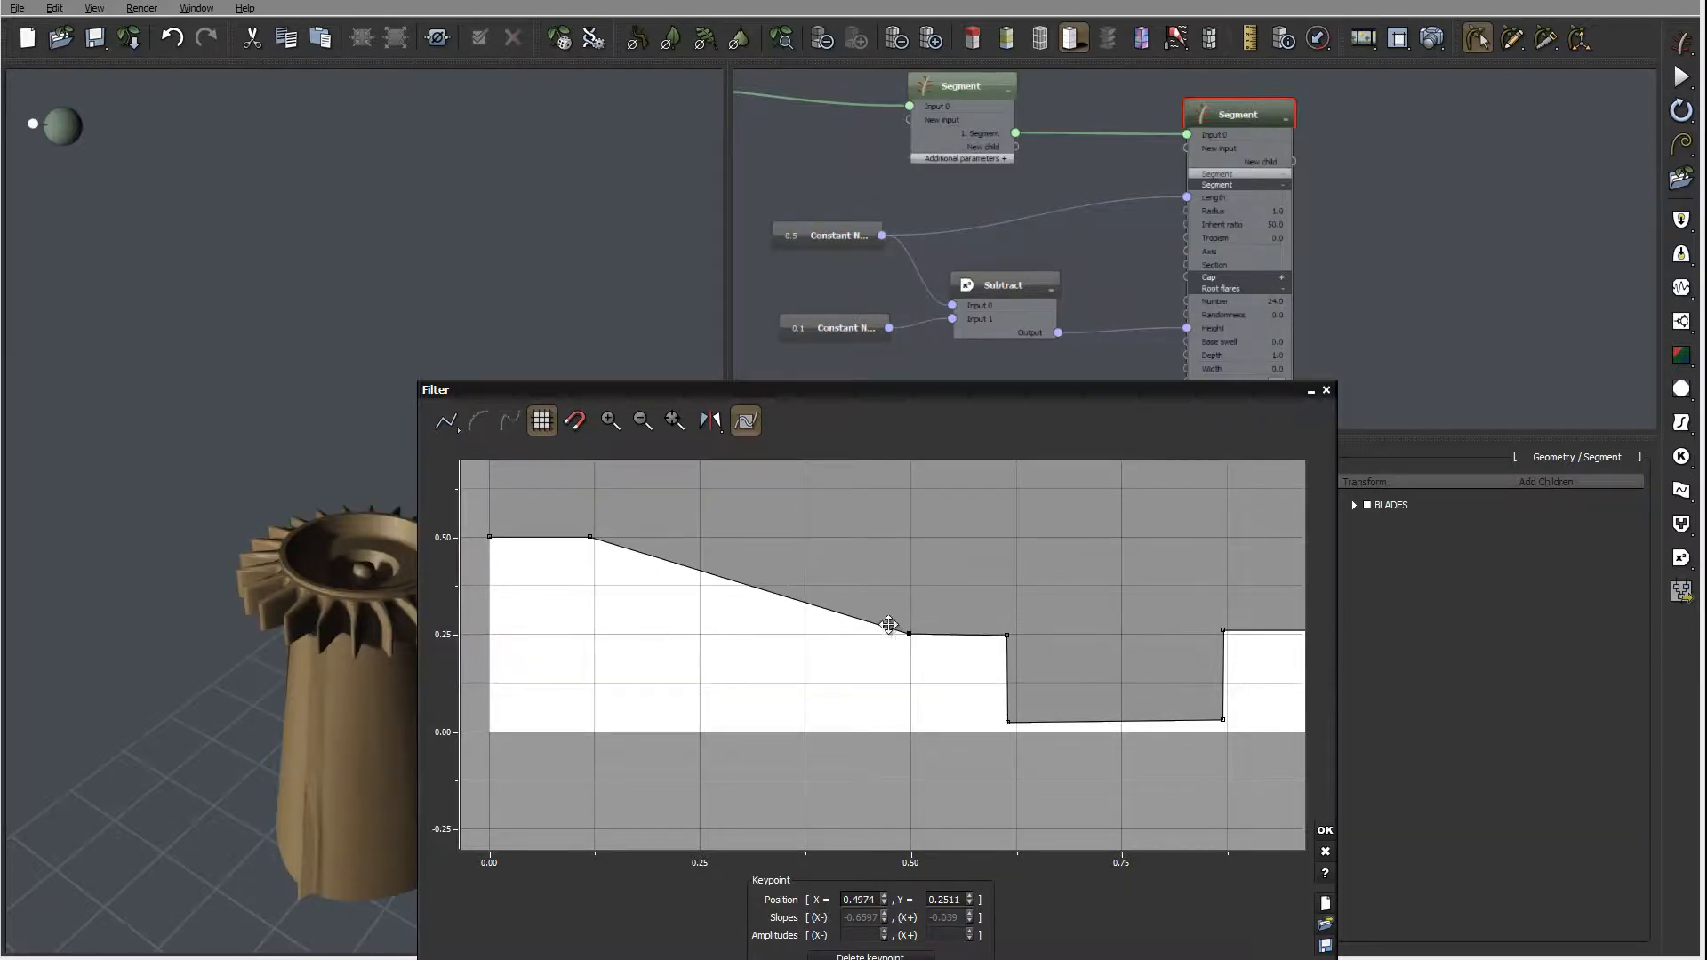
{"action": "left_click_drag", "start_coordinate": [594, 538], "coordinate": [908, 536]}
{"action": "left_click", "coordinate": [1325, 830]}
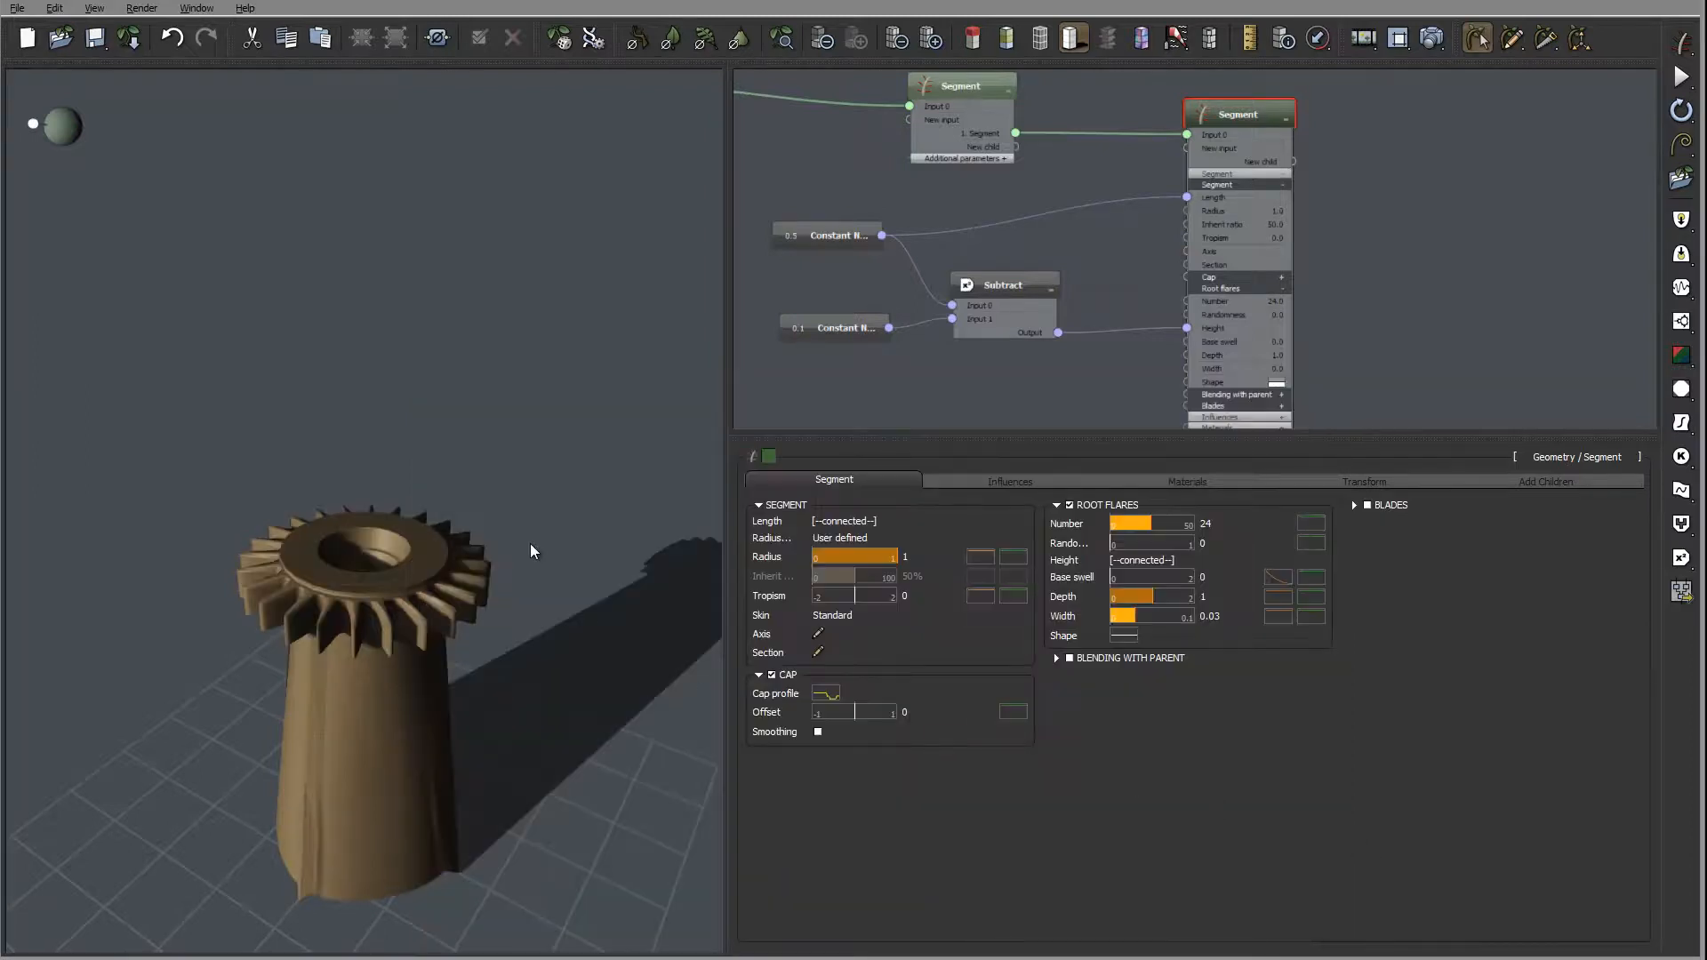
{"action": "left_click_drag", "start_coordinate": [530, 544], "coordinate": [569, 578]}
{"action": "left_click_drag", "start_coordinate": [408, 537], "coordinate": [1408, 352]}
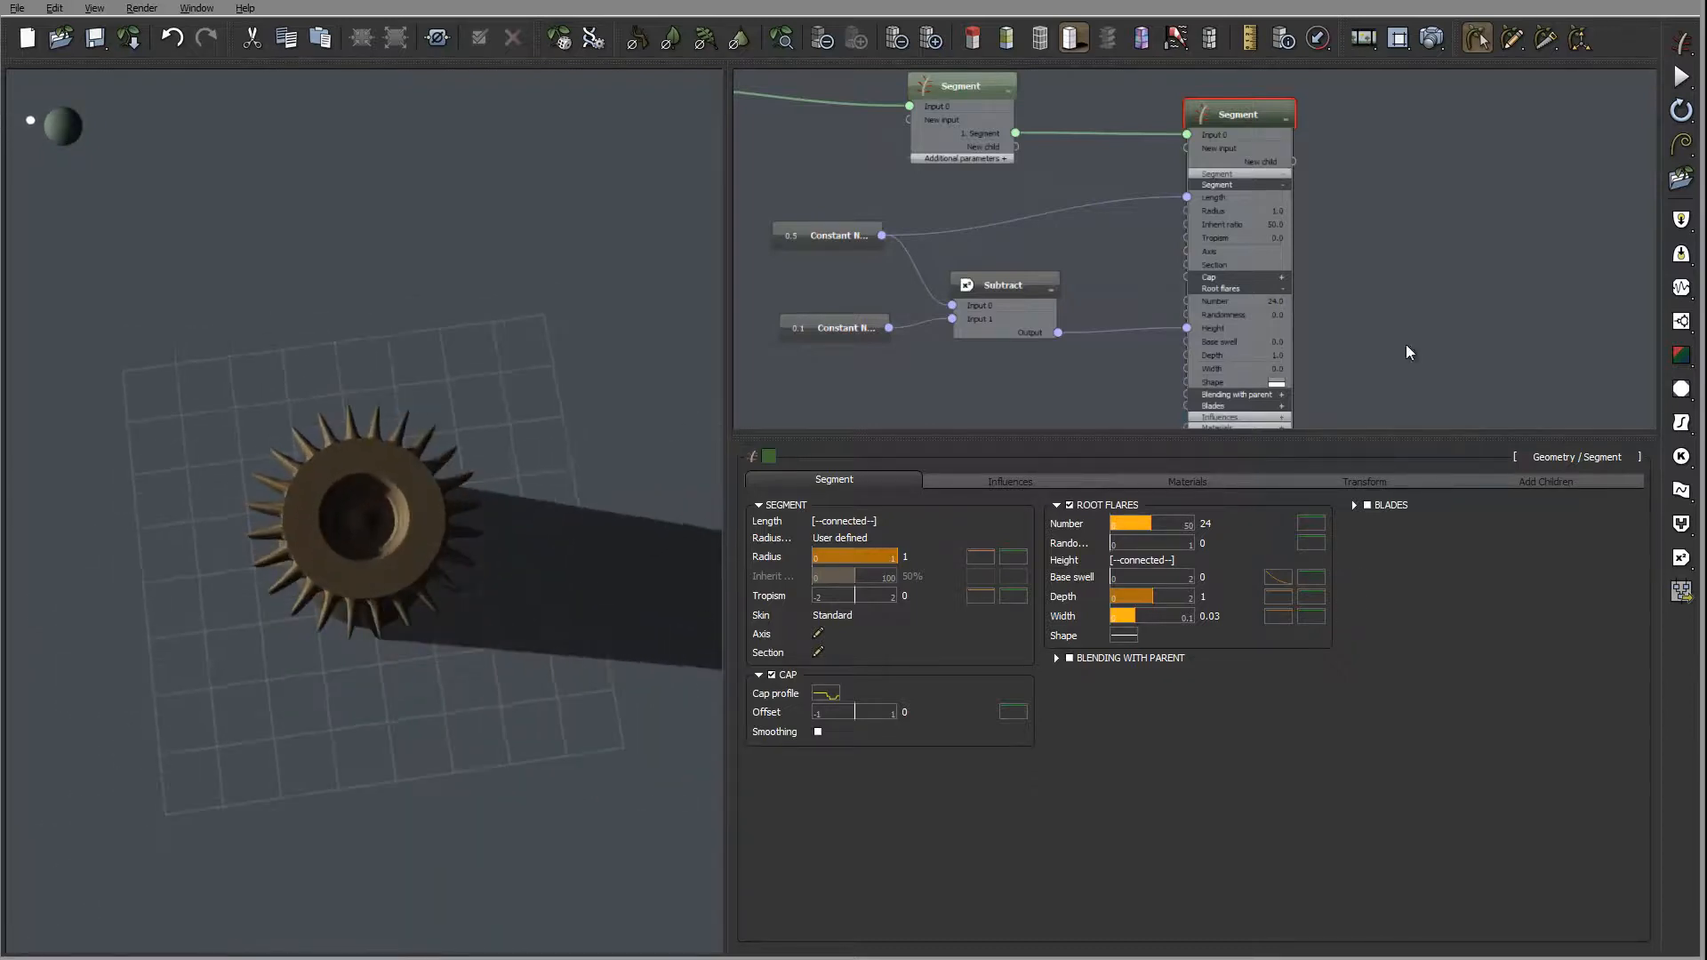
{"action": "left_click_drag", "start_coordinate": [474, 462], "coordinate": [493, 495]}
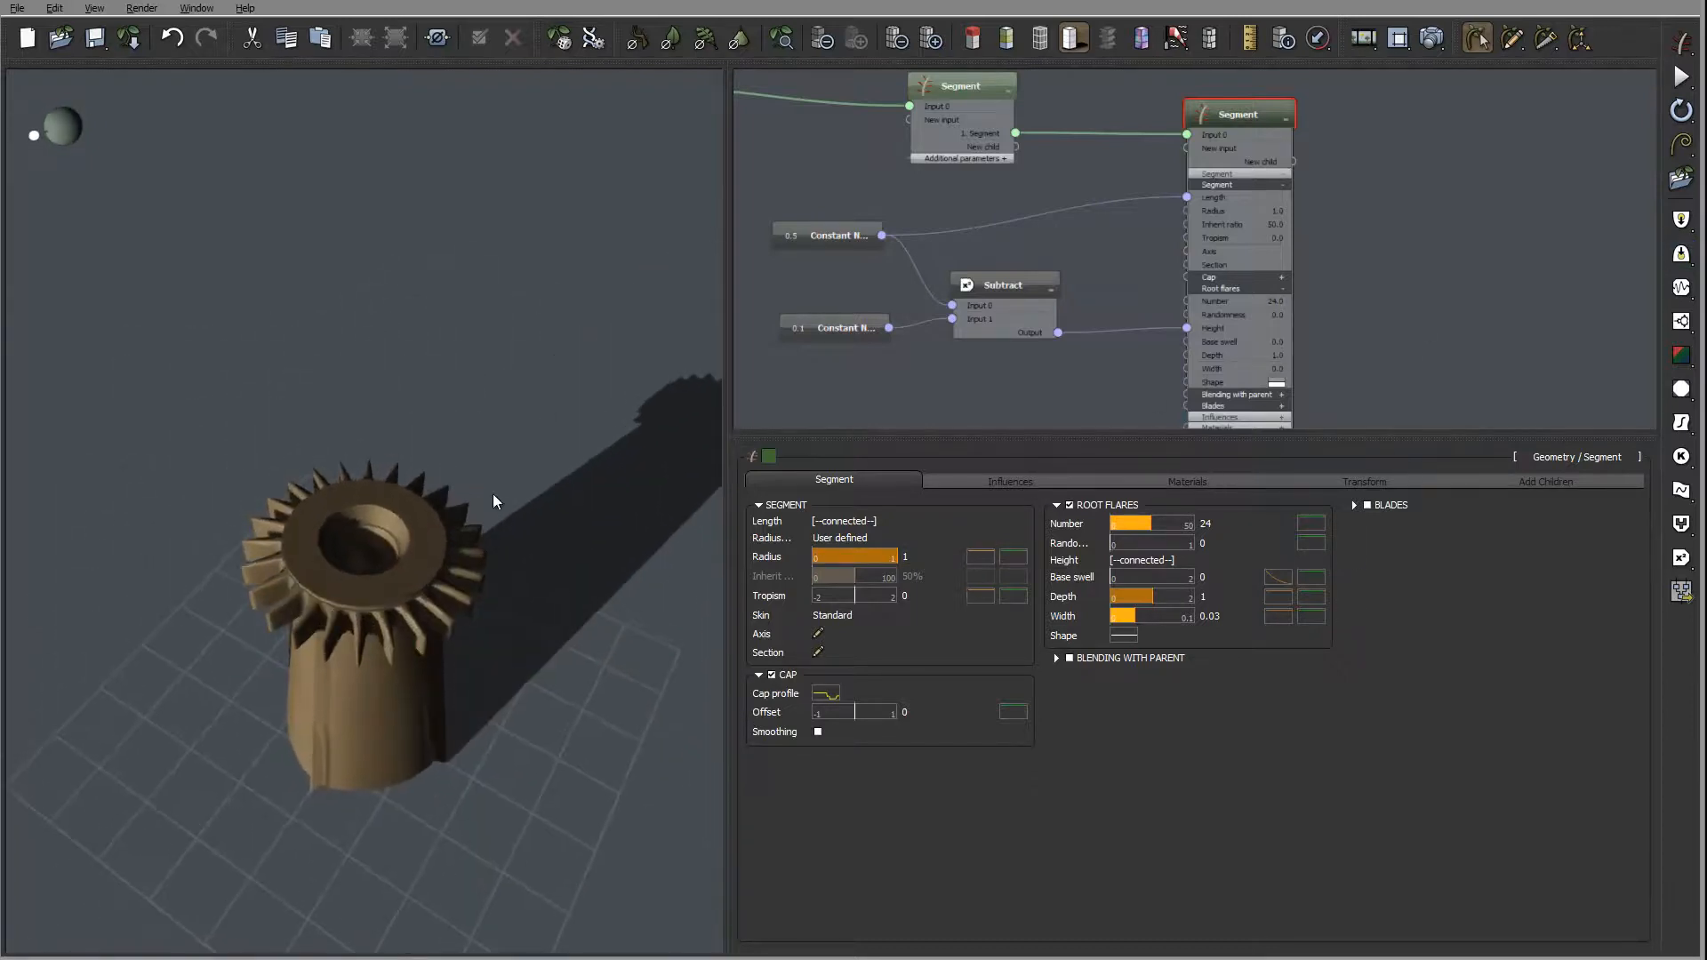
{"action": "left_click_drag", "start_coordinate": [425, 557], "coordinate": [480, 374]}
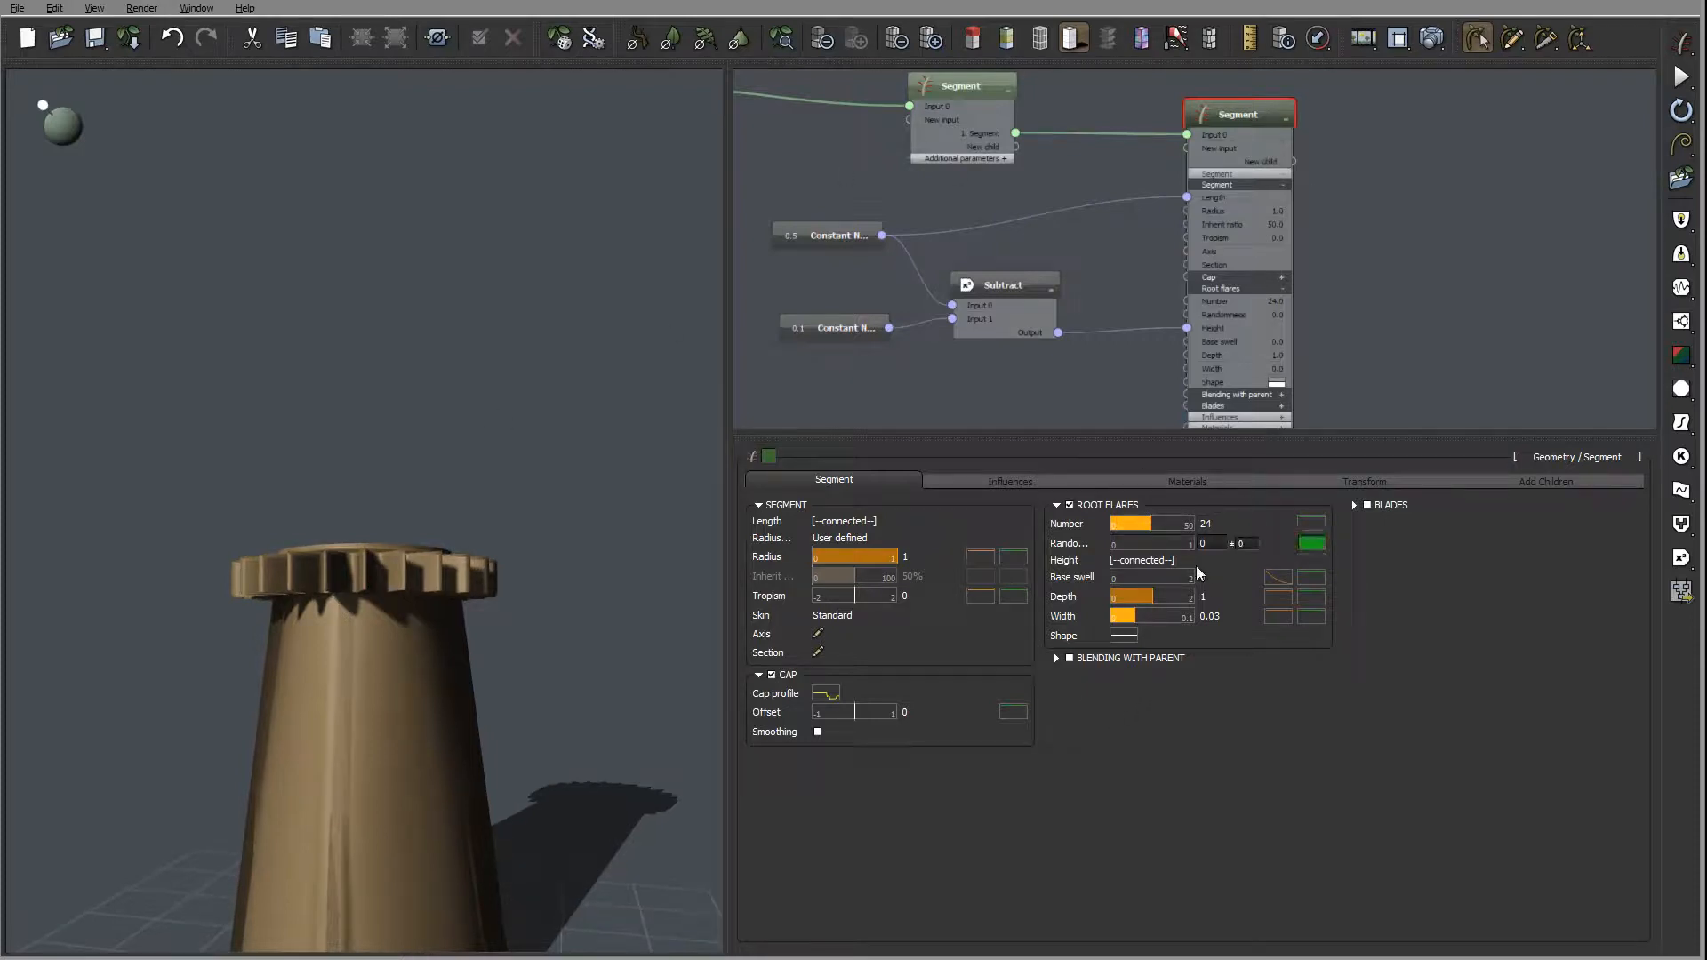
{"action": "left_click_drag", "start_coordinate": [396, 574], "coordinate": [281, 599]}
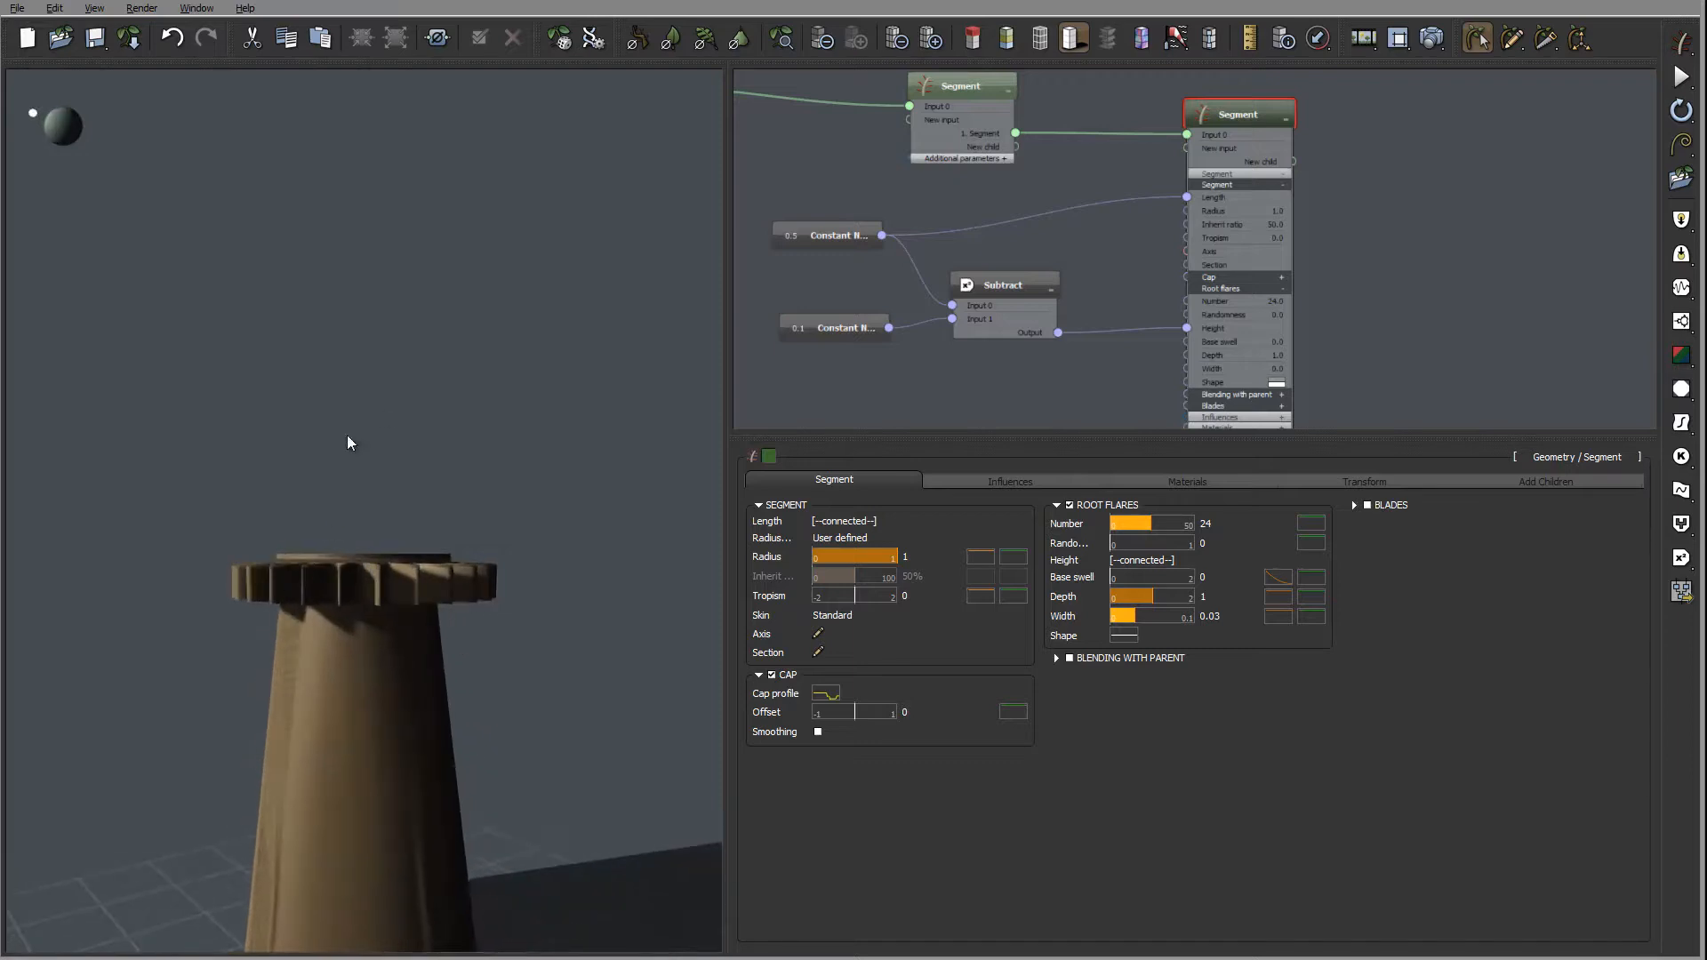
{"action": "left_click_drag", "start_coordinate": [347, 442], "coordinate": [353, 582]}
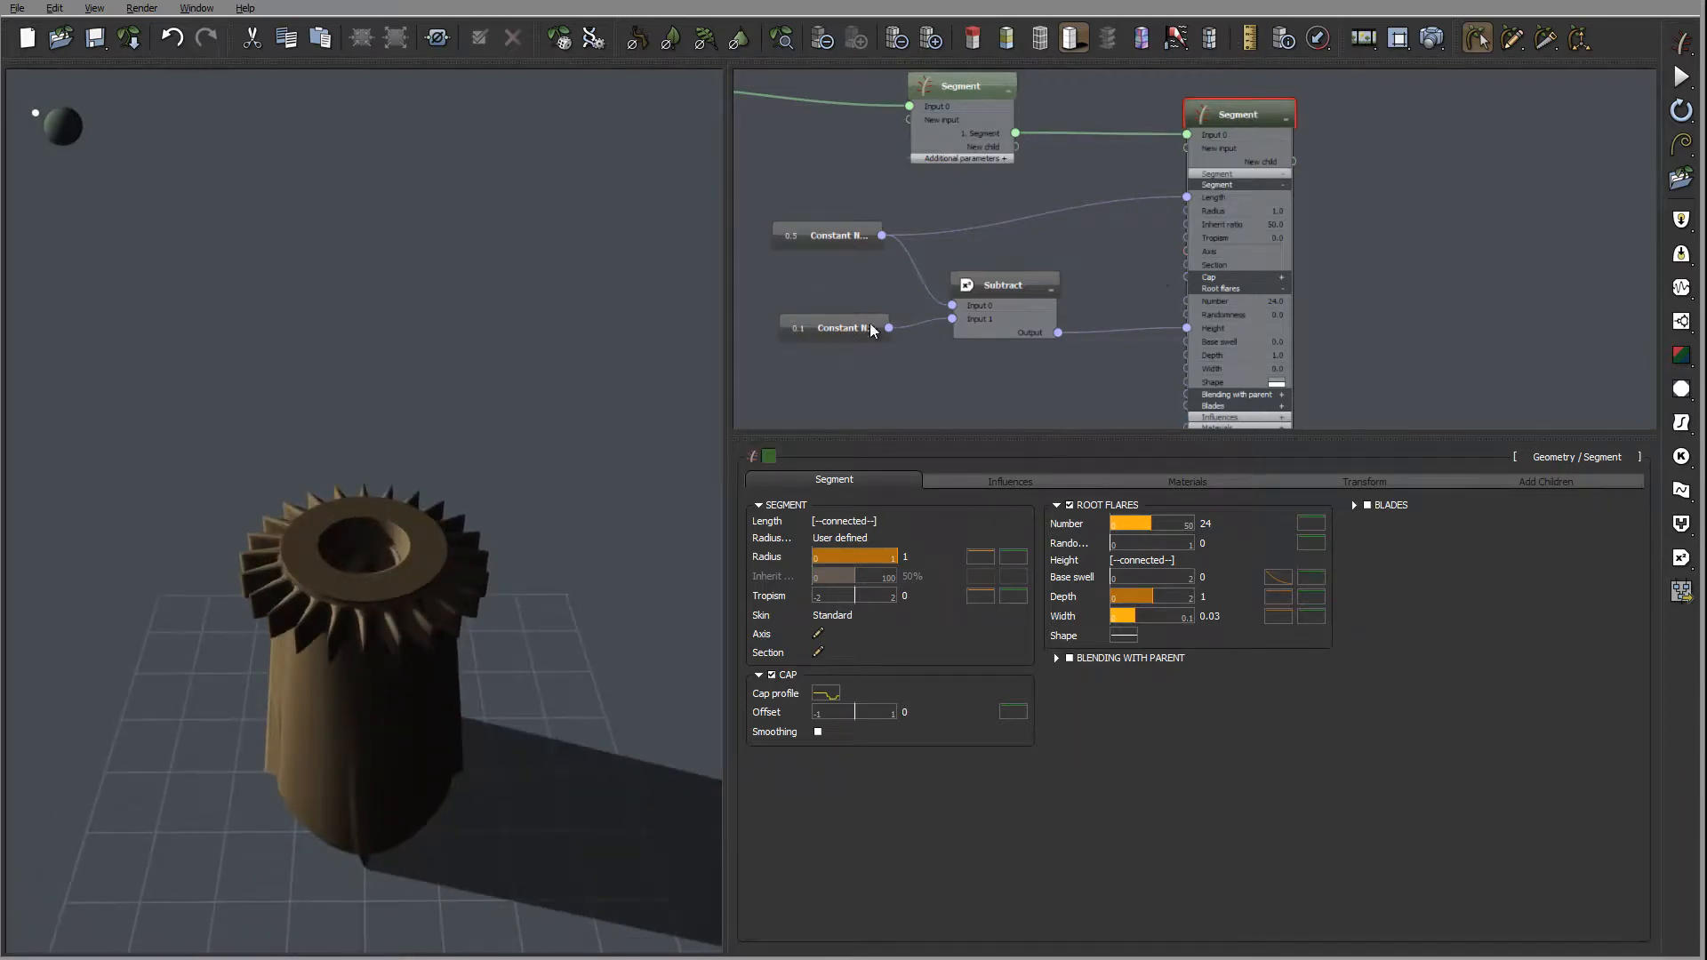
- Set the constant number driving the child segment's length to 2 and inspect the lengthened ring
{"action": "left_click", "coordinate": [851, 236]}
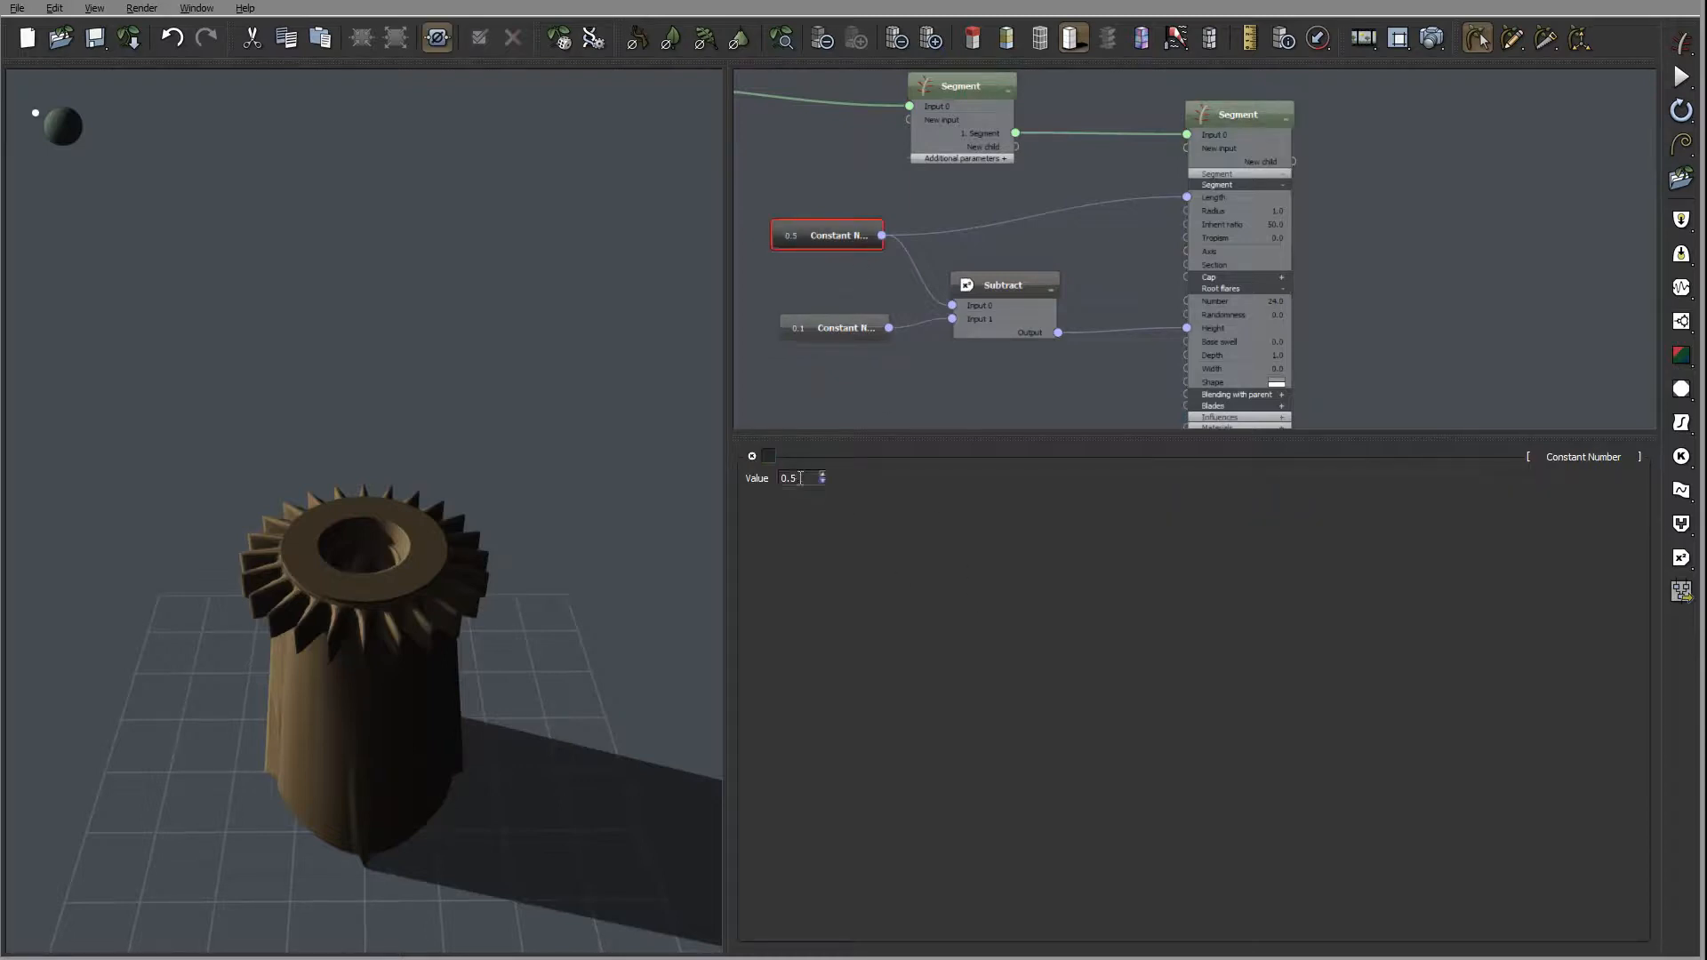
{"action": "double_click", "coordinate": [800, 479]}
{"action": "type", "text": "2"}
{"action": "key", "text": "Return"}
{"action": "right_click_drag", "start_coordinate": [407, 525], "coordinate": [400, 410]}
{"action": "right_click_drag", "start_coordinate": [368, 516], "coordinate": [230, 456]}
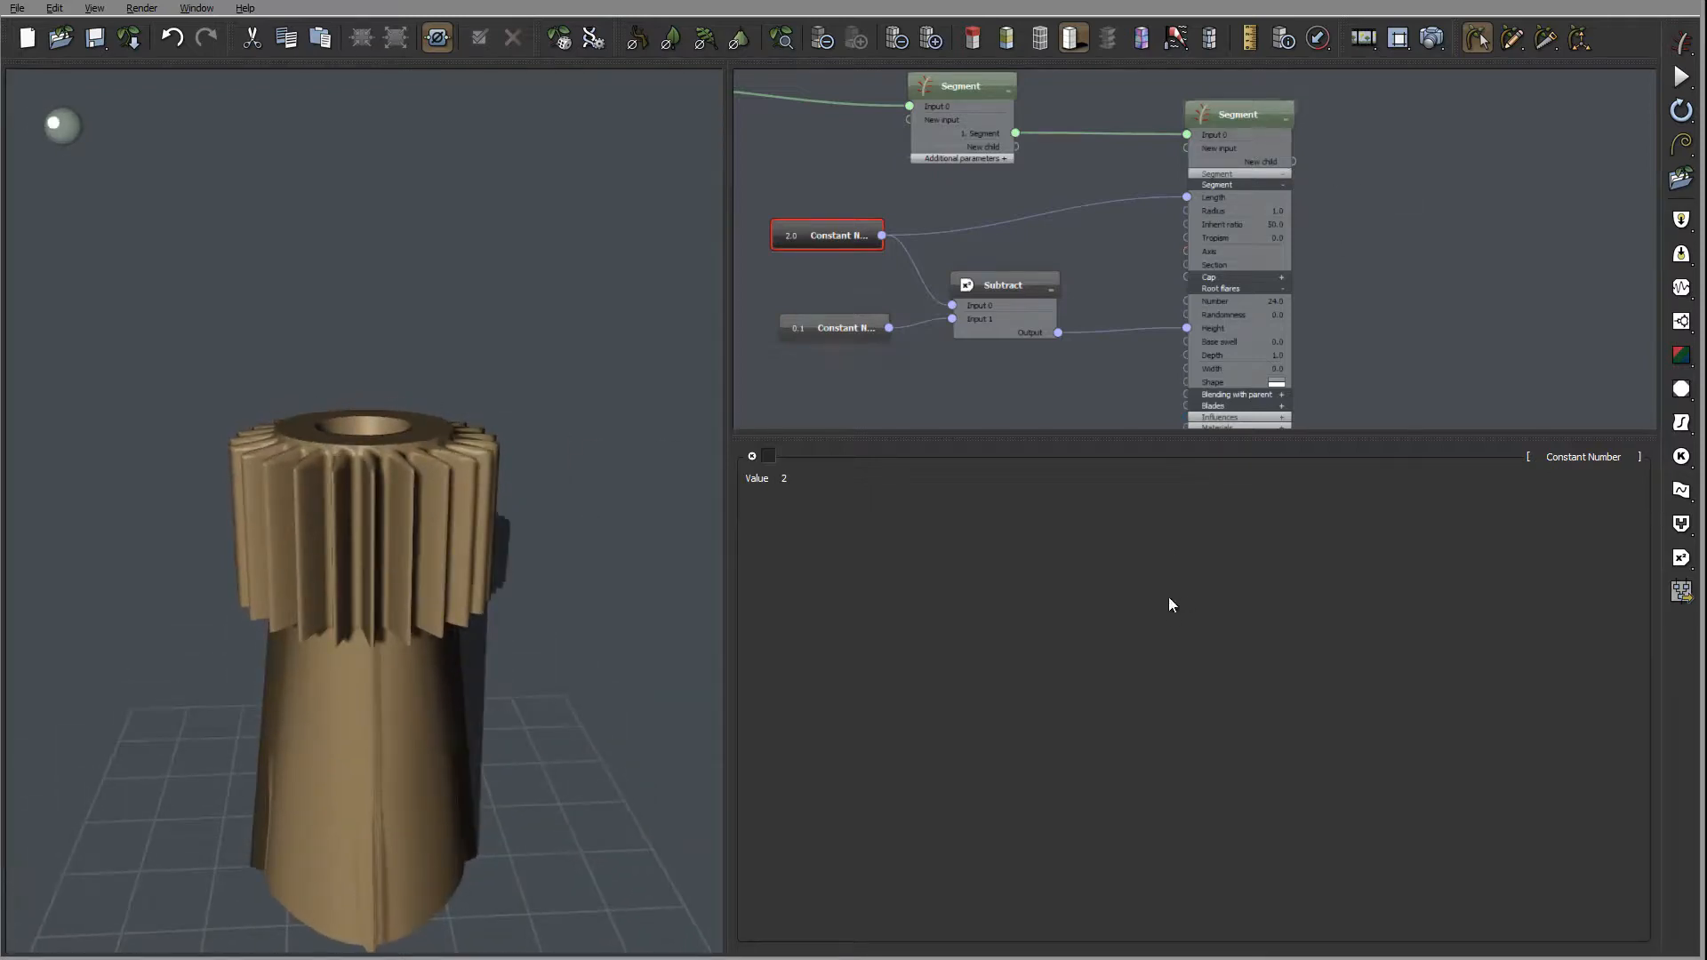
- Set the child segment's root flare base swell to 0.5 and inspect the flared teeth from above
{"action": "left_click", "coordinate": [1237, 115]}
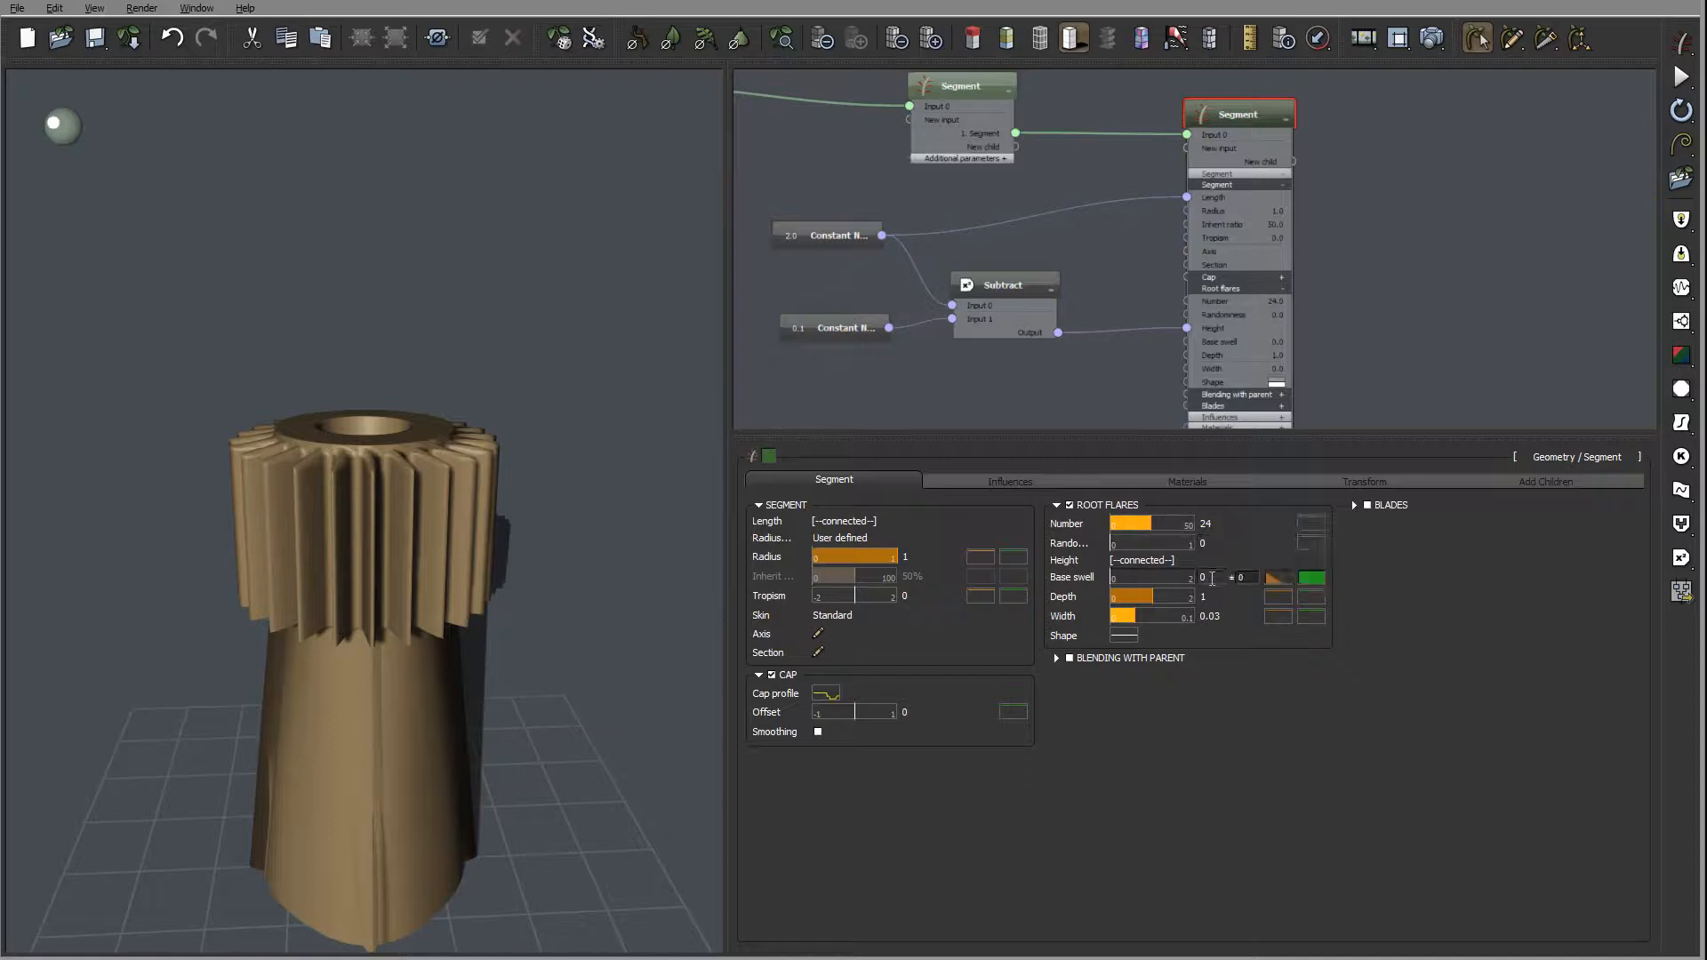
{"action": "double_click", "coordinate": [1212, 578]}
{"action": "type", "text": ".5"}
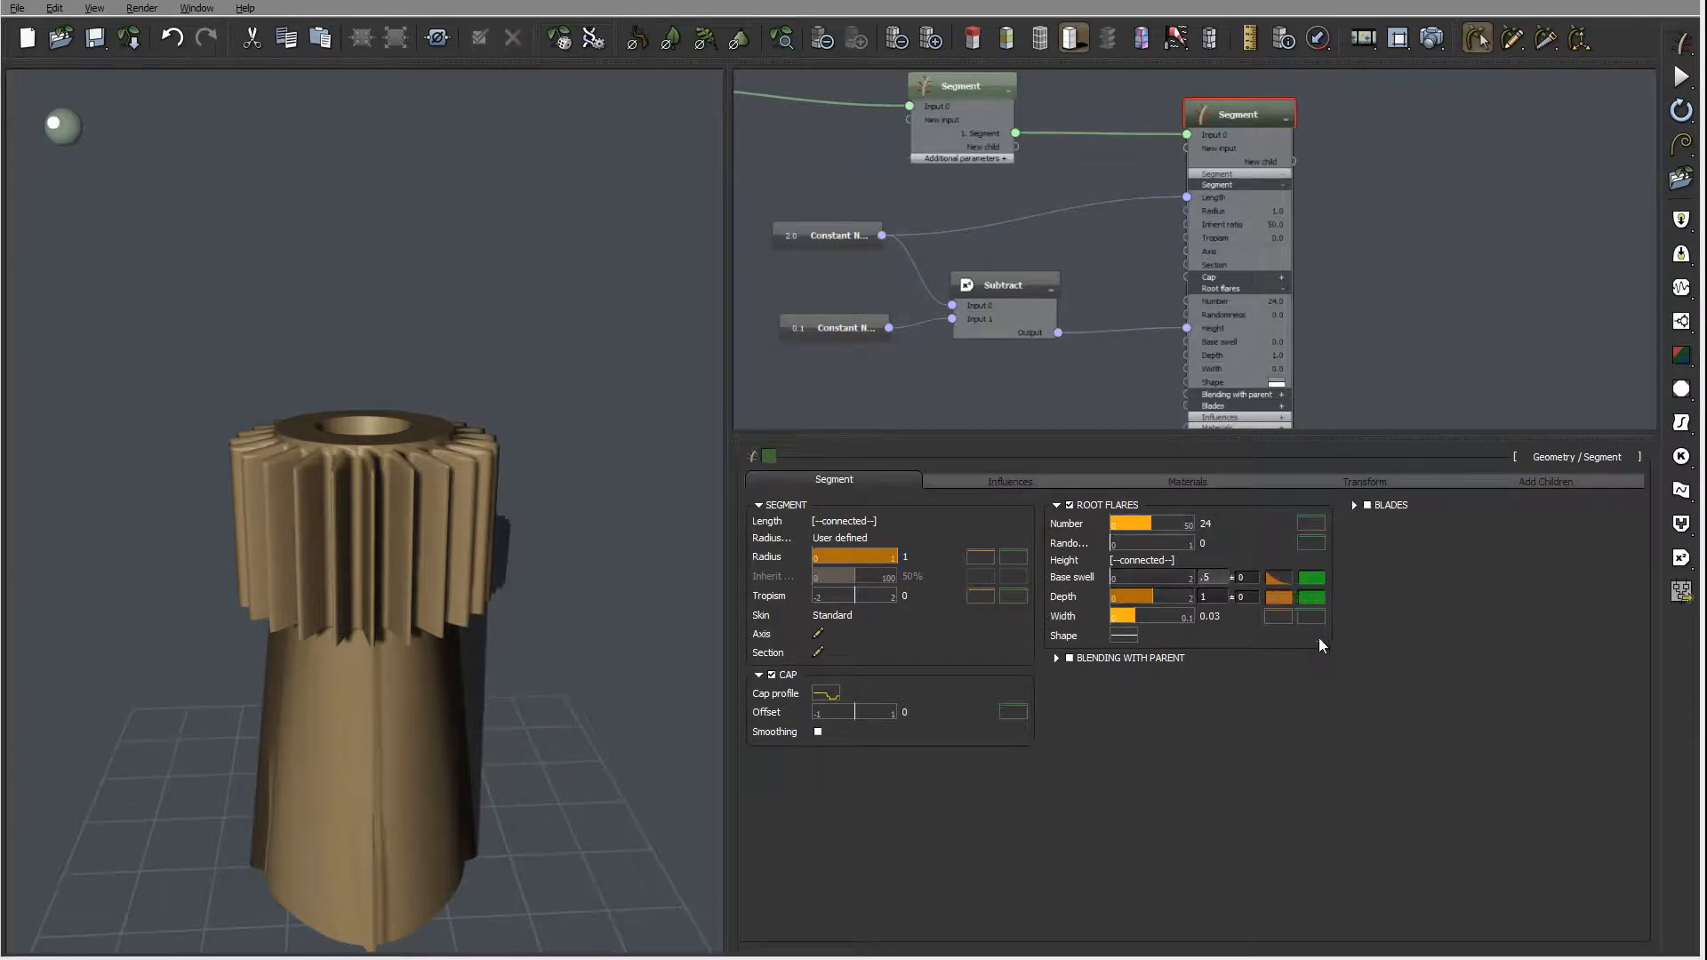
{"action": "key", "text": "Return"}
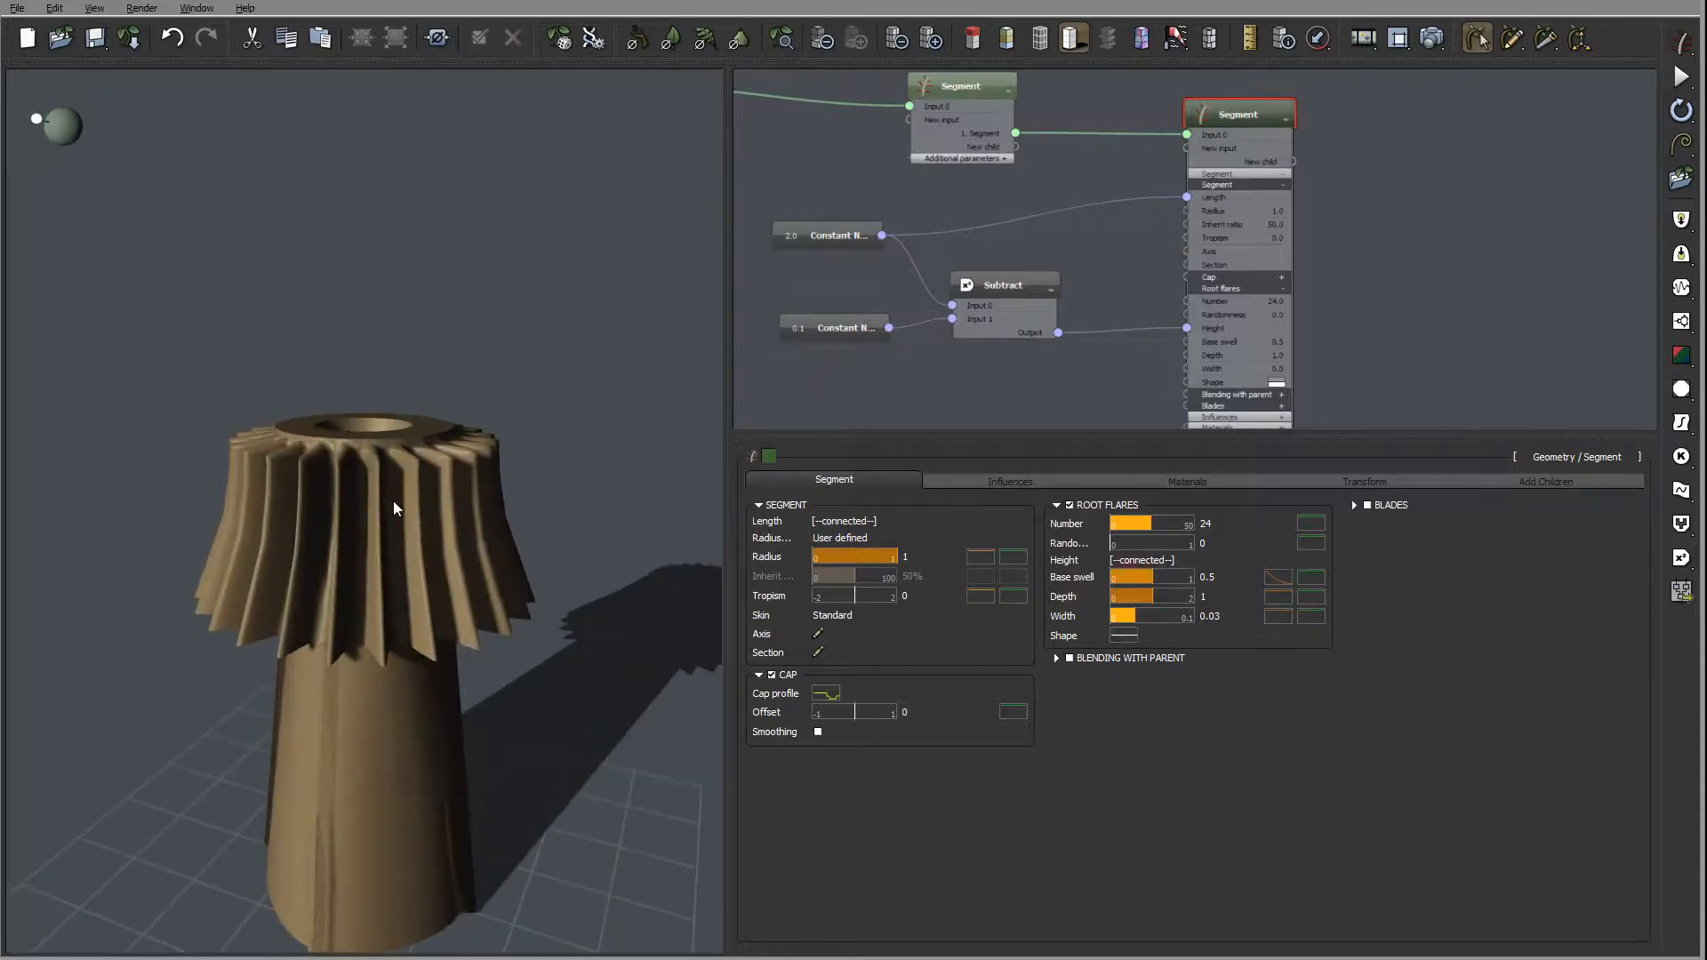
{"action": "left_click_drag", "start_coordinate": [397, 508], "coordinate": [316, 627]}
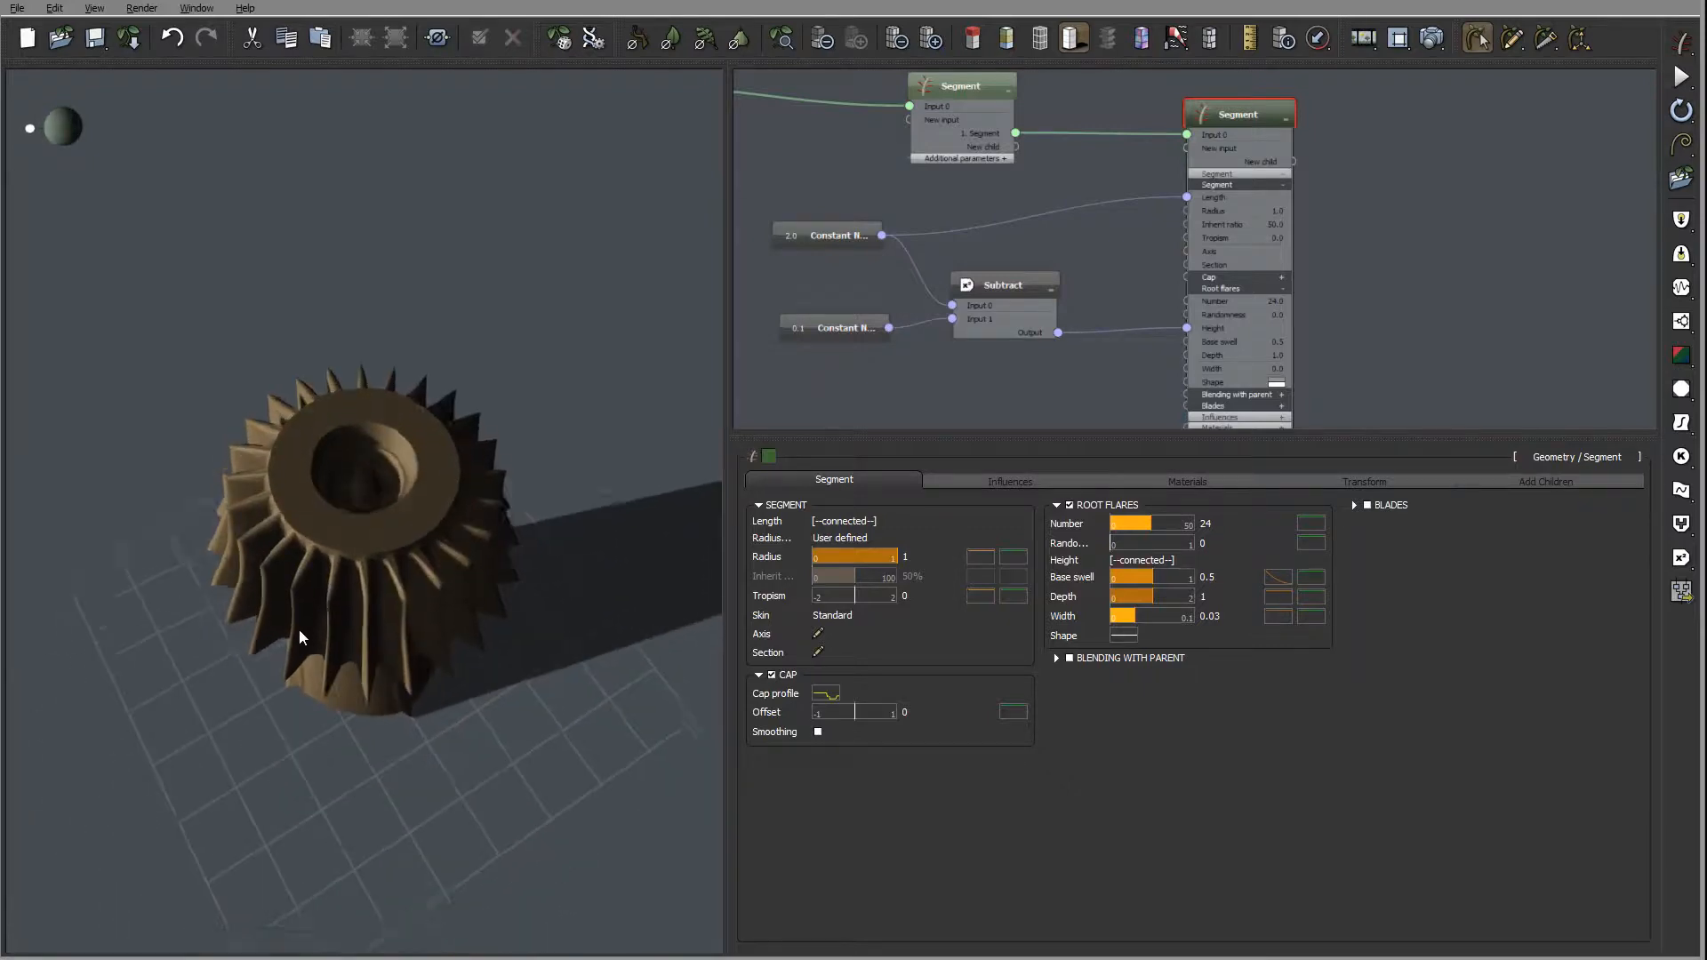
- Switch the base swell profile curve to linear and raise its end keypoint at X 1 to Y about 0.63
{"action": "left_click", "coordinate": [1278, 575]}
{"action": "left_click", "coordinate": [1300, 584]}
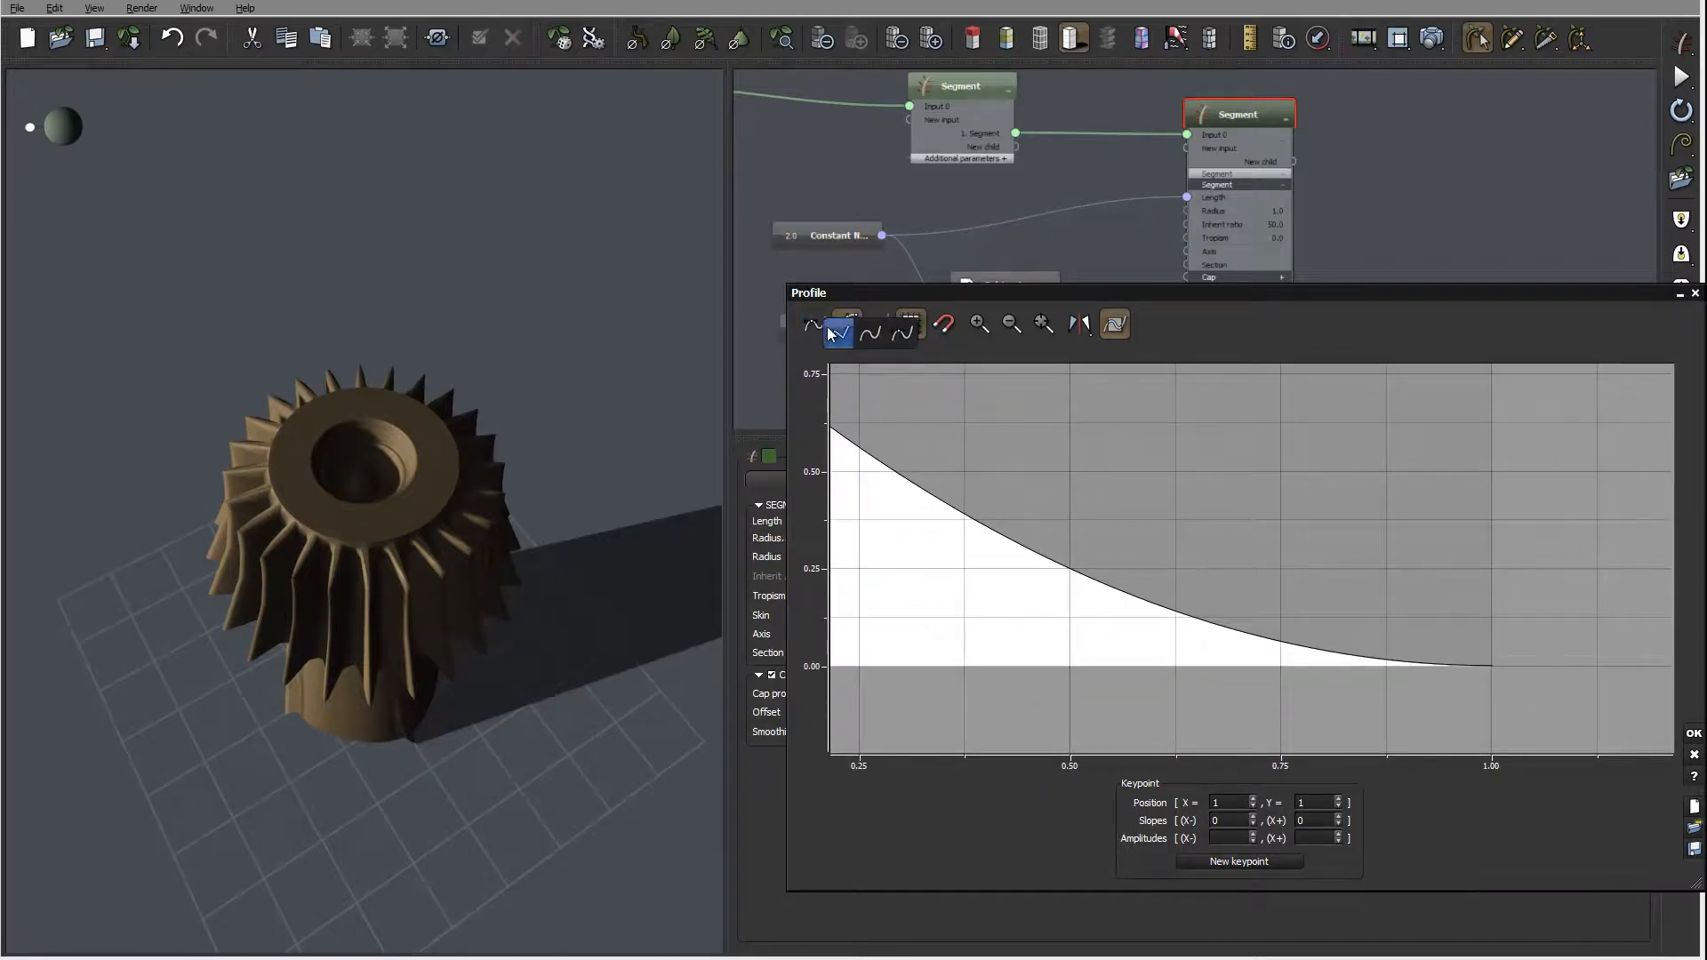
{"action": "left_click", "coordinate": [815, 325]}
{"action": "left_click_drag", "start_coordinate": [1493, 668], "coordinate": [1512, 423]}
{"action": "left_click_drag", "start_coordinate": [620, 596], "coordinate": [272, 504]}
{"action": "left_click_drag", "start_coordinate": [1098, 581], "coordinate": [1010, 564]}
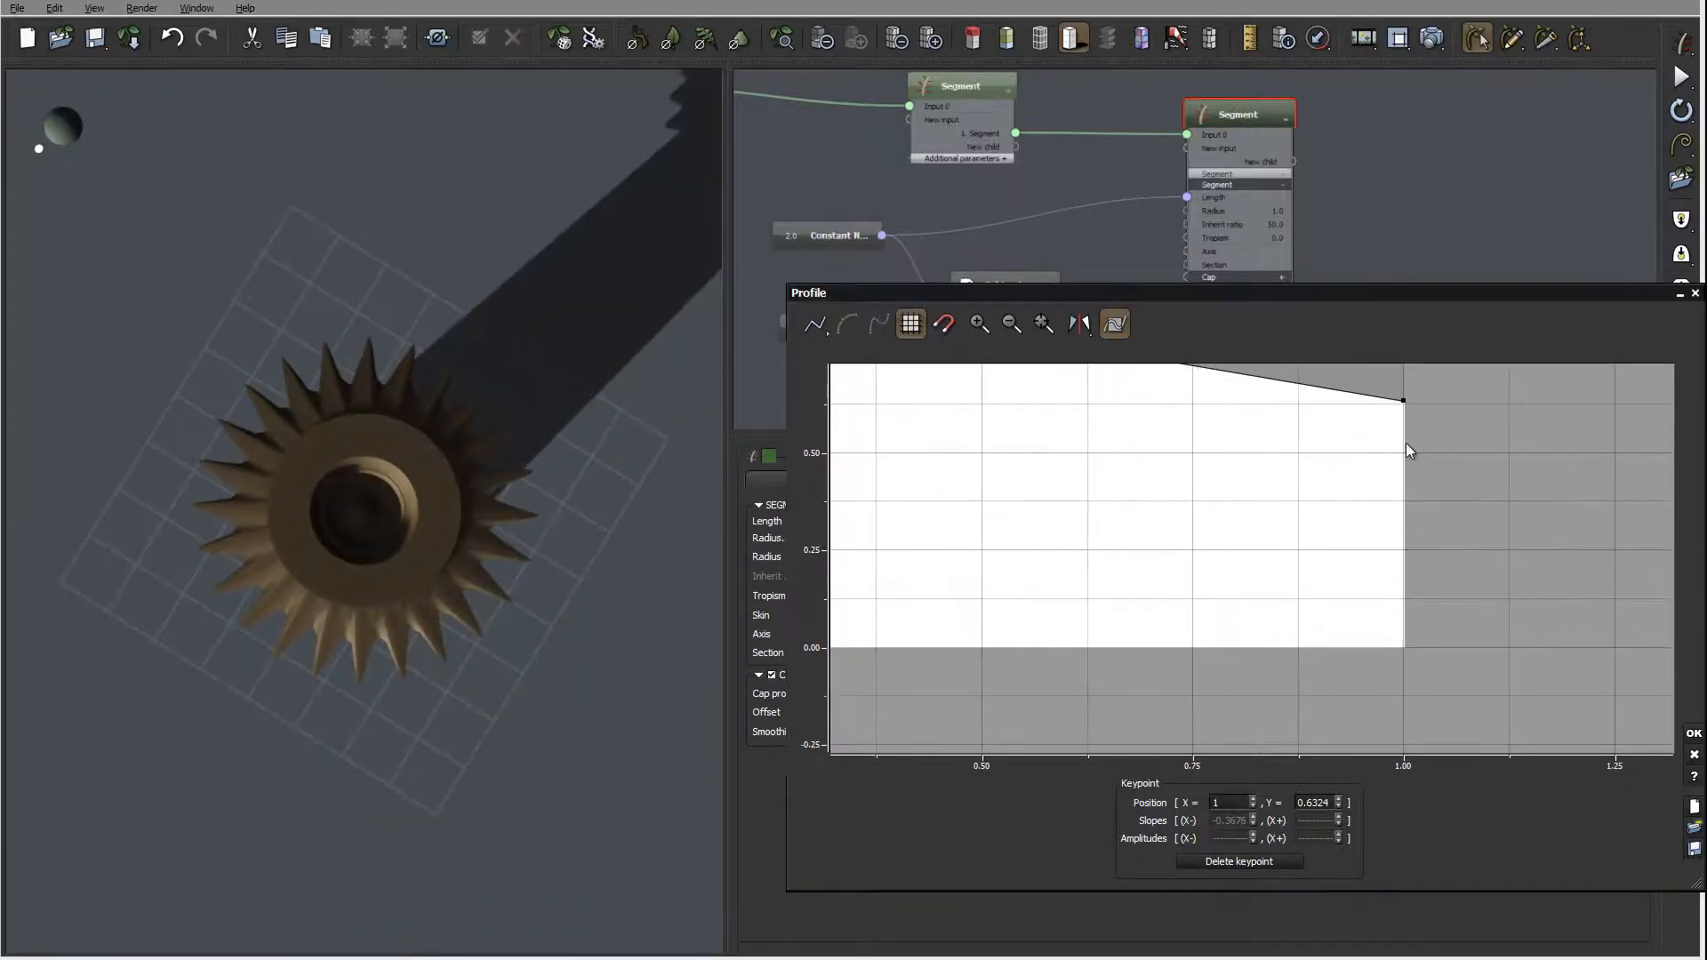
- Add a keypoint to the base swell profile at about X 0.21, Y 0.56 and inspect the teeth
{"action": "left_click_drag", "start_coordinate": [1352, 511], "coordinate": [1574, 617]}
{"action": "left_click_drag", "start_coordinate": [1217, 447], "coordinate": [969, 538]}
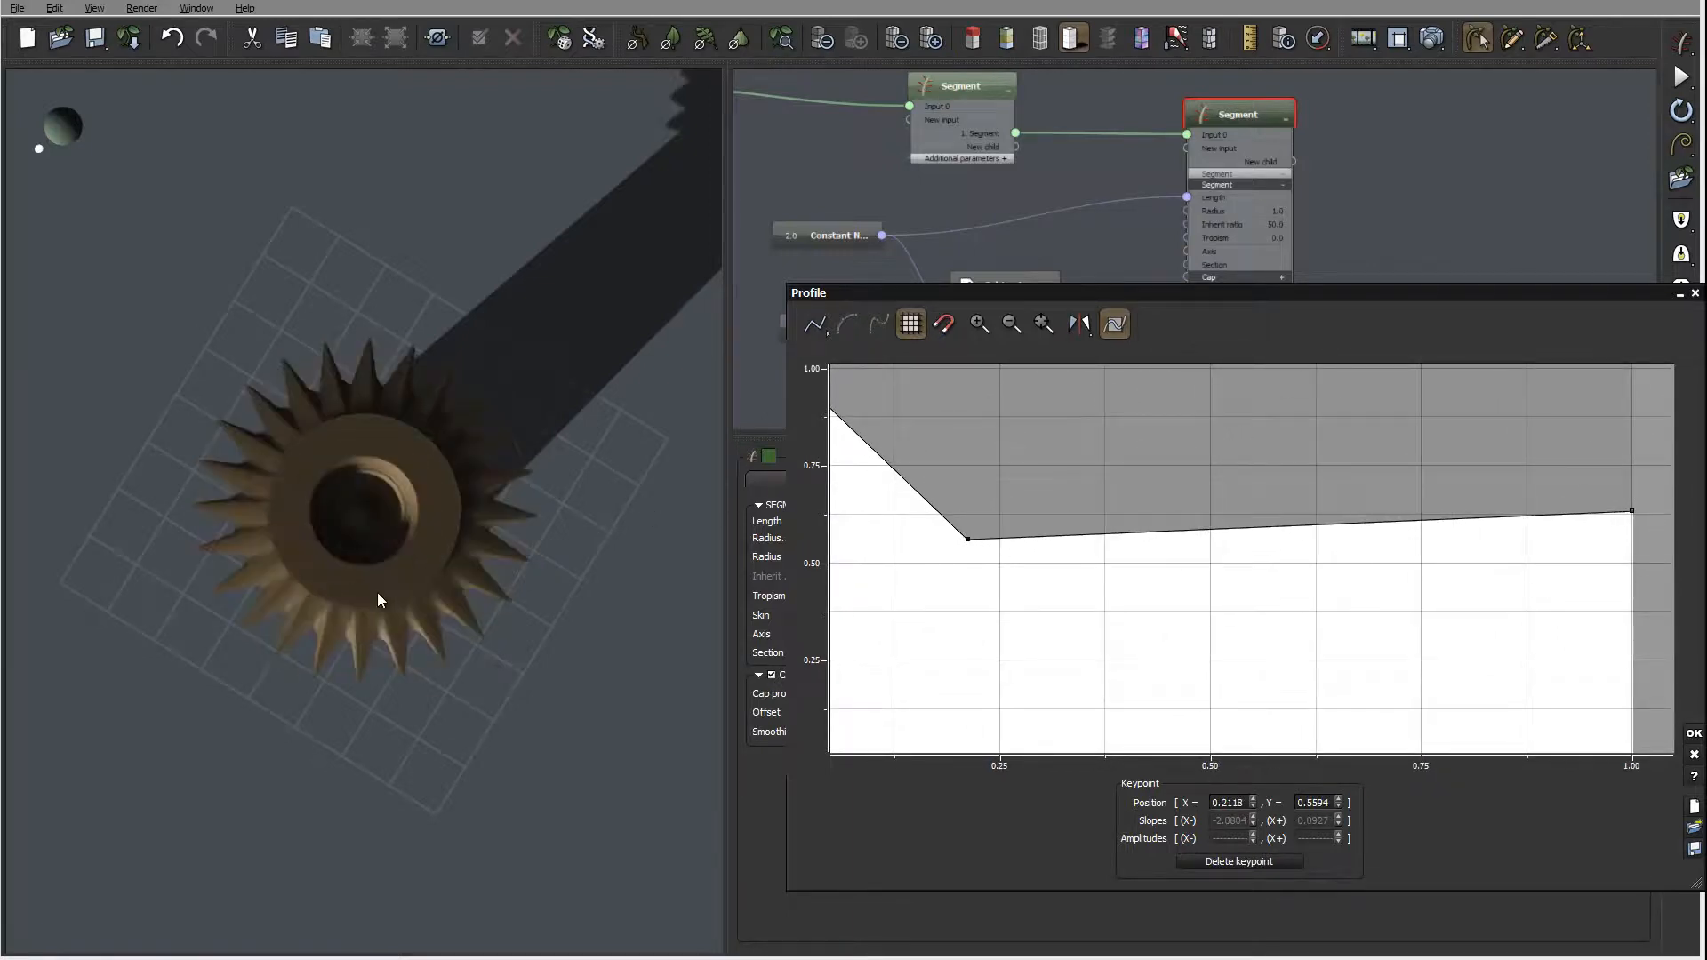
{"action": "left_click_drag", "start_coordinate": [382, 599], "coordinate": [418, 533]}
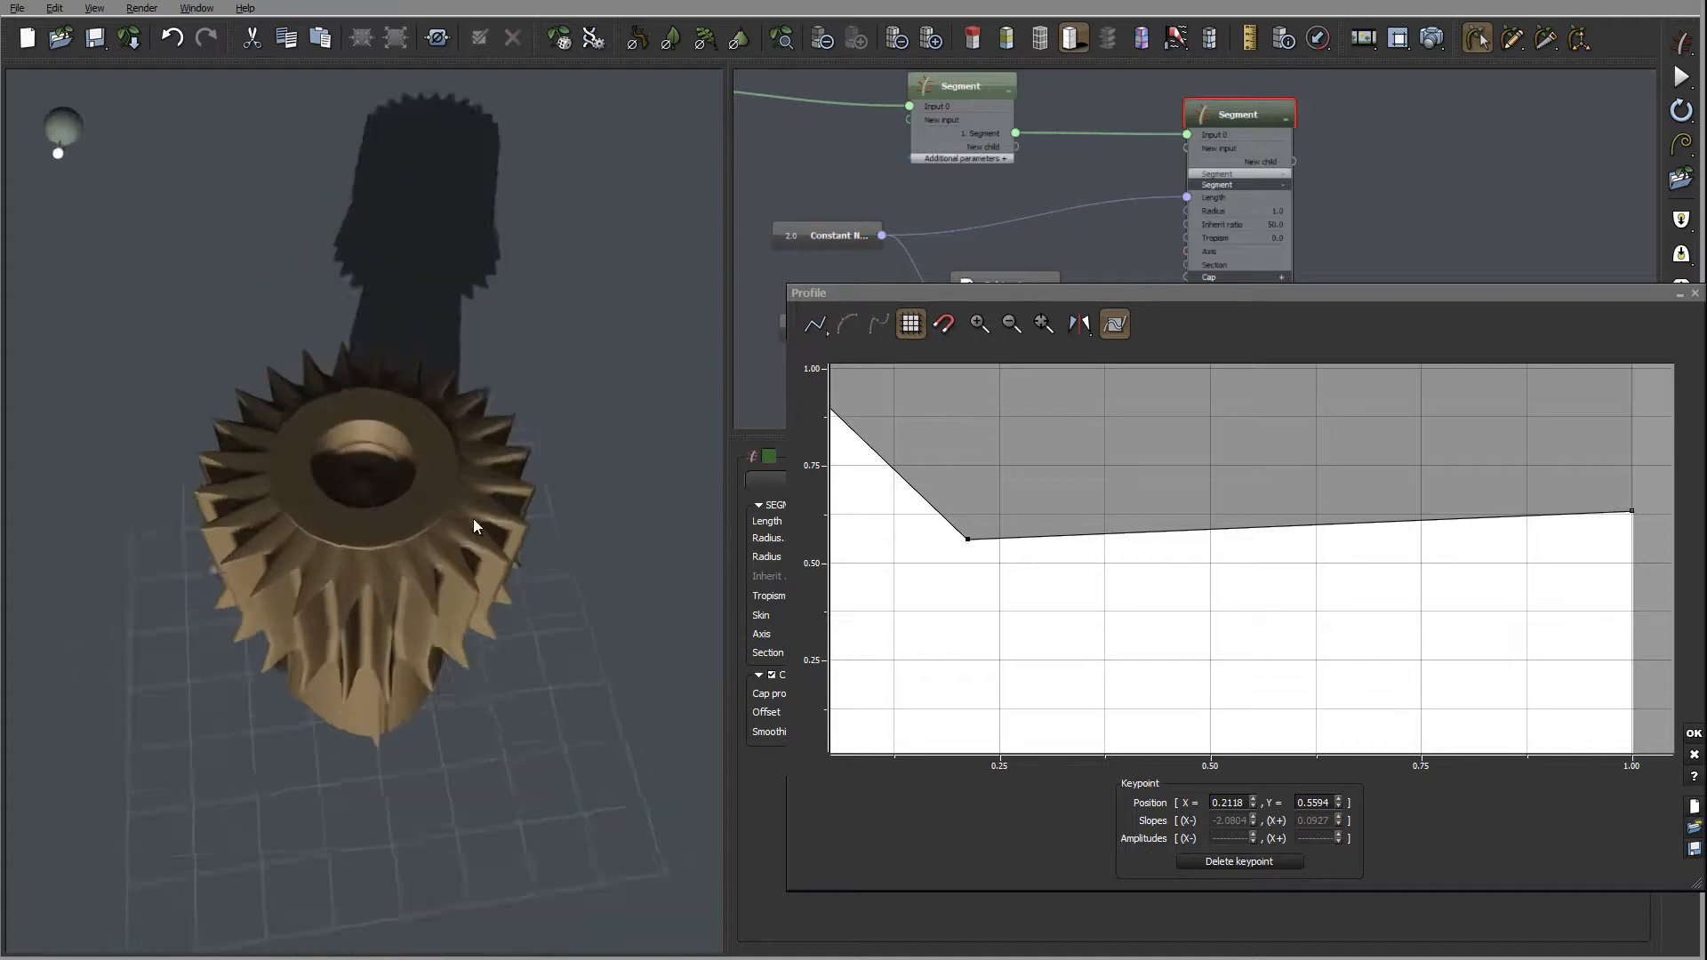
- Delete the base swell profile's middle keypoint, lower the end keypoint to Y about 0.01, apply the profile and inspect the teeth
{"action": "left_click_drag", "start_coordinate": [972, 560], "coordinate": [1238, 655]}
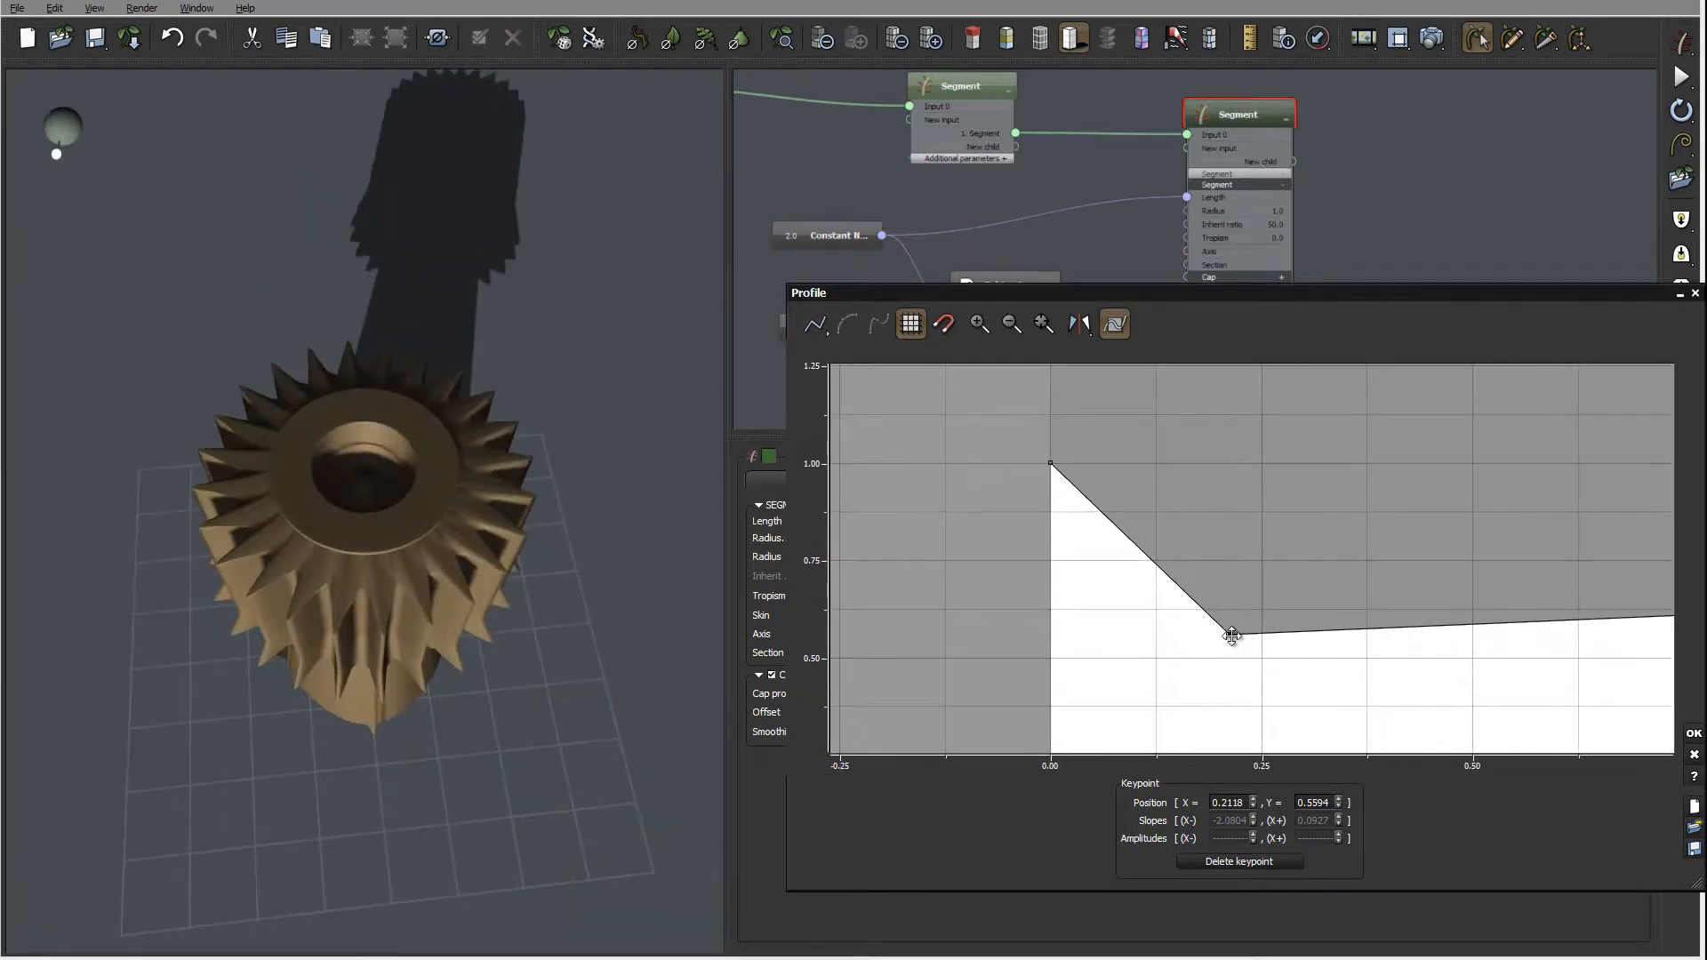
{"action": "key", "text": "Delete"}
{"action": "left_click_drag", "start_coordinate": [1360, 590], "coordinate": [1083, 381]}
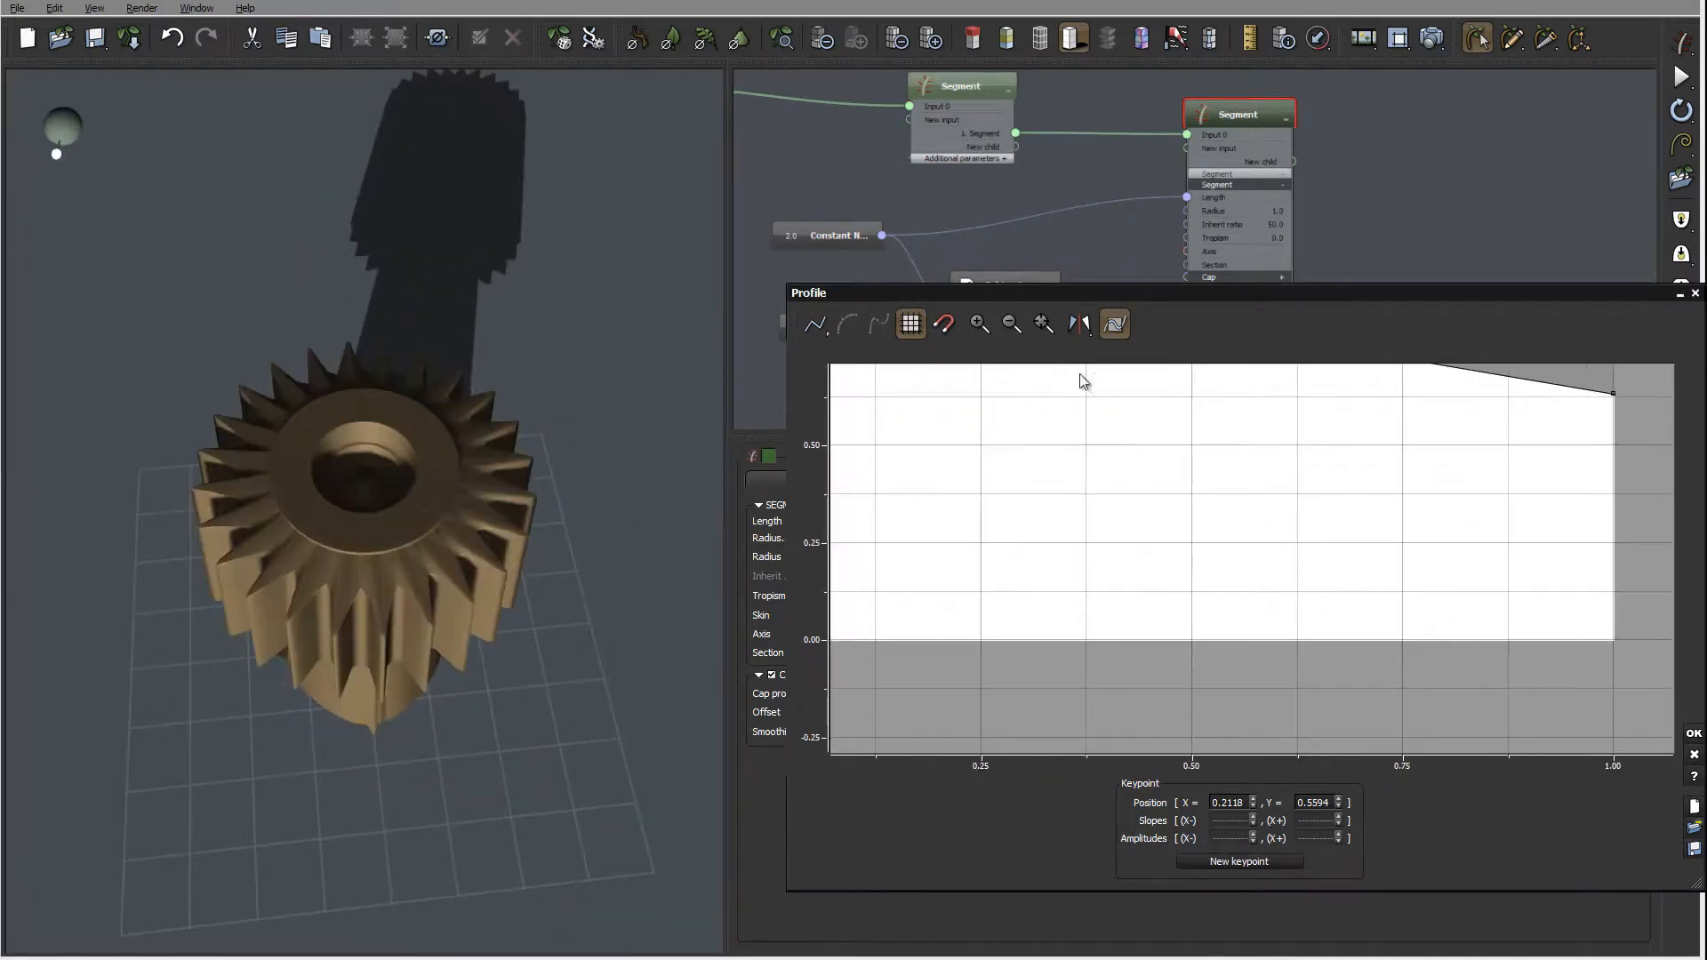
{"action": "left_click_drag", "start_coordinate": [1614, 393], "coordinate": [1626, 642]}
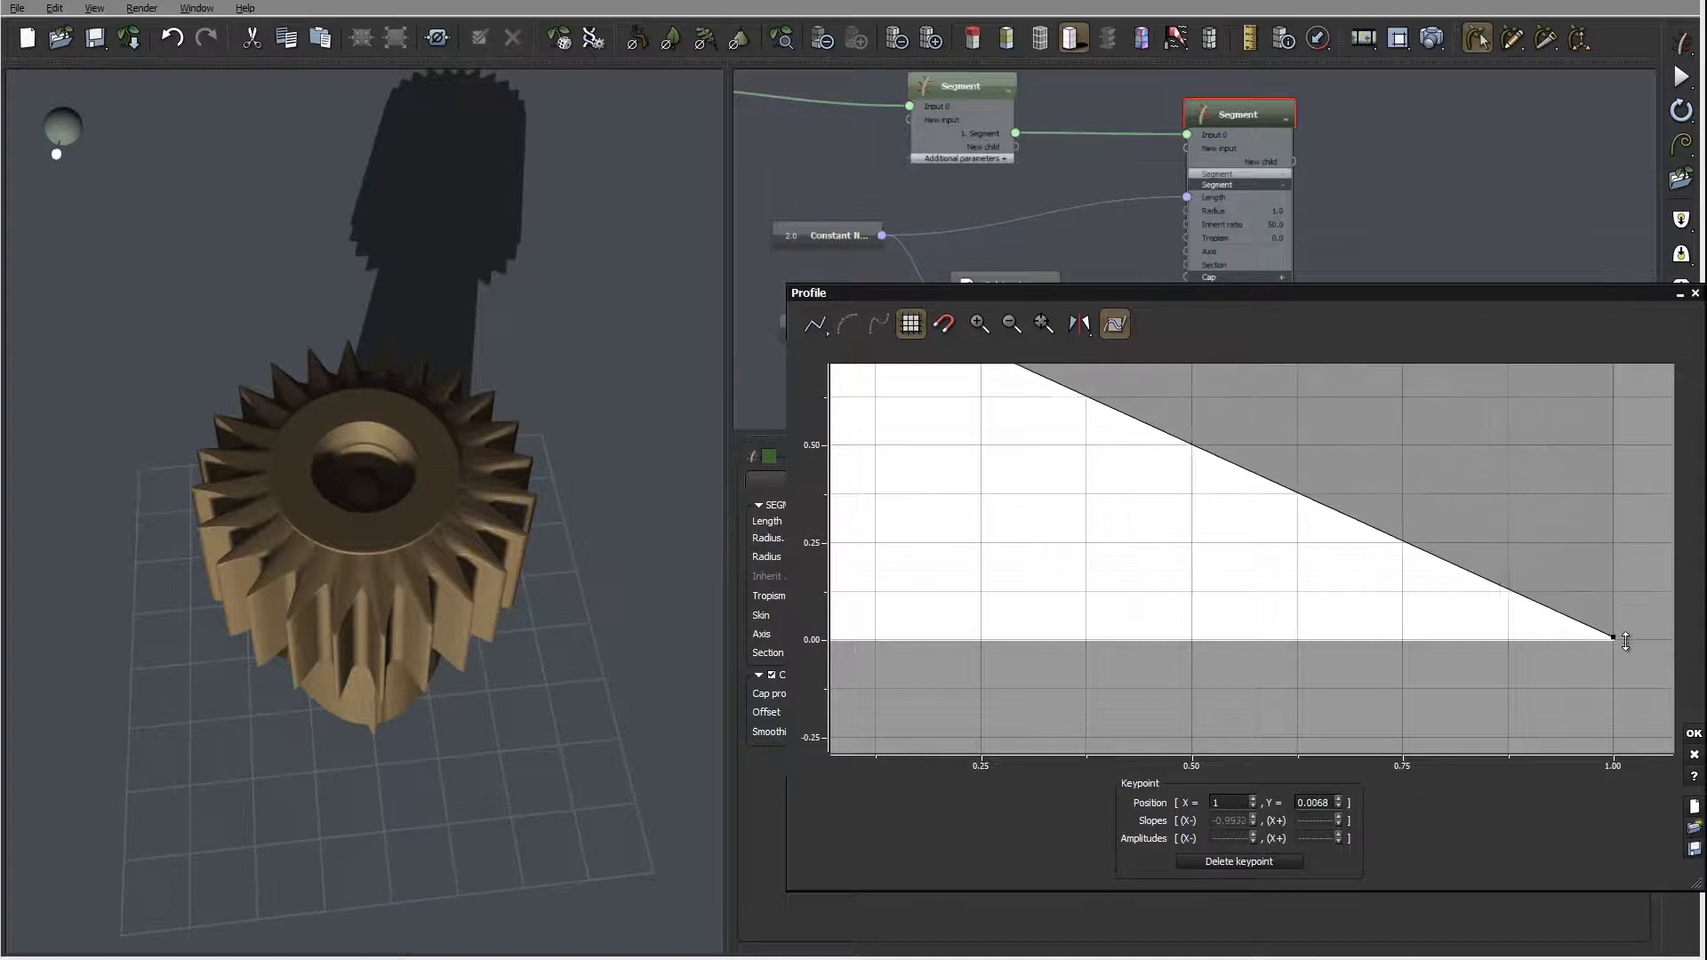
{"action": "left_click", "coordinate": [1694, 734]}
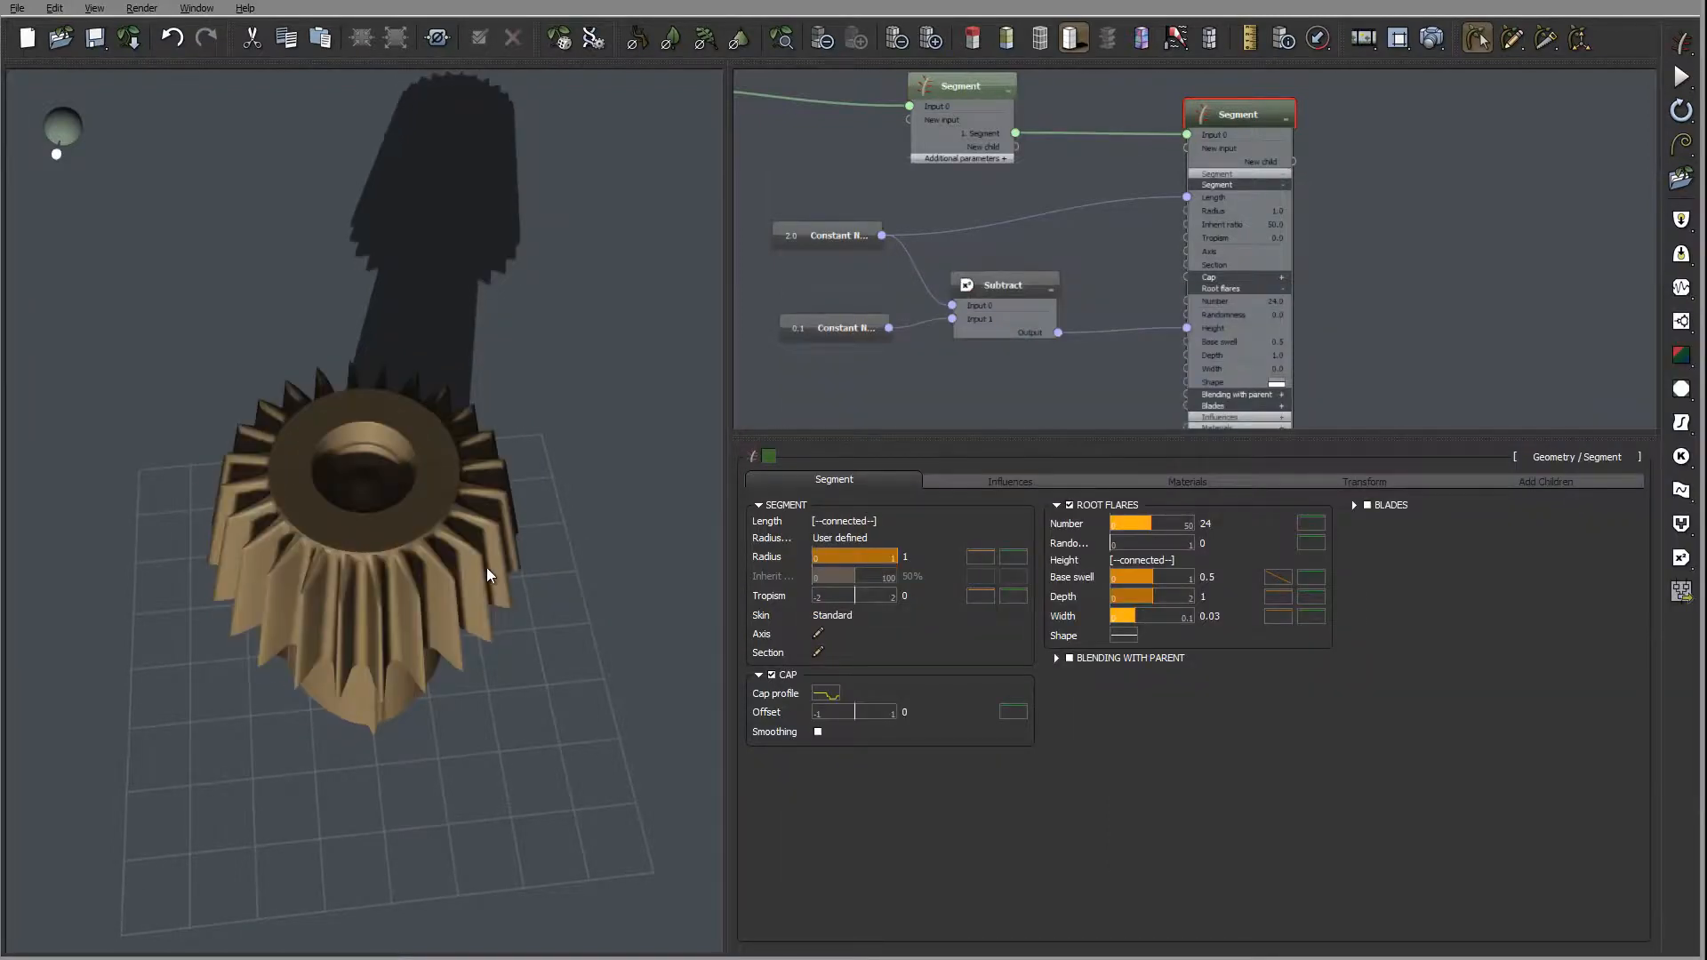
{"action": "left_click_drag", "start_coordinate": [488, 567], "coordinate": [341, 418]}
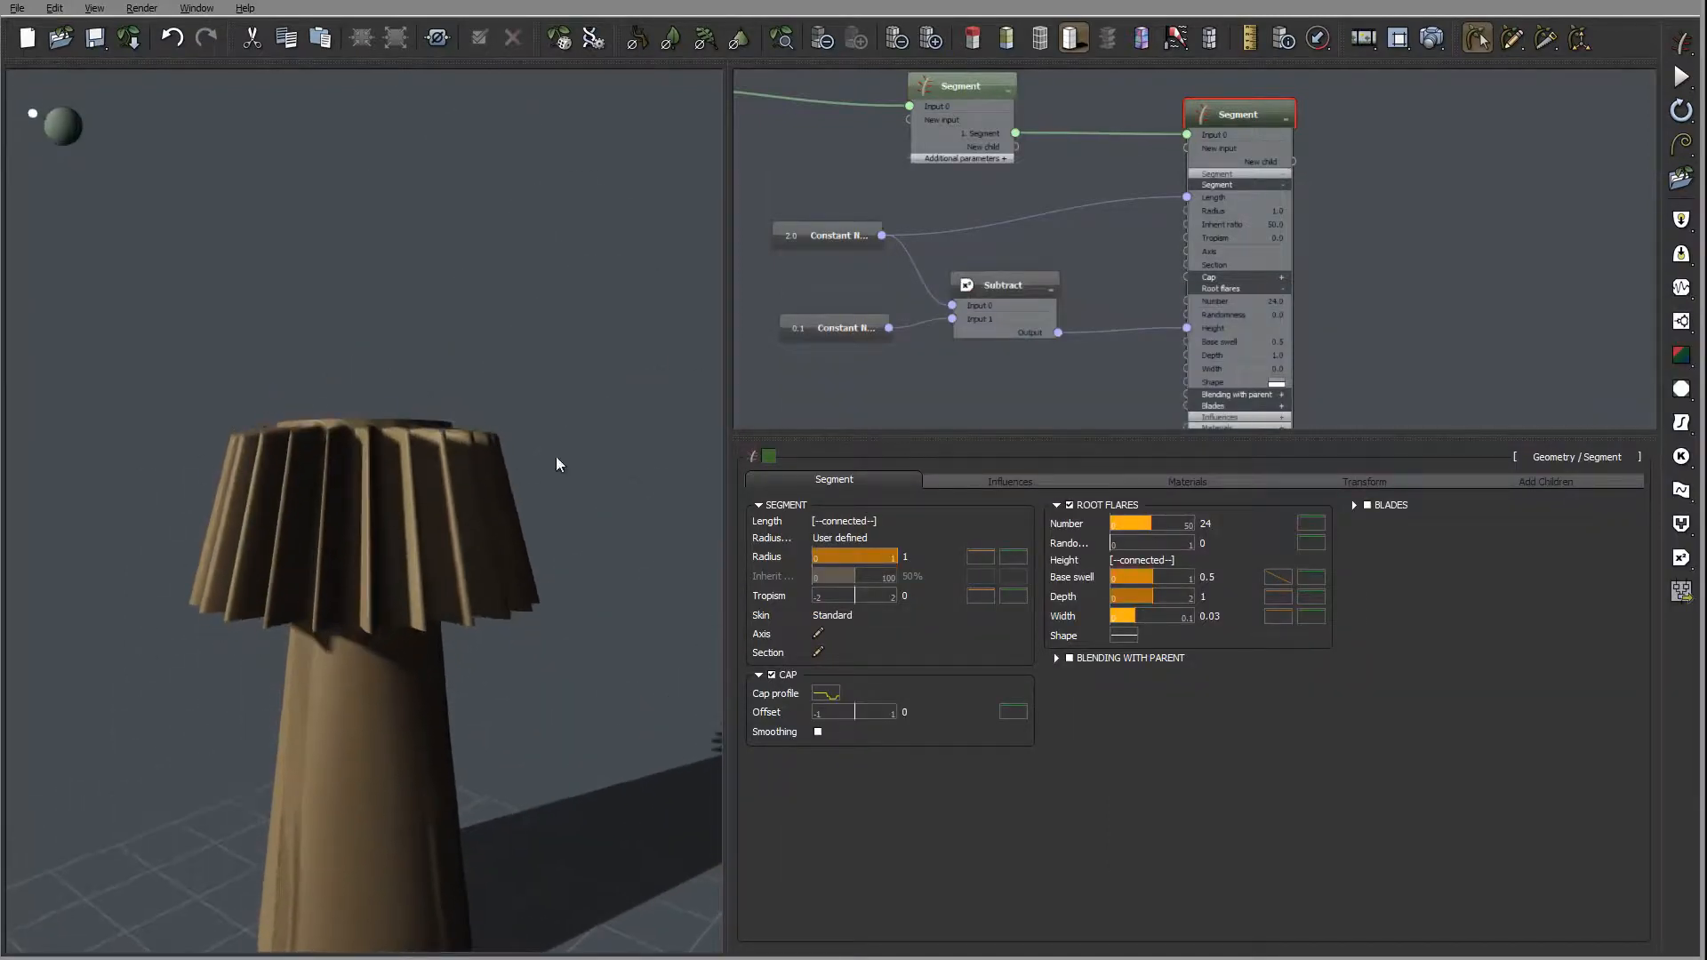
{"action": "left_click_drag", "start_coordinate": [557, 458], "coordinate": [425, 432]}
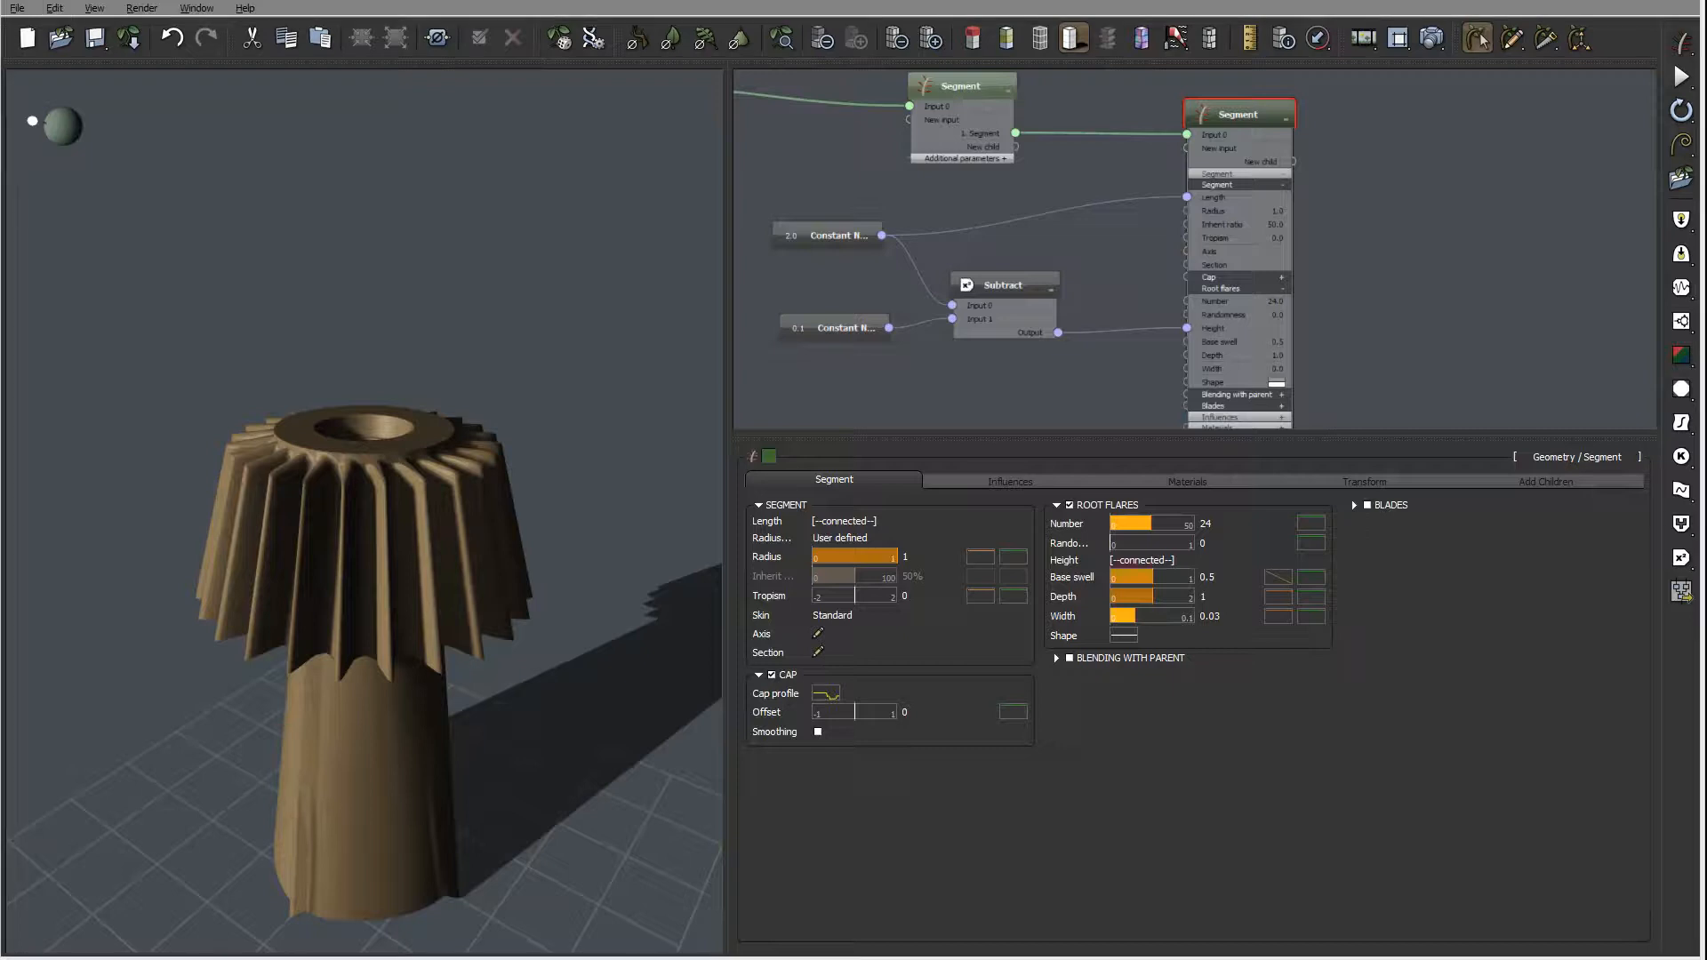
{"action": "left_click_drag", "start_coordinate": [255, 285], "coordinate": [387, 385]}
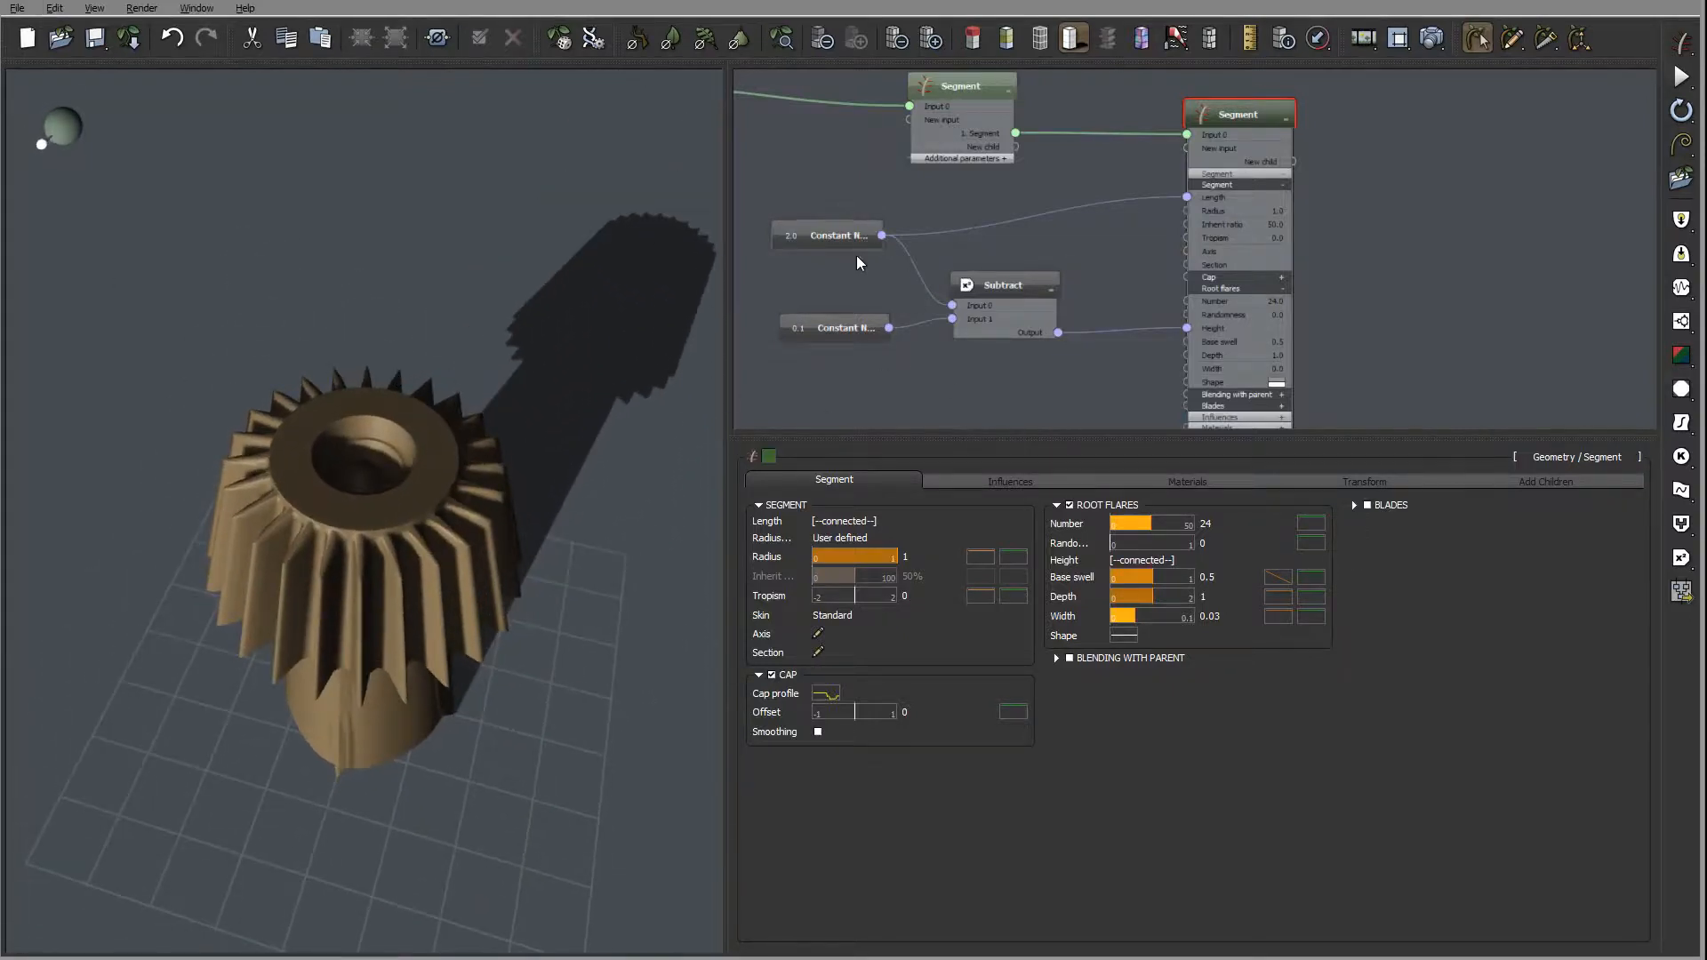
- Set the constant number driving the child segment's length to 0.5 and inspect the shortened ring
{"action": "left_click", "coordinate": [852, 243]}
{"action": "left_click", "coordinate": [800, 476]}
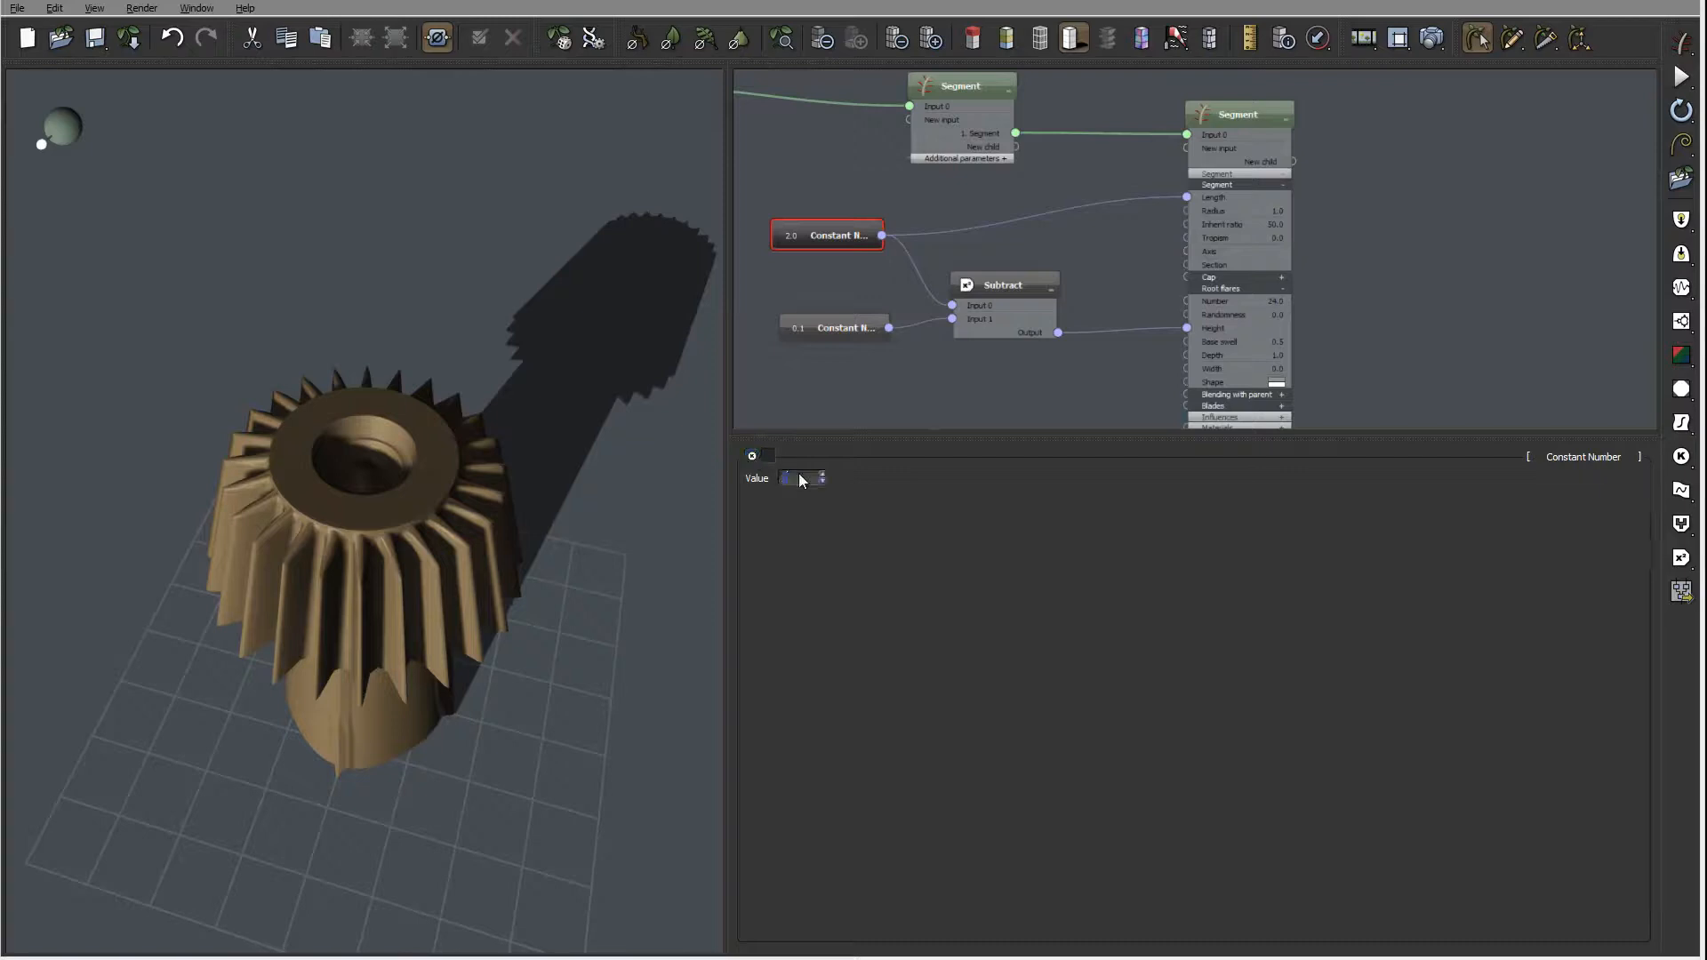
{"action": "type", "text": "0.5"}
{"action": "key", "text": "Return"}
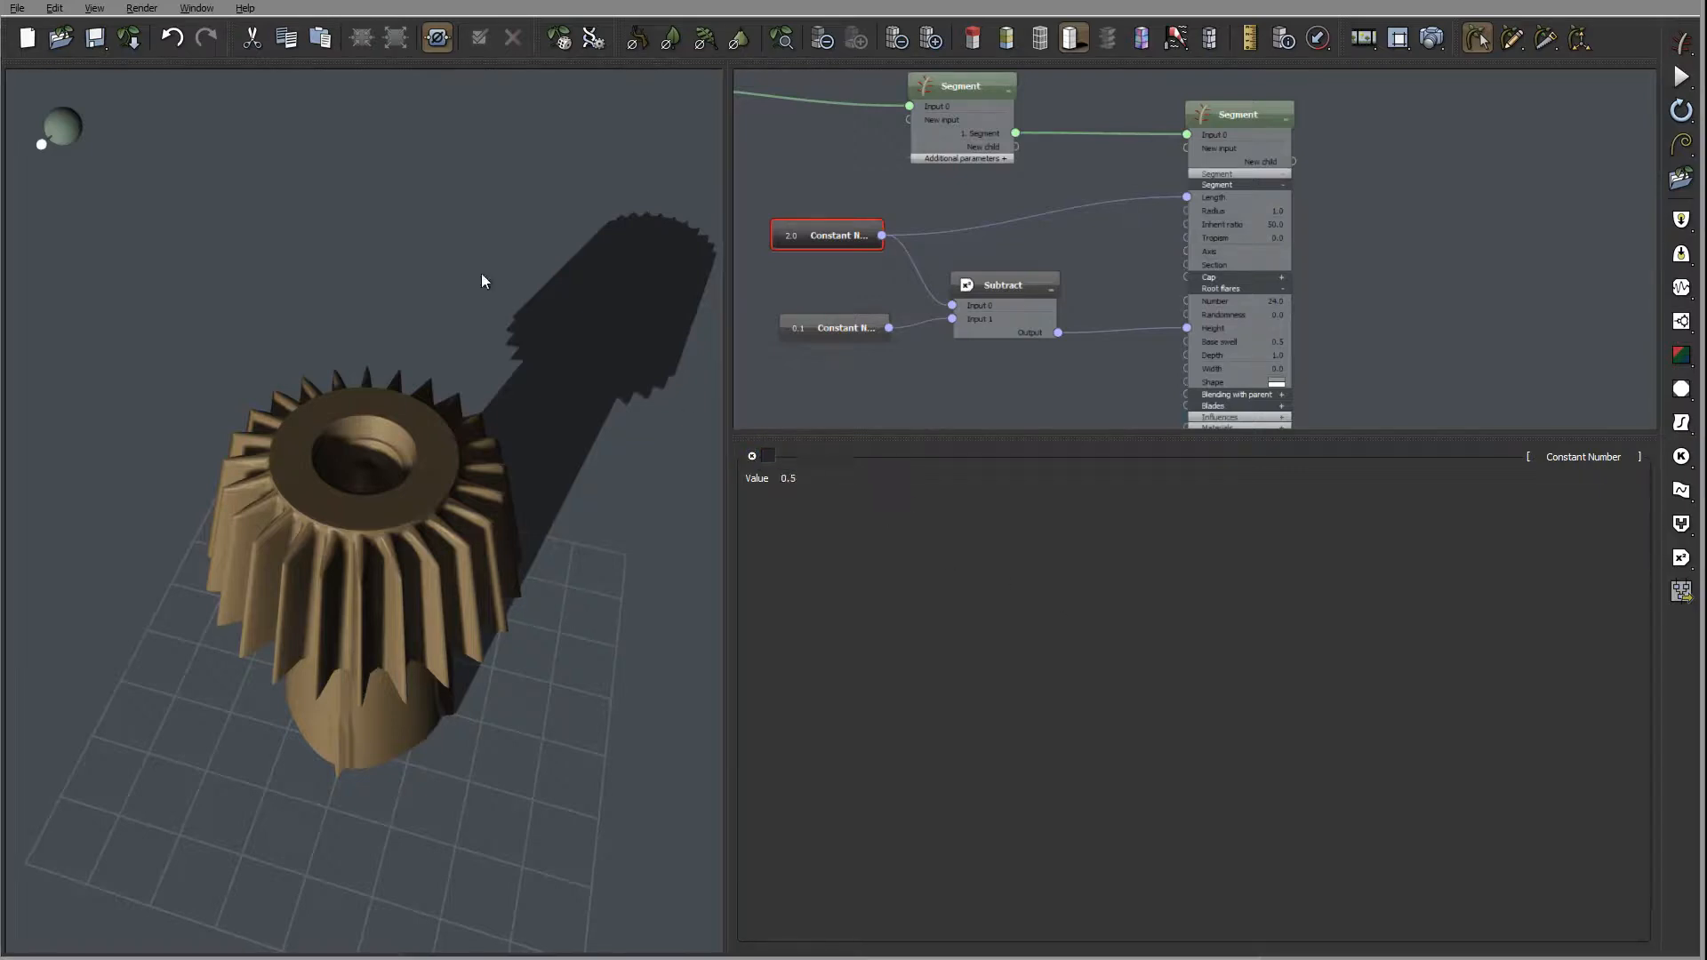
{"action": "left_click_drag", "start_coordinate": [543, 382], "coordinate": [469, 332]}
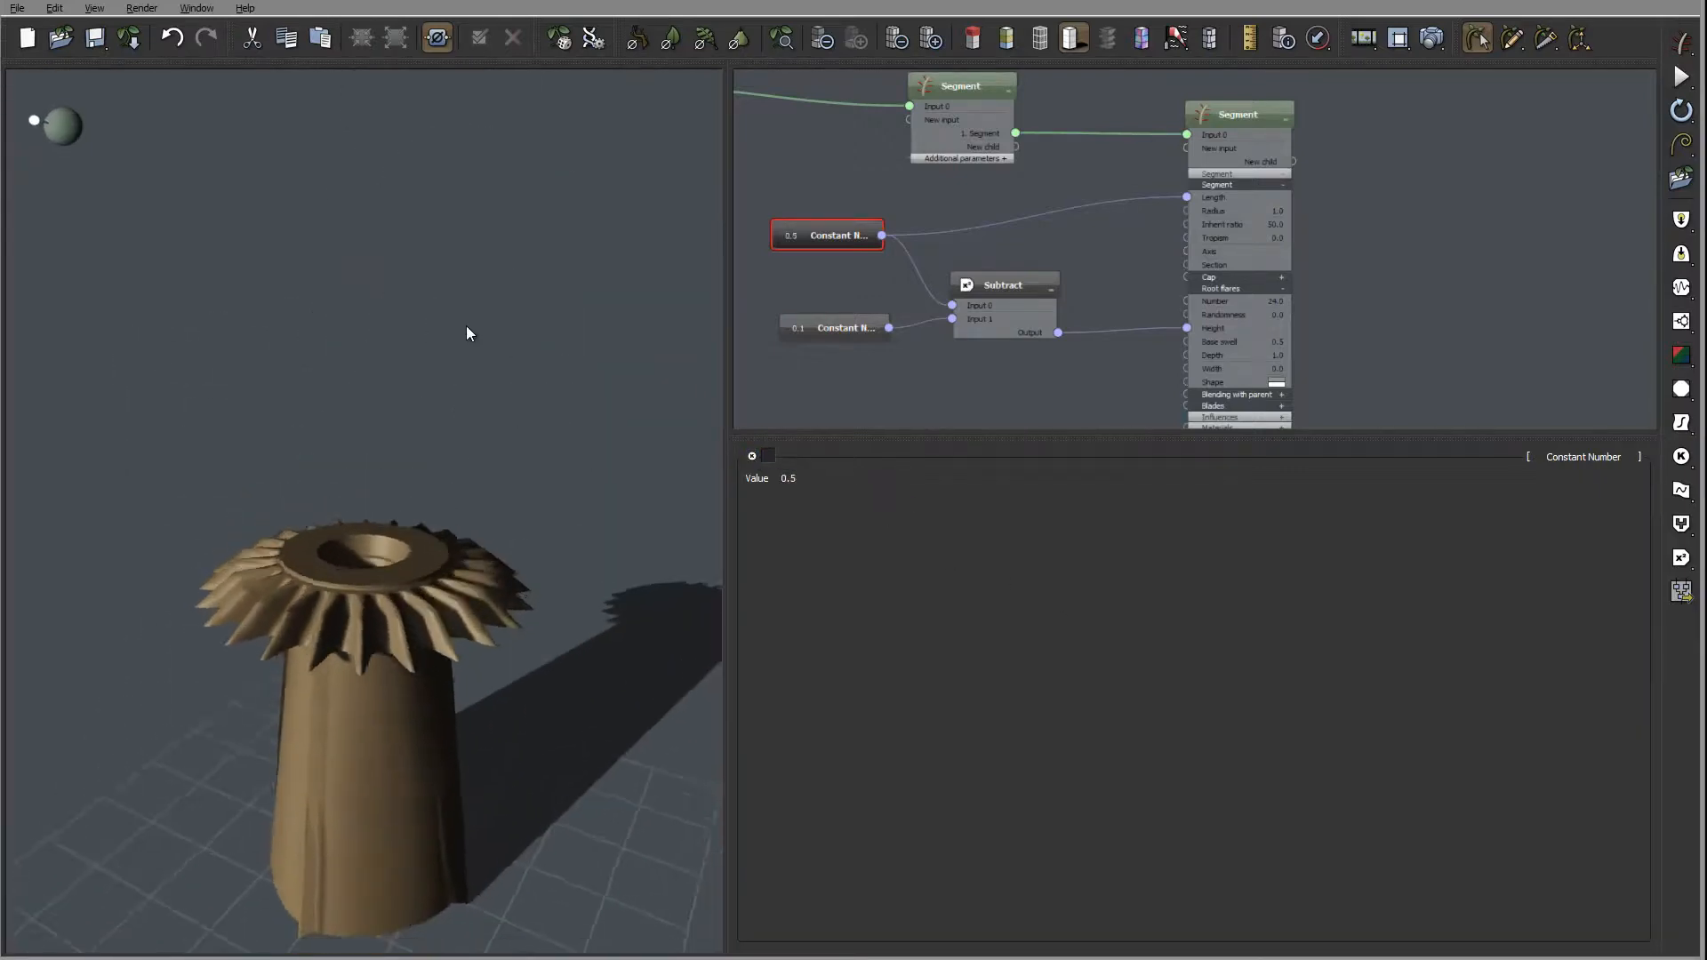
- Set the child segment's root flare base swell to 0 and inspect the ring from above
{"action": "left_click", "coordinate": [347, 645]}
{"action": "left_click", "coordinate": [1214, 577]}
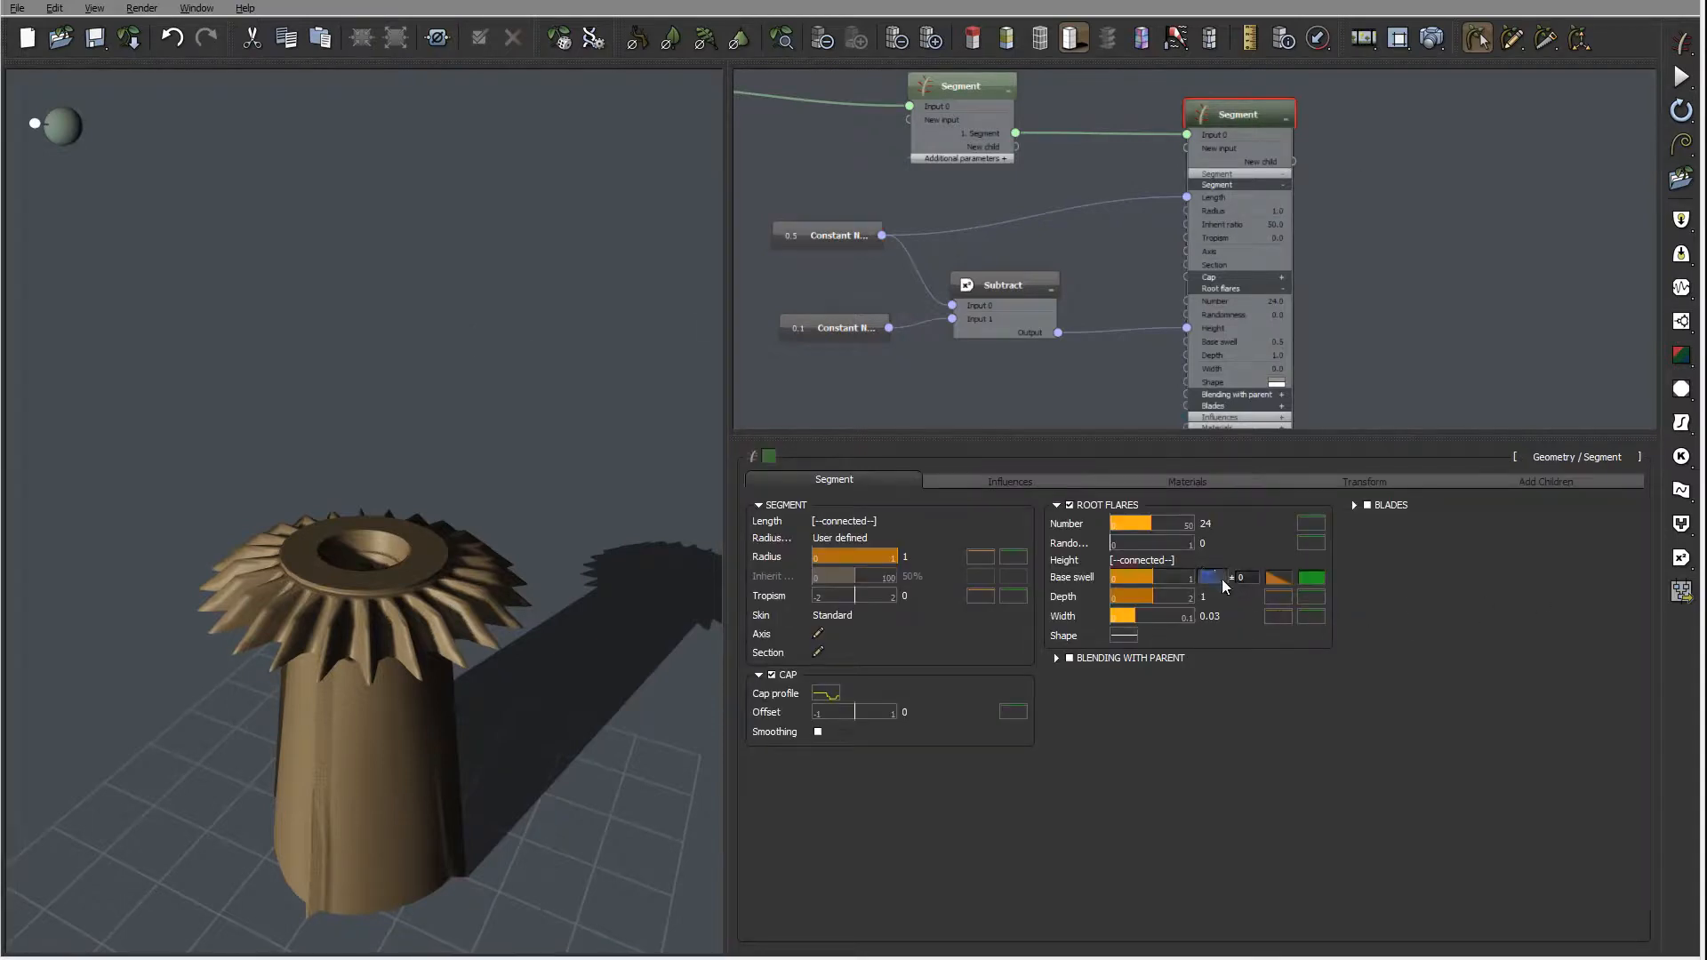
{"action": "type", "text": "0"}
{"action": "key", "text": "Return"}
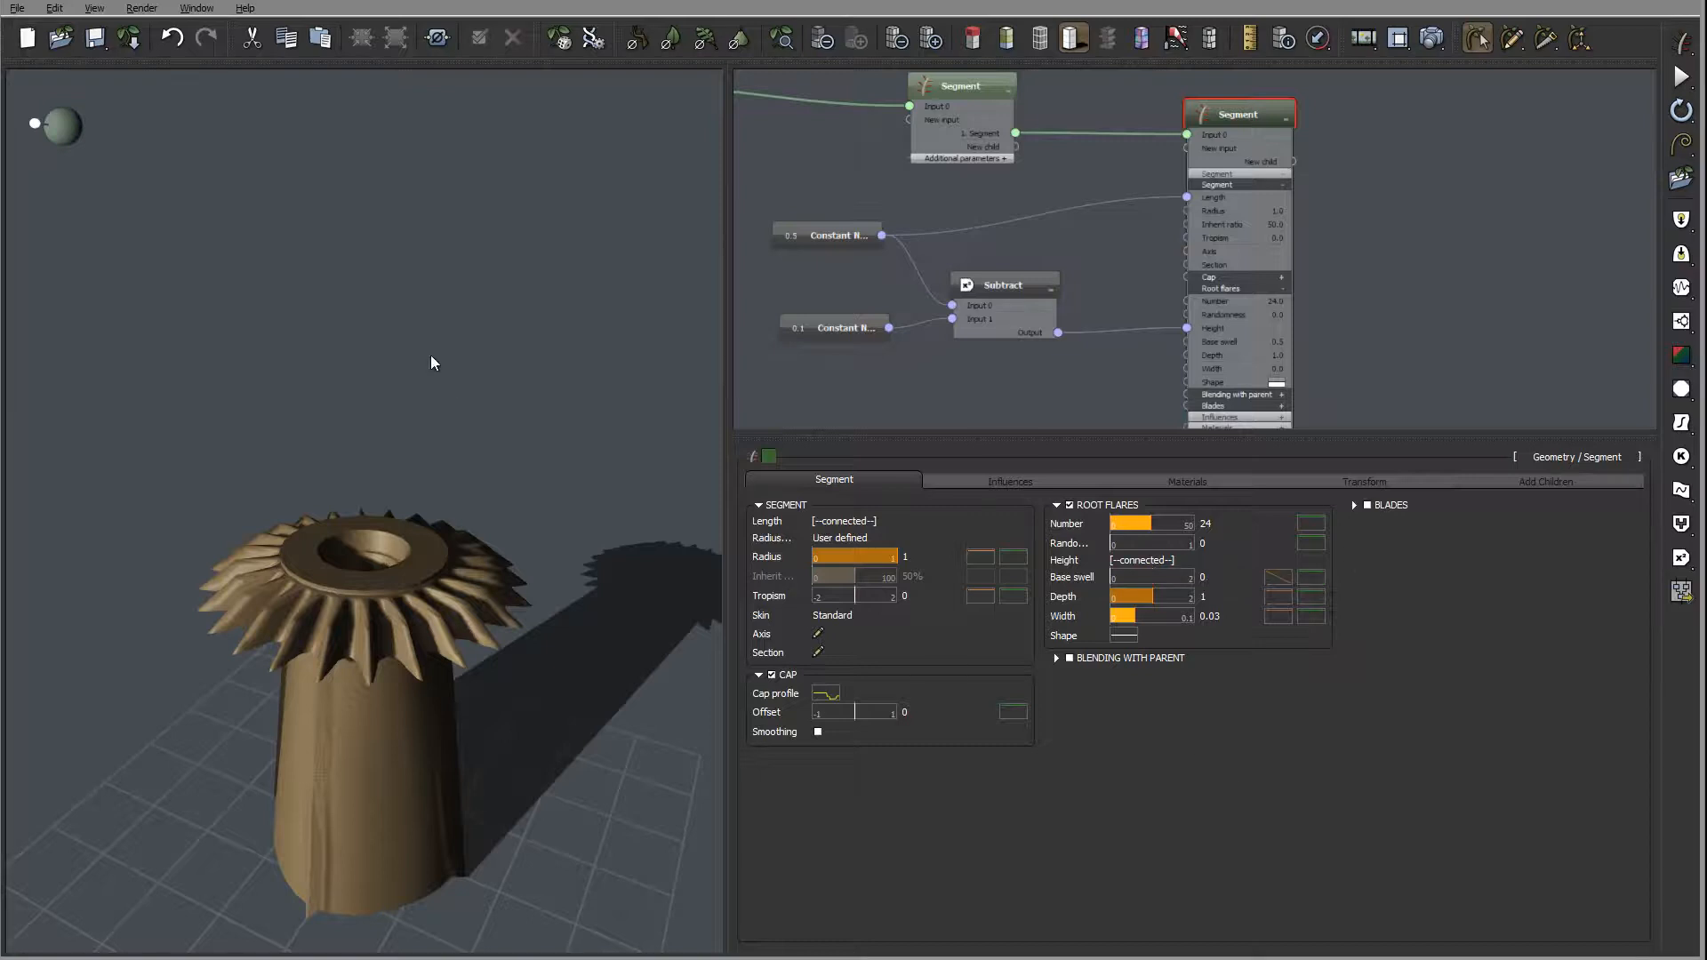
{"action": "left_click_drag", "start_coordinate": [472, 439], "coordinate": [576, 480]}
{"action": "right_click_drag", "start_coordinate": [576, 480], "coordinate": [515, 471]}
- Collapse the Segment parameter group inside the child segment's node to make it compact in the graph
{"action": "middle_click_drag", "start_coordinate": [1403, 232], "coordinate": [1206, 249]}
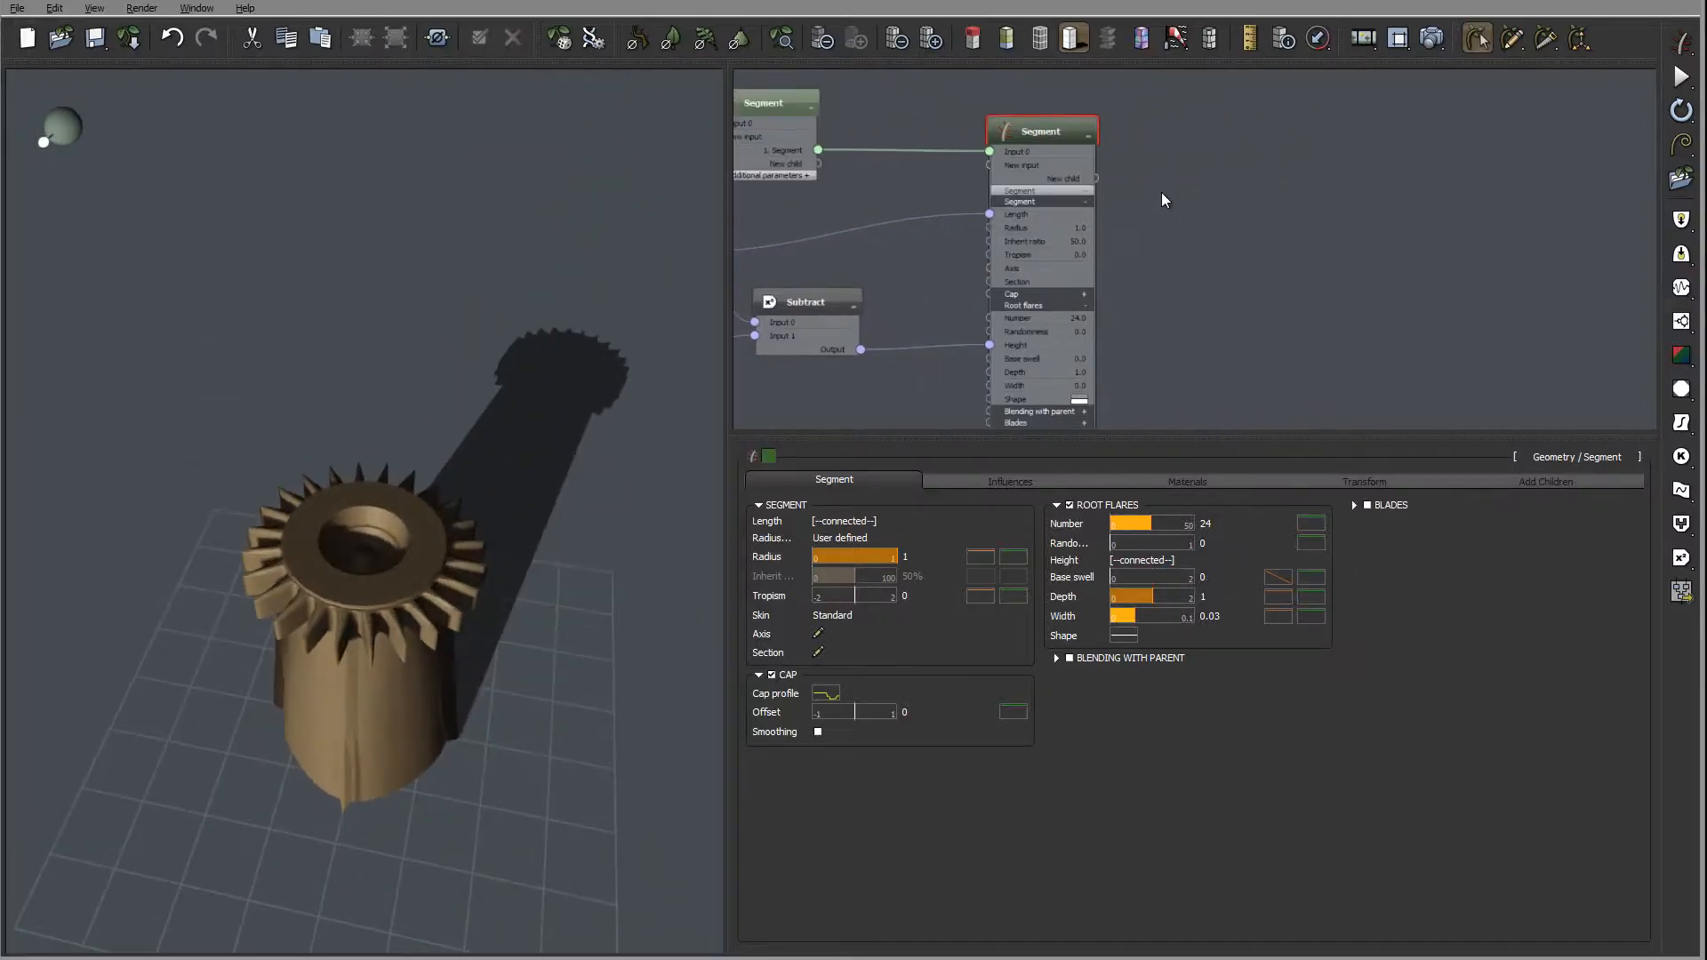
{"action": "left_click", "coordinate": [1088, 136]}
{"action": "middle_click_drag", "start_coordinate": [1175, 159], "coordinate": [1160, 195]}
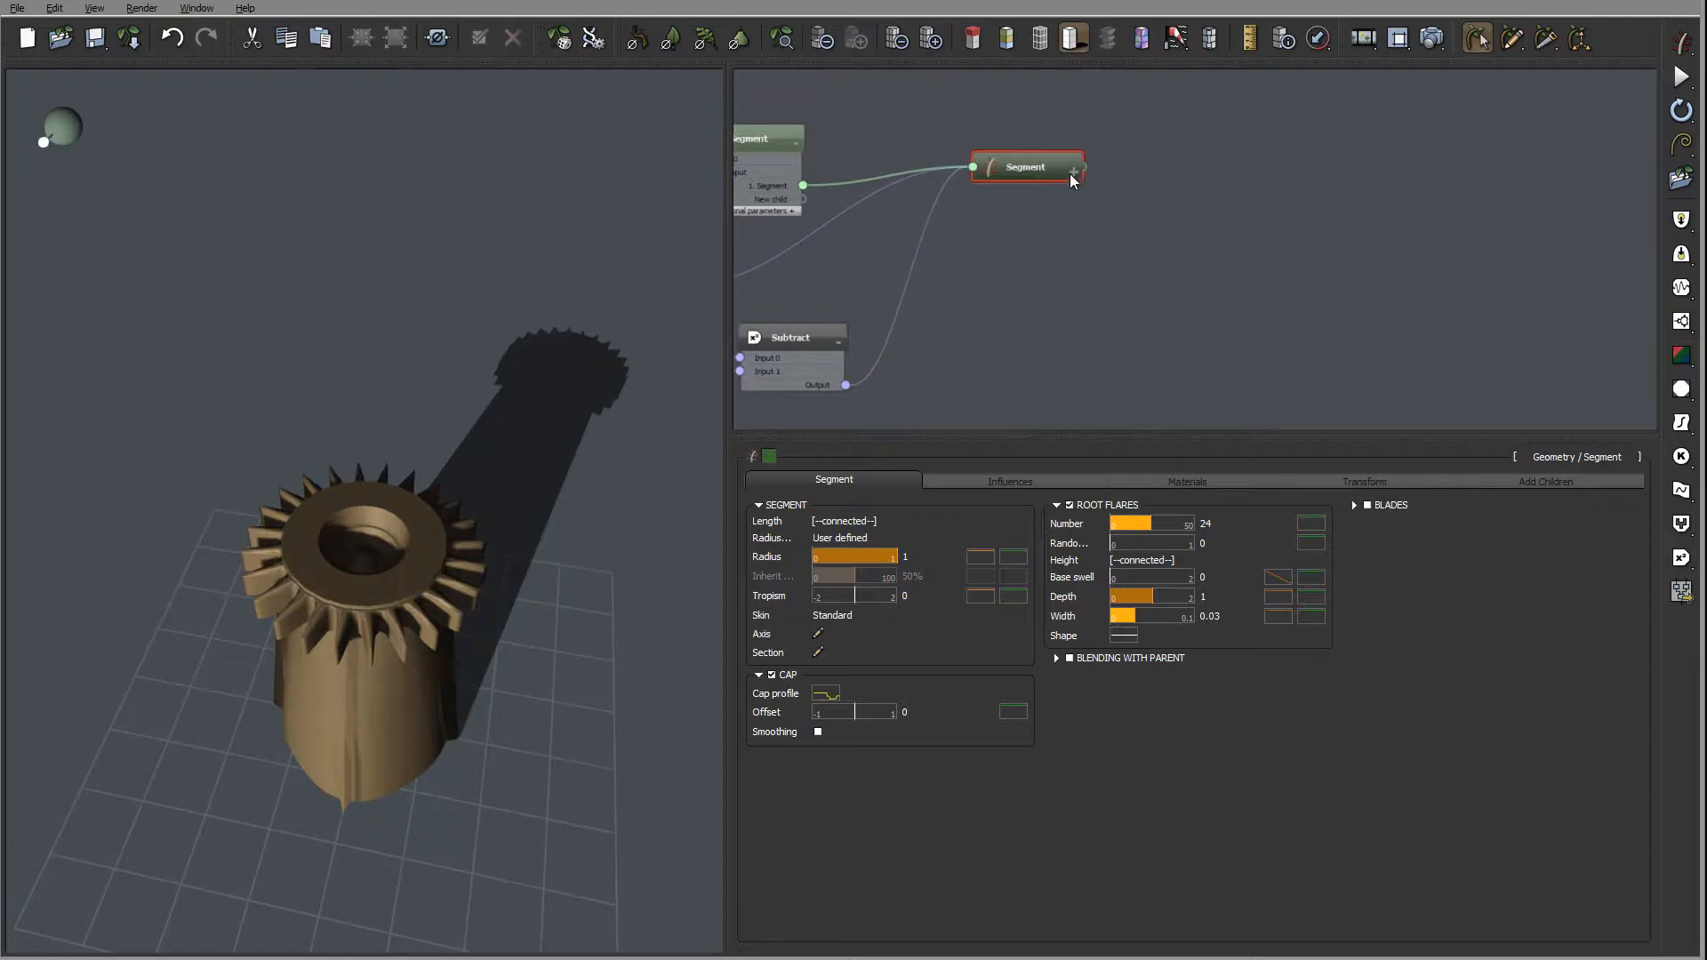
{"action": "left_click", "coordinate": [1074, 171]}
{"action": "left_click", "coordinate": [1072, 228]}
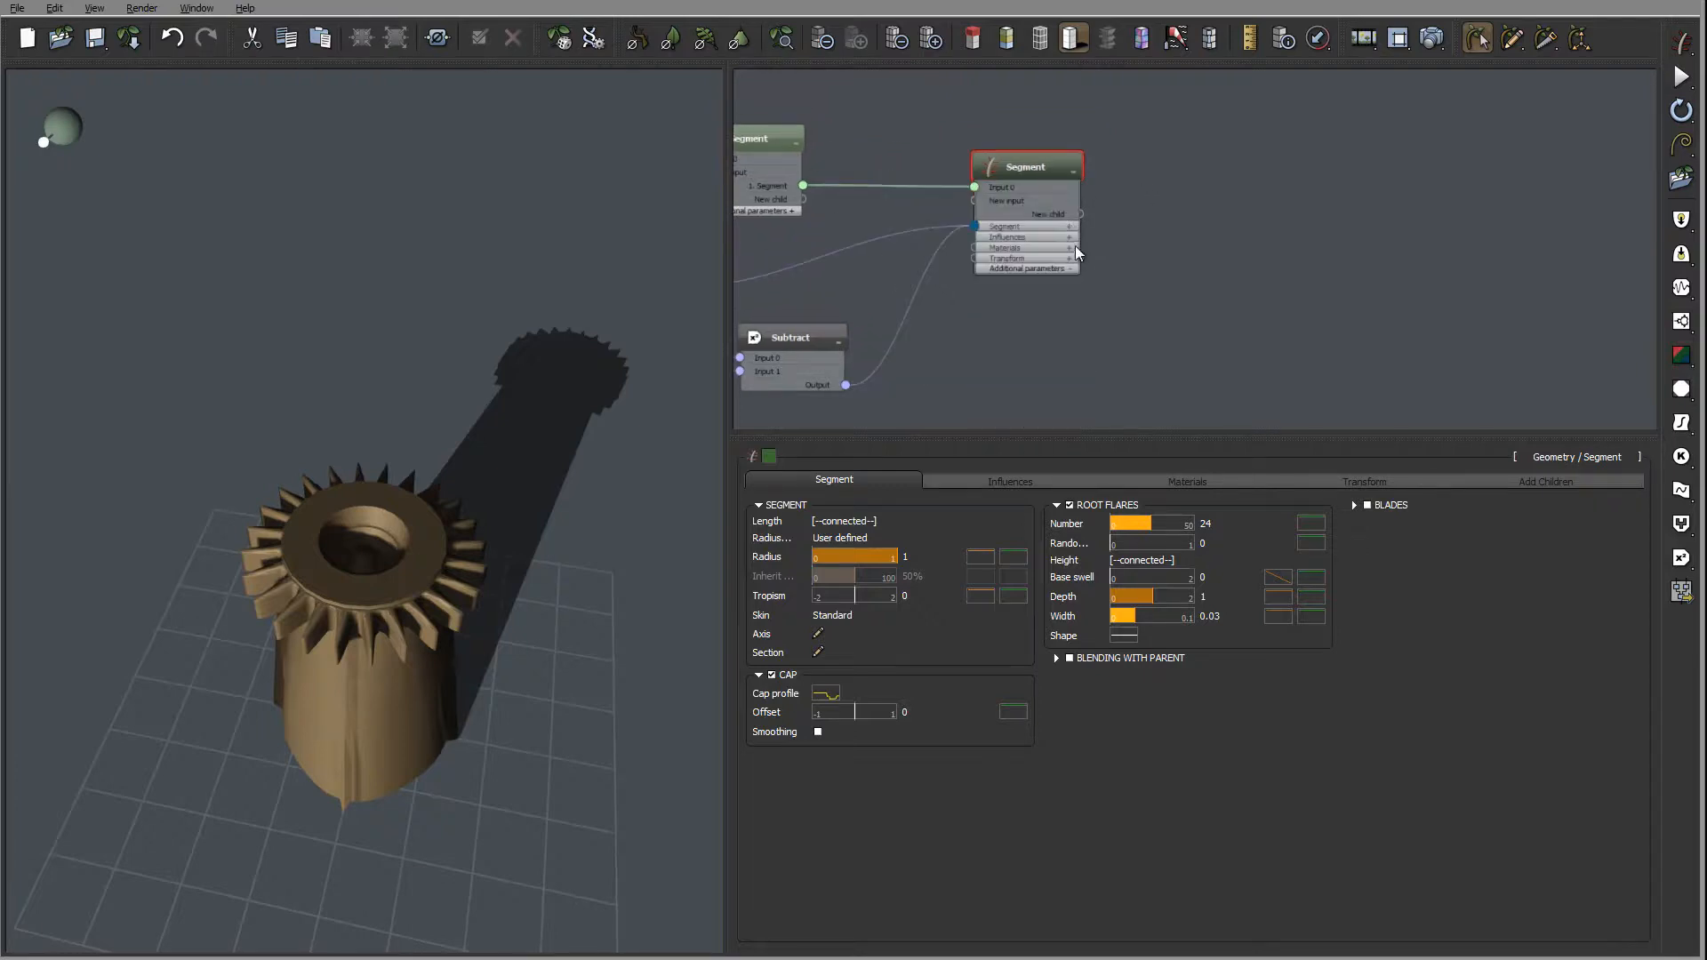
{"action": "middle_click_drag", "start_coordinate": [1196, 201], "coordinate": [1147, 216]}
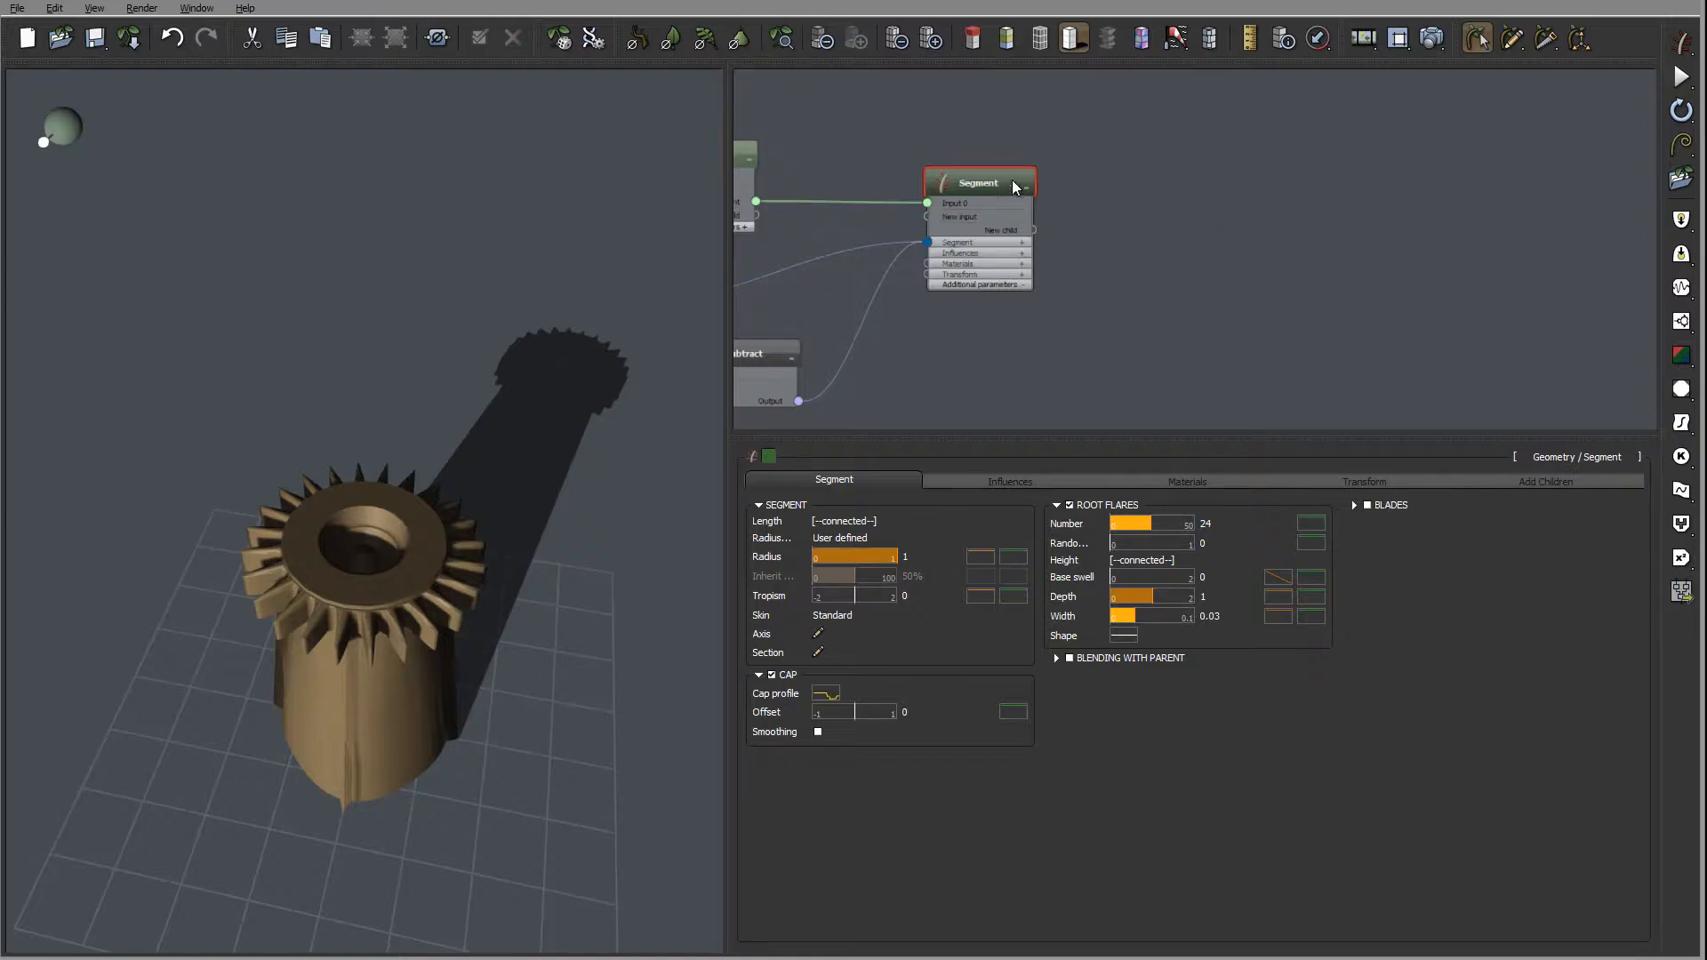
- Paste a copy of the child Segment node with its links and place it in the free area beyond the original
{"action": "key", "text": "ctrl+v"}
{"action": "left_click_drag", "start_coordinate": [876, 177], "coordinate": [1350, 211]}
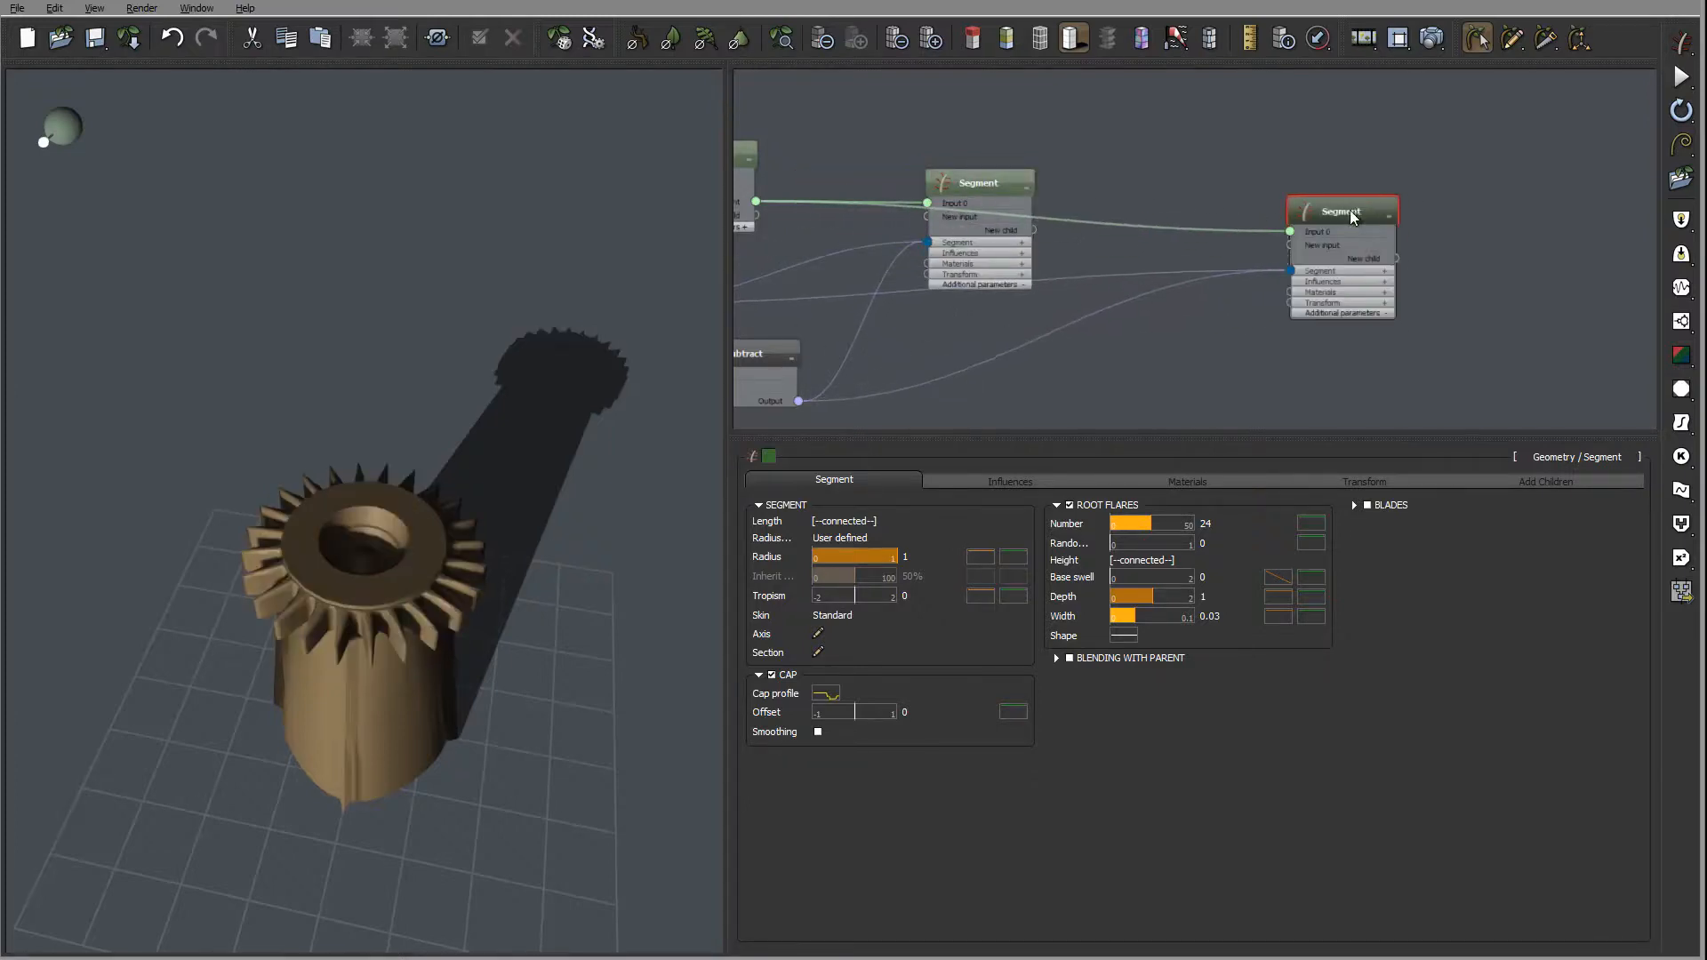
{"action": "left_click", "coordinate": [1266, 272]}
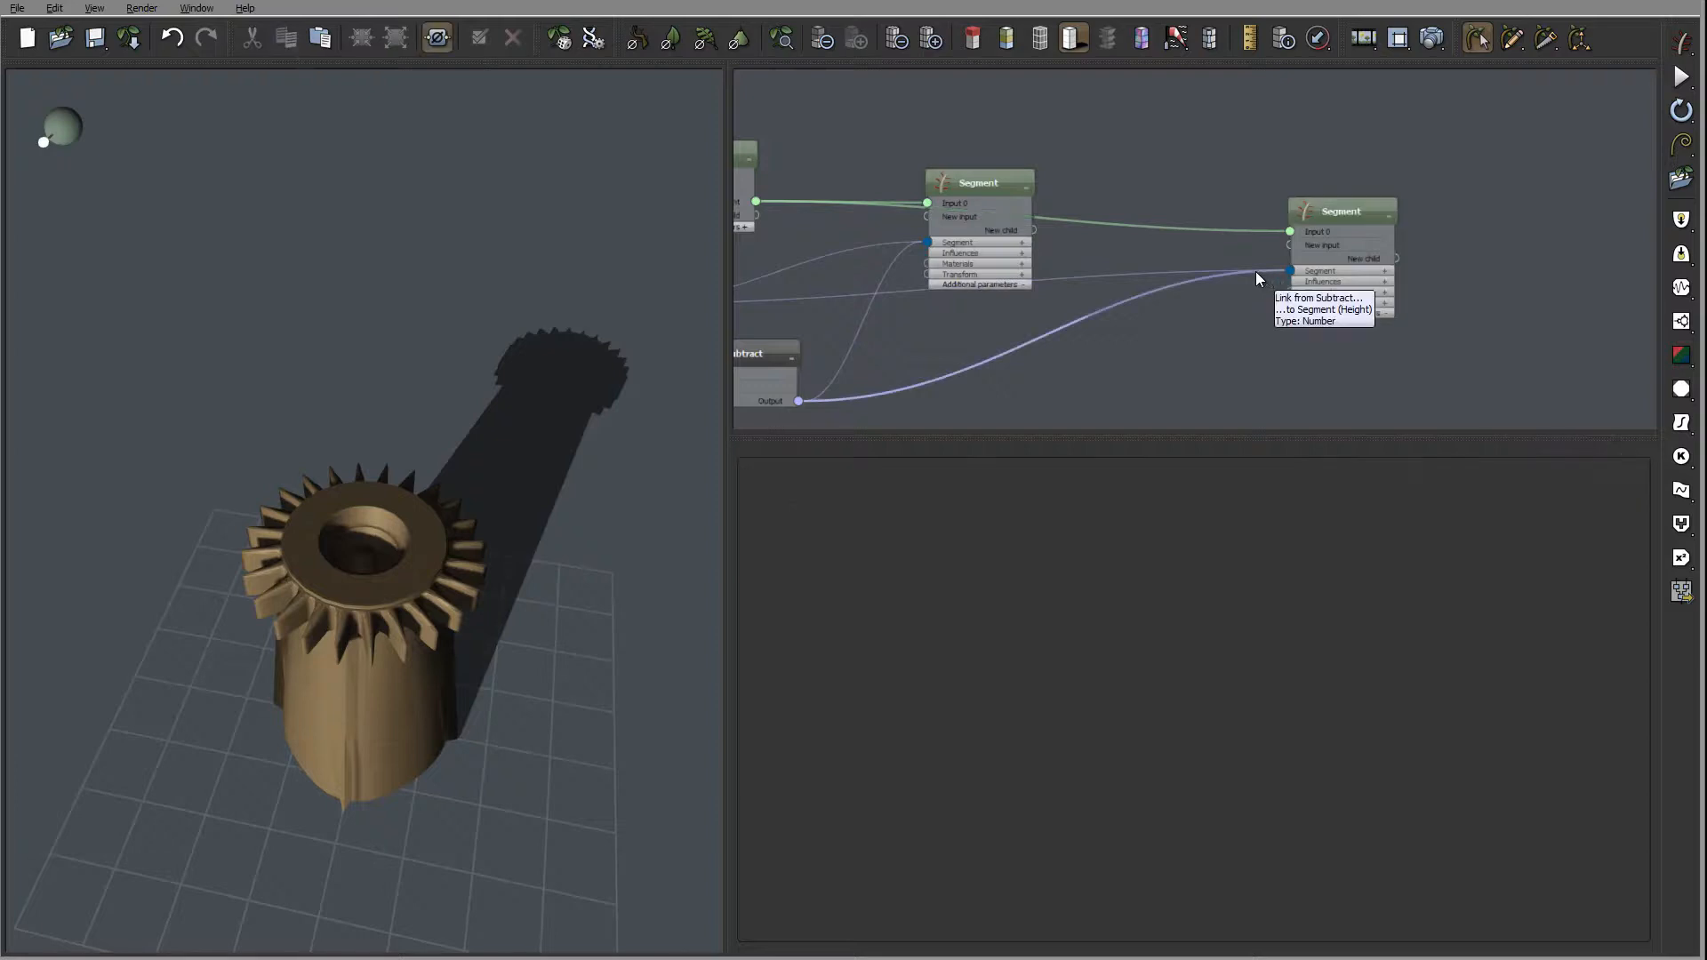
- Remove the copied Segment node's inherited number and parent links and connect it as a new child of the gear-ring Segment node
{"action": "key", "text": "Delete"}
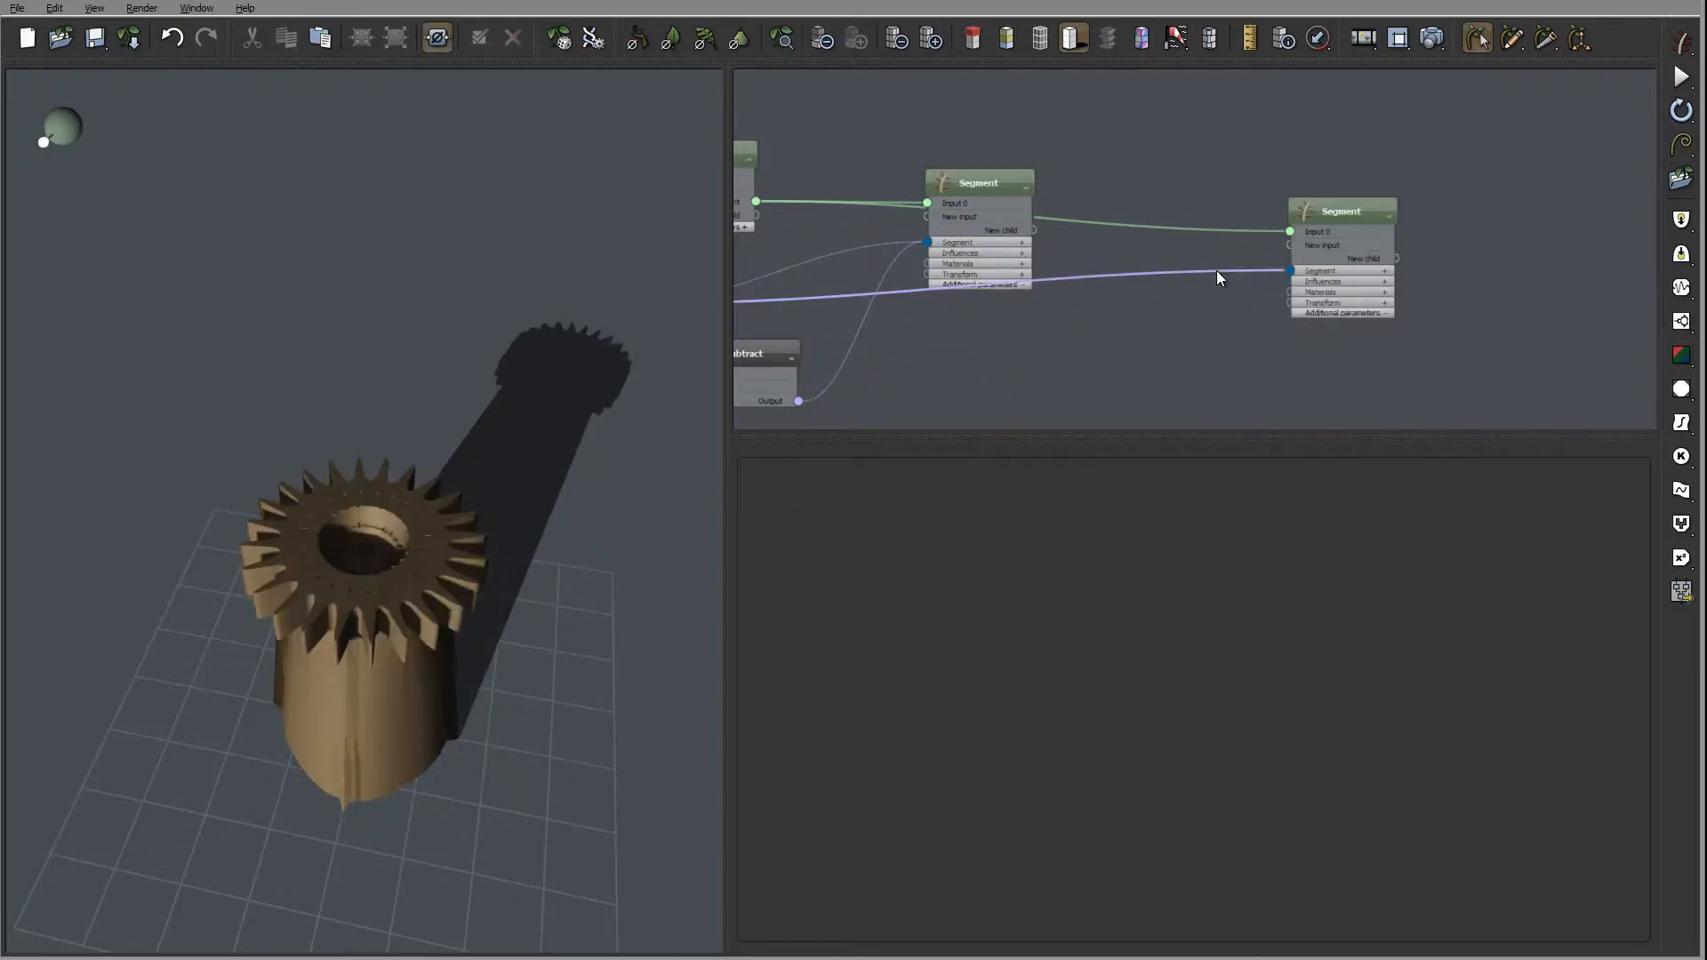
{"action": "left_click", "coordinate": [1216, 270]}
{"action": "key", "text": "Delete"}
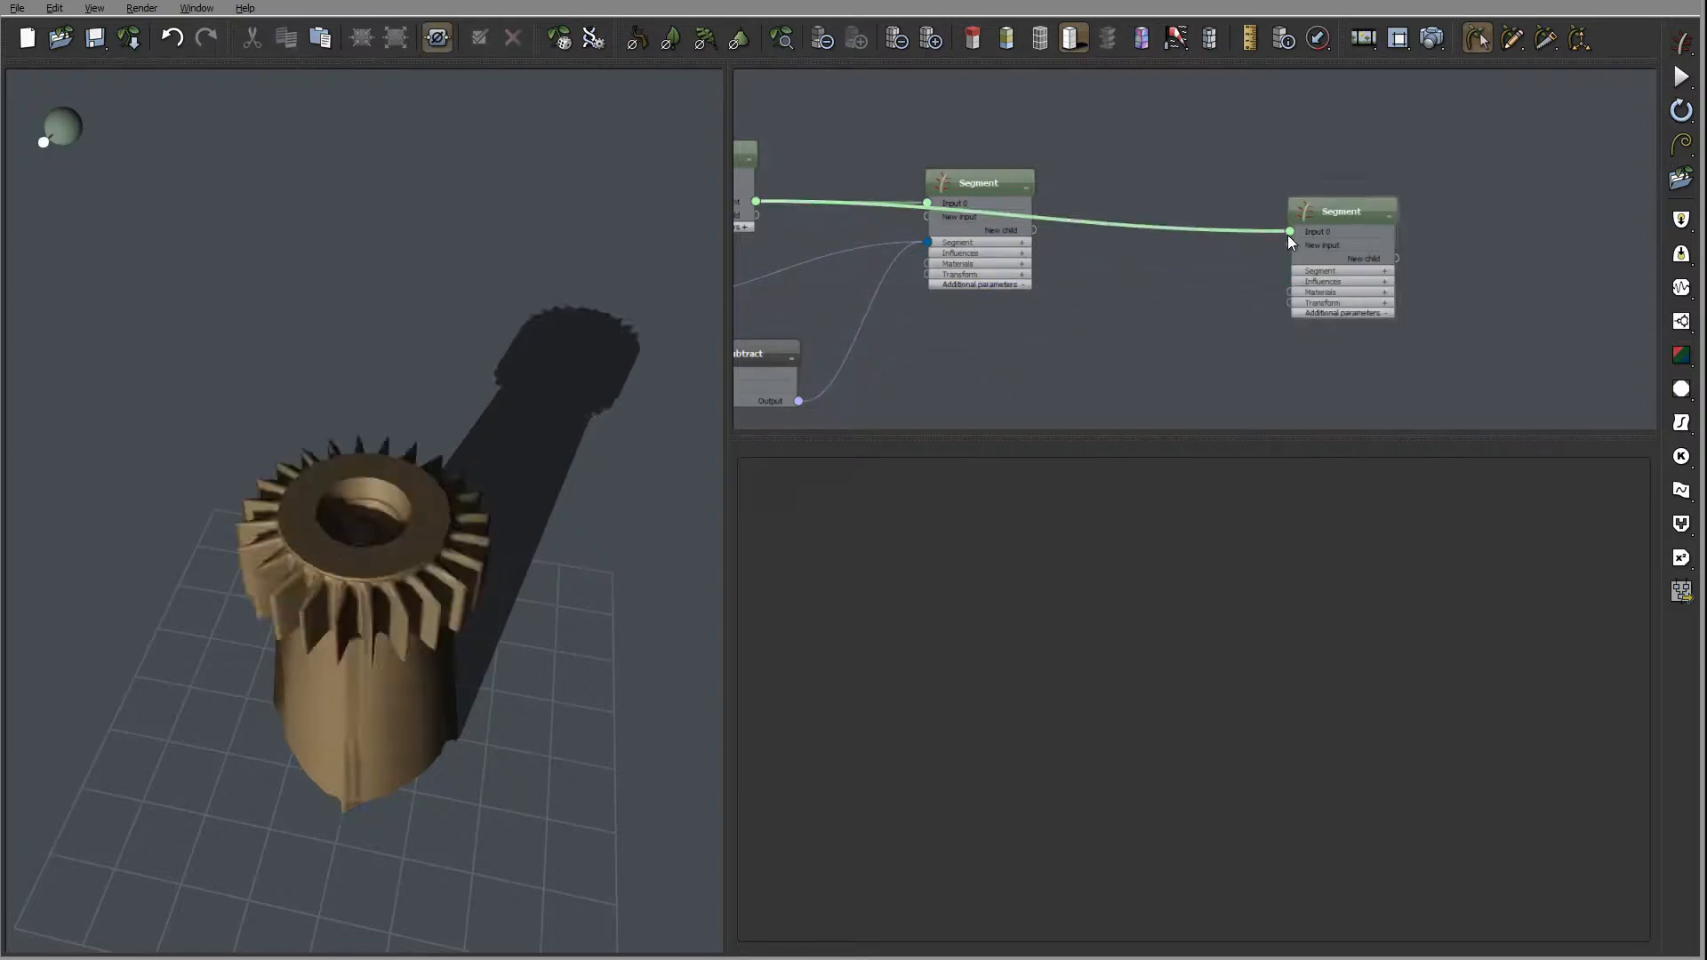
{"action": "left_click", "coordinate": [1291, 231]}
{"action": "key", "text": "Delete"}
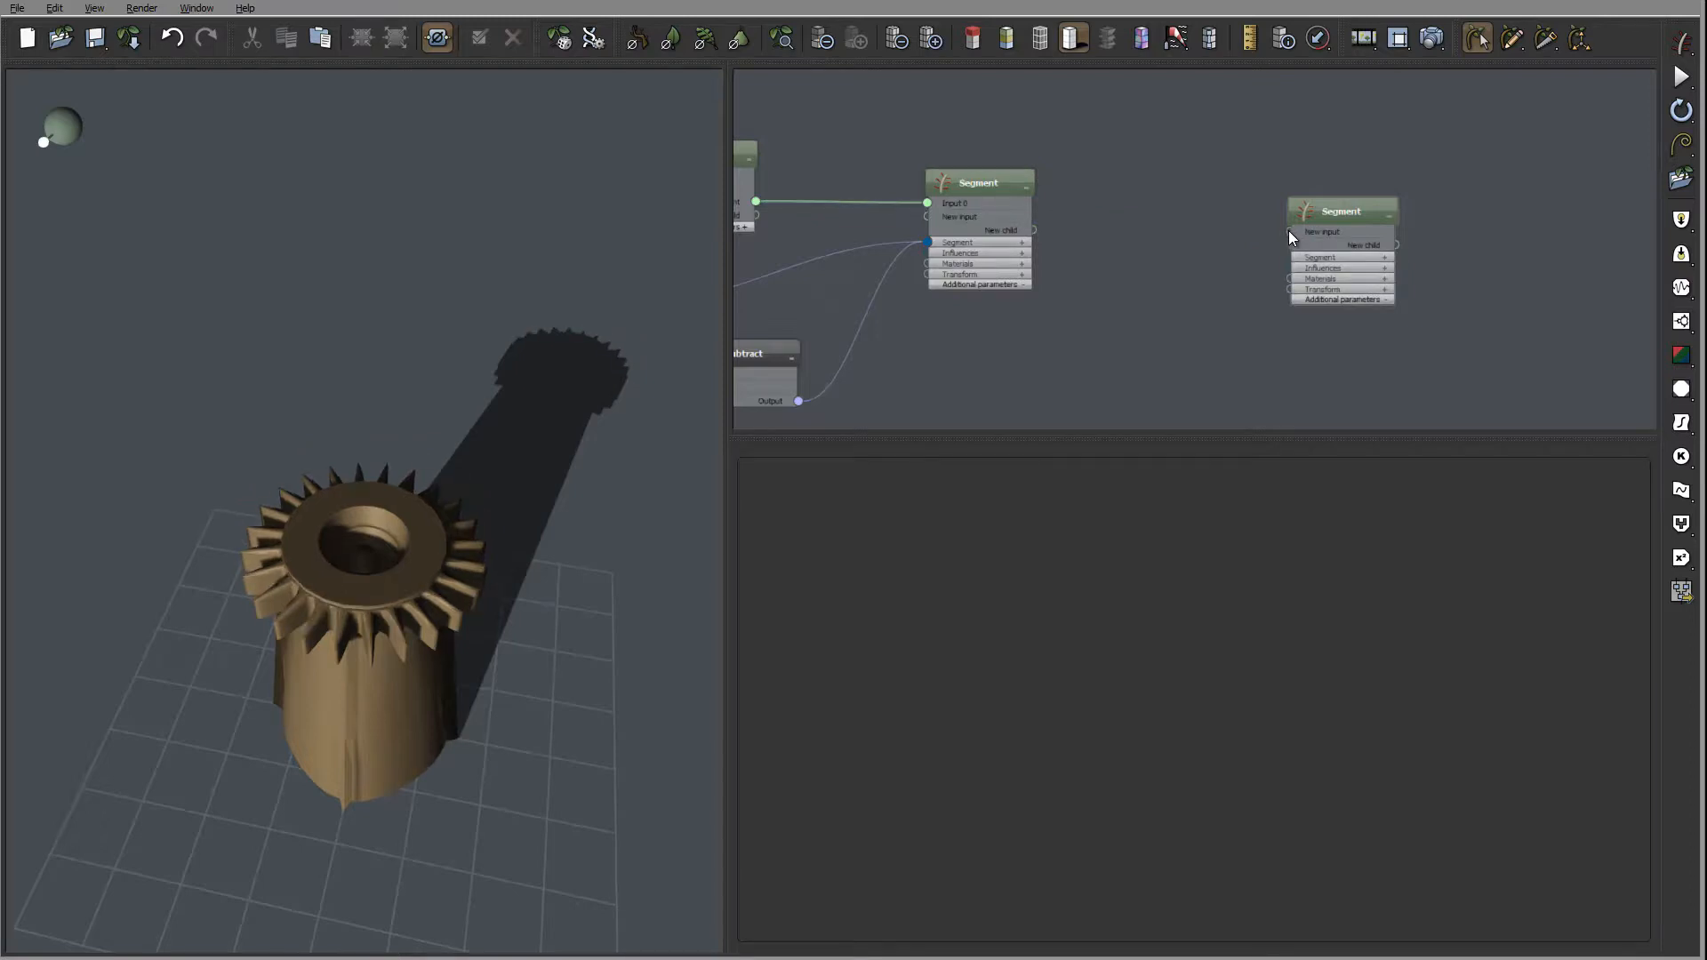
{"action": "left_click_drag", "start_coordinate": [1289, 231], "coordinate": [1042, 240]}
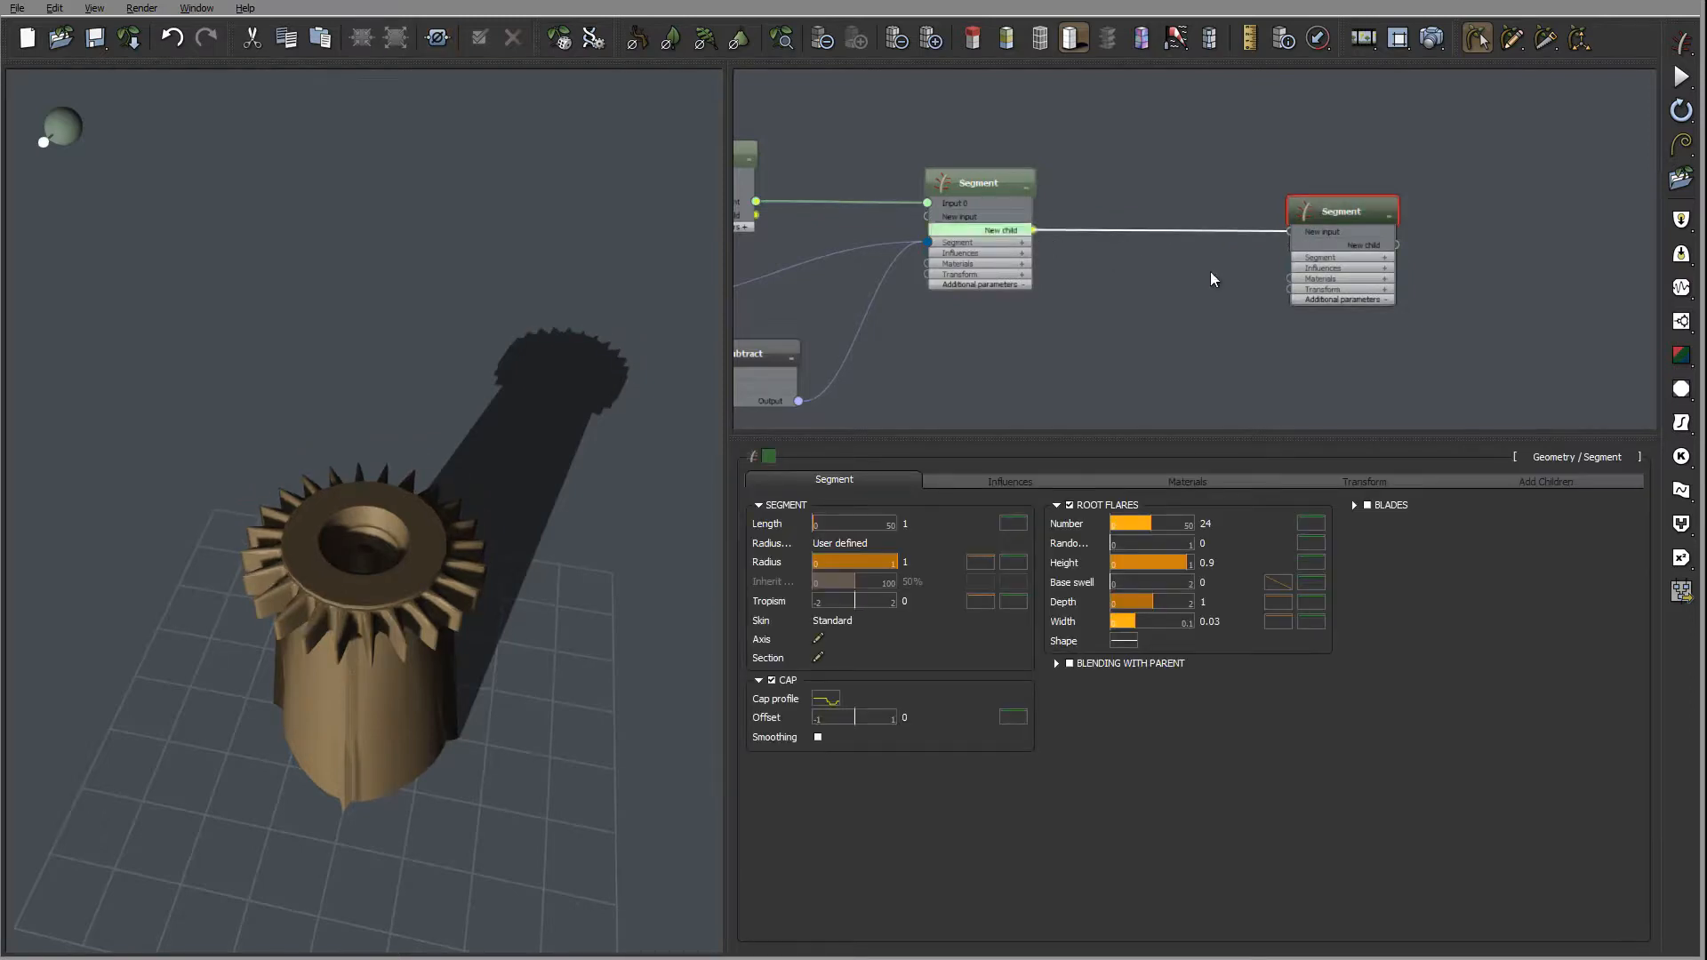
- In the gear-ring Segment's settings for its new child, set the orientation angle to 90° and inspect the stacked gears
{"action": "left_click", "coordinate": [996, 189]}
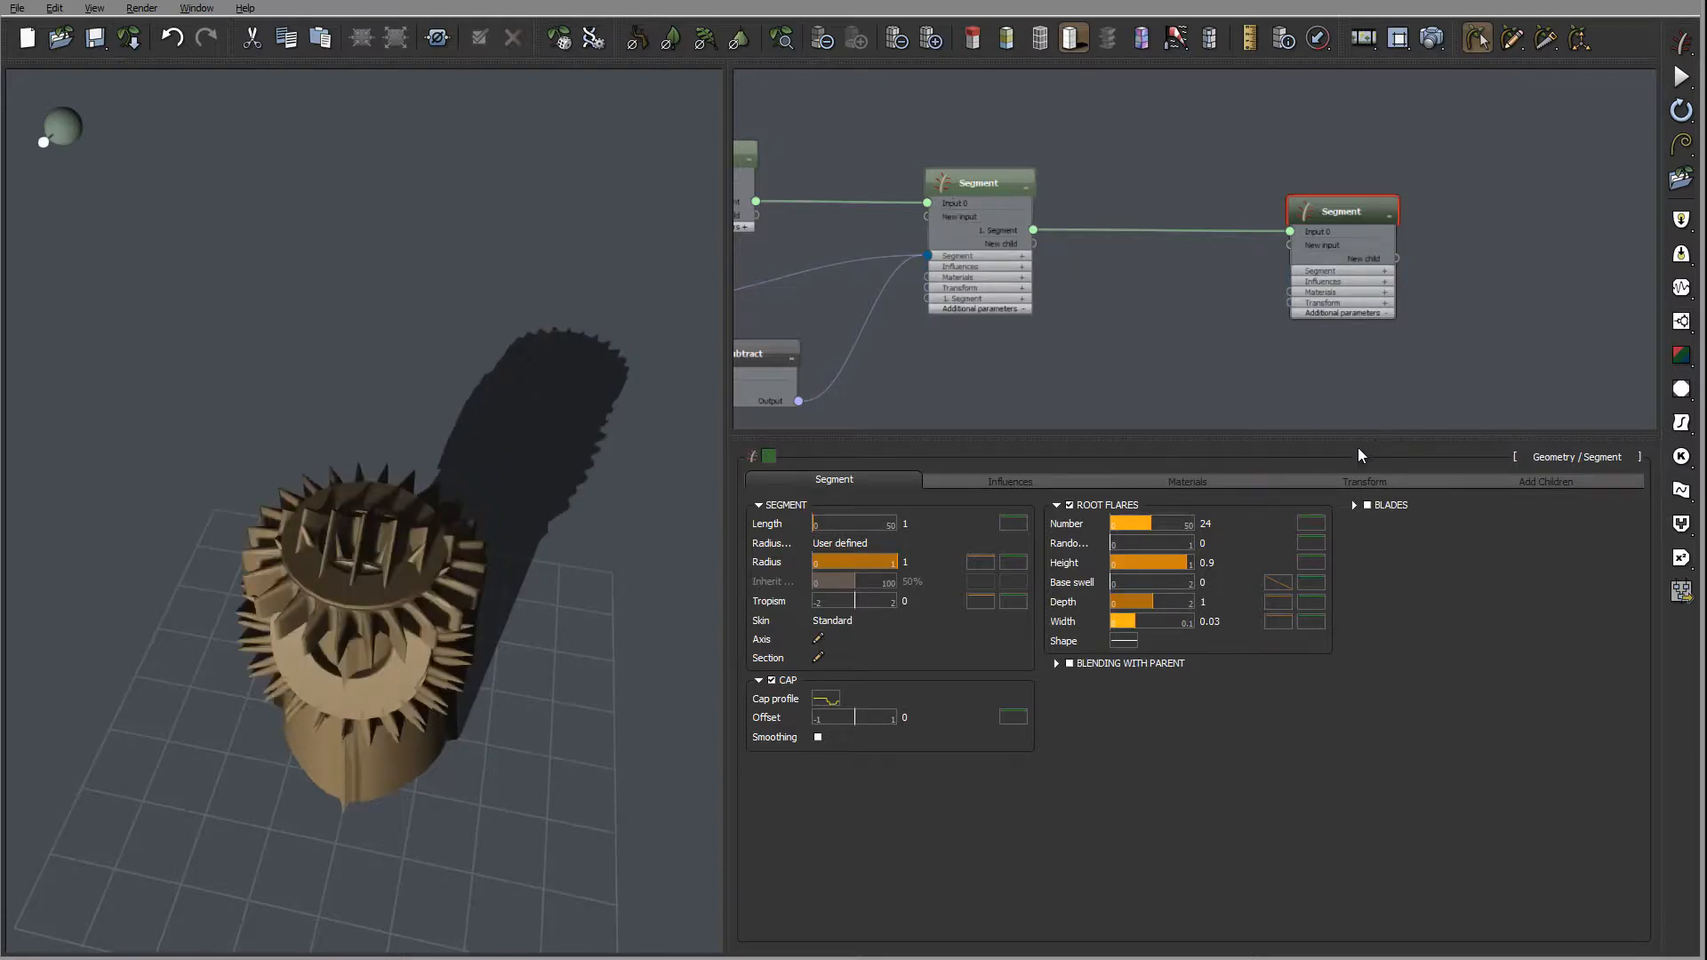
{"action": "left_click", "coordinate": [1552, 483]}
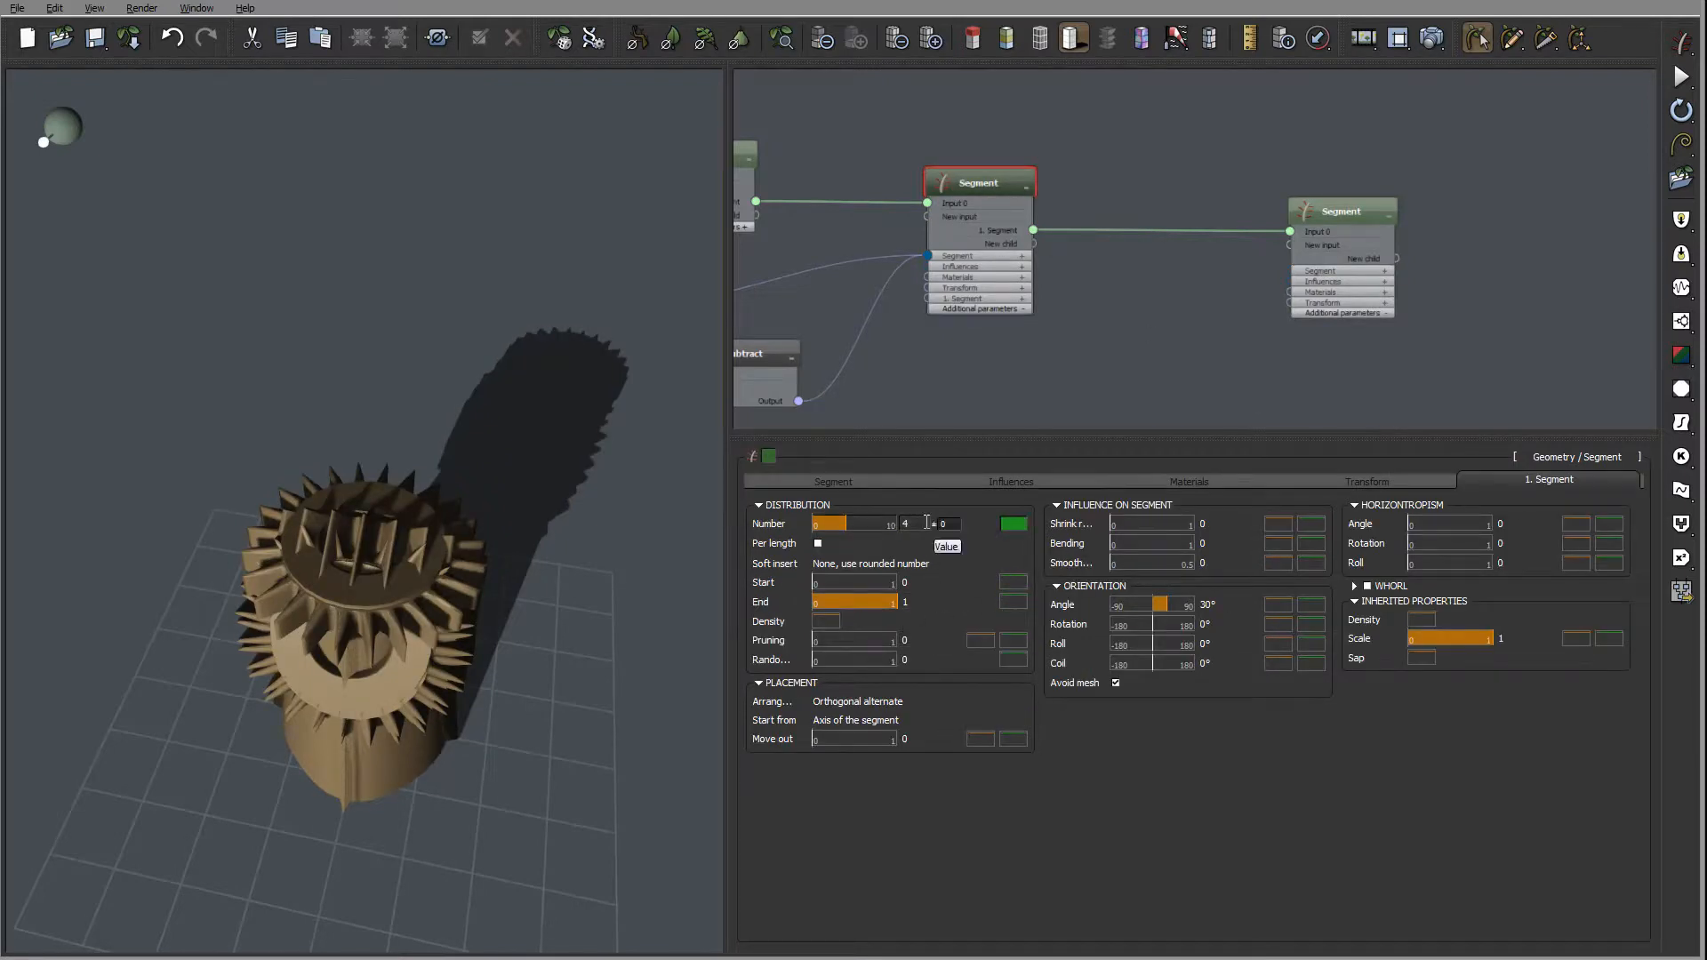
{"action": "left_click", "coordinate": [1224, 605]}
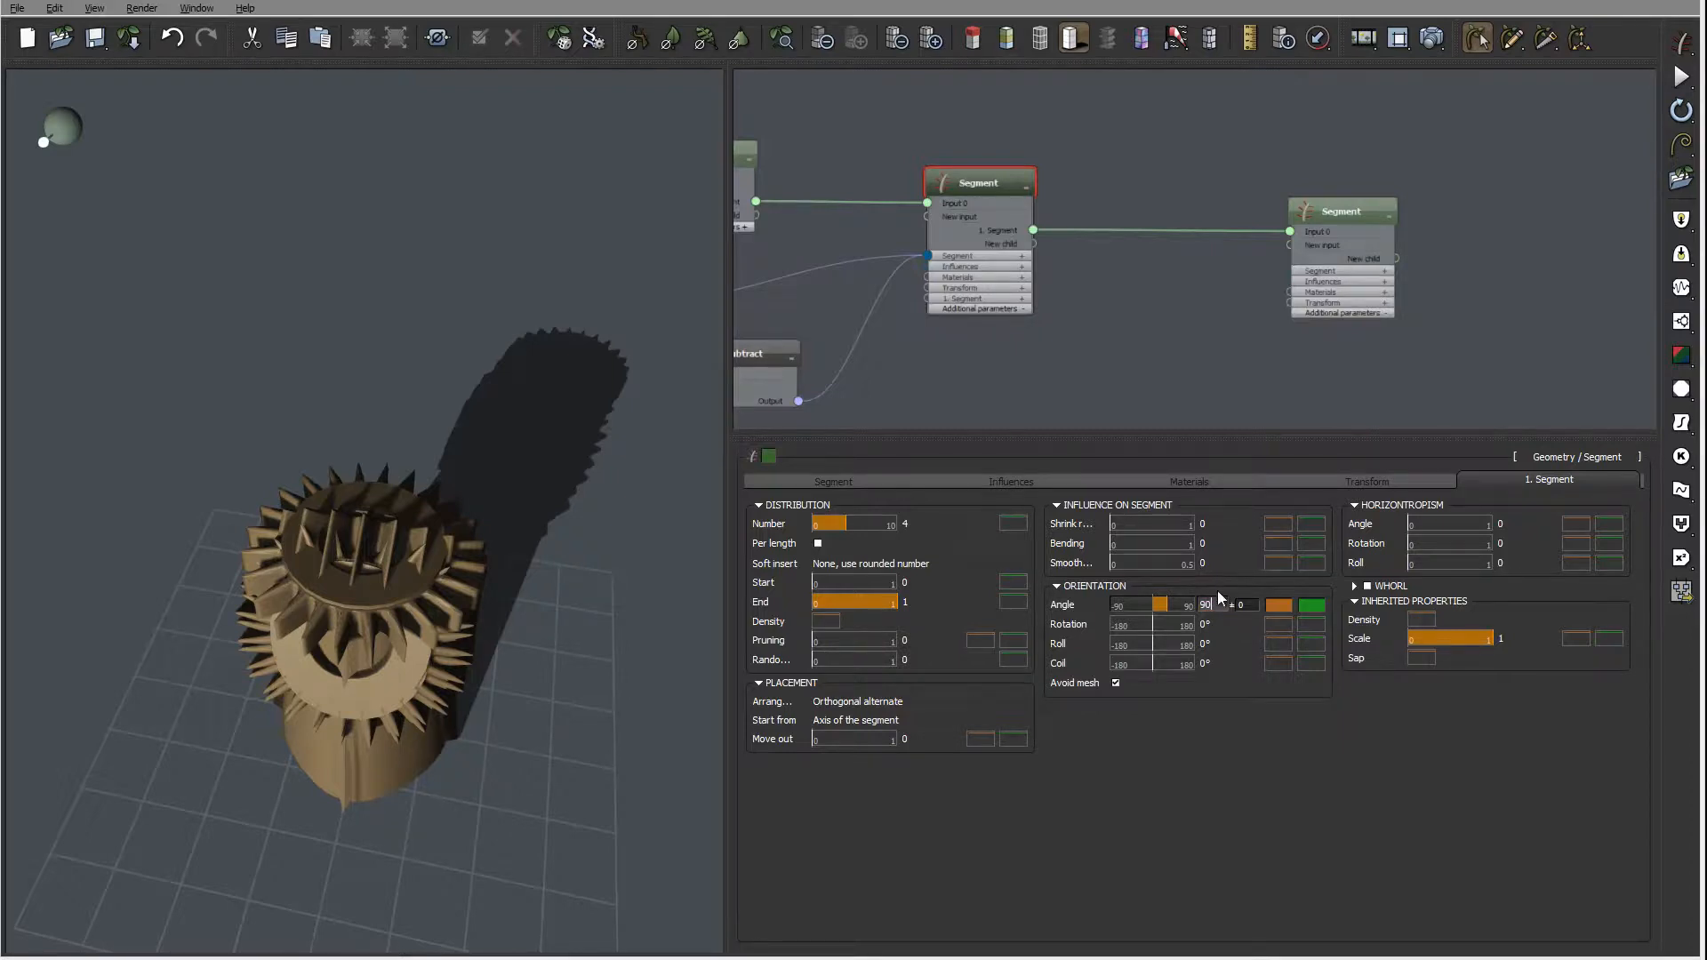
{"action": "key", "text": "Return"}
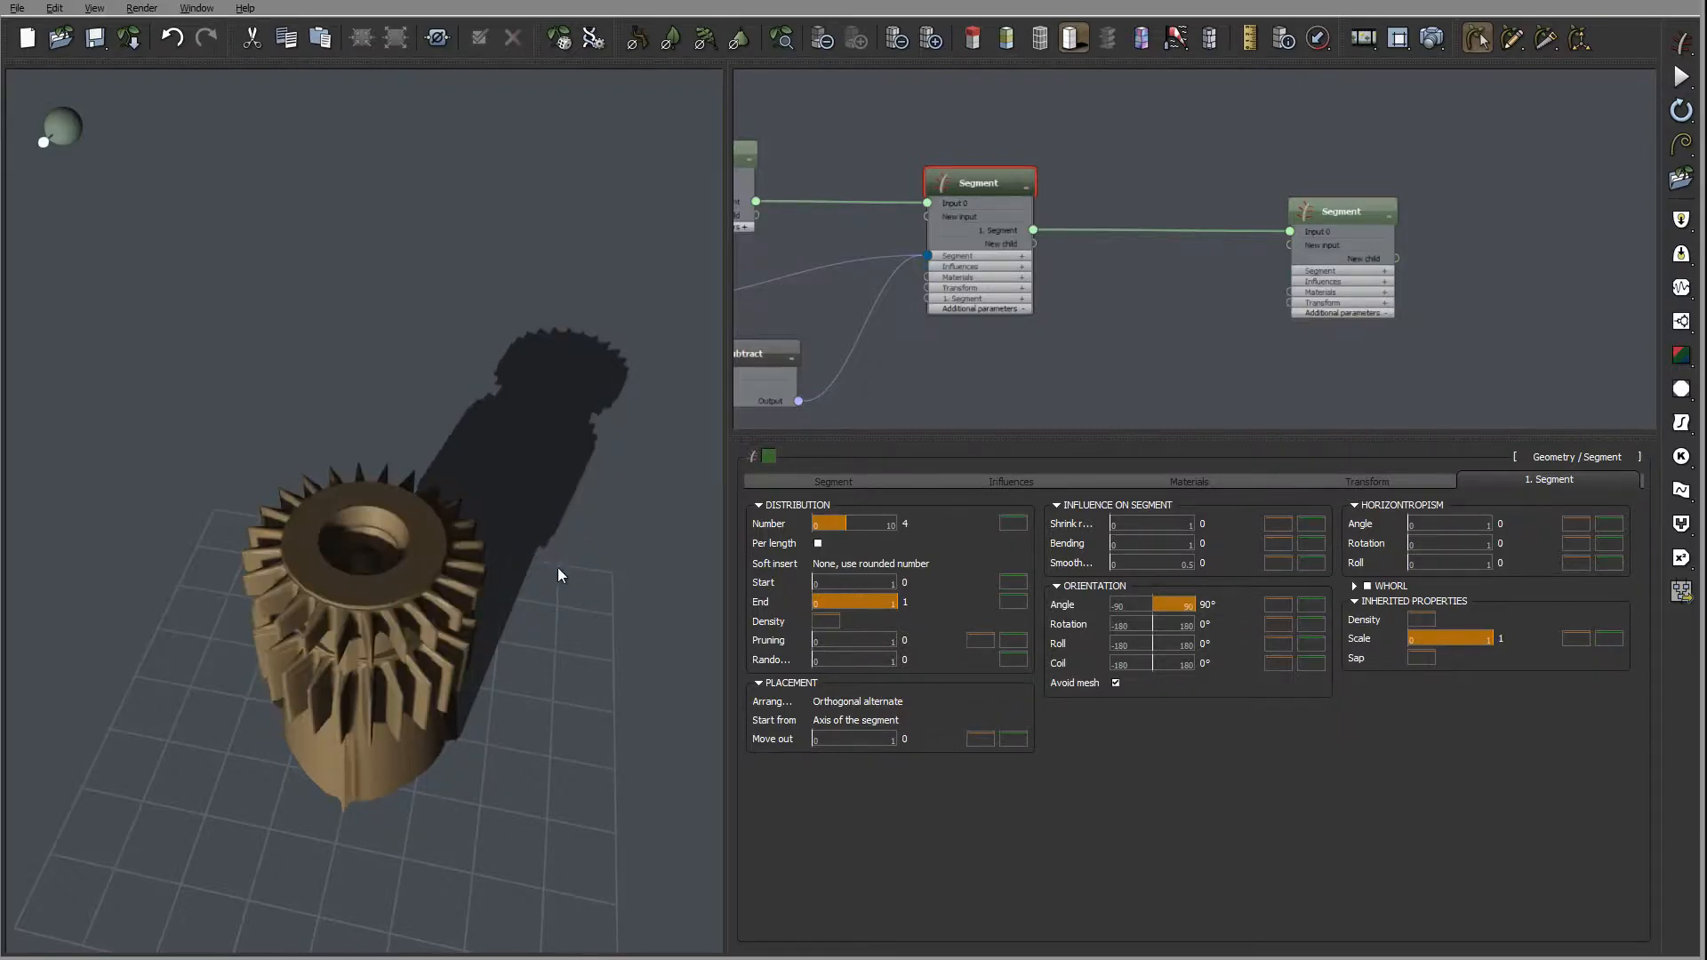
{"action": "right_click_drag", "start_coordinate": [557, 569], "coordinate": [551, 506]}
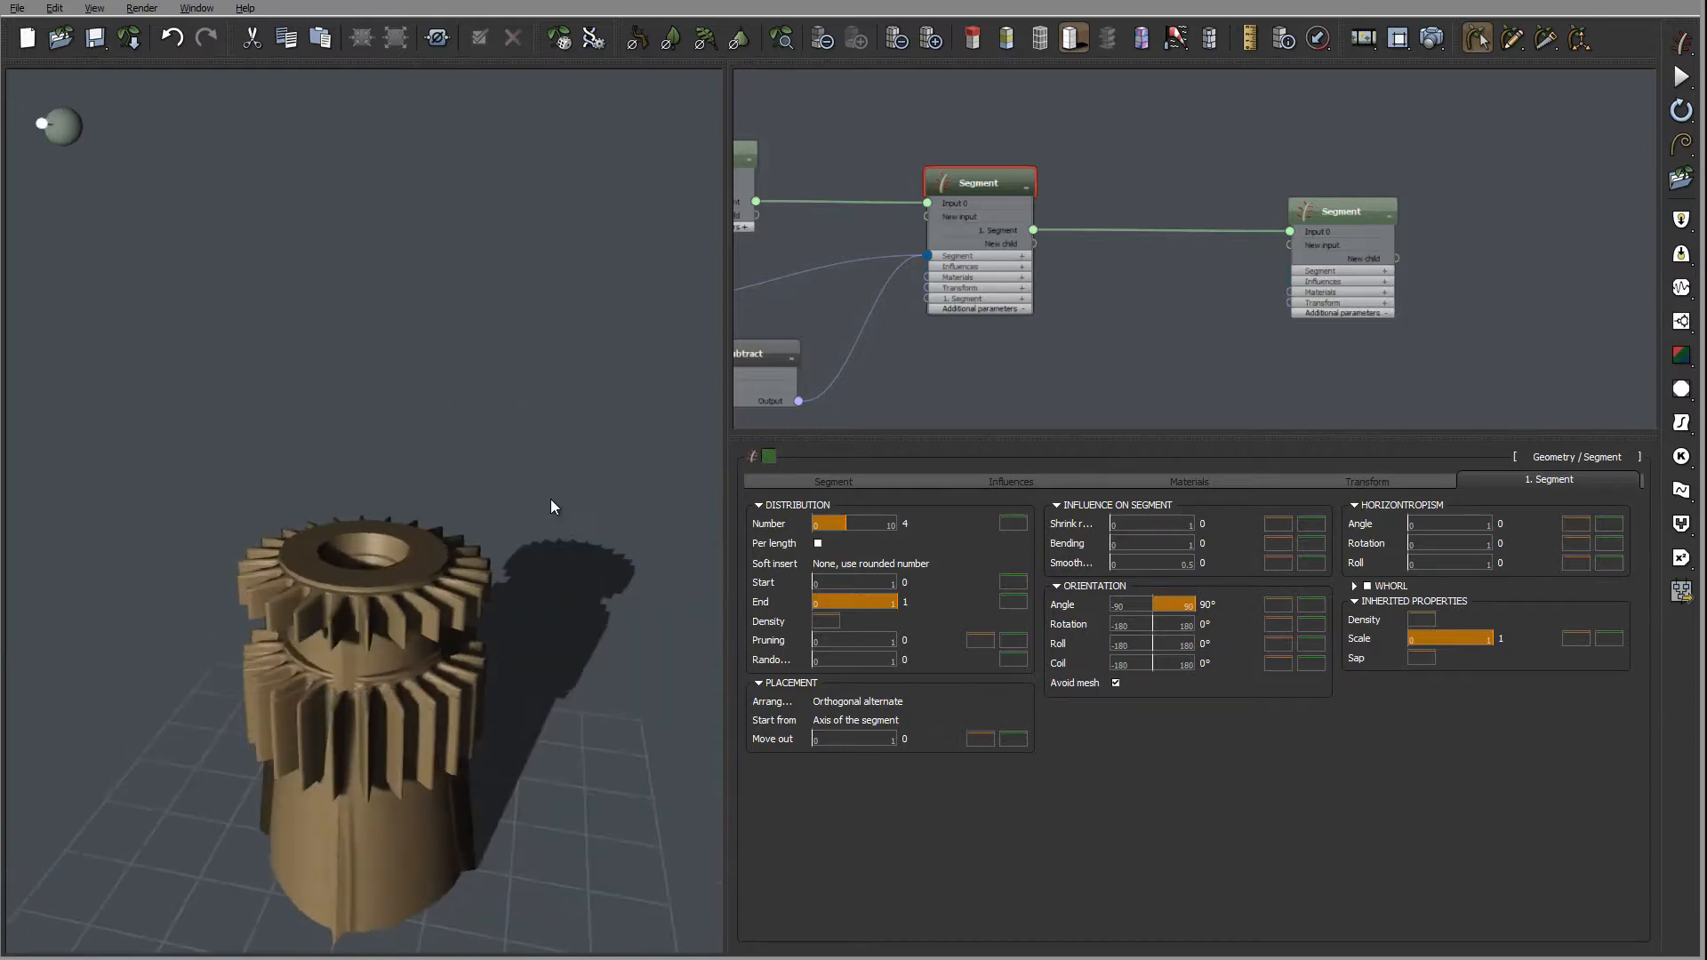
{"action": "right_click_drag", "start_coordinate": [569, 676], "coordinate": [499, 542]}
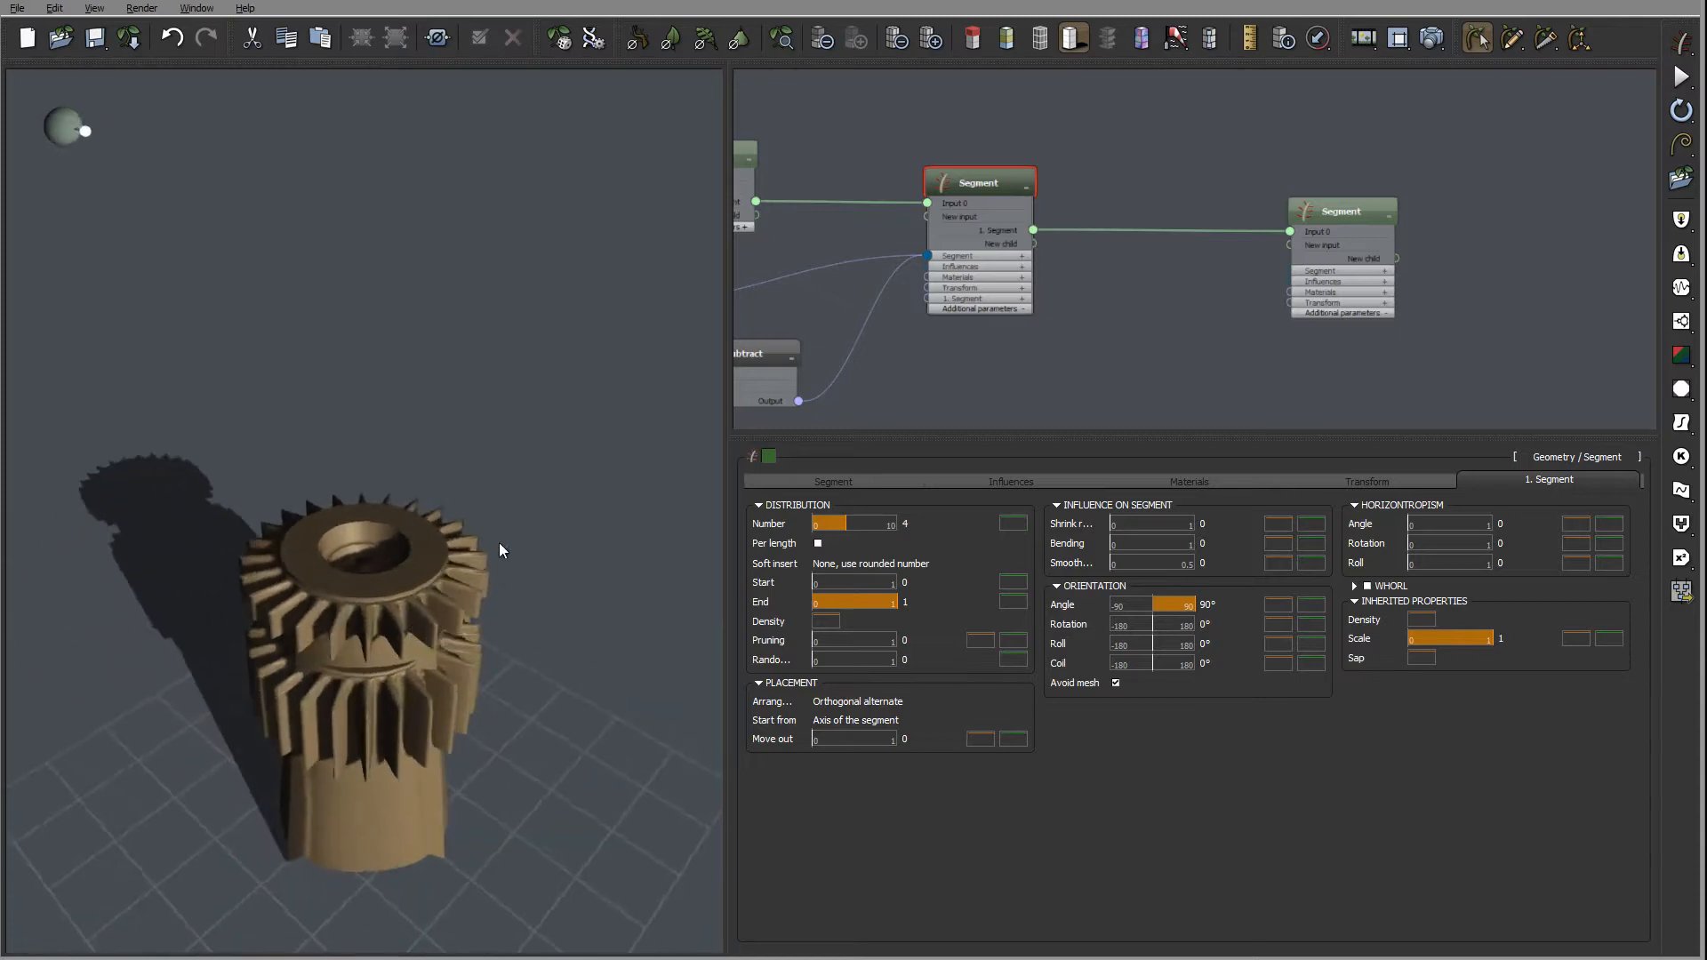
- Make the child gears start from the surface of the segment and inspect their placement from the side and above
{"action": "left_click", "coordinate": [877, 721]}
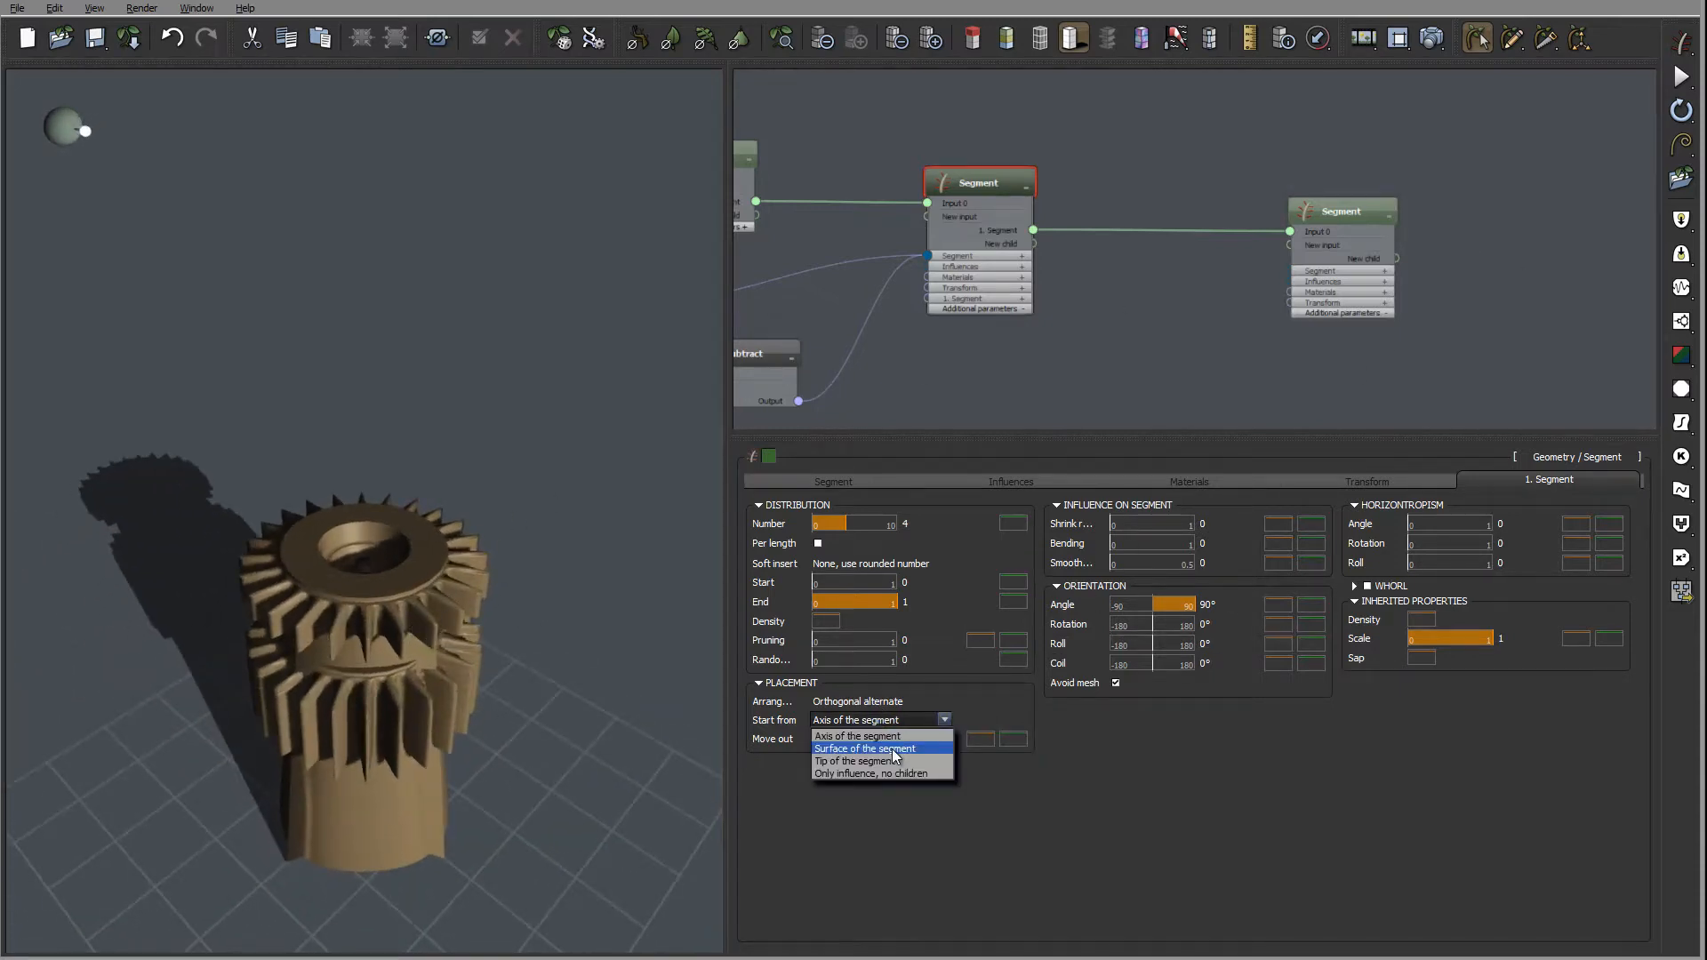
{"action": "left_click", "coordinate": [894, 753]}
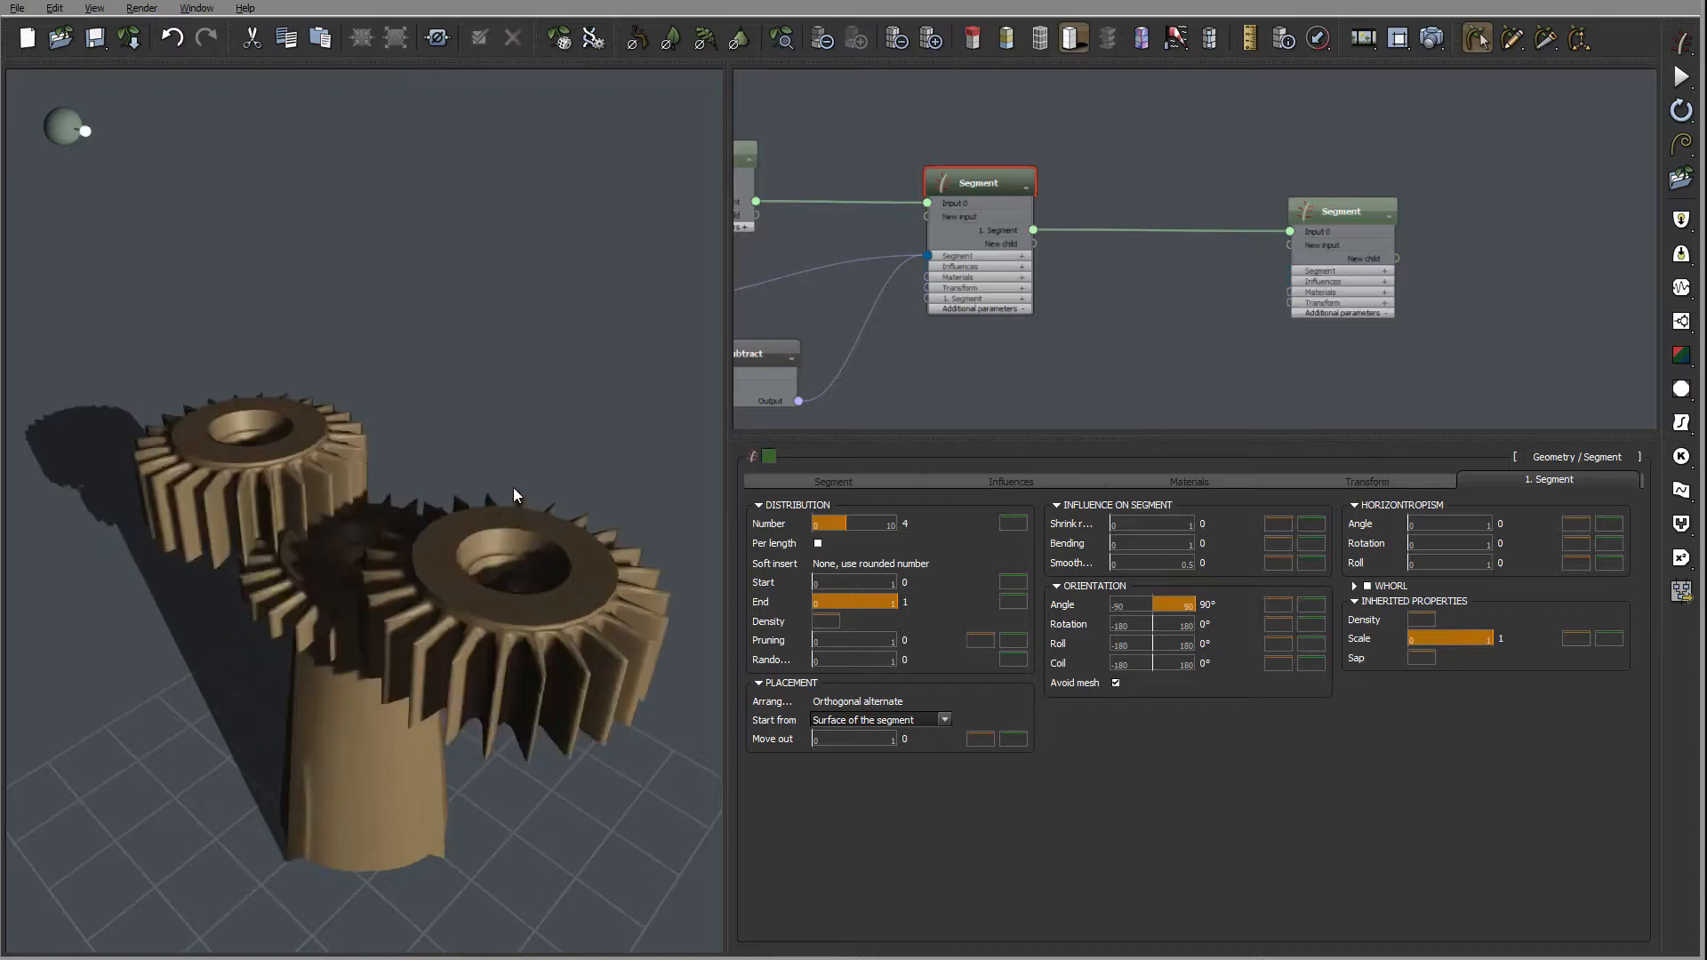
{"action": "left_click_drag", "start_coordinate": [514, 495], "coordinate": [226, 420]}
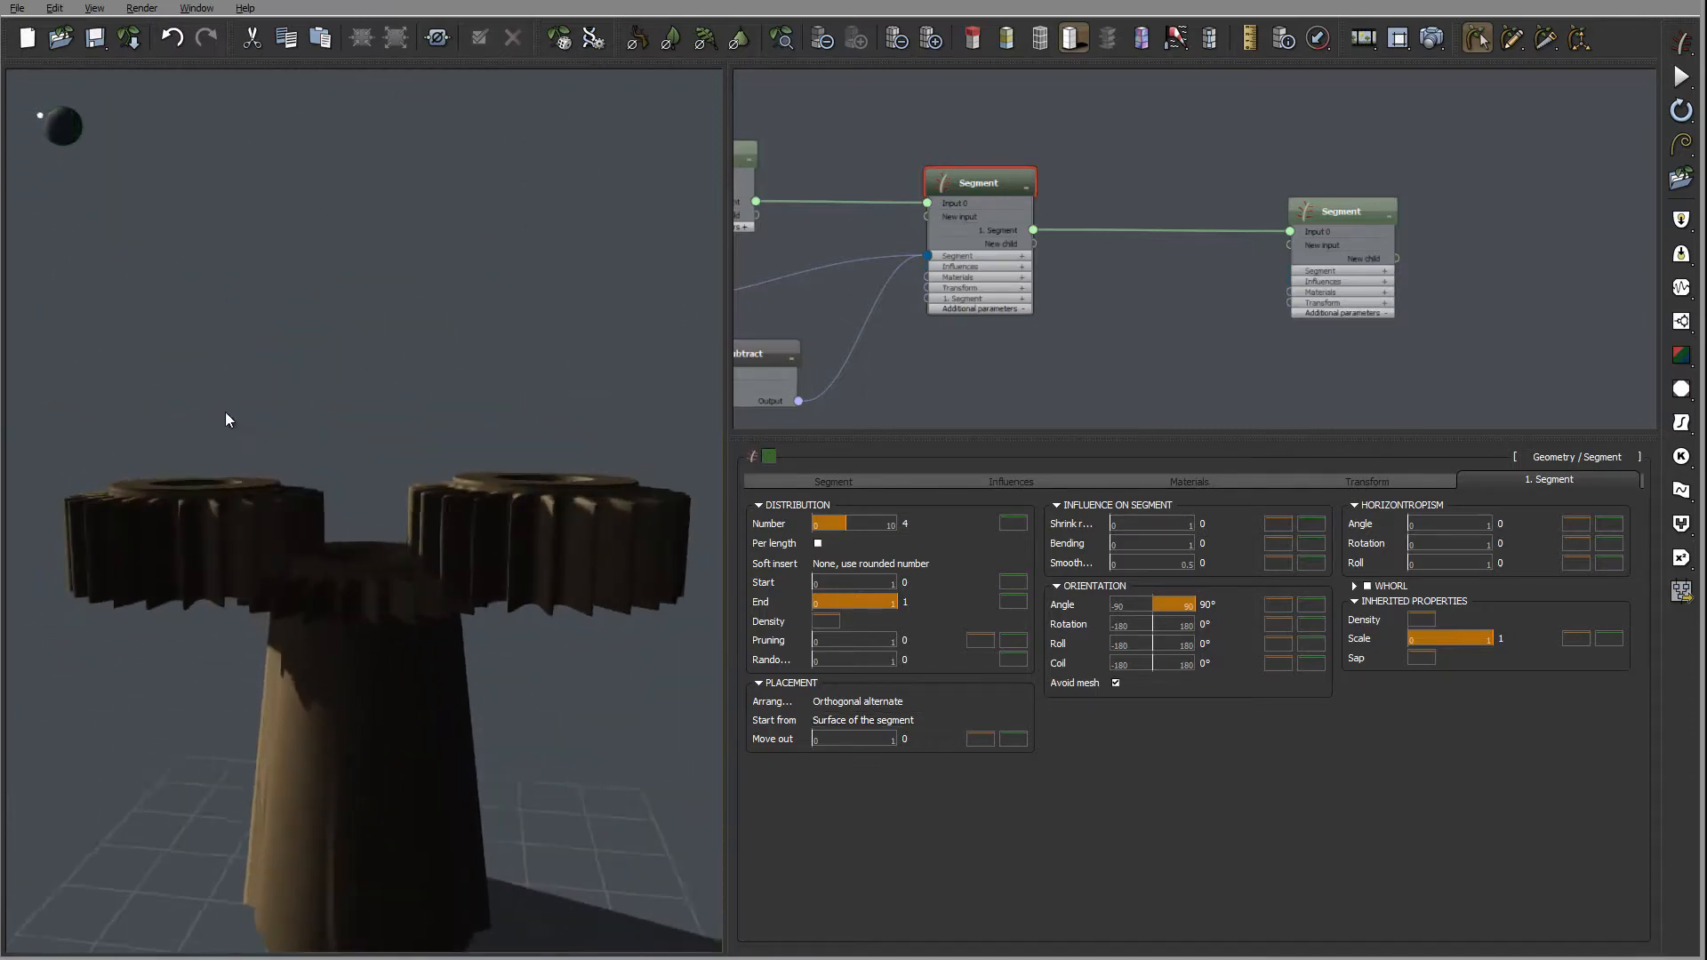
{"action": "right_click_drag", "start_coordinate": [226, 413], "coordinate": [240, 542]}
- Set the child gears' orientation coil to 90° and inspect their arrangement around the central column
{"action": "double_click", "coordinate": [1215, 663]}
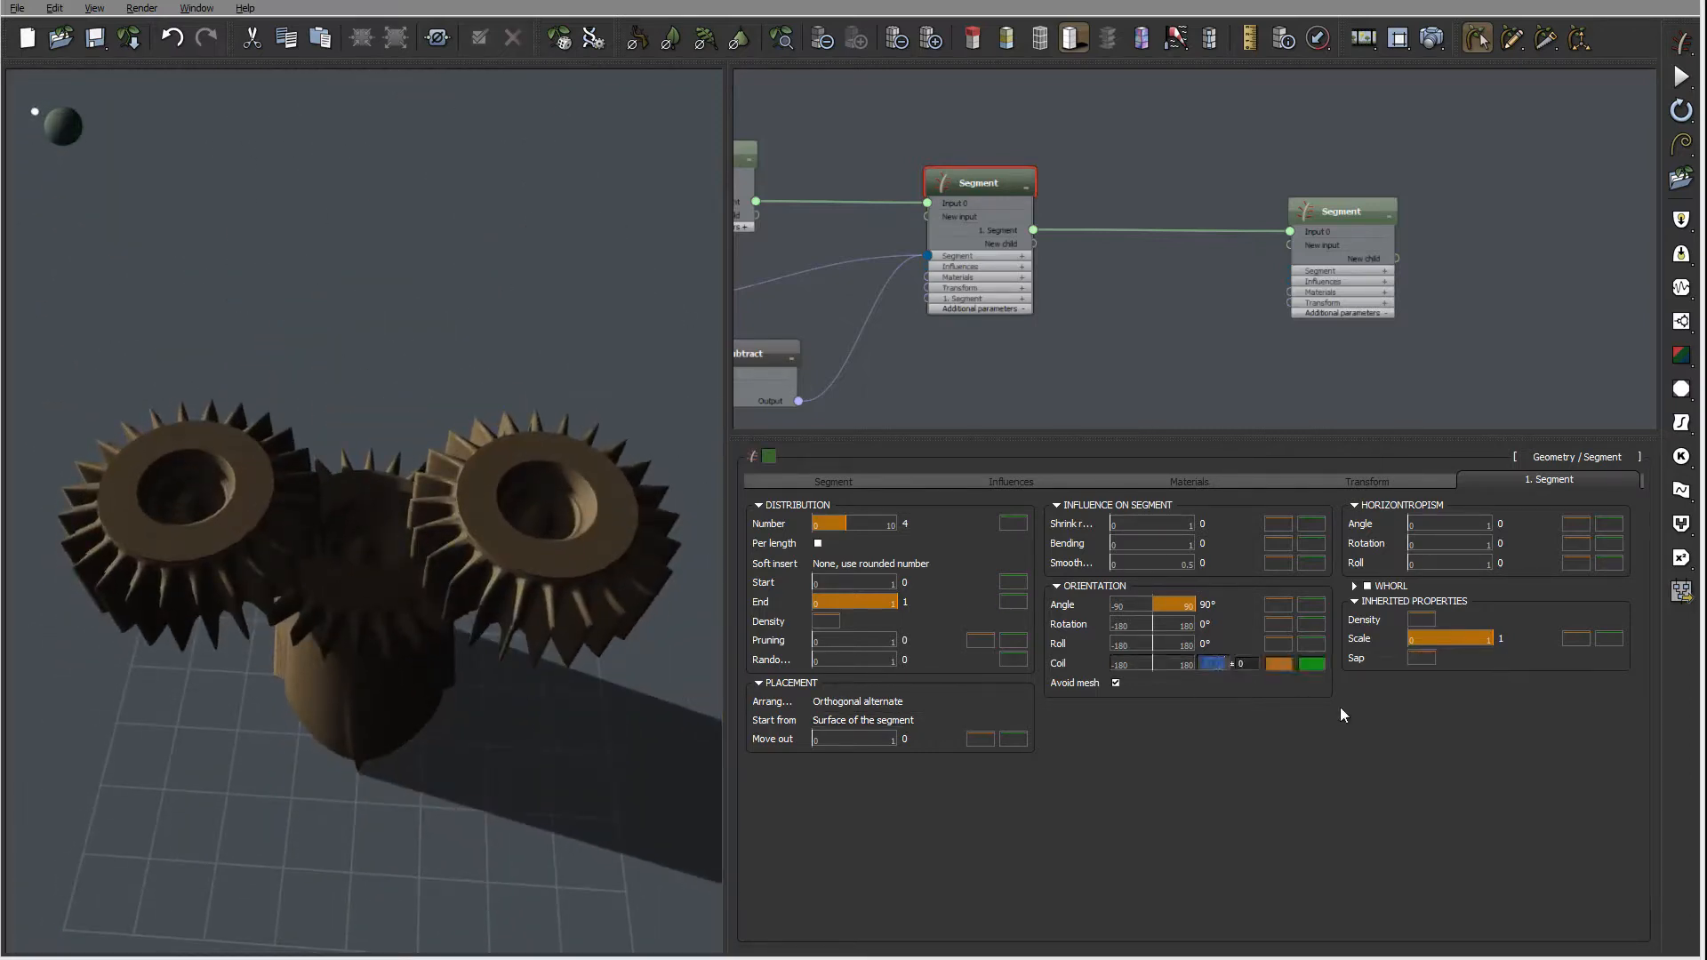
{"action": "type", "text": "90"}
{"action": "key", "text": "Return"}
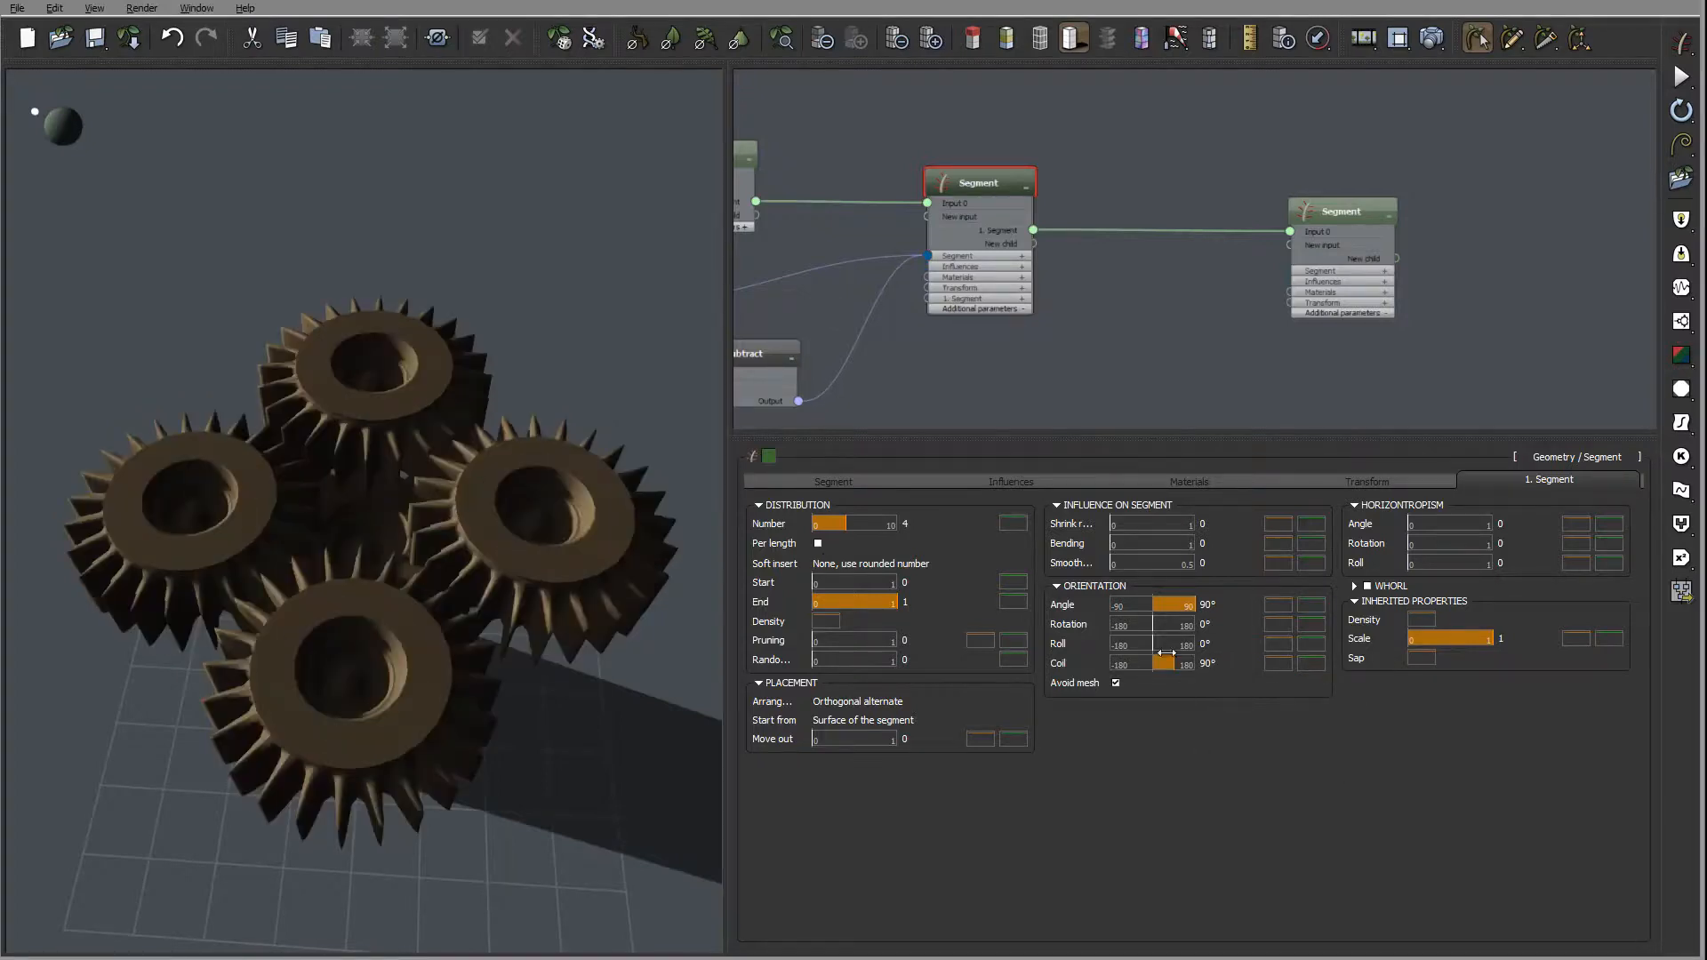
{"action": "left_click_drag", "start_coordinate": [437, 509], "coordinate": [531, 370]}
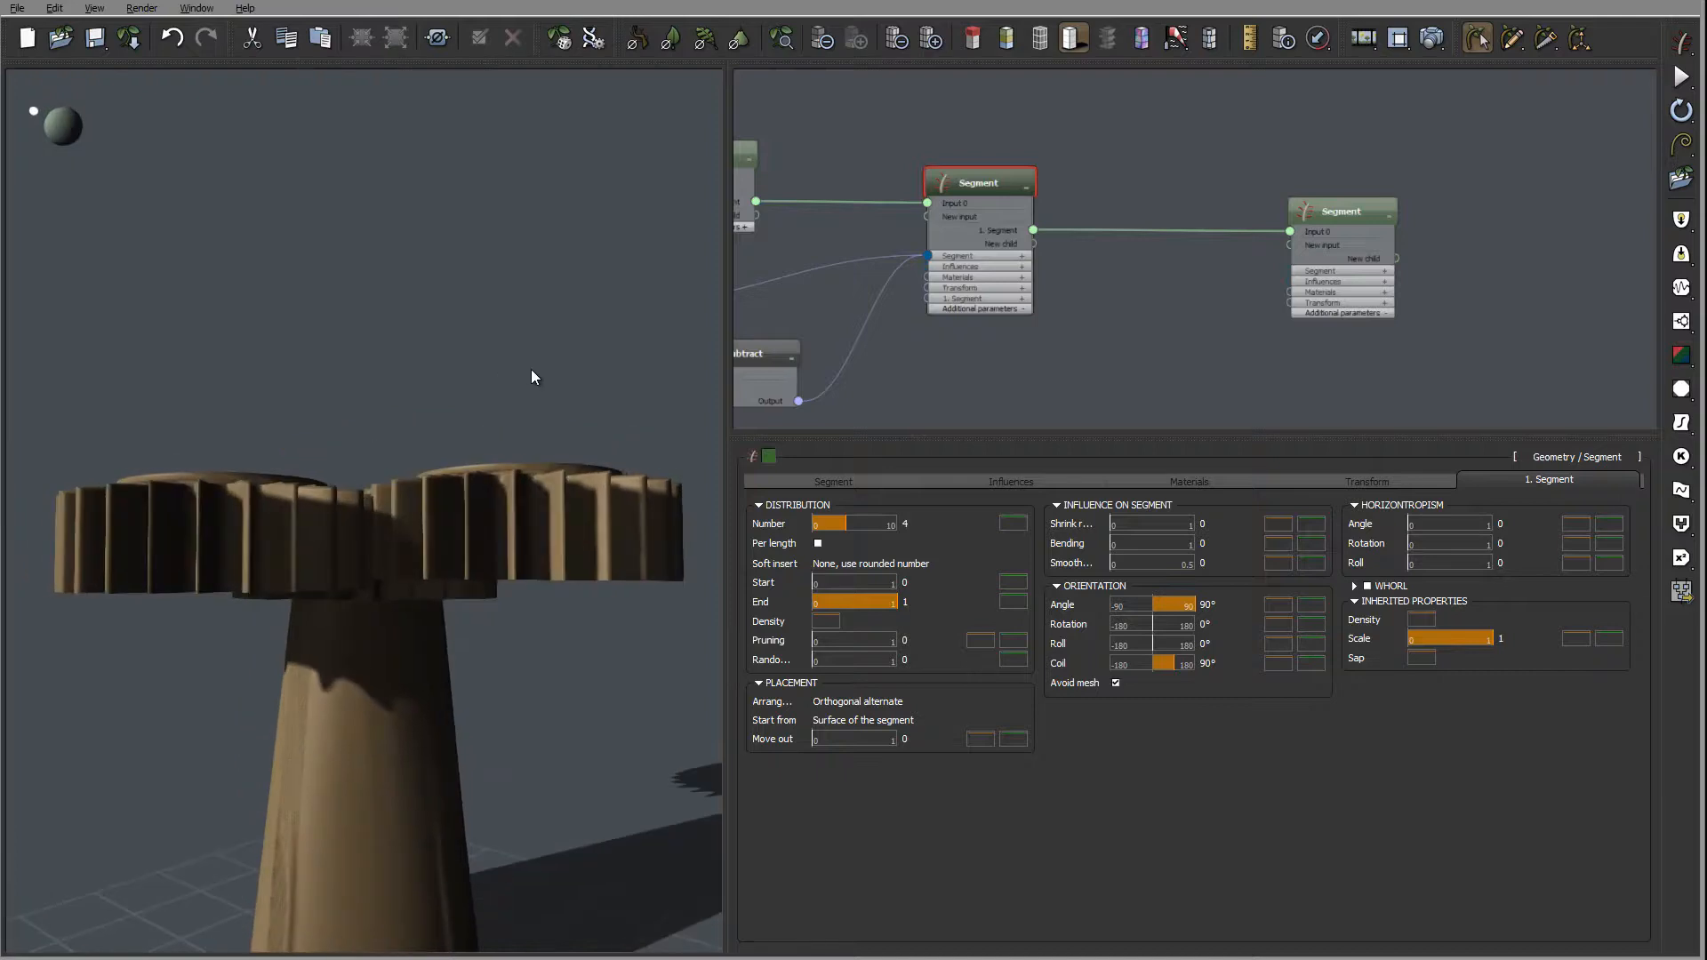
- Set both the Start and End of the child gears' distribution to 0.001
{"action": "double_click", "coordinate": [925, 580]}
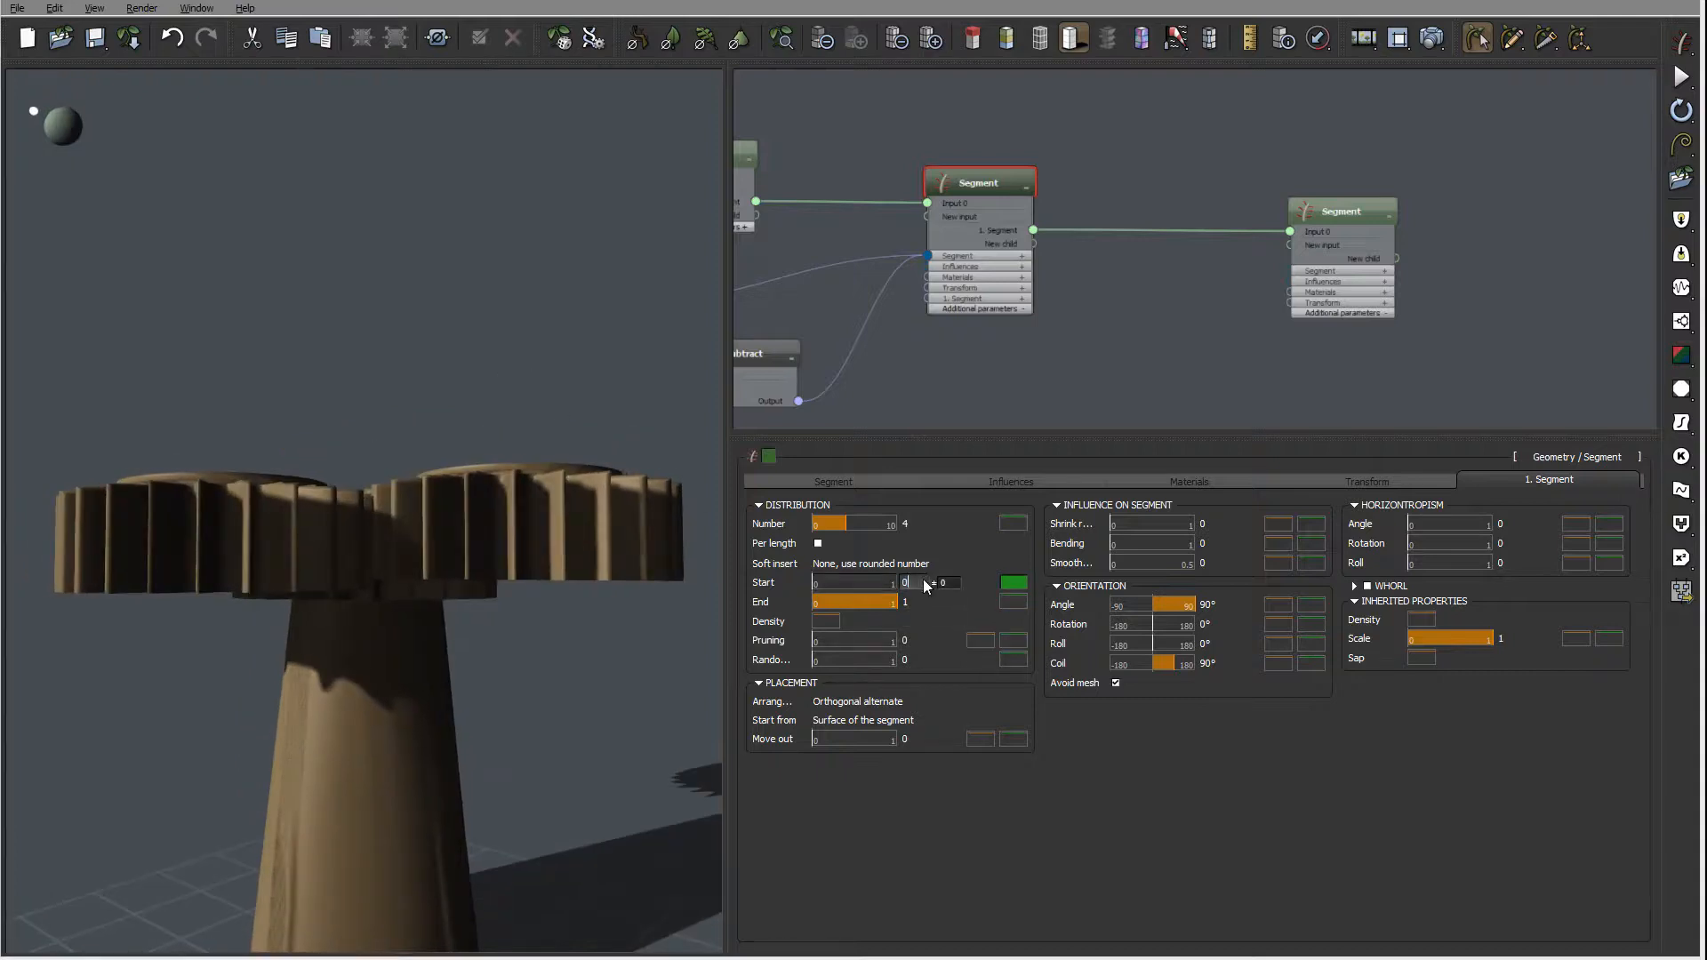
{"action": "type", "text": "0.001"}
{"action": "left_click", "coordinate": [1013, 602]}
{"action": "double_click", "coordinate": [916, 603]}
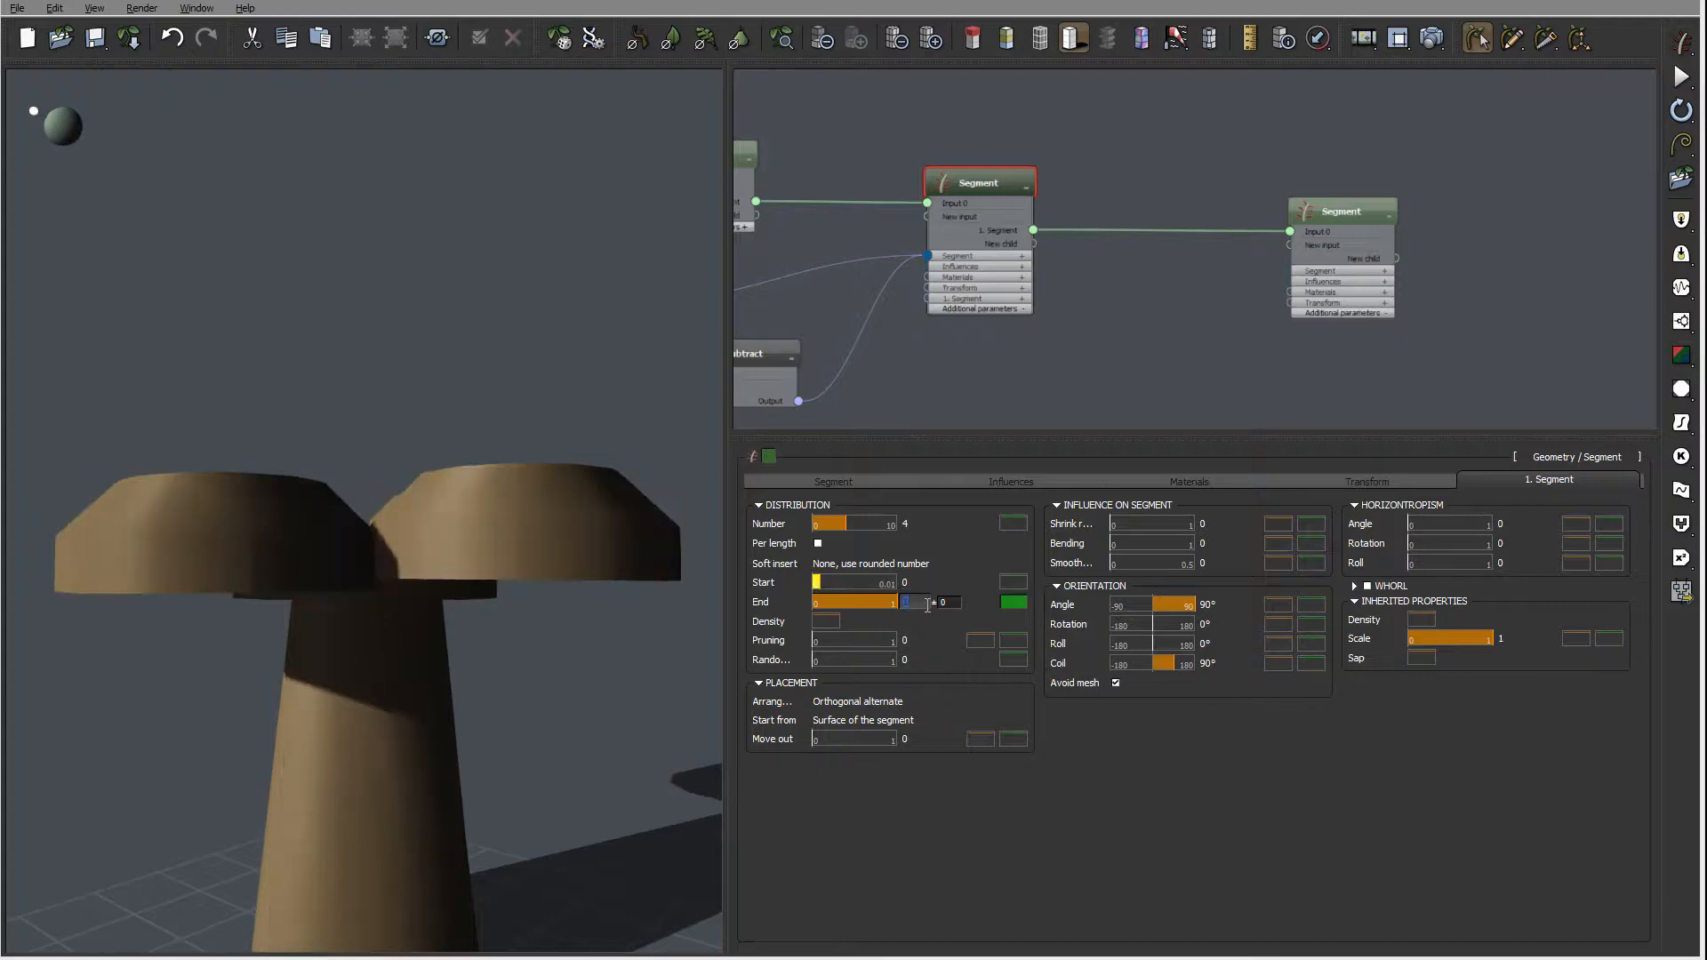
{"action": "type", "text": "0.001"}
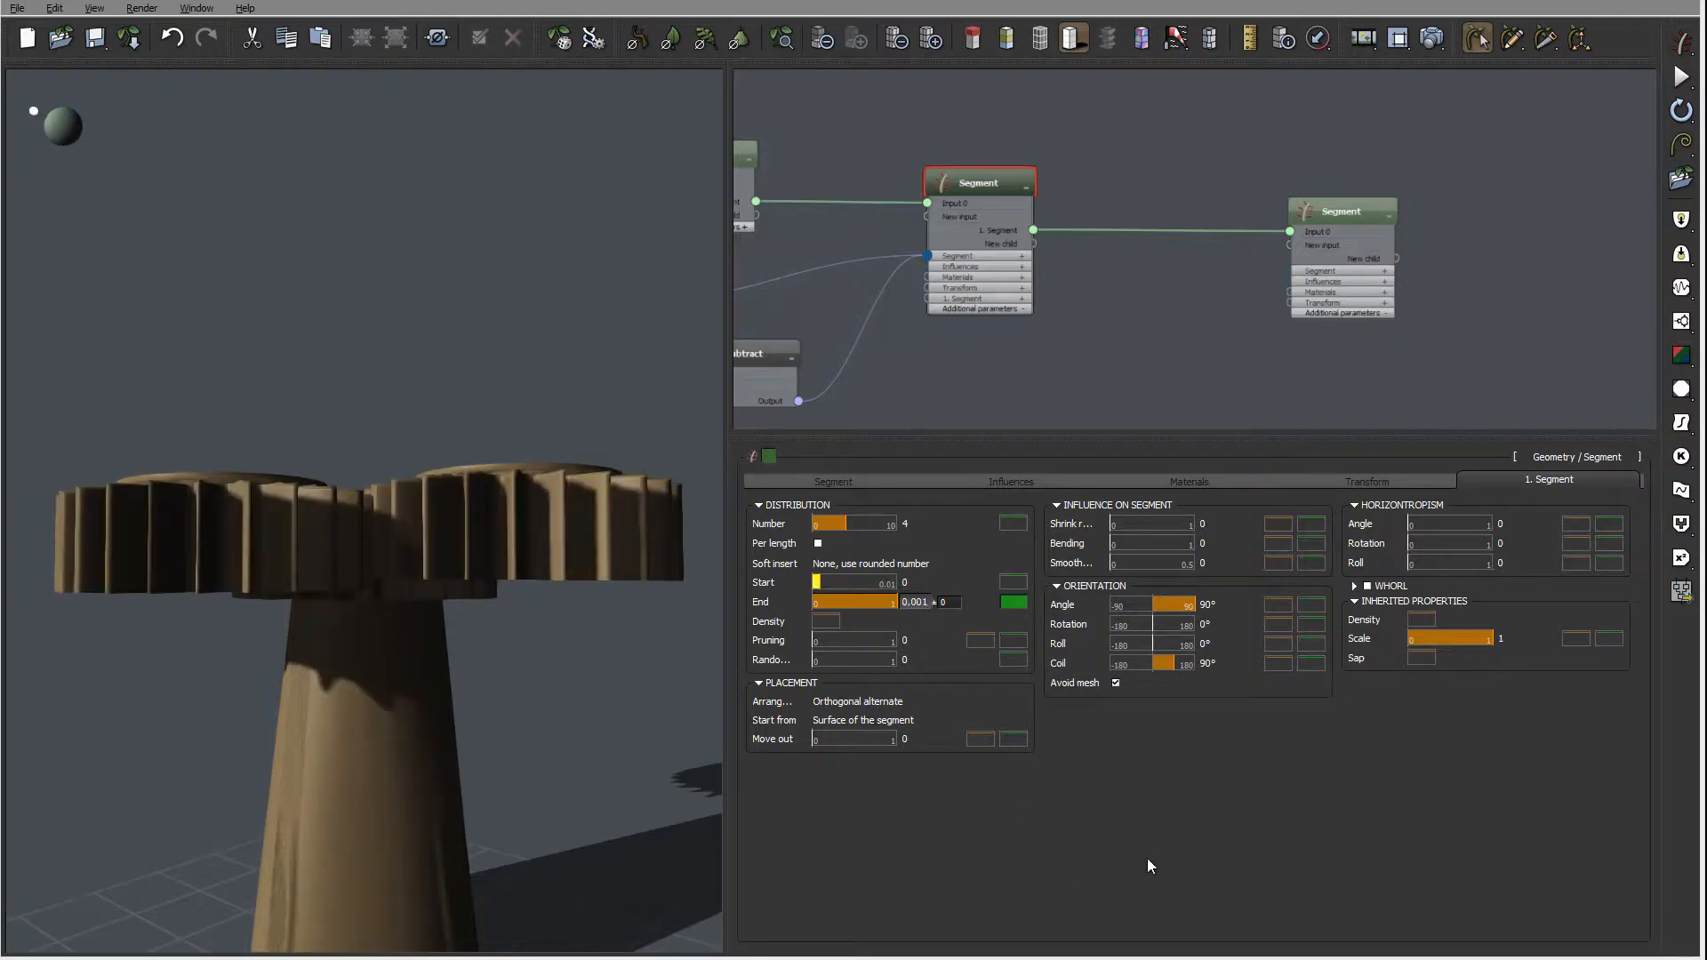
{"action": "left_click", "coordinate": [1033, 757]}
{"action": "right_click_drag", "start_coordinate": [505, 479], "coordinate": [542, 698]}
- Try starting the child gears from the axis and from the tip of the segment, and return to the surface option
{"action": "left_click", "coordinate": [878, 720]}
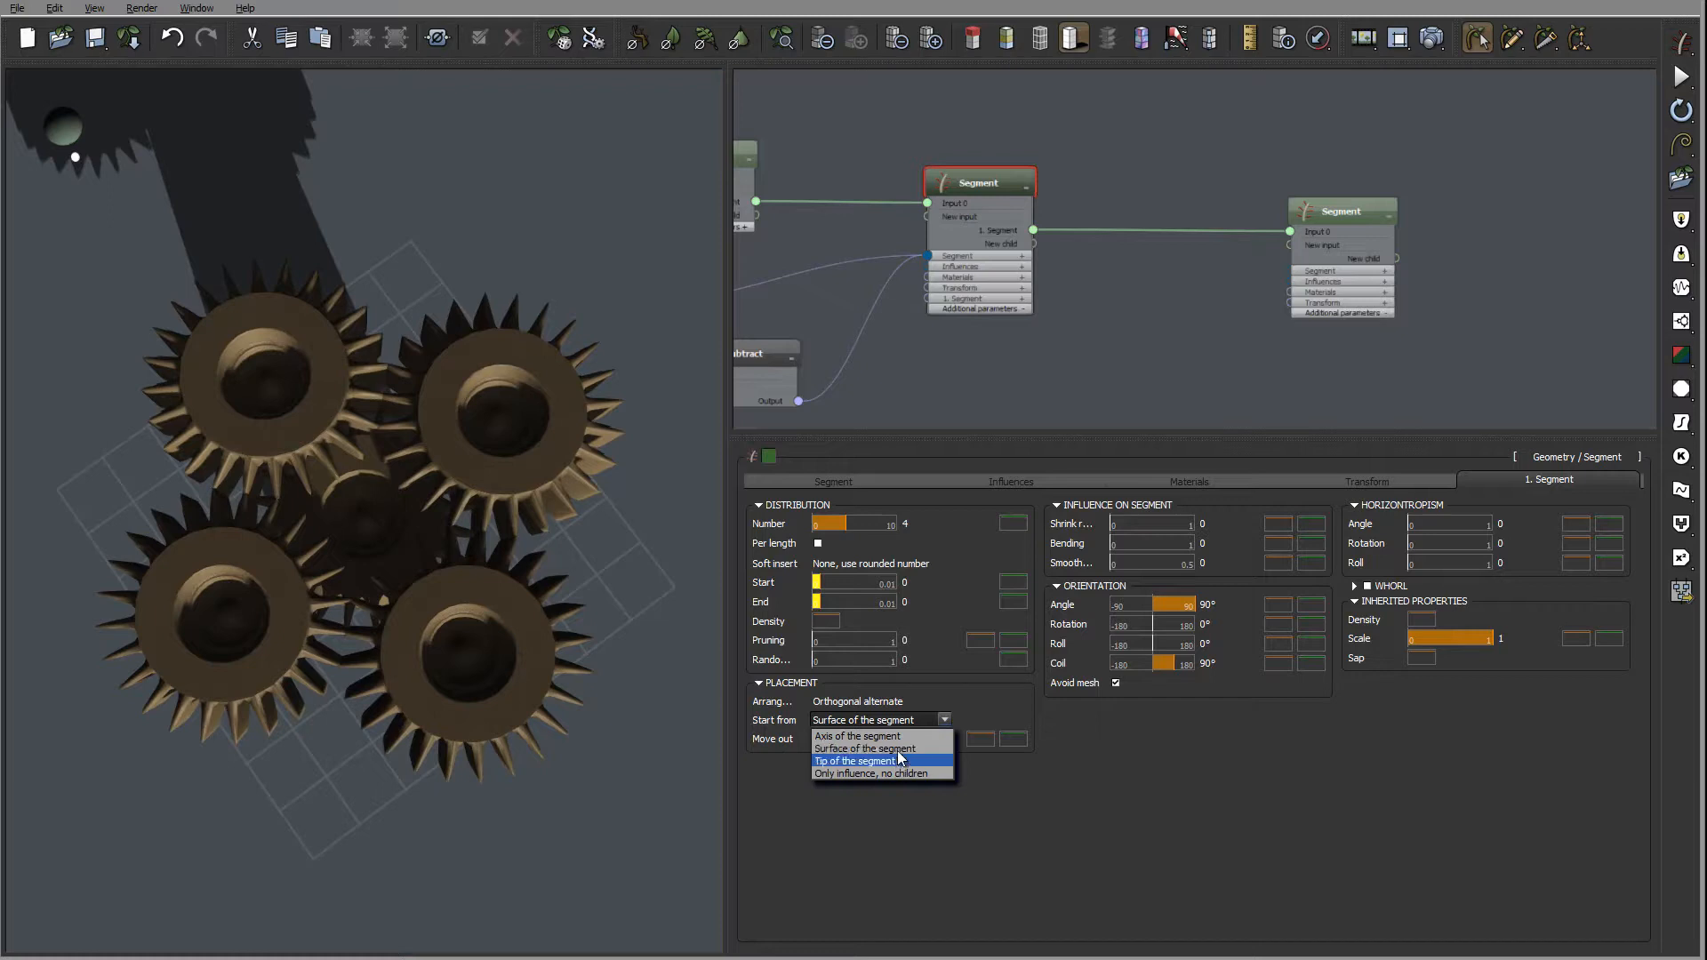
{"action": "left_click", "coordinate": [898, 737]}
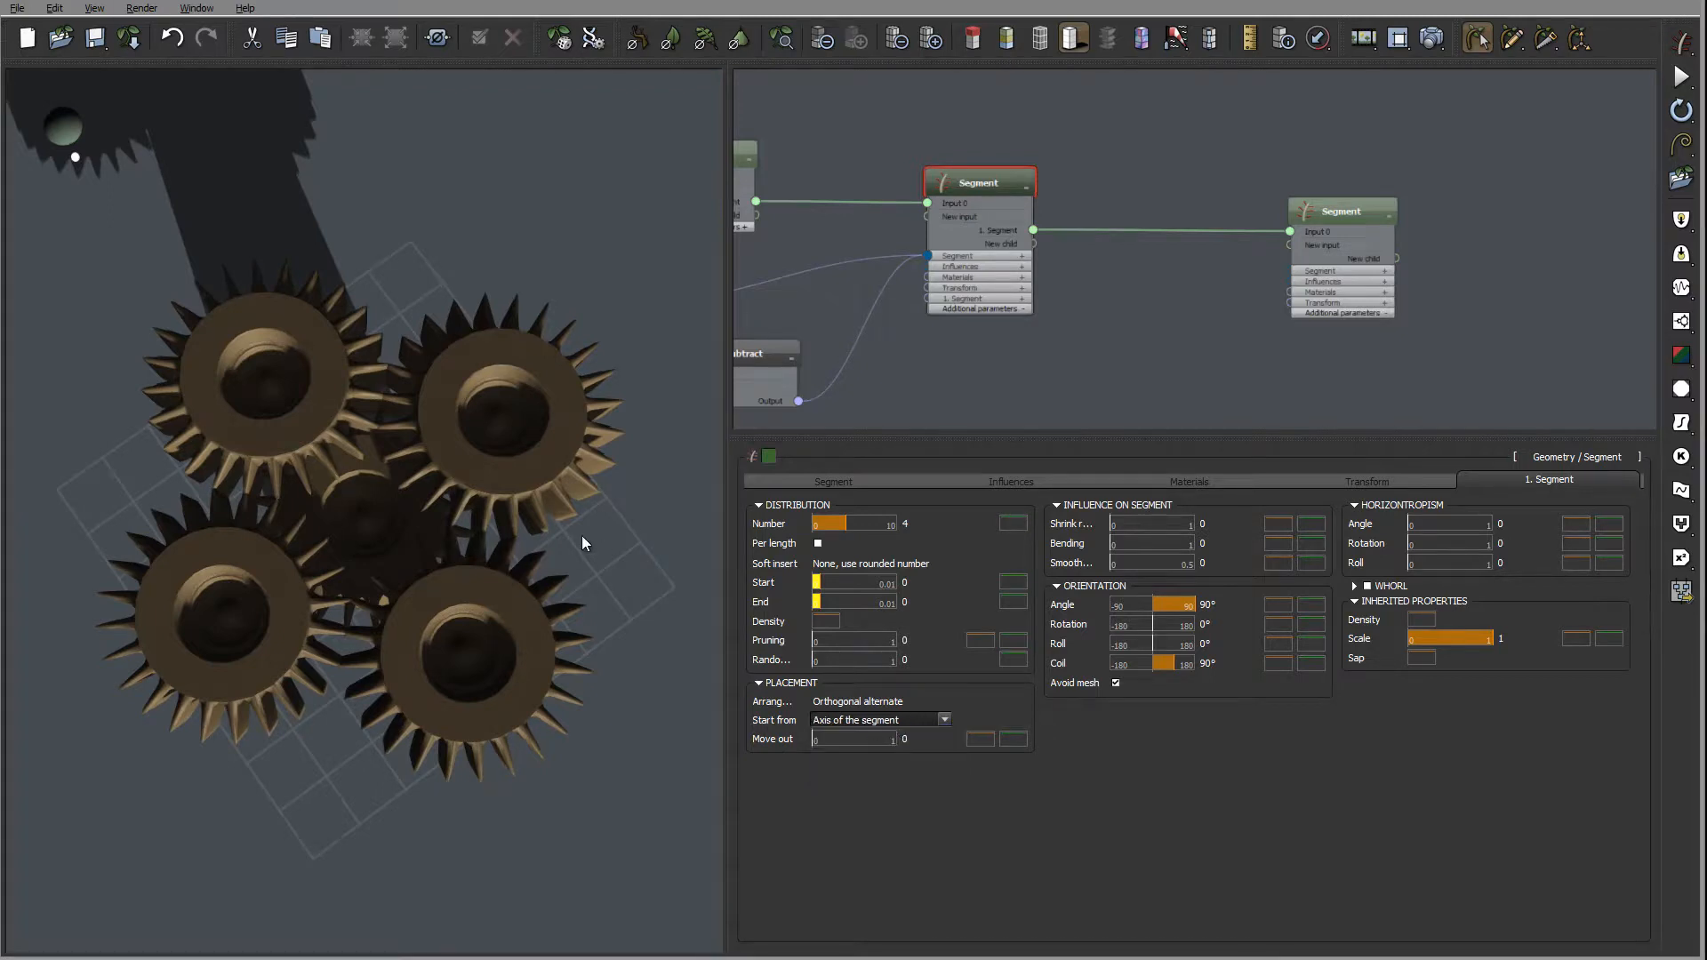
{"action": "left_click", "coordinate": [912, 719]}
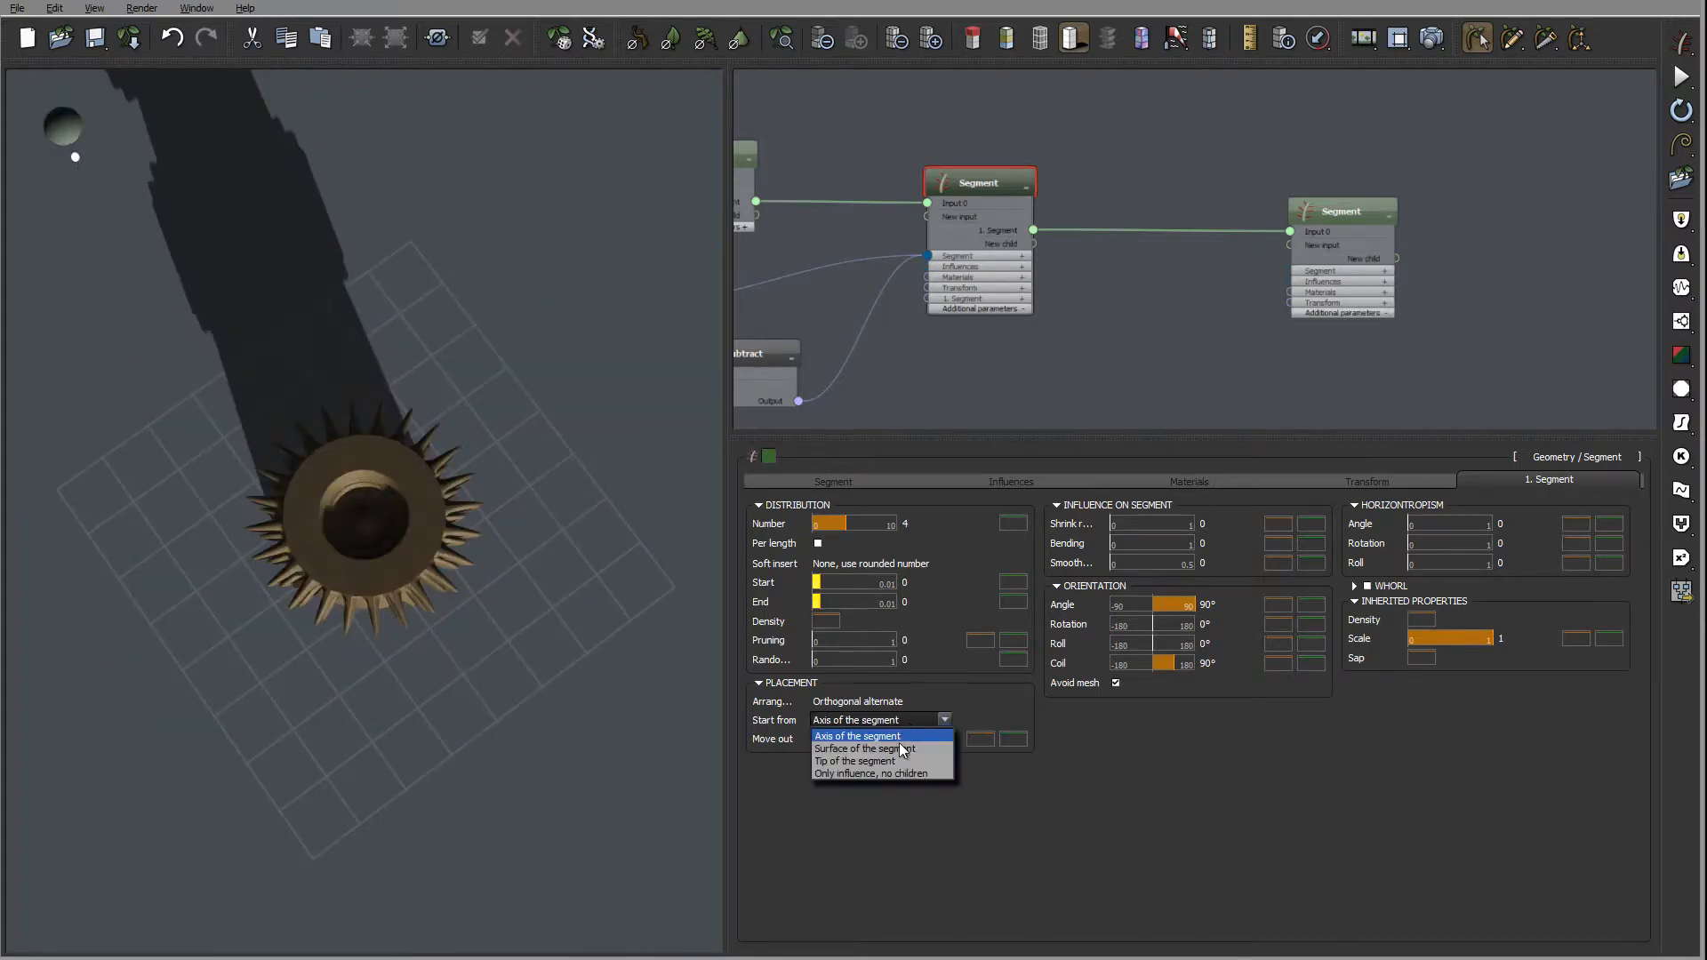
{"action": "left_click", "coordinate": [897, 762]}
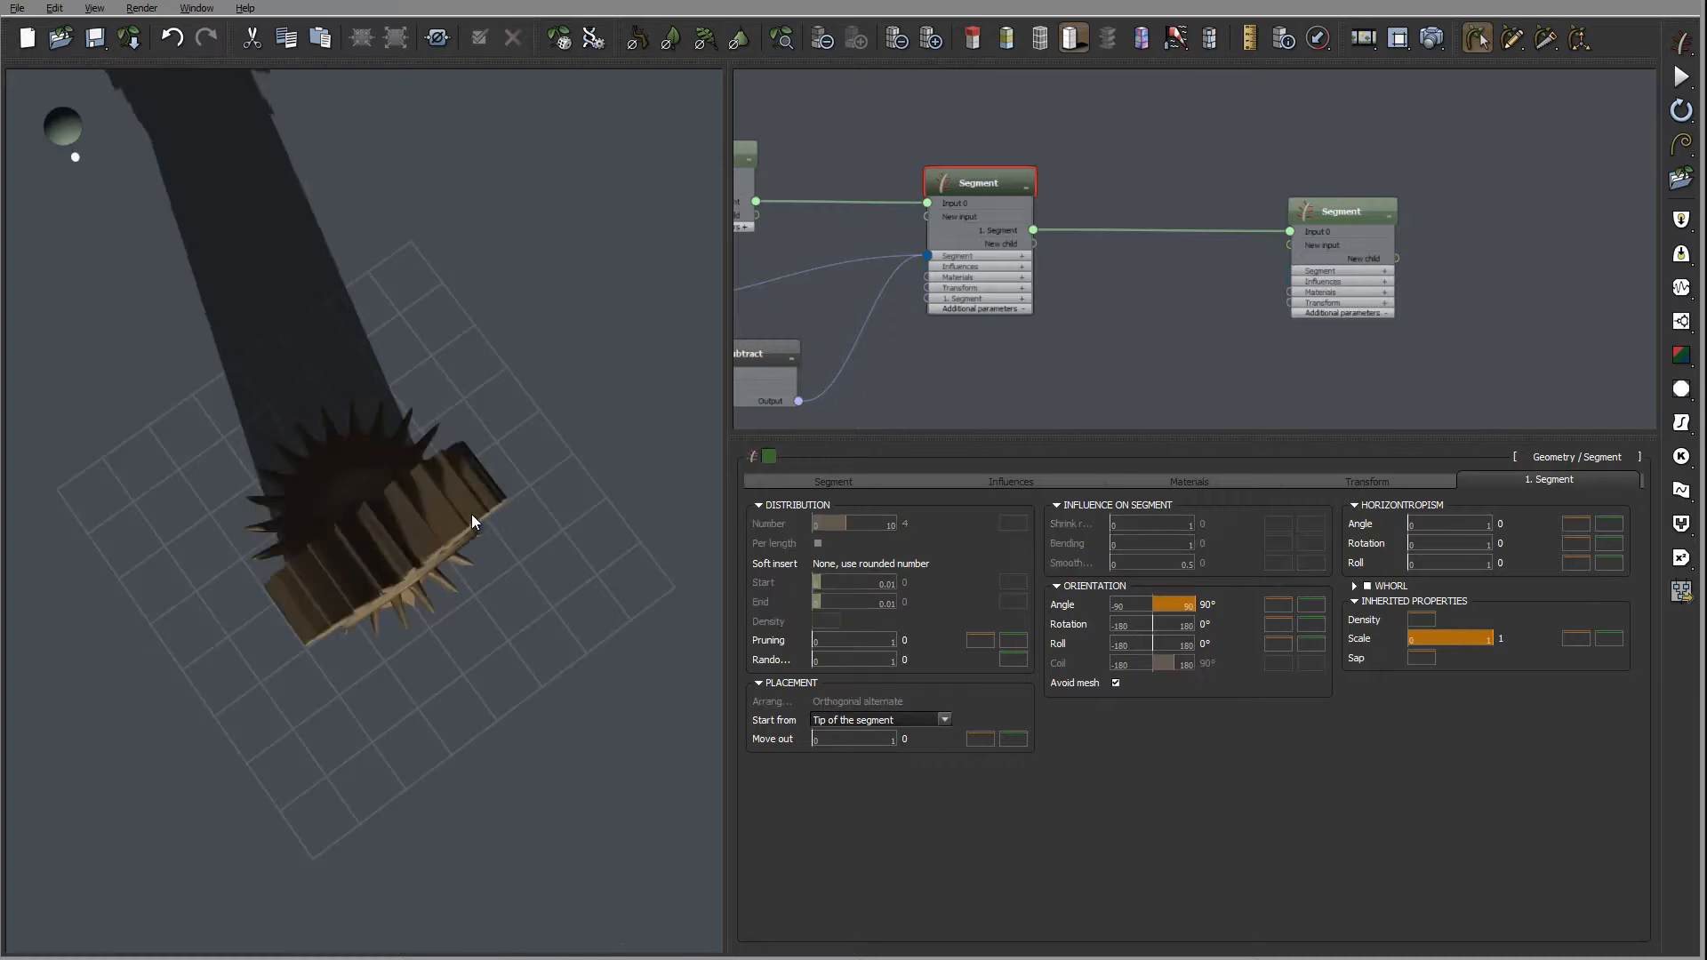
{"action": "left_click", "coordinate": [927, 721]}
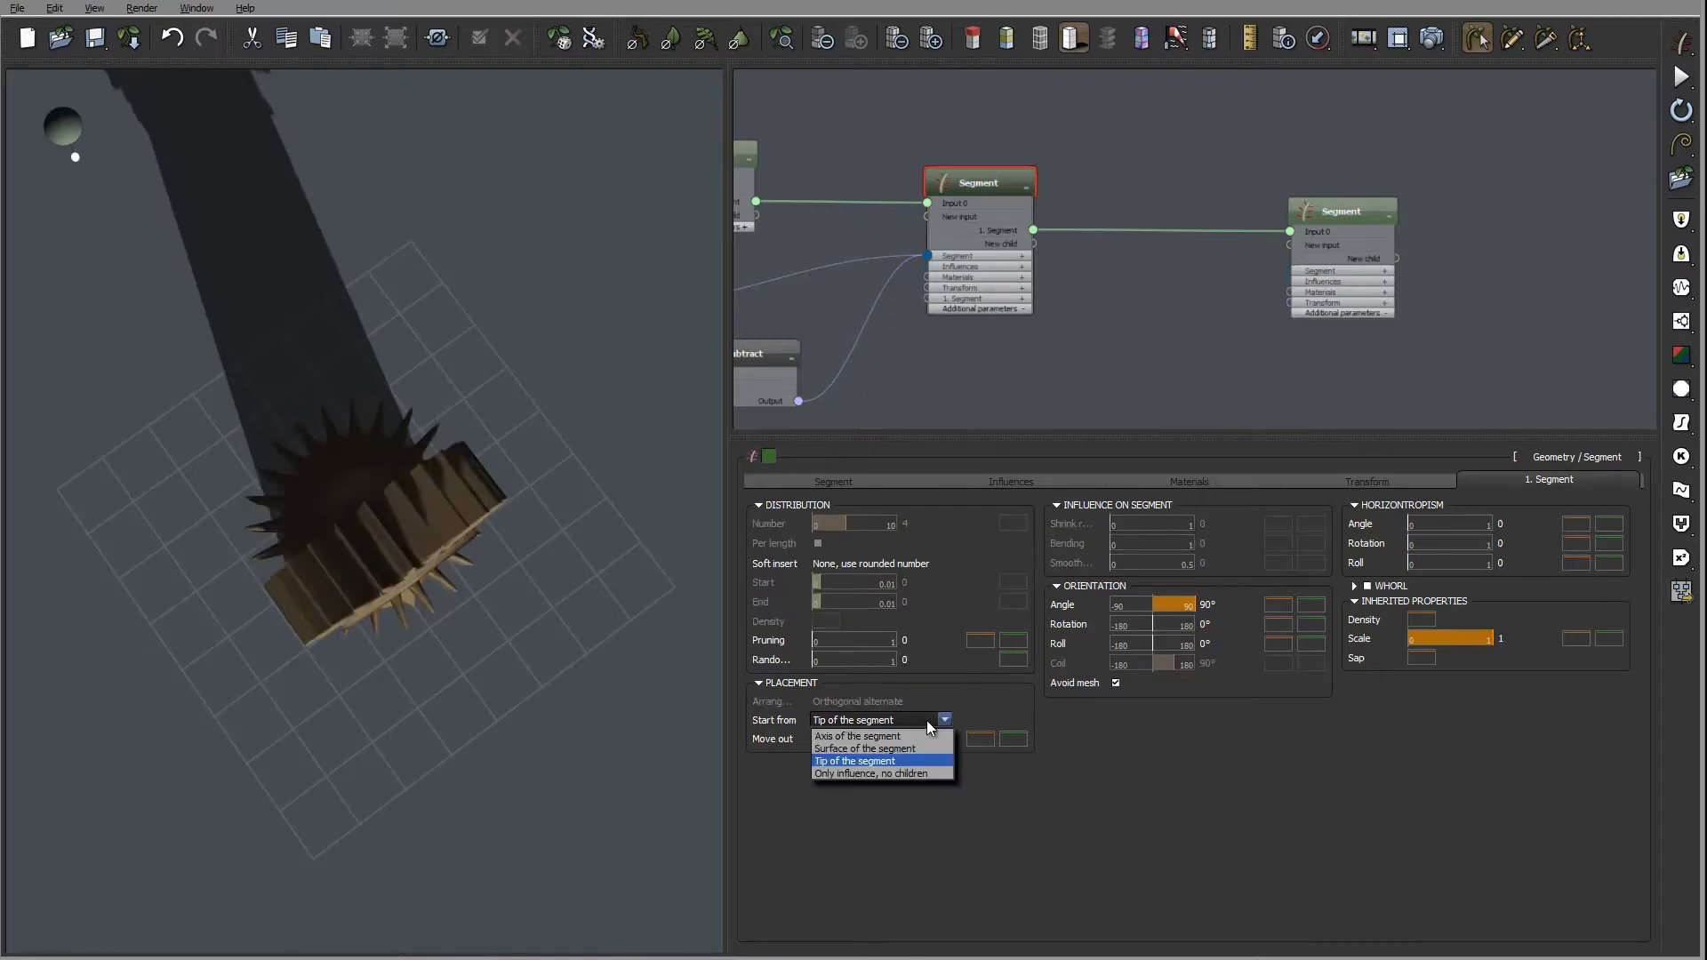
{"action": "left_click", "coordinate": [889, 749]}
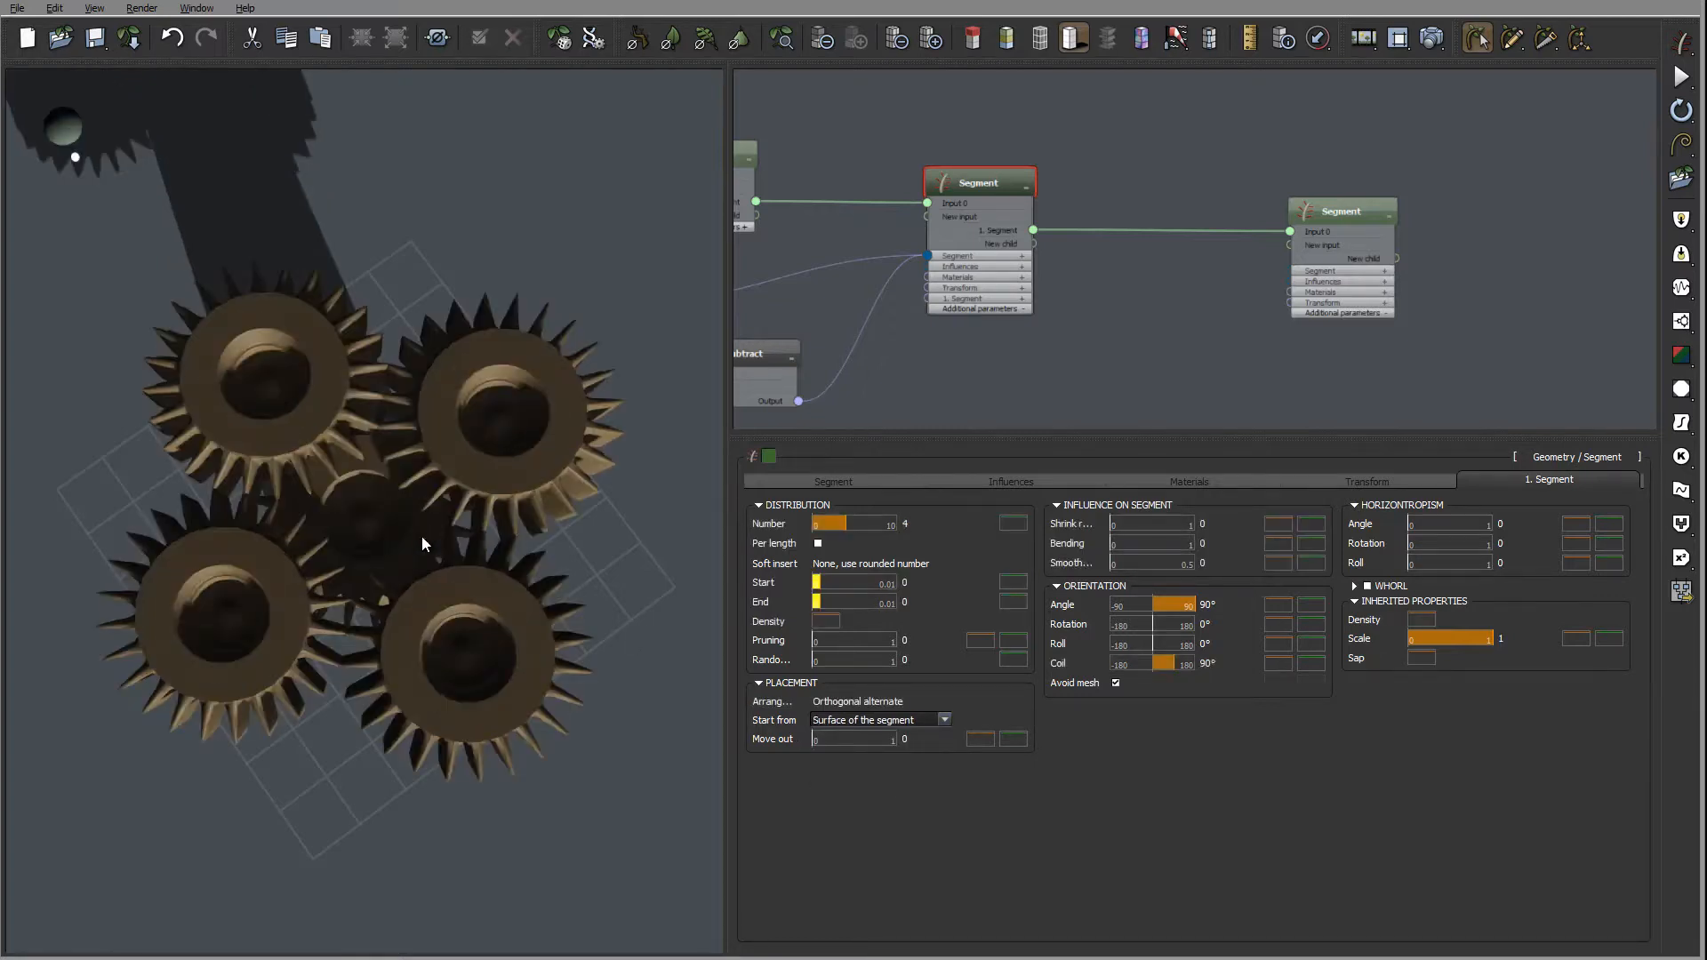
- Set the gear-ring Segment's transform offset to 0.2 in X and 0.2 in Y, and inspect the gear cluster
{"action": "left_click_drag", "start_coordinate": [421, 535], "coordinate": [525, 587]}
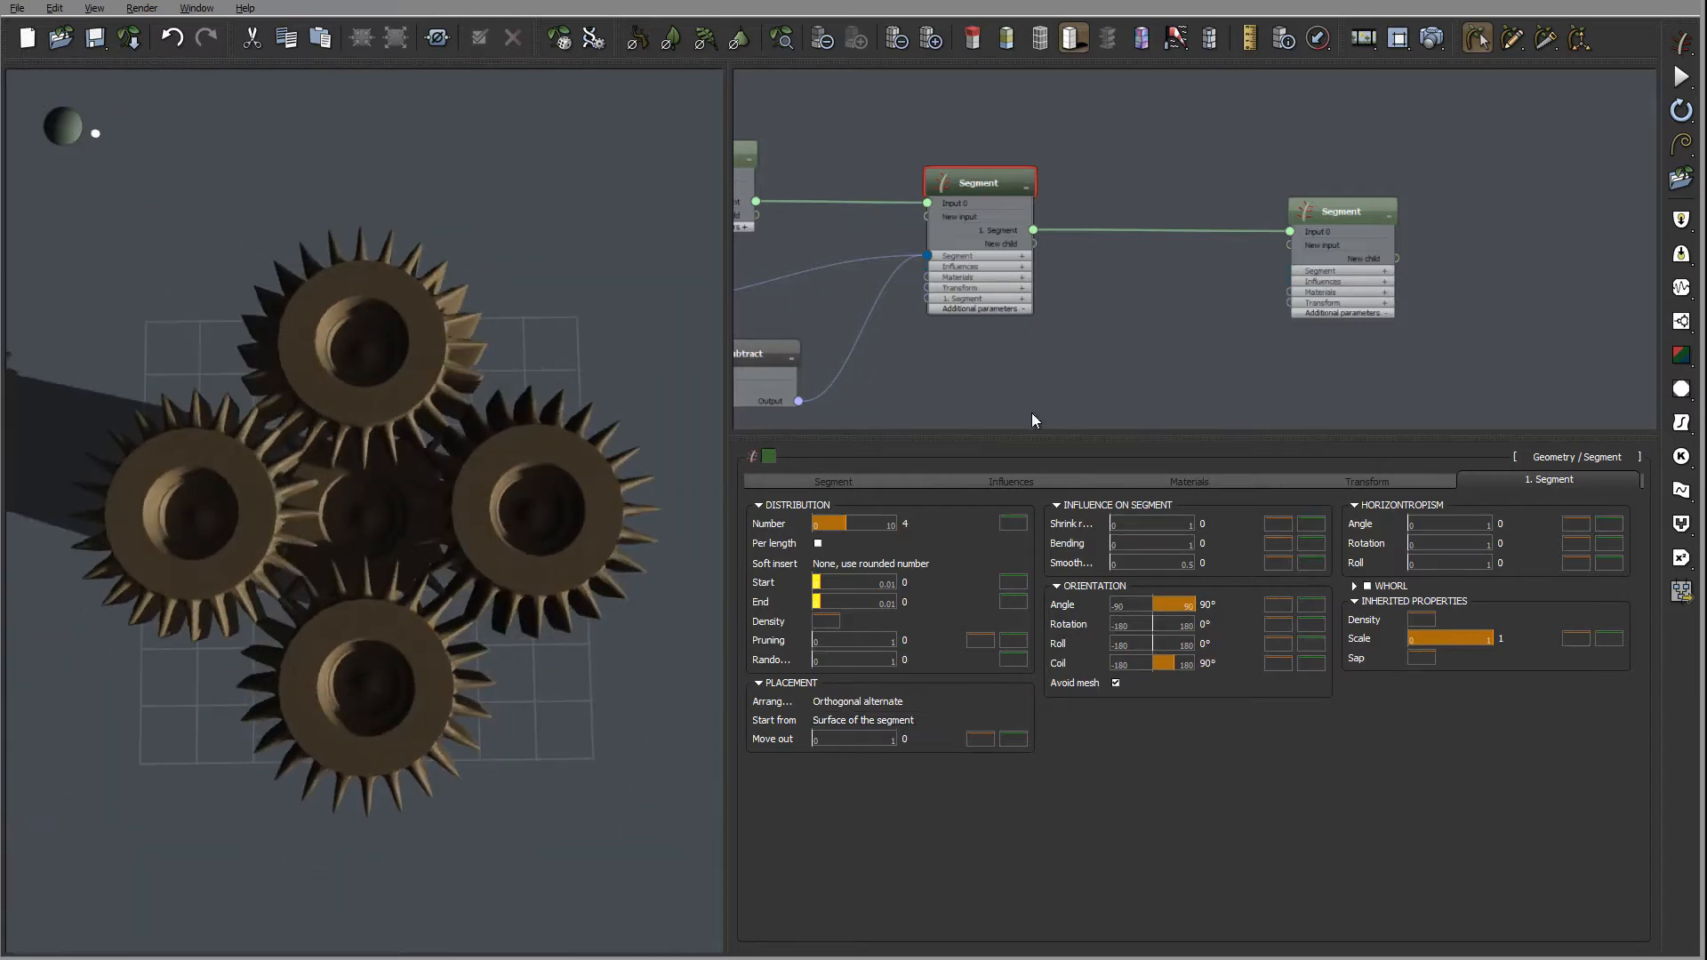
{"action": "left_click_drag", "start_coordinate": [372, 520], "coordinate": [455, 546]}
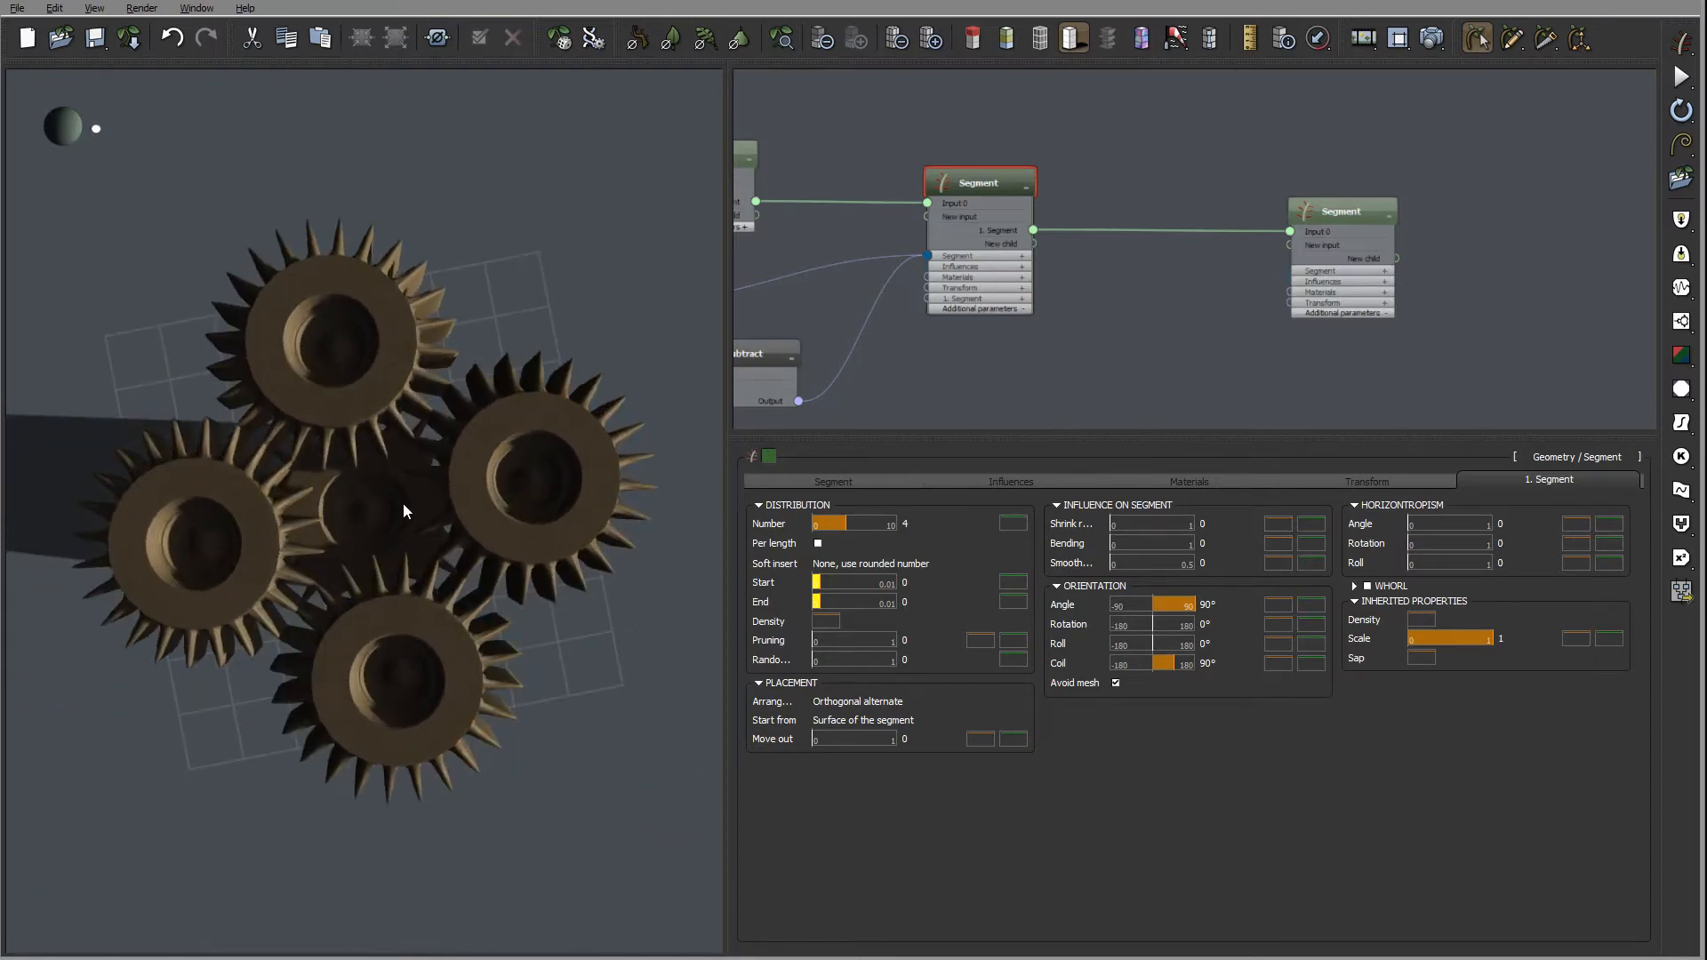
{"action": "left_click_drag", "start_coordinate": [343, 556], "coordinate": [356, 605]}
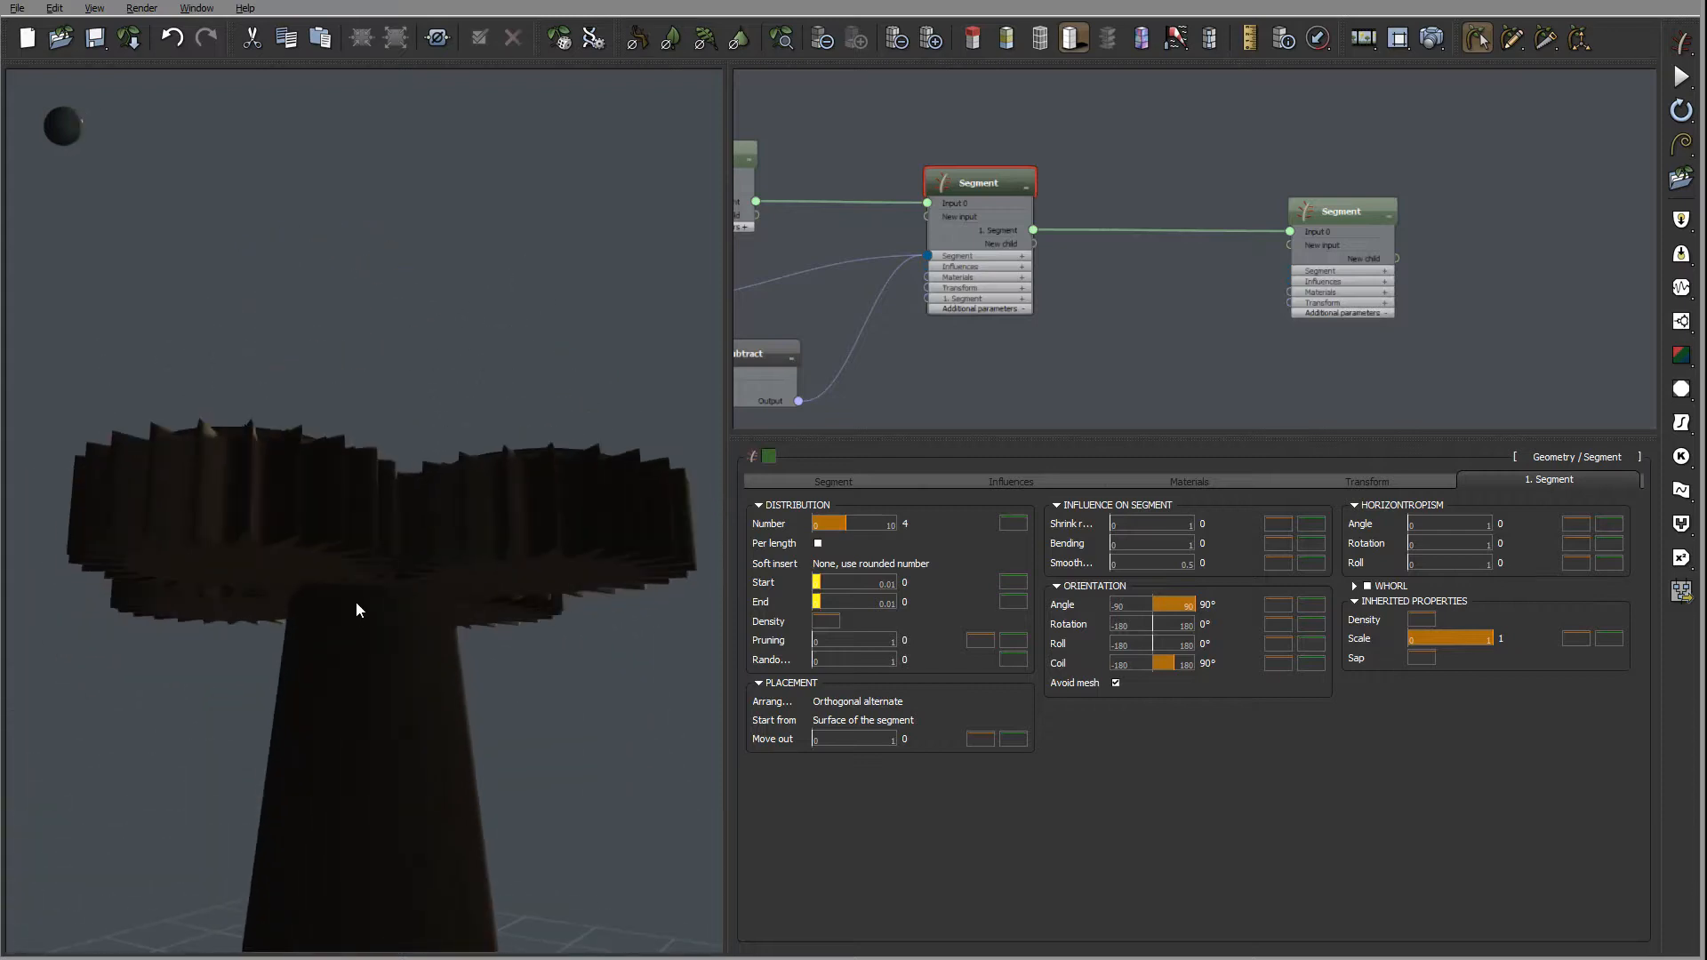
{"action": "left_click_drag", "start_coordinate": [411, 516], "coordinate": [386, 678]}
{"action": "left_click_drag", "start_coordinate": [381, 605], "coordinate": [382, 601]}
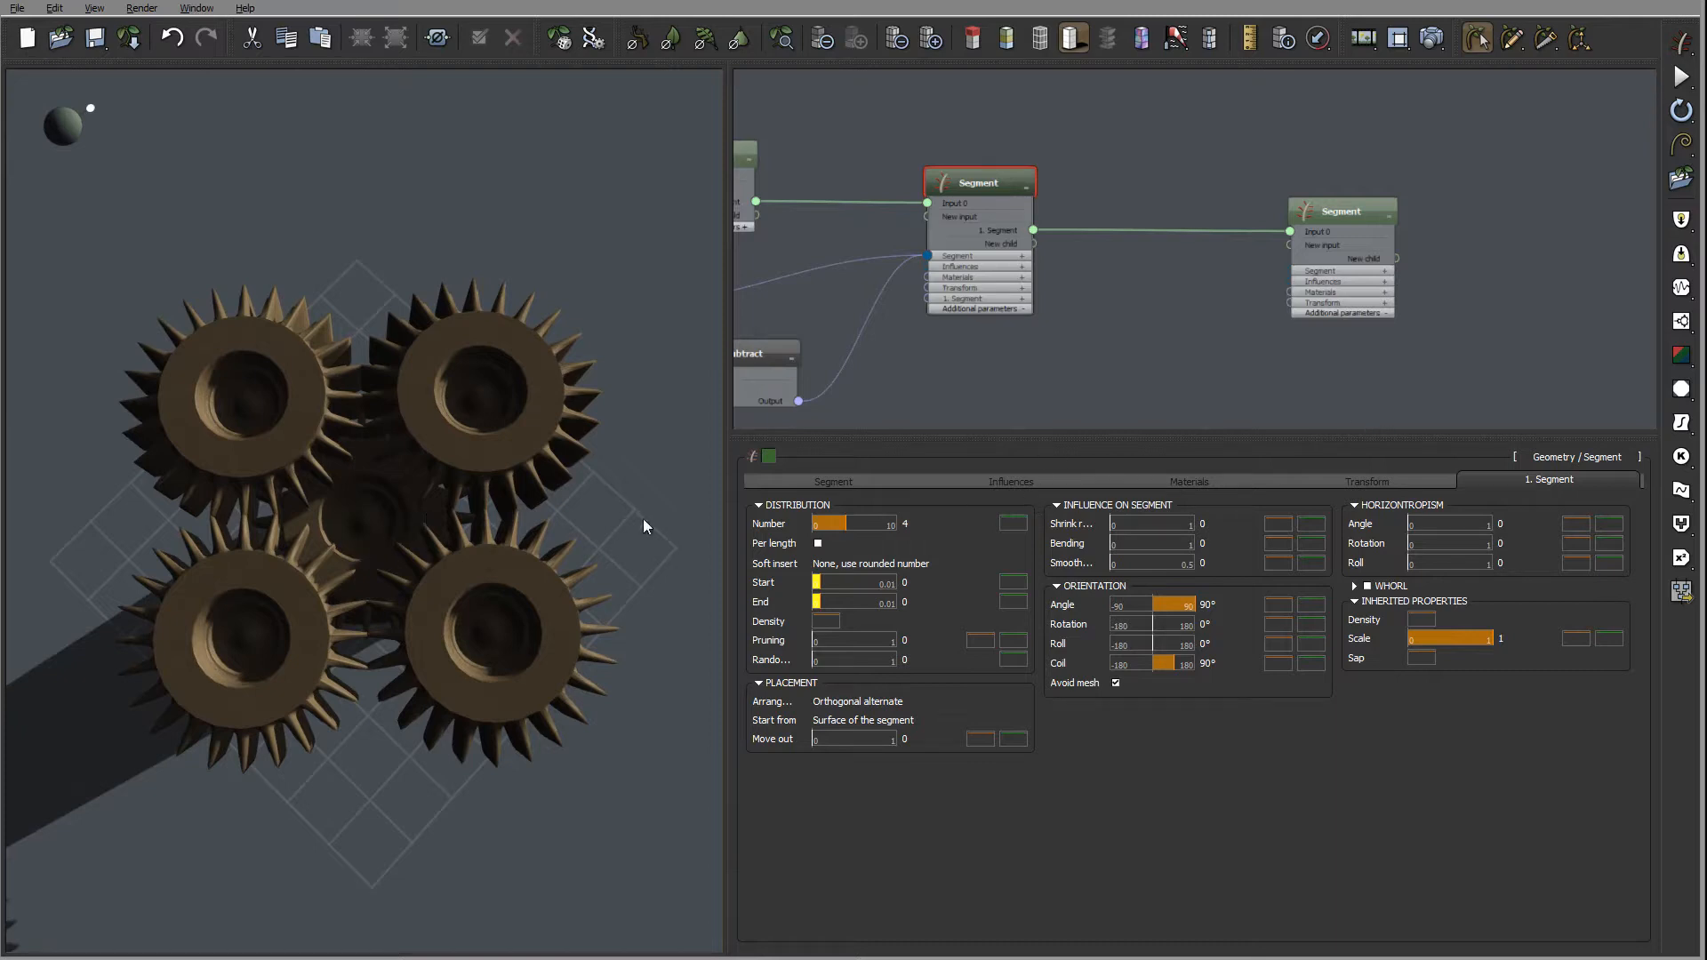
{"action": "left_click", "coordinate": [1382, 478]}
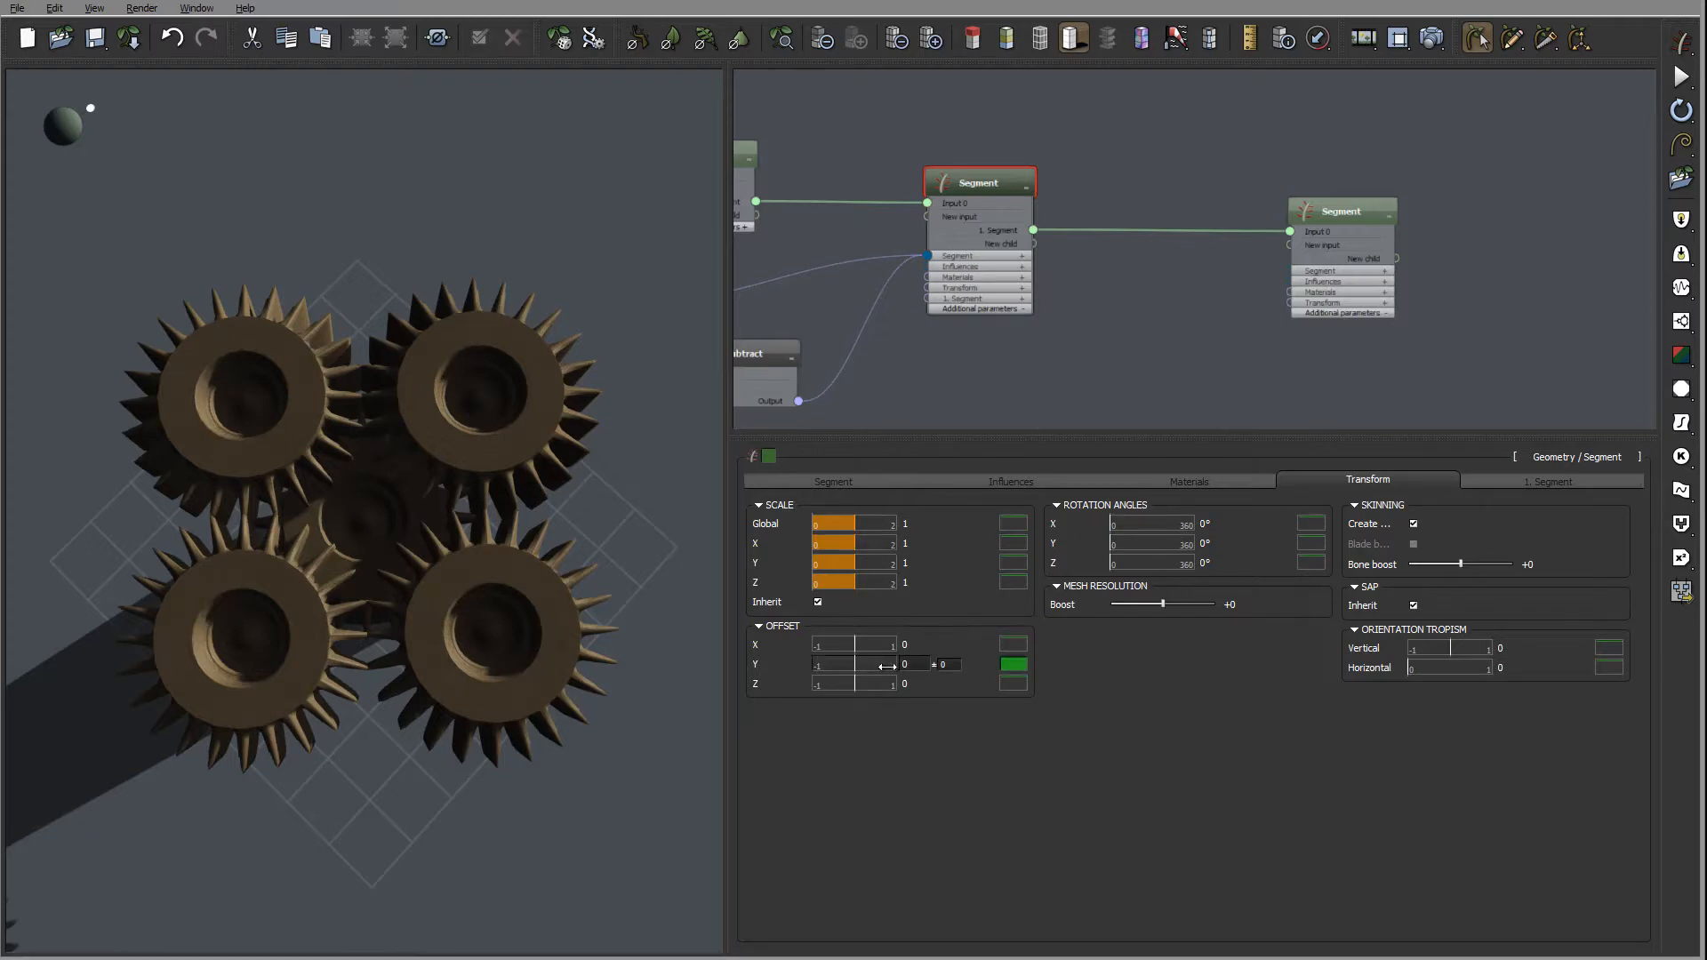
{"action": "left_click_drag", "start_coordinate": [457, 572], "coordinate": [499, 597]}
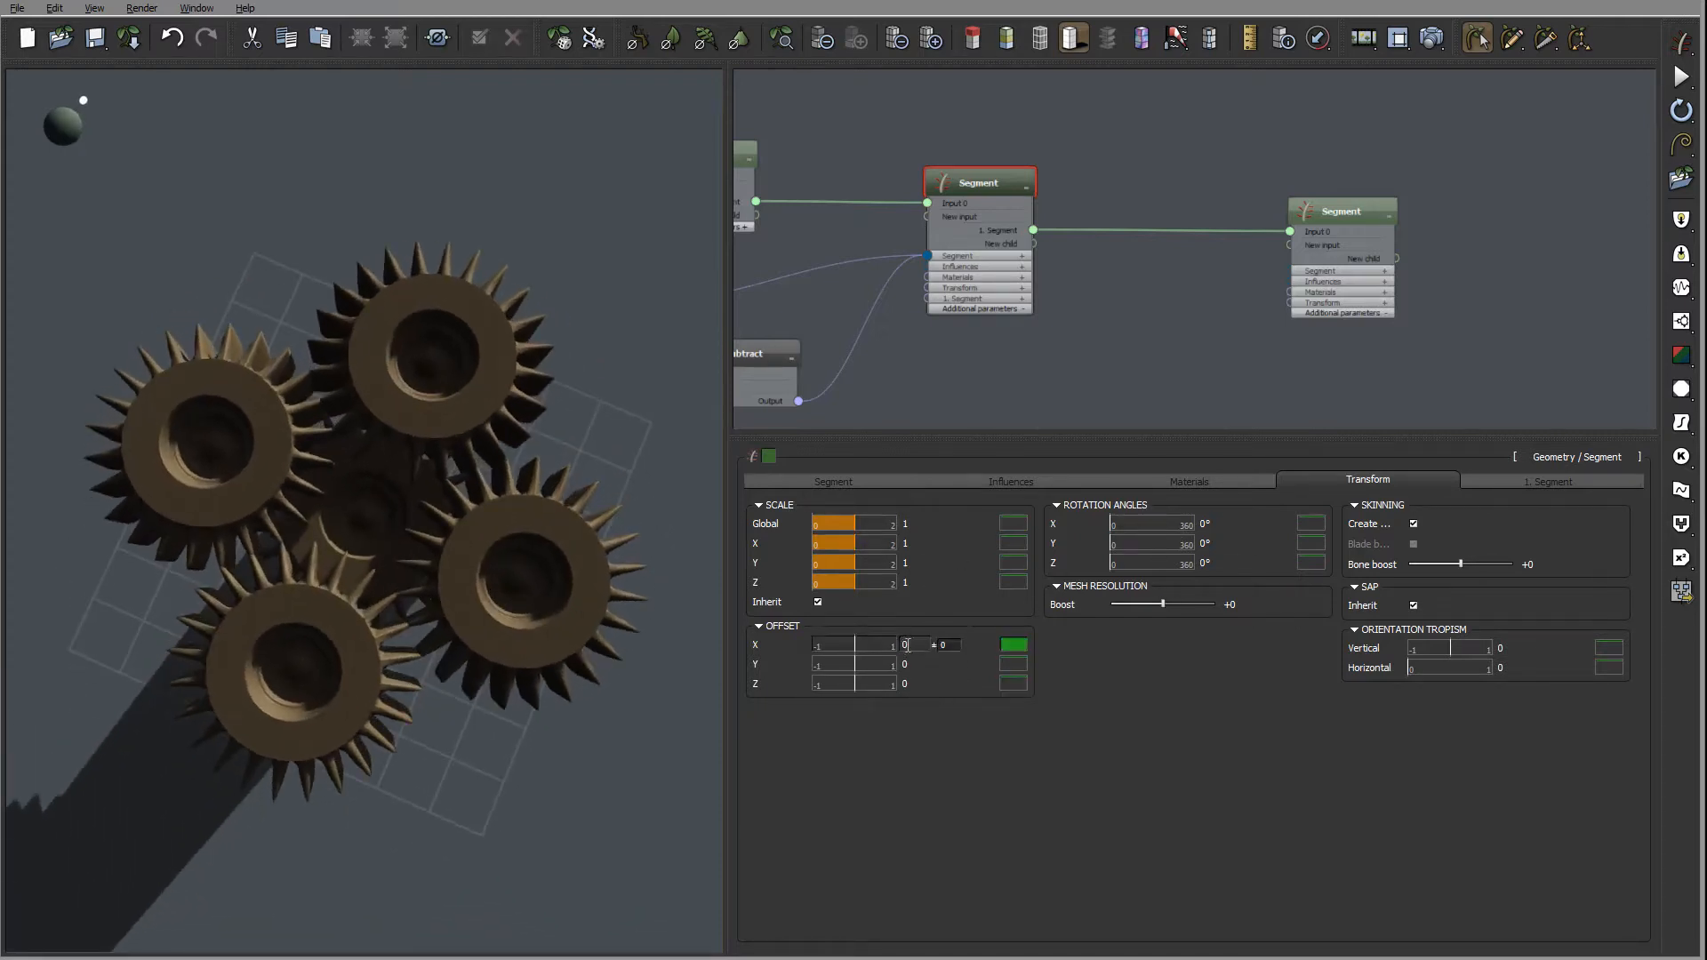
{"action": "double_click", "coordinate": [906, 644]}
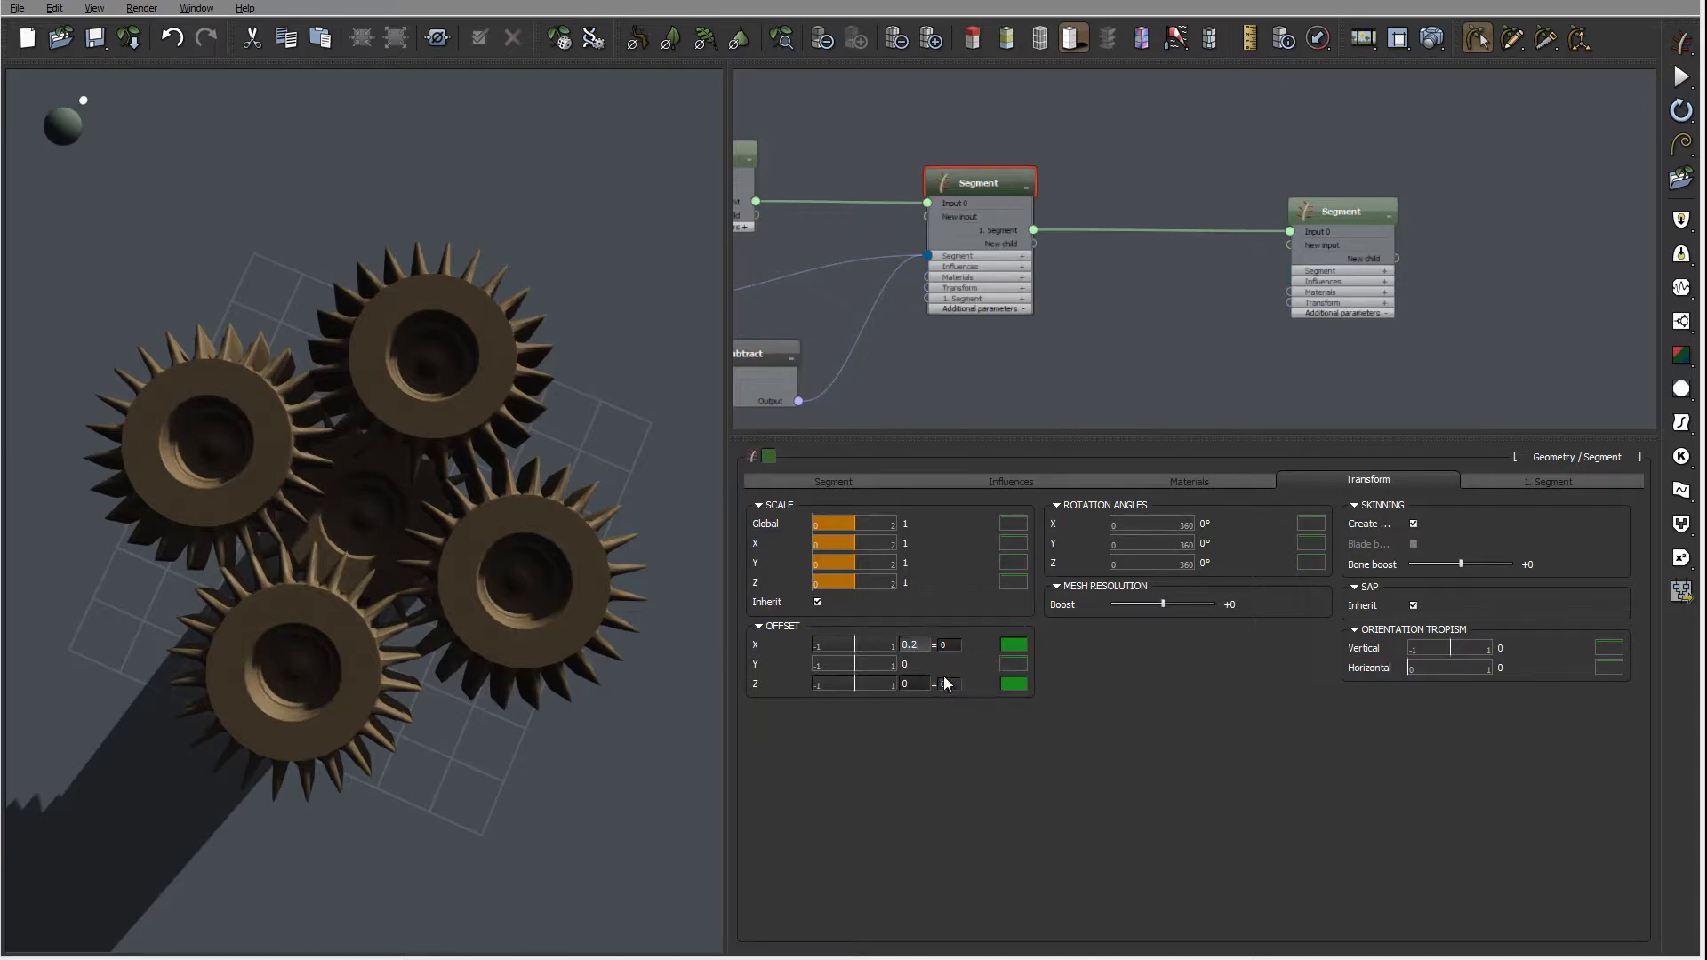
{"action": "double_click", "coordinate": [911, 663]}
{"action": "type", "text": "0."}
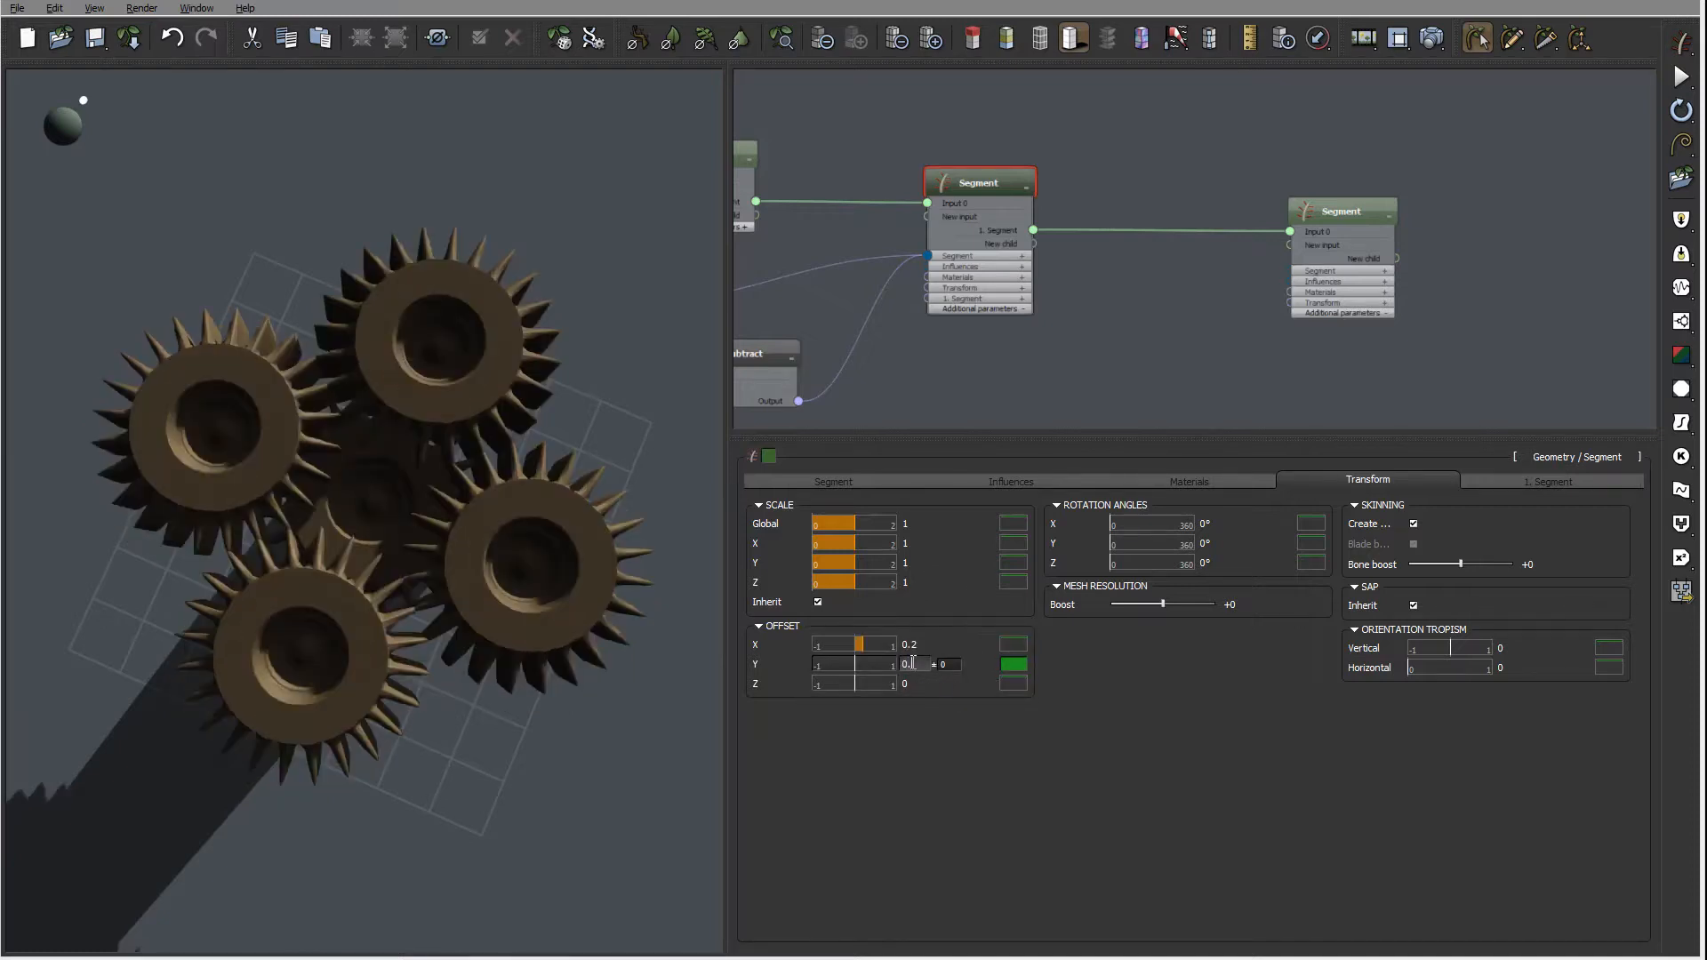
{"action": "left_click", "coordinate": [540, 483]}
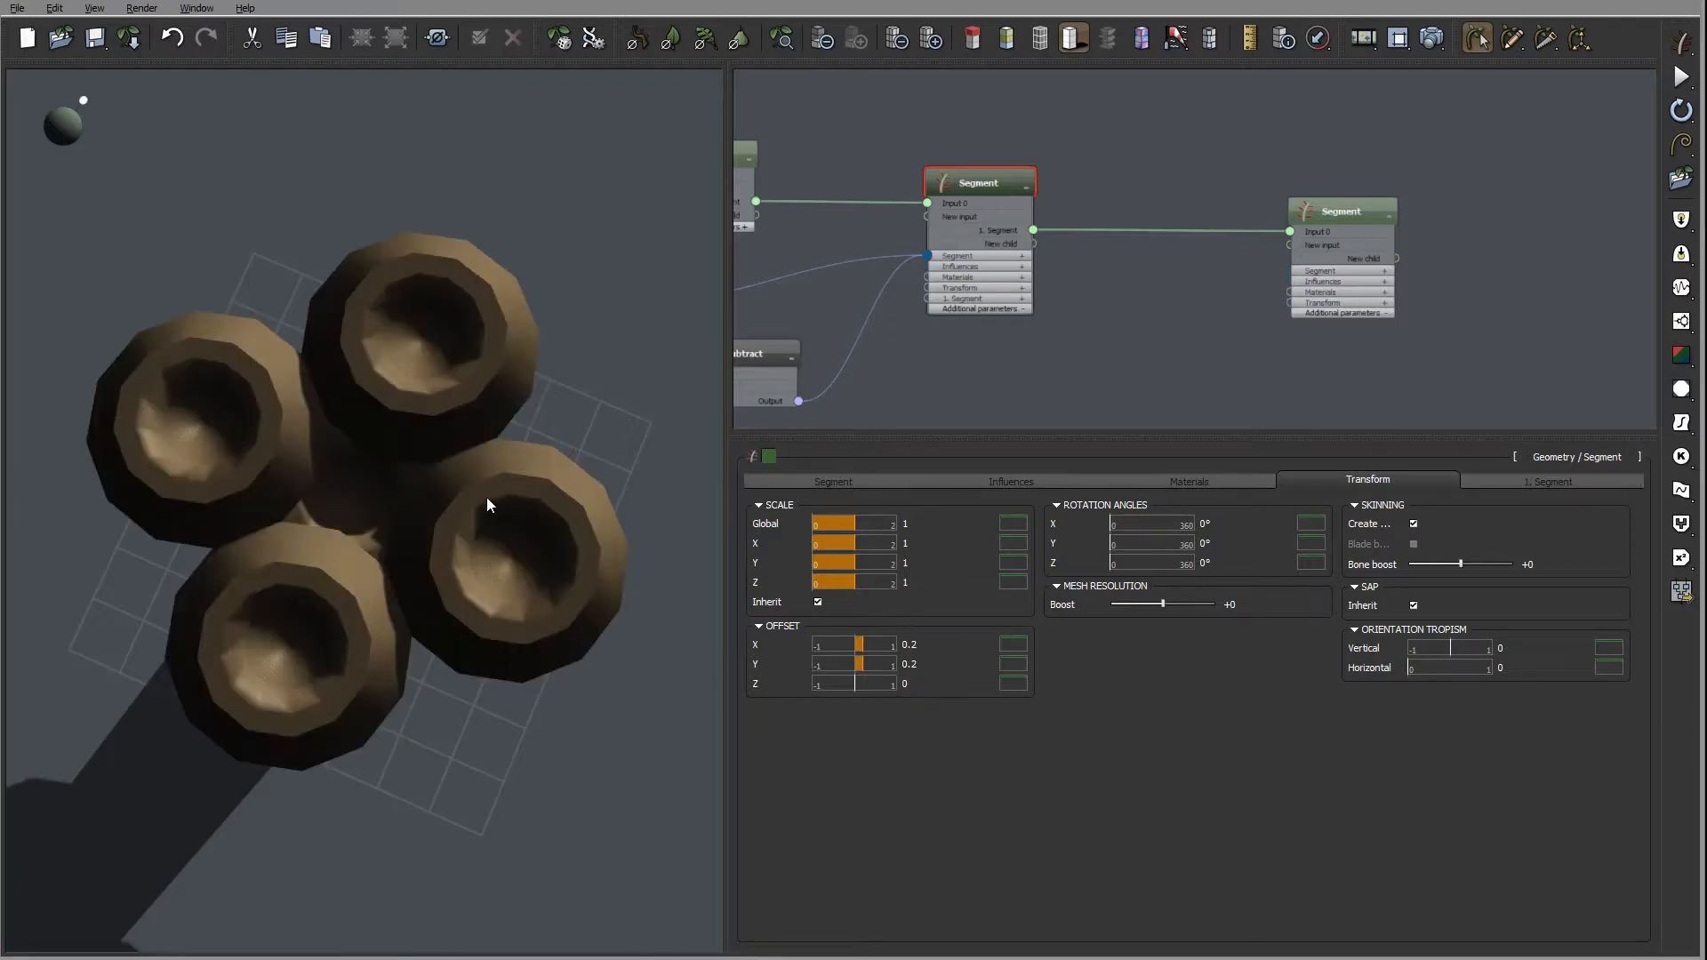
{"action": "right_click_drag", "start_coordinate": [518, 540], "coordinate": [483, 373]}
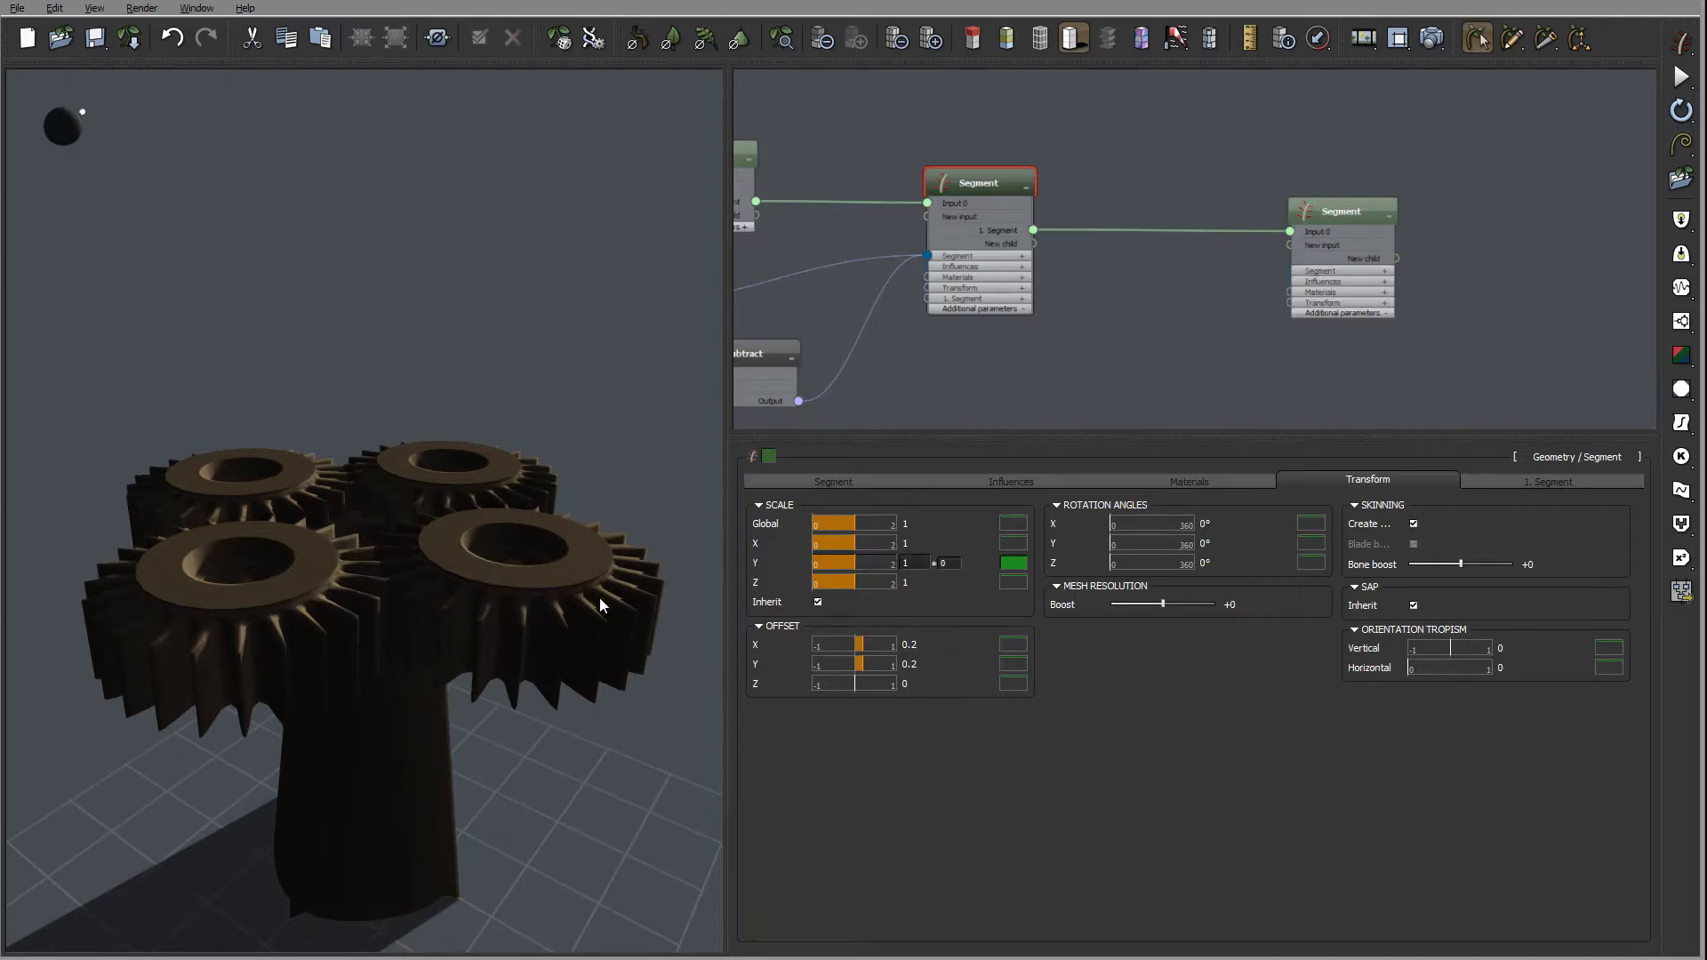
- Reset the gear-ring Segment's transform offset to 0 in both X and Y
{"action": "right_click_drag", "start_coordinate": [571, 555], "coordinate": [608, 723]}
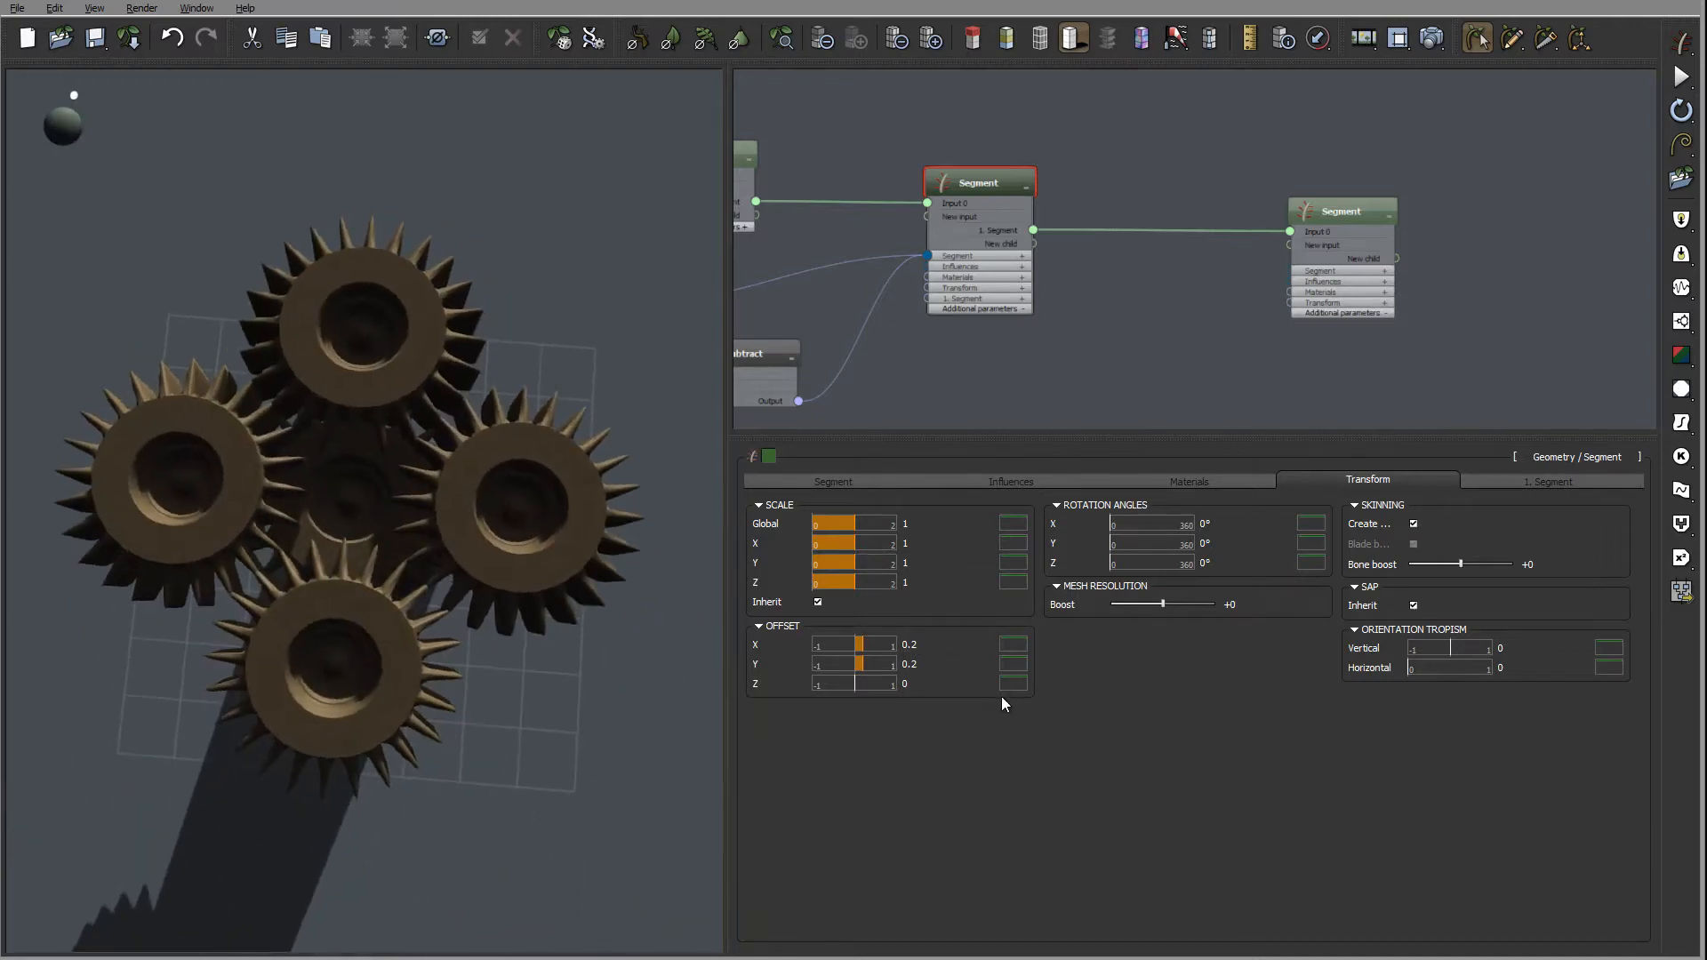
{"action": "type", "text": "0"}
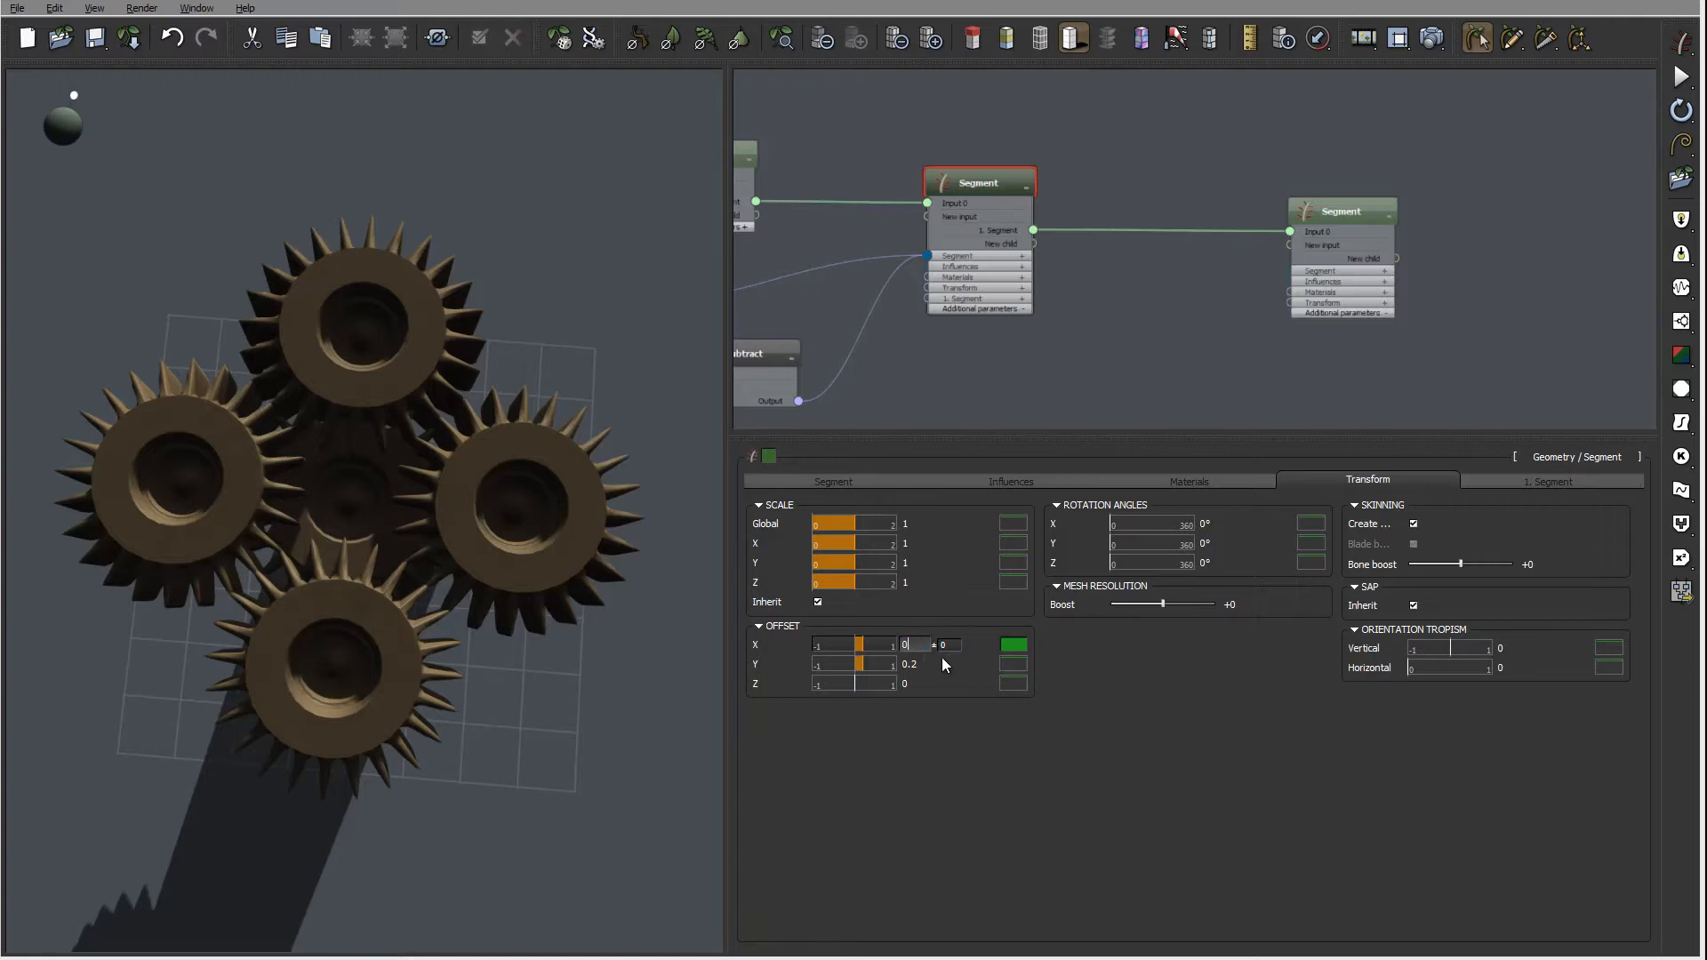
{"action": "key", "text": "Return"}
{"action": "double_click", "coordinate": [926, 664]}
{"action": "type", "text": "0"}
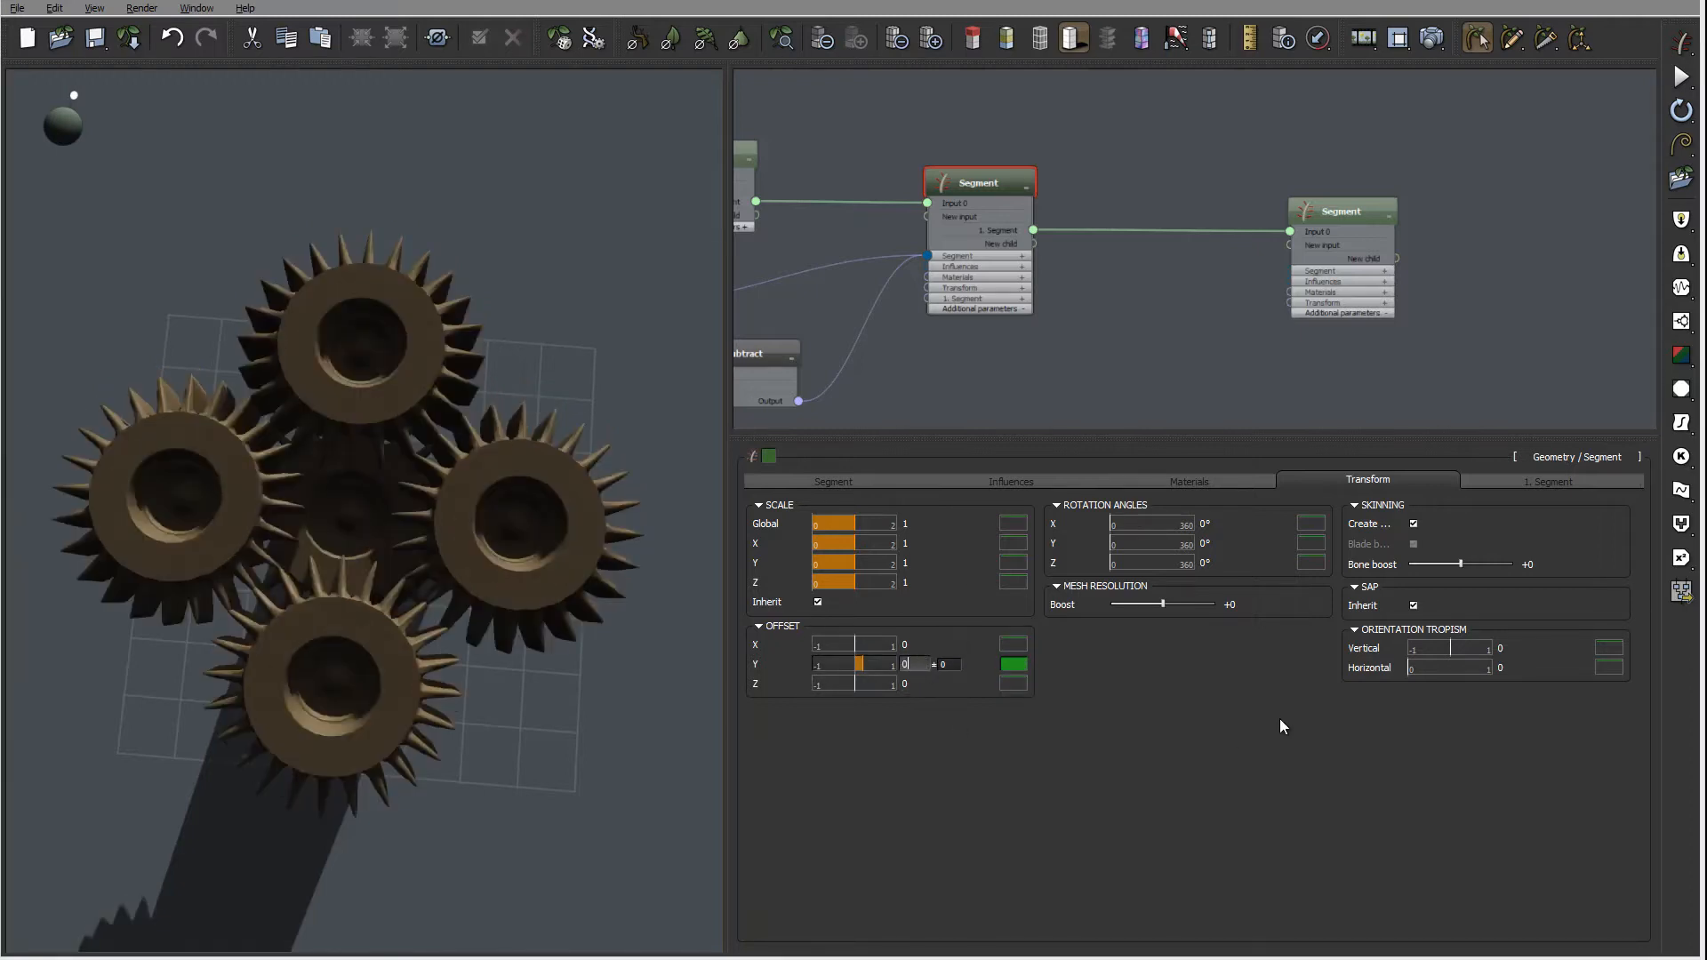
{"action": "key", "text": "Return"}
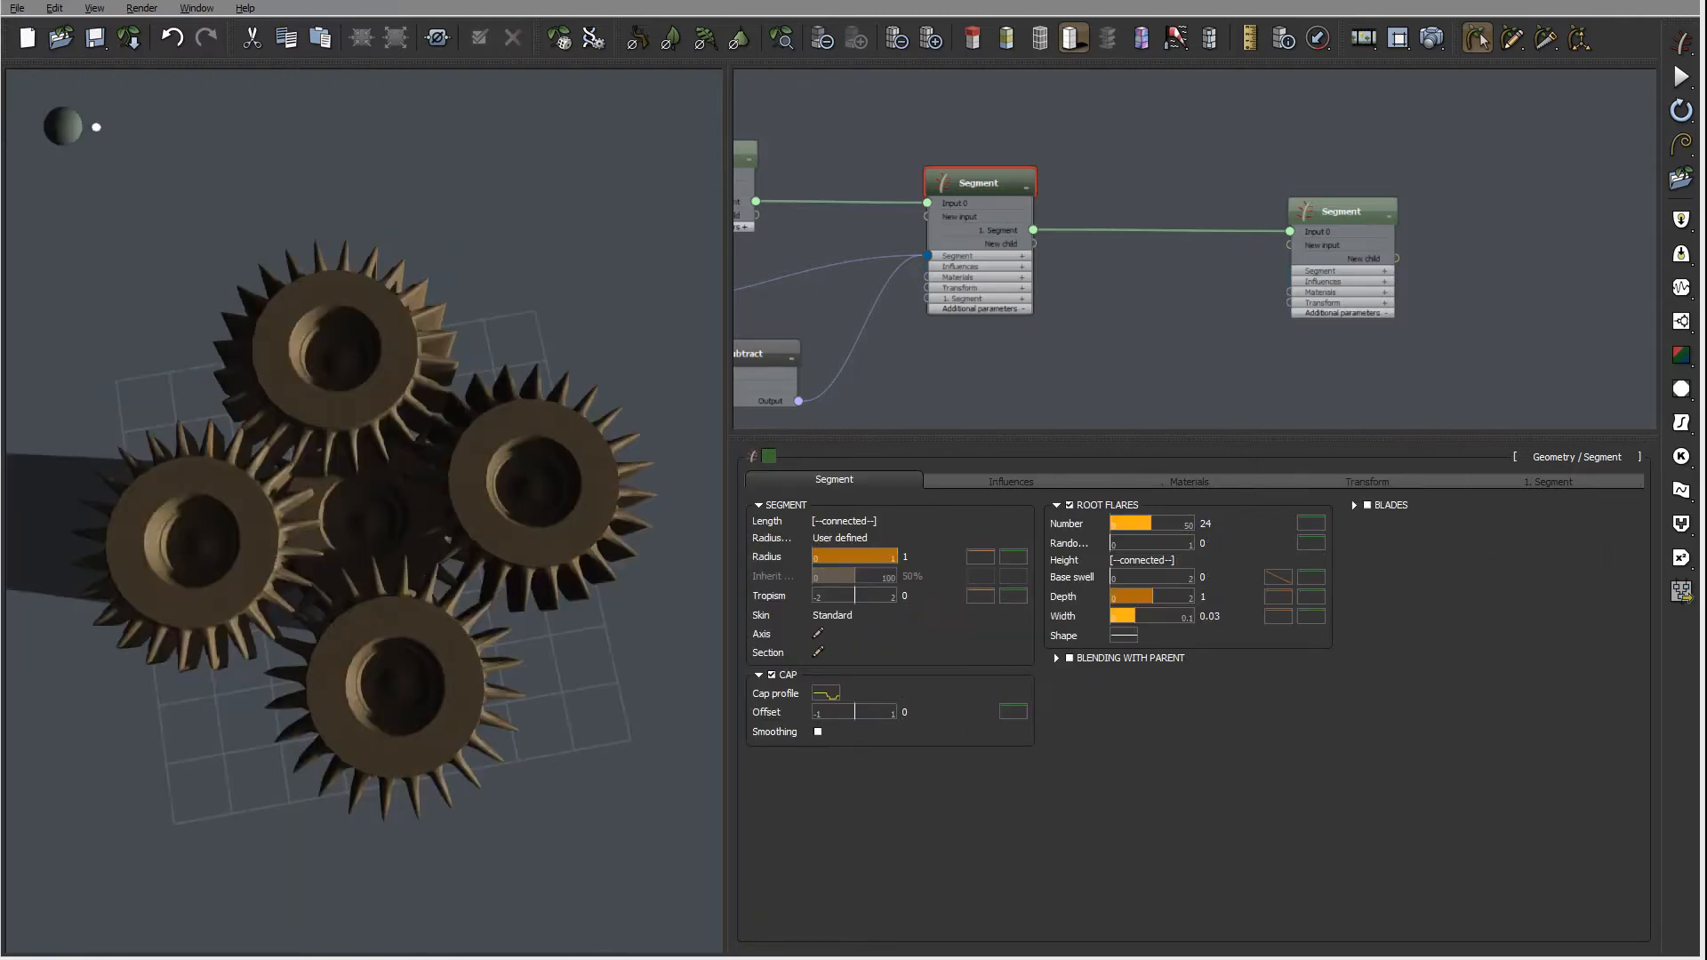
- Set the child gear Segment's transform offset to 0.5 in X and 0.5 in Y, and inspect the spread-out gears
{"action": "middle_click_drag", "start_coordinate": [592, 487], "coordinate": [501, 489]}
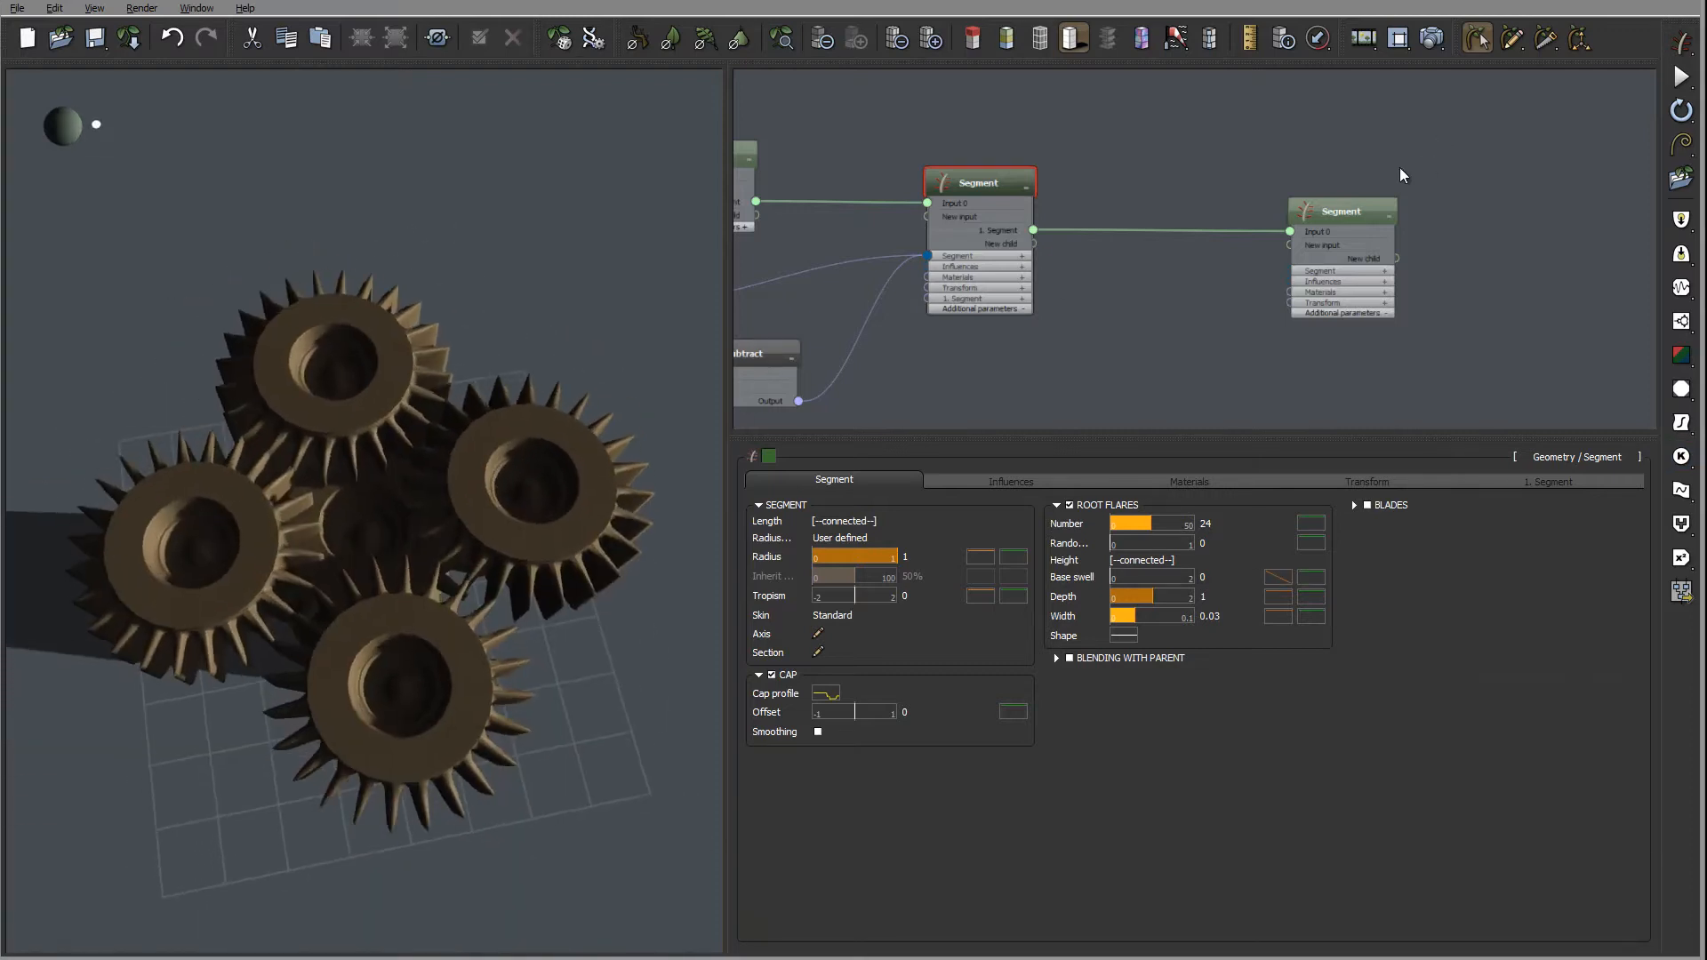
{"action": "left_click", "coordinate": [1359, 197]}
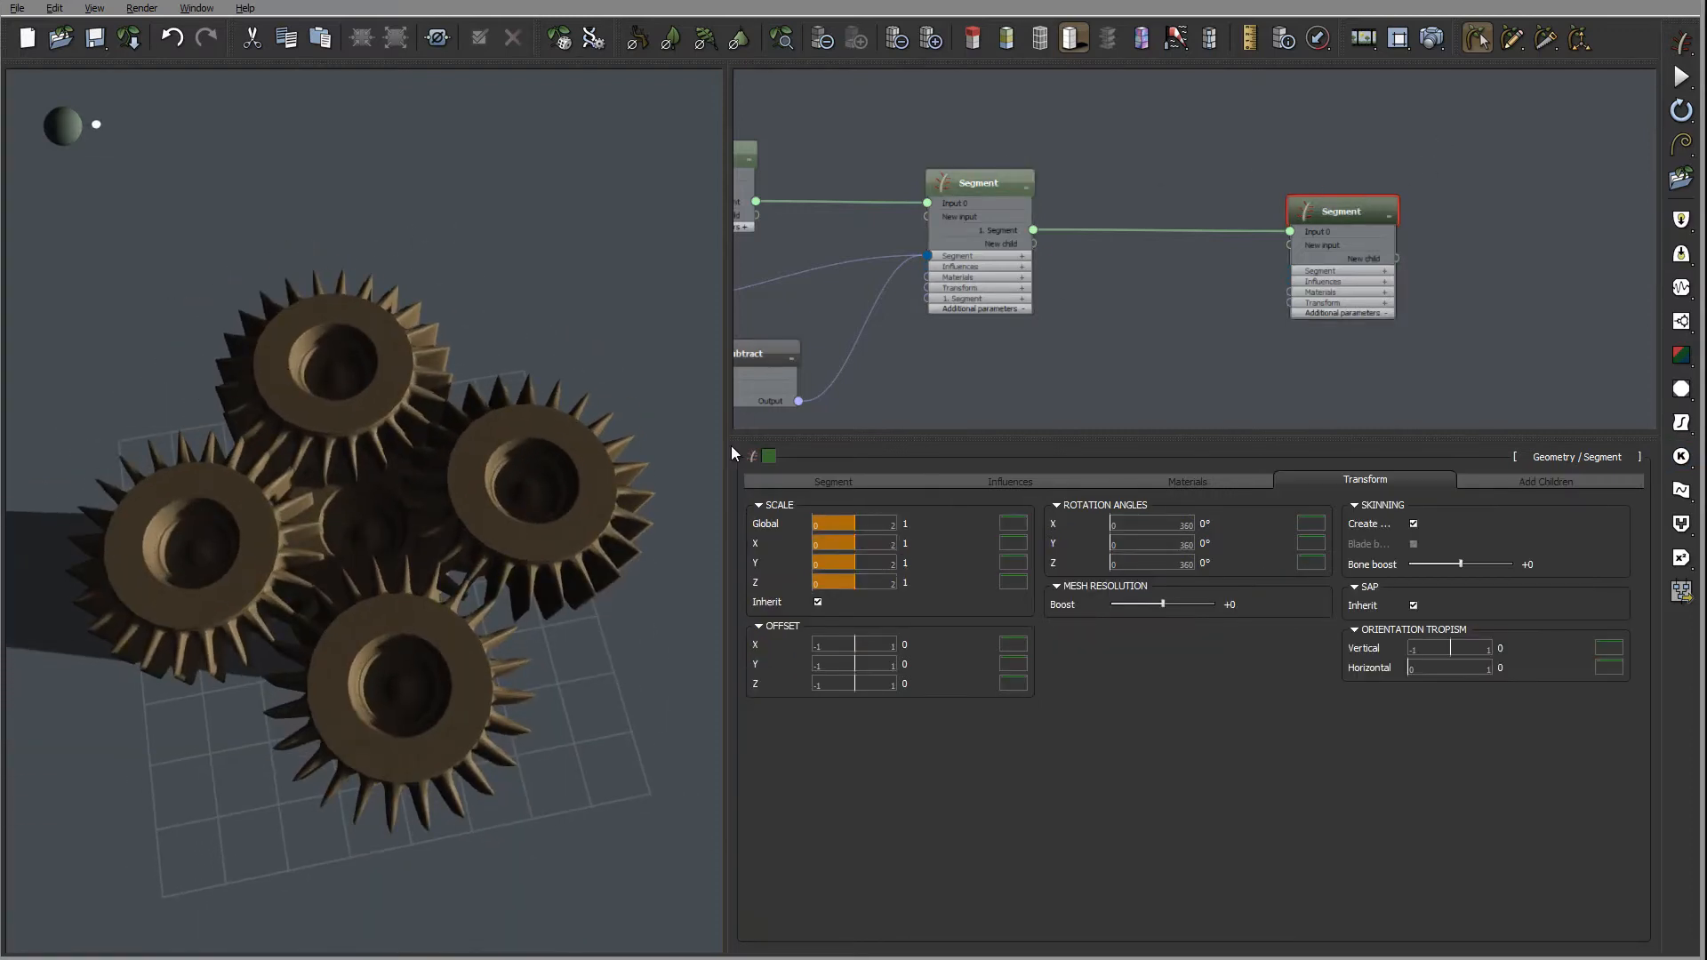
{"action": "double_click", "coordinate": [921, 645]}
{"action": "type", "text": "0.5"}
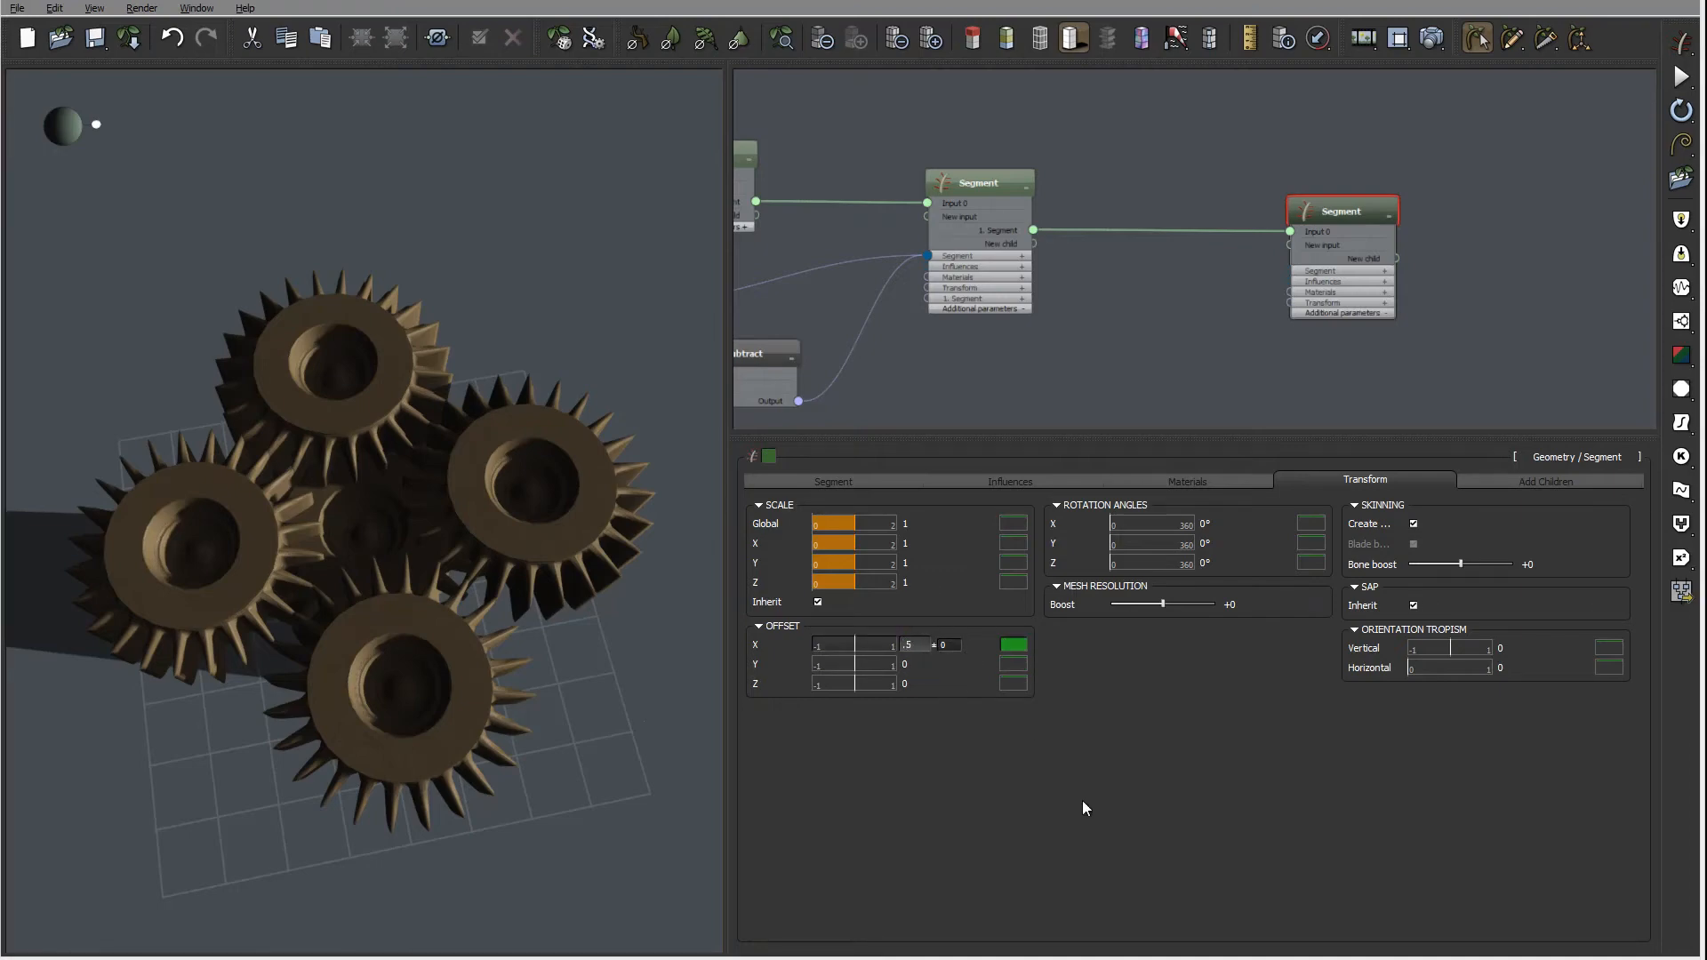
{"action": "double_click", "coordinate": [925, 665]}
{"action": "type", "text": "0.5"}
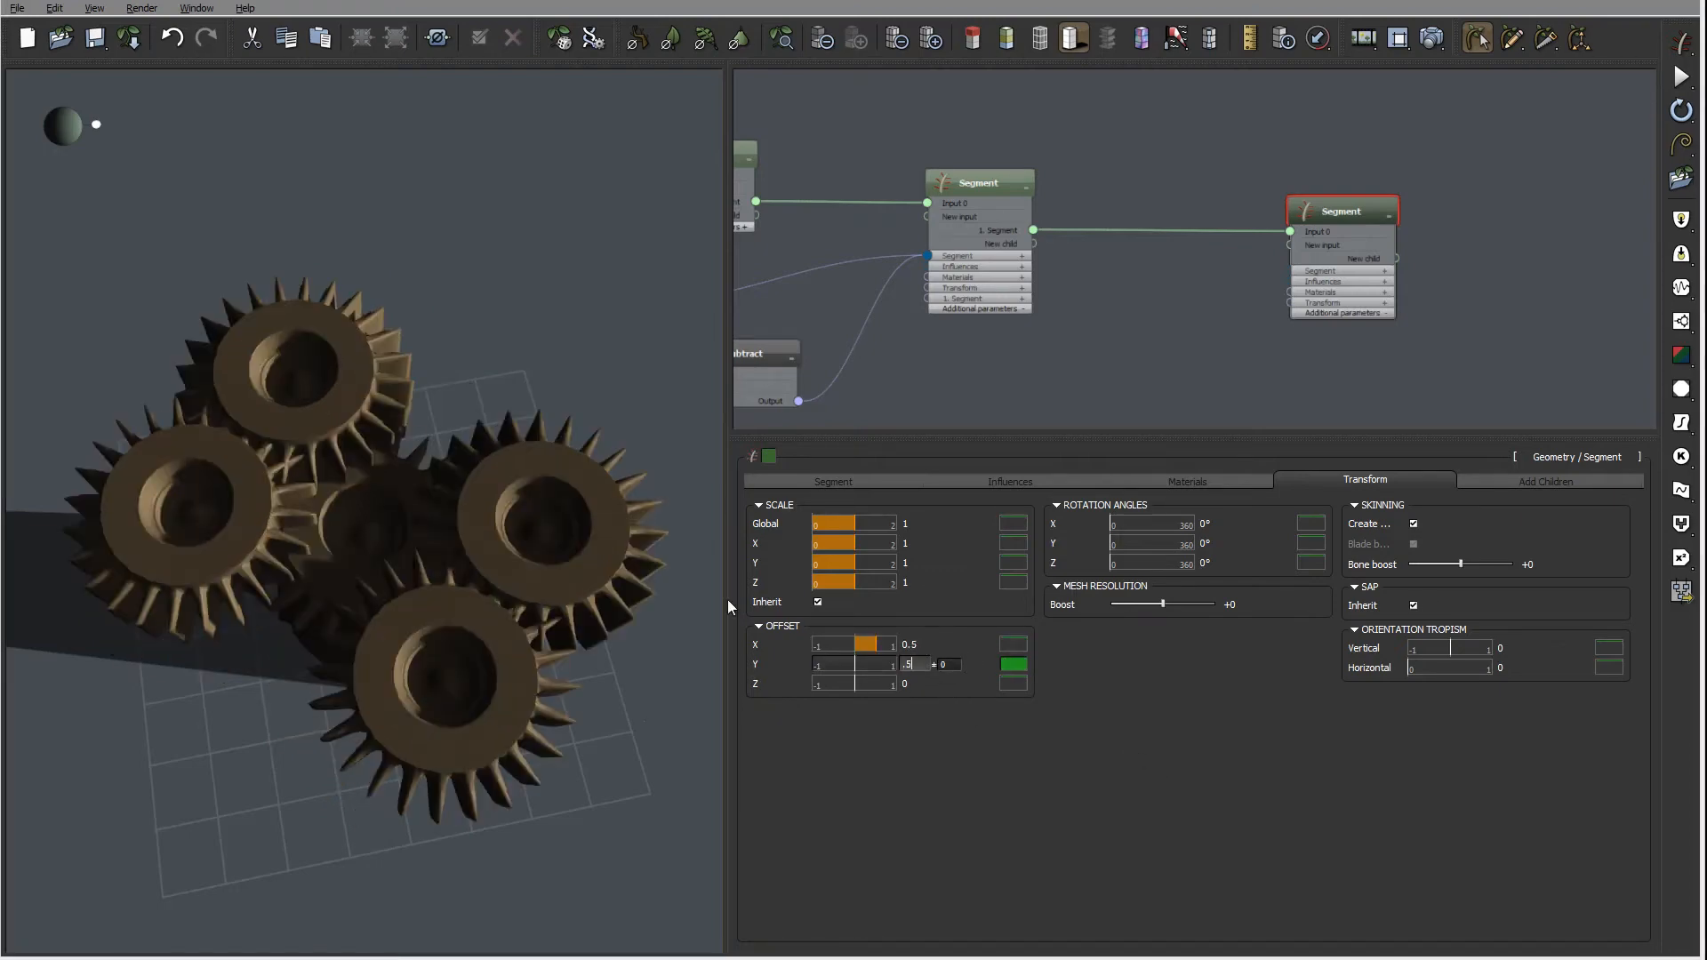
{"action": "key", "text": "Return"}
{"action": "right_click_drag", "start_coordinate": [526, 495], "coordinate": [617, 617]}
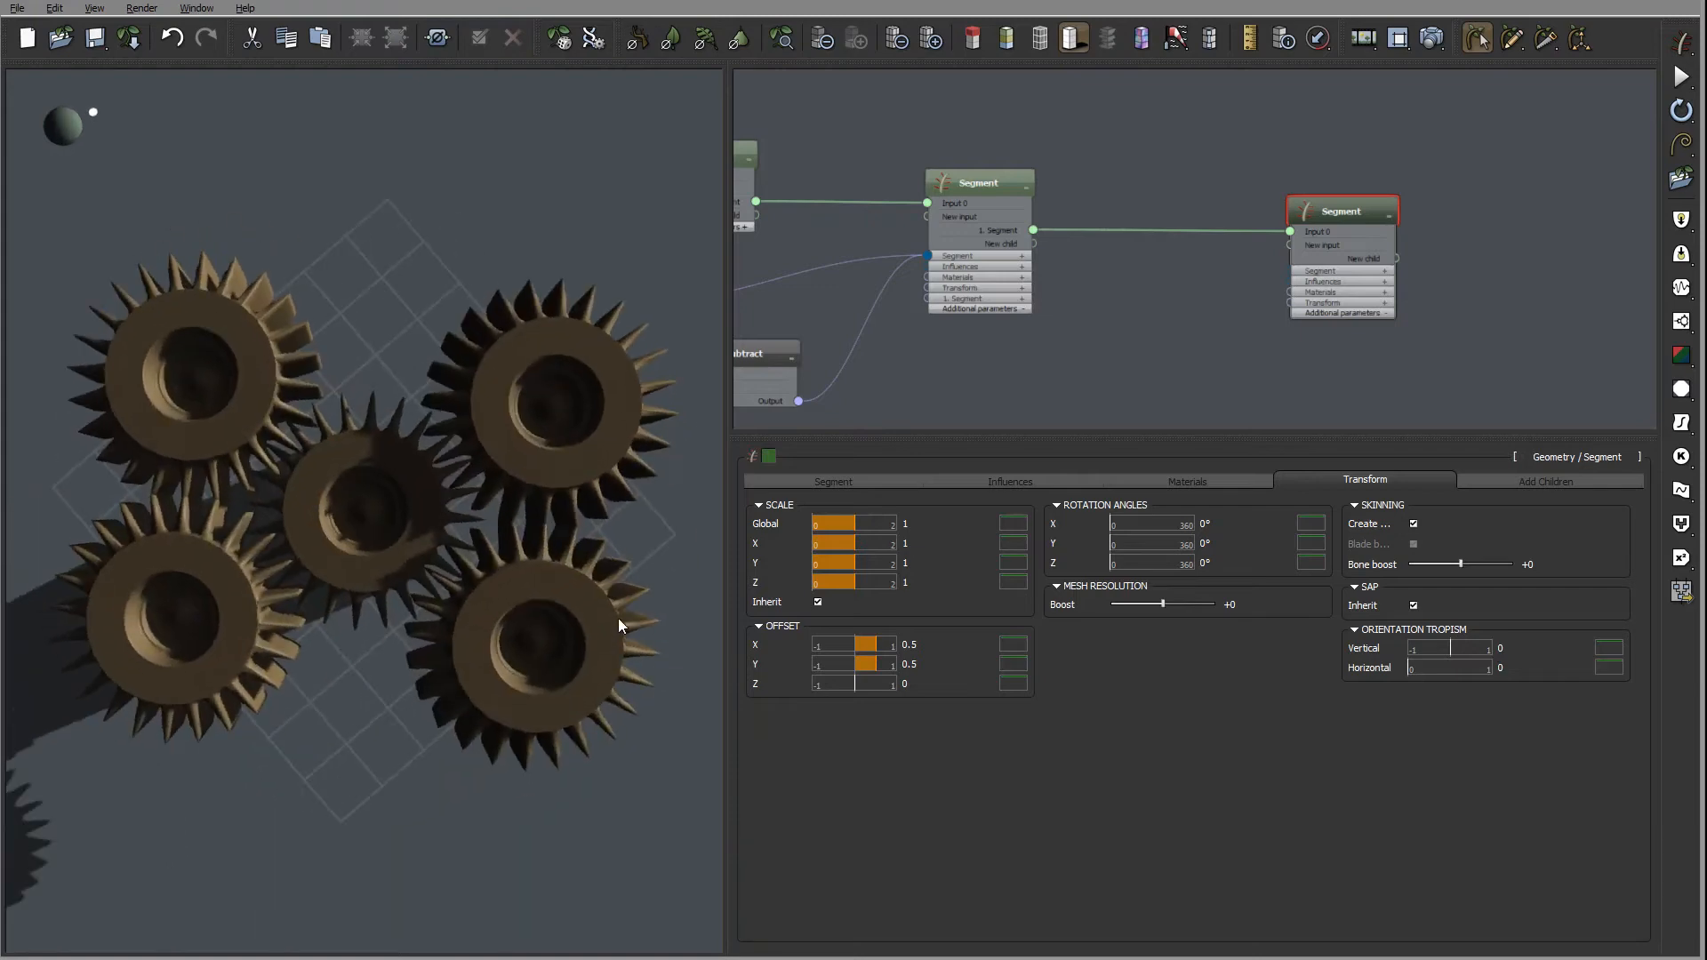
{"action": "right_click_drag", "start_coordinate": [445, 569], "coordinate": [387, 435]}
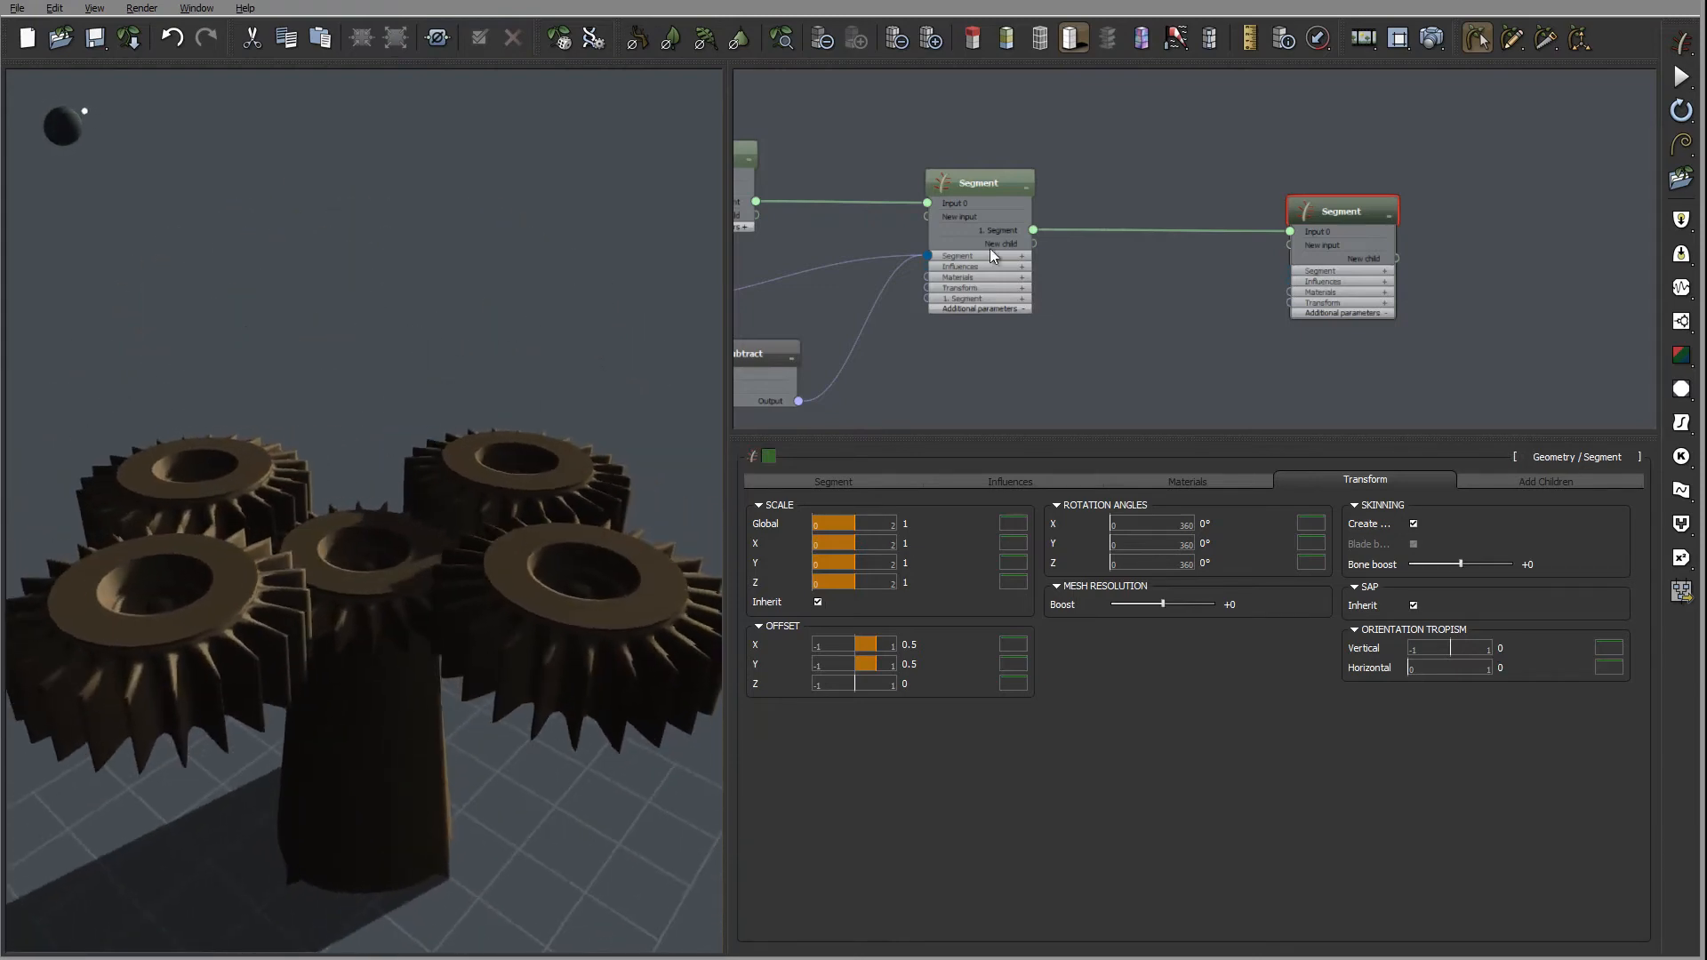
- Set the child gear Segment's length to 0.5 and its root flares height to 0.4
{"action": "left_click", "coordinate": [870, 482]}
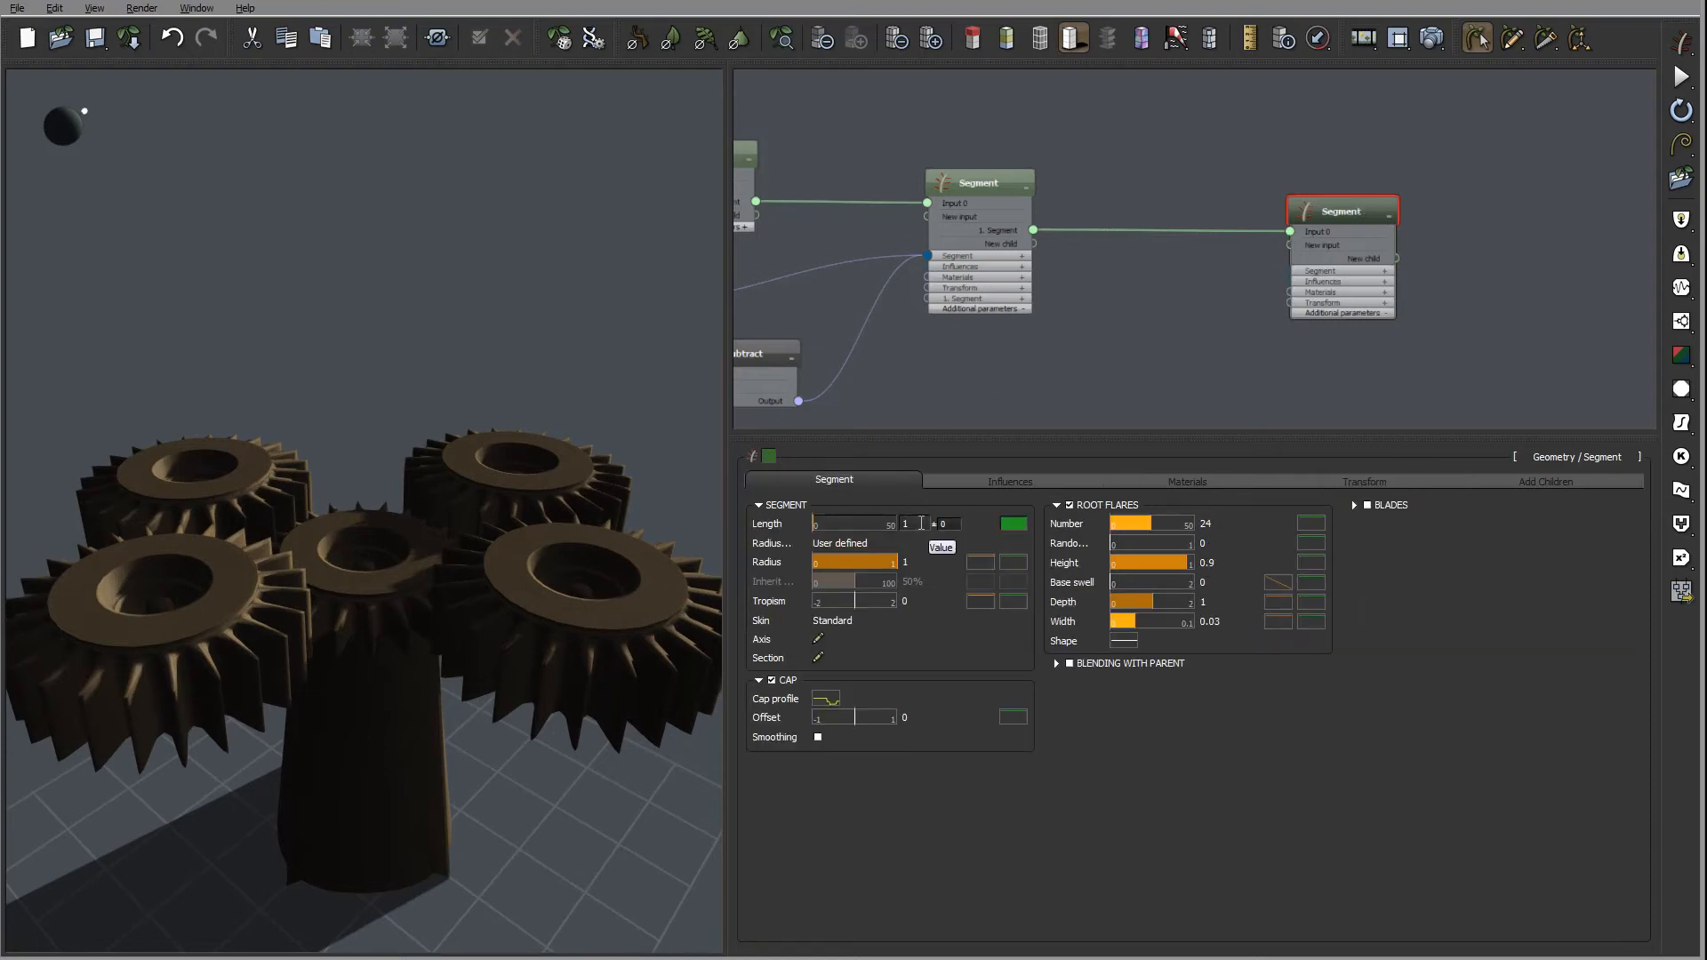
{"action": "double_click", "coordinate": [921, 523]}
{"action": "type", "text": "."}
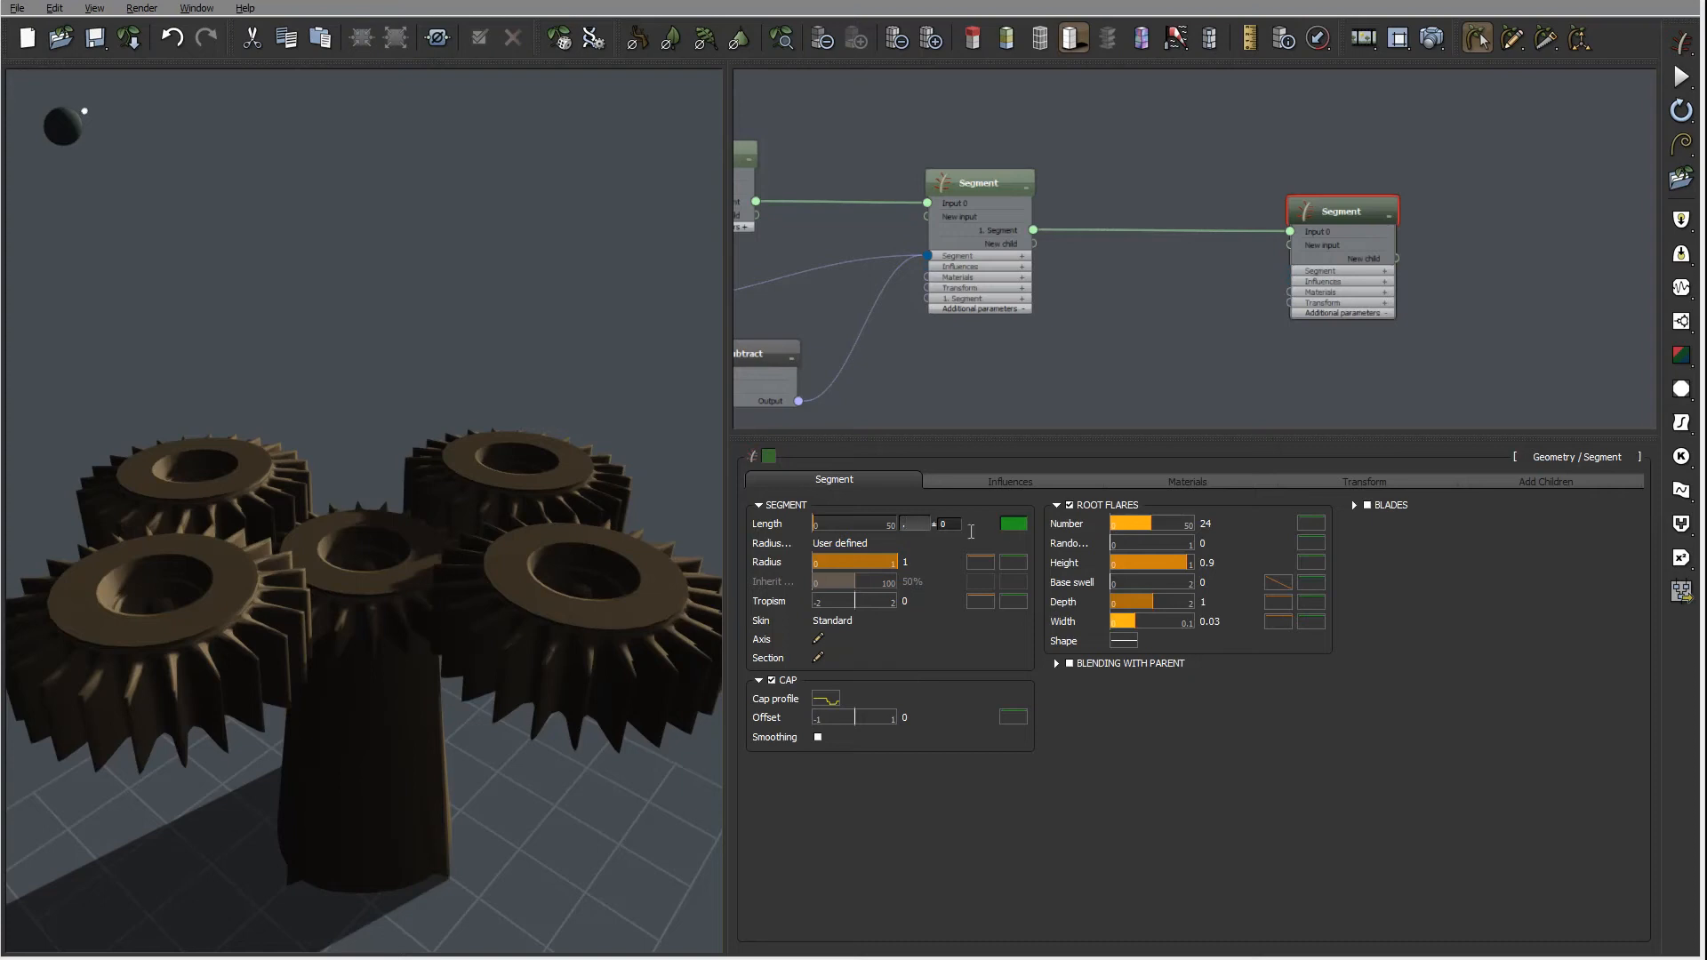
{"action": "type", "text": "5"}
{"action": "double_click", "coordinate": [1220, 562]}
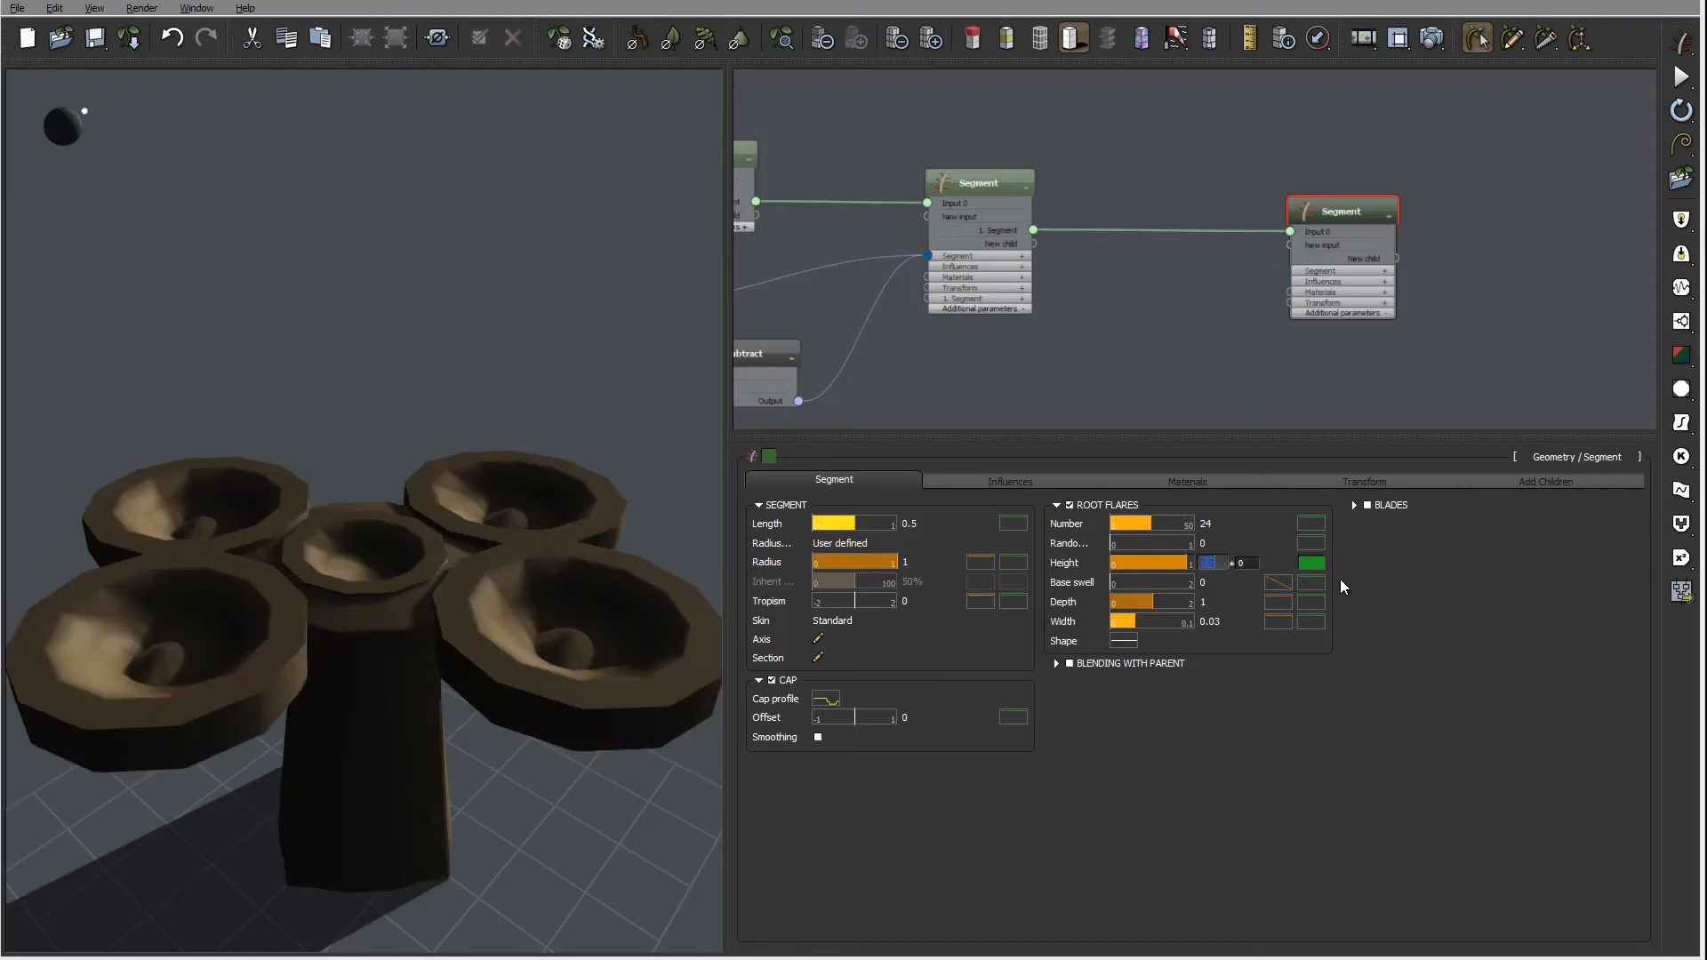
{"action": "type", "text": ".4"}
{"action": "key", "text": "Return"}
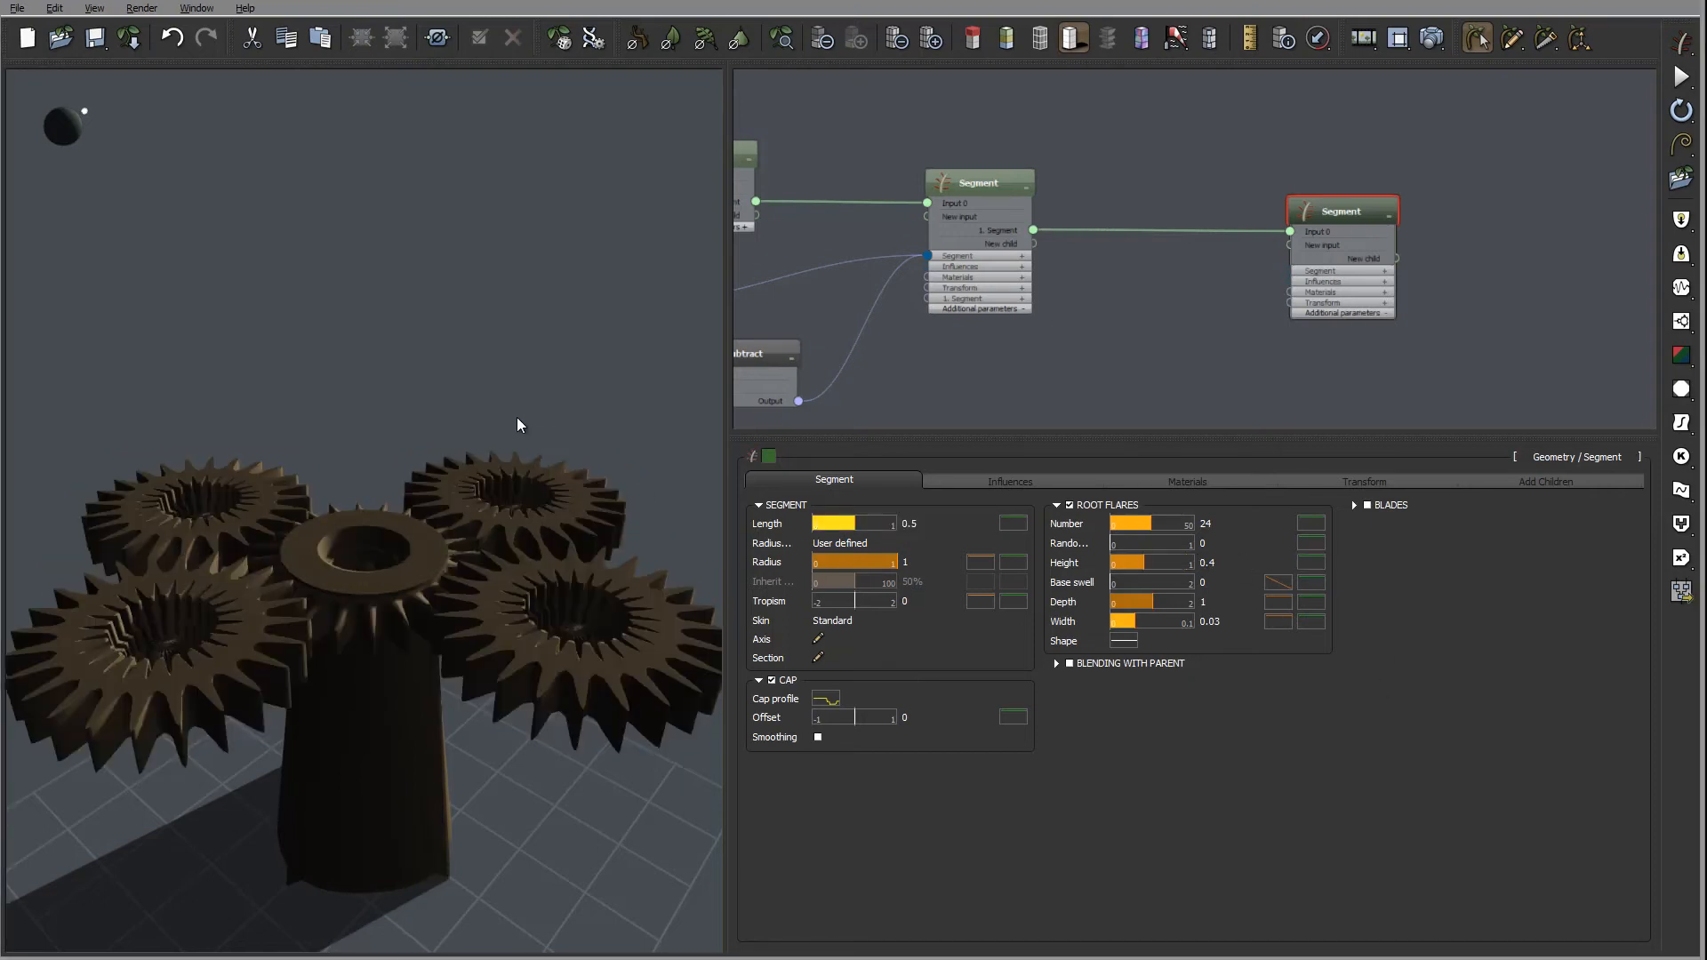